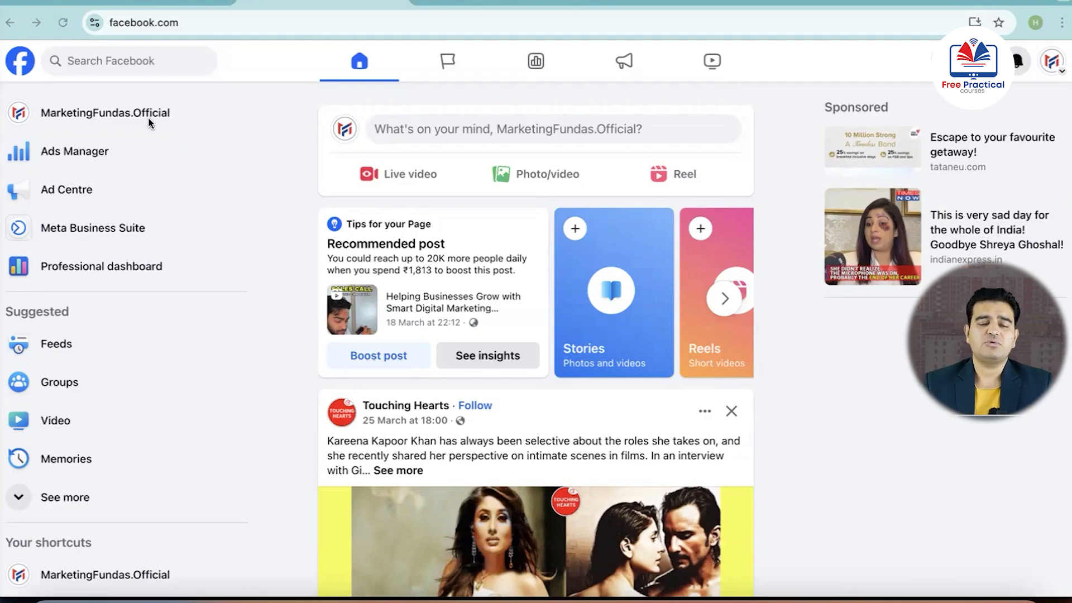
# Open Meta Business Suite for the page and go to the Campaigns view of Adverts Manager
pyautogui.click(87, 230)
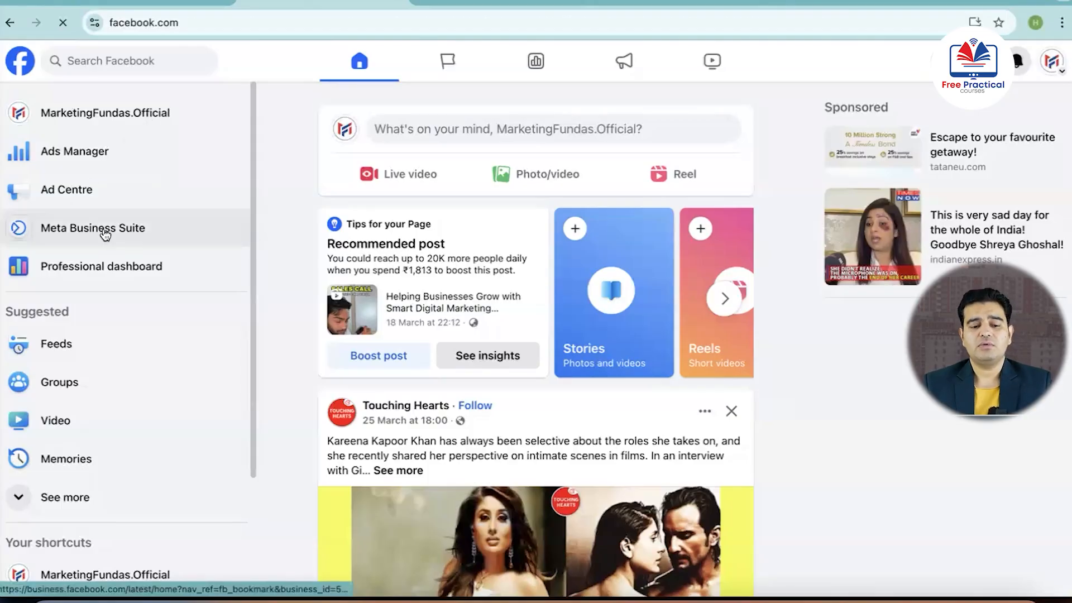
pyautogui.click(106, 234)
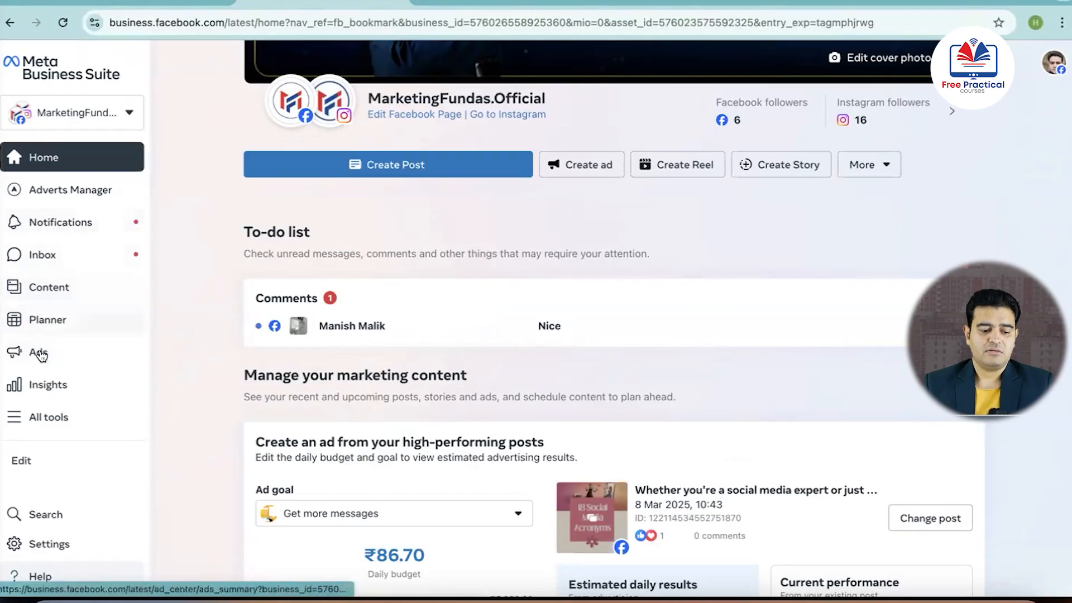
pyautogui.moveTo(83, 191)
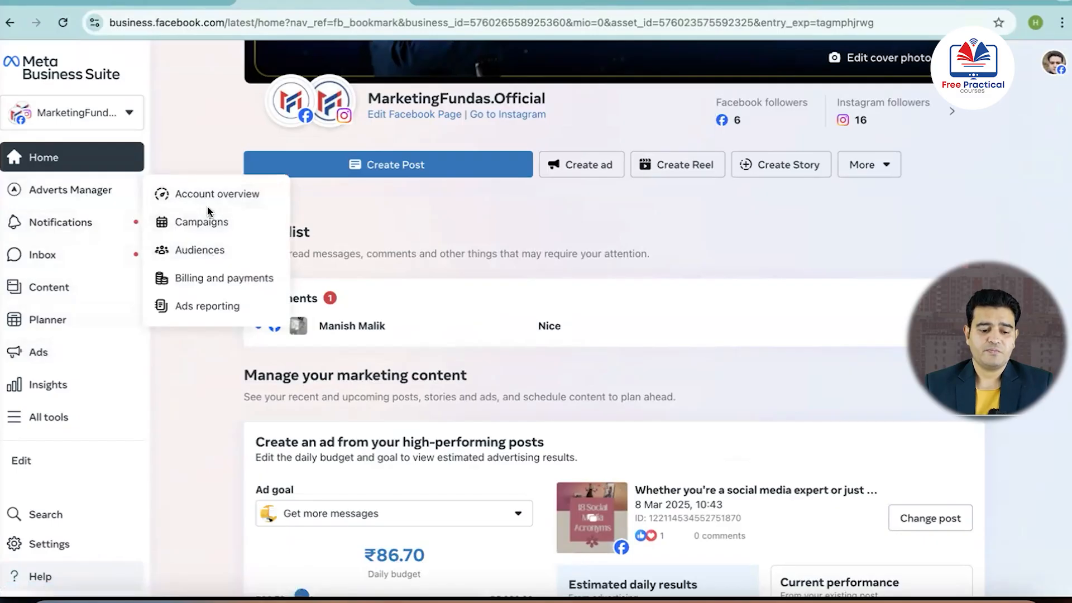
pyautogui.click(209, 224)
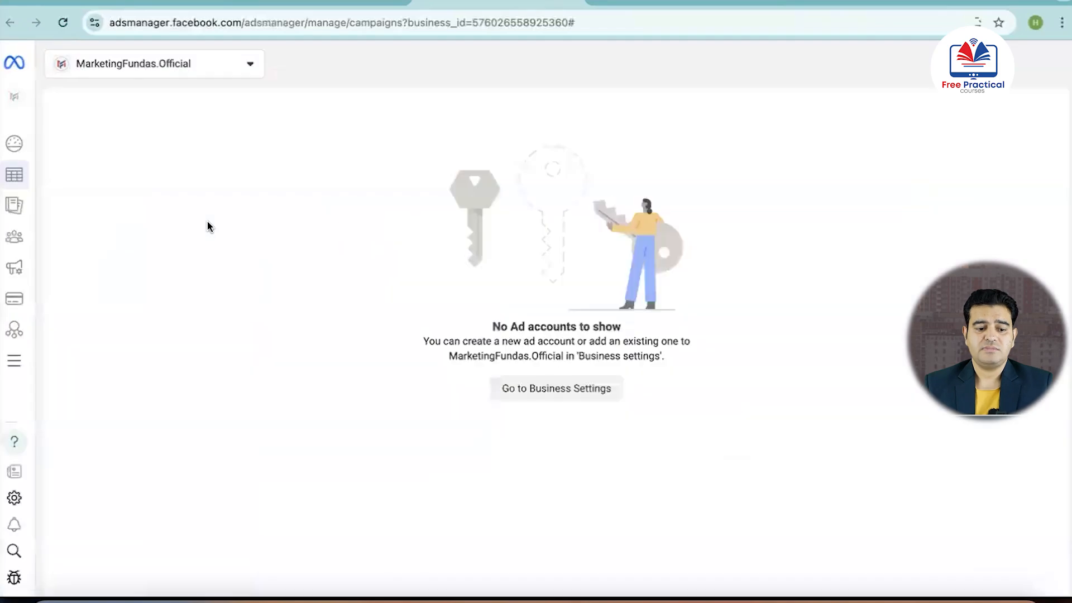
# Switch to the ad account under the personal account and turn off the MF Digital Marketing Course leads 13 march campaign
pyautogui.click(250, 64)
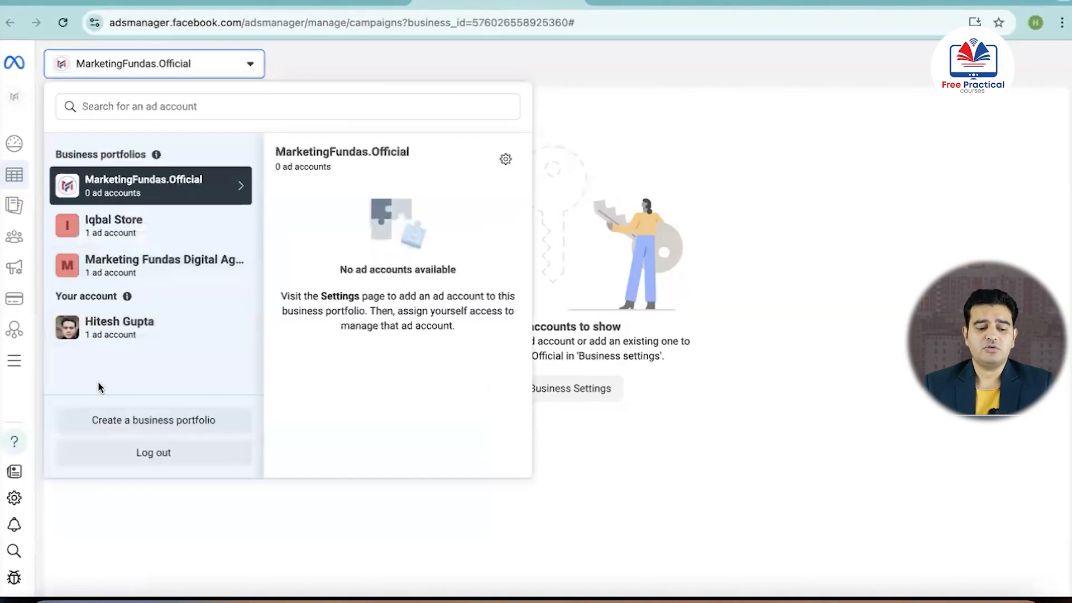
pyautogui.click(111, 335)
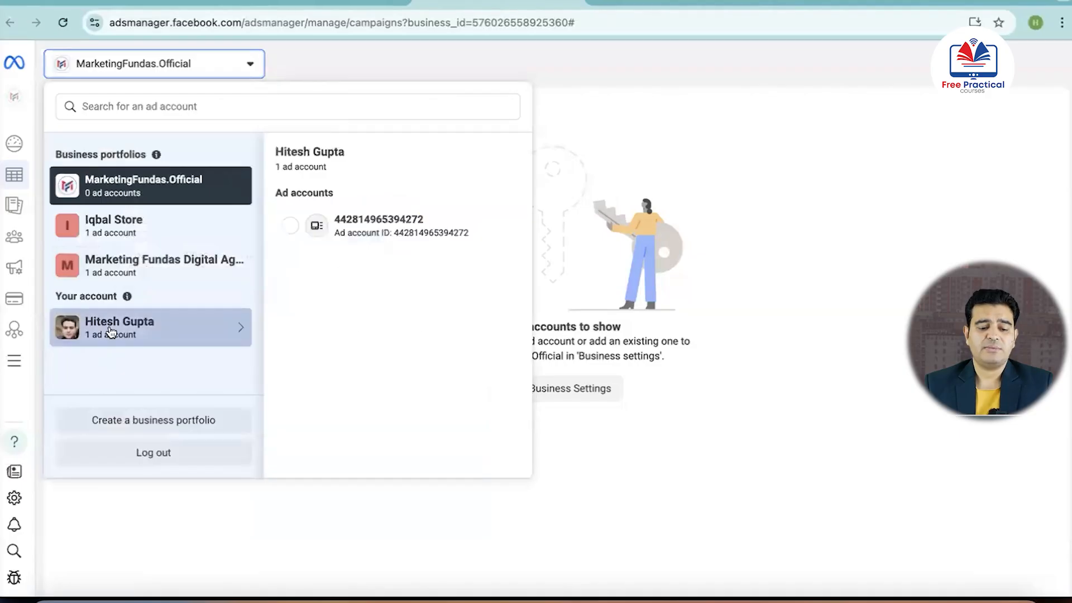
pyautogui.click(367, 222)
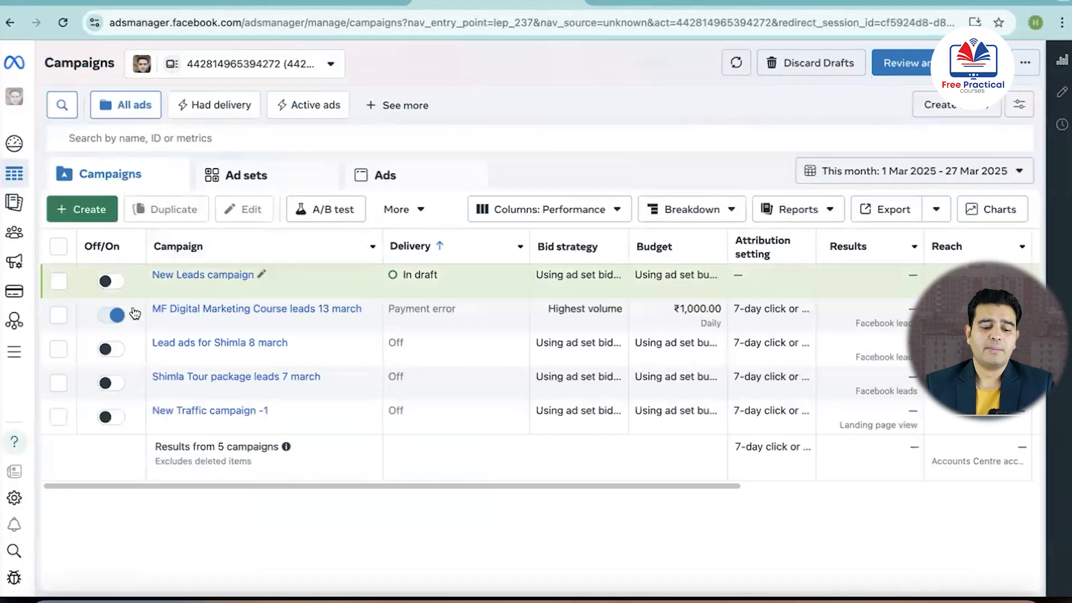
pyautogui.click(106, 317)
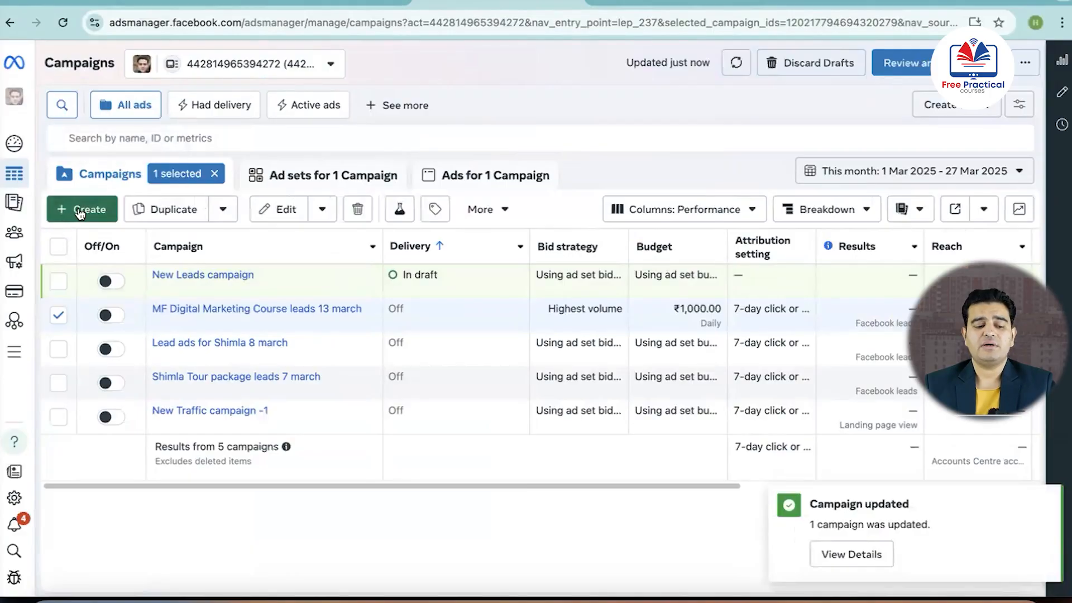
# Create a new Auction campaign with the Leads objective, using the Manual leads campaign setup
pyautogui.click(80, 212)
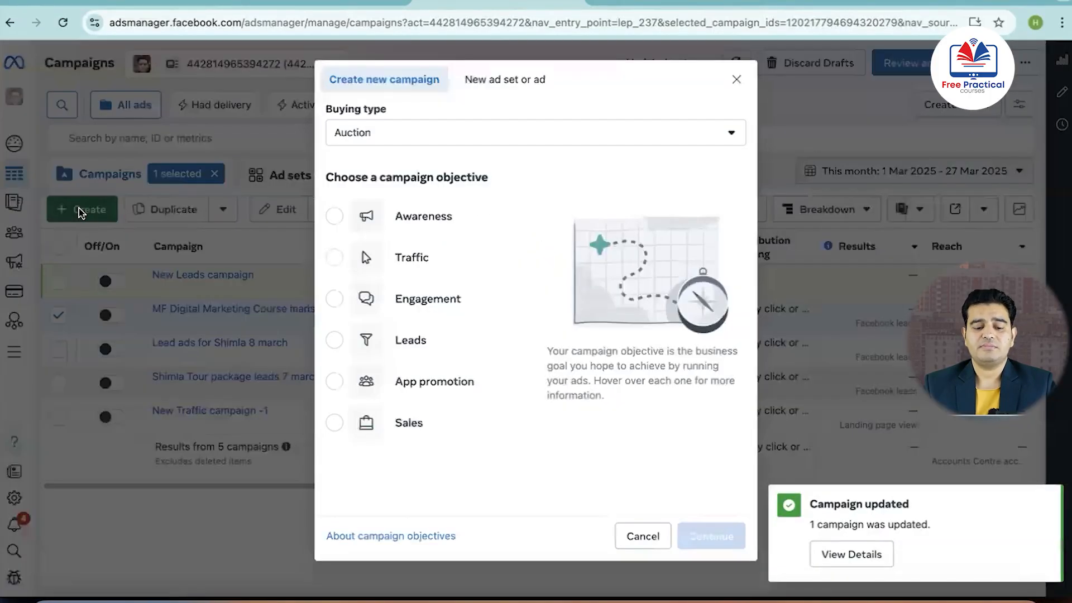
pyautogui.moveTo(373, 205)
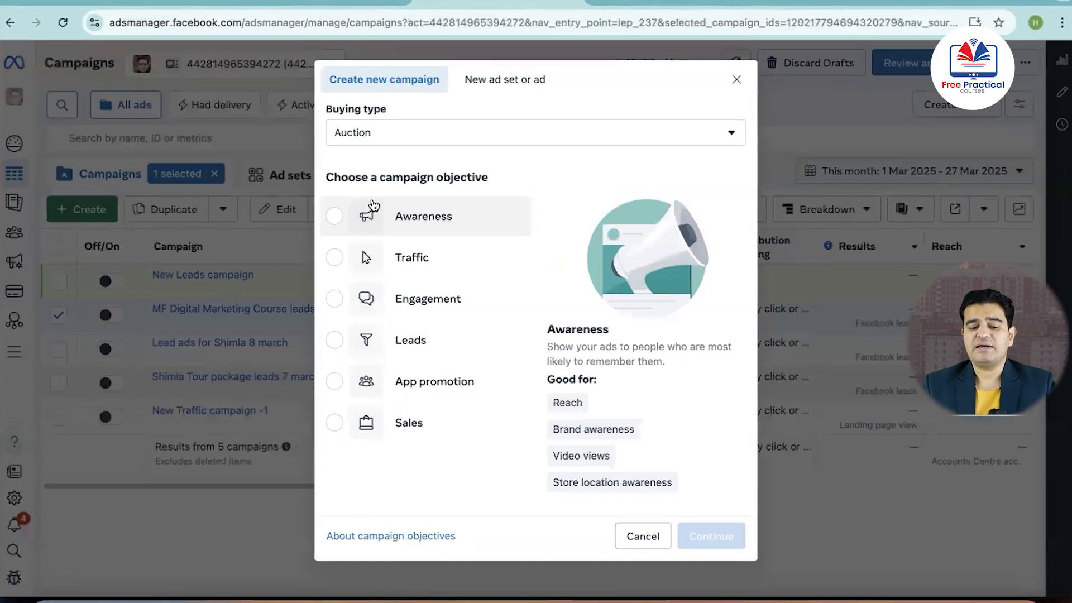
pyautogui.moveTo(400, 327)
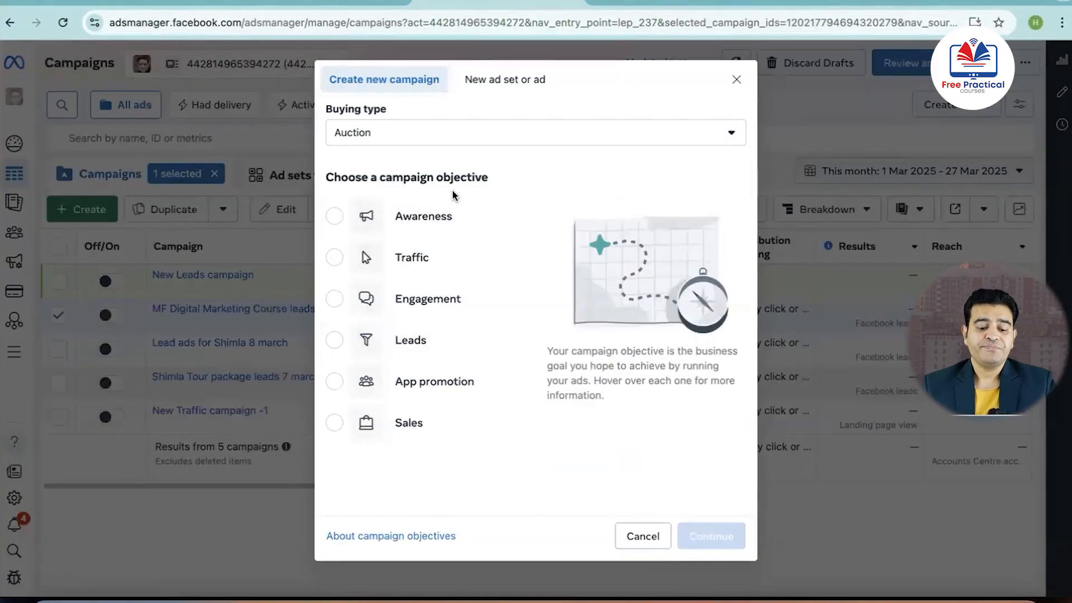
pyautogui.moveTo(338, 343)
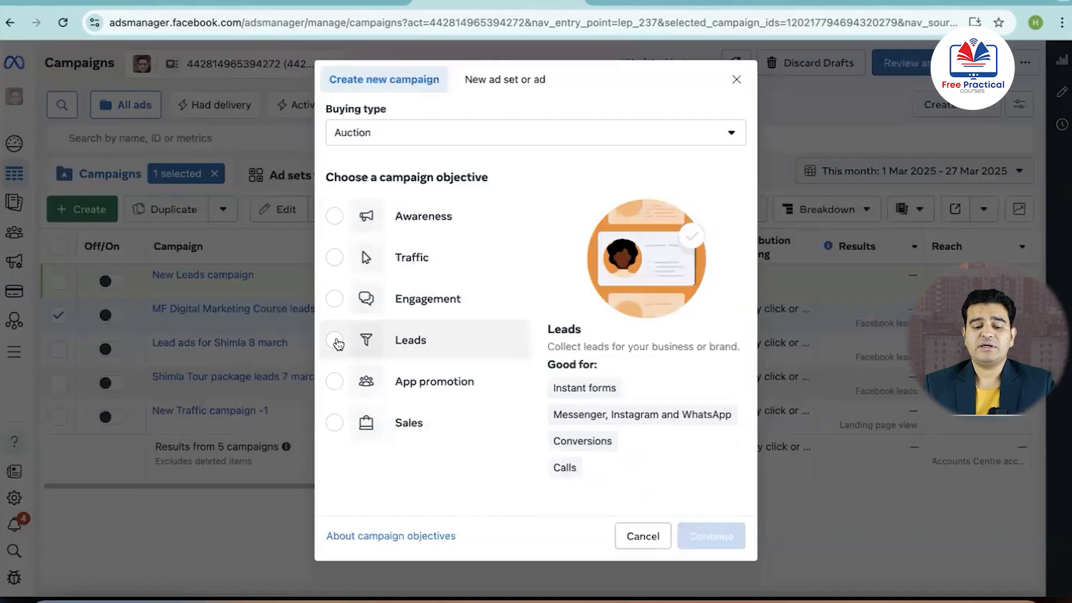
pyautogui.moveTo(393, 277)
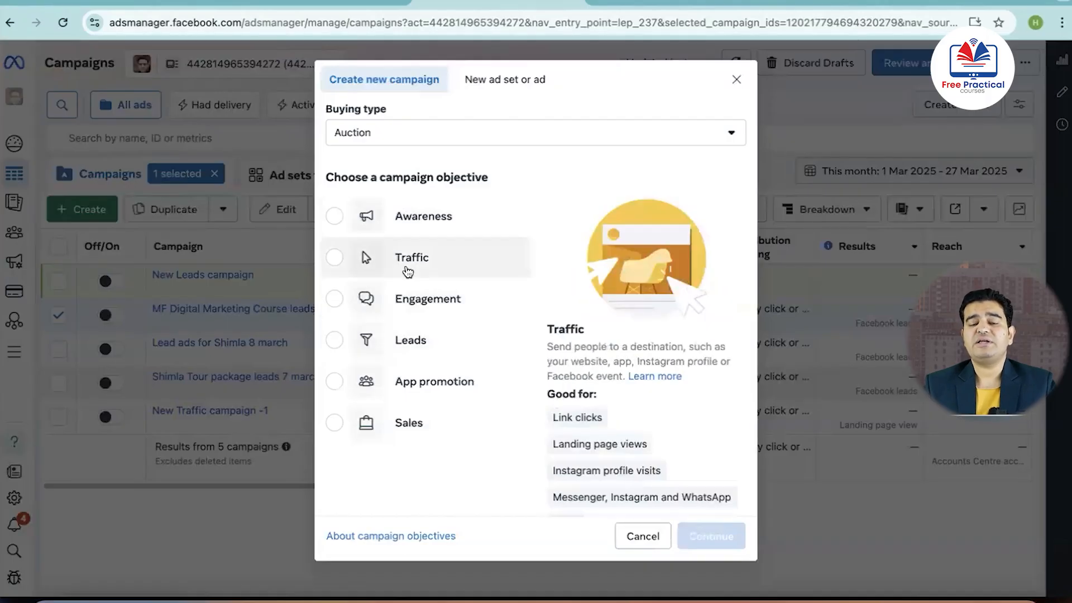
pyautogui.moveTo(418, 226)
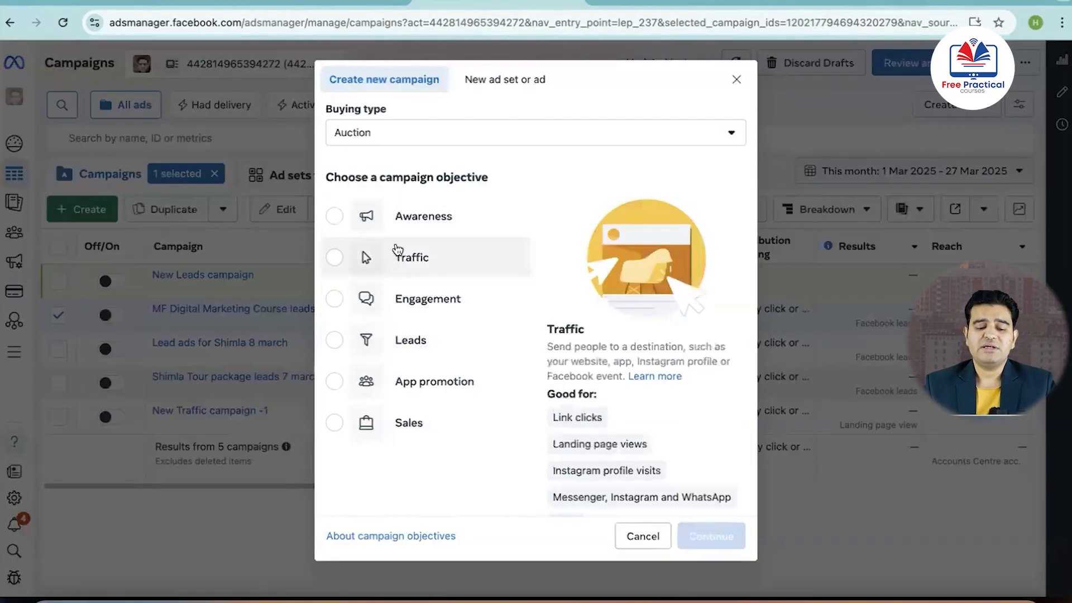
pyautogui.click(335, 340)
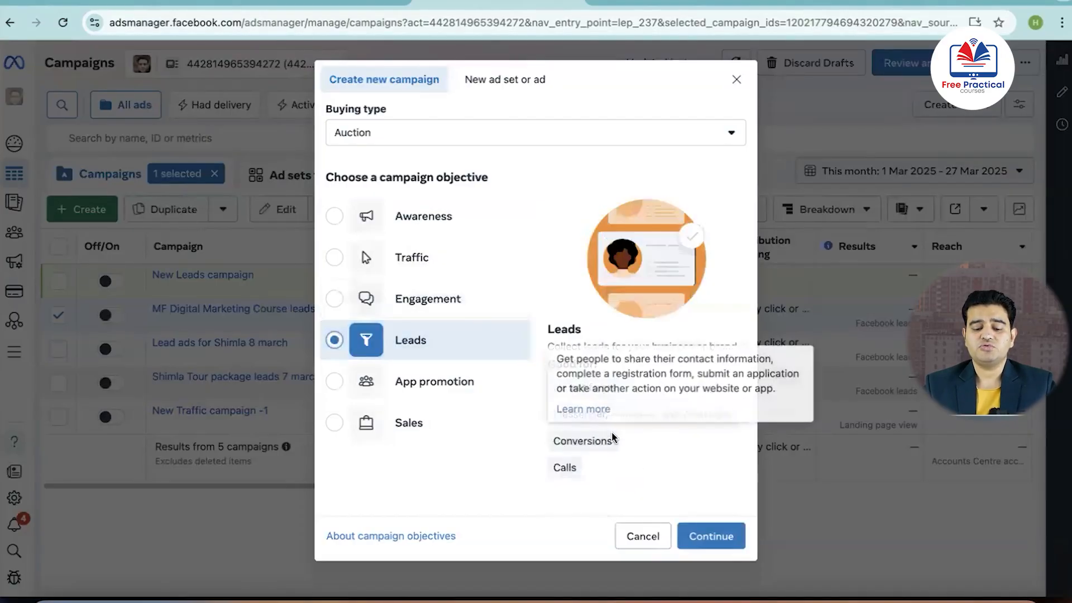
pyautogui.click(710, 545)
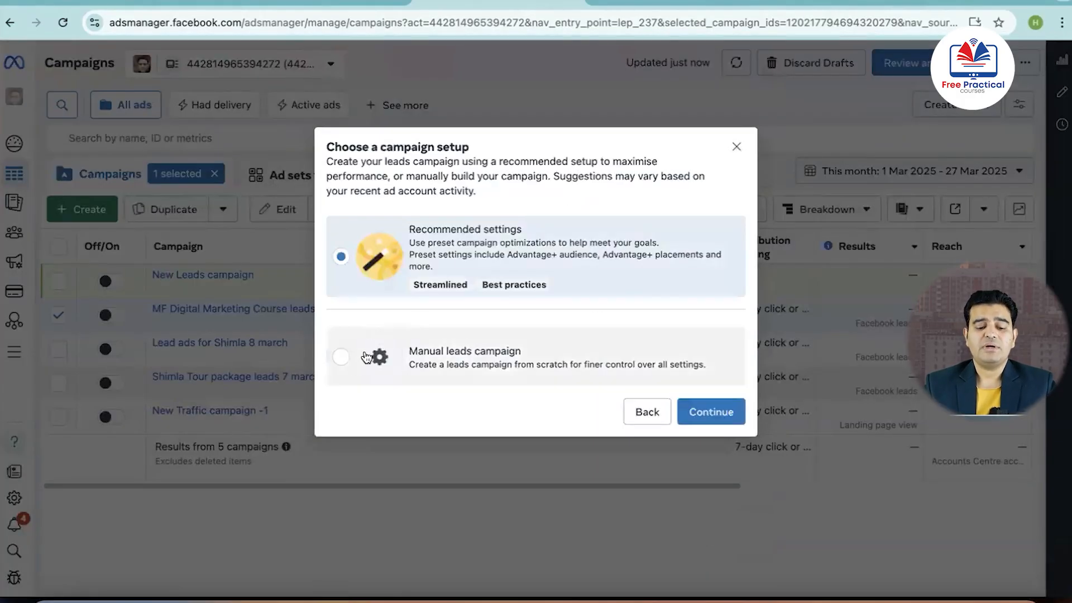
pyautogui.click(340, 359)
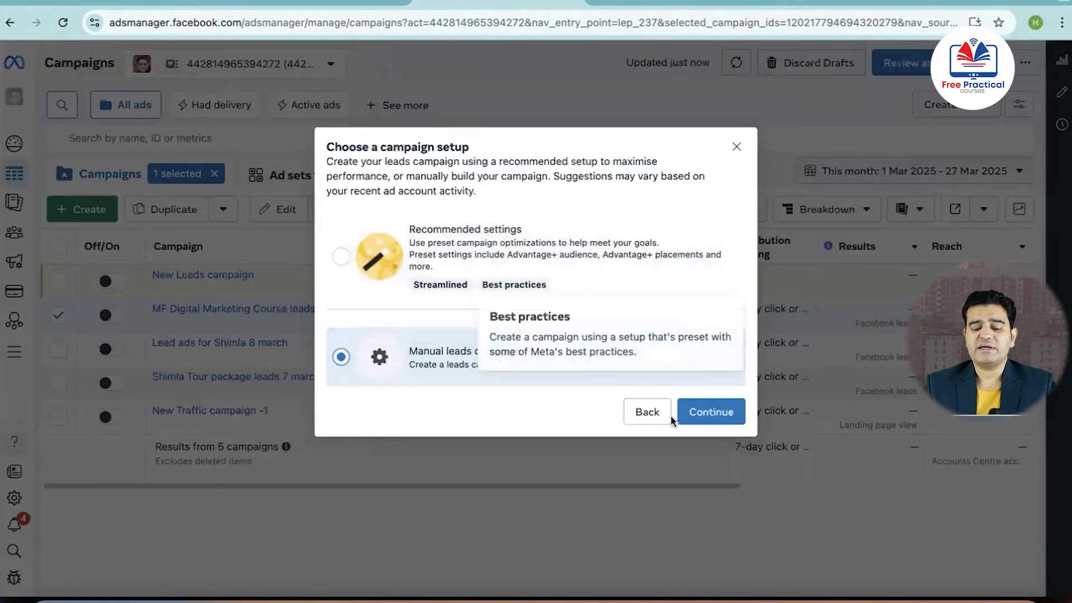
pyautogui.click(712, 414)
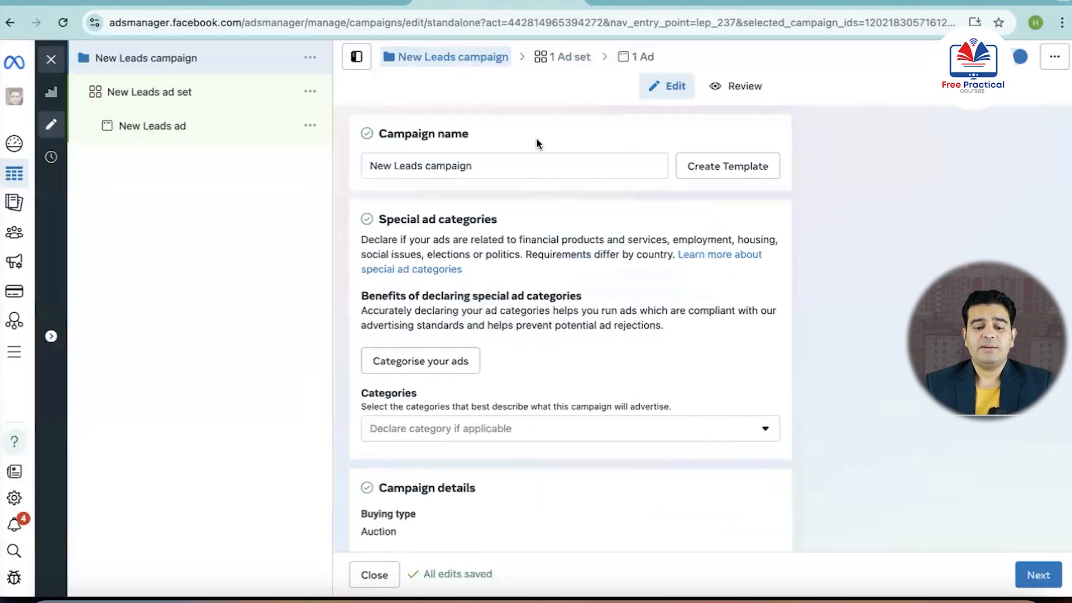
# Name the campaign "Noida project lead ad 27 march"
pyautogui.tripleClick(499, 166)
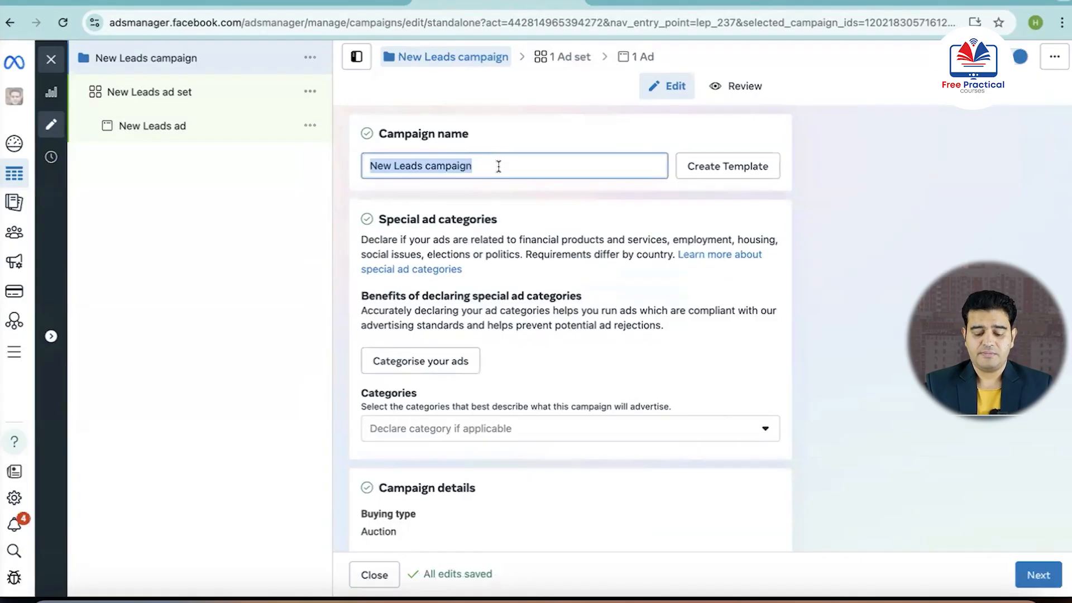
pyautogui.write('Noida project lead ad')
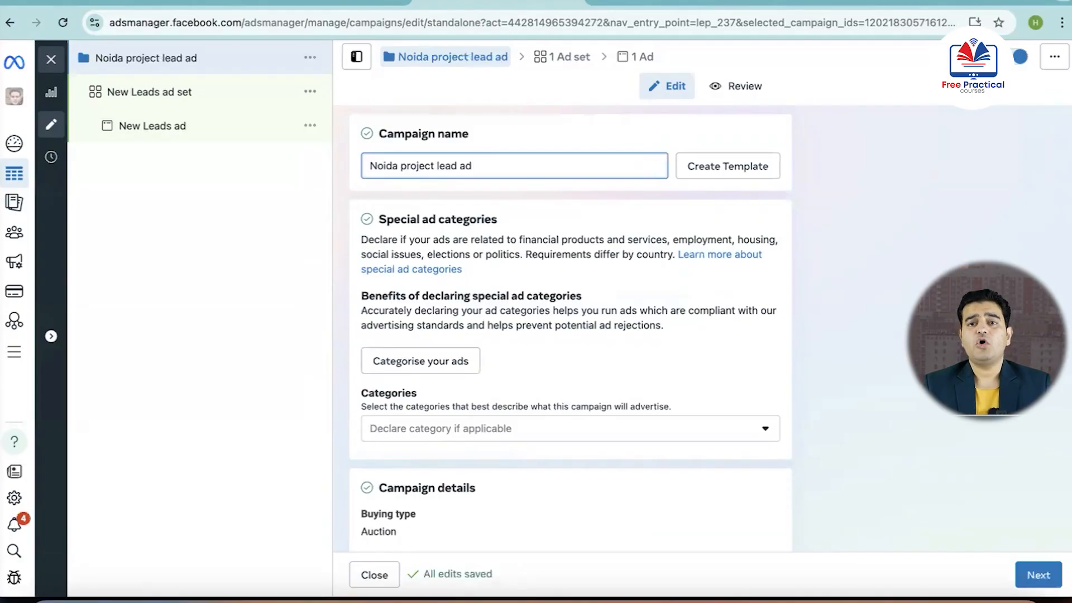
pyautogui.write(' 27 ')
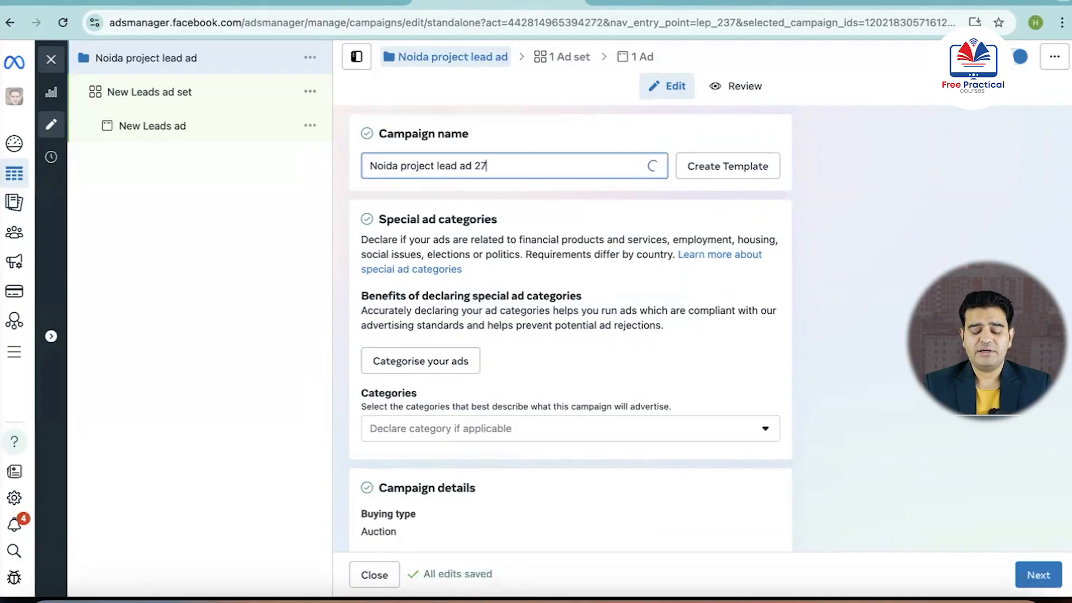
pyautogui.write('march')
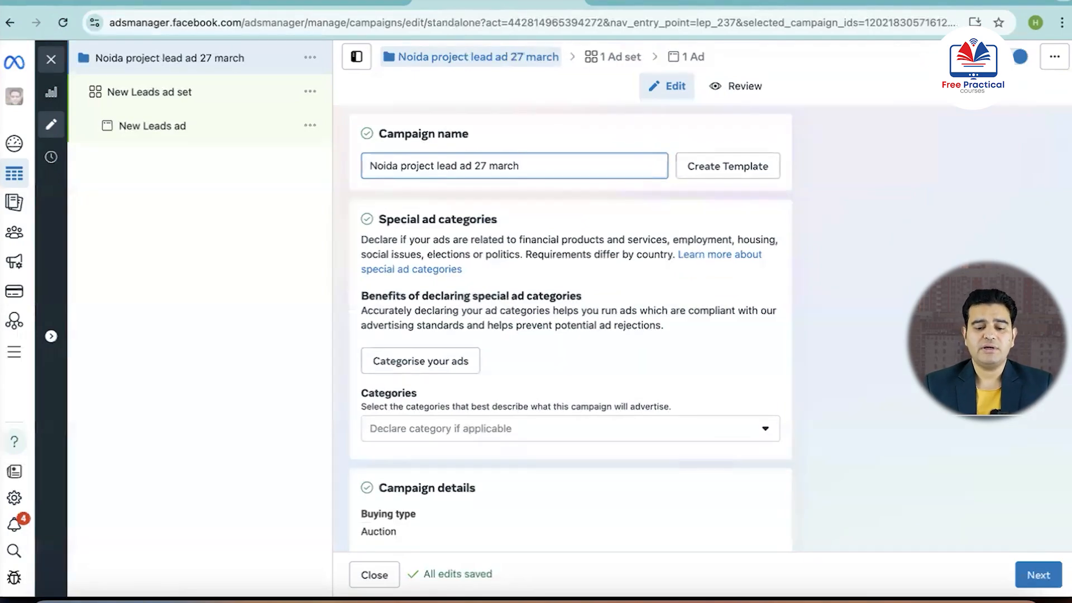
# Turn on Advantage campaign budget for the campaign, leaving the special ad category undeclared
pyautogui.scroll(-3, 475, 221)
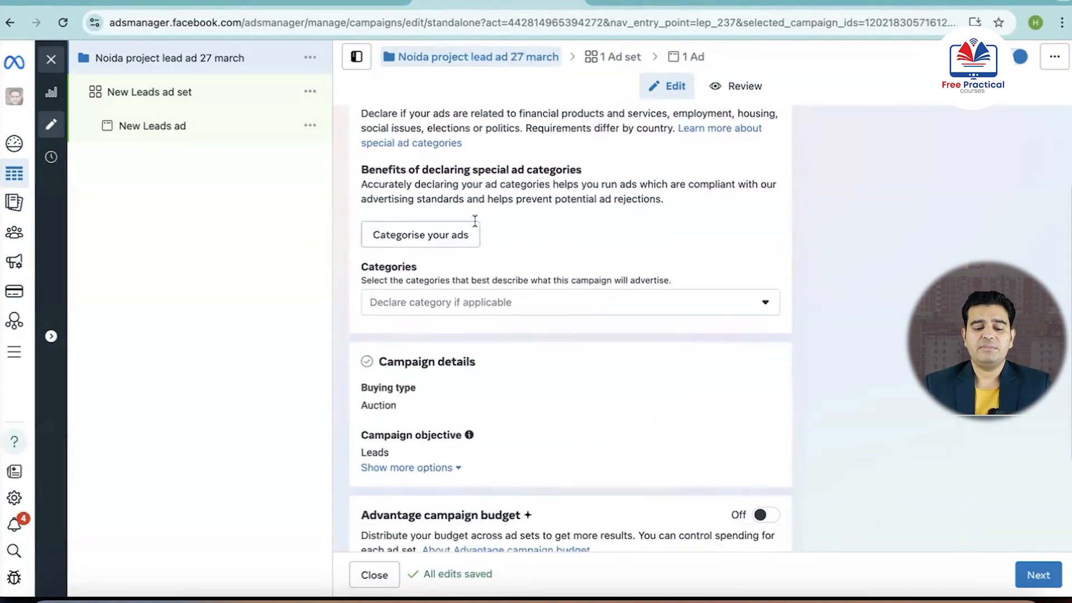
pyautogui.scroll(1, 475, 220)
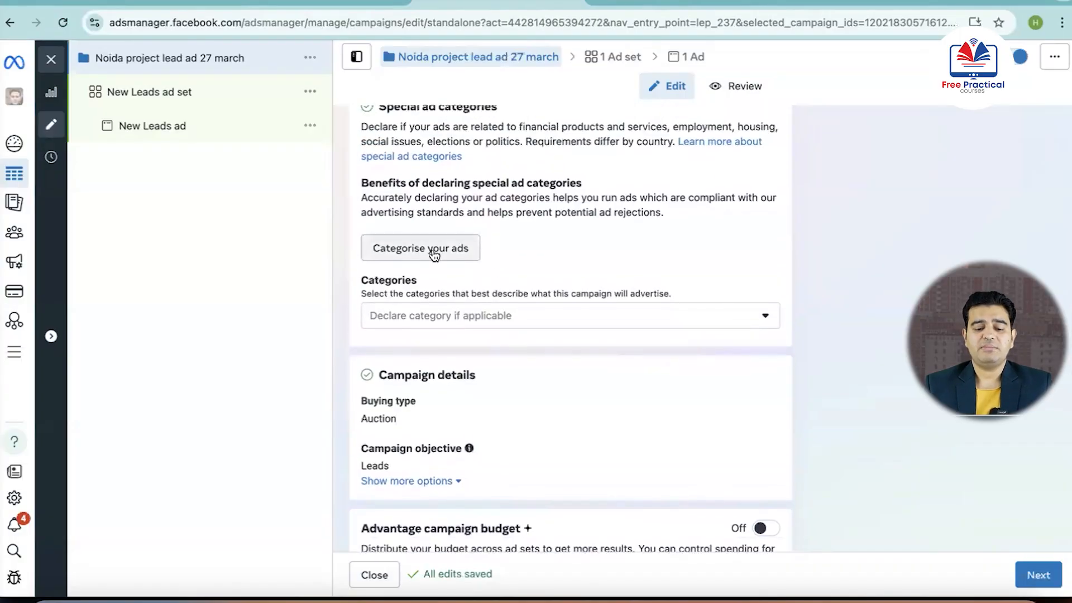
pyautogui.scroll(-4, 433, 252)
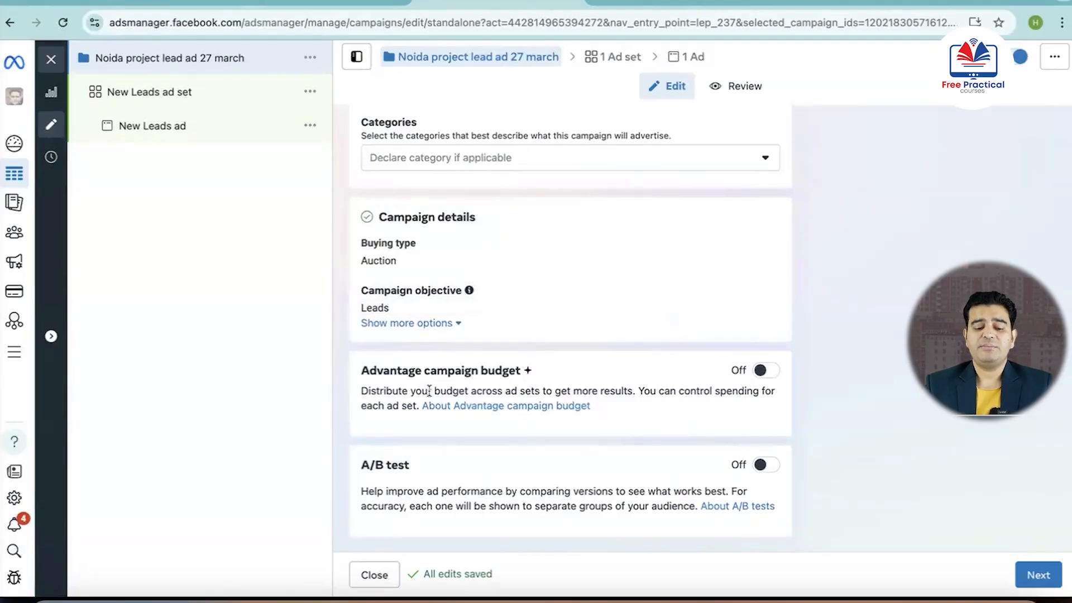
pyautogui.click(765, 371)
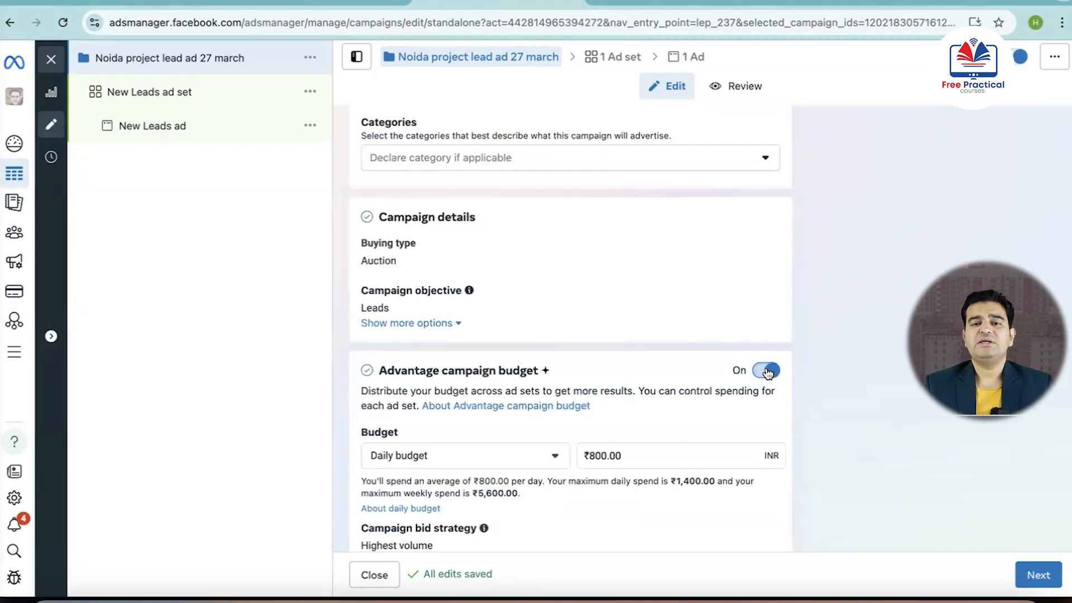
pyautogui.scroll(-3, 658, 346)
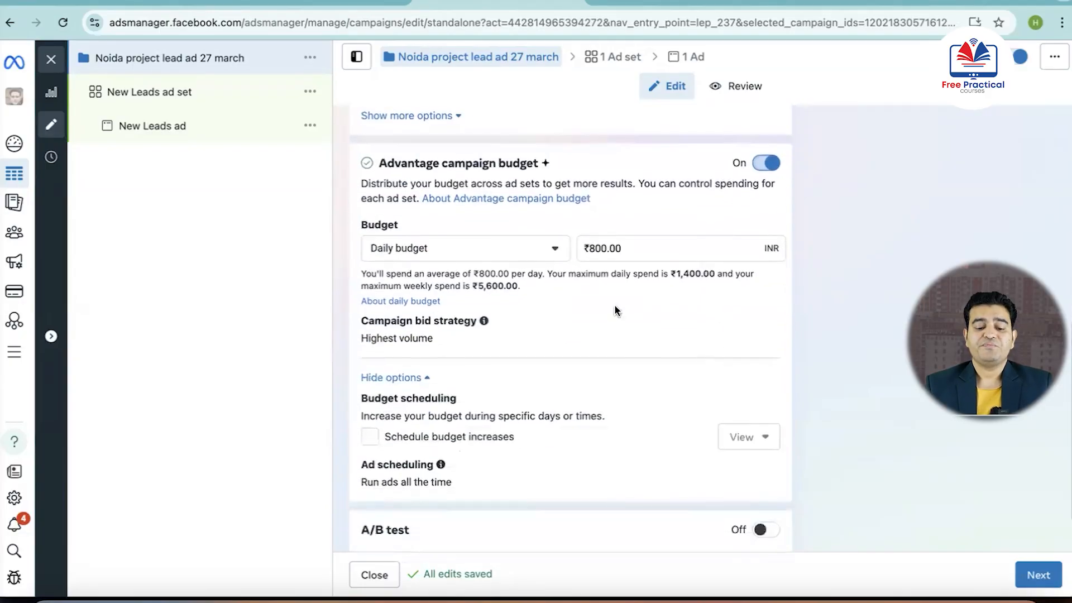
# Switch the campaign budget type to Lifetime budget and back to a Daily budget of ₹1,000
pyautogui.click(554, 249)
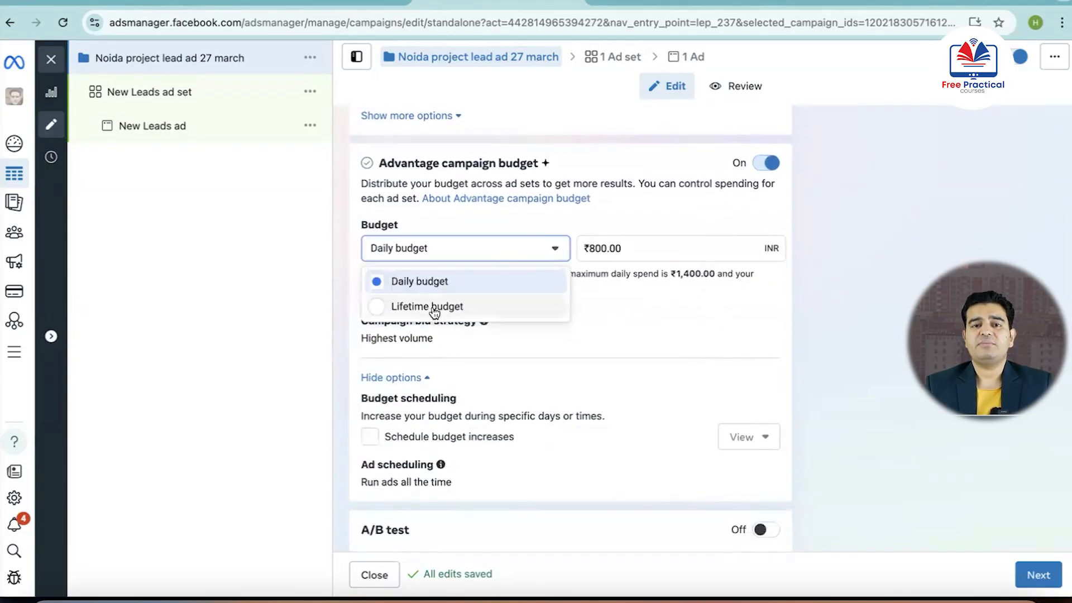
pyautogui.click(382, 307)
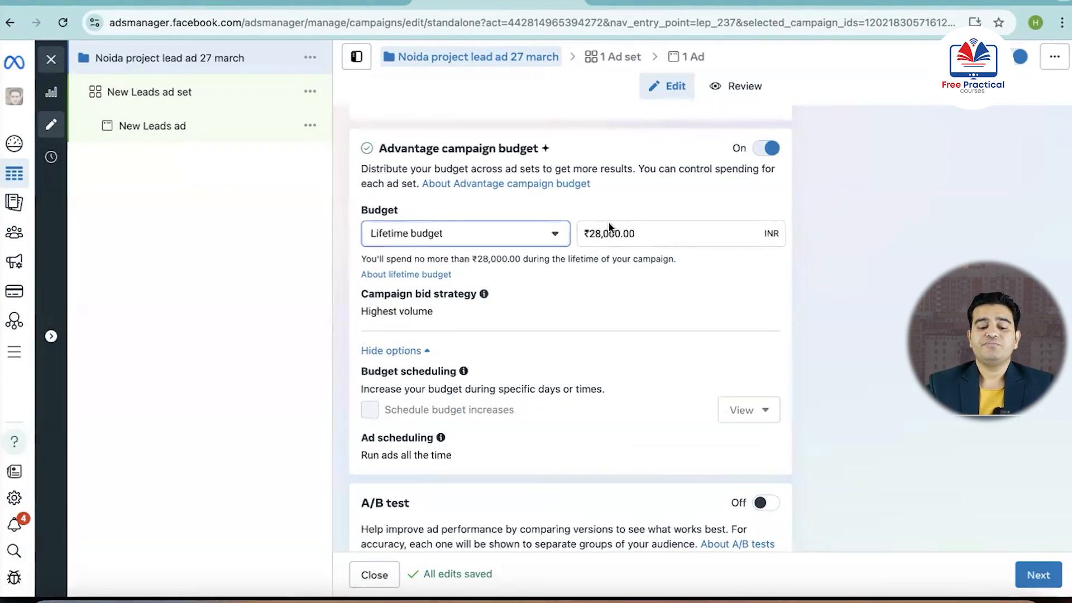
pyautogui.click(558, 238)
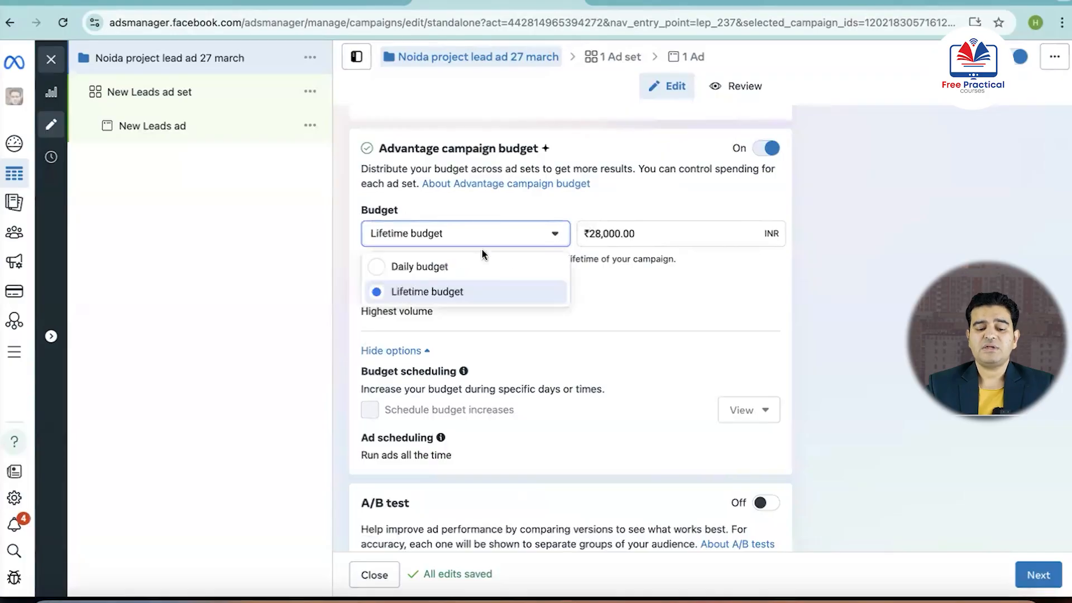
pyautogui.click(429, 272)
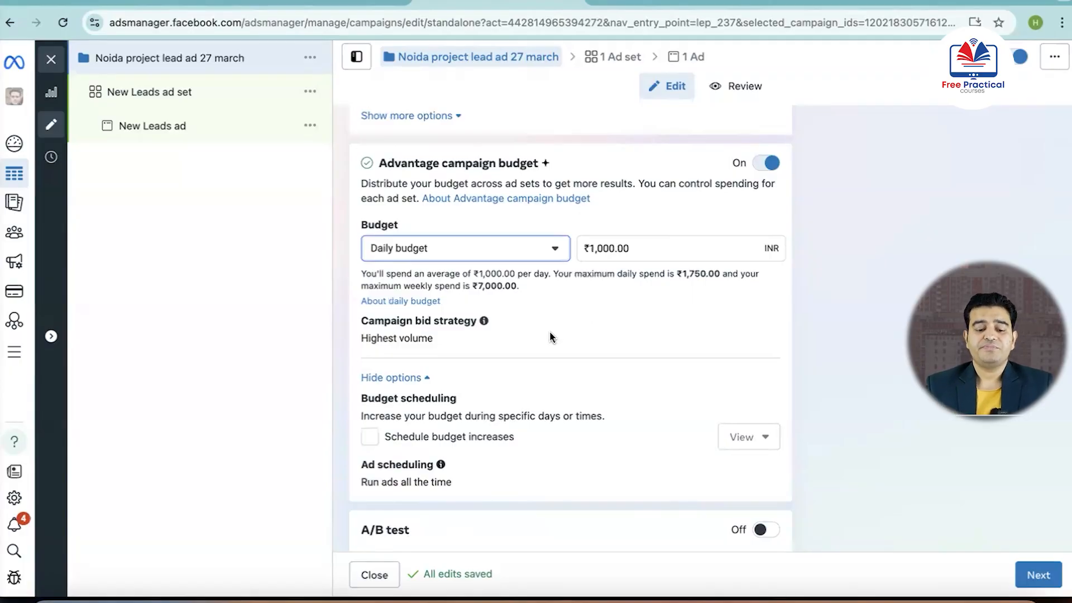
# Keep the campaign bid strategy at Highest volume, leave the A/B test off, and continue to the ad set settings
pyautogui.moveTo(550, 333)
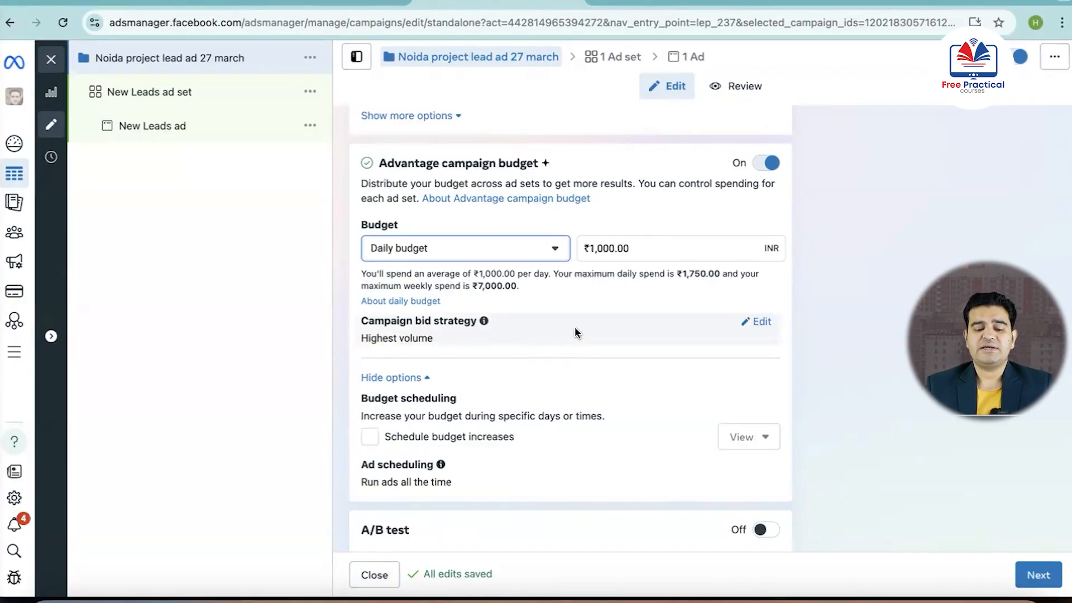
pyautogui.scroll(-1, 534, 340)
pyautogui.moveTo(760, 277)
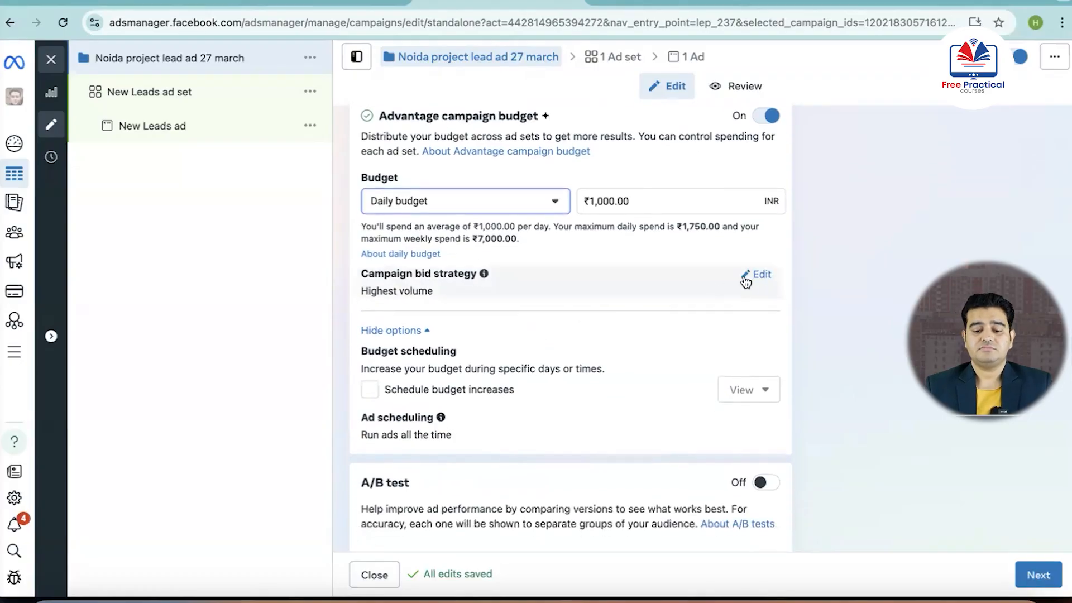
pyautogui.click(761, 276)
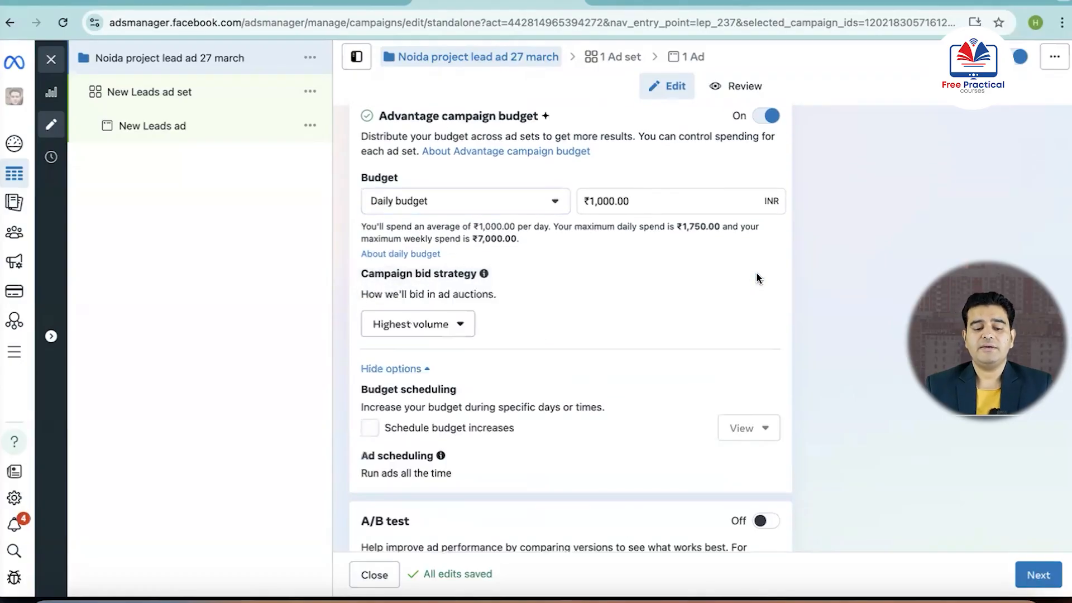
pyautogui.click(460, 325)
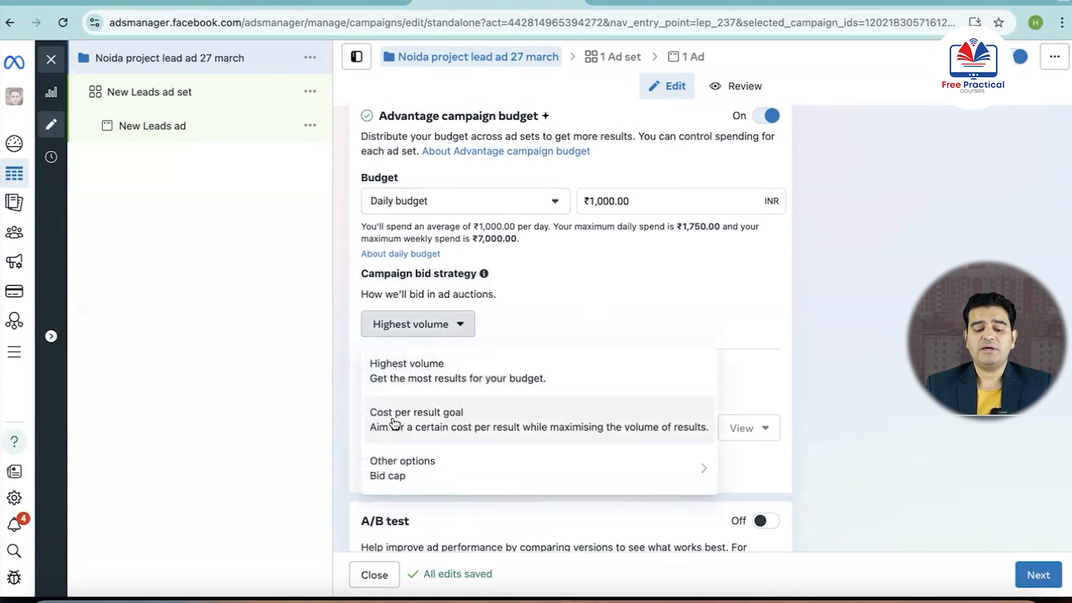
pyautogui.moveTo(406, 469)
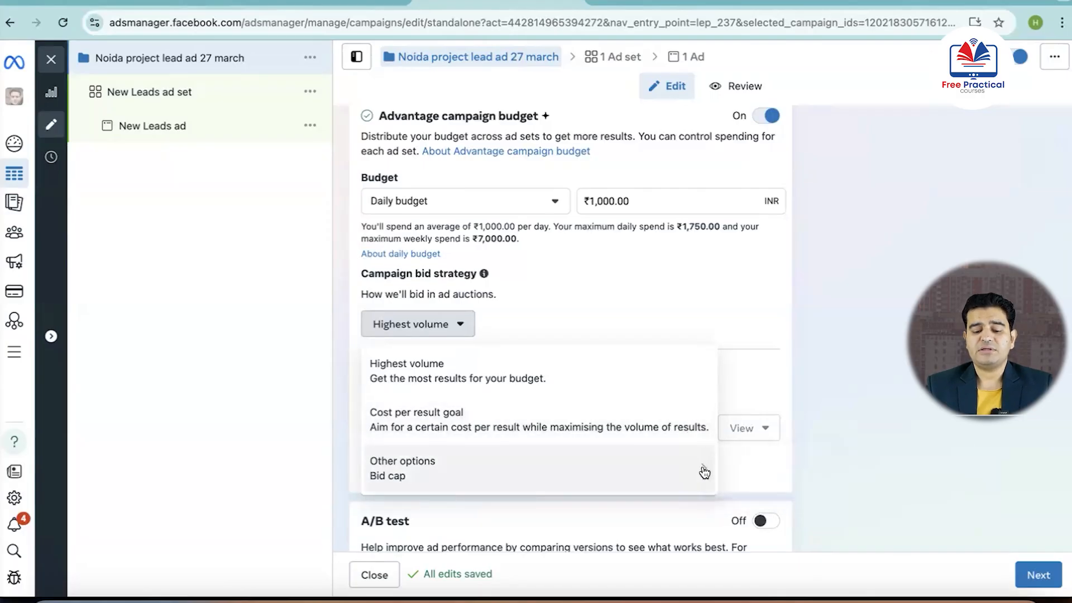
pyautogui.moveTo(703, 472)
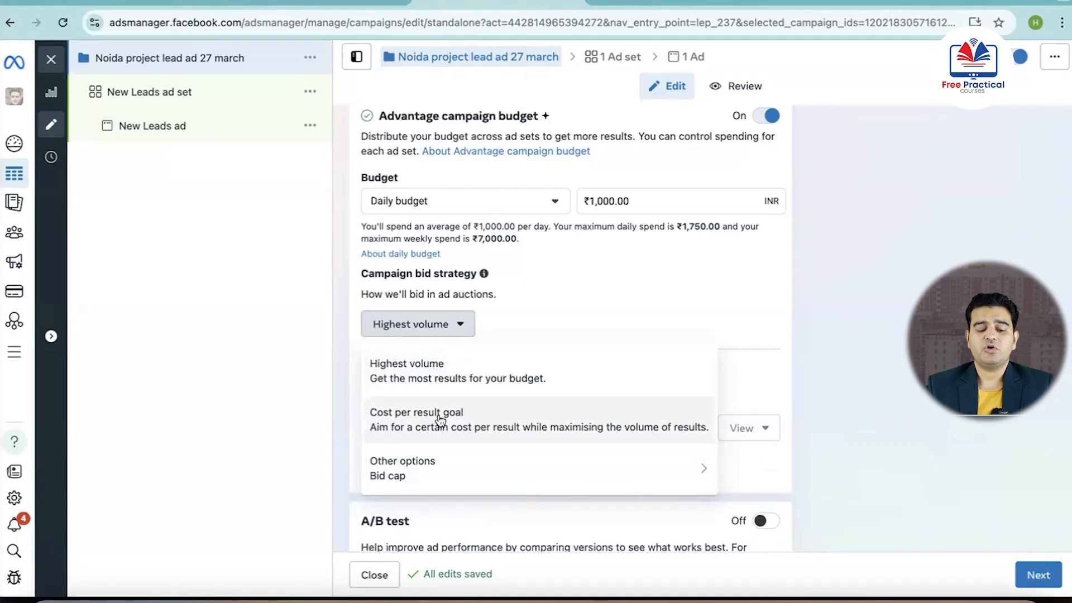
pyautogui.click(423, 374)
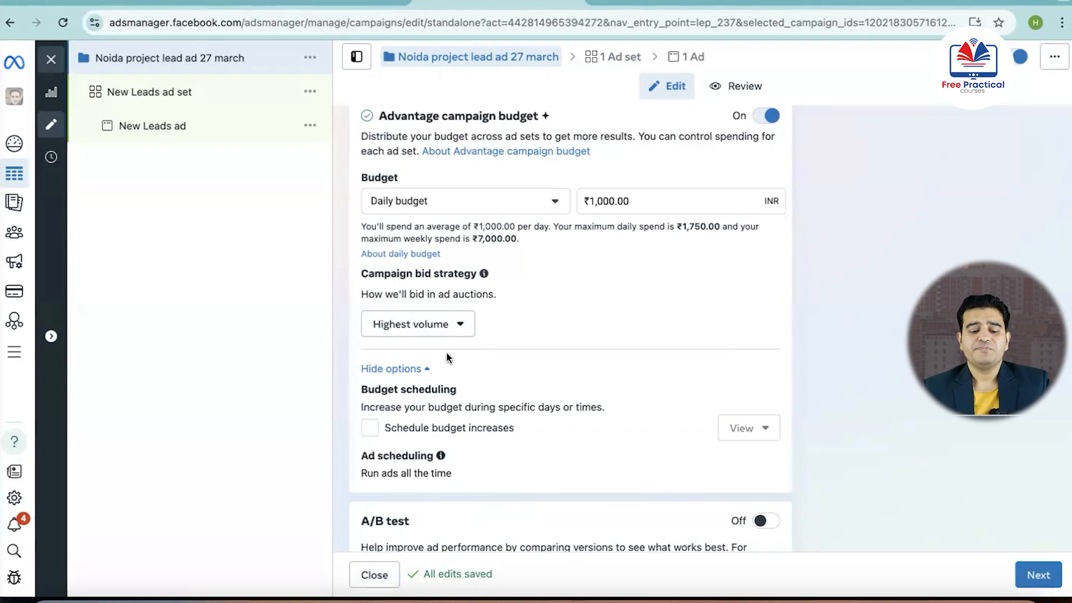
pyautogui.scroll(-1, 557, 325)
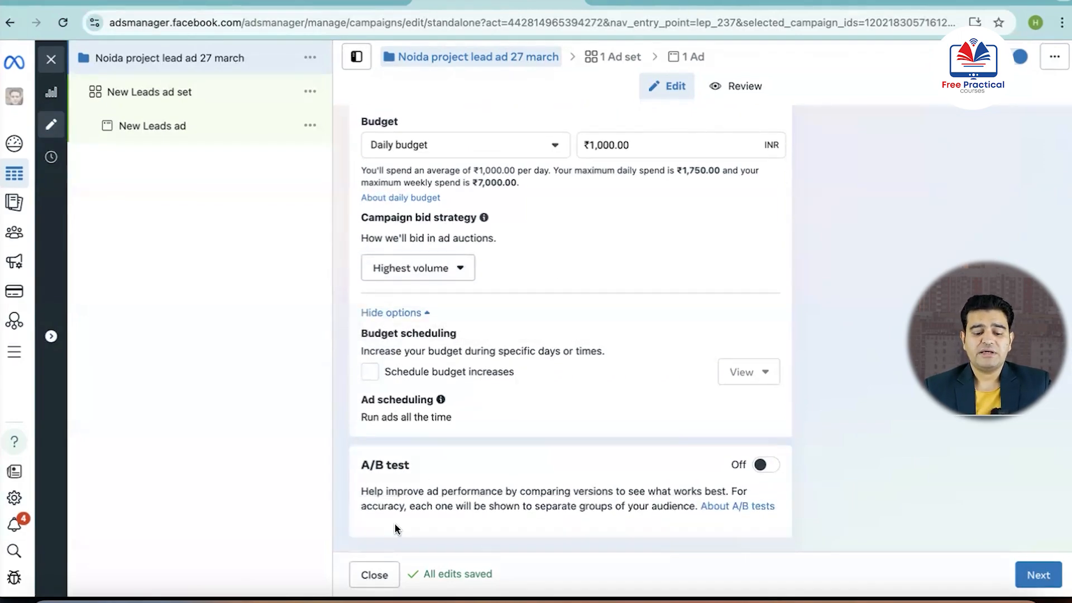
pyautogui.click(1038, 576)
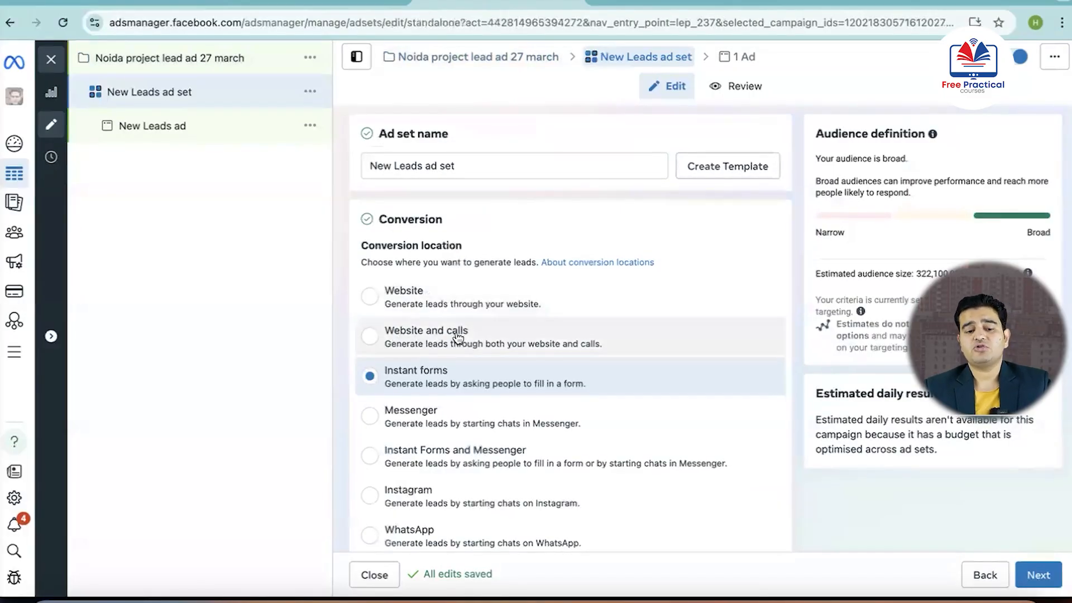
# Examine the ad set's conversion location options from Website to App, leaving Instant forms selected
pyautogui.scroll(-2, 439, 376)
pyautogui.scroll(-1, 439, 380)
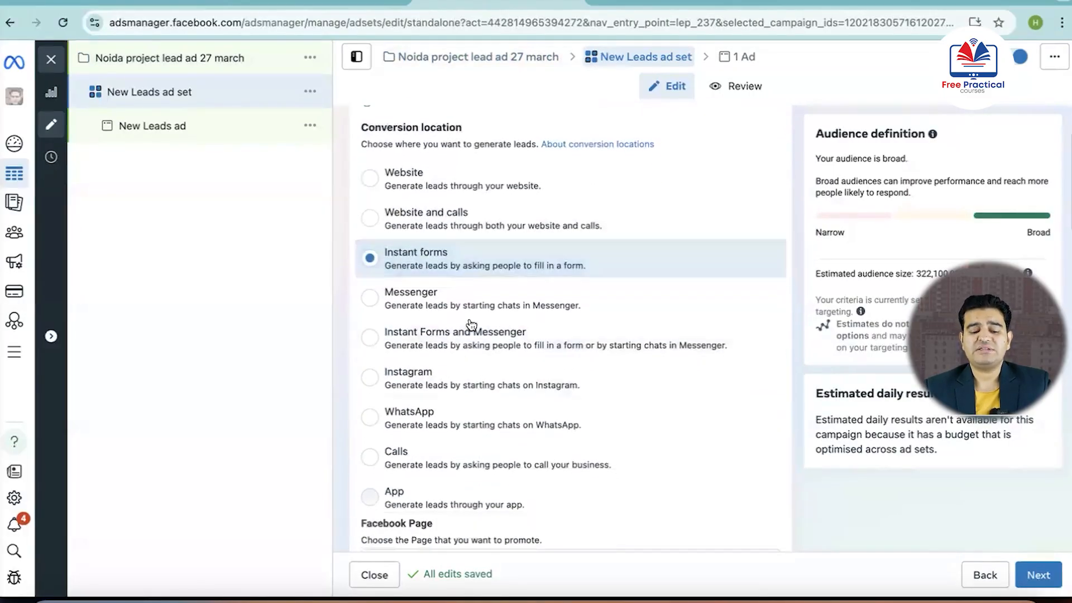
pyautogui.scroll(-3, 426, 371)
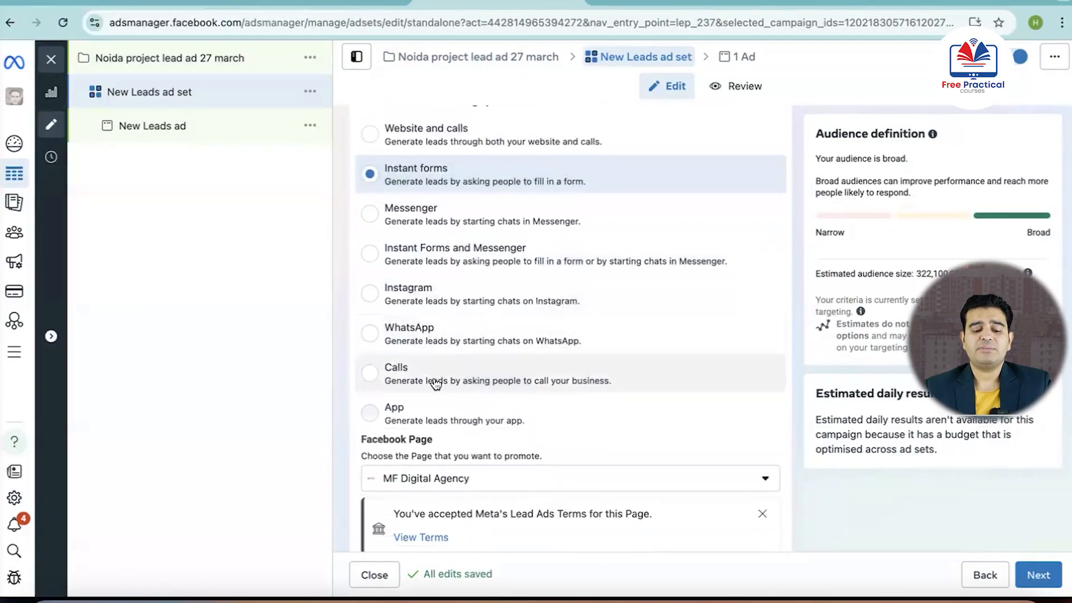
pyautogui.scroll(2, 434, 355)
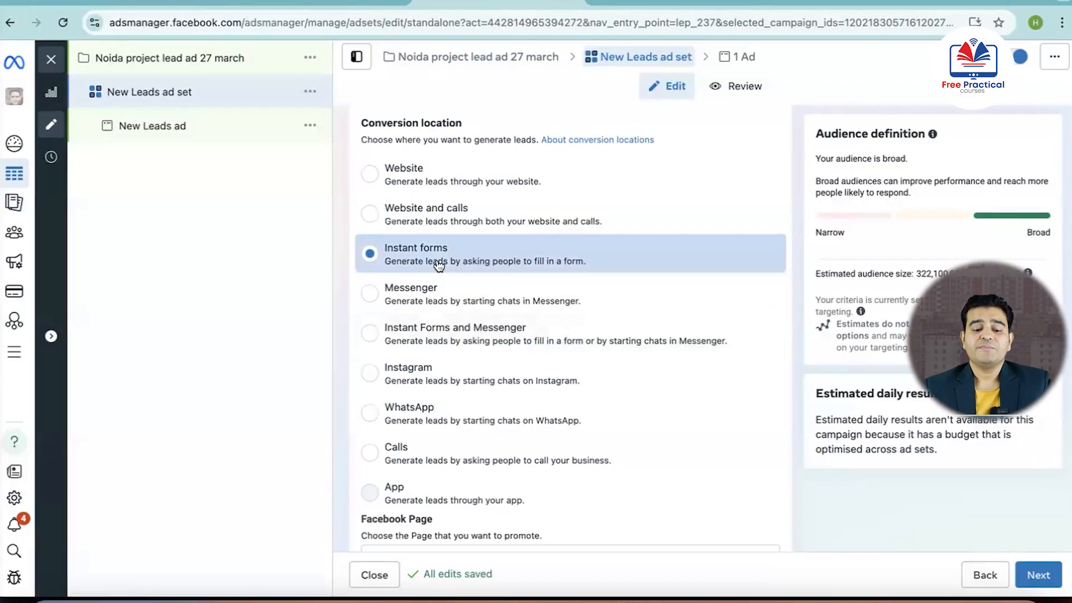
pyautogui.scroll(1, 371, 270)
pyautogui.scroll(-3, 438, 251)
pyautogui.scroll(2, 441, 255)
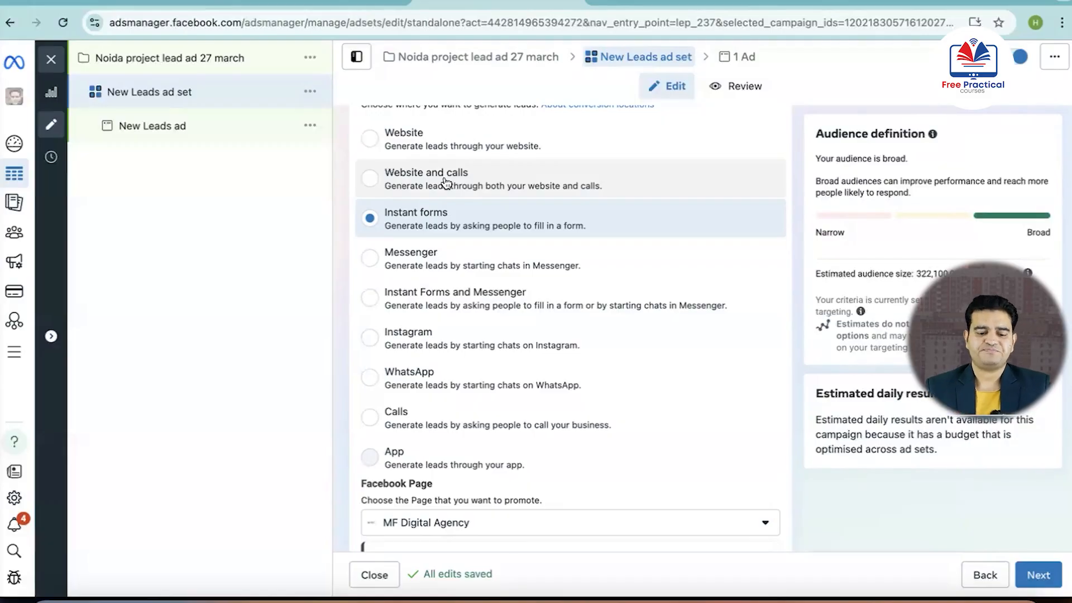
pyautogui.scroll(-6, 447, 268)
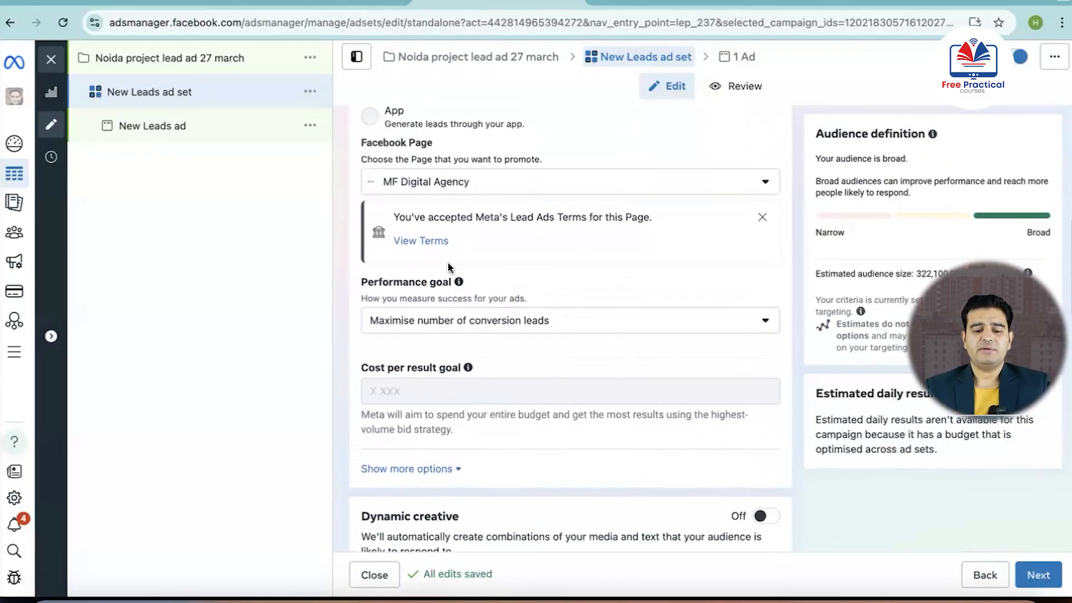
pyautogui.scroll(1, 424, 251)
# Review the Facebook Pages available for promotion, keeping MF Digital Agency selected
pyautogui.scroll(-1, 502, 218)
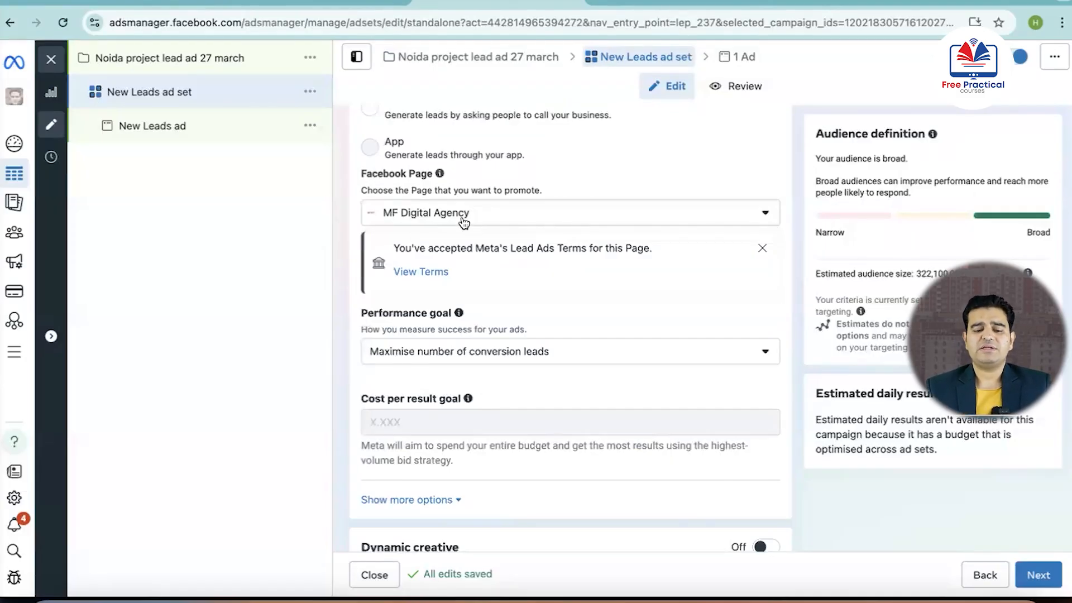
pyautogui.scroll(-2, 463, 222)
pyautogui.click(755, 139)
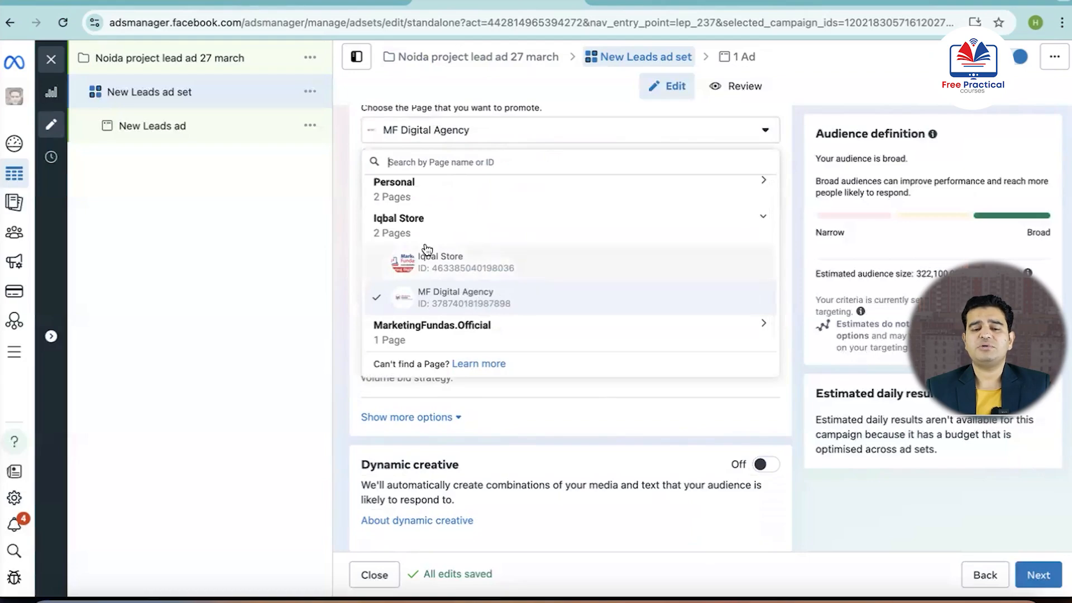
pyautogui.click(350, 232)
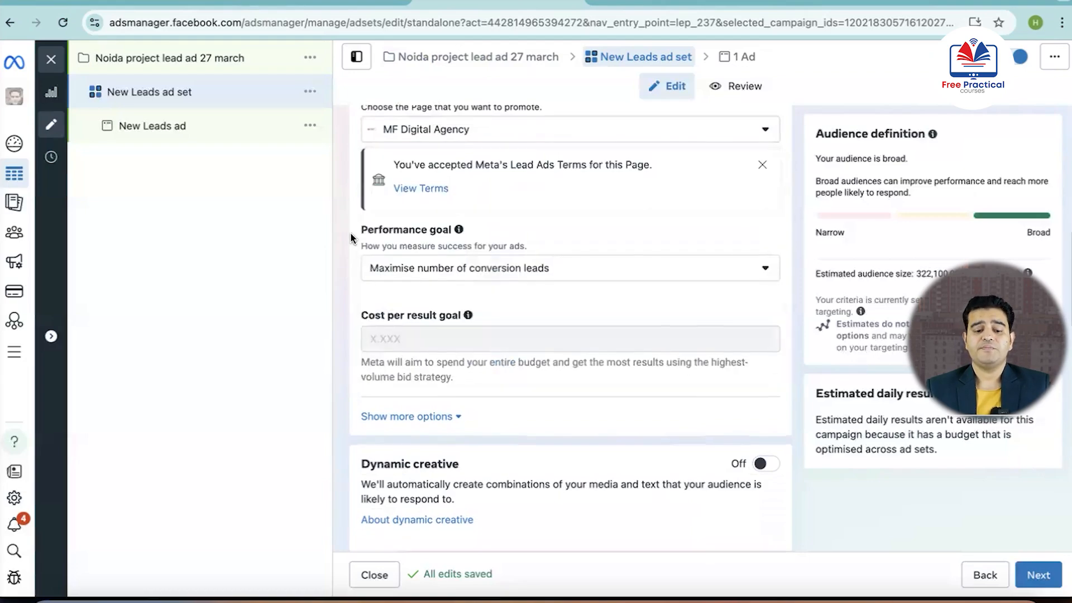
# Set the ad set's performance goal to Maximise number of leads
pyautogui.scroll(-1, 349, 233)
pyautogui.scroll(2, 347, 270)
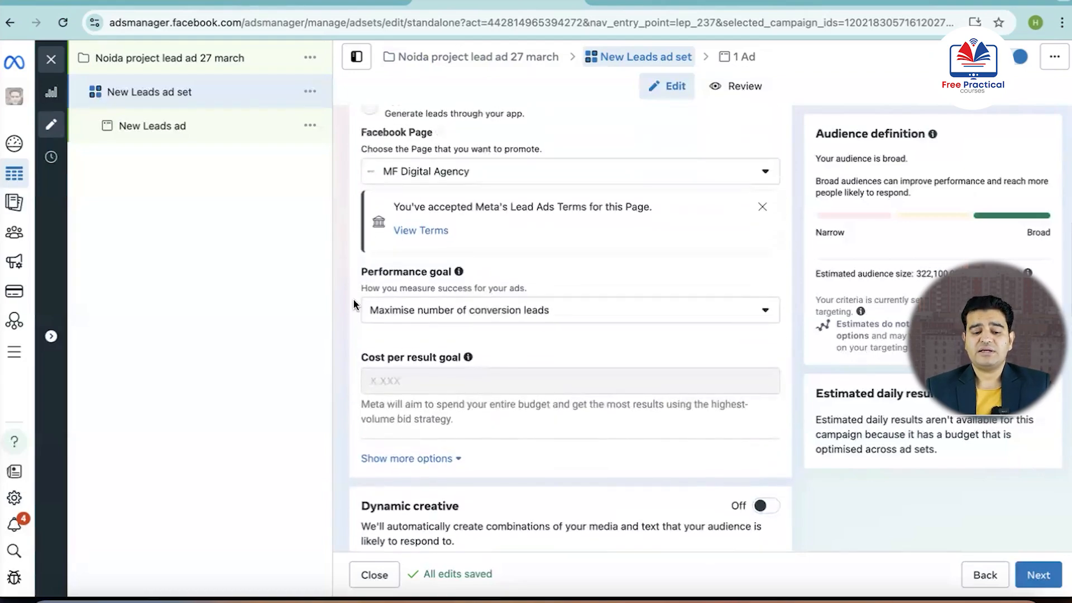
pyautogui.scroll(-2, 353, 296)
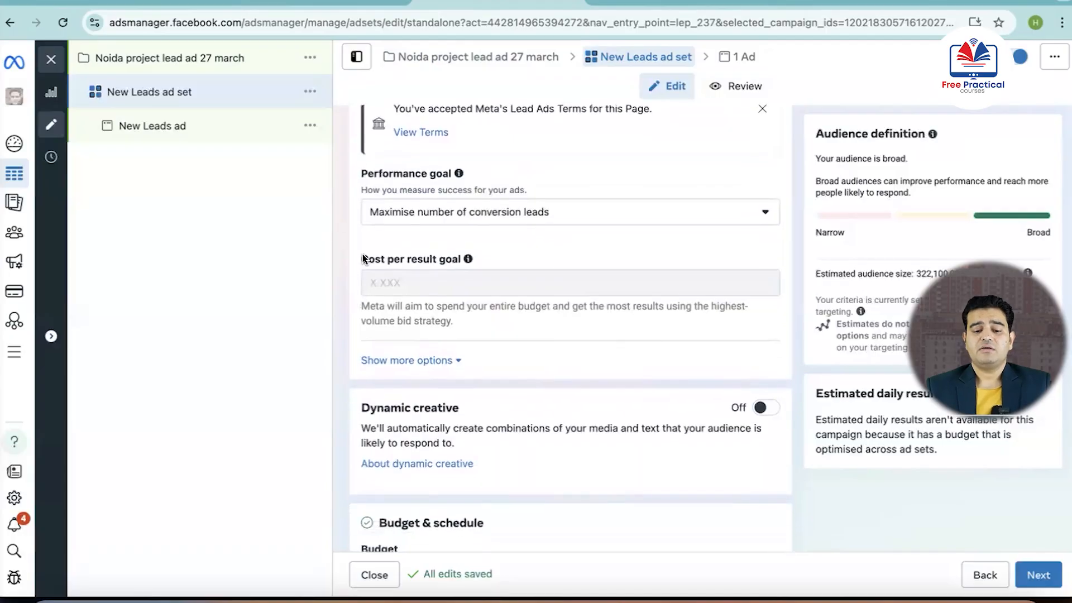
pyautogui.click(765, 212)
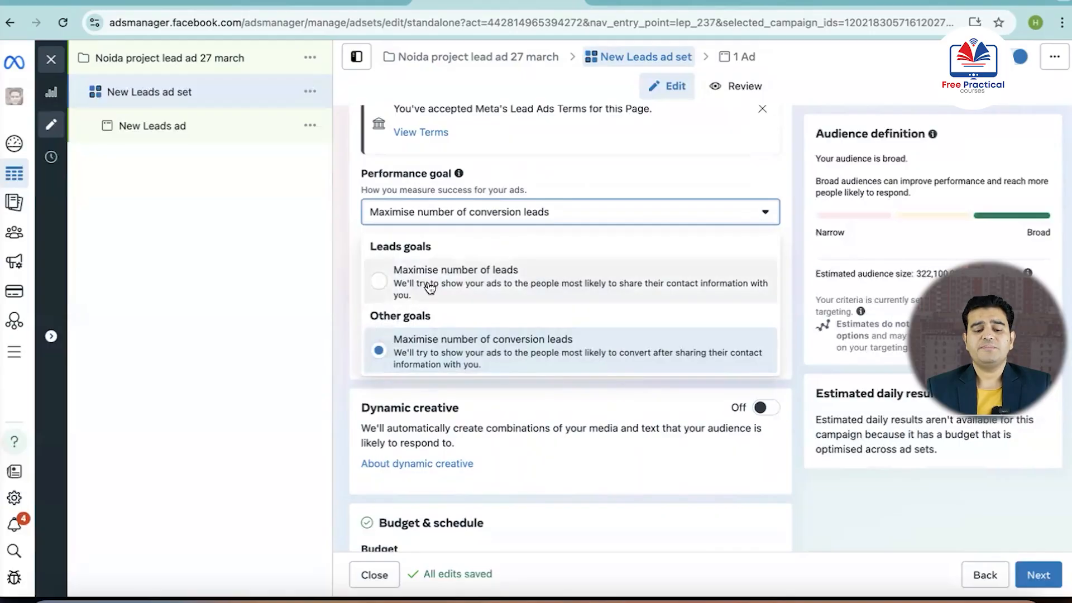
pyautogui.click(383, 285)
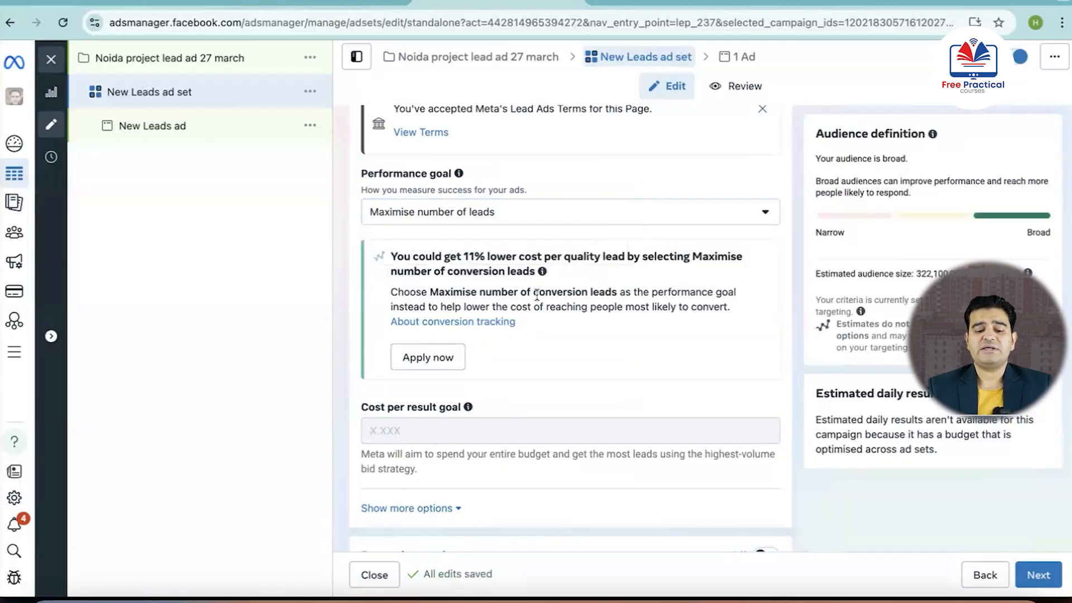
# Switch the ad set from Advantage+ audience to the original audience options
pyautogui.scroll(-1, 536, 300)
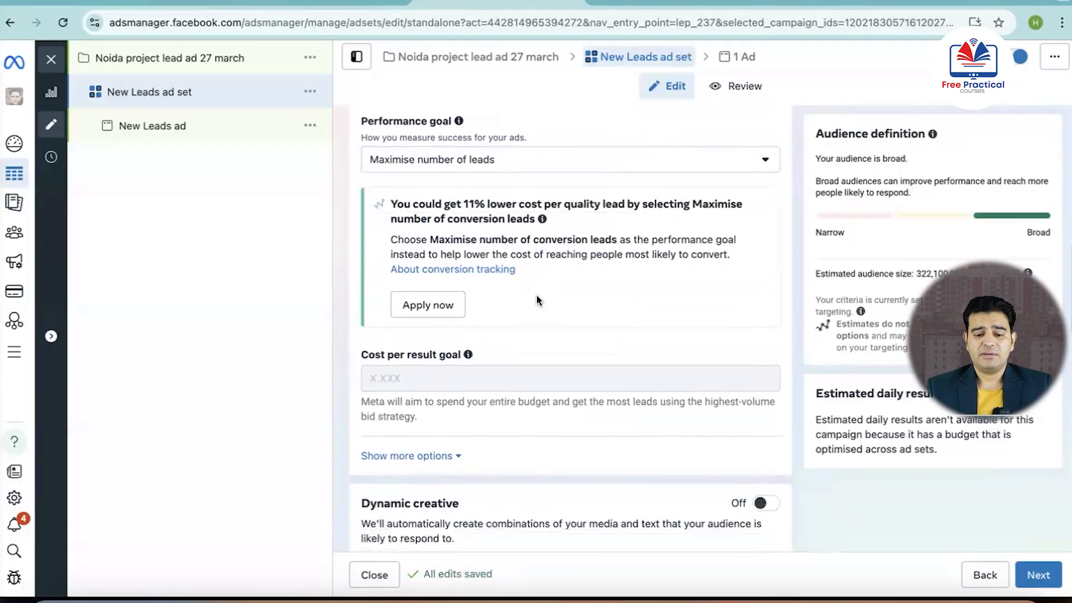
pyautogui.scroll(-10, 614, 335)
pyautogui.click(686, 346)
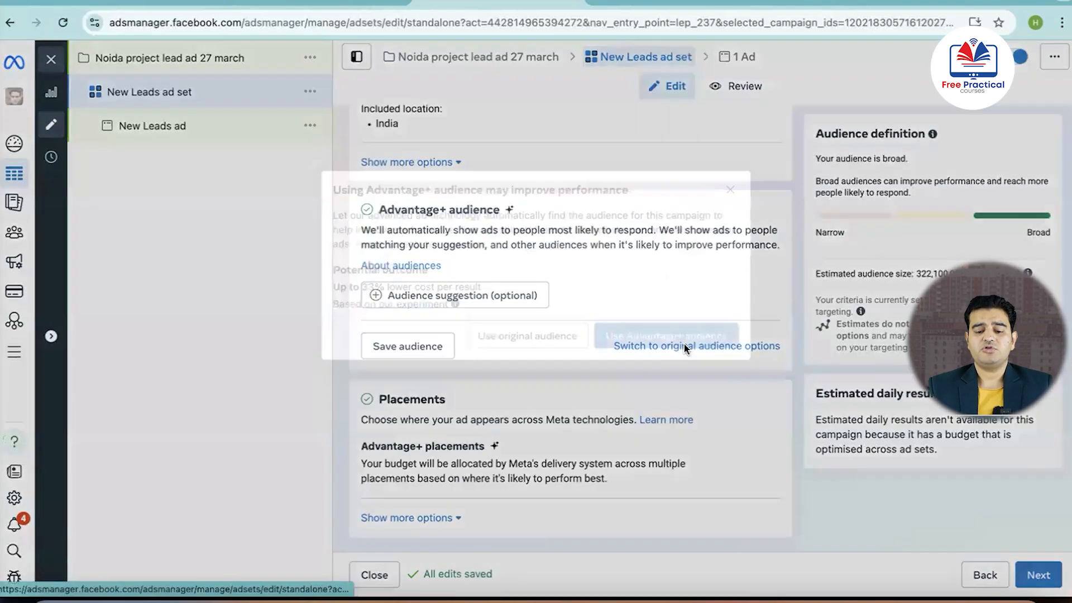
pyautogui.click(547, 340)
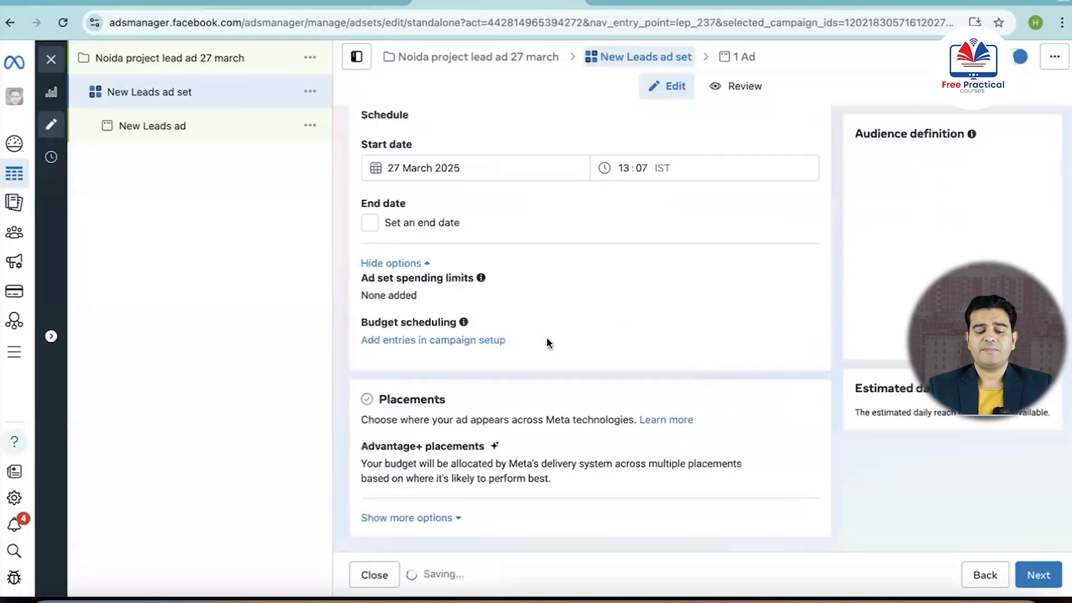
# Review the audience section and the list of saved audiences without choosing one, staying on Create new audience
pyautogui.scroll(15, 547, 339)
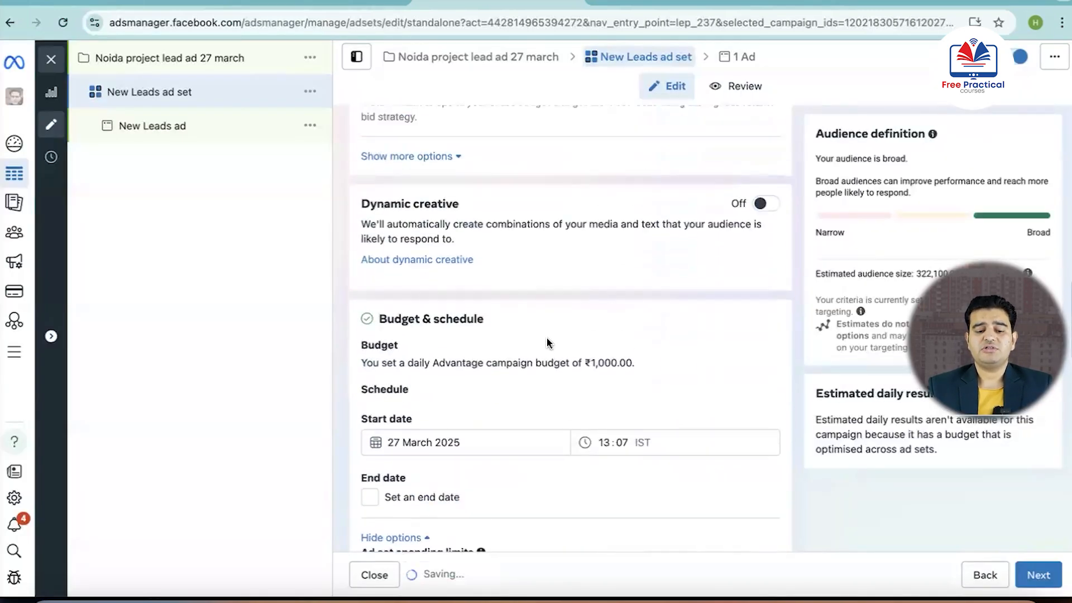
pyautogui.scroll(-18, 547, 338)
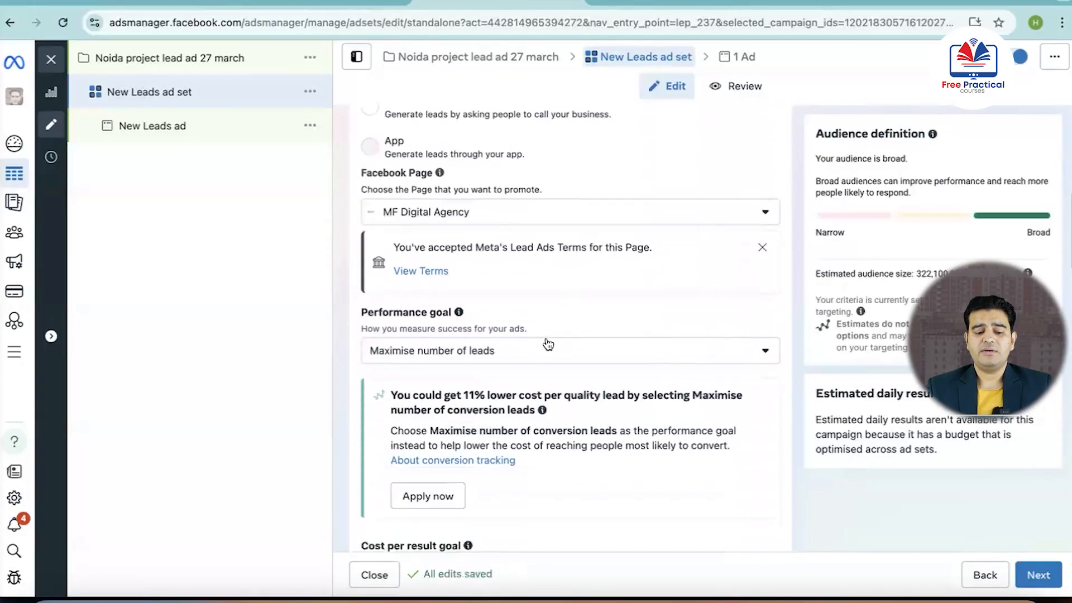
pyautogui.scroll(-7, 547, 341)
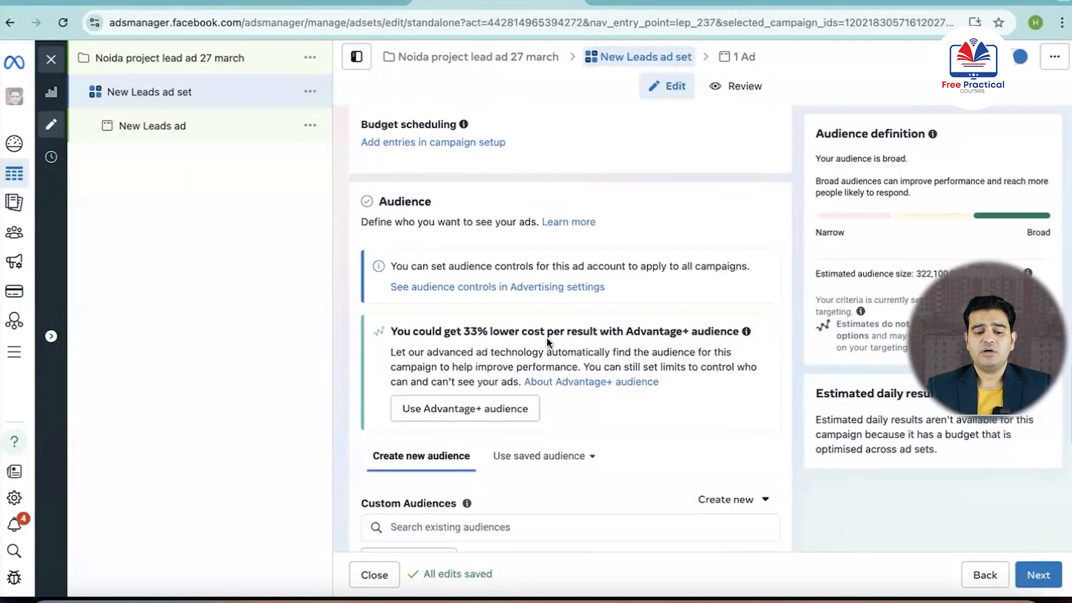
pyautogui.scroll(2, 547, 341)
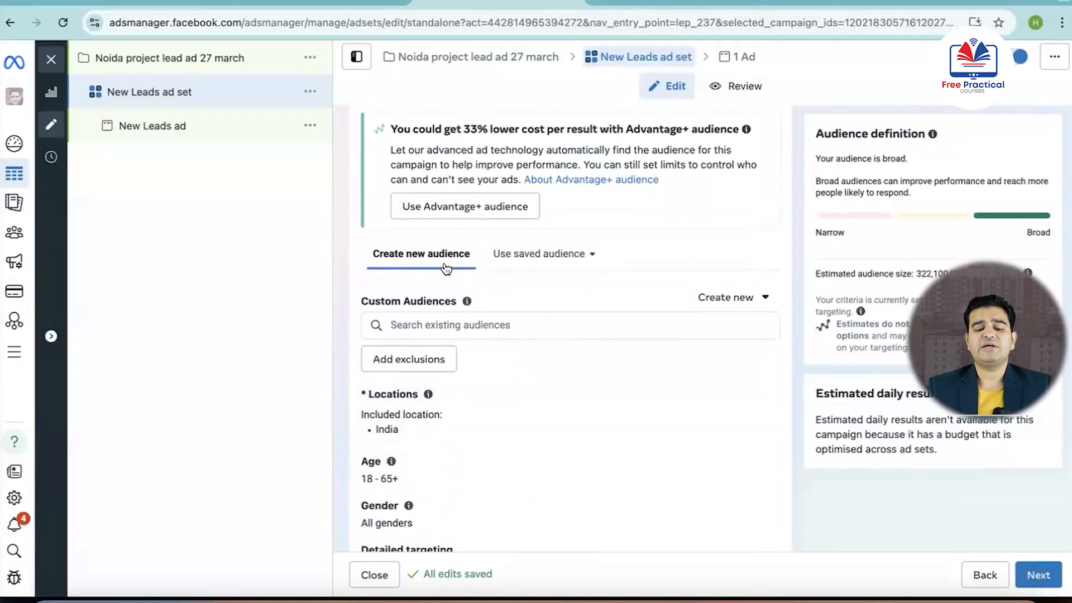
pyautogui.click(591, 255)
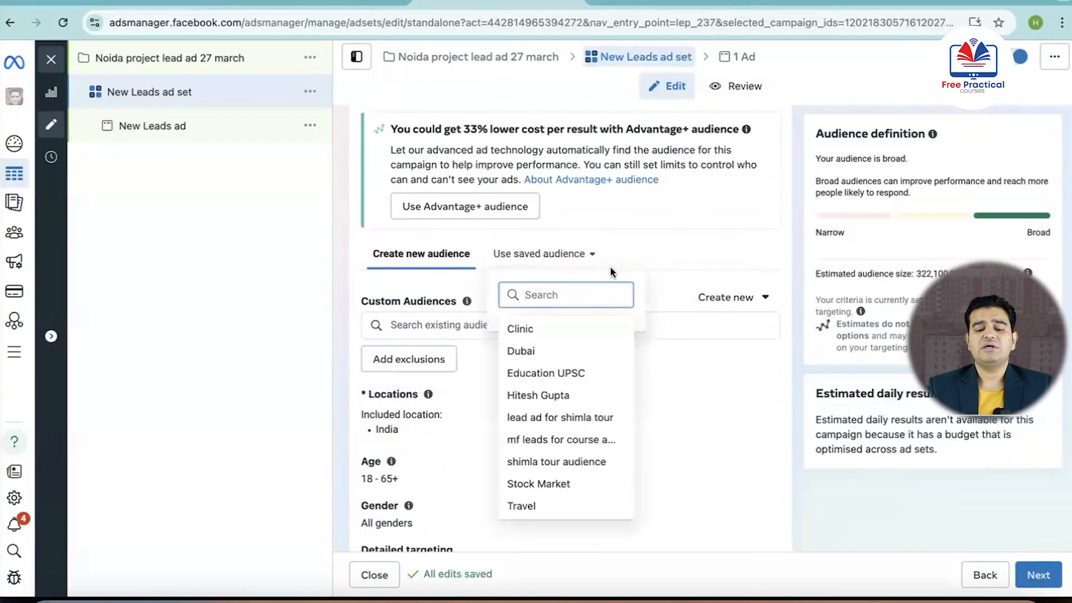
pyautogui.click(660, 251)
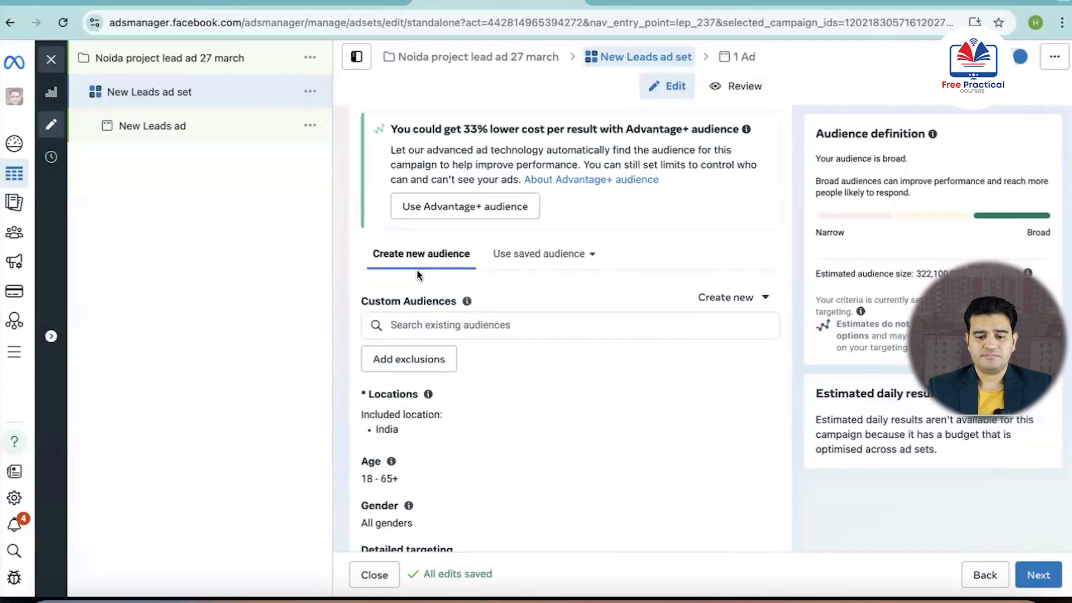
# Open the Locations setting of the new audience for editing
pyautogui.scroll(-1, 417, 269)
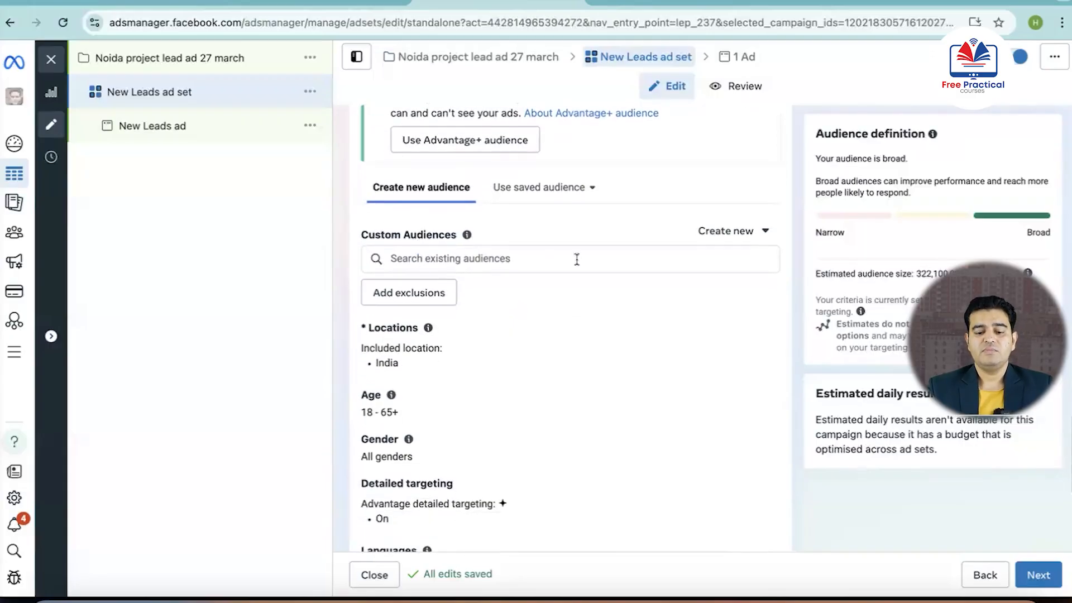
pyautogui.scroll(-1, 578, 263)
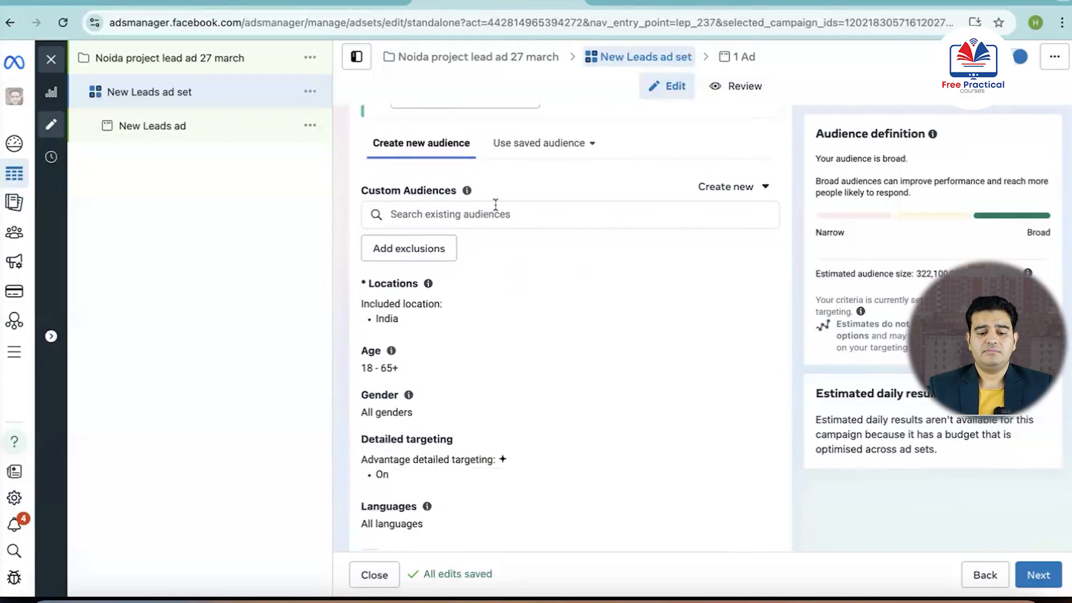
pyautogui.scroll(-2, 450, 241)
pyautogui.moveTo(381, 214)
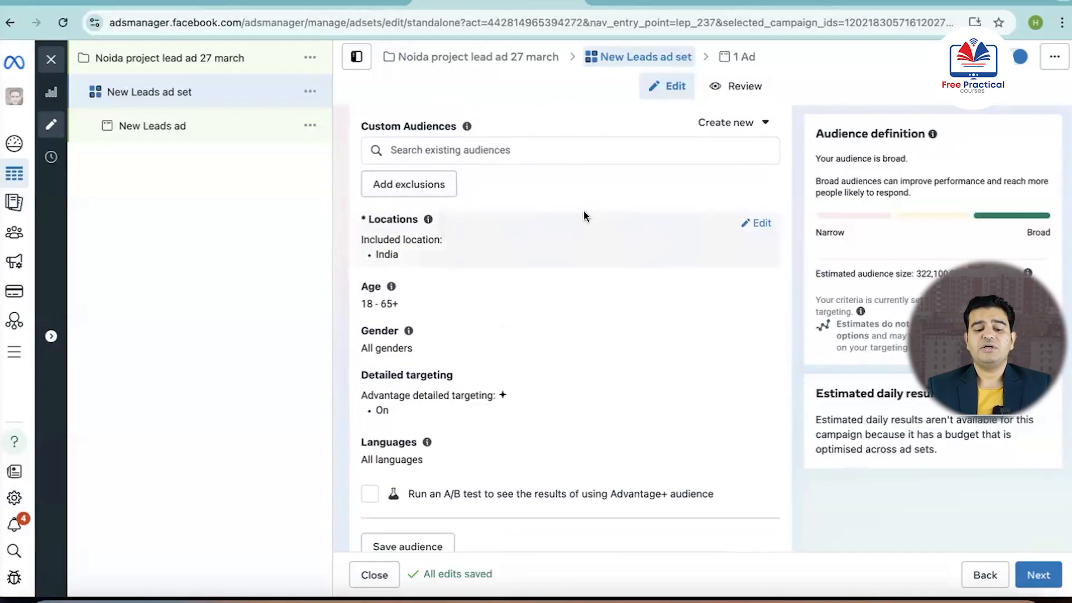
pyautogui.click(755, 223)
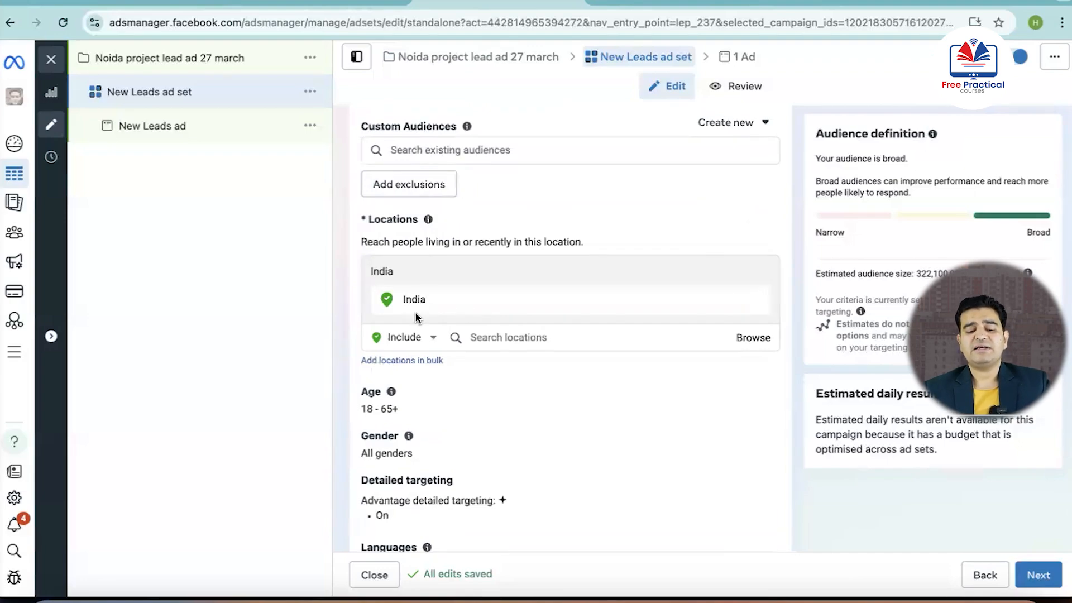
pyautogui.click(531, 336)
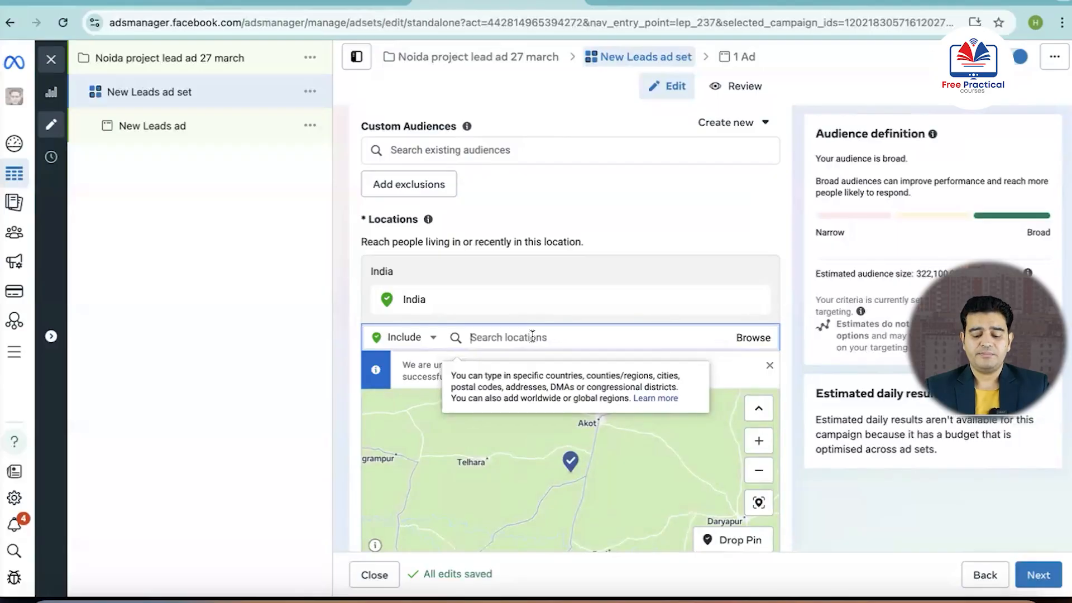
pyautogui.write('punjab')
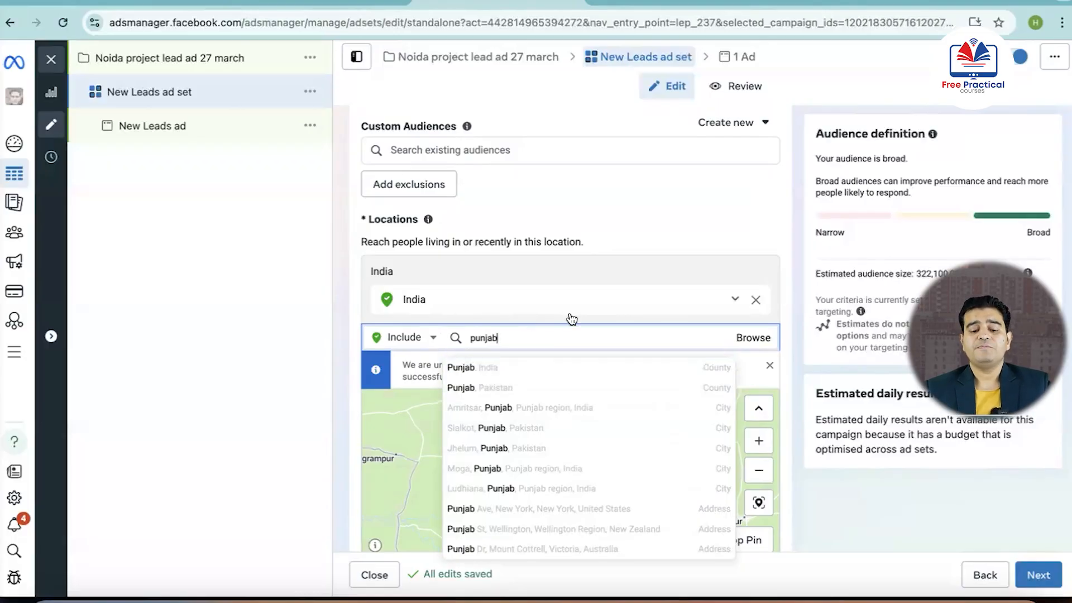
pyautogui.press('BackSpace')
pyautogui.press('BackSpace')
pyautogui.press('BackSpace')
pyautogui.press('BackSpace')
pyautogui.press('BackSpace')
pyautogui.press('BackSpace')
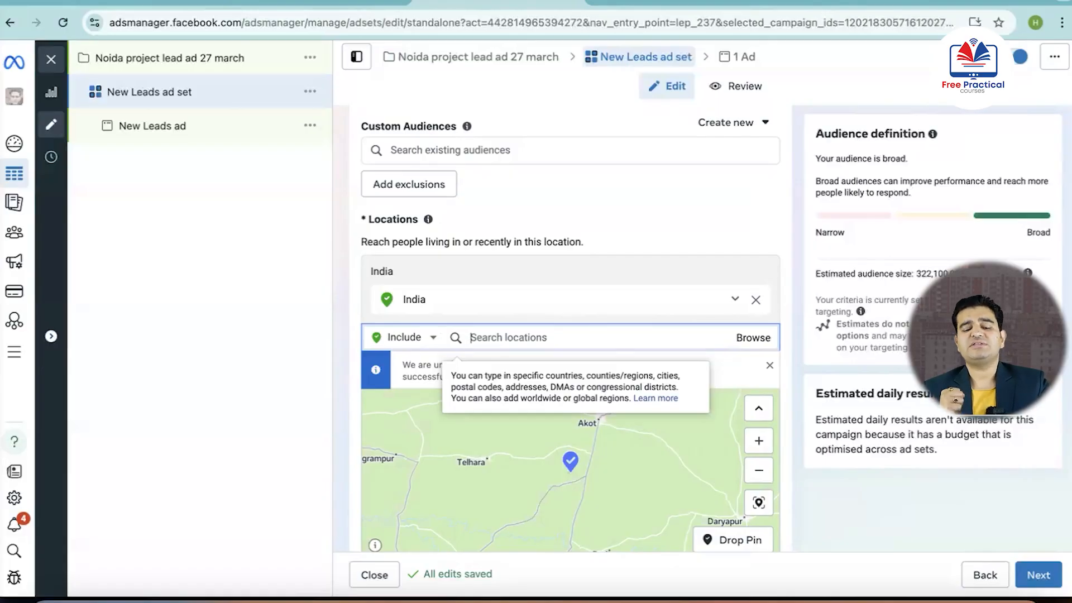
# Replace India with the Delhi, India region as the audience's included location
pyautogui.click(755, 300)
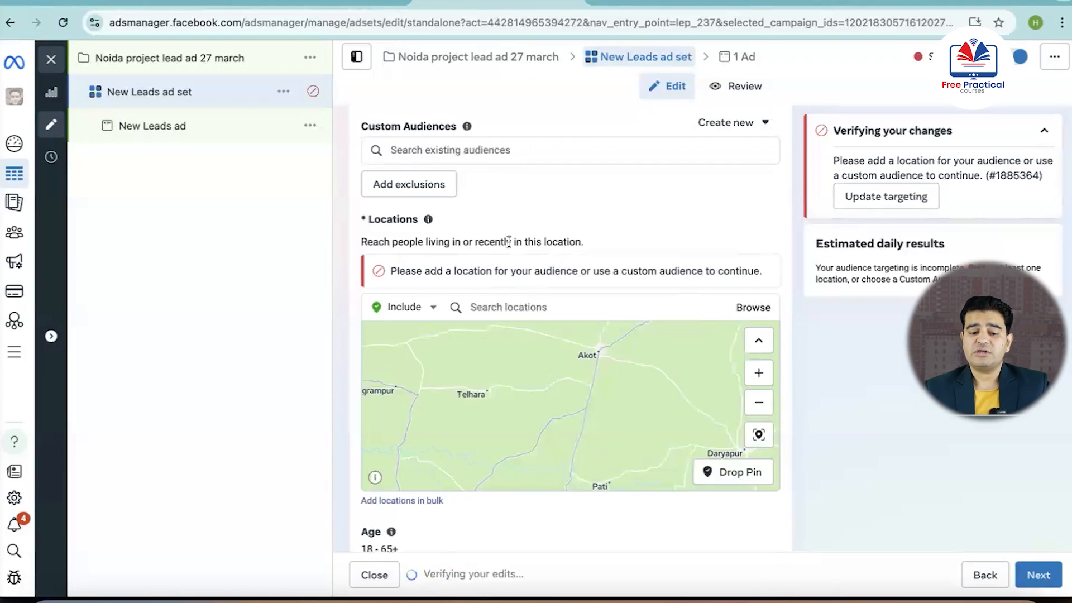
pyautogui.scroll(1, 509, 241)
pyautogui.scroll(-1, 509, 241)
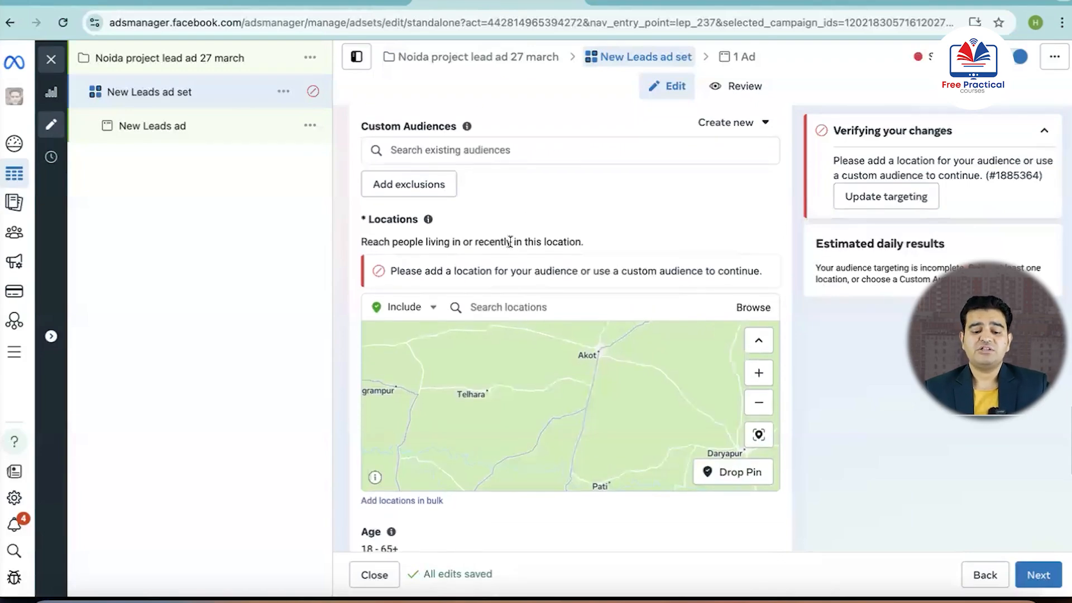
pyautogui.click(507, 307)
pyautogui.write('delhi')
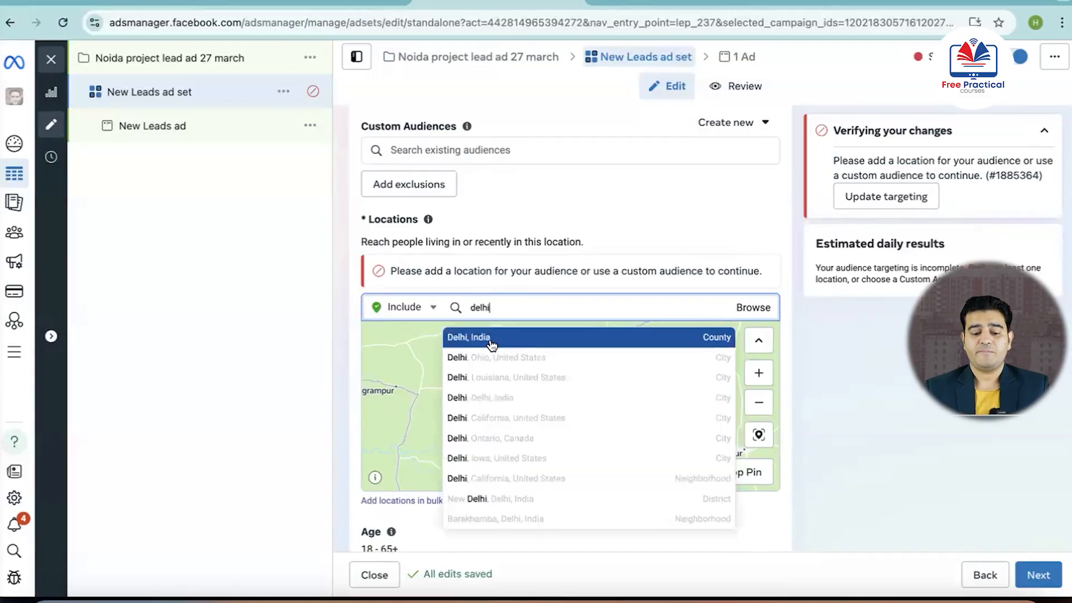
pyautogui.click(494, 347)
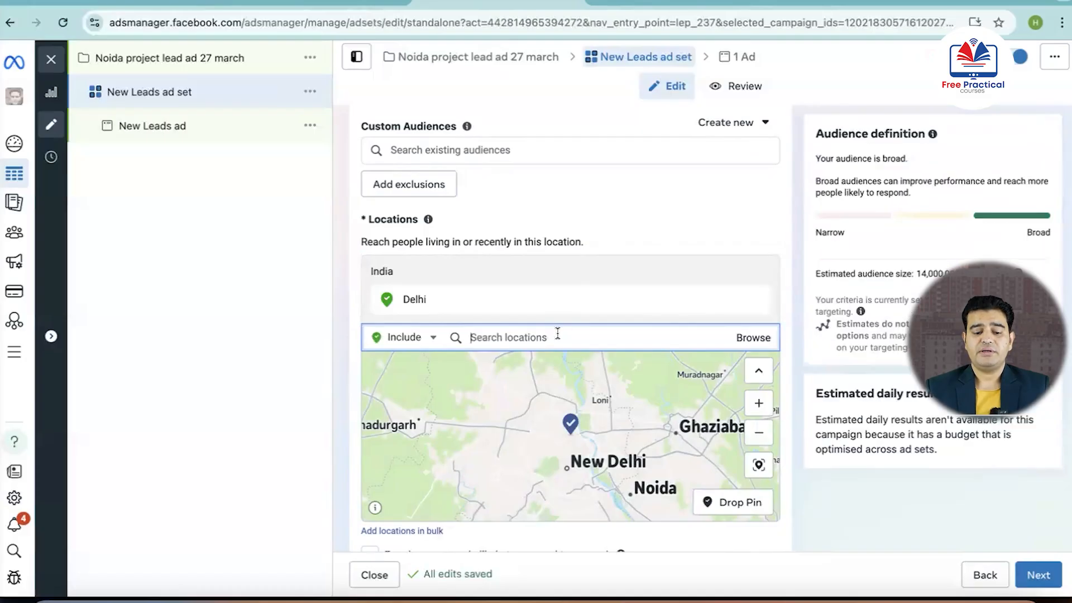
# Add Mumbai, Maharashtra as an included location and restrict it to the current city only
pyautogui.write('mumbai')
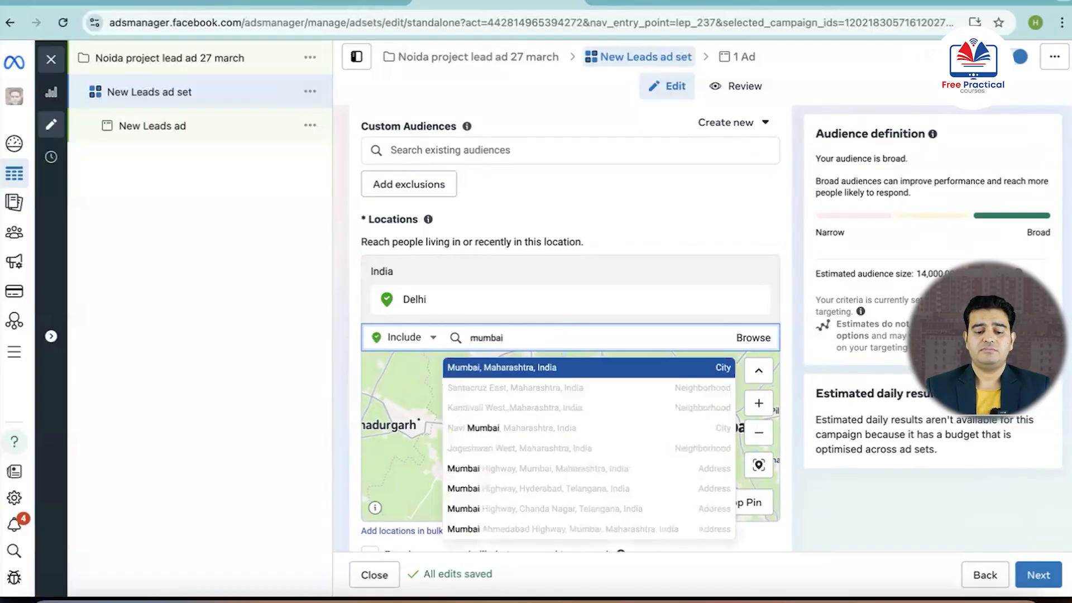
pyautogui.click(488, 365)
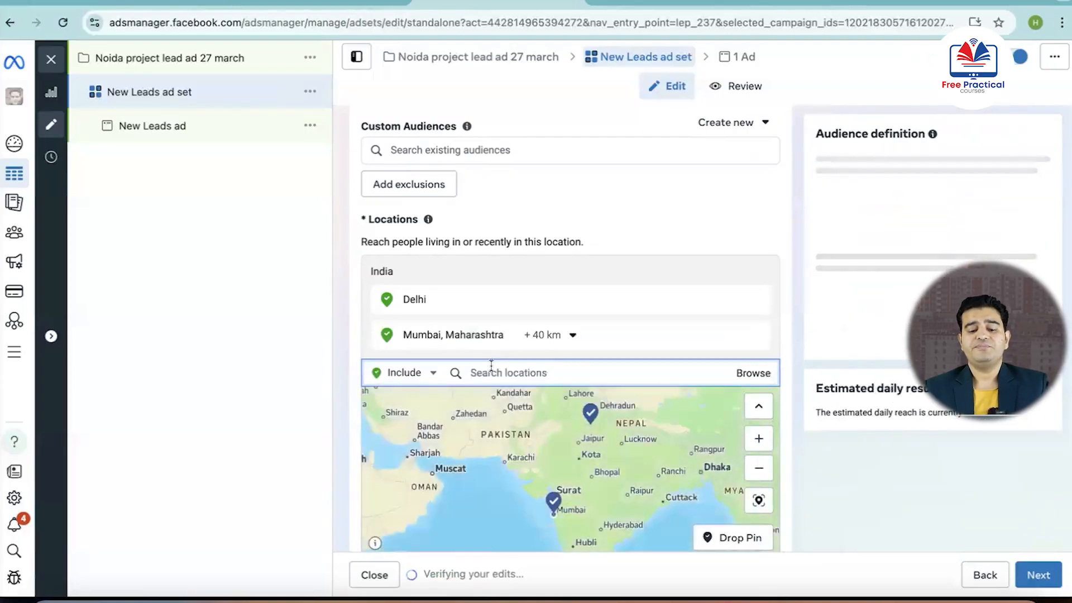
pyautogui.click(733, 299)
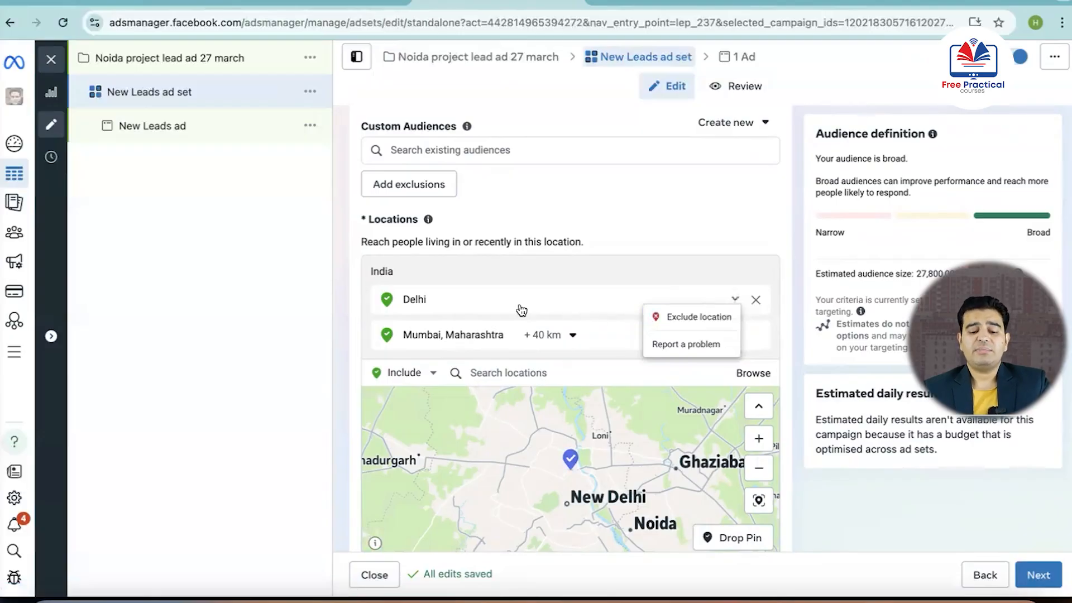
pyautogui.click(572, 336)
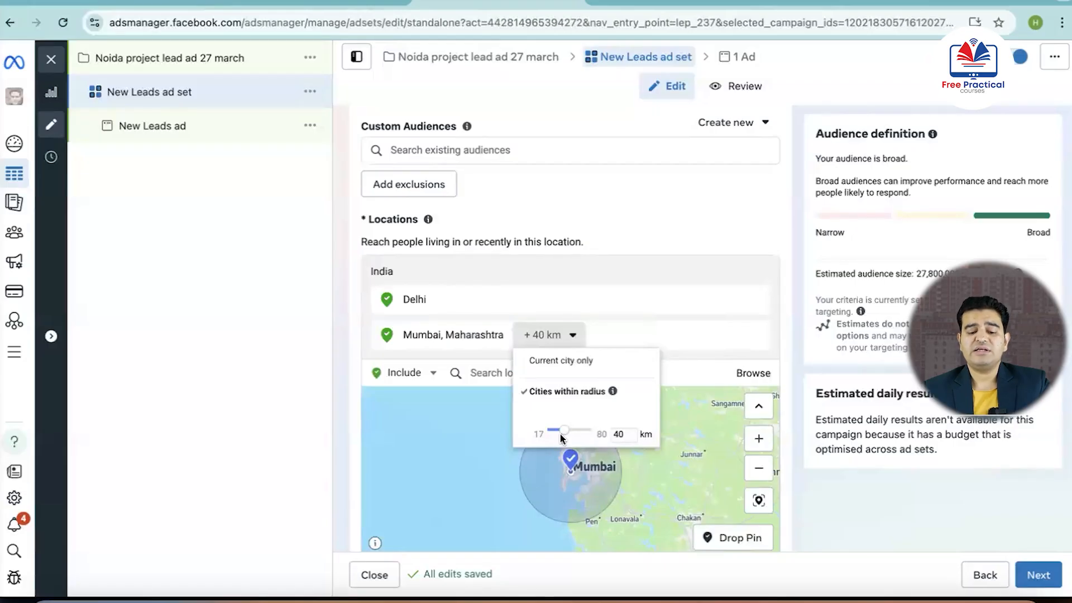
pyautogui.click(550, 362)
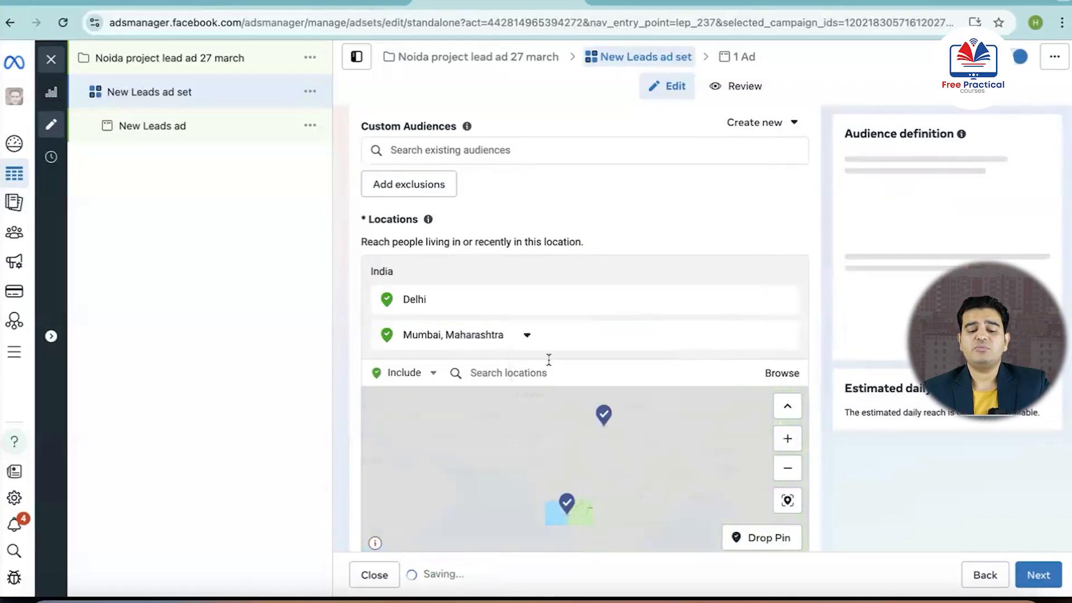
# Set the audience's age range to 30 to 60
pyautogui.scroll(-1, 561, 334)
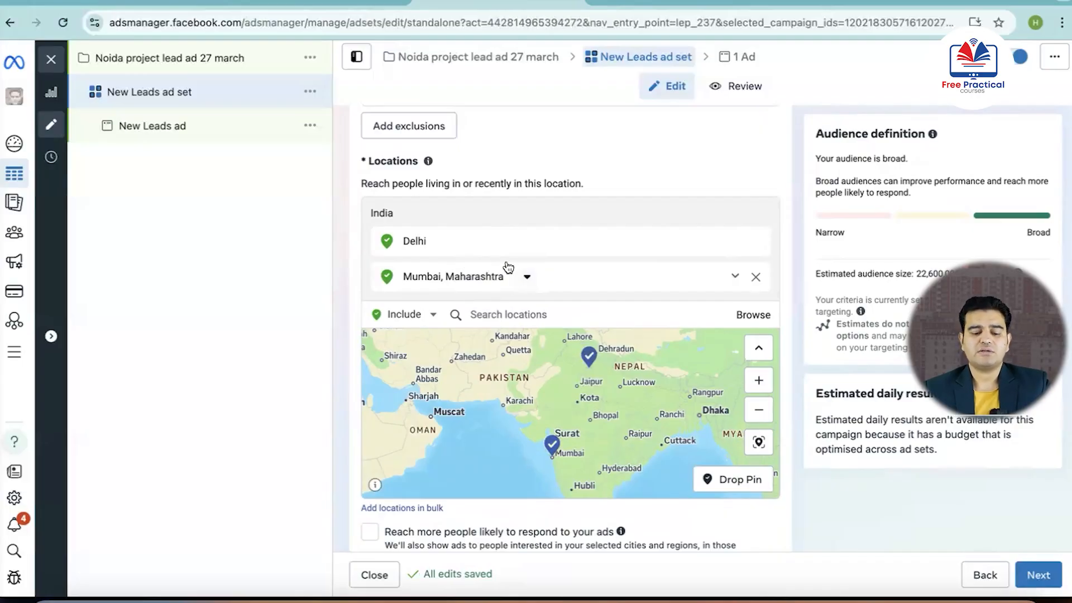
pyautogui.scroll(-5, 508, 266)
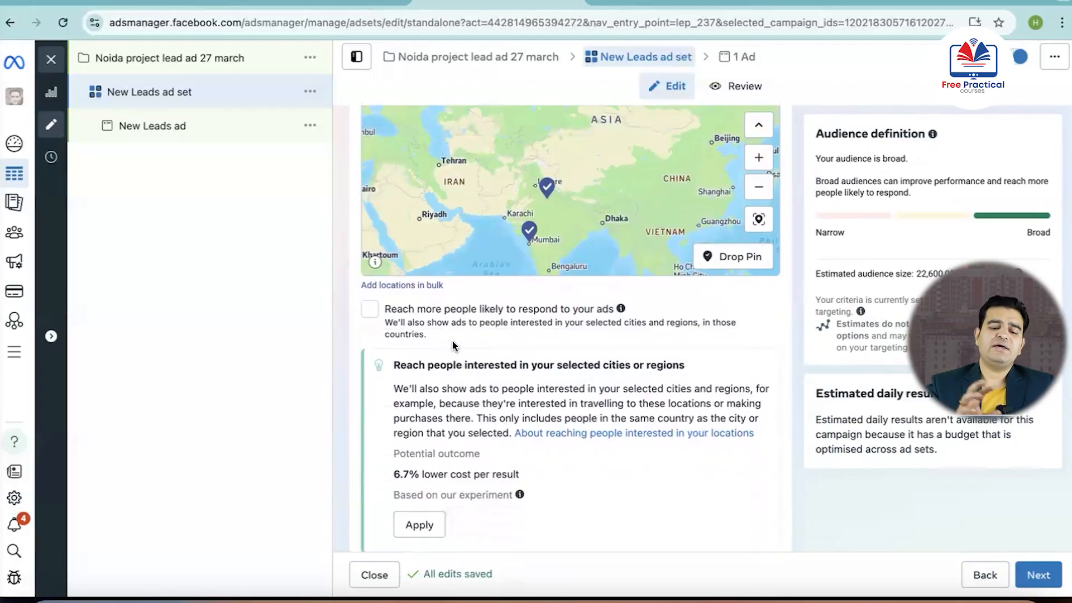
pyautogui.scroll(-5, 452, 343)
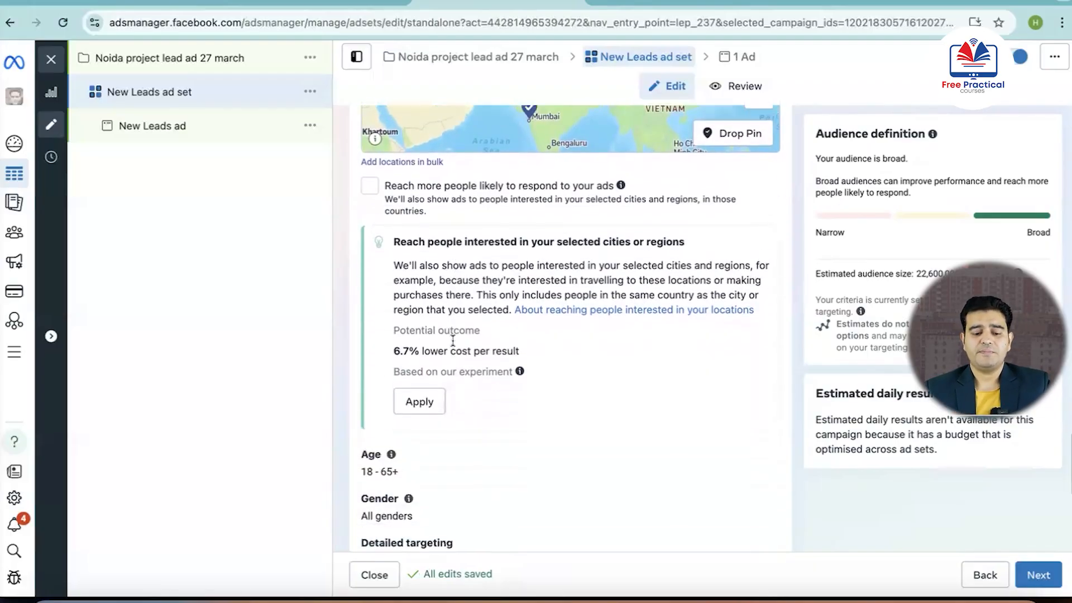
pyautogui.scroll(-2, 452, 343)
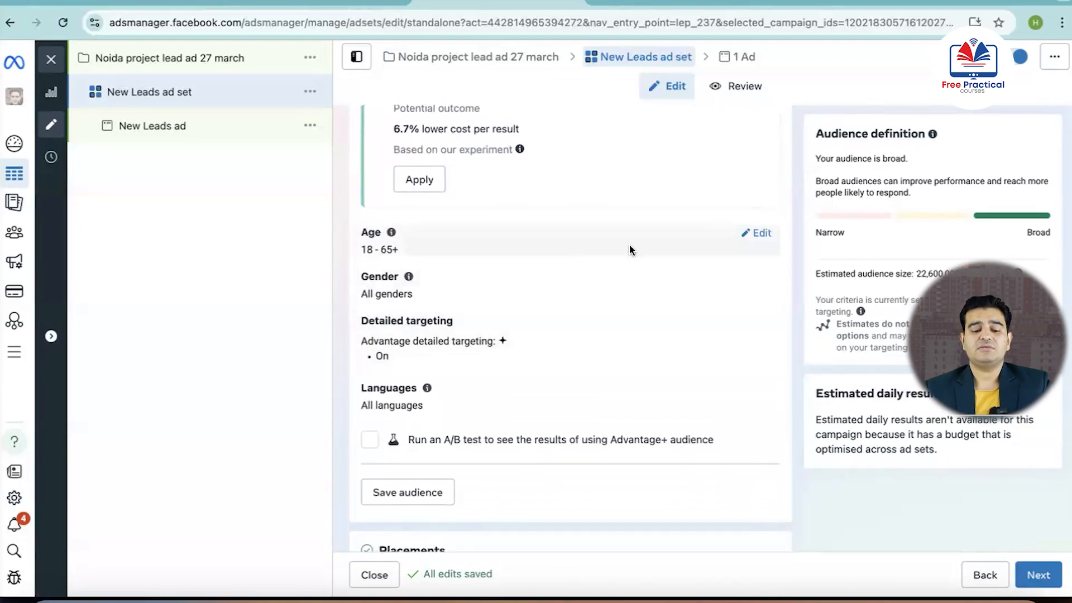
pyautogui.click(754, 235)
pyautogui.click(422, 258)
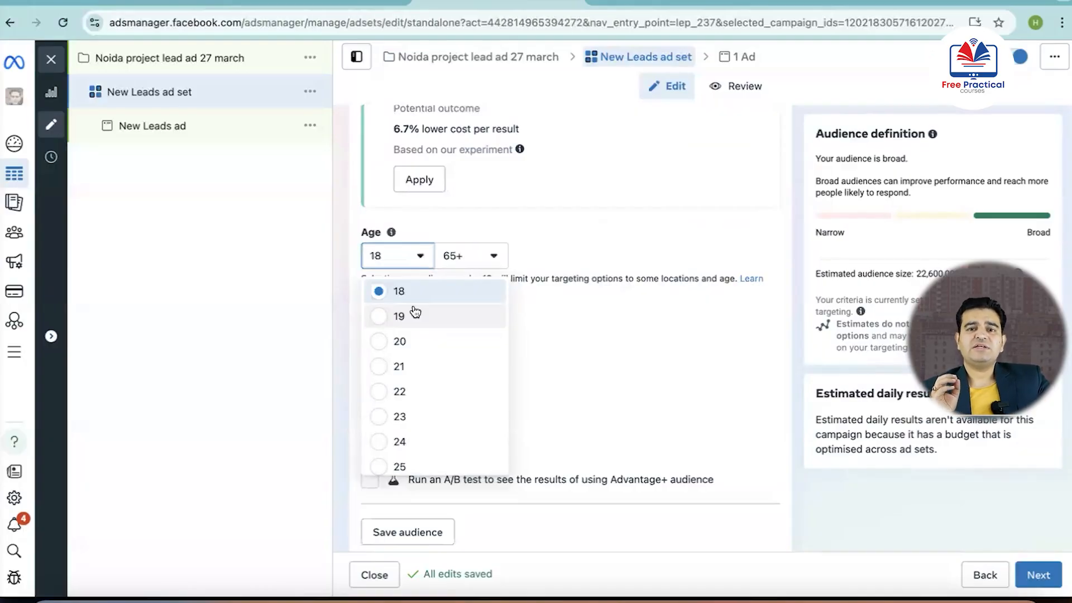
pyautogui.scroll(-5, 411, 357)
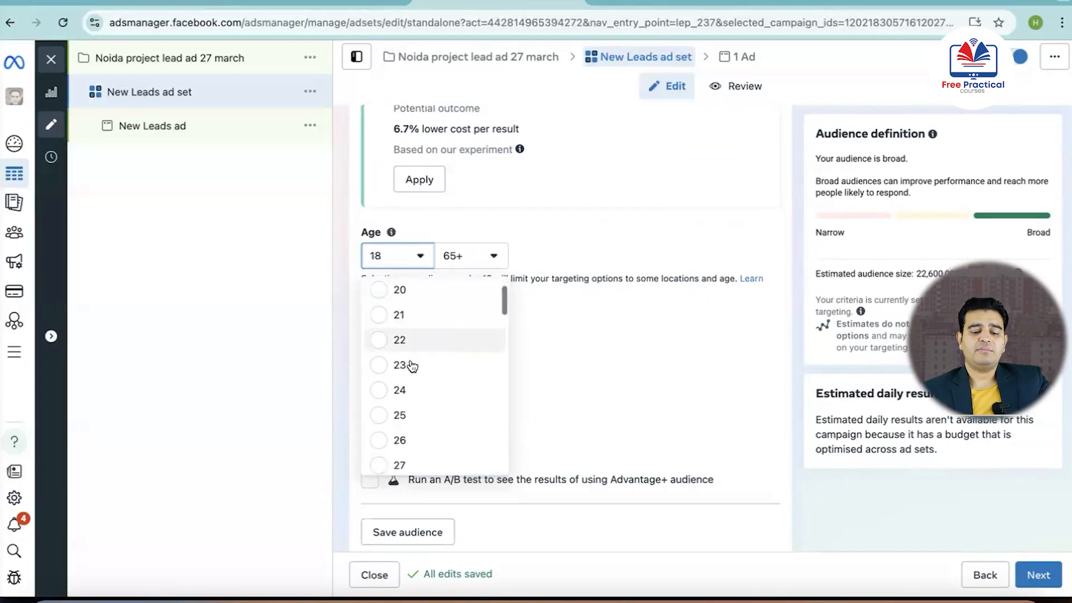
pyautogui.scroll(-2, 411, 363)
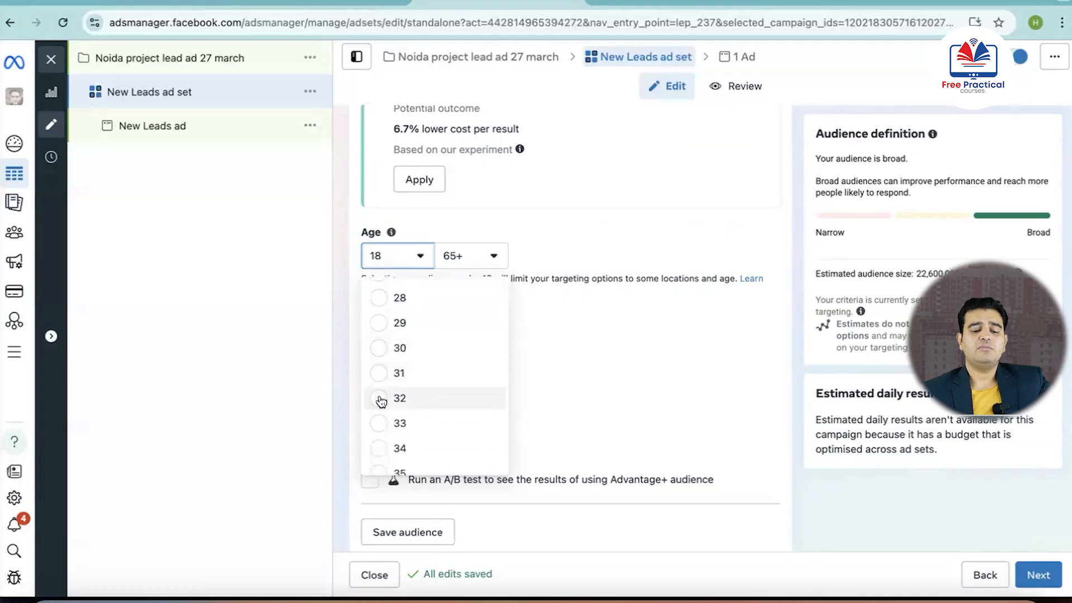
pyautogui.click(386, 353)
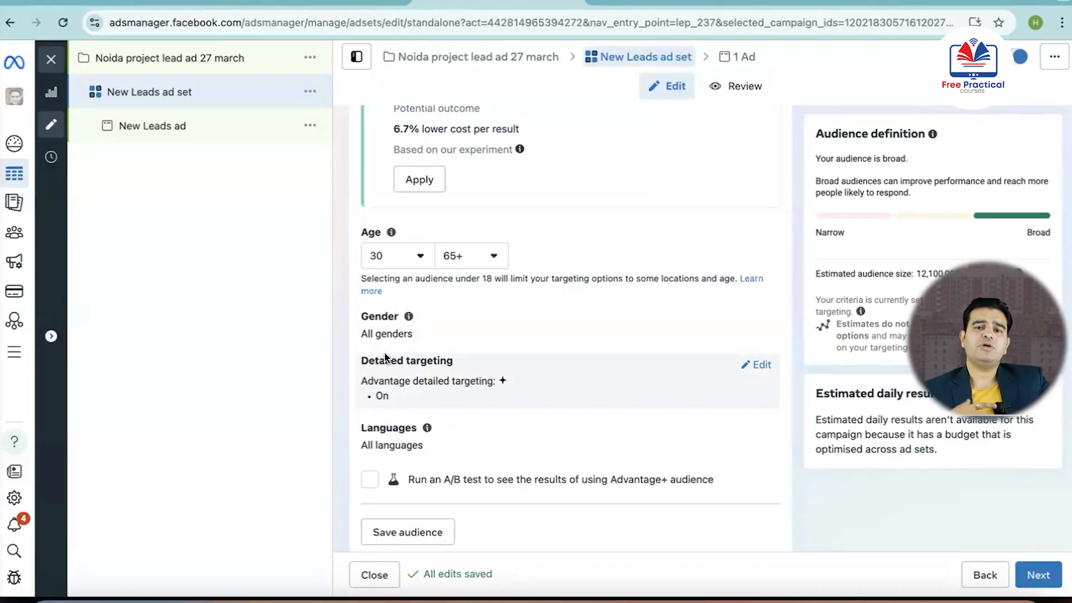
pyautogui.click(490, 257)
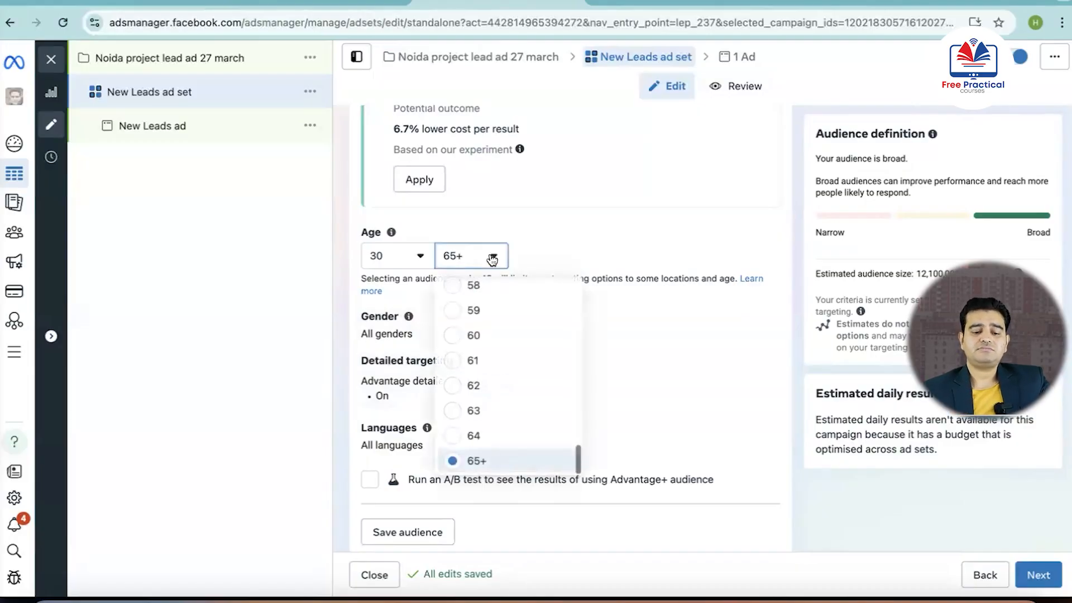
pyautogui.click(454, 335)
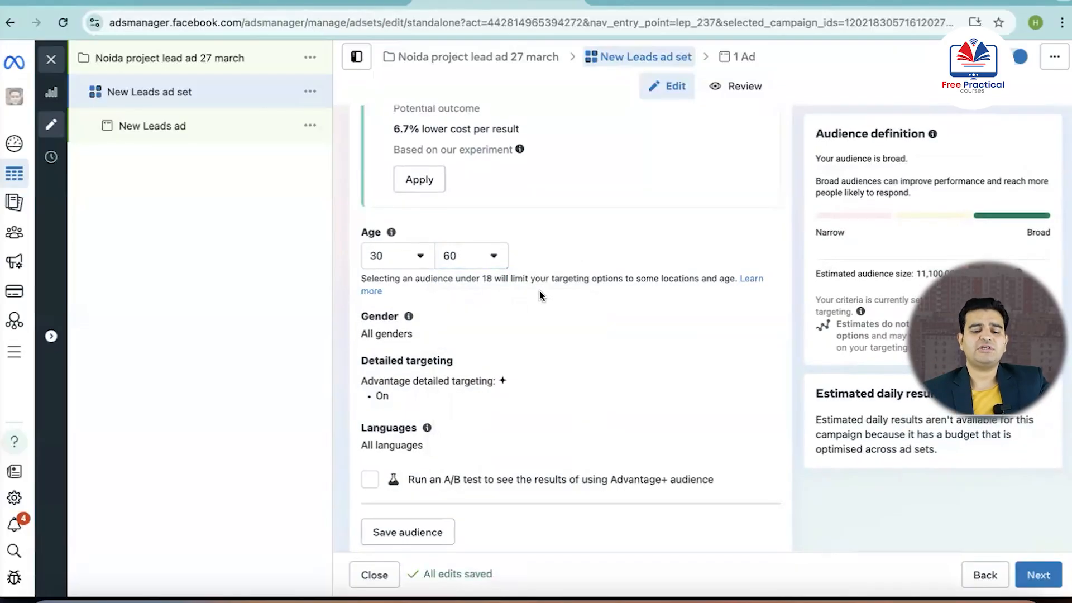
# Restrict the audience's gender to Men
pyautogui.scroll(-3, 539, 296)
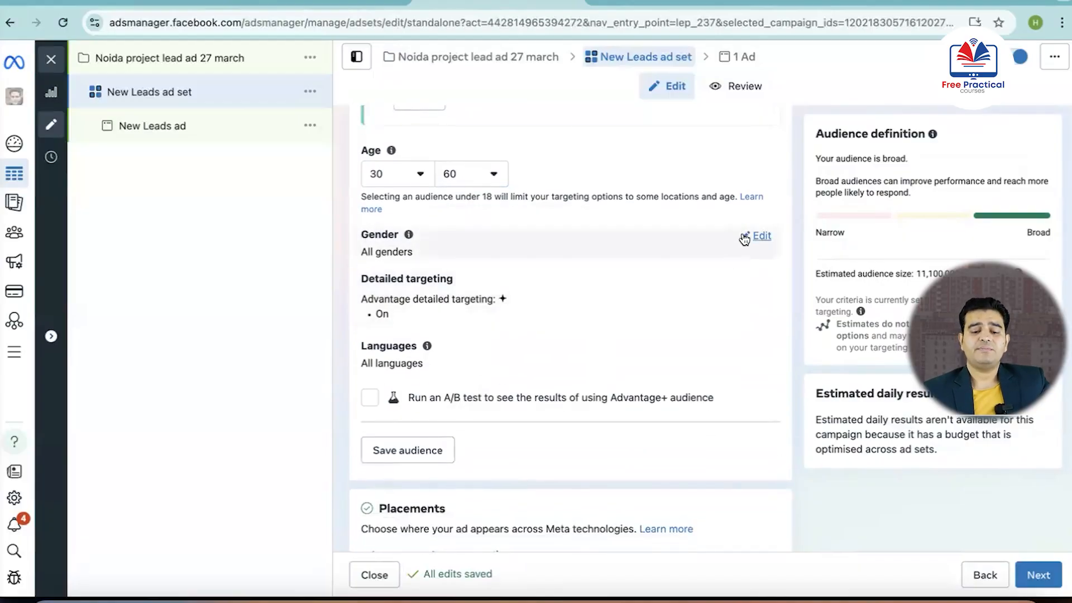
pyautogui.click(744, 234)
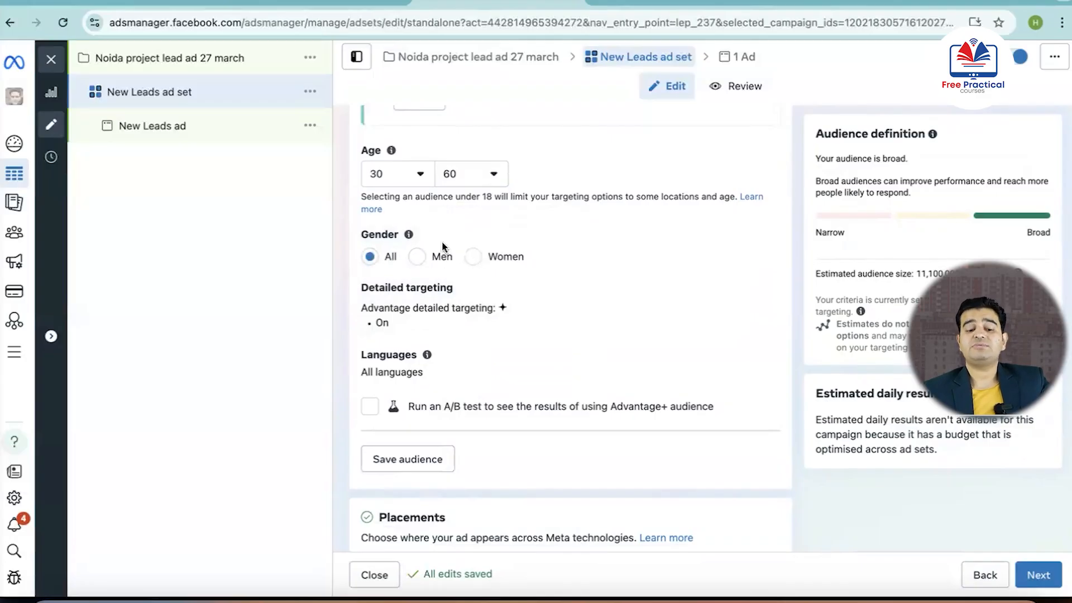
pyautogui.click(419, 262)
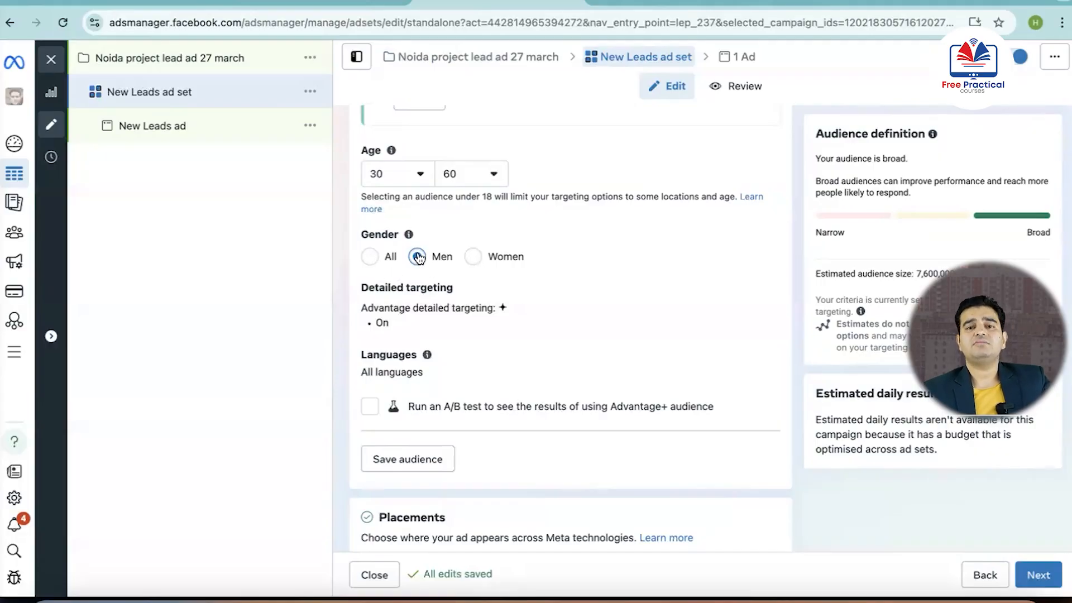
# Search detailed targeting for "real estate" and include the Property investing (investing) interest
pyautogui.scroll(-2, 418, 257)
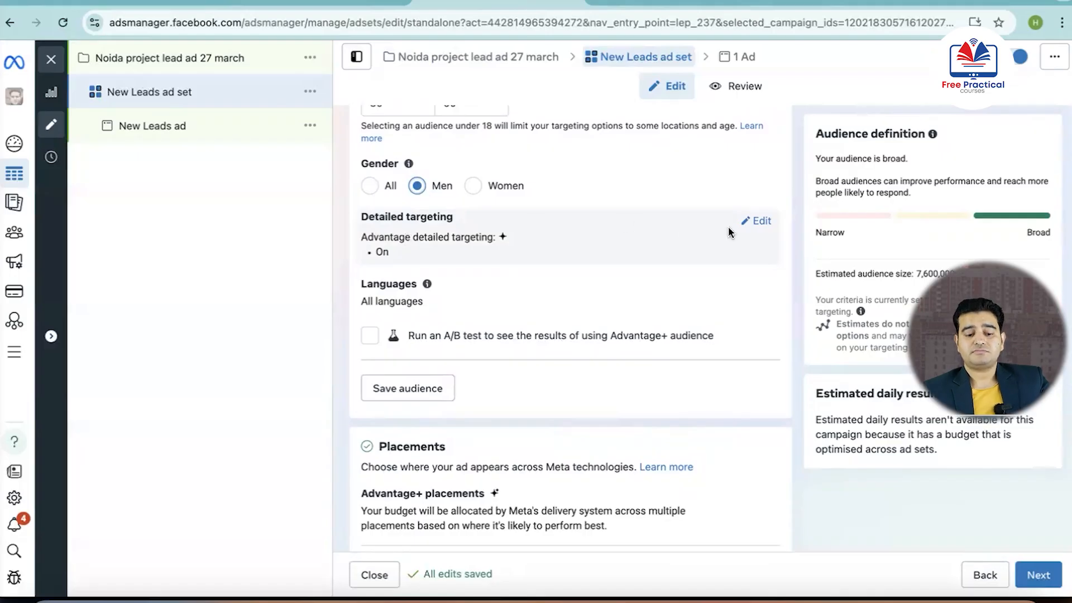
pyautogui.click(759, 222)
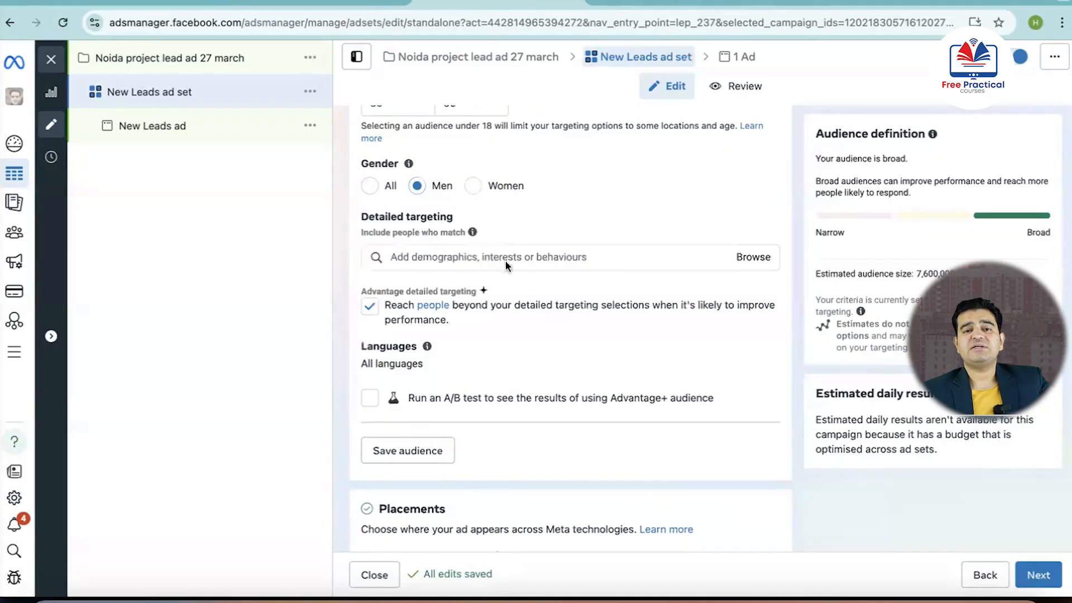
pyautogui.click(551, 254)
pyautogui.write('r')
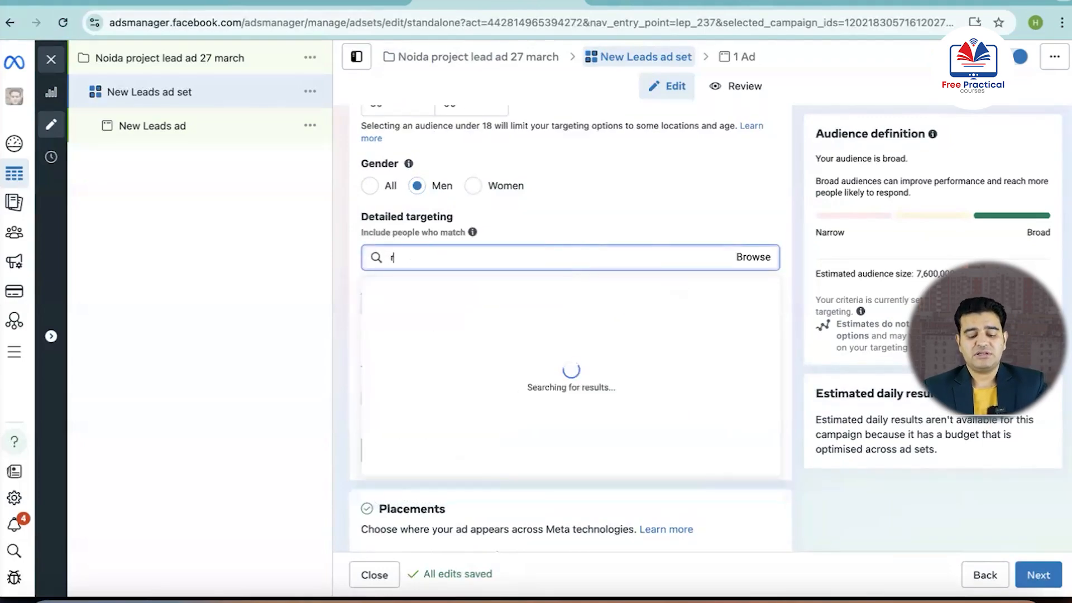
pyautogui.write('eal estate')
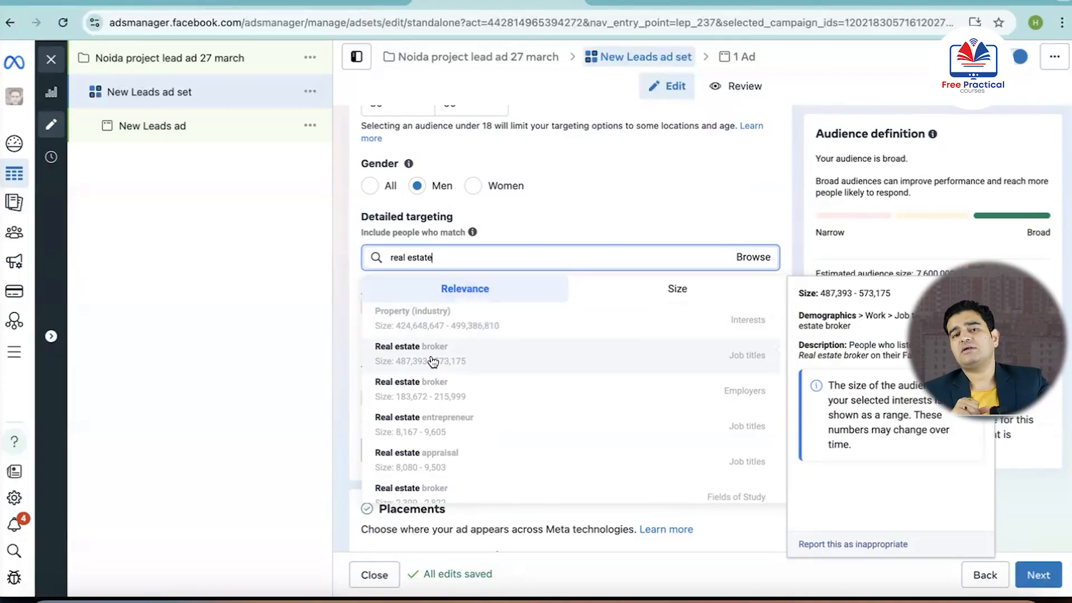
pyautogui.scroll(-2, 433, 362)
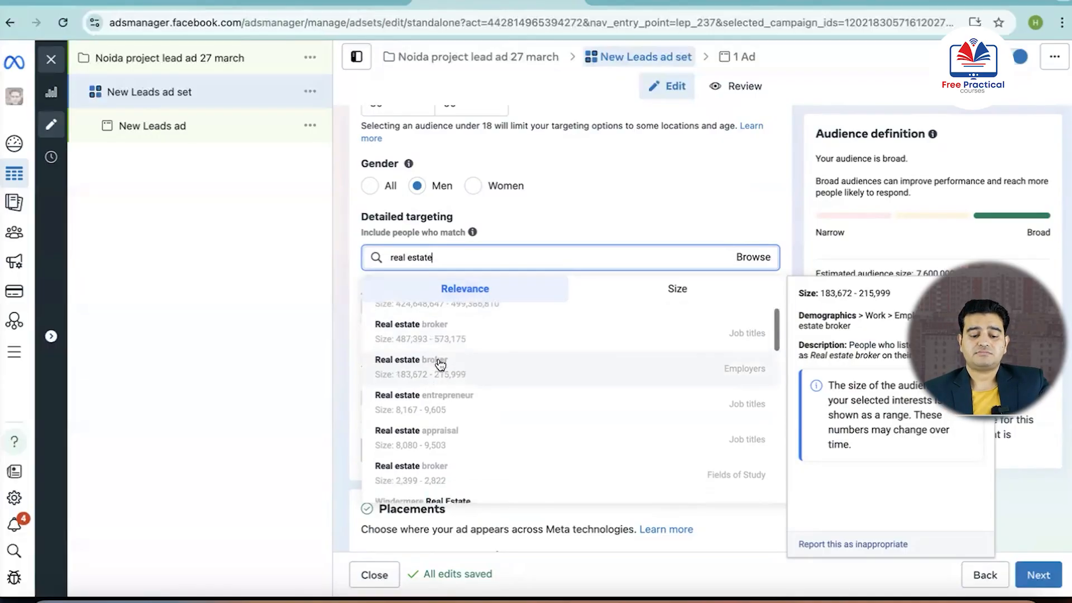
pyautogui.scroll(-3, 494, 397)
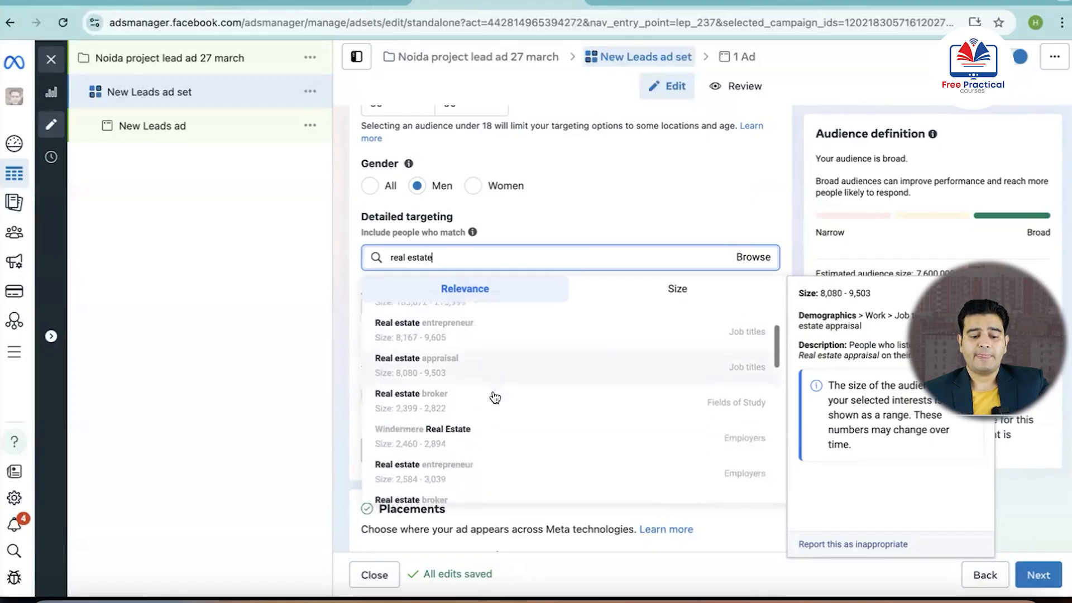
pyautogui.scroll(-2, 494, 397)
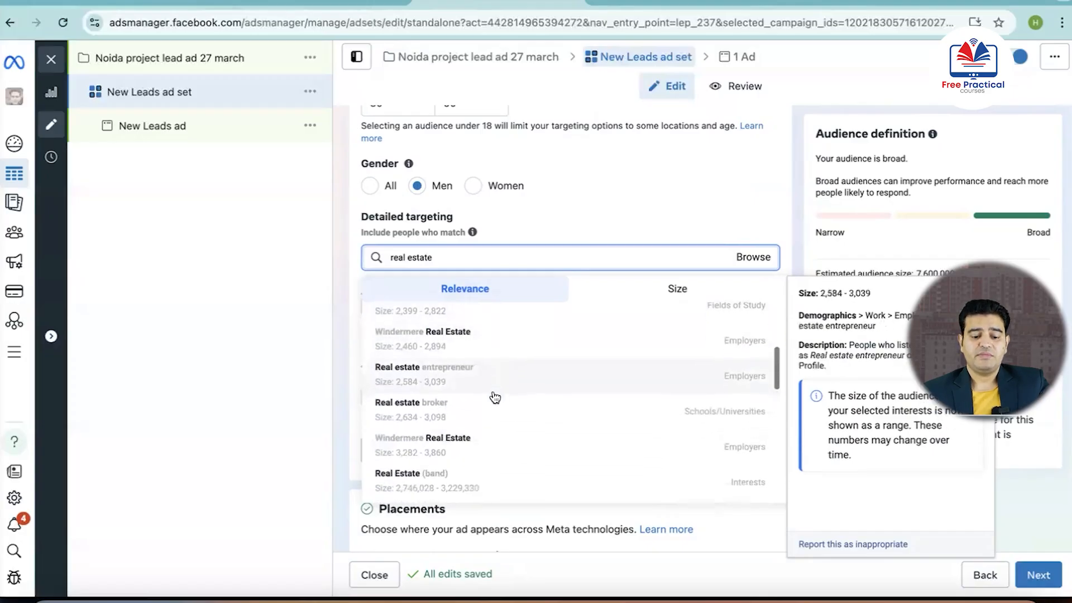
pyautogui.scroll(-3, 495, 398)
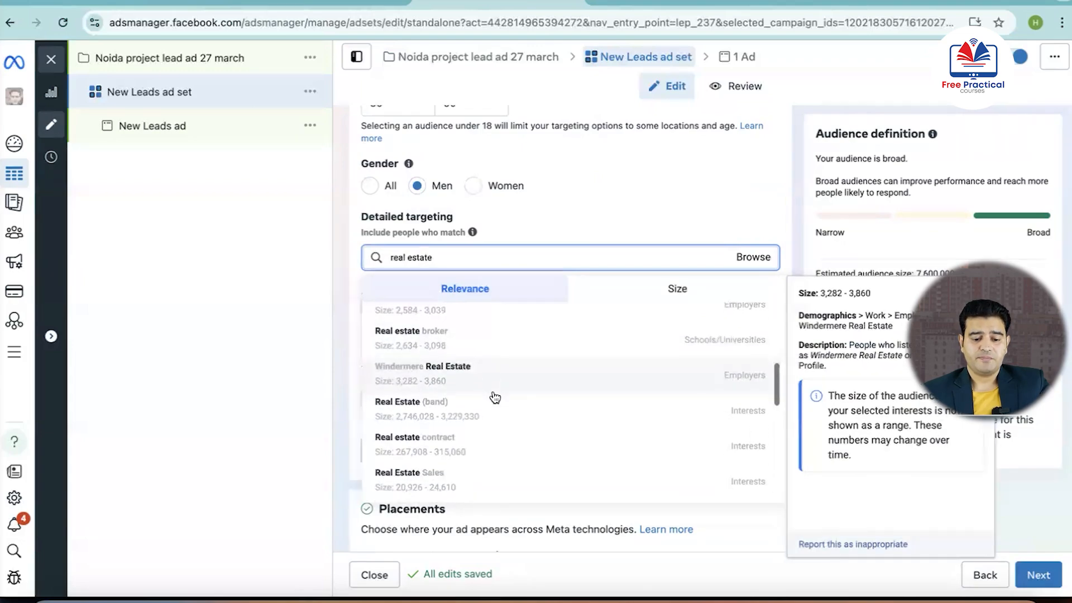
pyautogui.scroll(-3, 495, 397)
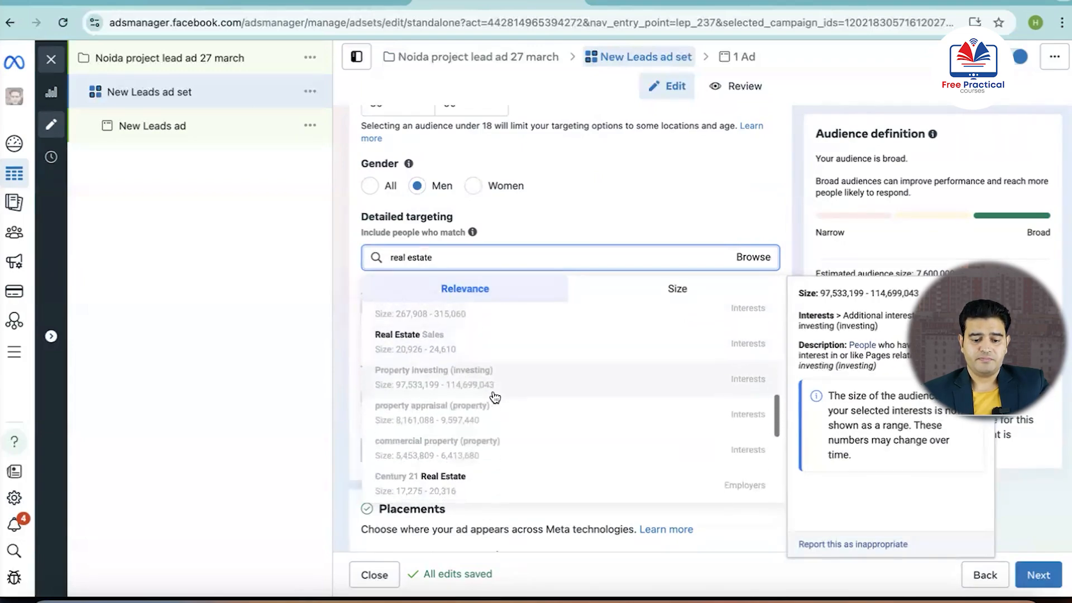
pyautogui.scroll(-1, 494, 398)
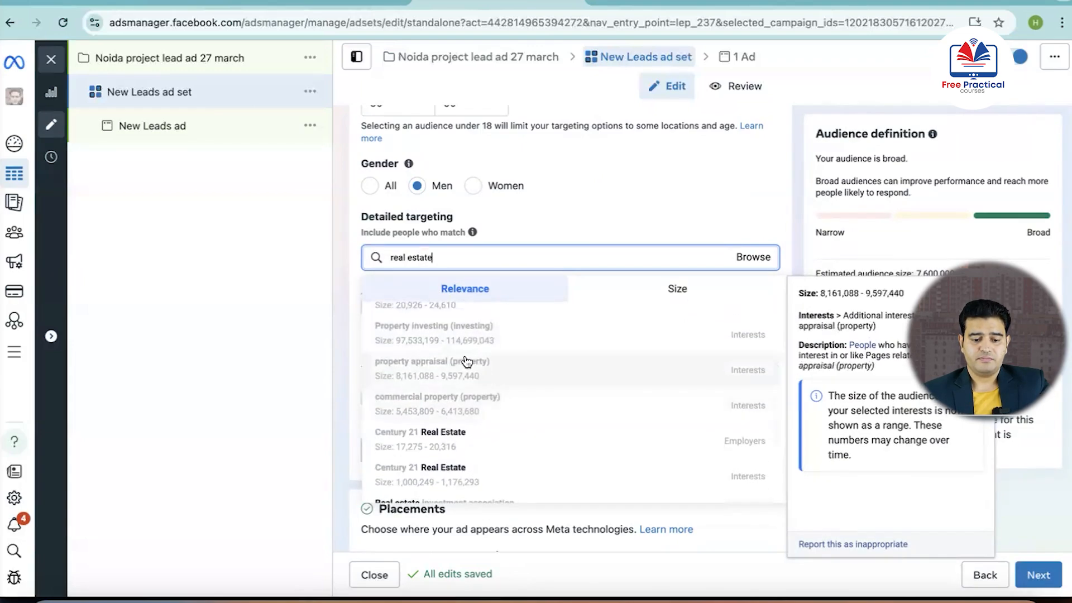
pyautogui.click(426, 338)
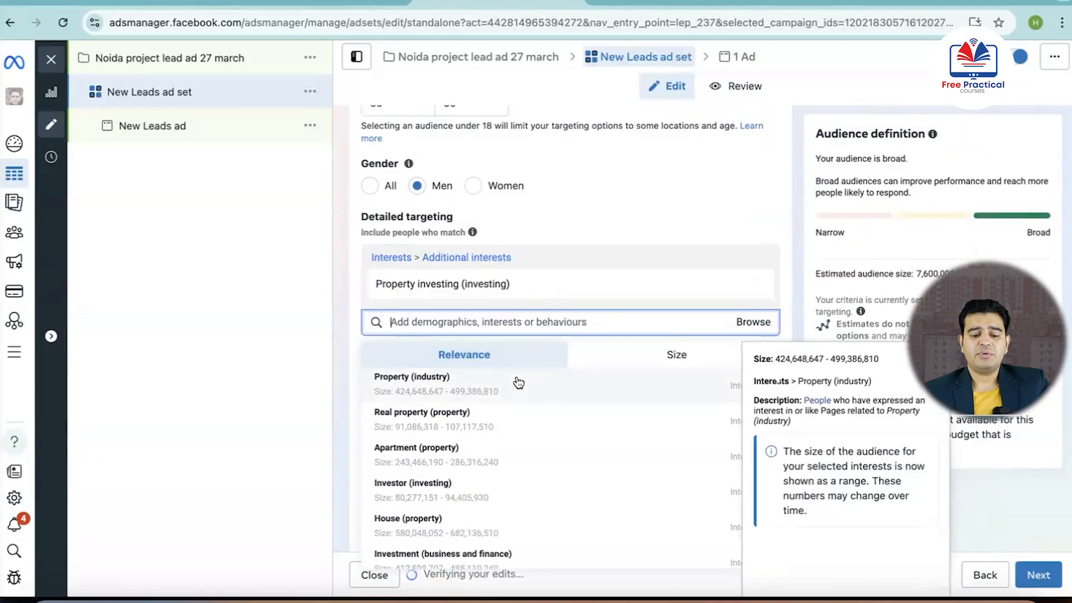
# Add the suggested interests Investor (investing) and First-time buyer (property) to the detailed targeting
pyautogui.scroll(-1, 502, 452)
pyautogui.scroll(-2, 497, 451)
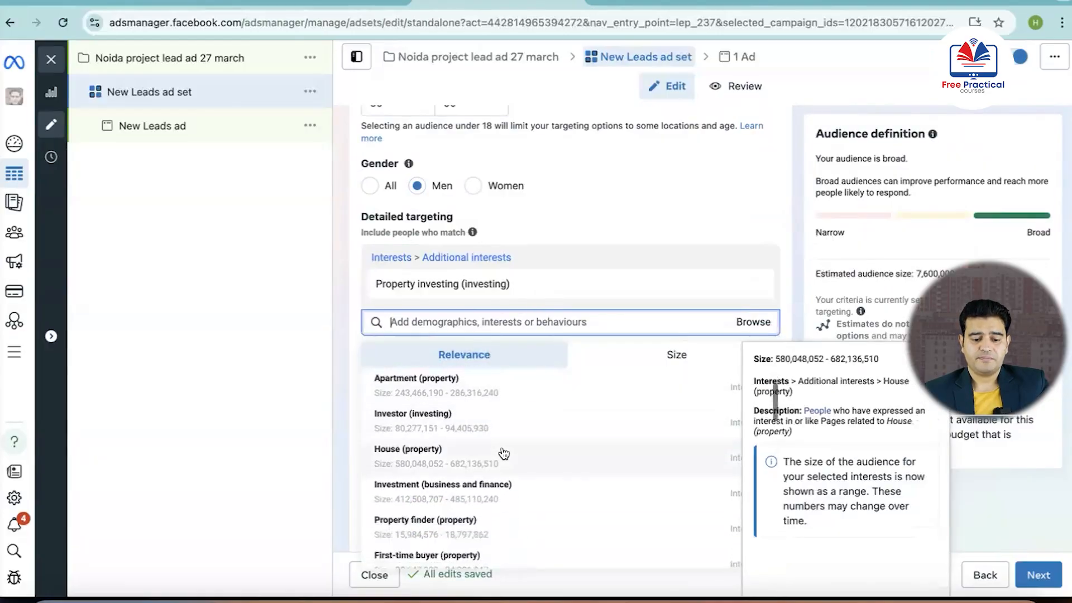
pyautogui.click(397, 382)
pyautogui.scroll(-1, 509, 467)
pyautogui.scroll(-4, 535, 521)
pyautogui.scroll(-1, 535, 520)
pyautogui.scroll(1, 535, 518)
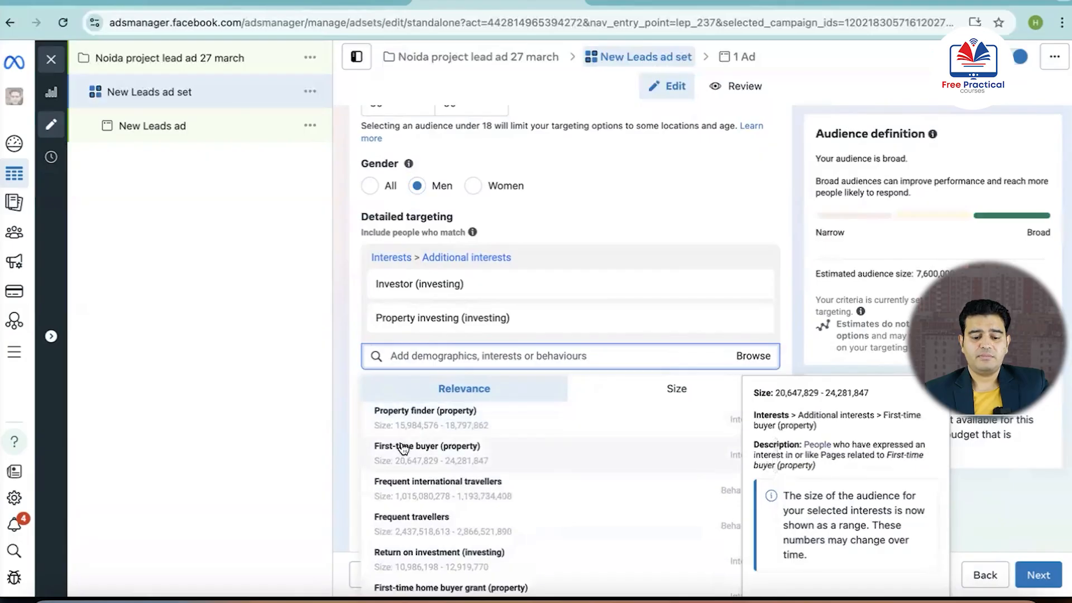
pyautogui.click(403, 447)
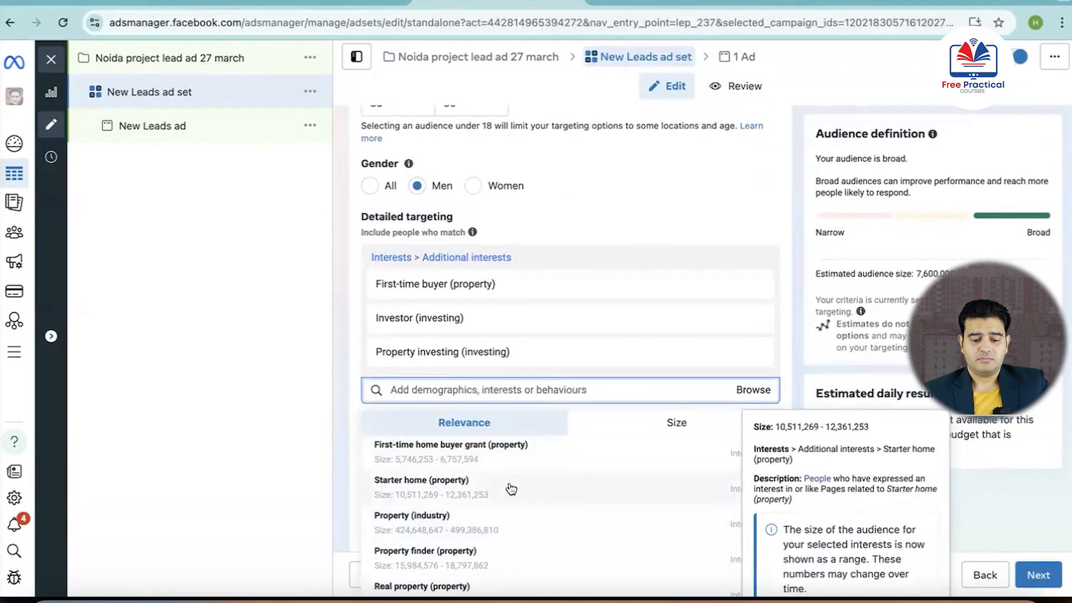
# Look through the remaining suggested interests for other property and investment audiences
pyautogui.scroll(-1, 538, 502)
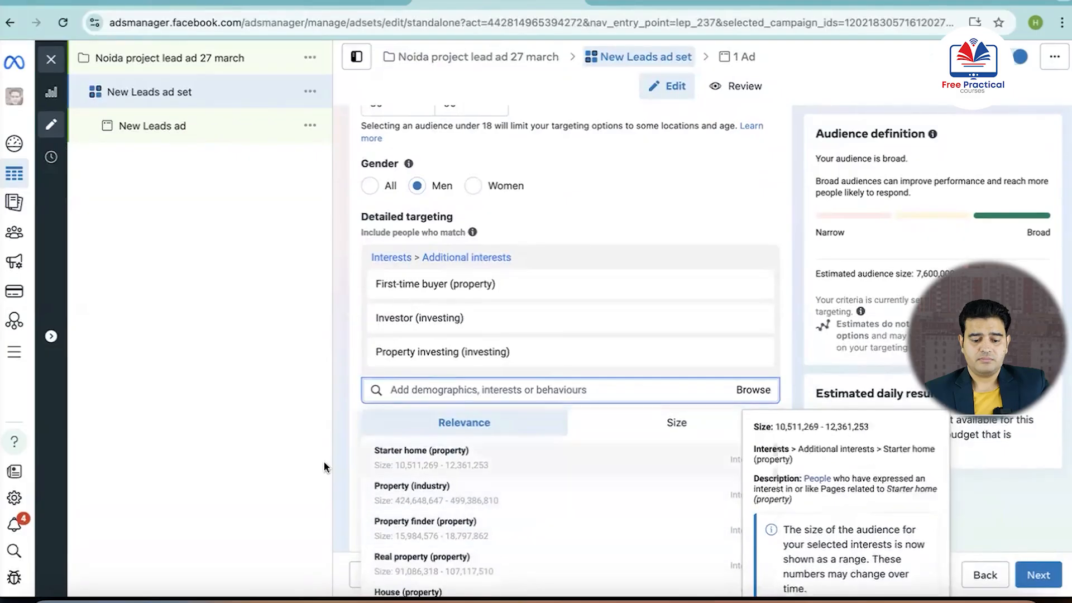
pyautogui.scroll(-3, 355, 476)
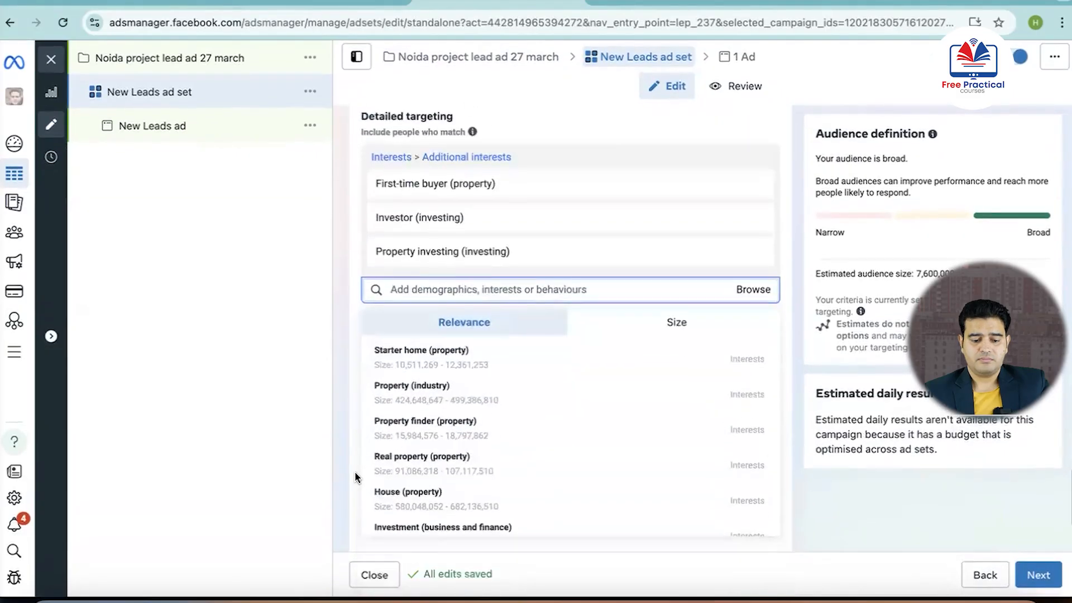
pyautogui.scroll(-1, 586, 364)
pyautogui.scroll(-5, 588, 364)
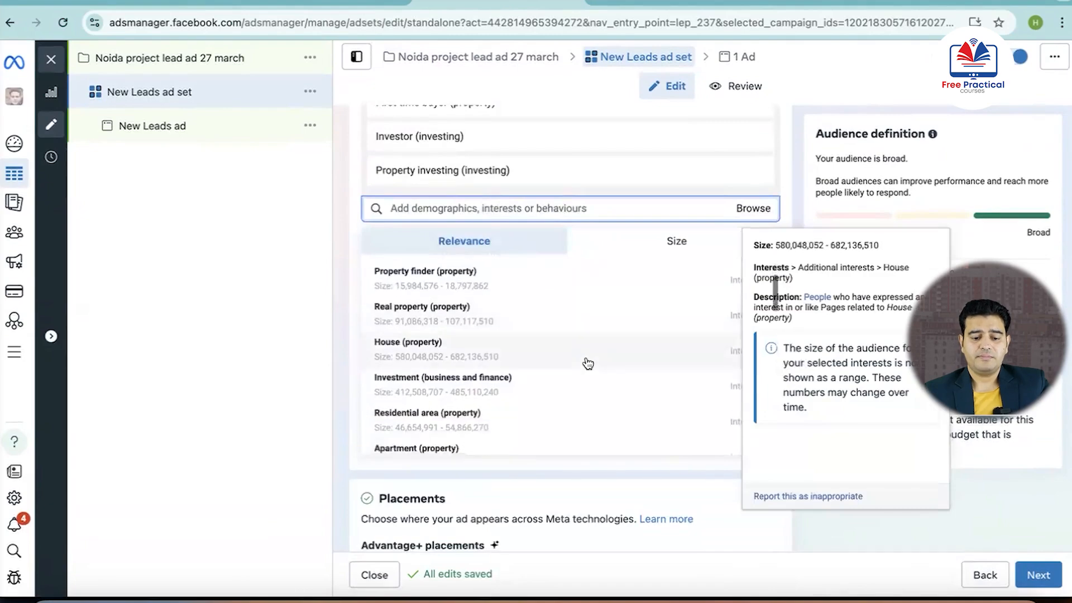
pyautogui.scroll(-3, 588, 363)
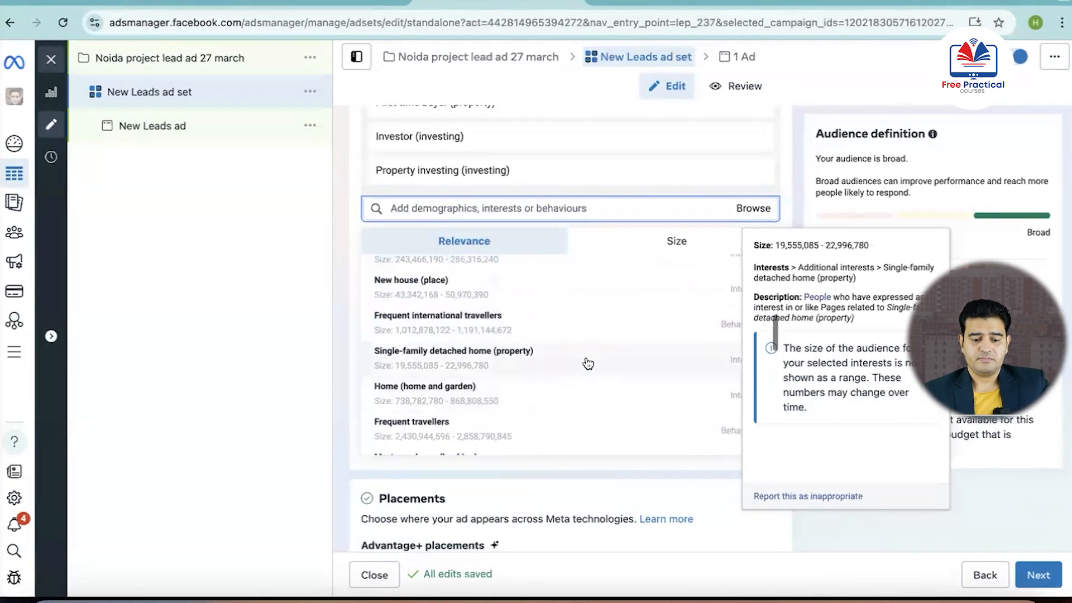
pyautogui.scroll(-2, 588, 364)
pyautogui.scroll(-5, 588, 364)
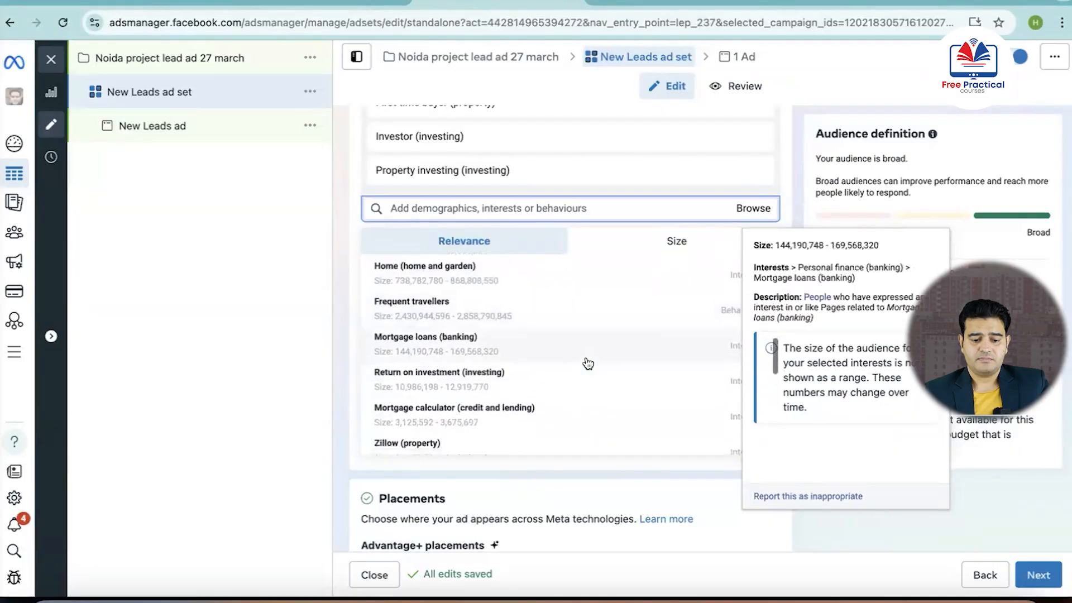
pyautogui.scroll(-8, 588, 363)
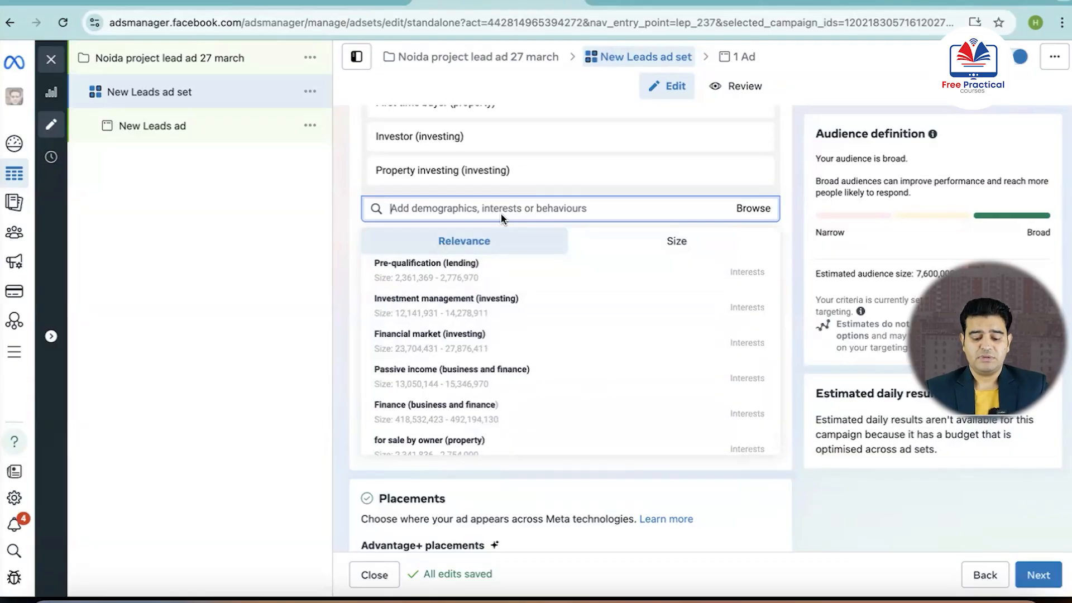
# Search detailed targeting for "magicbrick" and include the MagicBricks interest
pyautogui.write('ma')
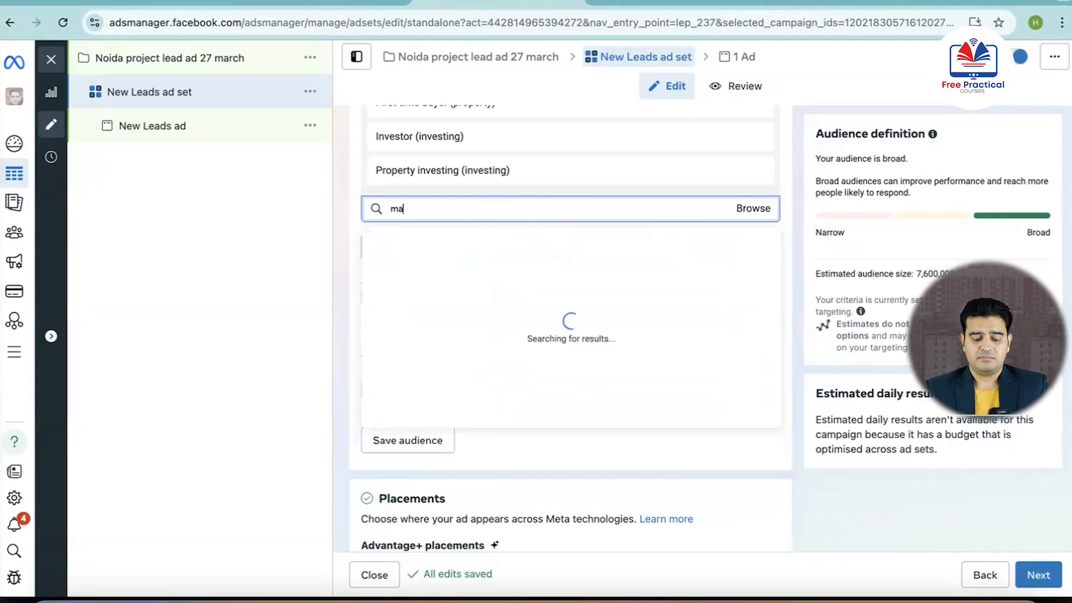
pyautogui.write('gic')
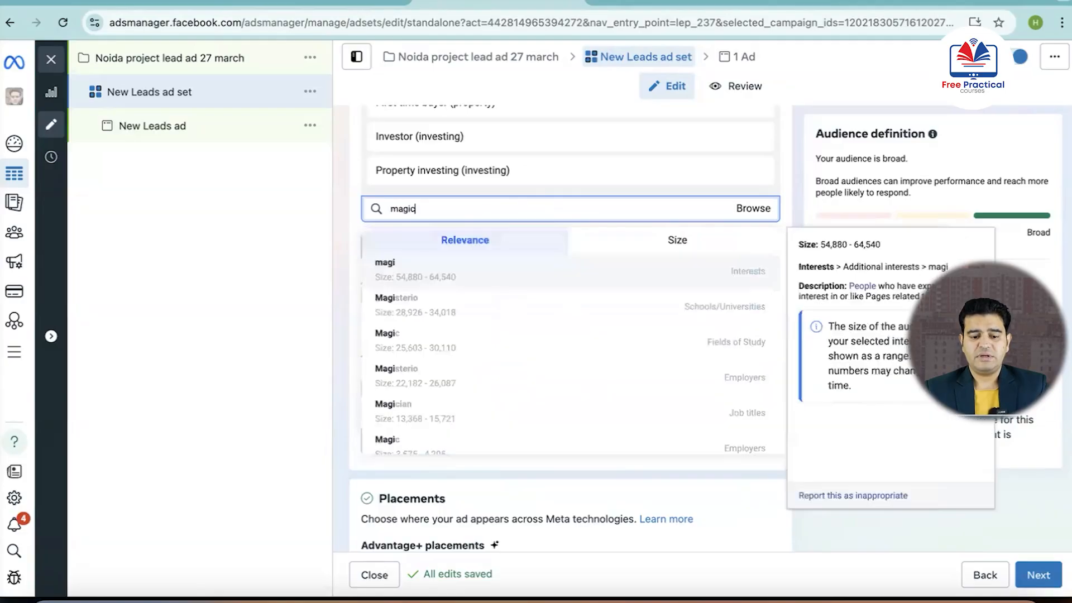
pyautogui.write('brick')
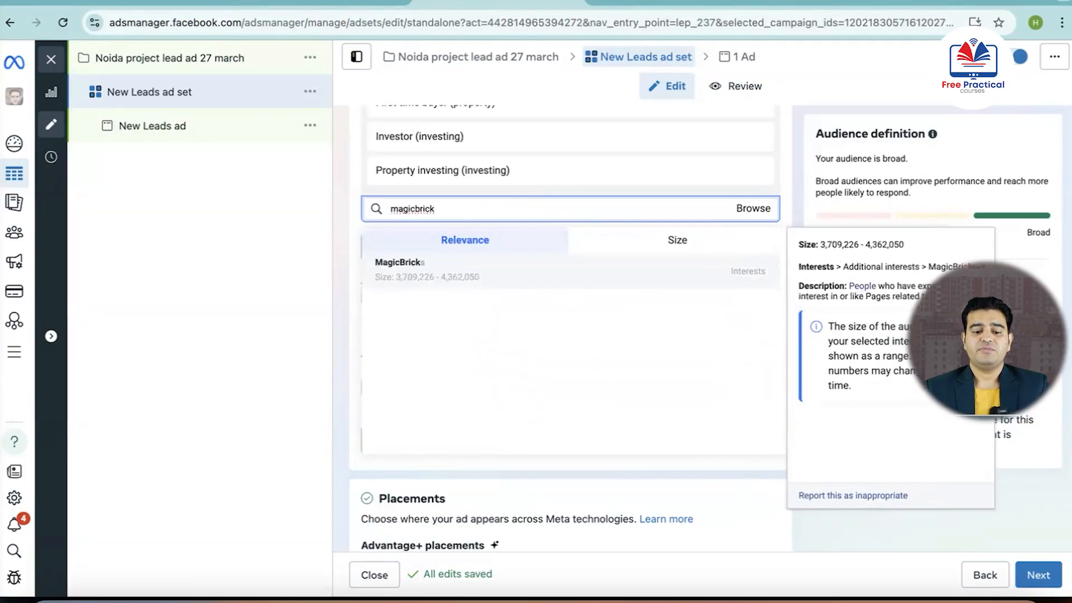
pyautogui.click(417, 272)
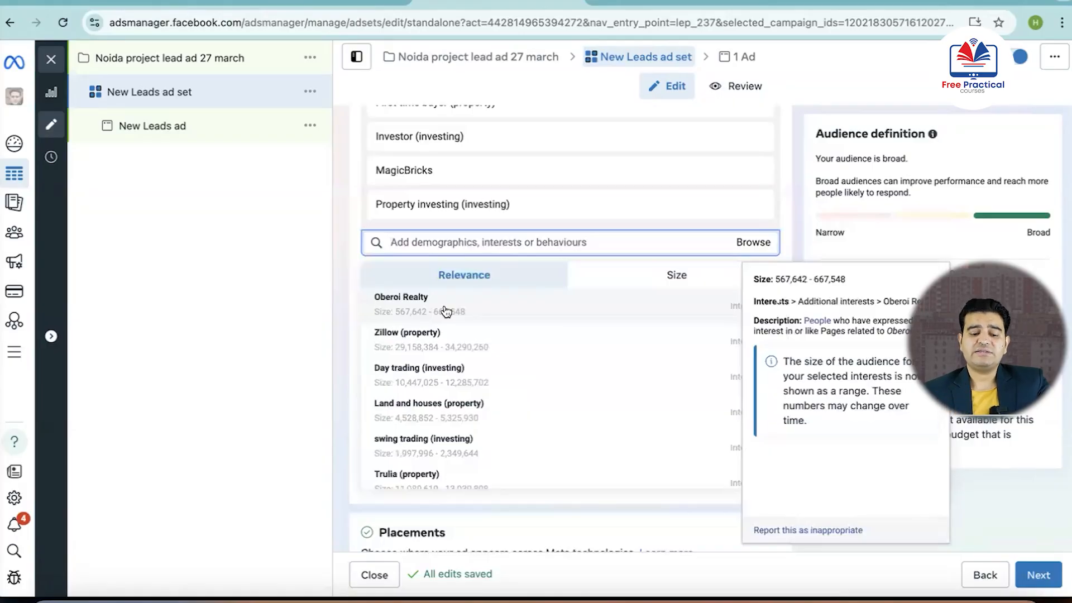
# Examine the suggested property and investment interests offered after adding MagicBricks to the detailed targeting
pyautogui.scroll(-1, 469, 373)
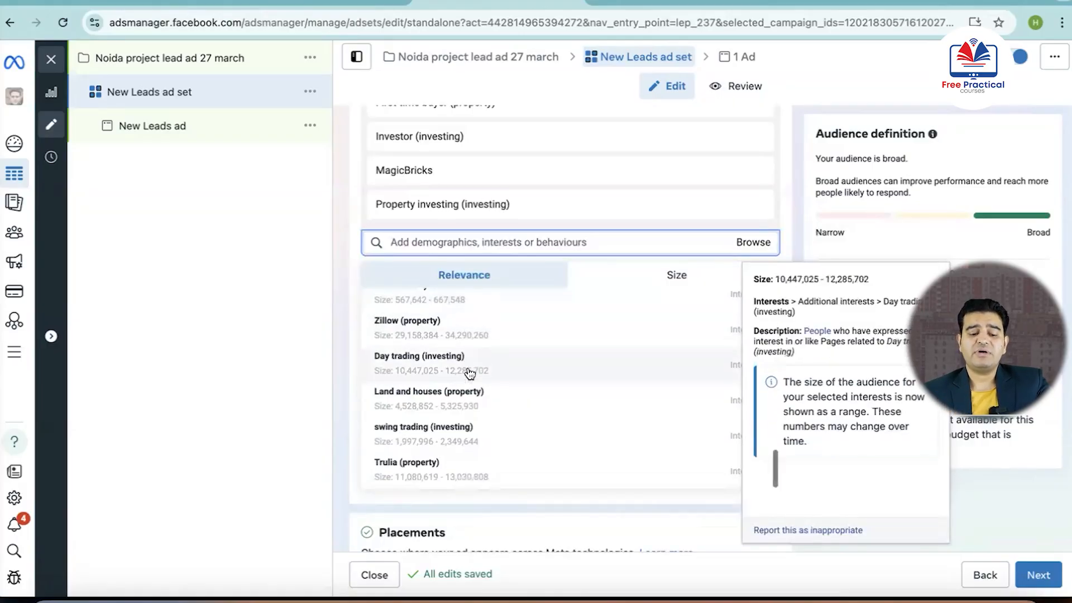
pyautogui.scroll(1, 470, 373)
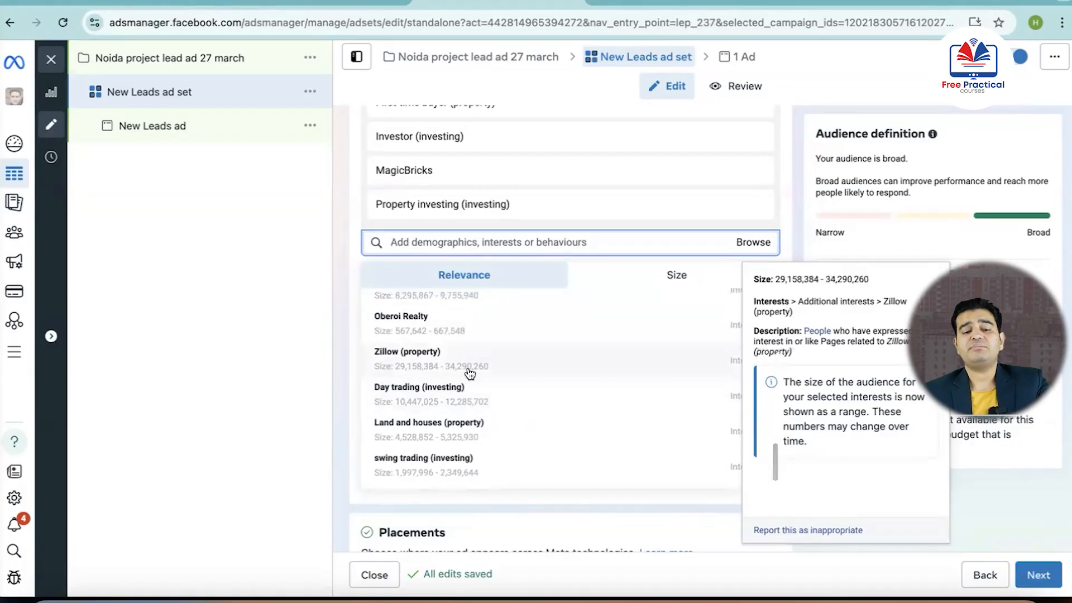
pyautogui.scroll(4, 470, 373)
pyautogui.scroll(5, 469, 373)
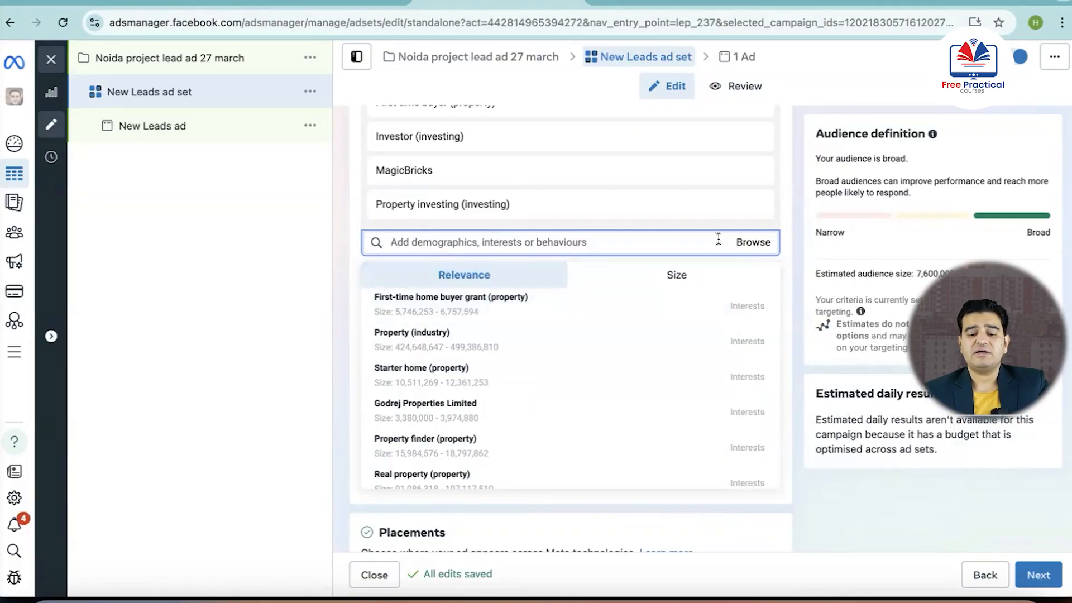
# Browse the detailed targeting categories under Interests, examining the options within Business and industry
pyautogui.click(754, 248)
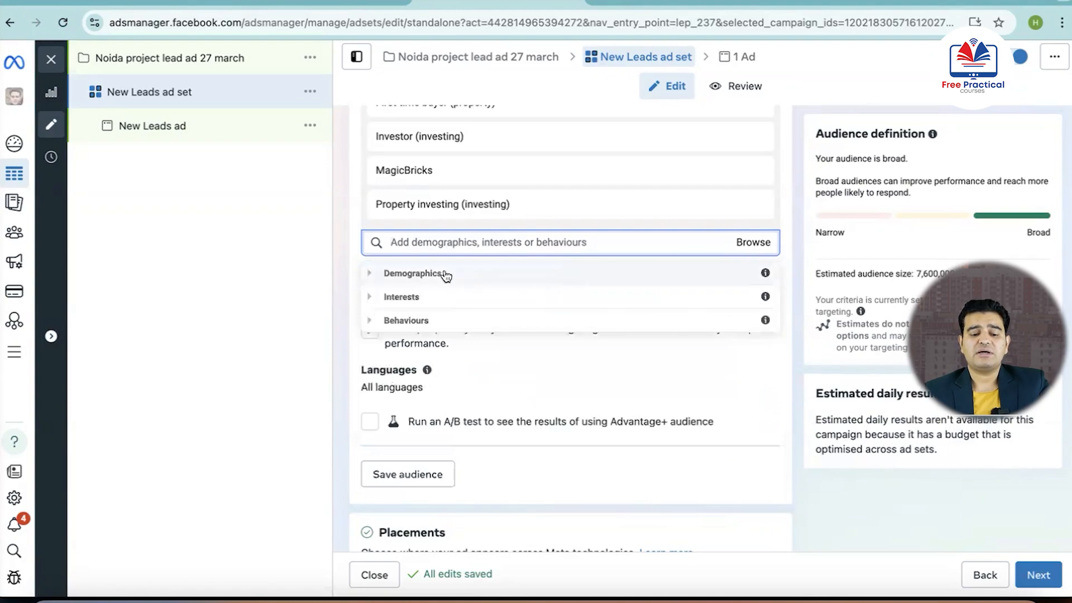
pyautogui.click(406, 302)
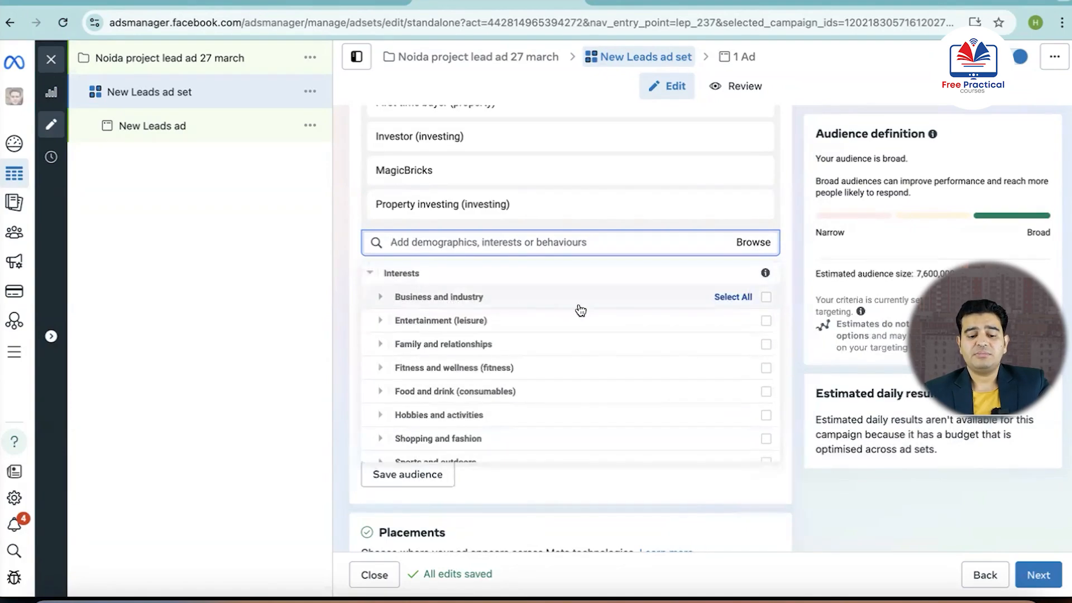
pyautogui.scroll(-2, 460, 365)
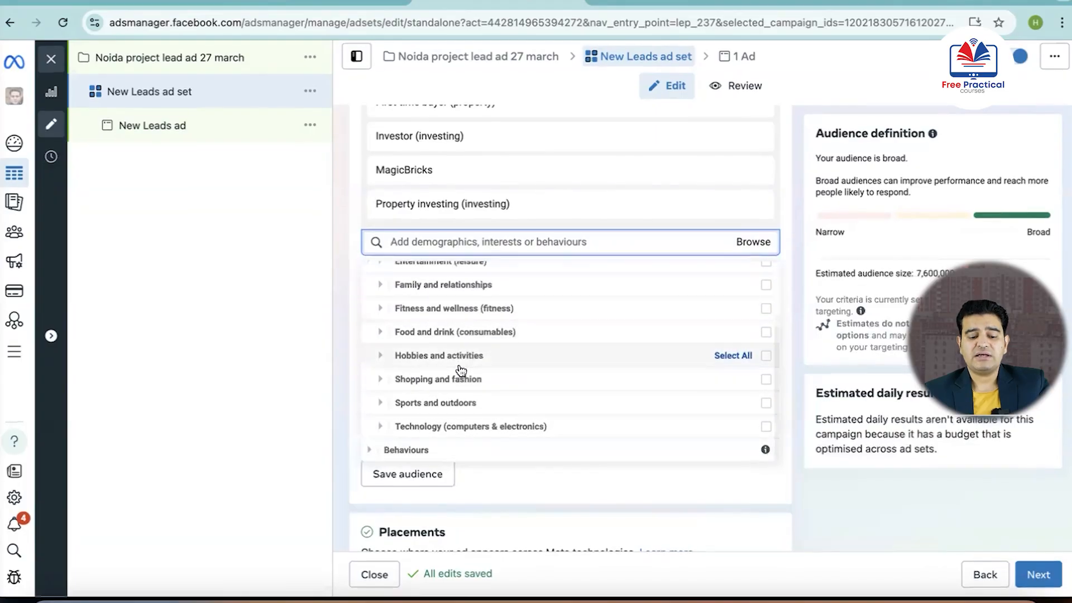
pyautogui.scroll(3, 471, 375)
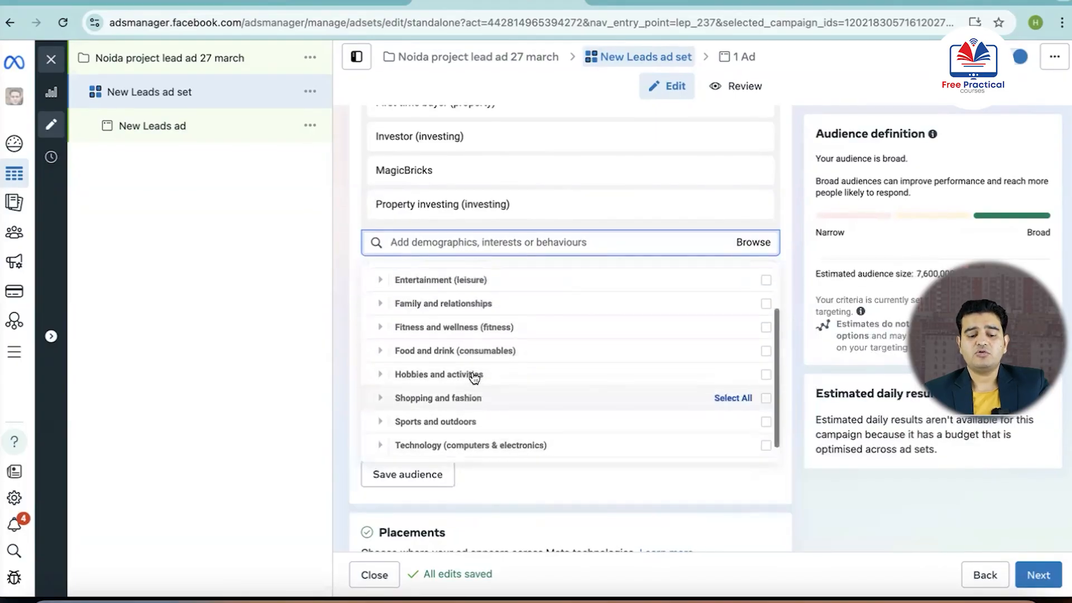
pyautogui.scroll(-1, 474, 378)
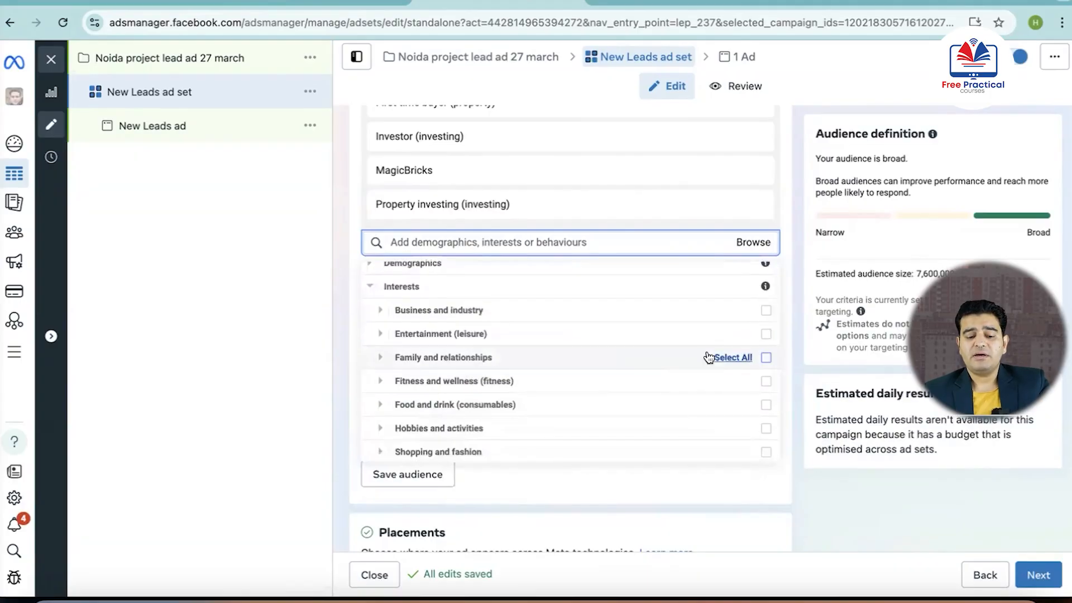
pyautogui.click(480, 312)
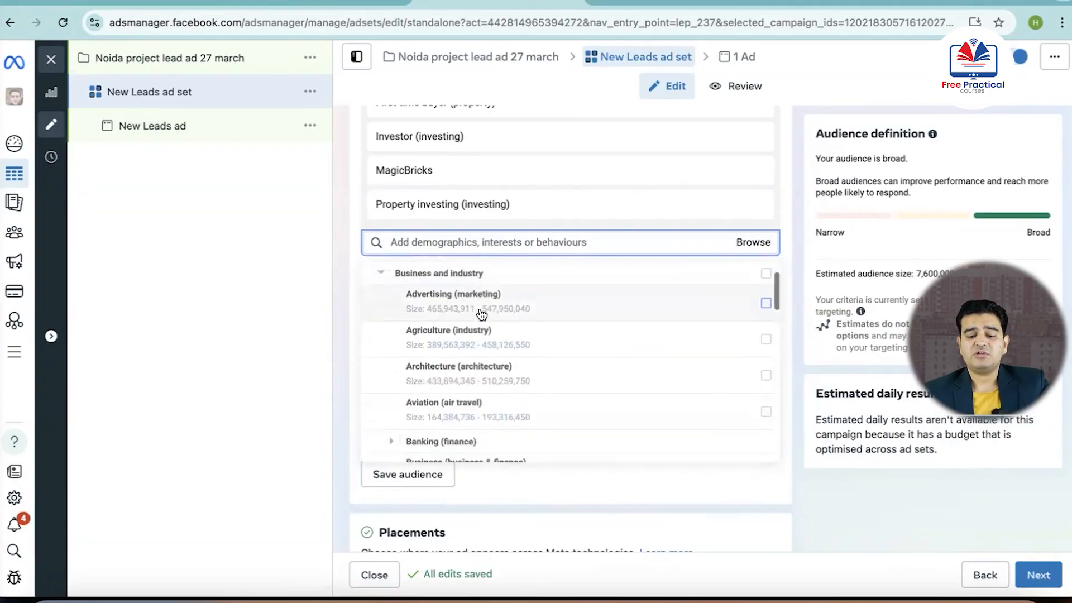
pyautogui.moveTo(487, 301)
pyautogui.scroll(1, 494, 314)
pyautogui.scroll(-3, 485, 357)
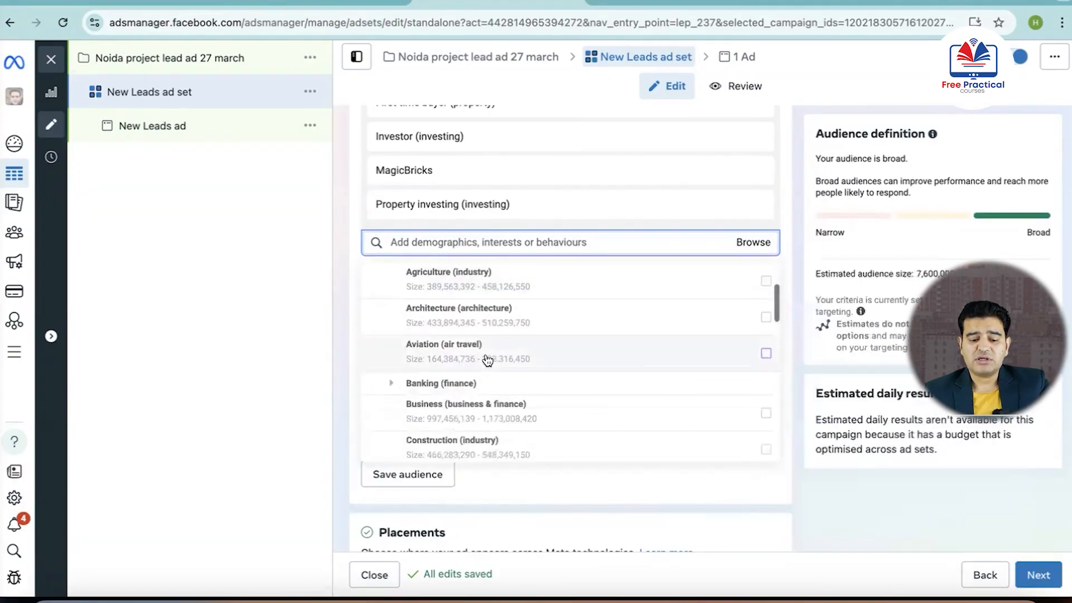
pyautogui.scroll(-7, 488, 360)
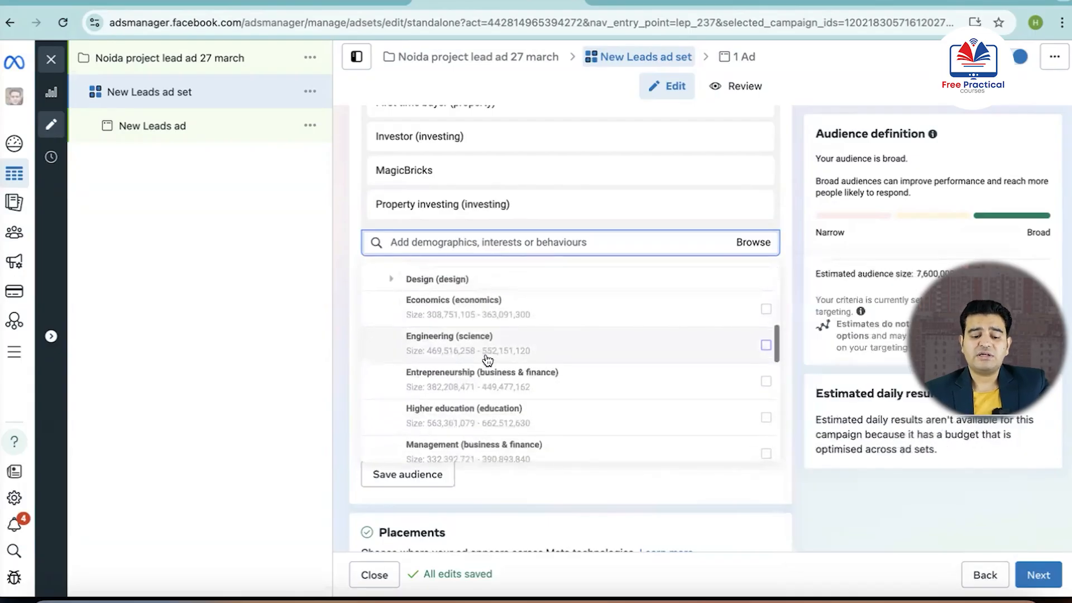
pyautogui.scroll(-5, 487, 360)
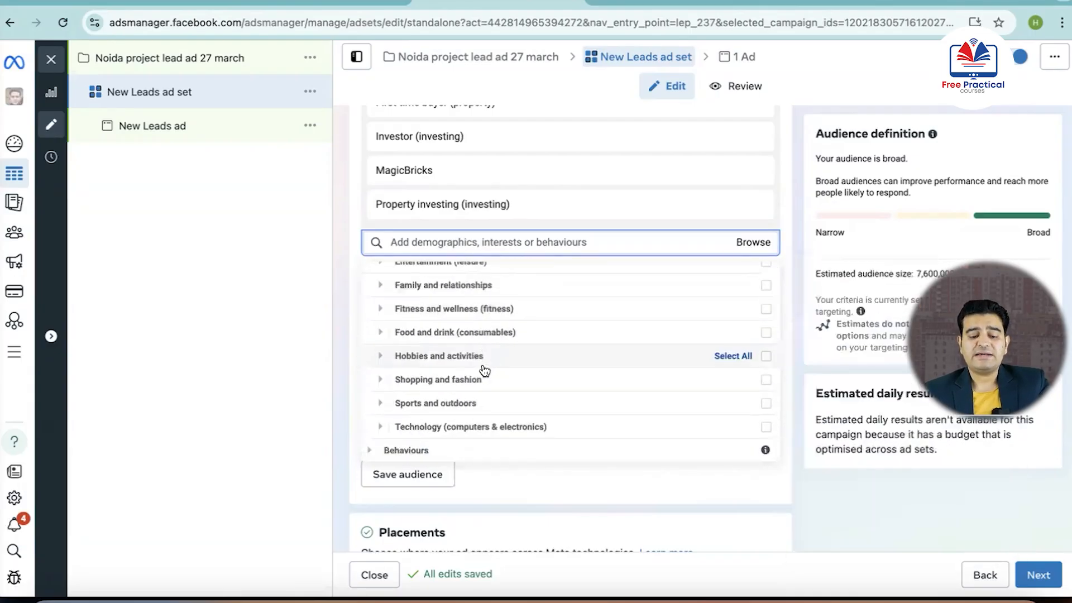
# Examine the Behaviours targeting categories, including the options under More categories, and close the category browser
pyautogui.click(421, 450)
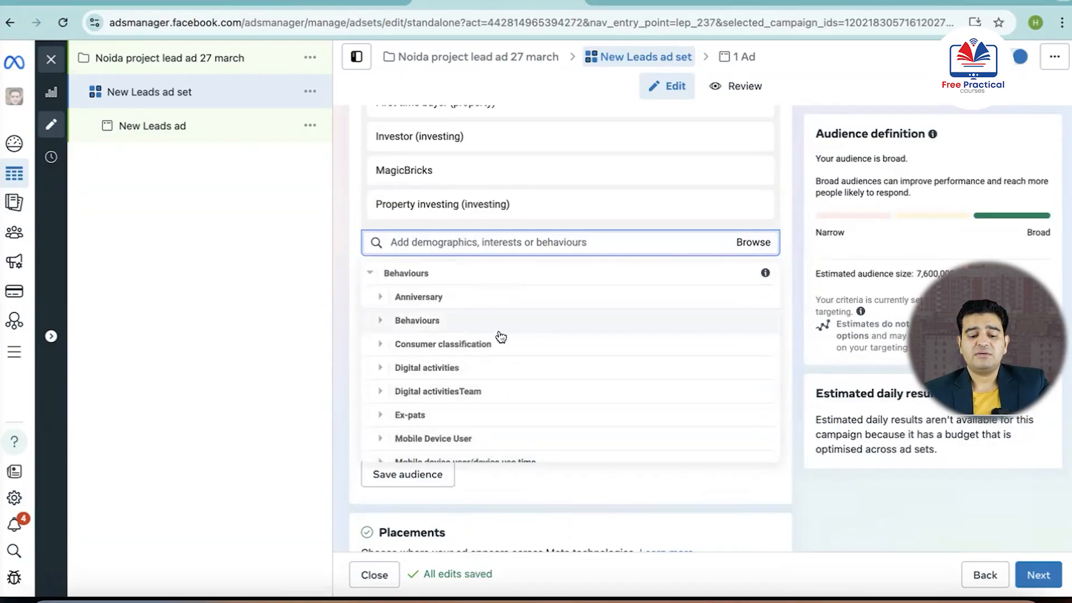
pyautogui.scroll(-2, 497, 335)
pyautogui.scroll(-3, 494, 365)
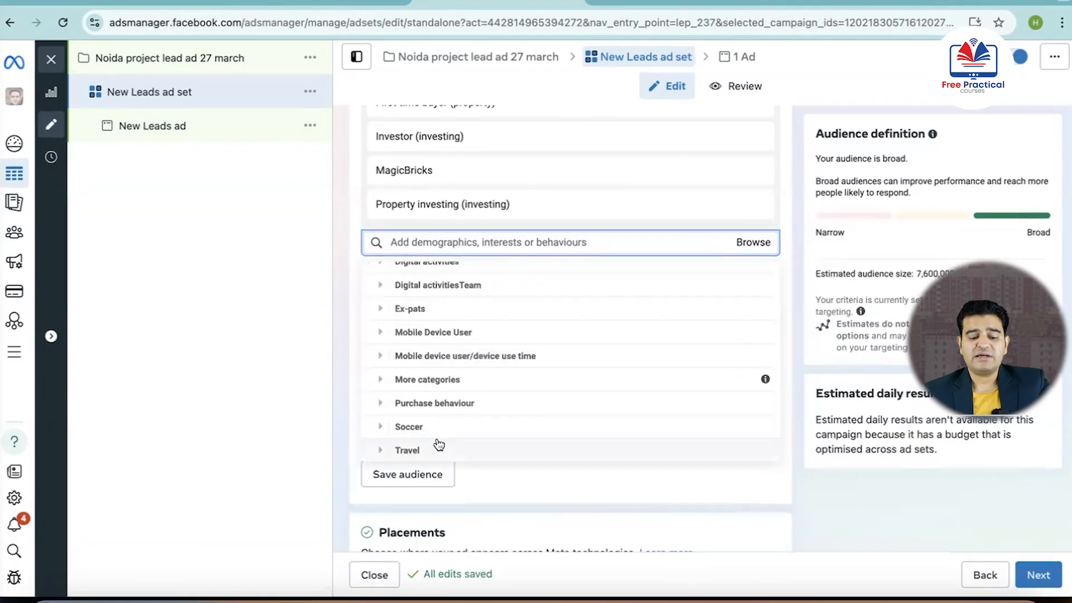
pyautogui.click(700, 389)
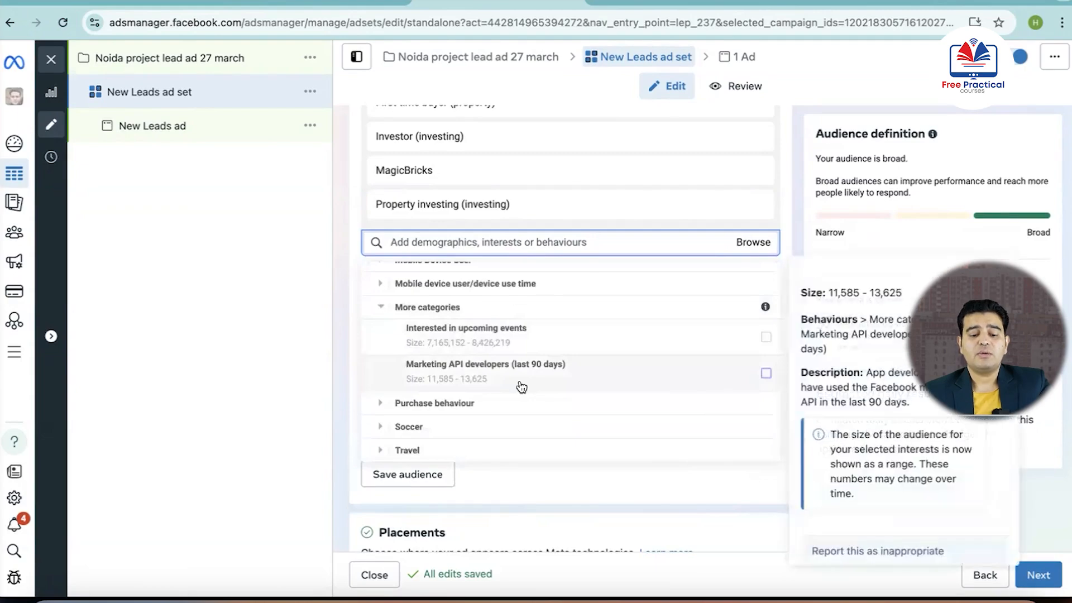
pyautogui.scroll(15, 519, 383)
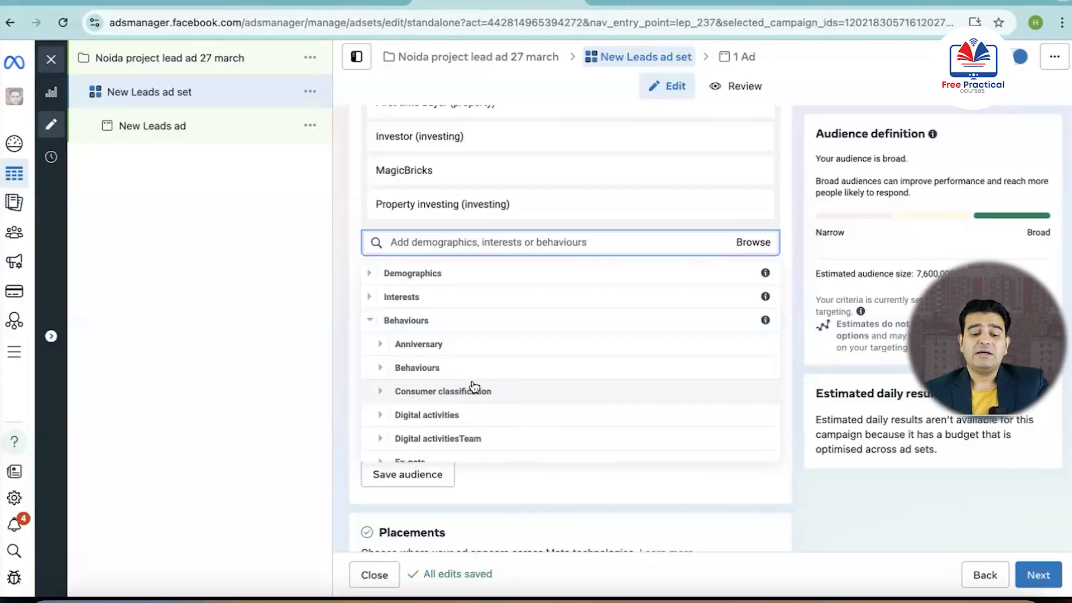
pyautogui.click(351, 371)
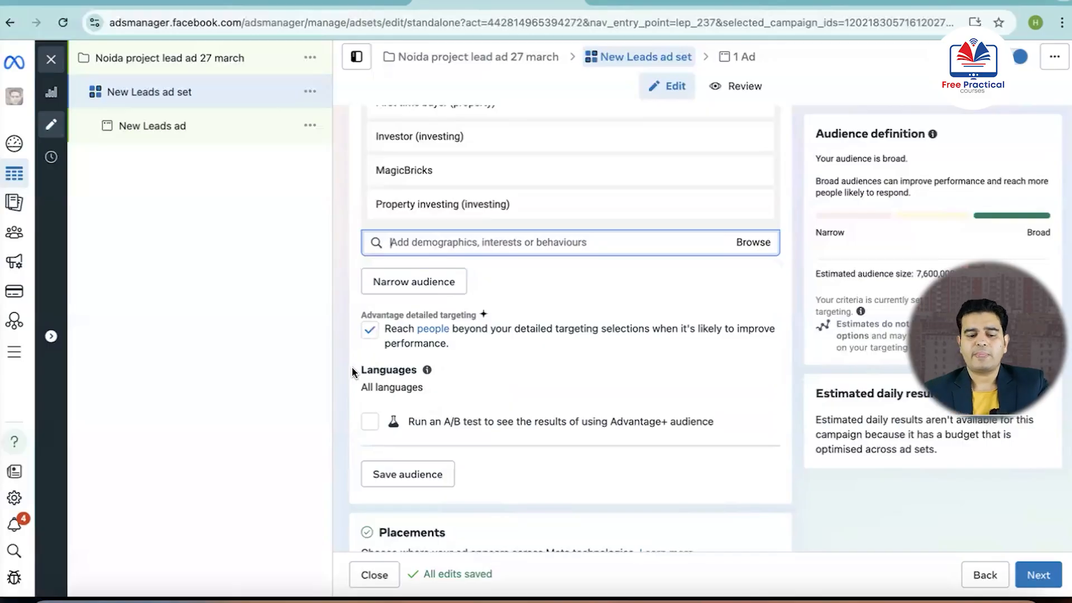
# Save the current audience settings as a reusable audience named "realestate leads"
pyautogui.scroll(-2, 353, 372)
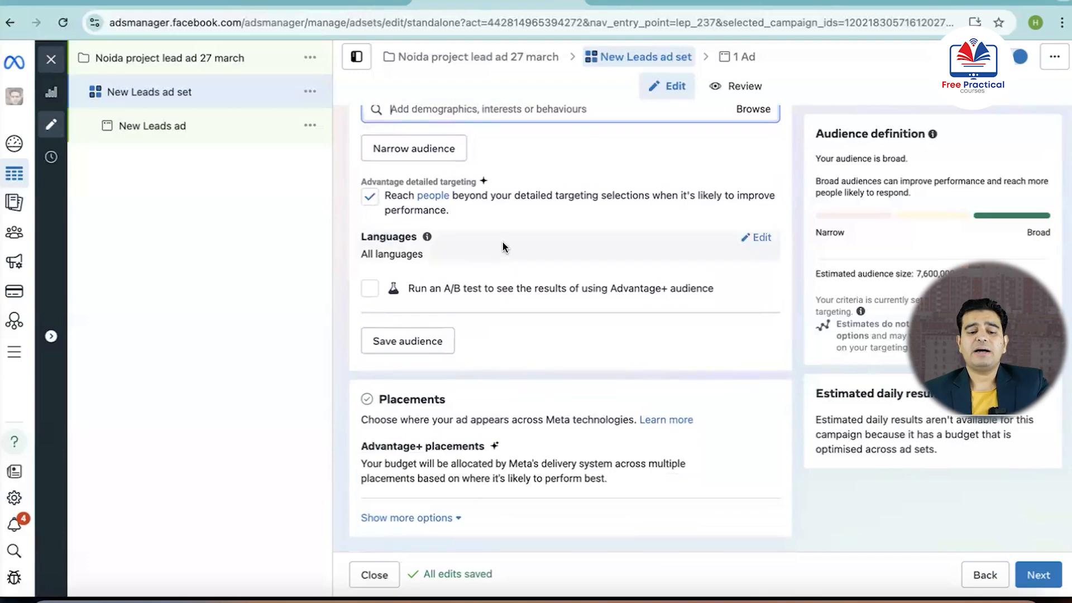
pyautogui.scroll(1, 501, 240)
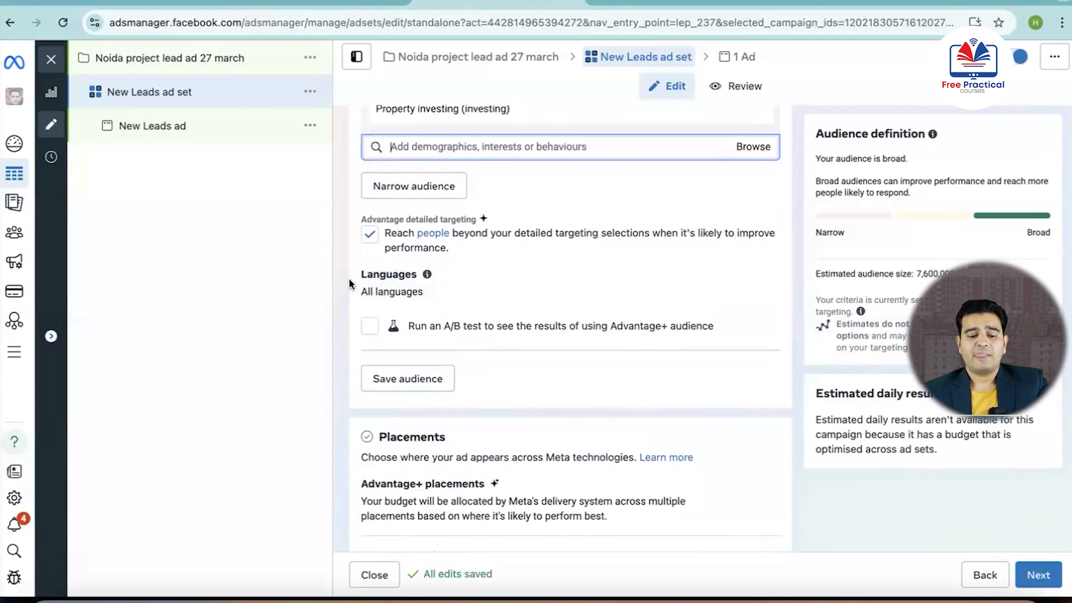
pyautogui.scroll(-1, 348, 277)
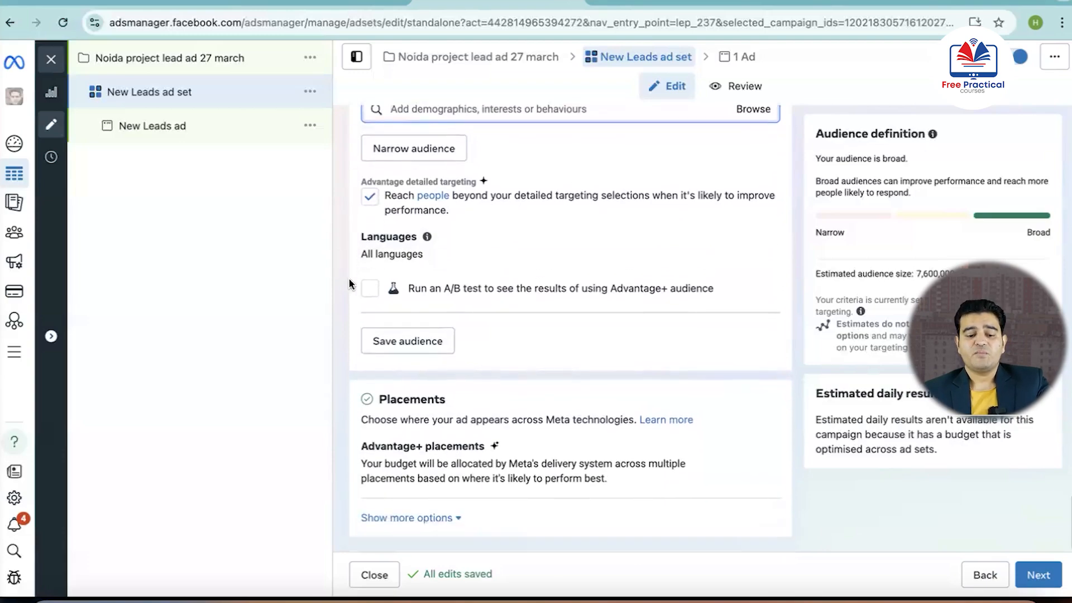
pyautogui.click(412, 346)
pyautogui.tripleClick(495, 149)
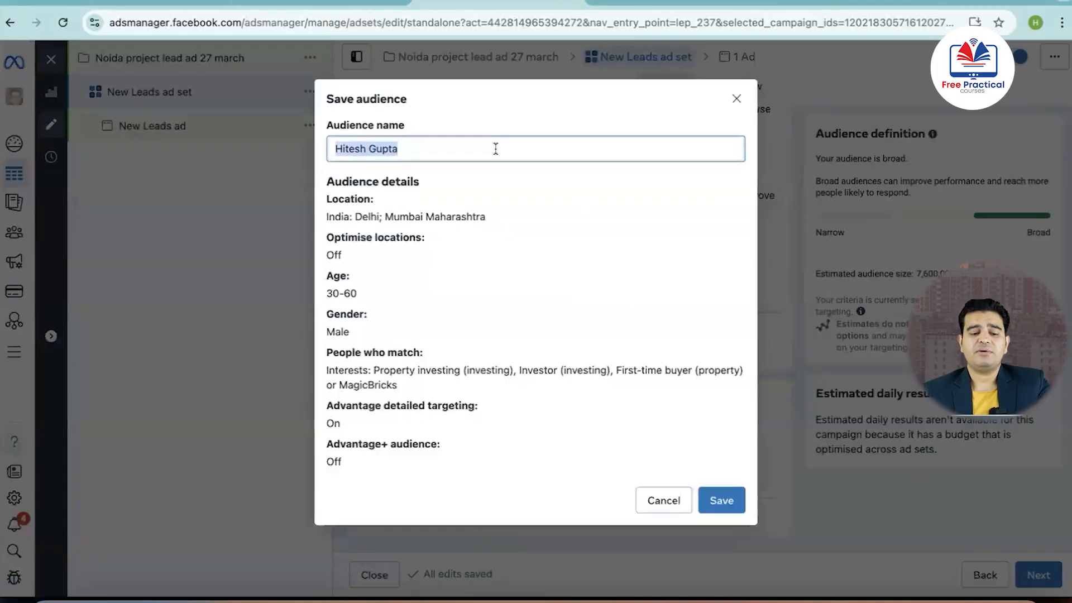
pyautogui.write('real')
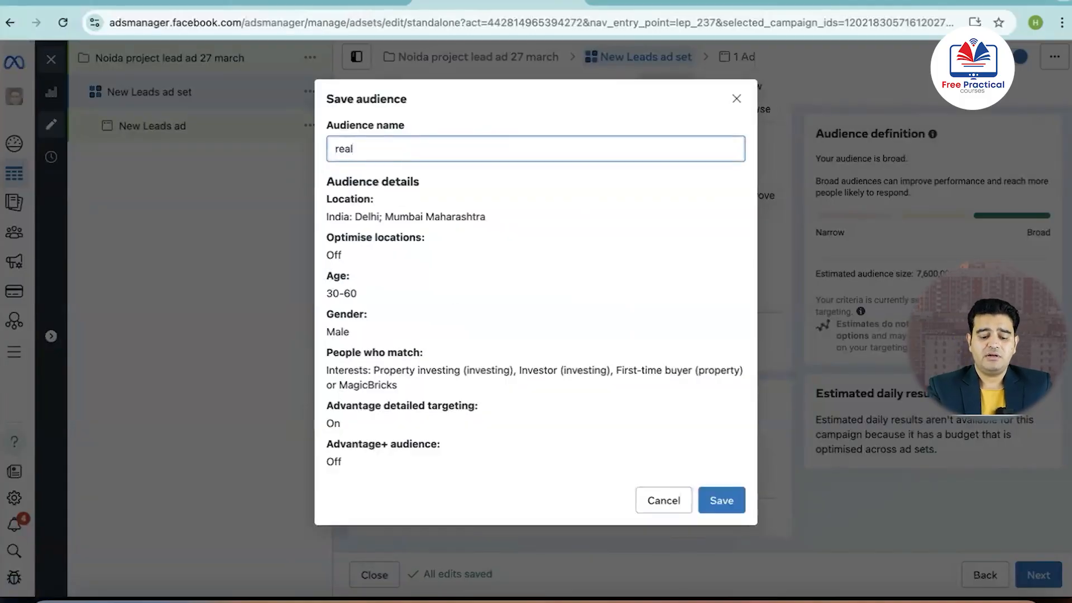
pyautogui.write('estate ')
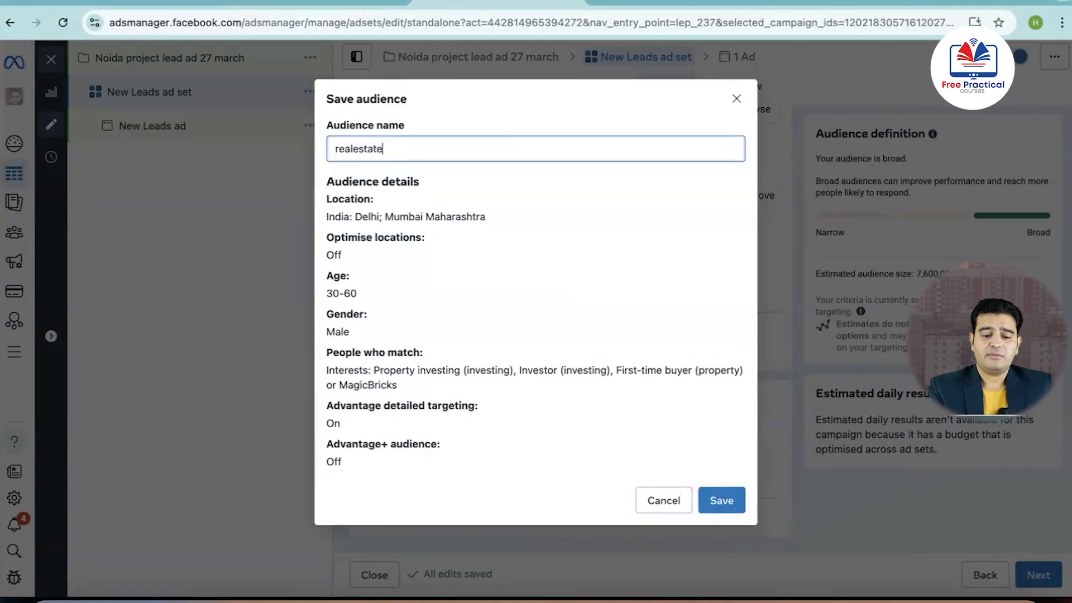
pyautogui.write('leads')
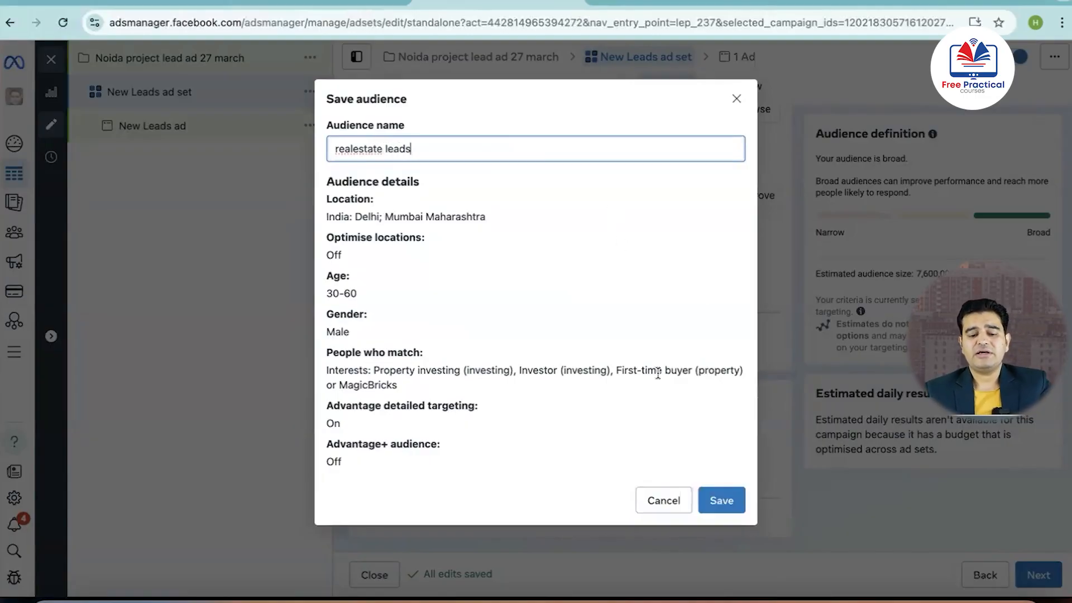
pyautogui.click(717, 499)
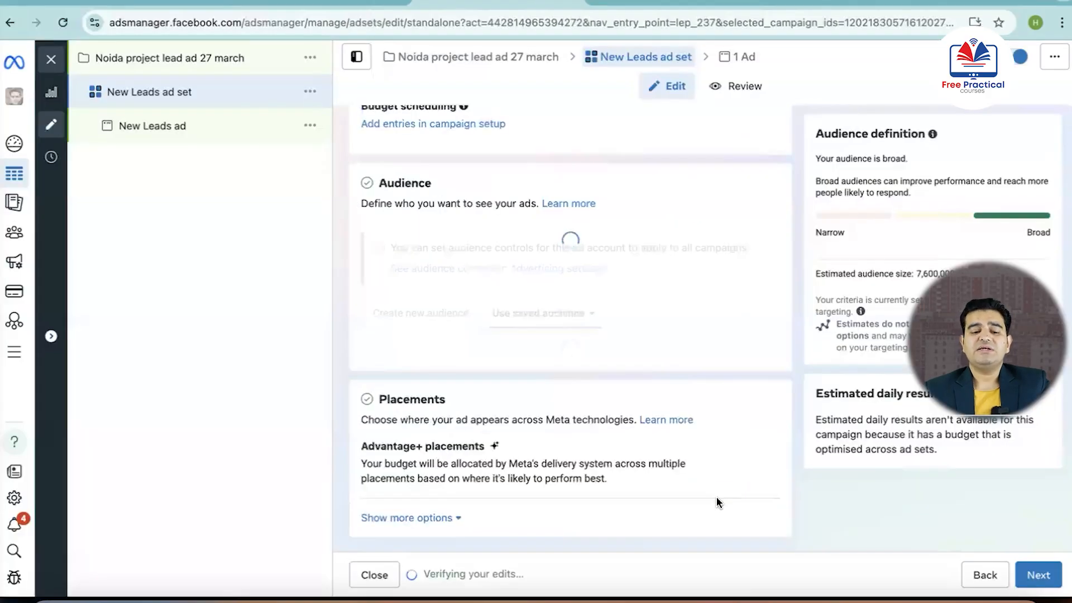
# Review the ad set's conversion location, performance goal, dynamic creative, schedule and saved audience settings
pyautogui.scroll(20, 672, 390)
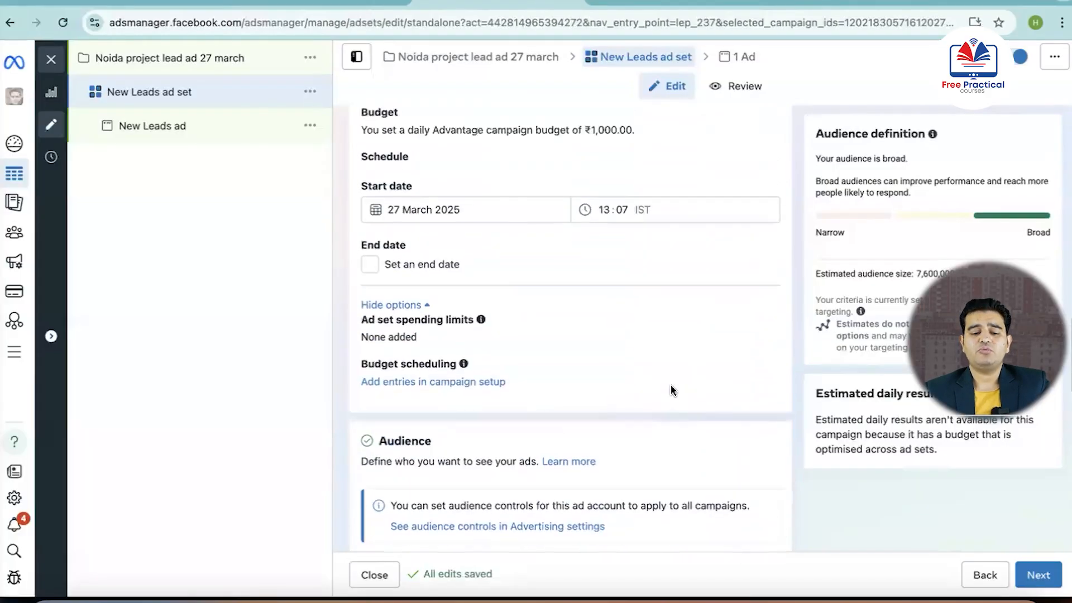
pyautogui.scroll(8, 673, 390)
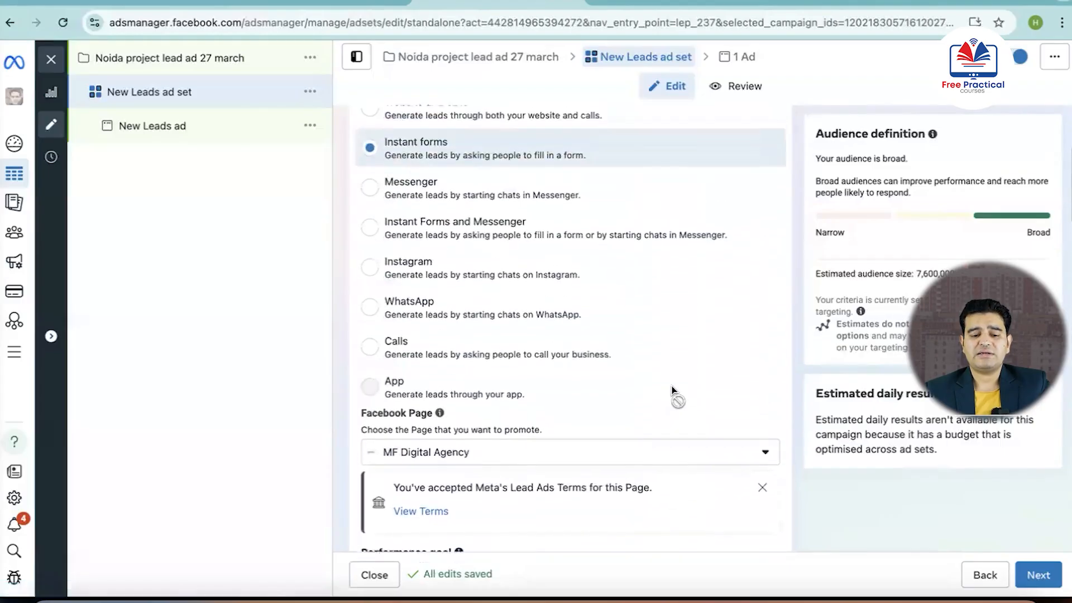
pyautogui.scroll(-14, 672, 390)
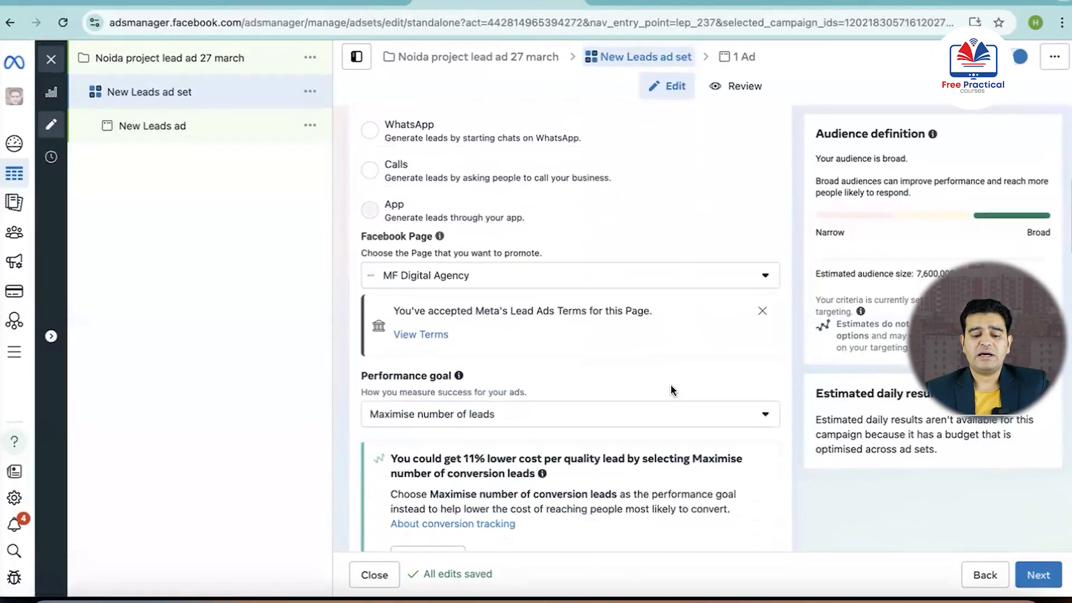
pyautogui.scroll(-7, 672, 390)
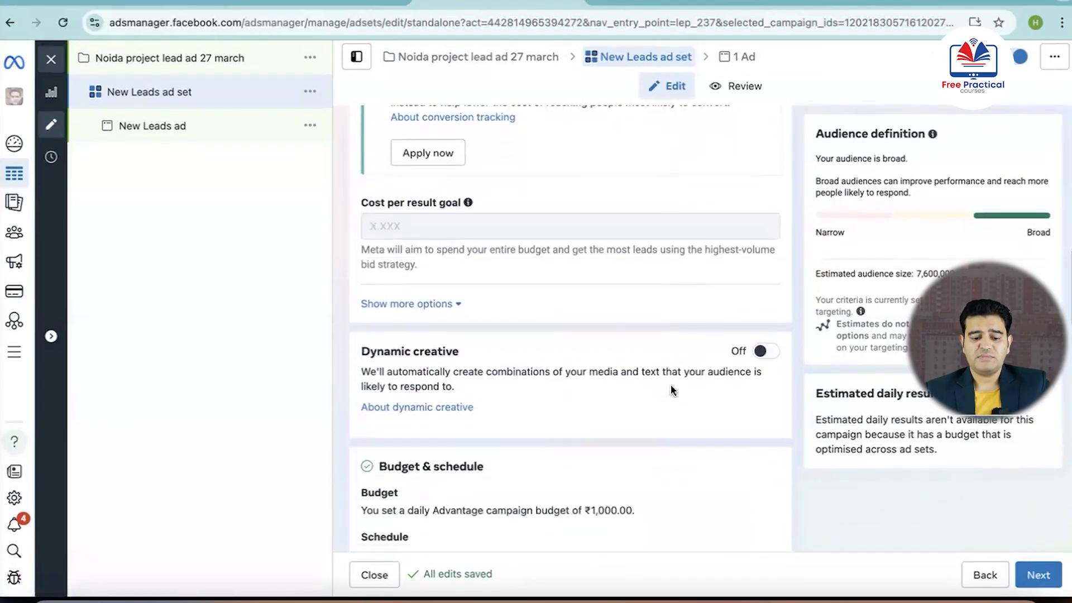
pyautogui.scroll(-7, 672, 389)
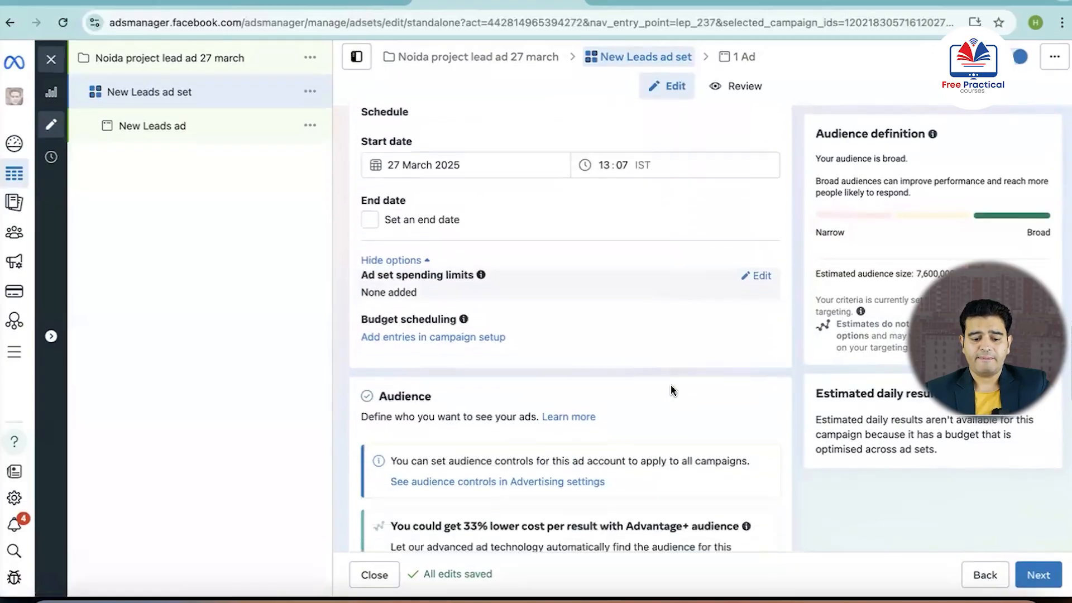
pyautogui.scroll(-2, 673, 391)
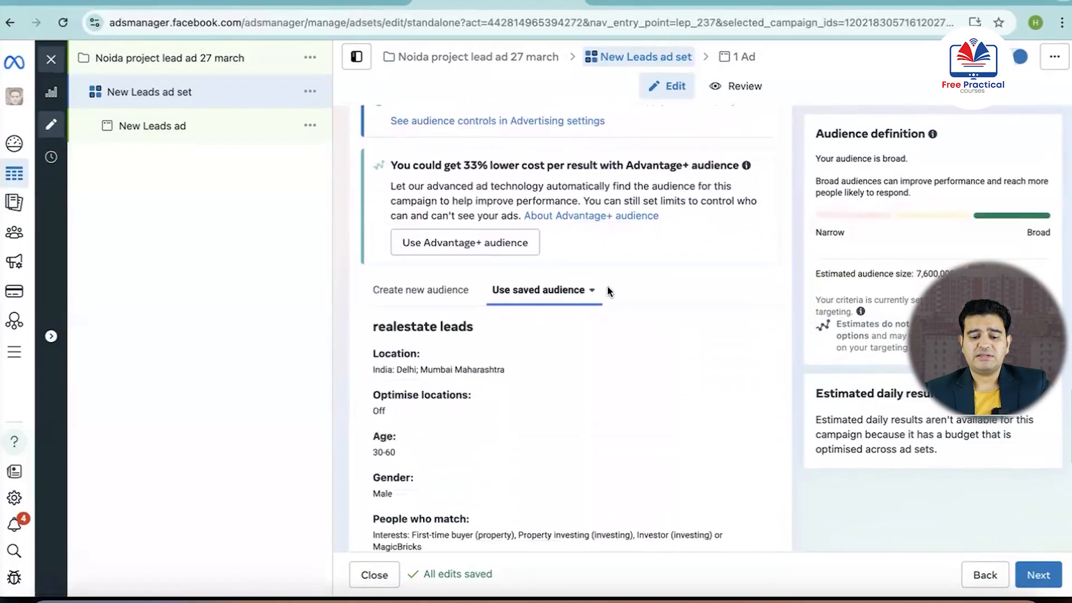
# Check the list of saved audiences and review the realestate leads audience details down to Placements
pyautogui.click(592, 290)
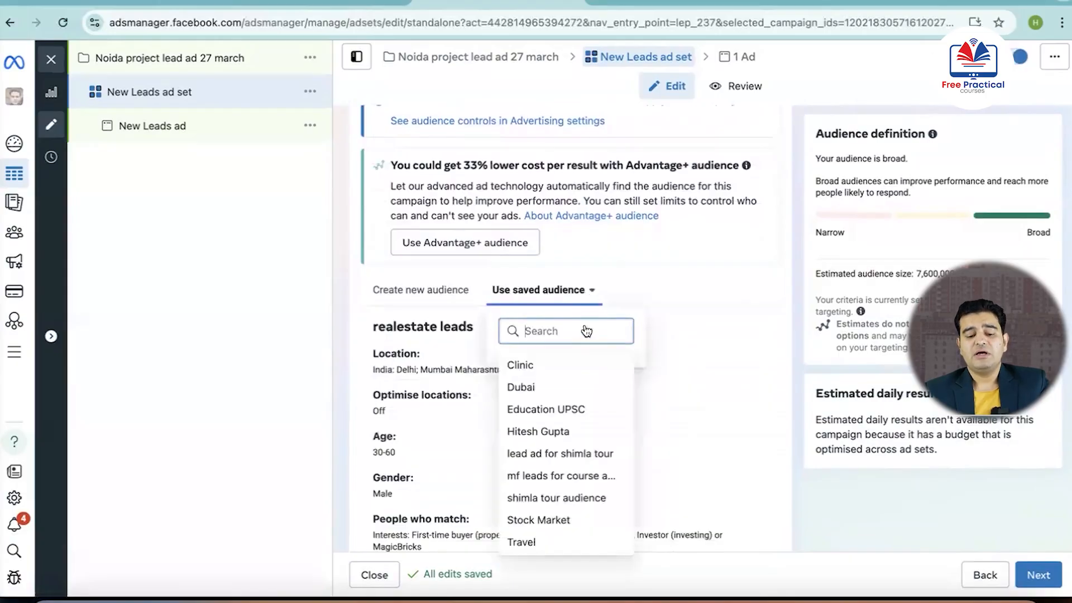
pyautogui.moveTo(563, 441)
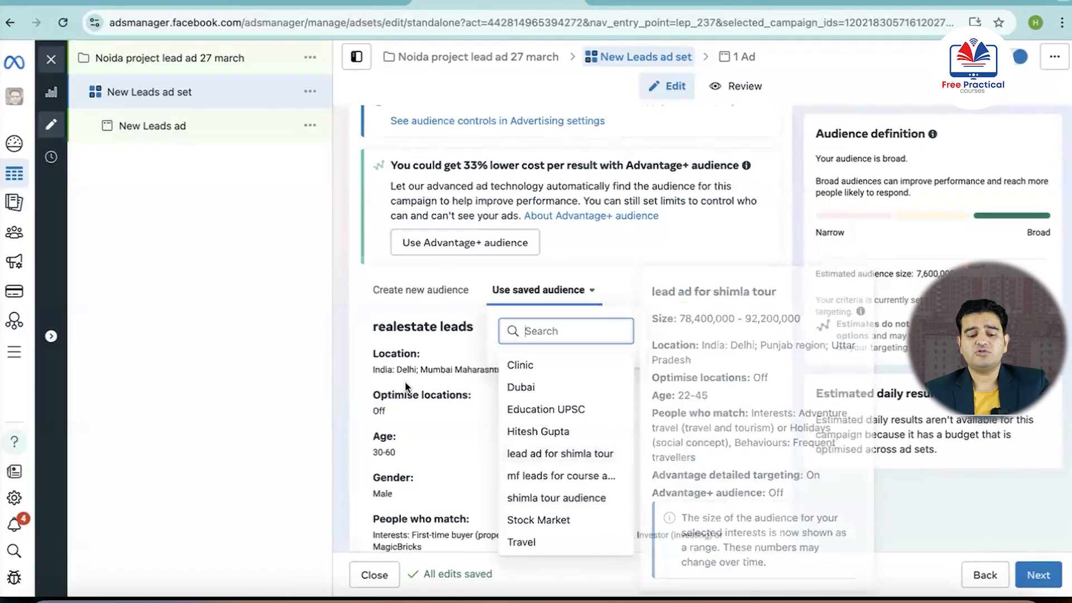
pyautogui.click(353, 381)
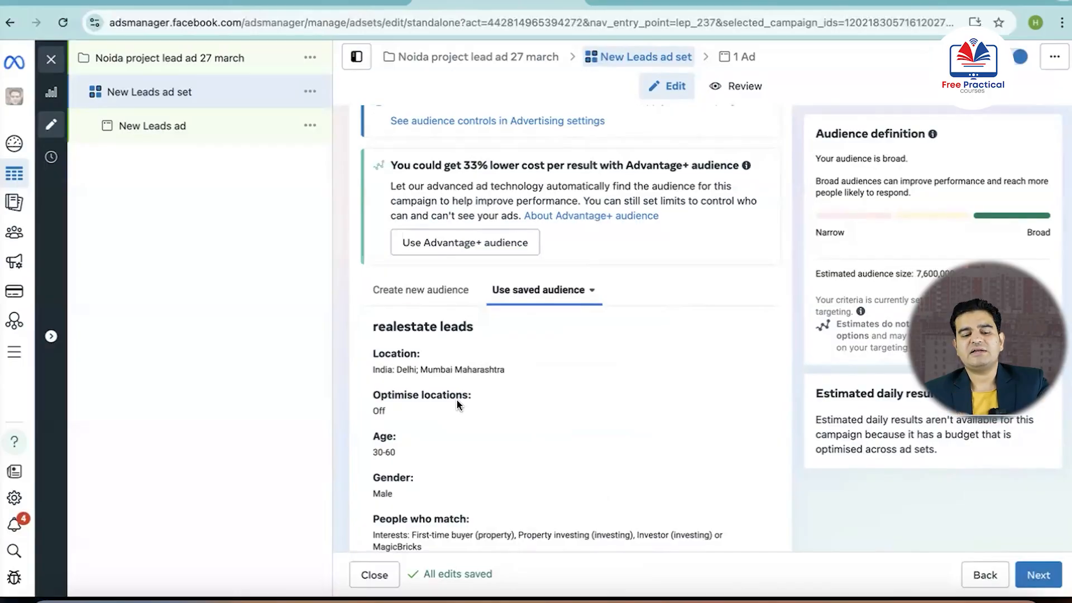
pyautogui.scroll(-8, 495, 366)
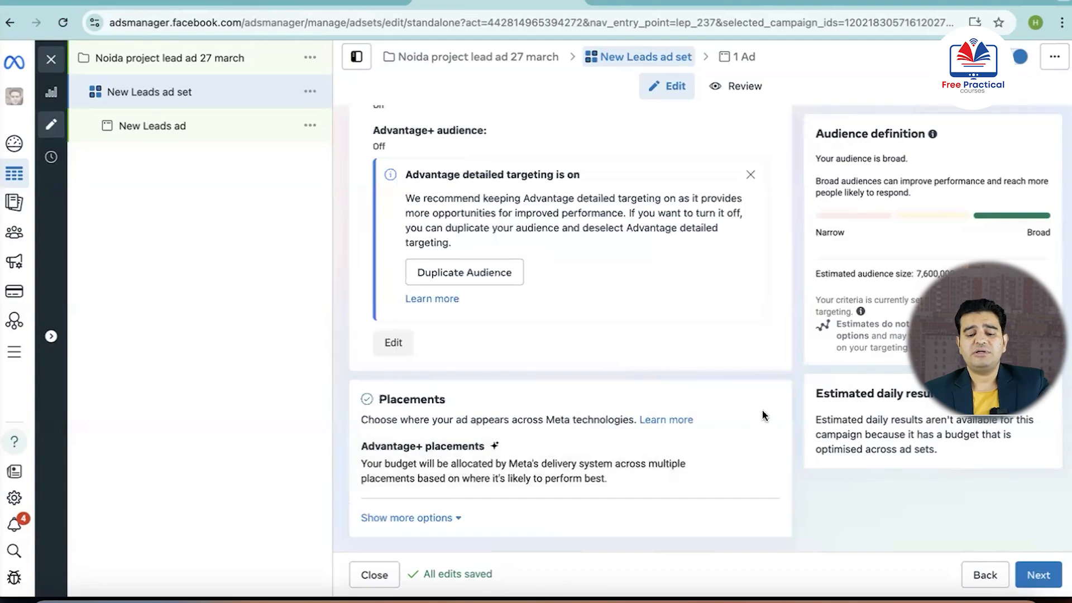
# Open the ad set's placement options and switch from Advantage+ placements to manual placements
pyautogui.click(756, 448)
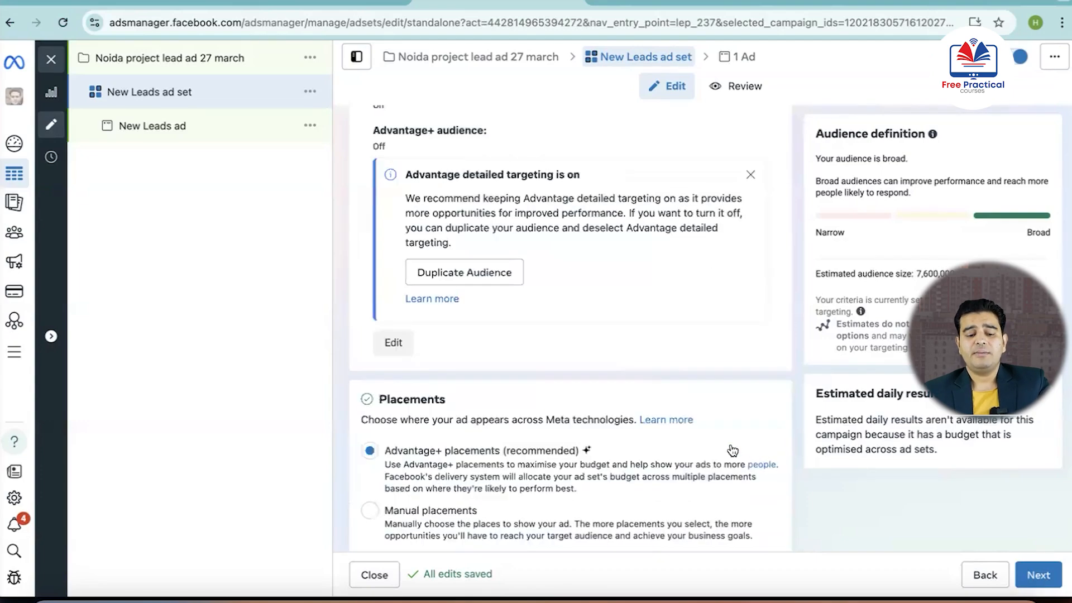
pyautogui.scroll(-2, 503, 440)
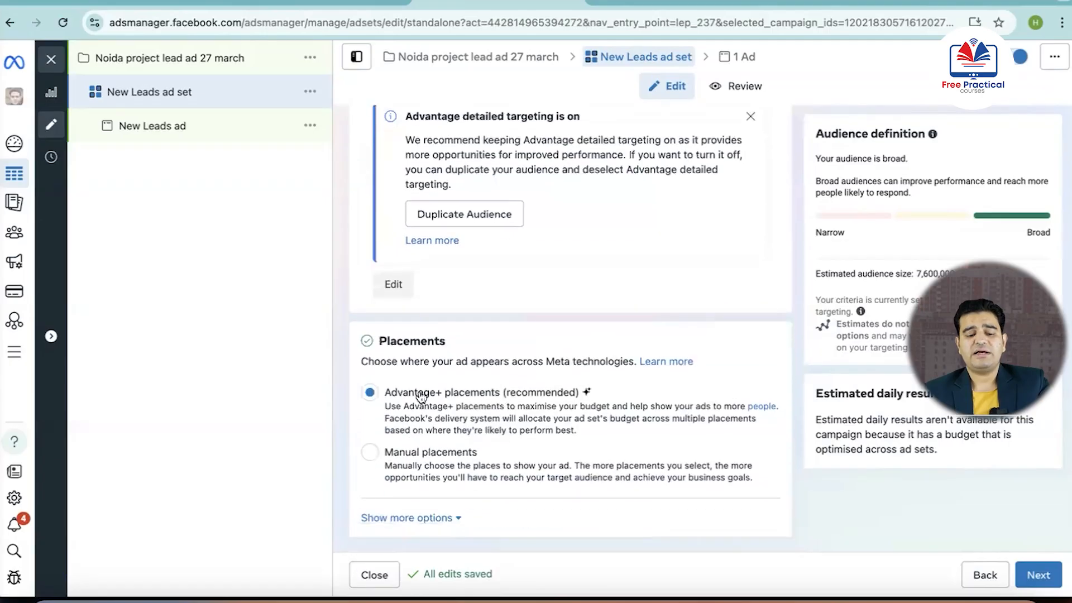
pyautogui.click(369, 452)
pyautogui.scroll(-5, 464, 441)
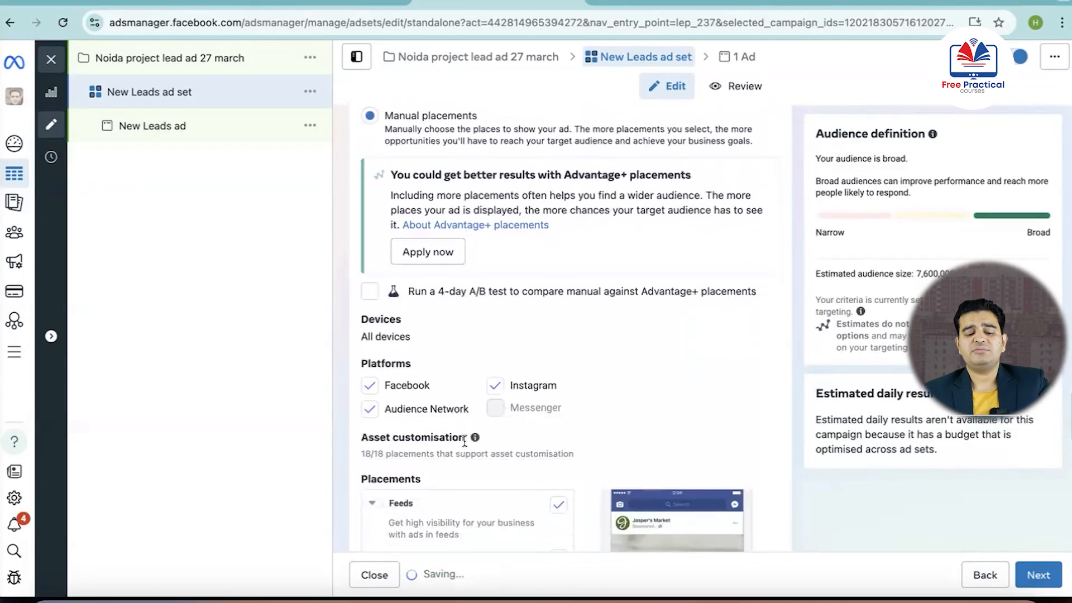
# Examine the manual placement categories from Feeds, Stories and Reels, and in-stream ads to search results, Messages, and Apps and sites
pyautogui.scroll(-3, 464, 441)
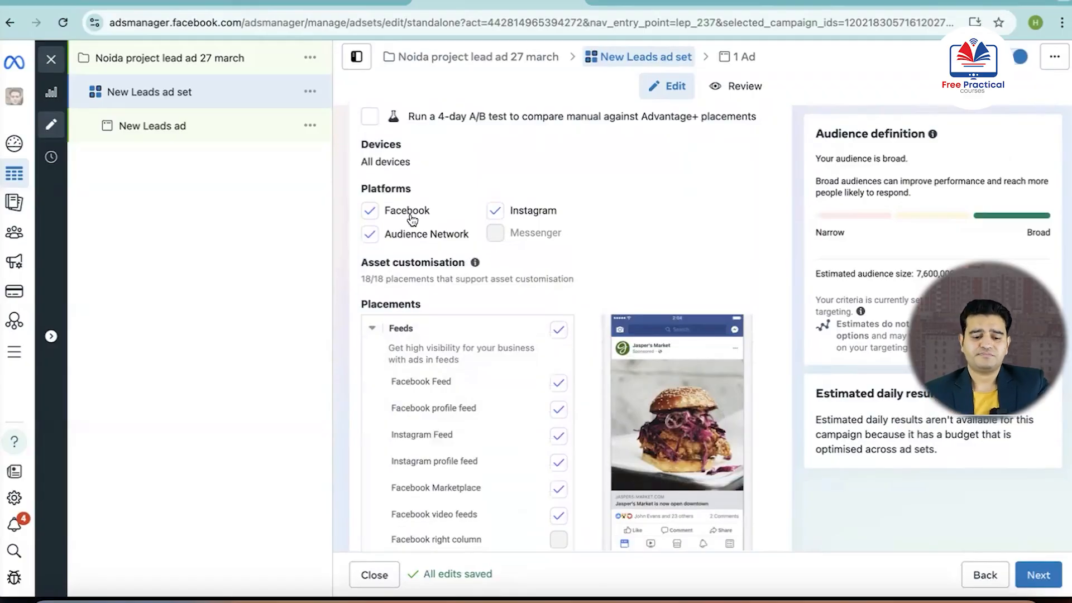
pyautogui.scroll(-5, 434, 345)
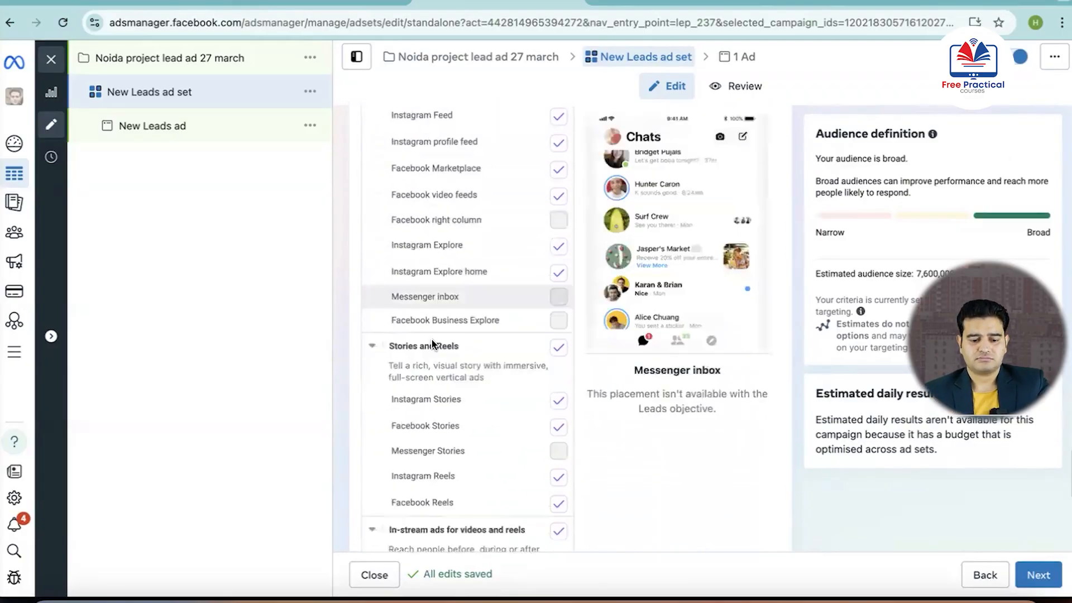
pyautogui.scroll(-4, 480, 284)
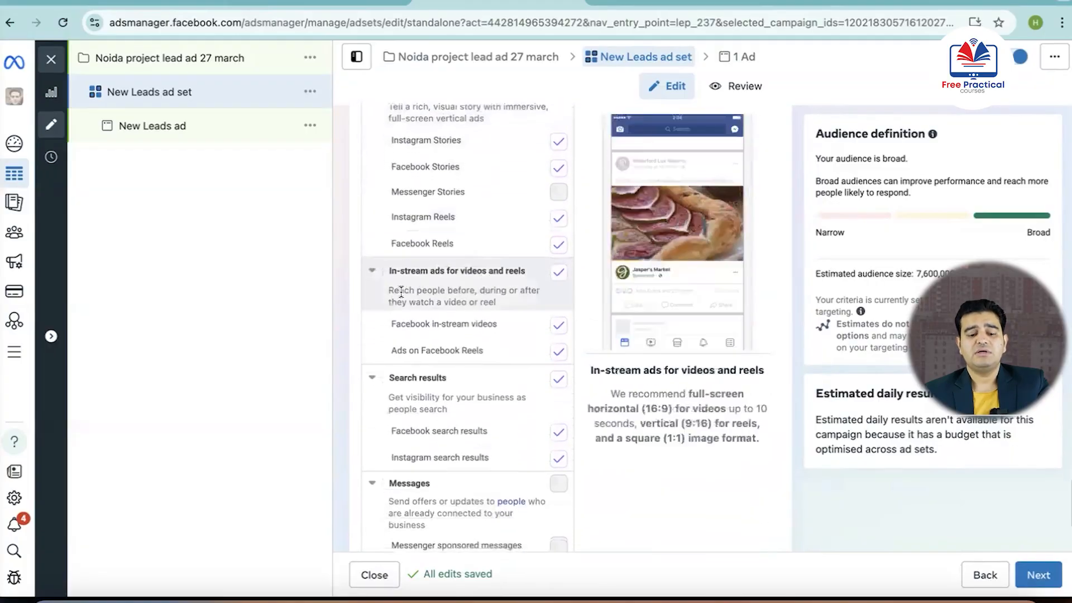
pyautogui.scroll(-2, 440, 288)
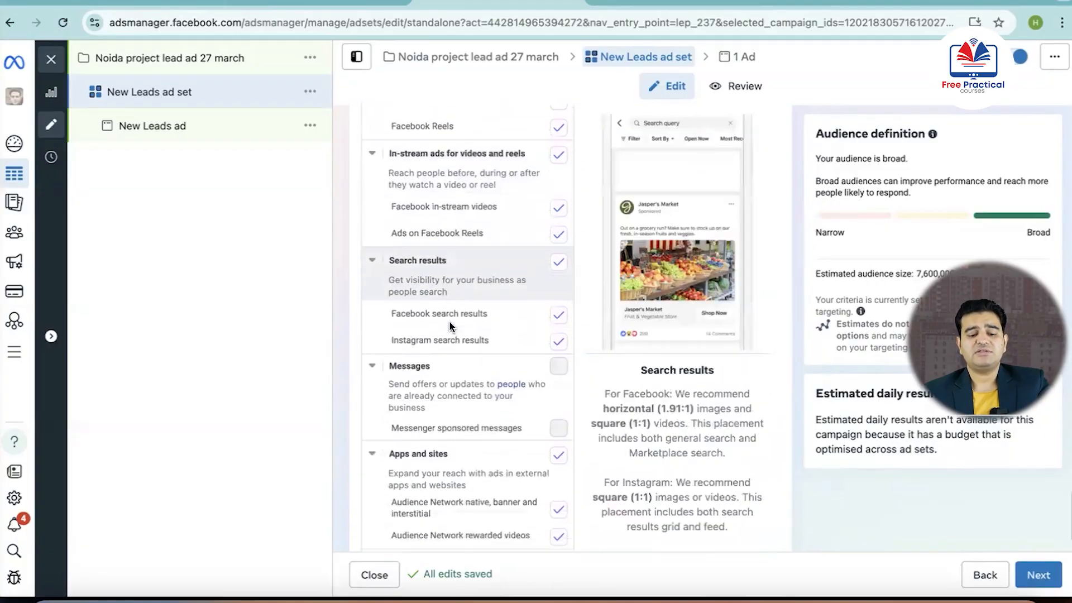
pyautogui.scroll(-1, 450, 323)
pyautogui.scroll(4, 454, 407)
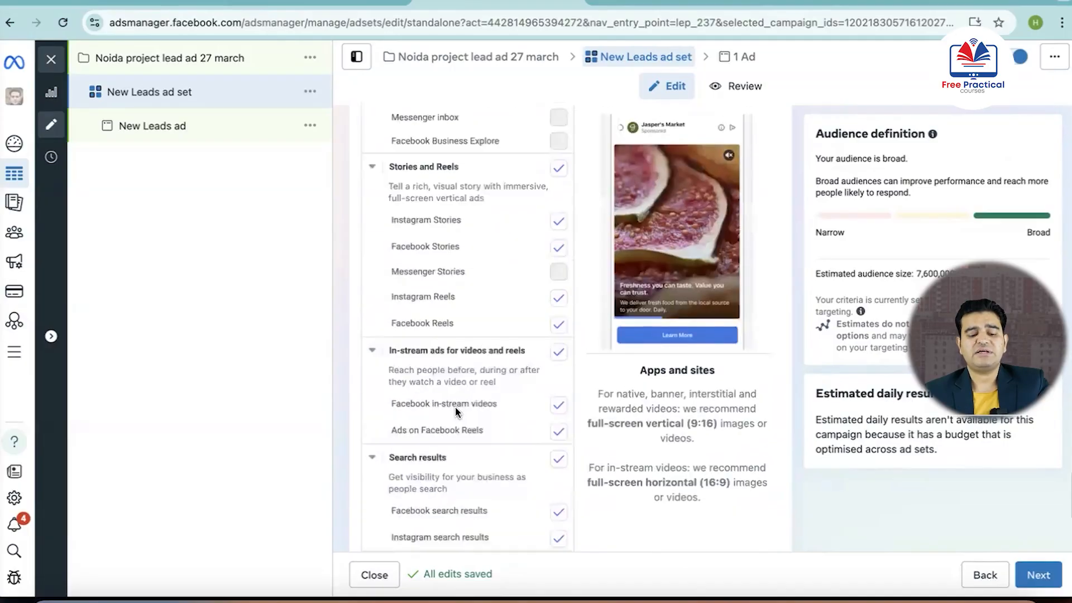
pyautogui.scroll(8, 454, 406)
pyautogui.scroll(-12, 454, 407)
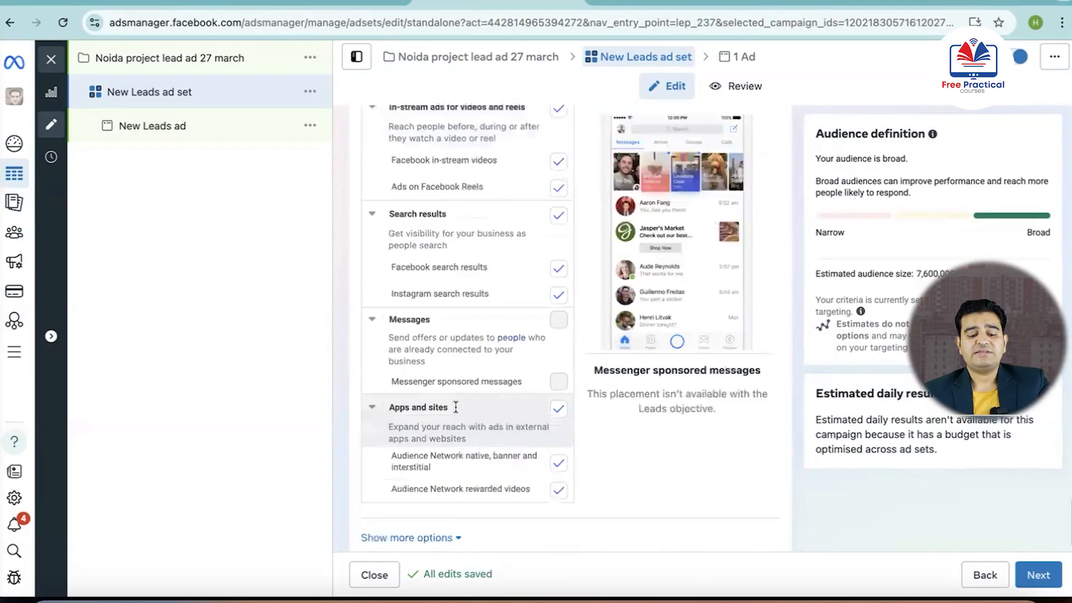
pyautogui.scroll(-1, 455, 407)
pyautogui.click(452, 507)
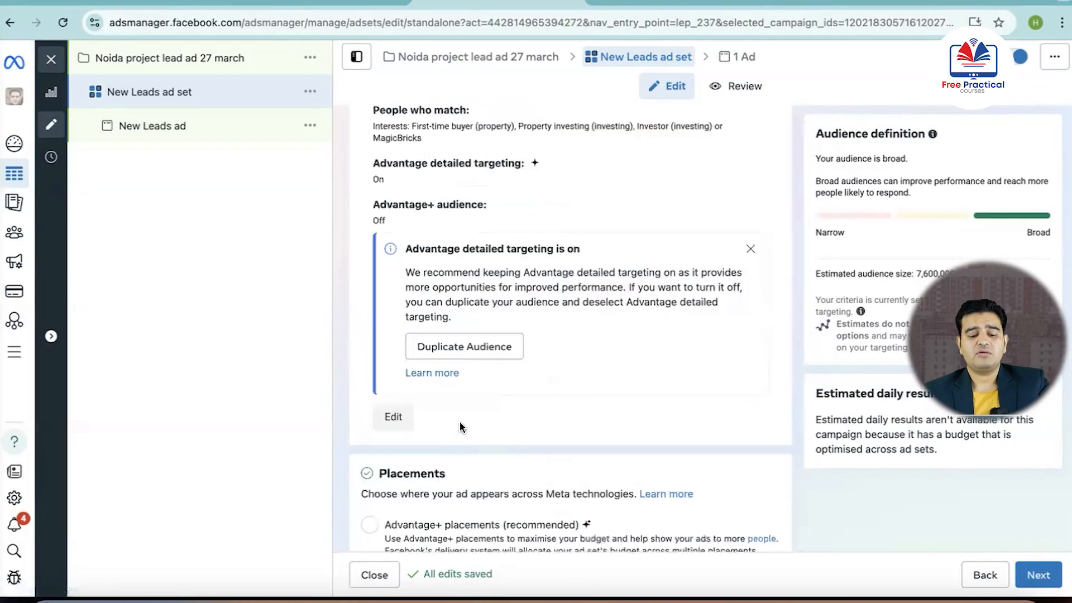
# Review the selected devices and platforms and the individual placements under Feeds
pyautogui.scroll(-10, 460, 427)
pyautogui.scroll(3, 461, 427)
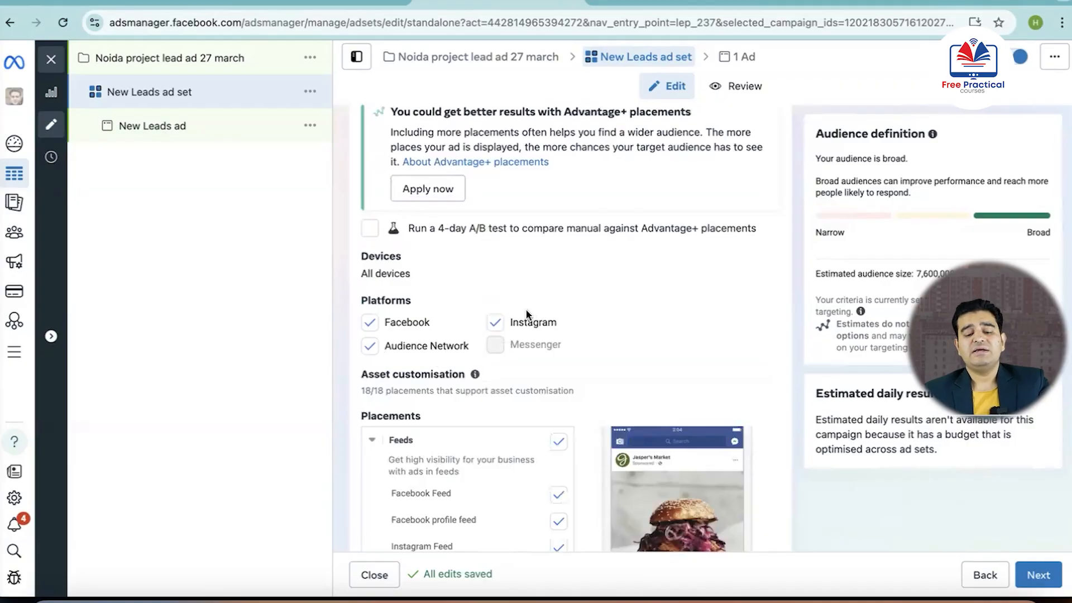
pyautogui.scroll(-1, 438, 352)
pyautogui.scroll(-1, 438, 353)
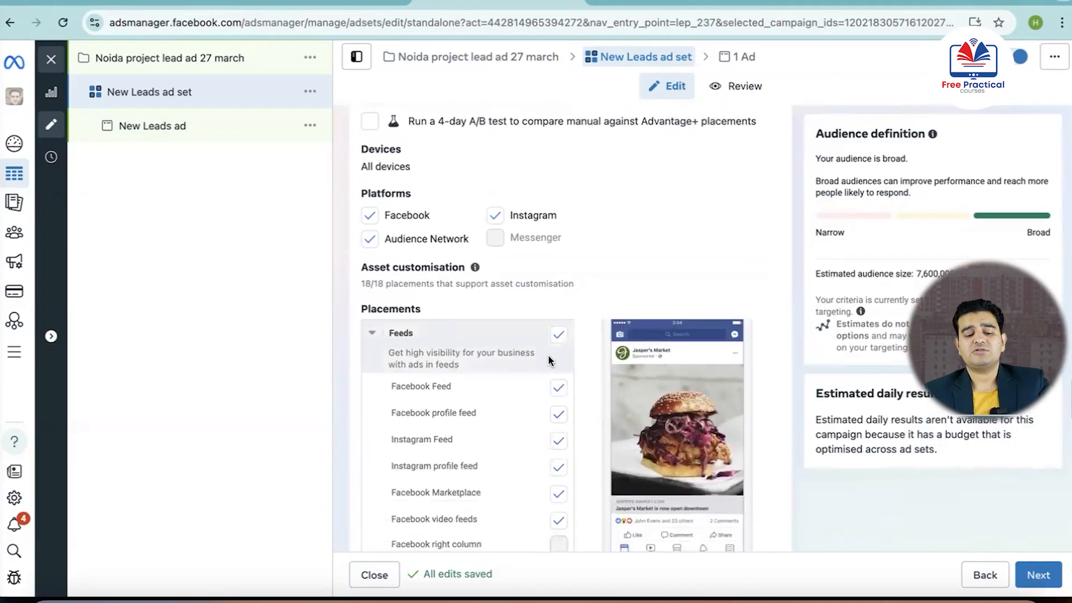
pyautogui.scroll(-1, 502, 358)
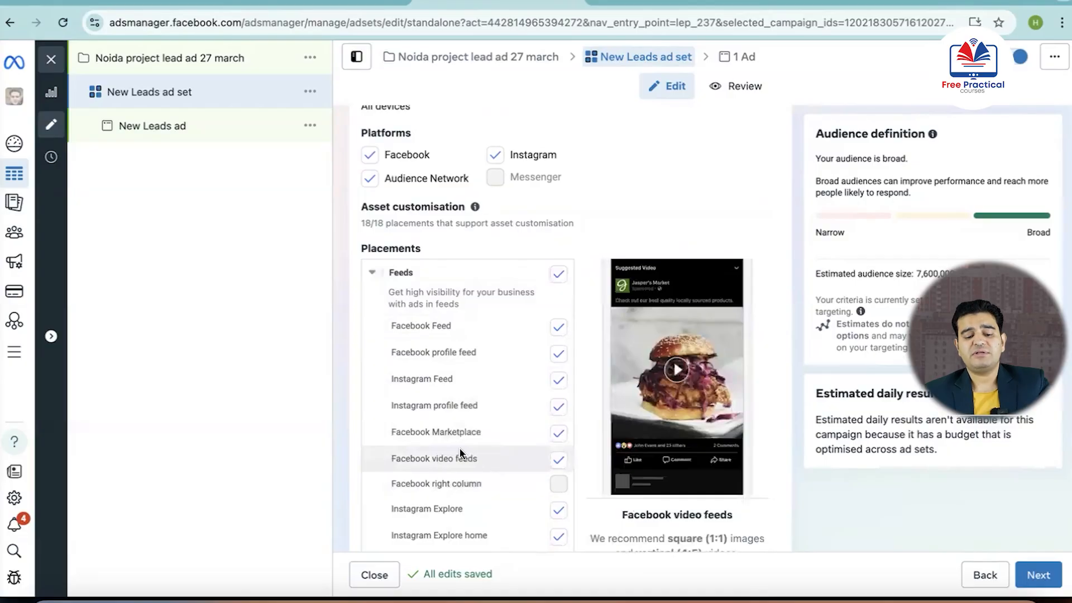
pyautogui.scroll(-3, 460, 452)
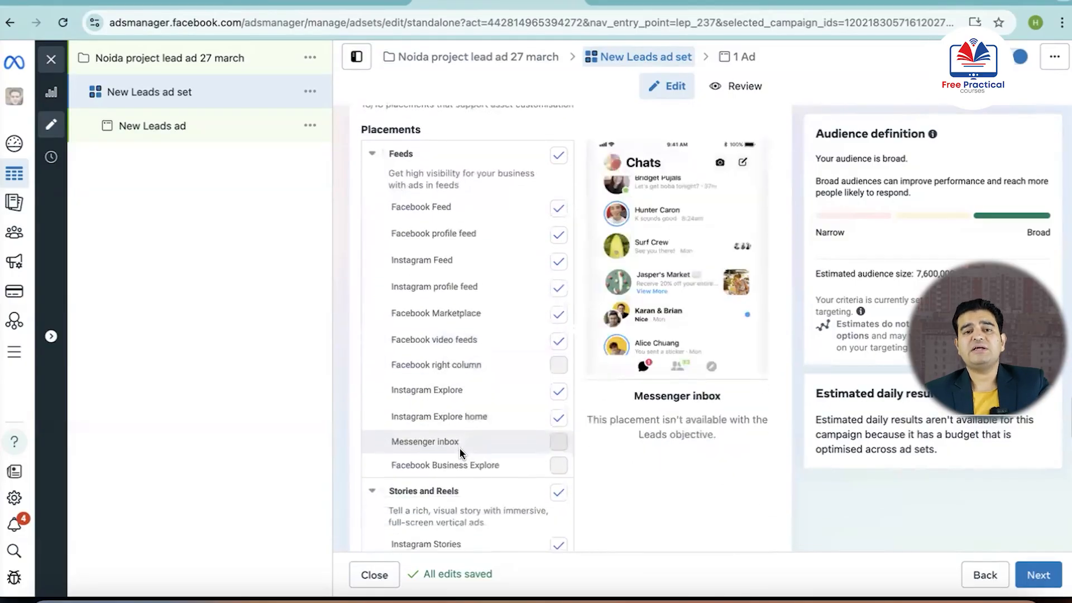
# Switch the ad set back to the recommended Advantage+ placements
pyautogui.scroll(5, 461, 452)
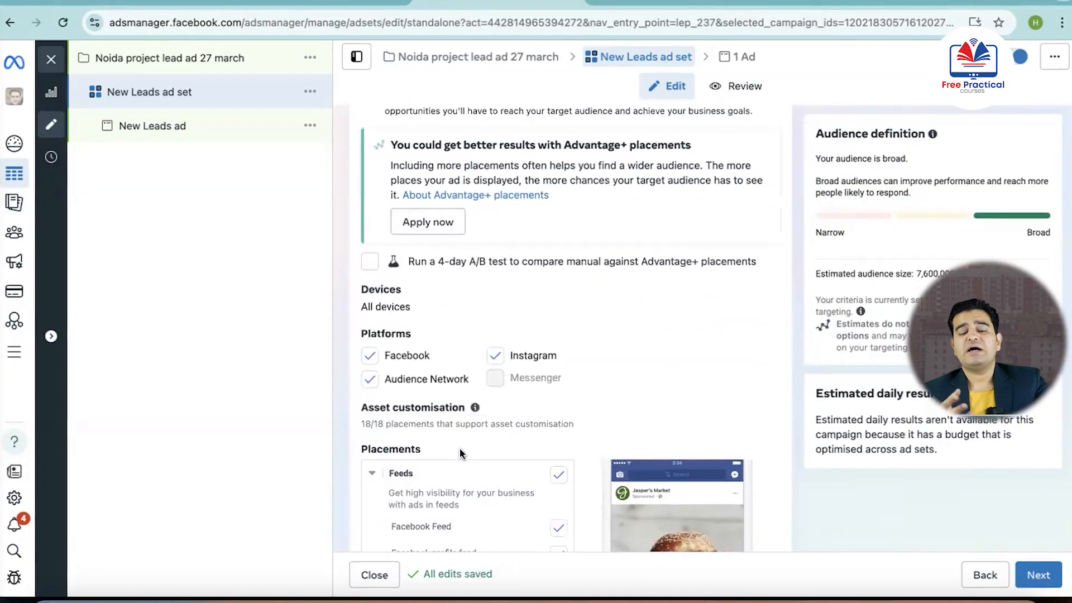
pyautogui.scroll(2, 460, 452)
pyautogui.scroll(2, 460, 452)
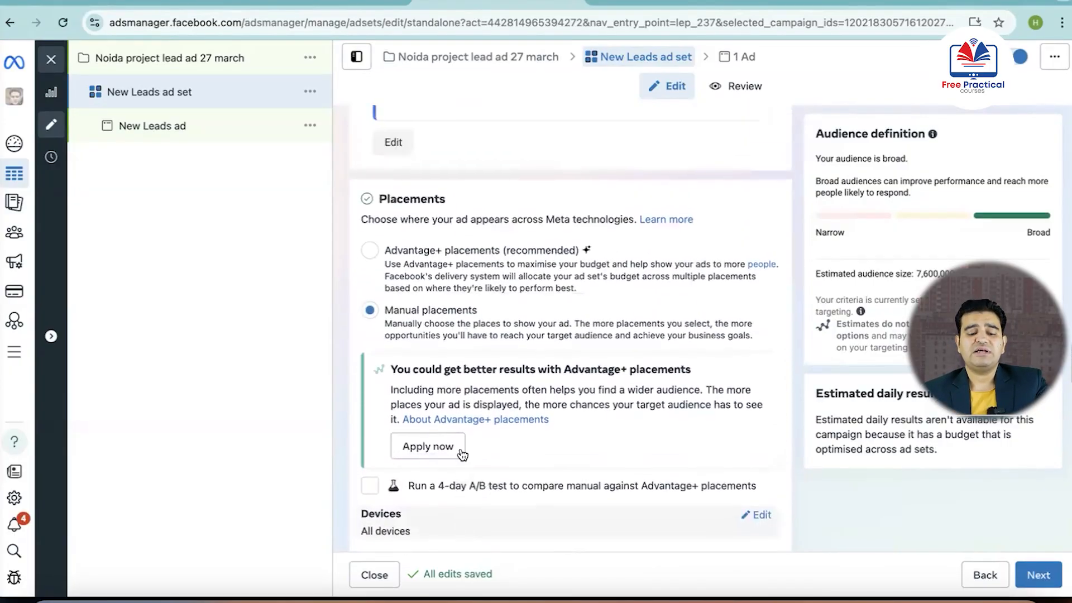
pyautogui.click(370, 267)
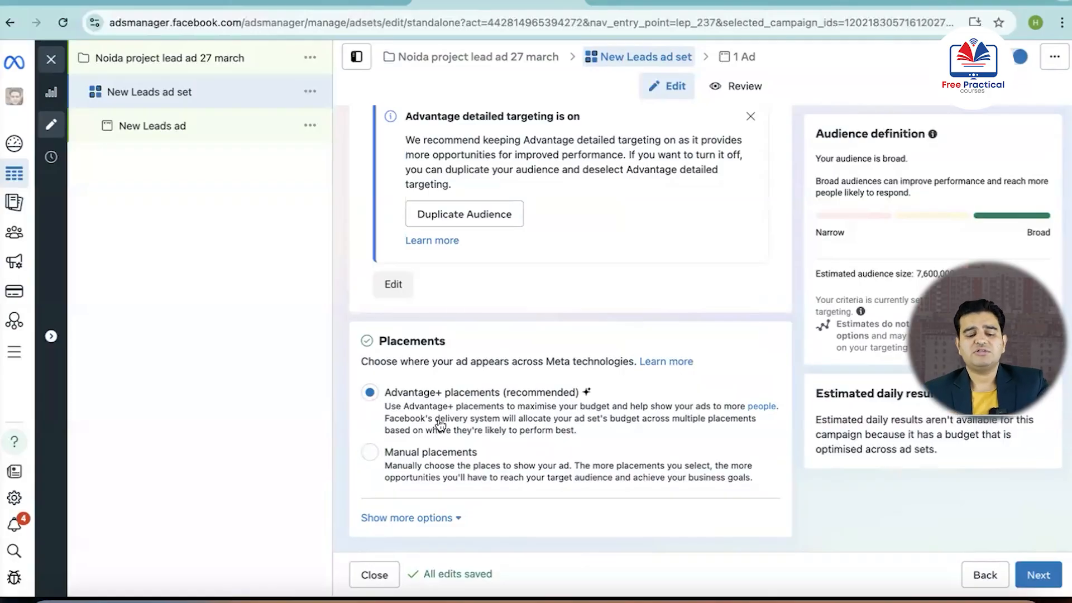
# Proceed to the ad level and name the ad "Realestate lead AD 1"
pyautogui.click(1037, 574)
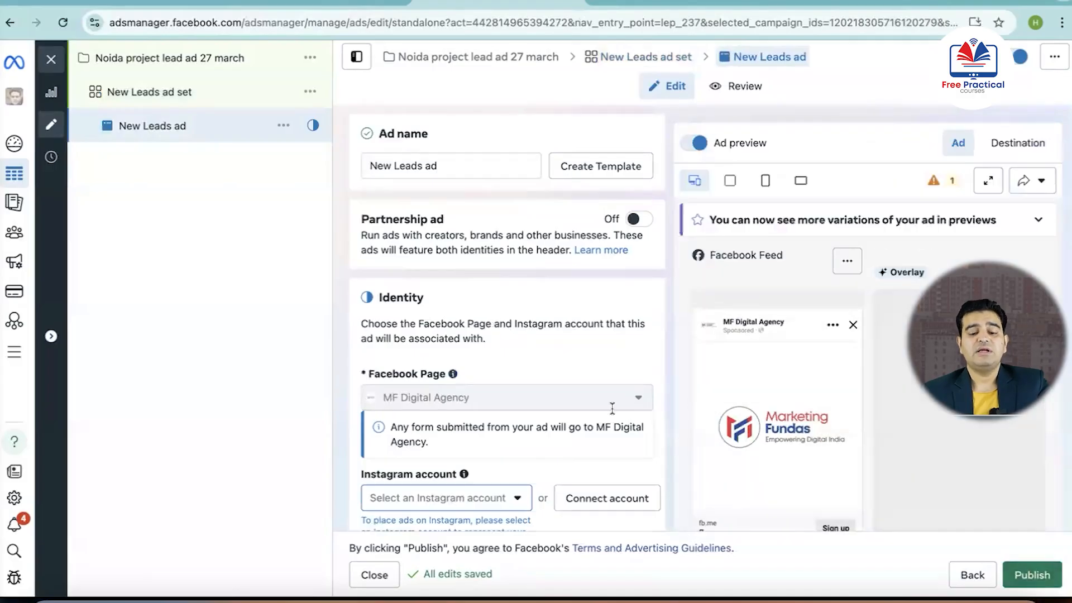
pyautogui.tripleClick(479, 163)
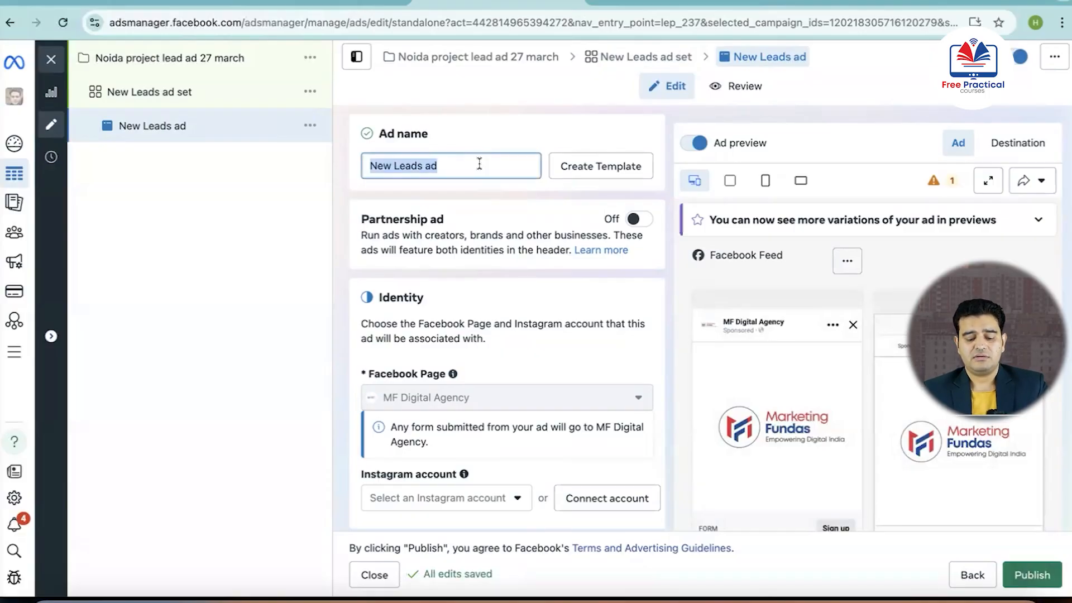
pyautogui.write('Re')
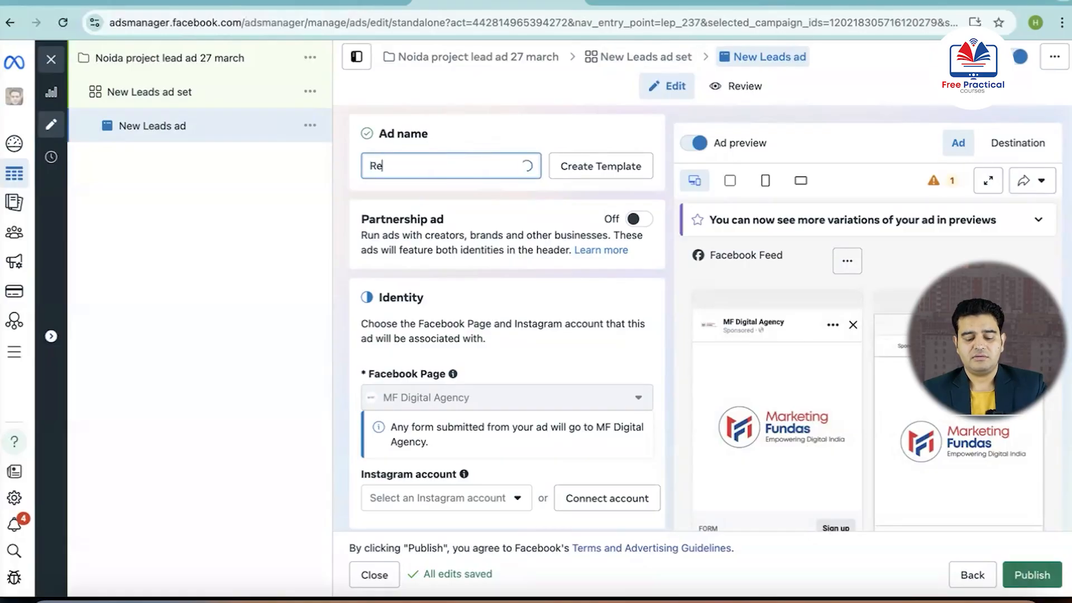
pyautogui.write('alesta')
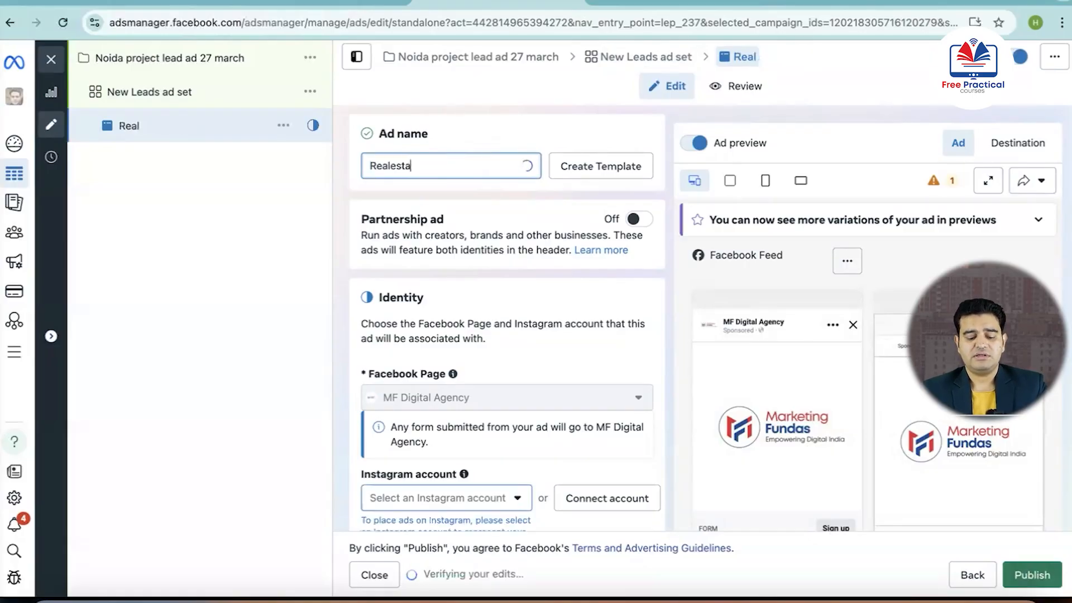
pyautogui.write('te lead ')
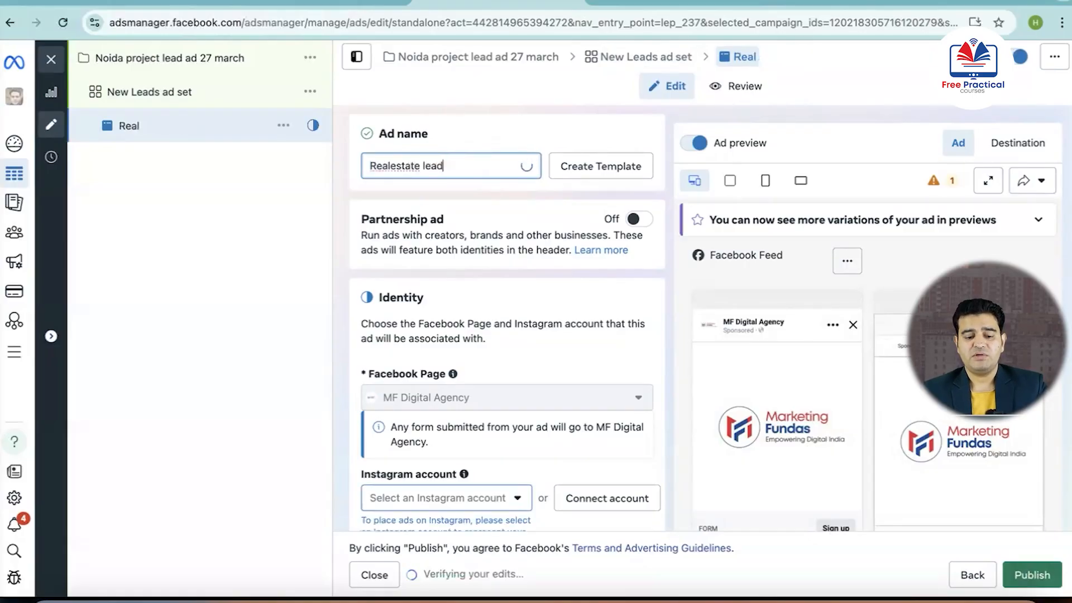
pyautogui.write('AD 1')
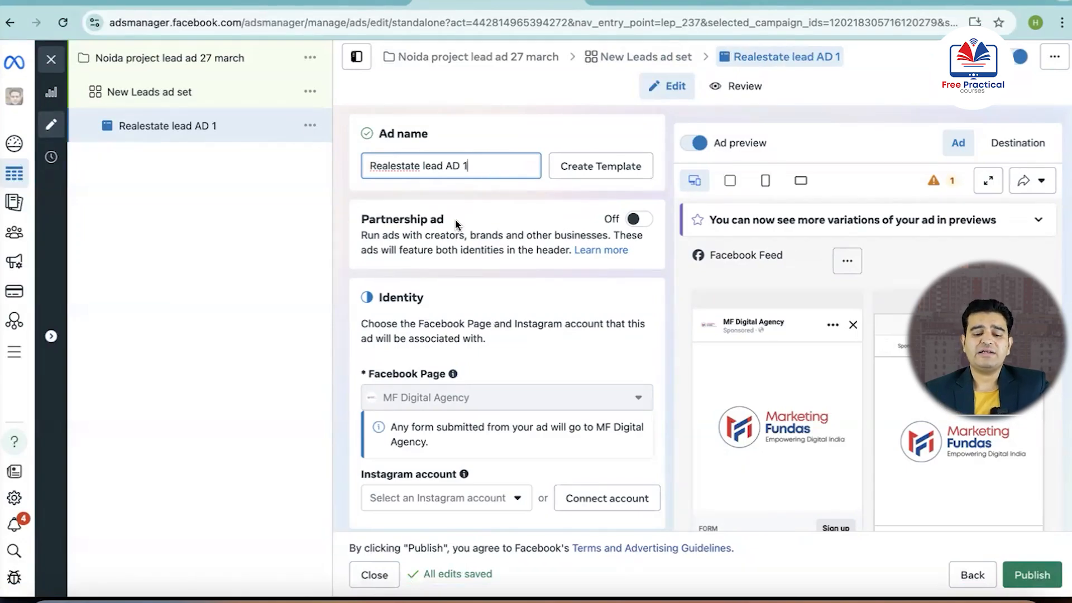
# Review the ad's partnership, identity and ad setup sections, including the Facebook Page and the available Instagram account choices
pyautogui.scroll(-3, 455, 223)
pyautogui.scroll(3, 454, 218)
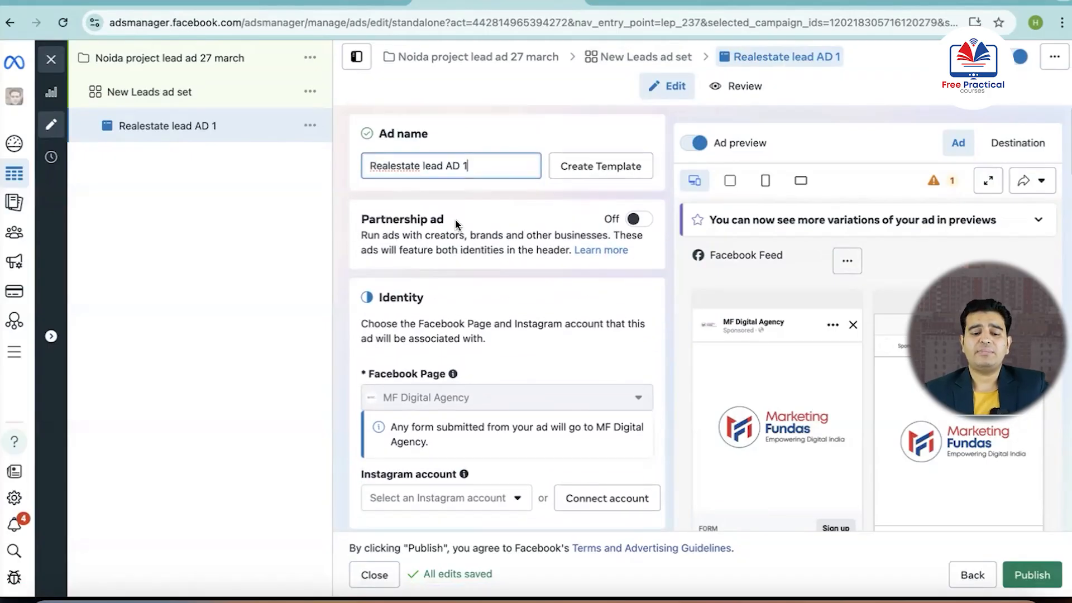
pyautogui.scroll(-1, 454, 219)
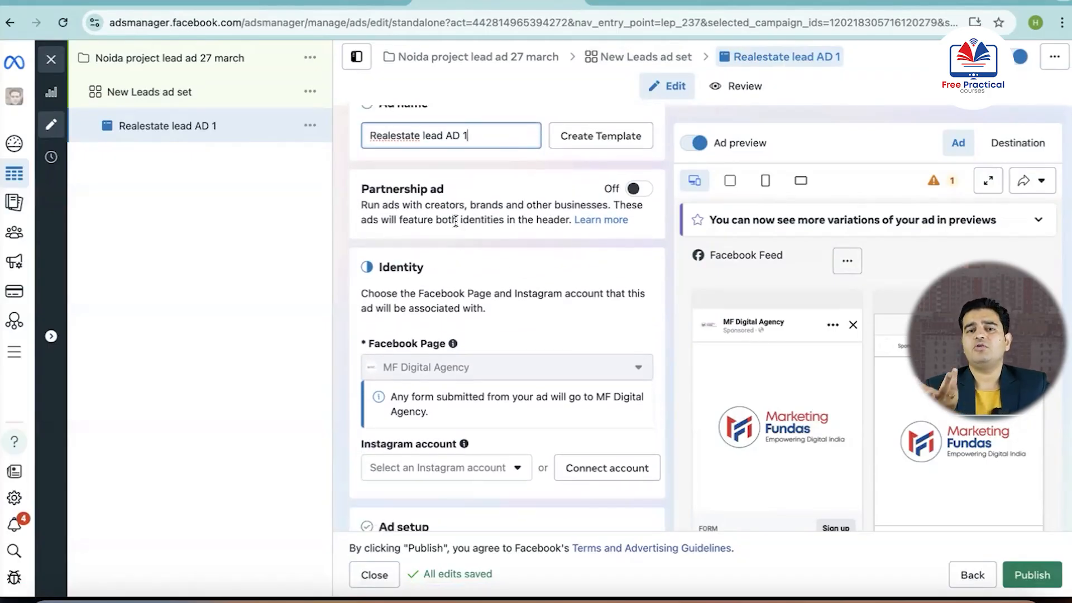
pyautogui.scroll(-3, 440, 329)
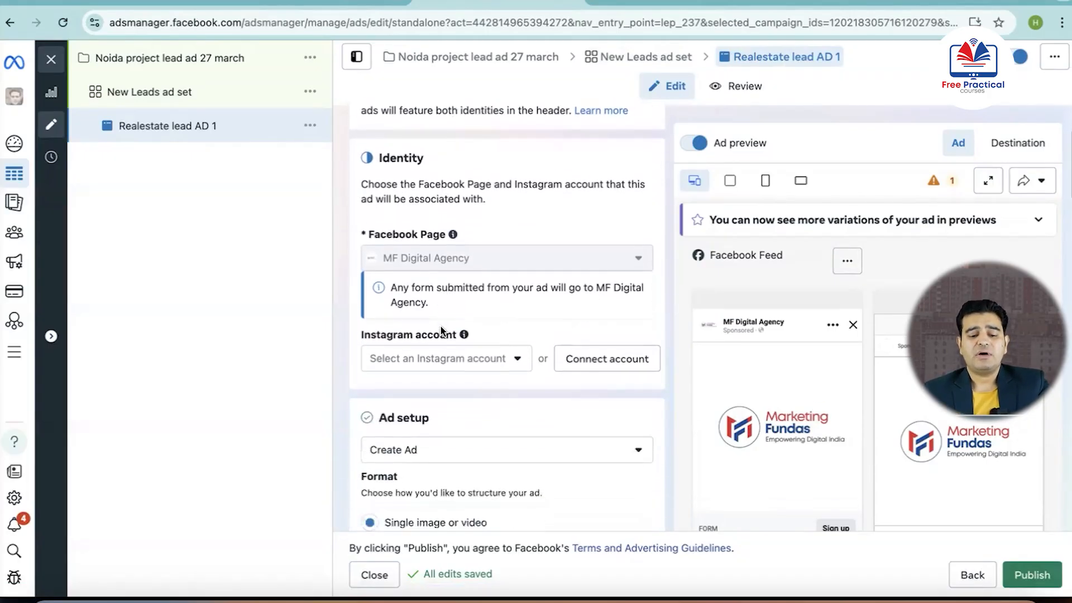
pyautogui.scroll(-3, 441, 330)
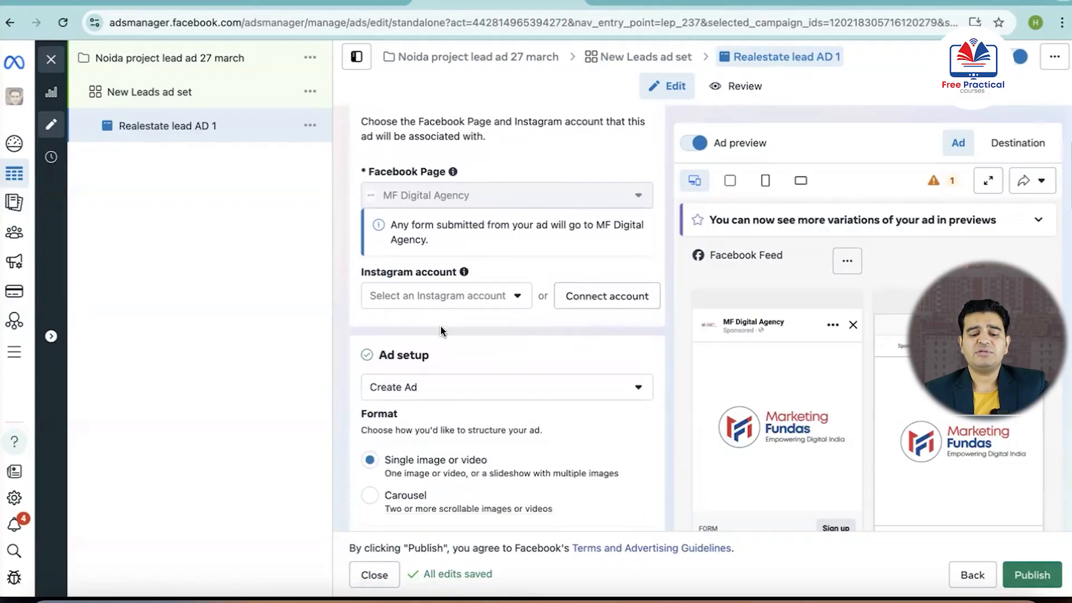
pyautogui.scroll(1, 497, 279)
pyautogui.scroll(1, 497, 277)
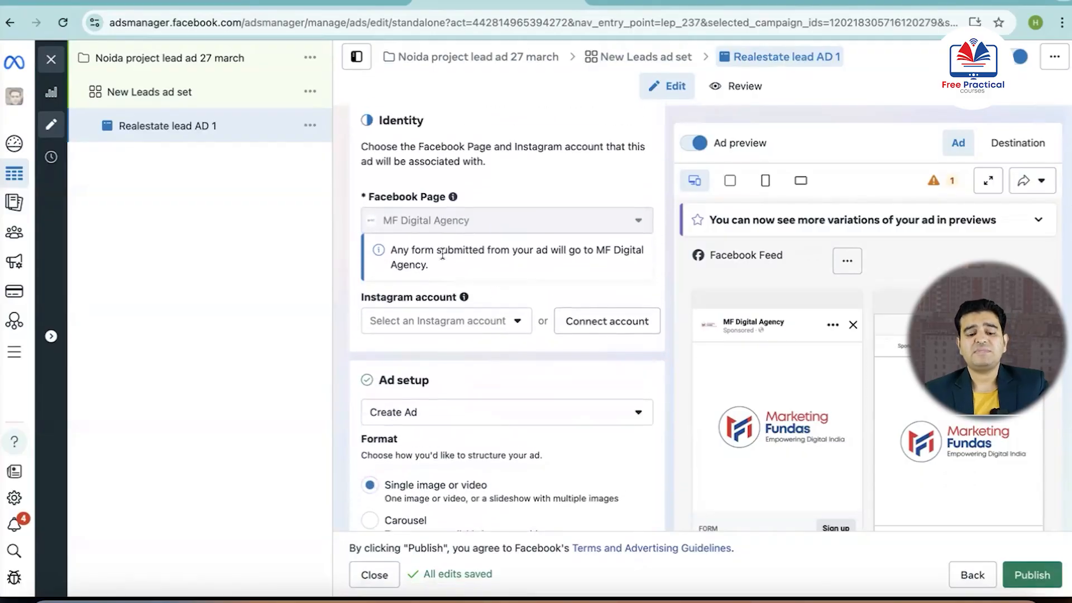
pyautogui.moveTo(445, 226)
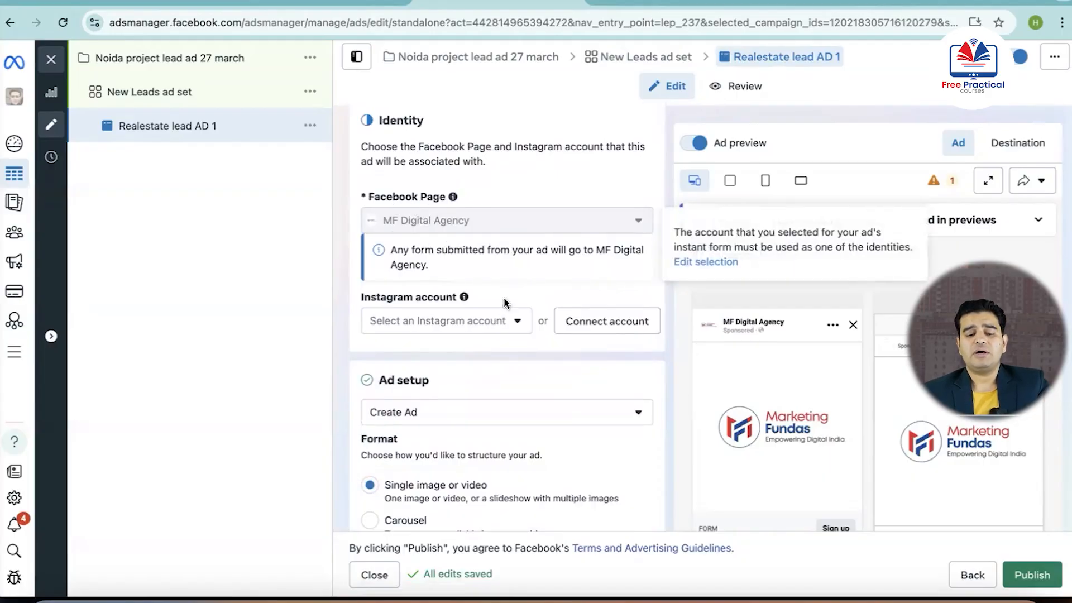
pyautogui.click(518, 324)
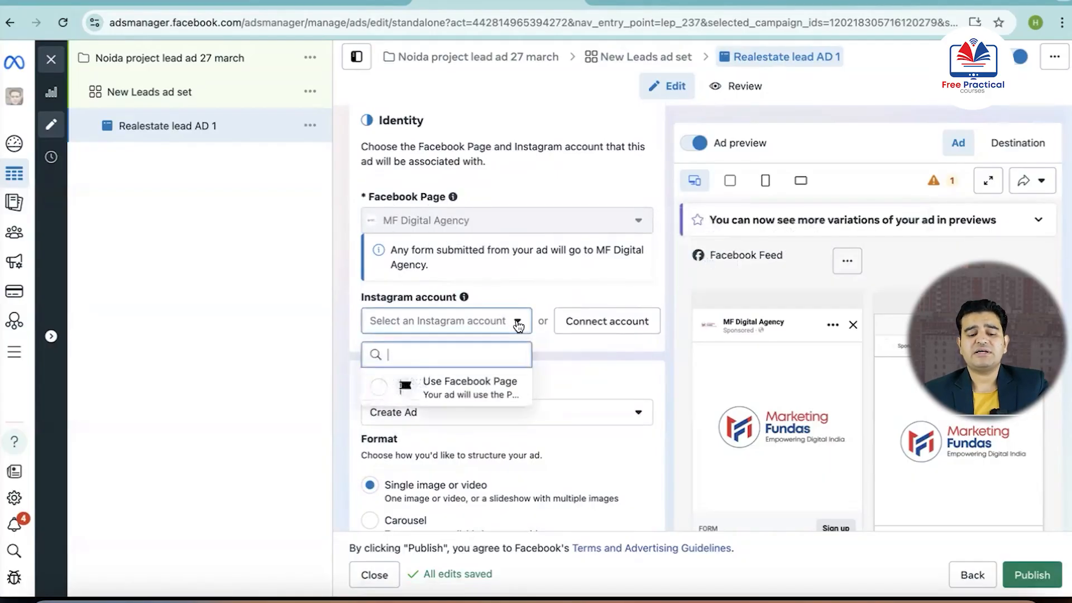
pyautogui.click(509, 322)
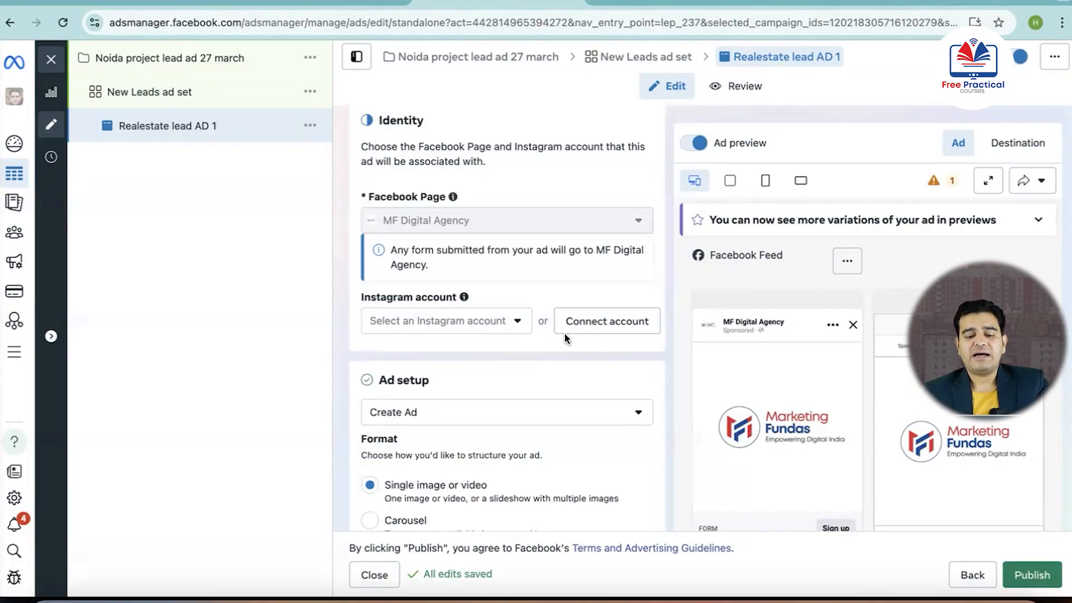
# Start connecting the MF Digital Agency Page to Instagram, then exit at the Instagram message settings without connecting
pyautogui.click(602, 329)
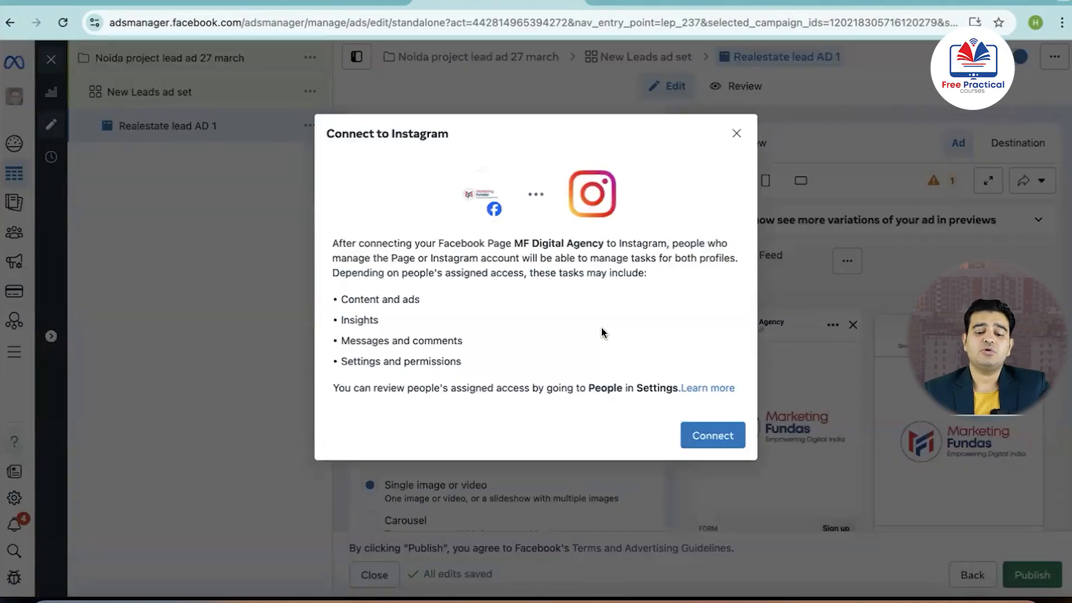
pyautogui.click(710, 435)
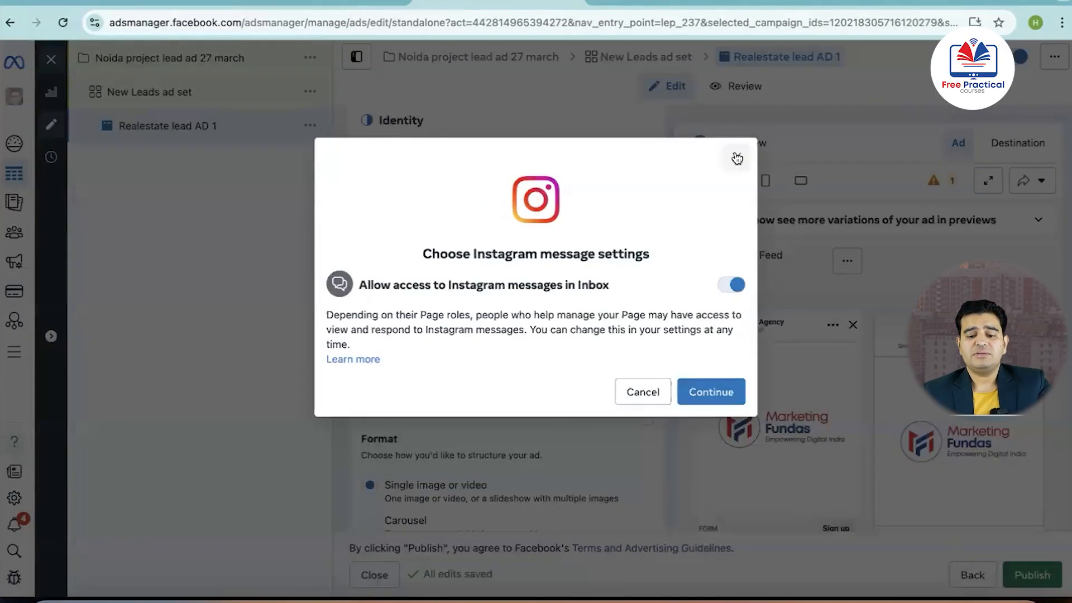
pyautogui.click(734, 155)
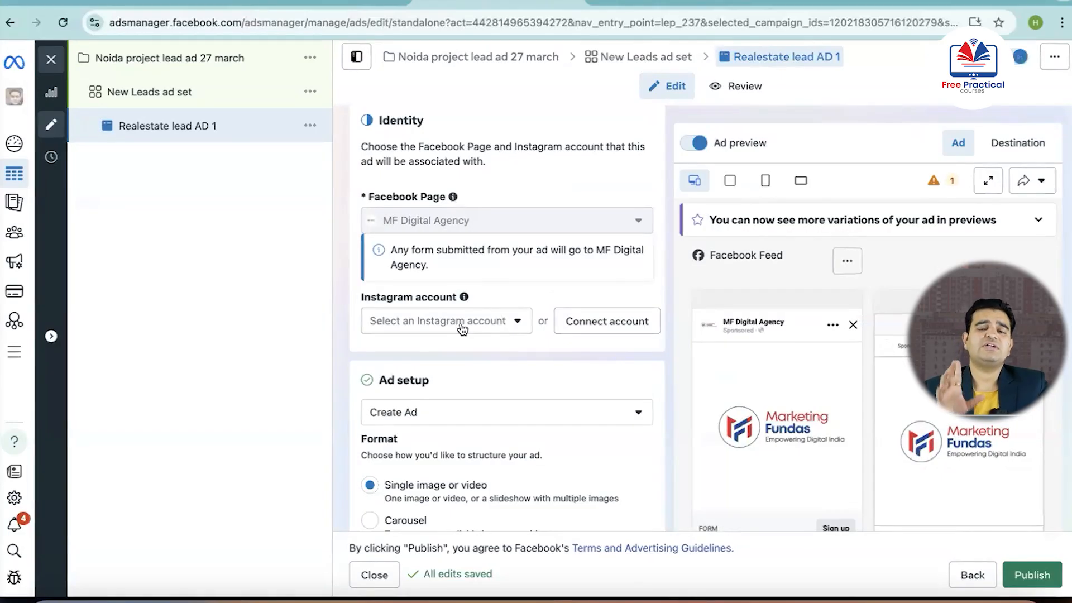
pyautogui.scroll(-4, 461, 326)
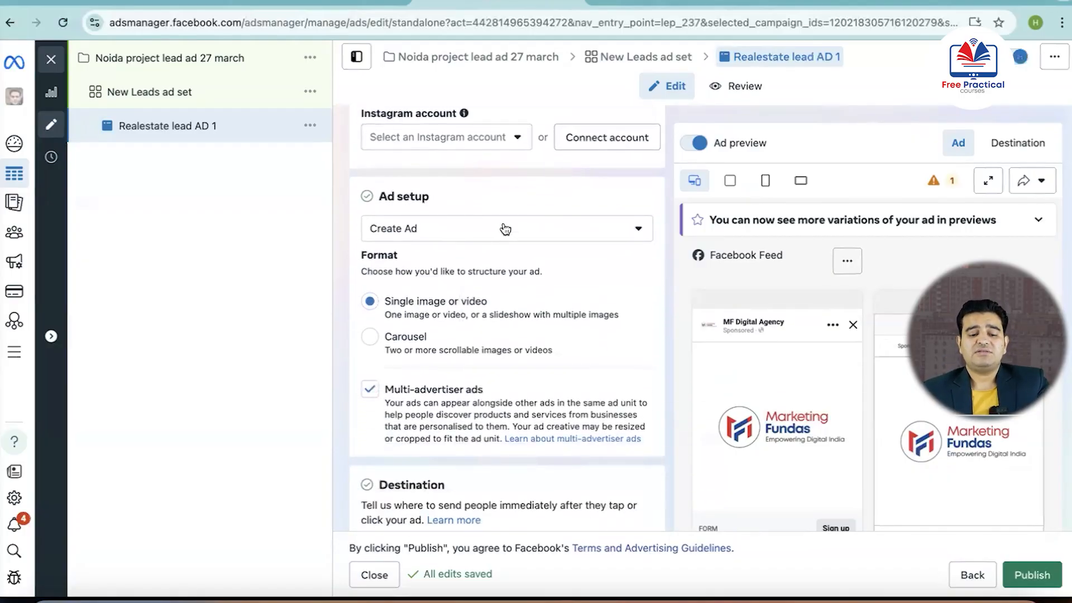
# Edit the ad creative's media and upload the 1080 x 1080 book-flat image 5045271b-e2e3-4...277.jpeg from the Downloads folder
pyautogui.scroll(-1, 504, 230)
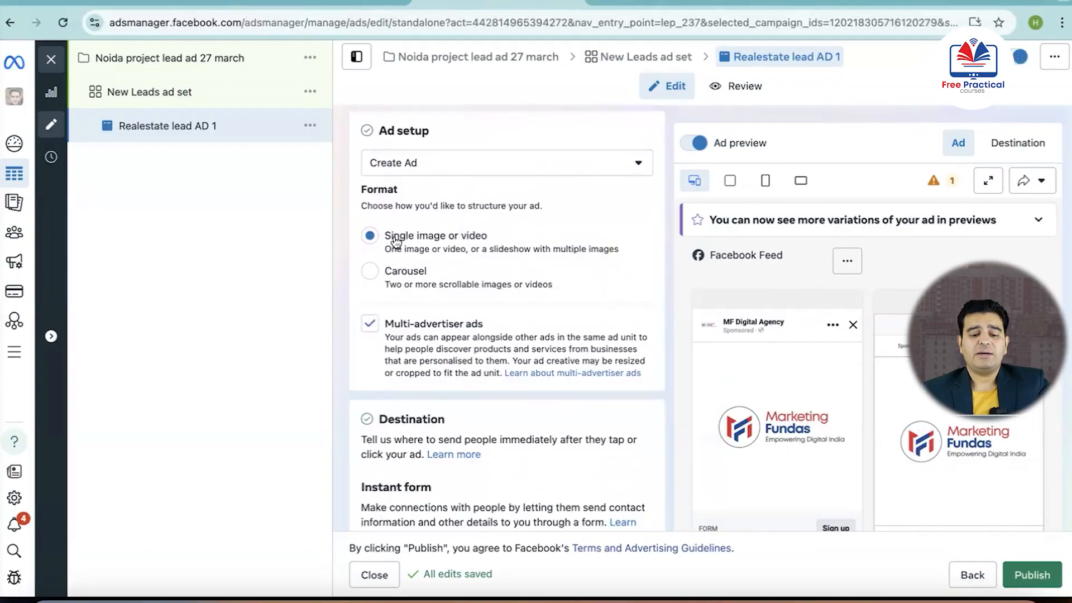
pyautogui.scroll(-1, 430, 254)
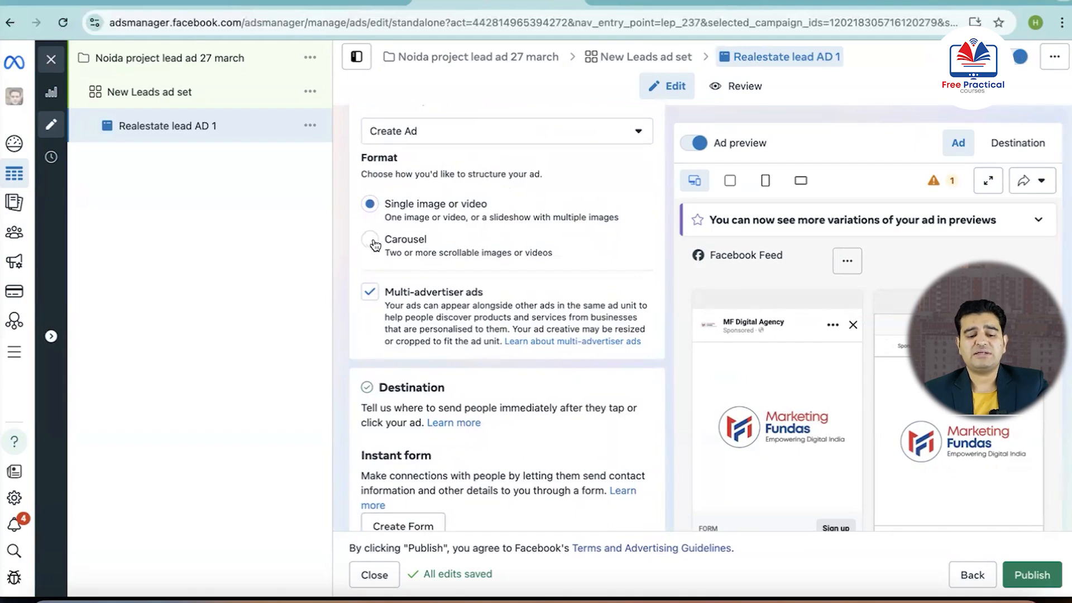
pyautogui.scroll(-5, 421, 256)
pyautogui.scroll(3, 423, 257)
pyautogui.scroll(-10, 423, 256)
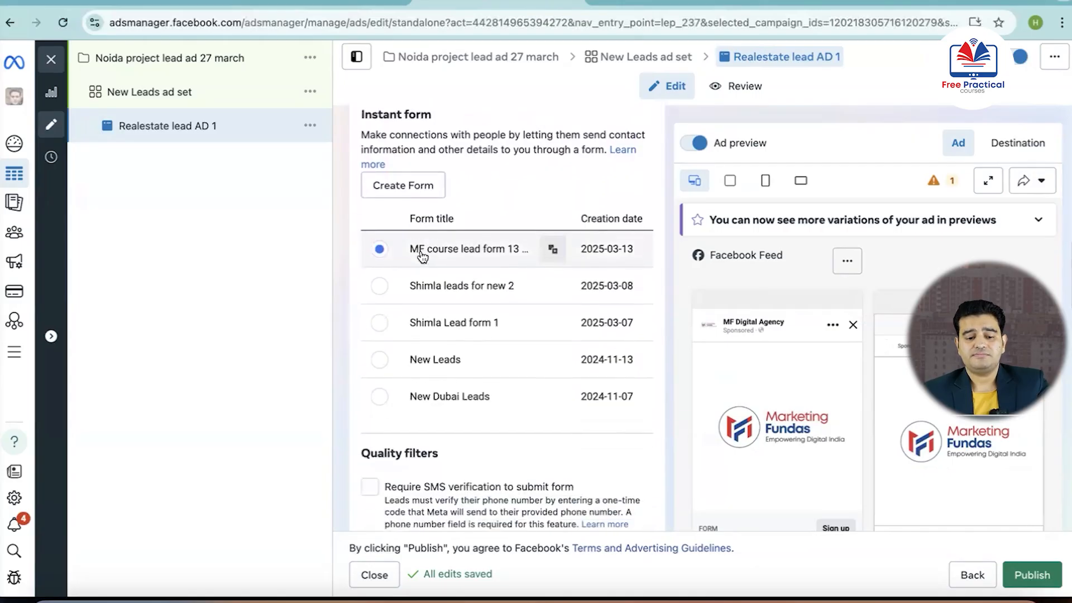
pyautogui.scroll(-16, 422, 256)
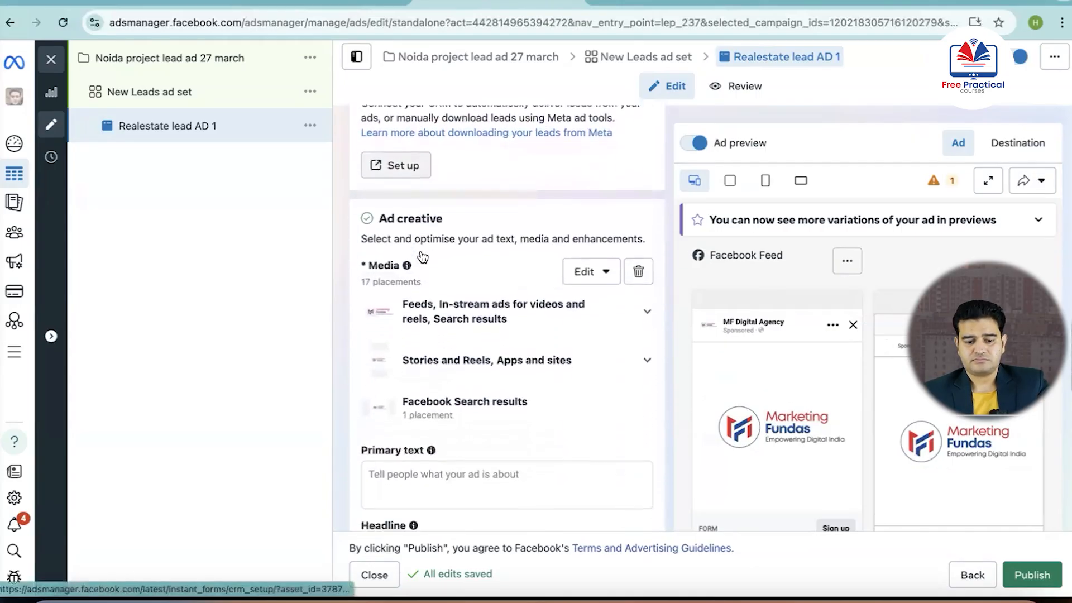
pyautogui.scroll(-2, 422, 256)
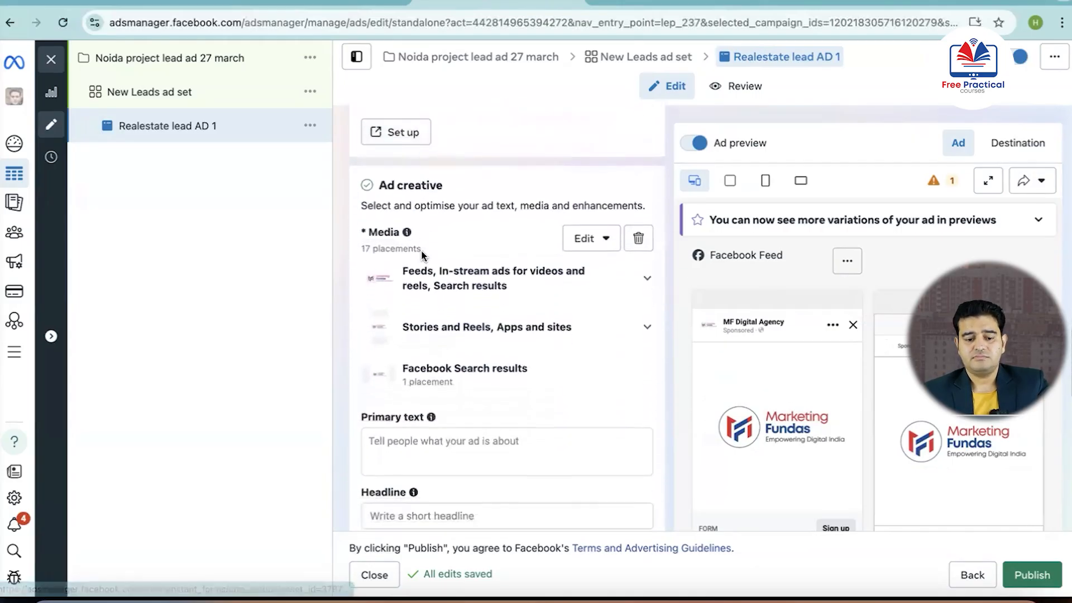
pyautogui.click(599, 226)
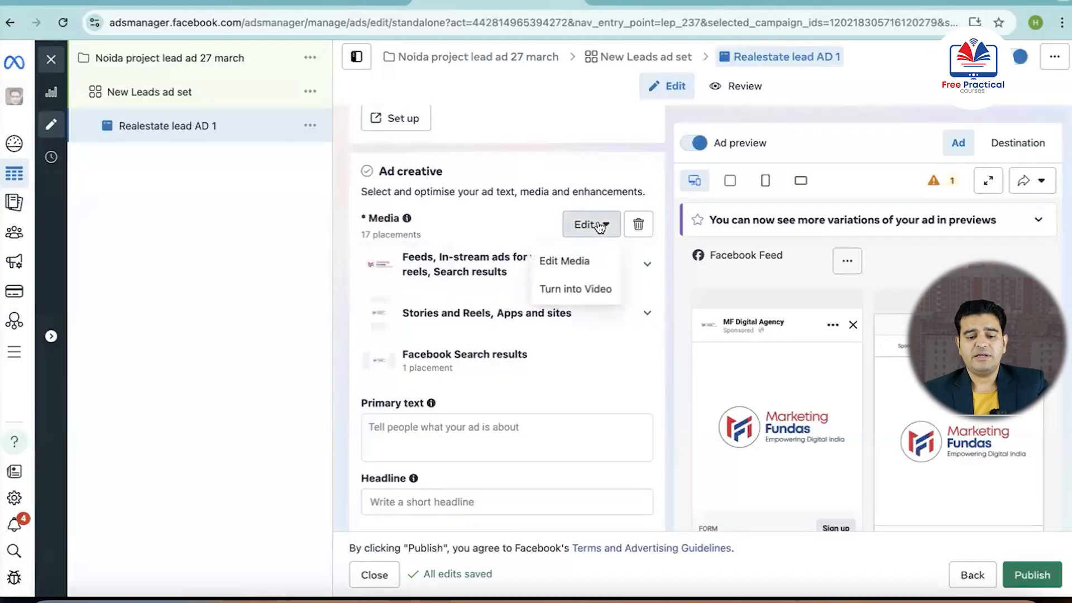
pyautogui.click(576, 268)
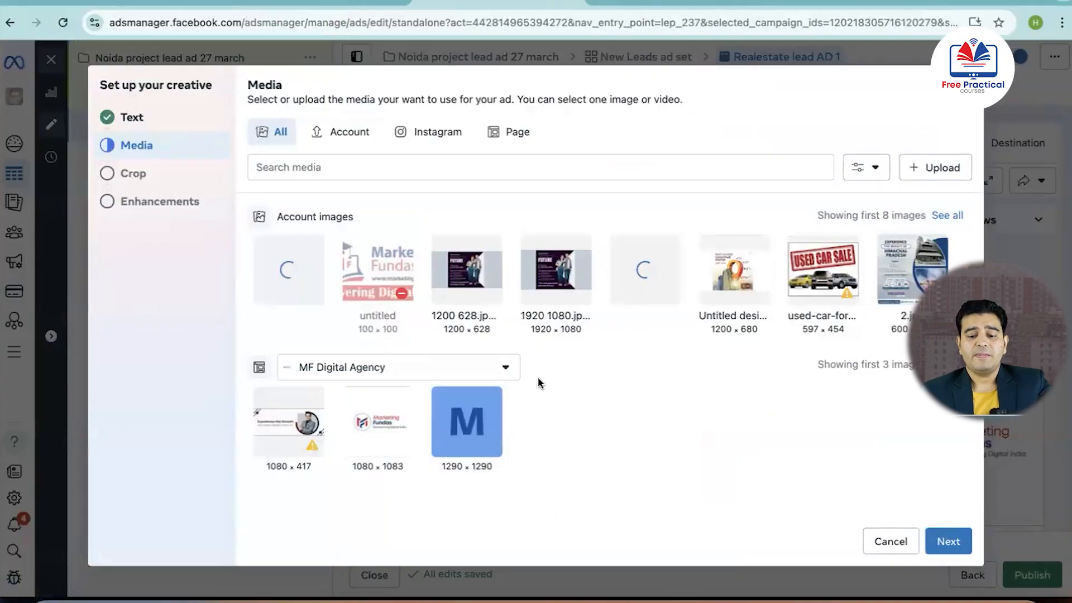
pyautogui.click(941, 167)
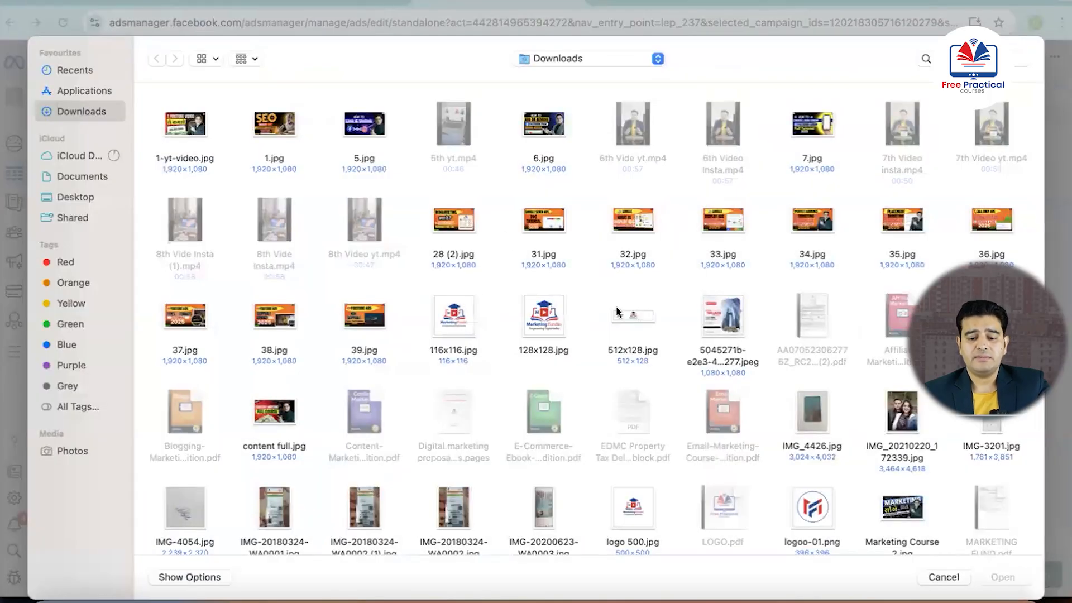
pyautogui.click(714, 312)
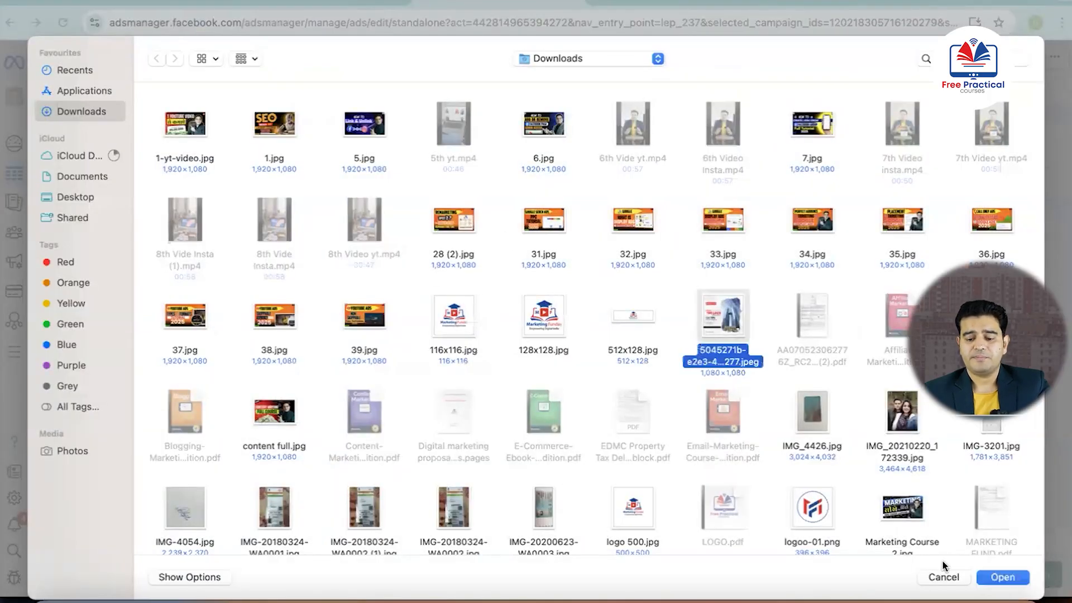
pyautogui.click(997, 577)
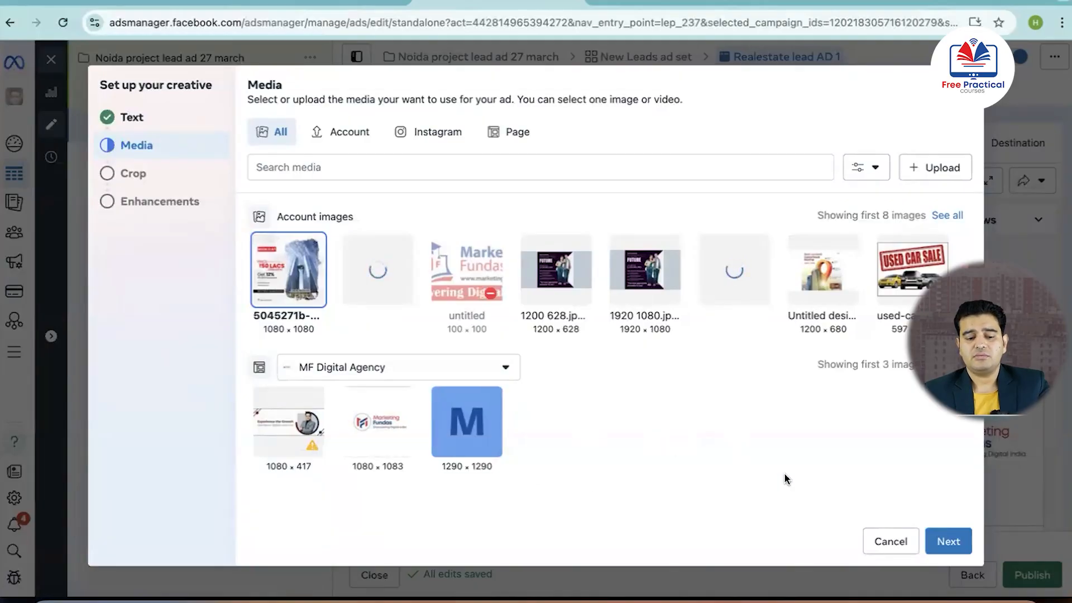
# Accept the original crops with flexible media enabled, leave image animation off, and finish the creative setup
pyautogui.click(956, 545)
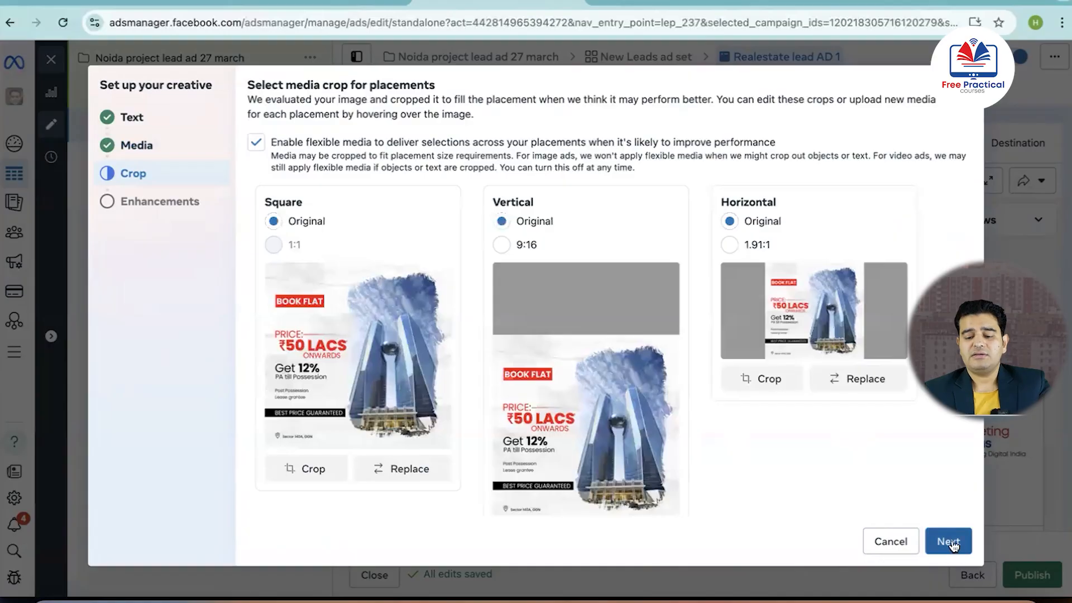
pyautogui.click(951, 543)
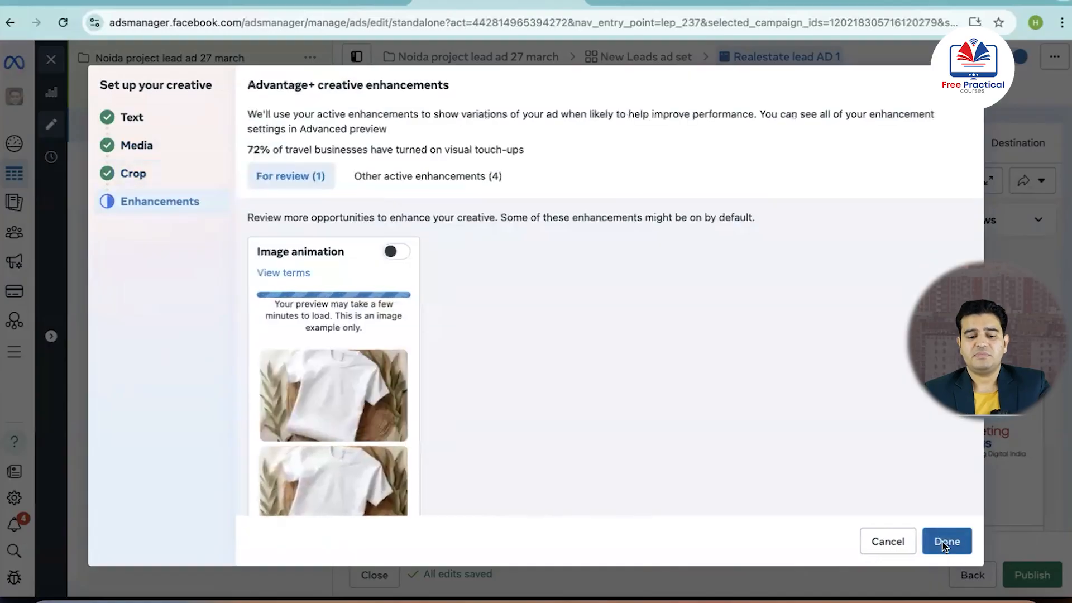
pyautogui.click(946, 542)
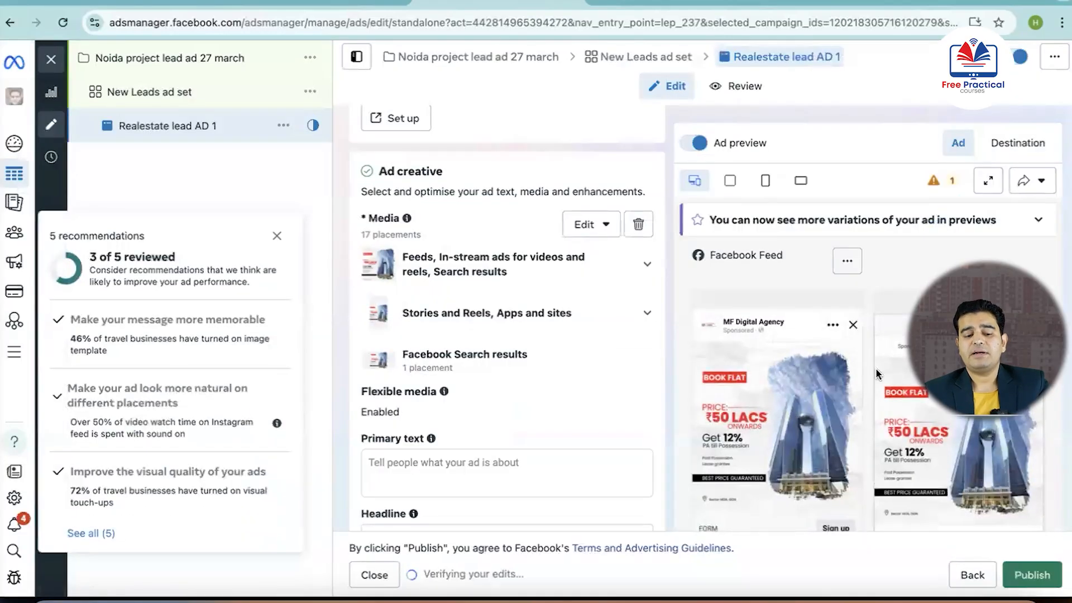
# Copy the three Primary Text lines from the "Real Esate Meta Ads" Google Doc into the ad's primary text in Ads Manager
pyautogui.scroll(3, 552, 327)
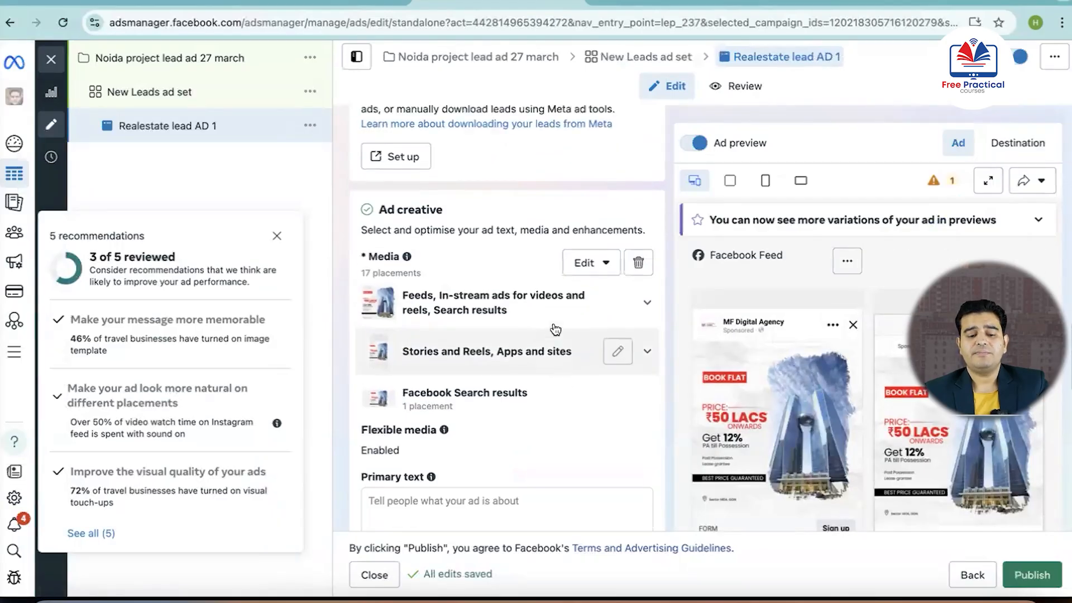
pyautogui.scroll(-5, 553, 323)
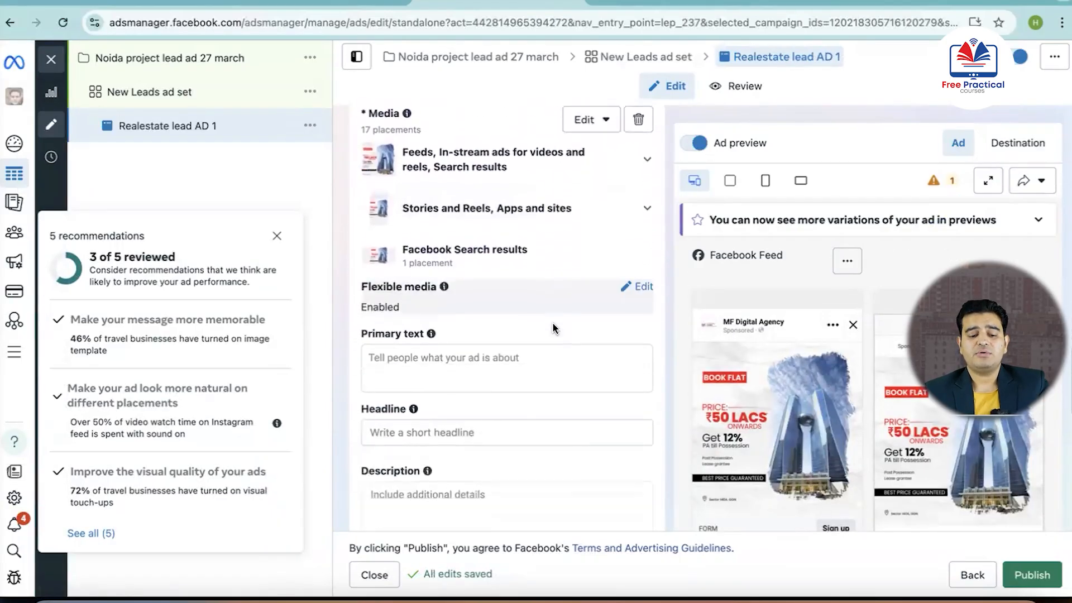
pyautogui.click(504, 343)
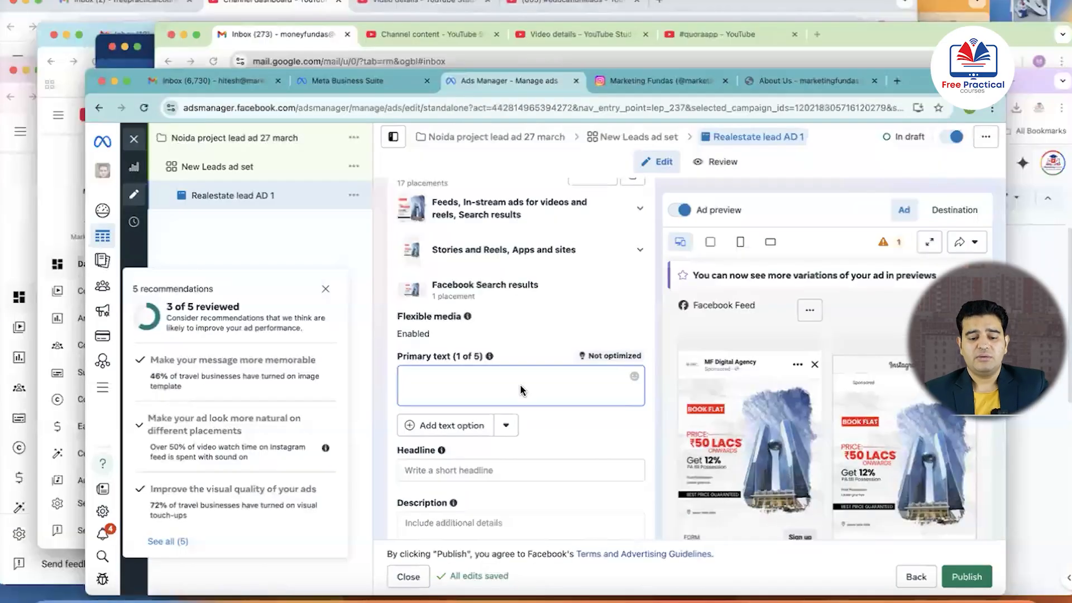
pyautogui.hotkey('ctrl', 'Up')
pyautogui.click(816, 517)
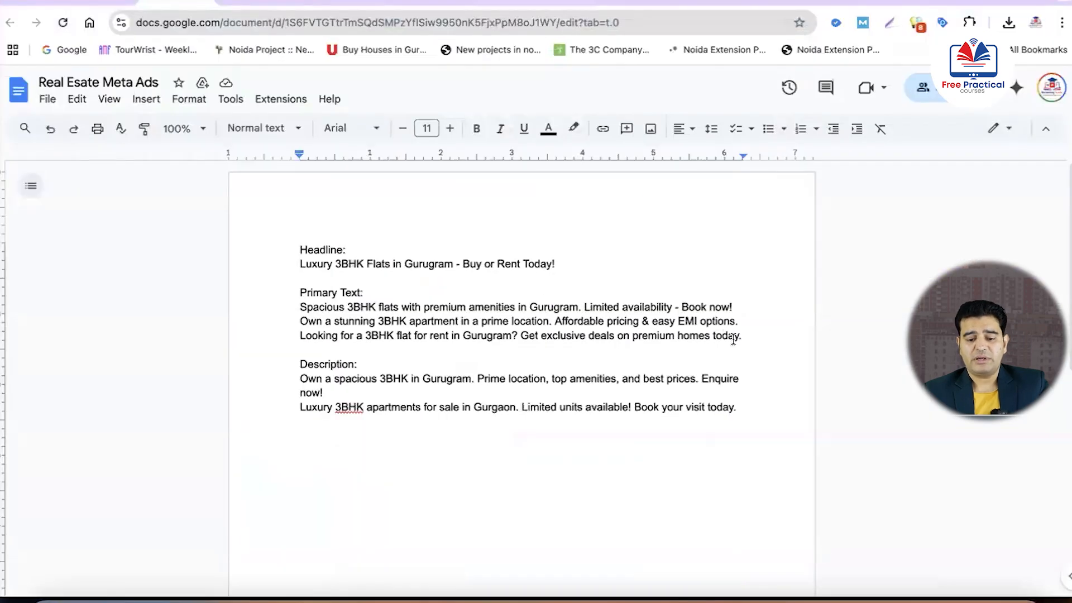
pyautogui.moveTo(739, 337); pyautogui.dragTo(300, 308)
pyautogui.press('super+c')
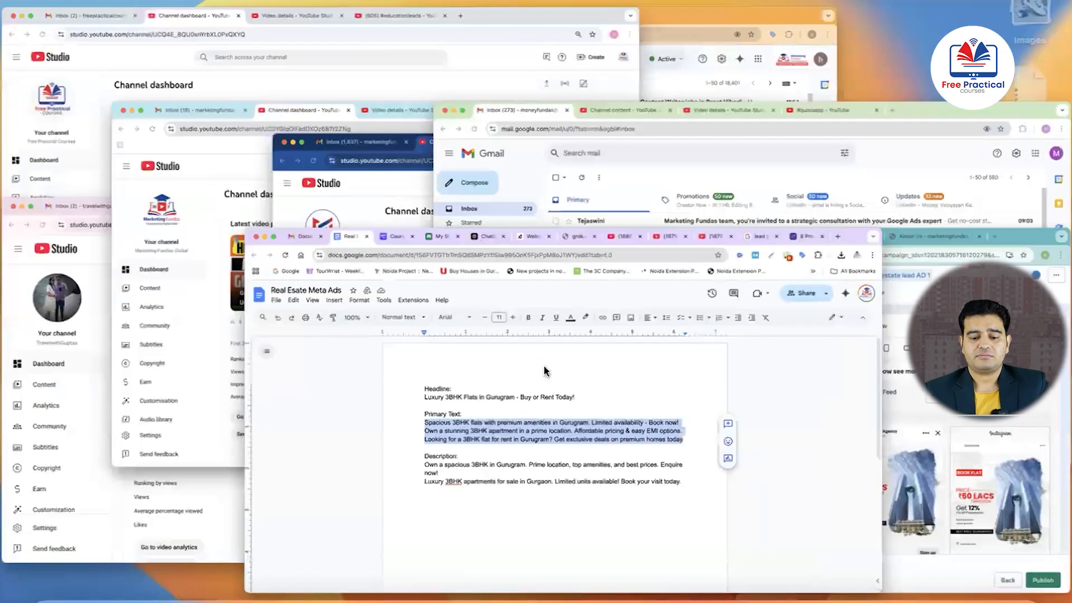
pyautogui.hotkey('ctrl', 'Up')
pyautogui.click(852, 514)
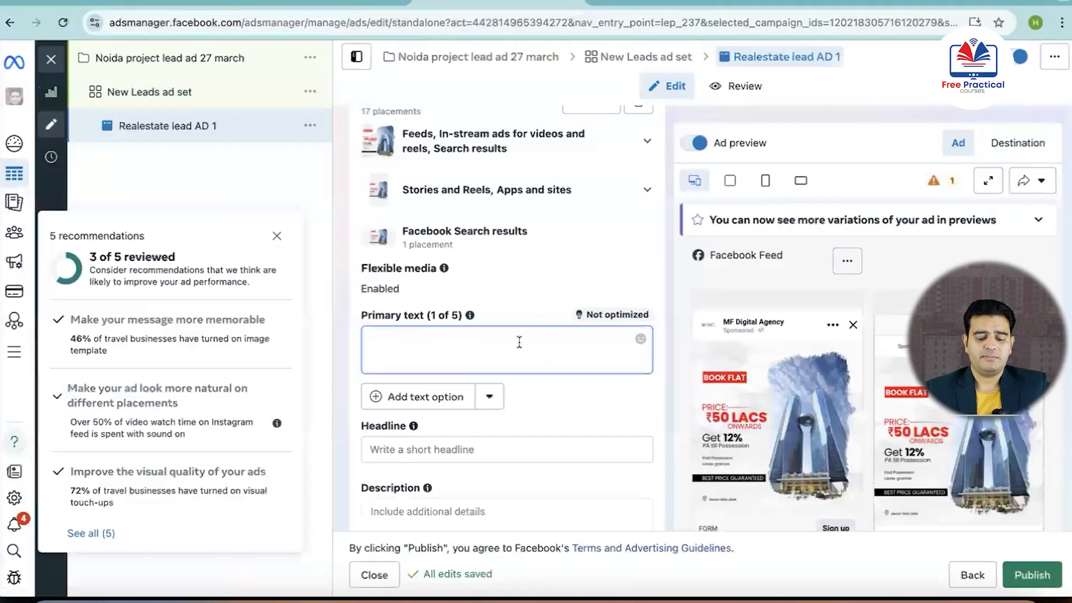
pyautogui.press('super+v')
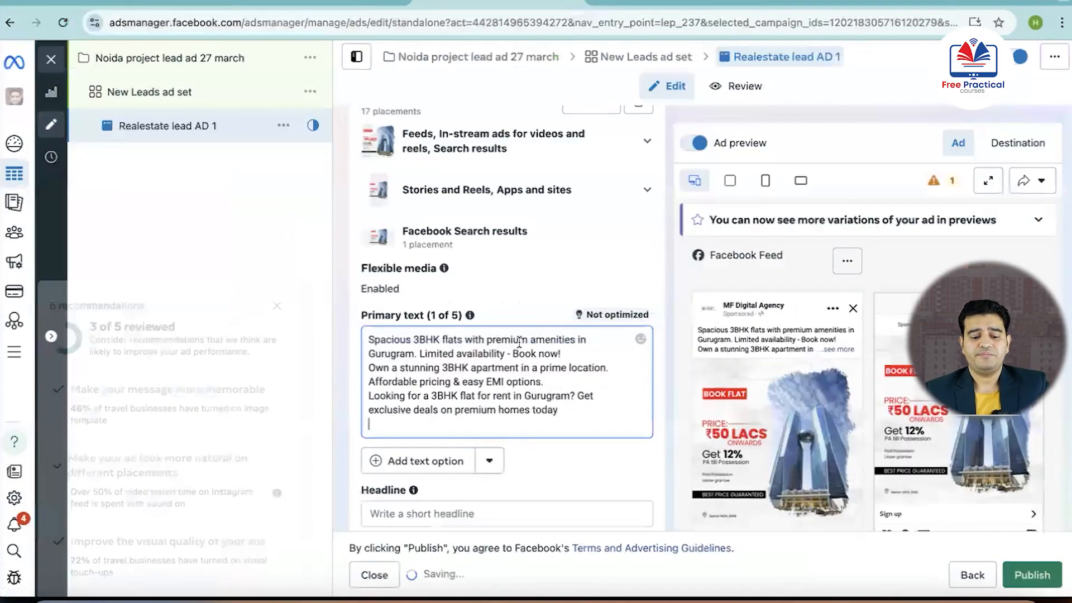
# Copy "Luxury 3BHK Flats in Gurugram - Buy or Rent Today!" from the Google Doc into the ad's headline in Ads Manager
pyautogui.scroll(-5, 518, 339)
pyautogui.click(481, 370)
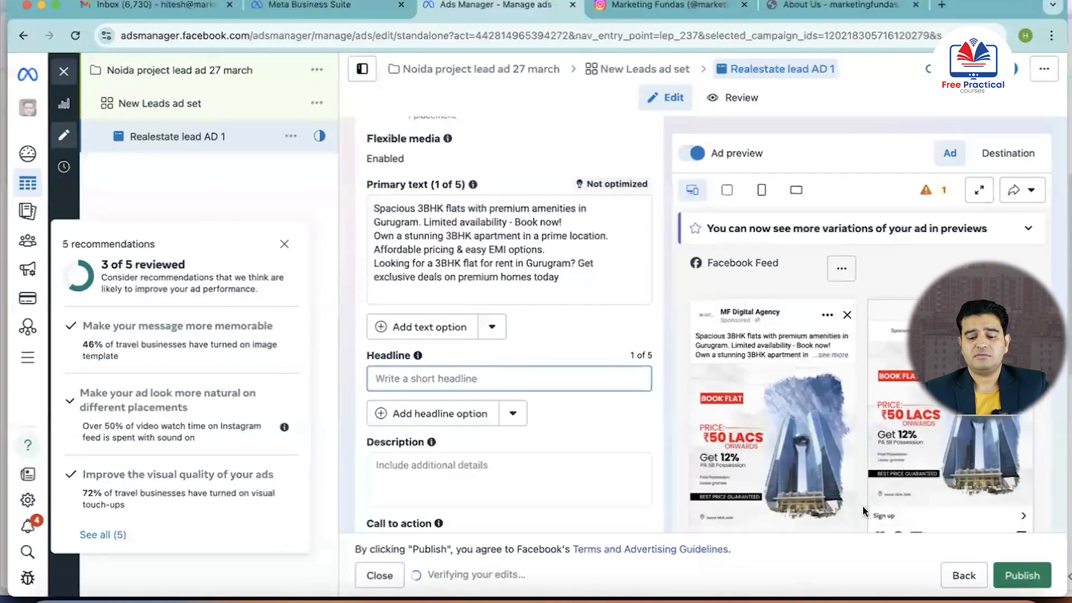
pyautogui.hotkey('ctrl', 'Up')
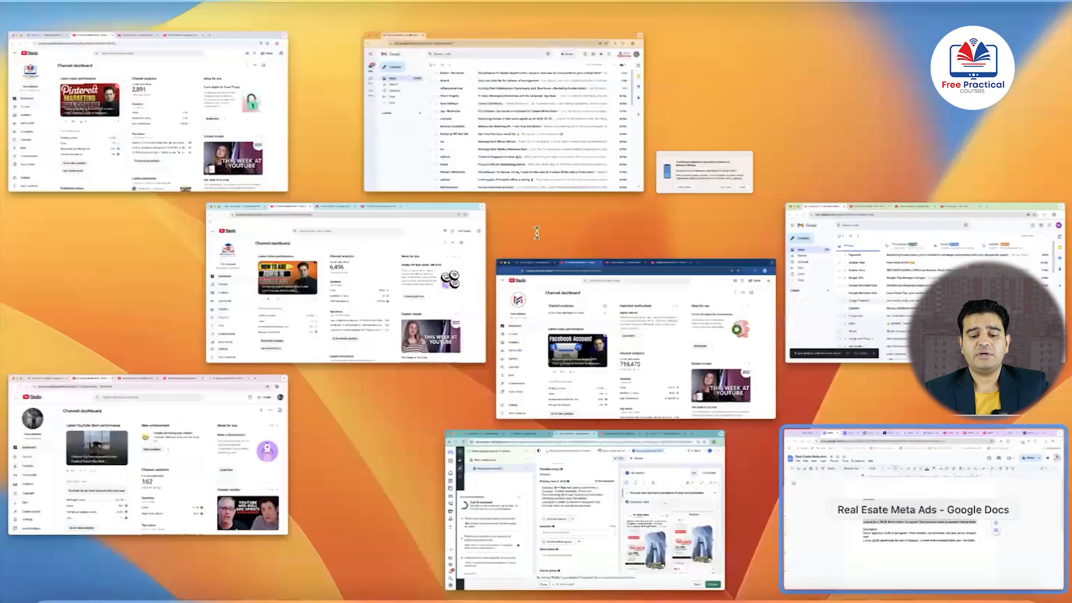
pyautogui.click(923, 509)
pyautogui.moveTo(555, 263); pyautogui.dragTo(302, 264)
pyautogui.press('super+c')
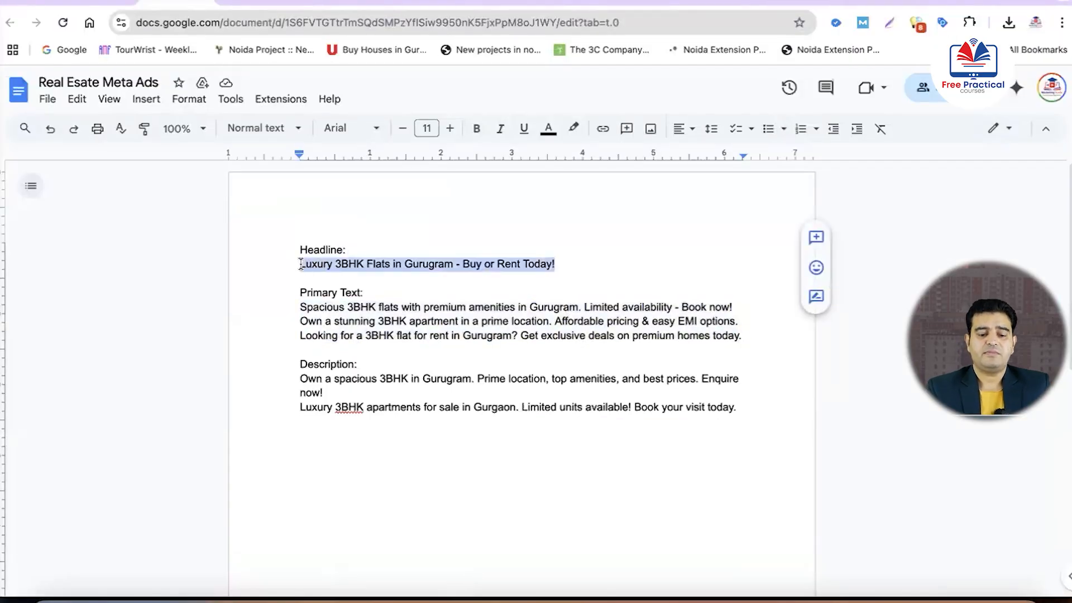
pyautogui.hotkey('ctrl', 'Up')
pyautogui.click(820, 546)
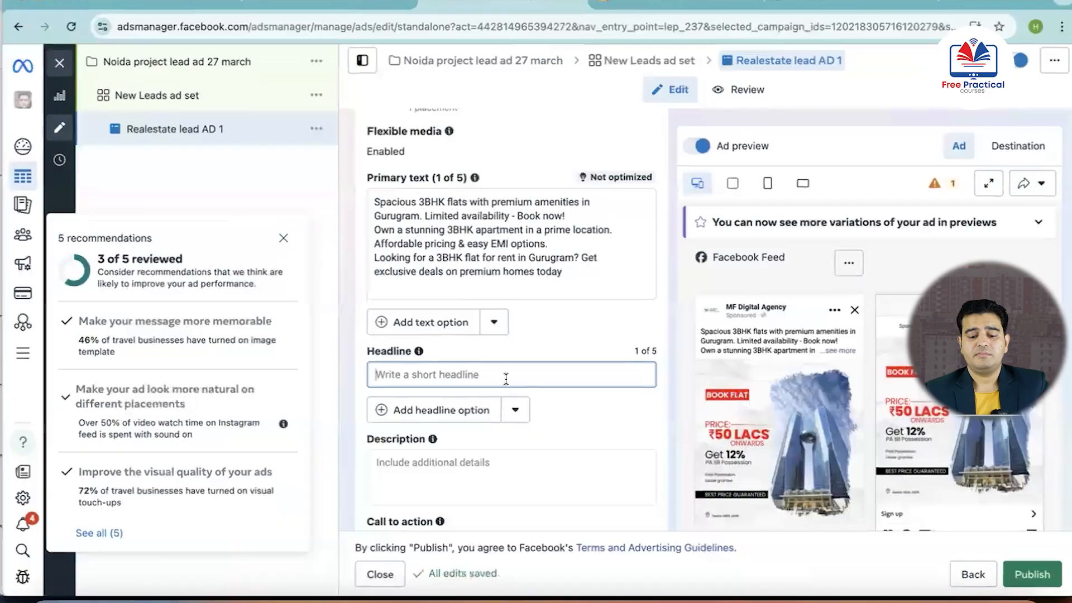
pyautogui.press('super+v')
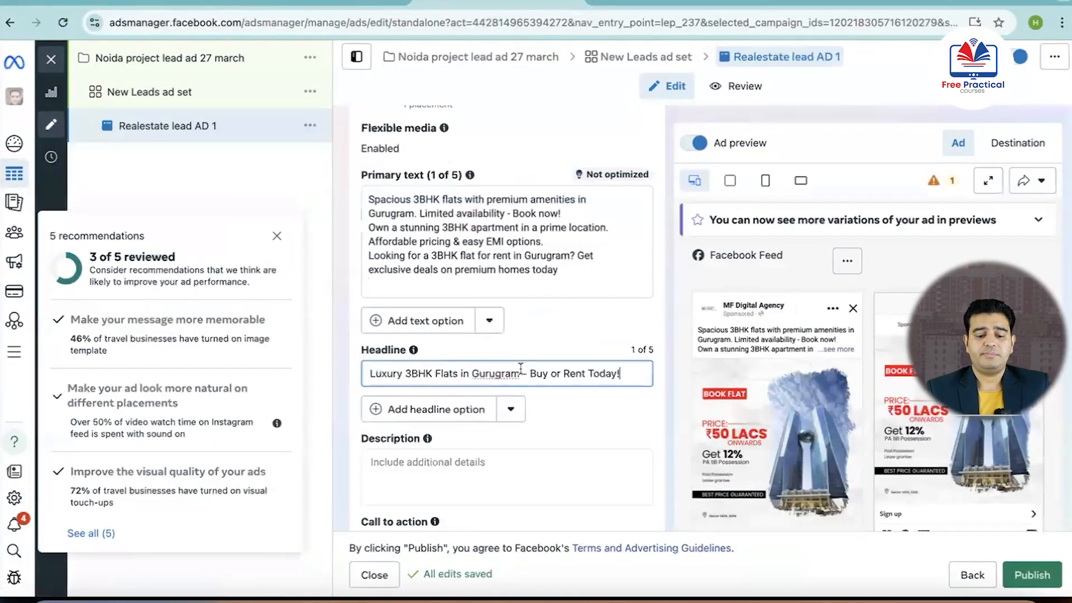
# Copy the two Description sentences about 3BHK homes from the Google Doc into the ad's description in Ads Manager
pyautogui.scroll(-3, 520, 368)
pyautogui.click(486, 363)
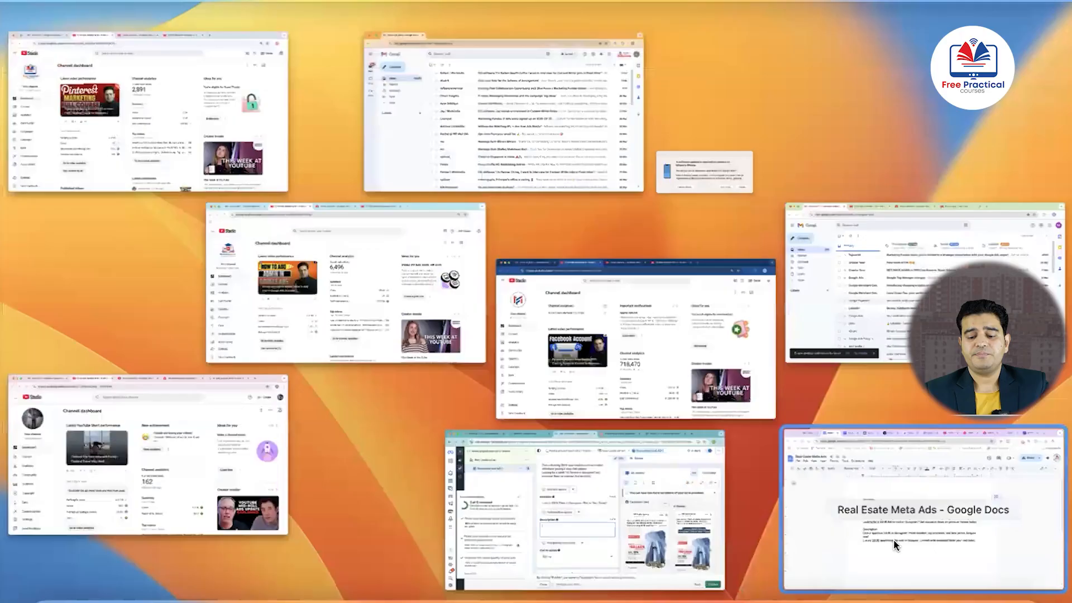
pyautogui.click(894, 540)
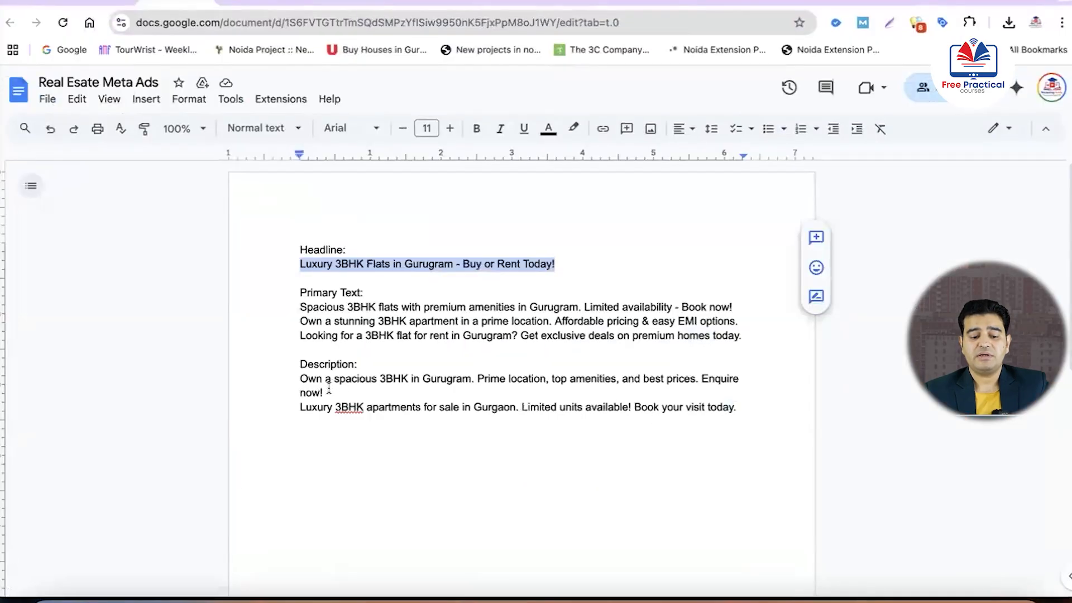
pyautogui.moveTo(733, 409); pyautogui.dragTo(299, 383)
pyautogui.press('super+c')
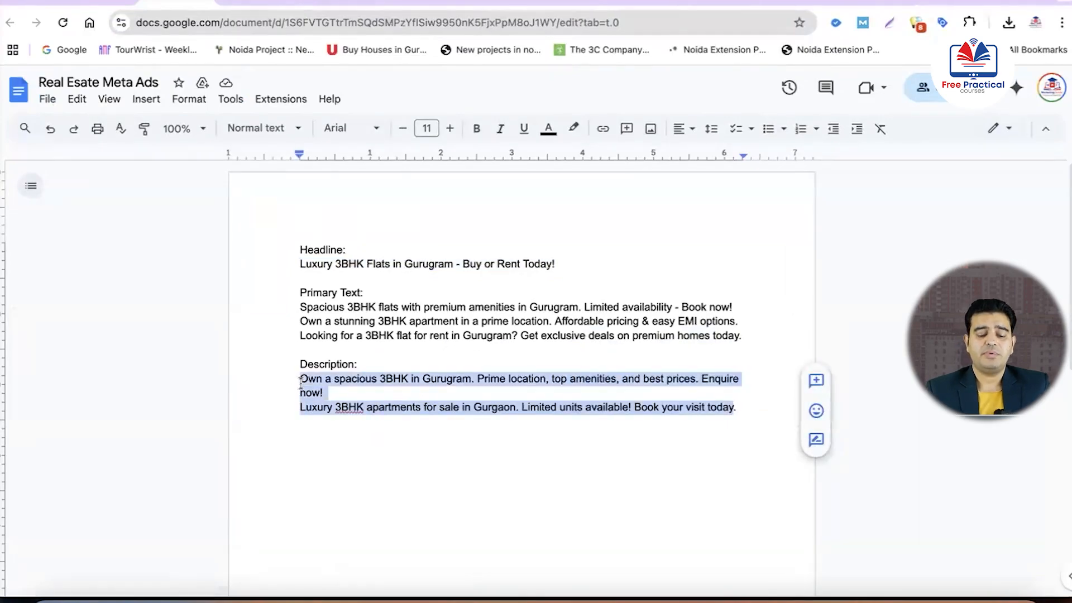
pyautogui.hotkey('ctrl', 'Up')
pyautogui.click(847, 521)
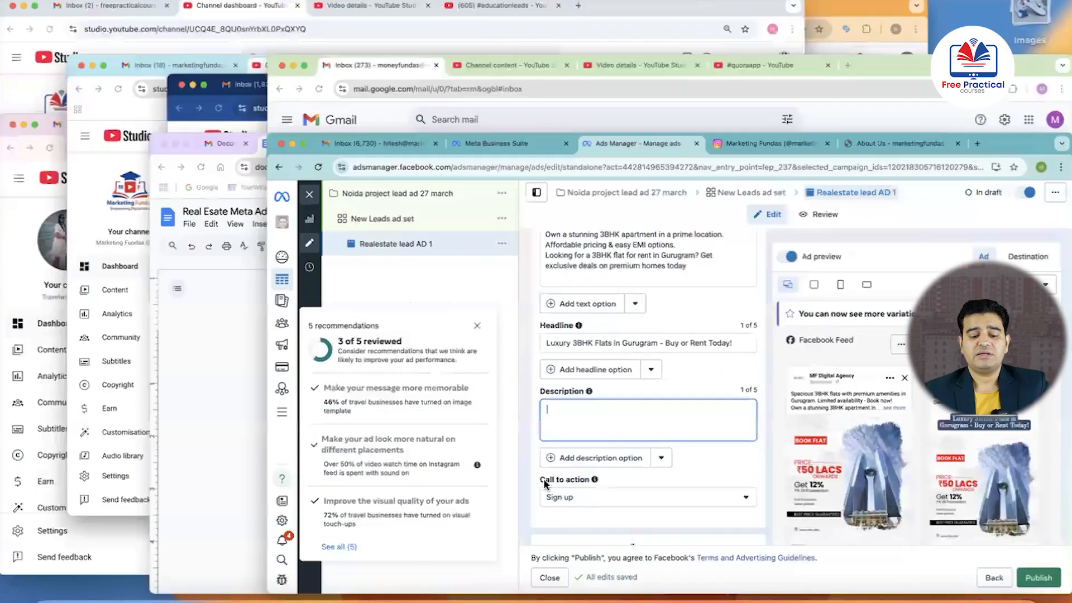
pyautogui.press('super+v')
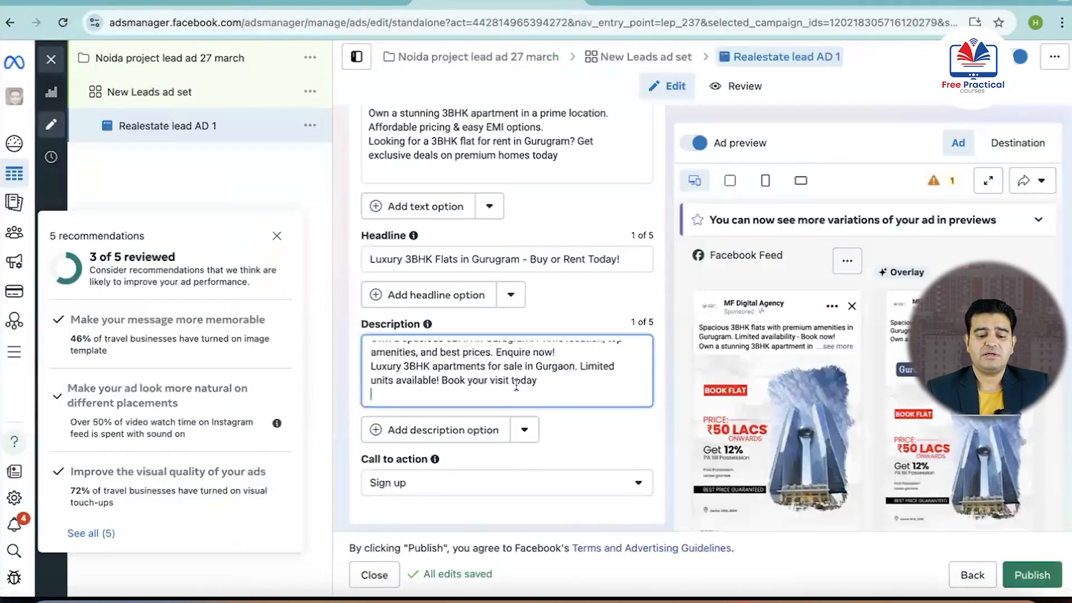
# Review the call to action and the ad's Facebook Feed and Instagram Feed previews
pyautogui.scroll(-2, 518, 389)
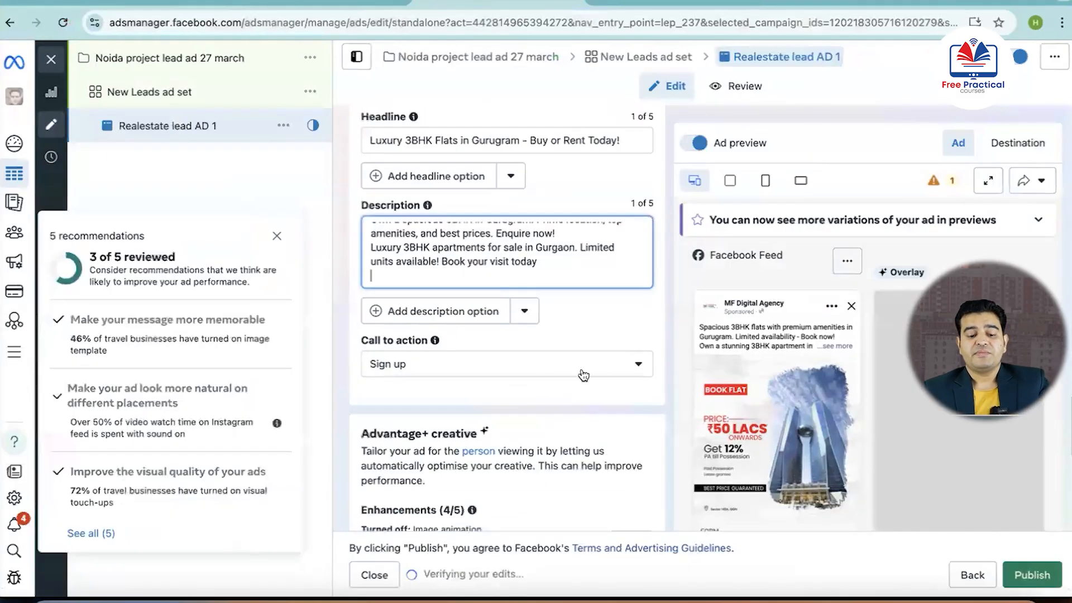
pyautogui.scroll(-3, 760, 392)
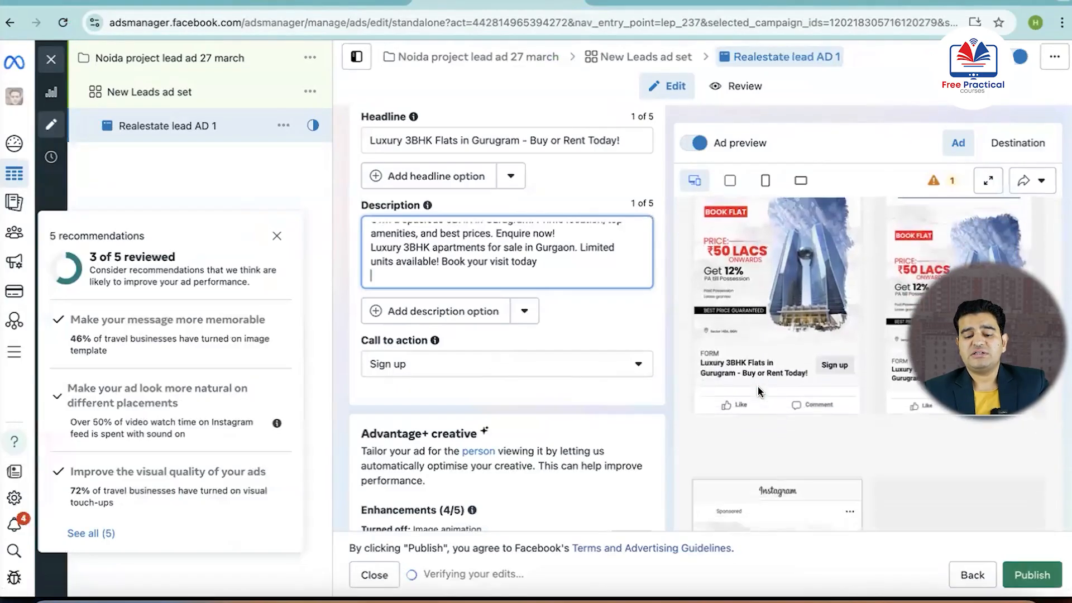
pyautogui.scroll(3, 763, 352)
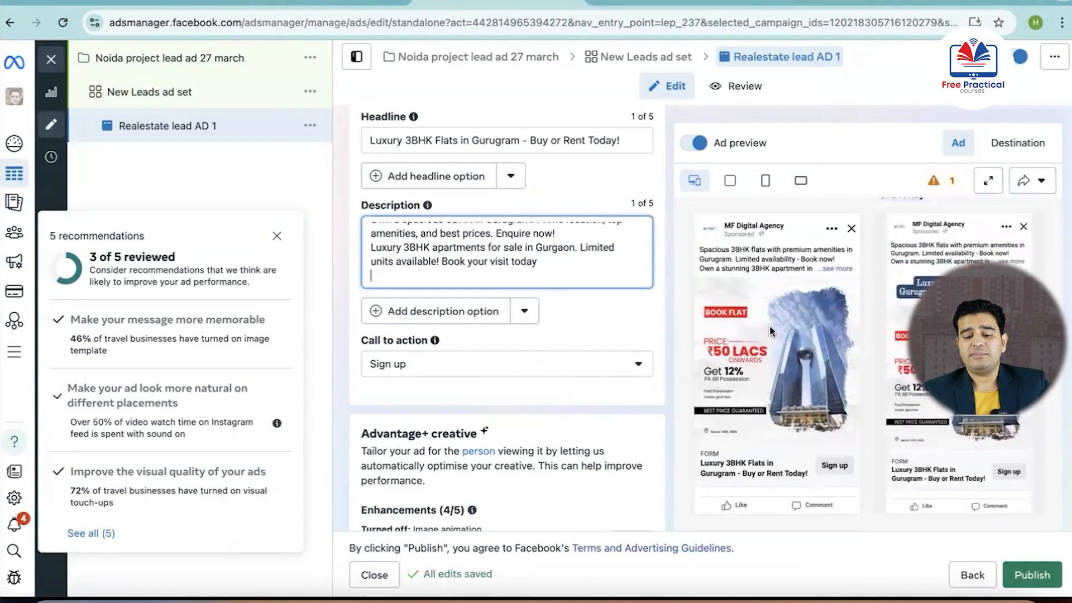
pyautogui.scroll(-2, 769, 320)
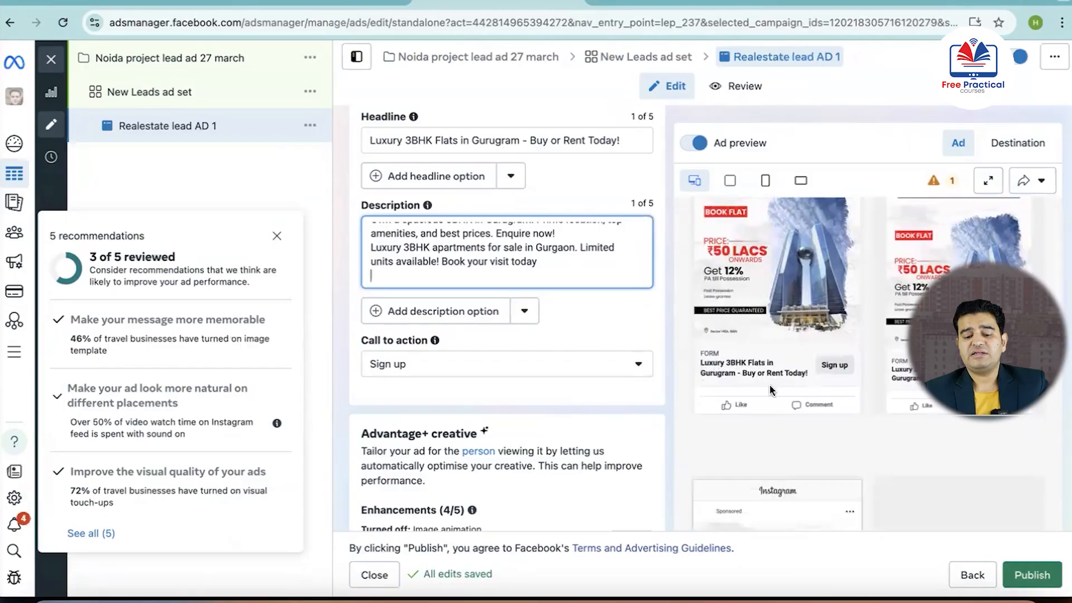
pyautogui.scroll(-4, 799, 370)
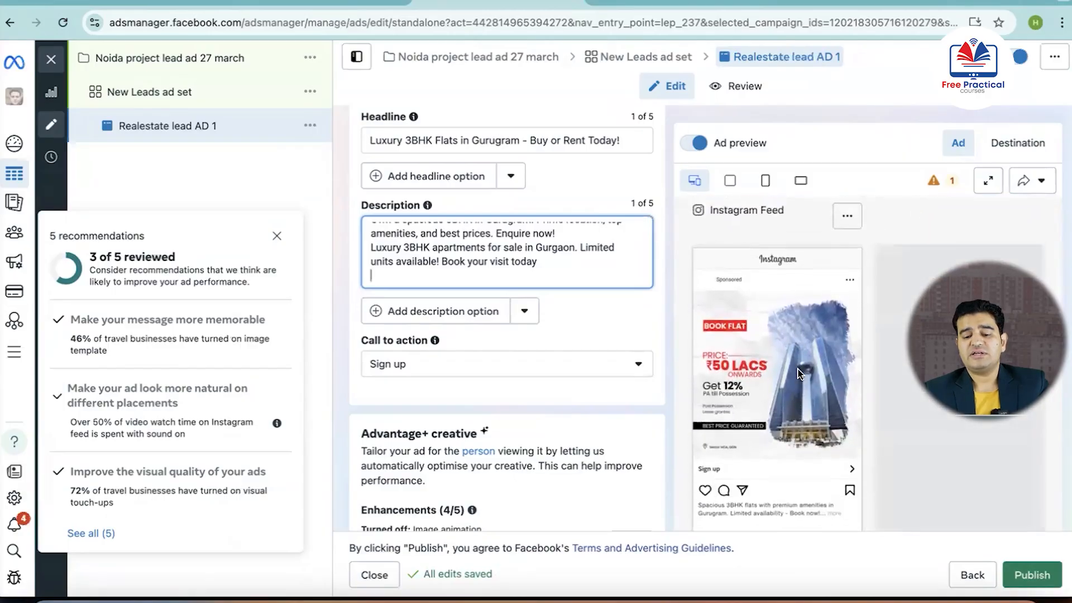
# Check the ad's feed previews and look through the available call to action options
pyautogui.scroll(3, 798, 369)
pyautogui.scroll(4, 797, 367)
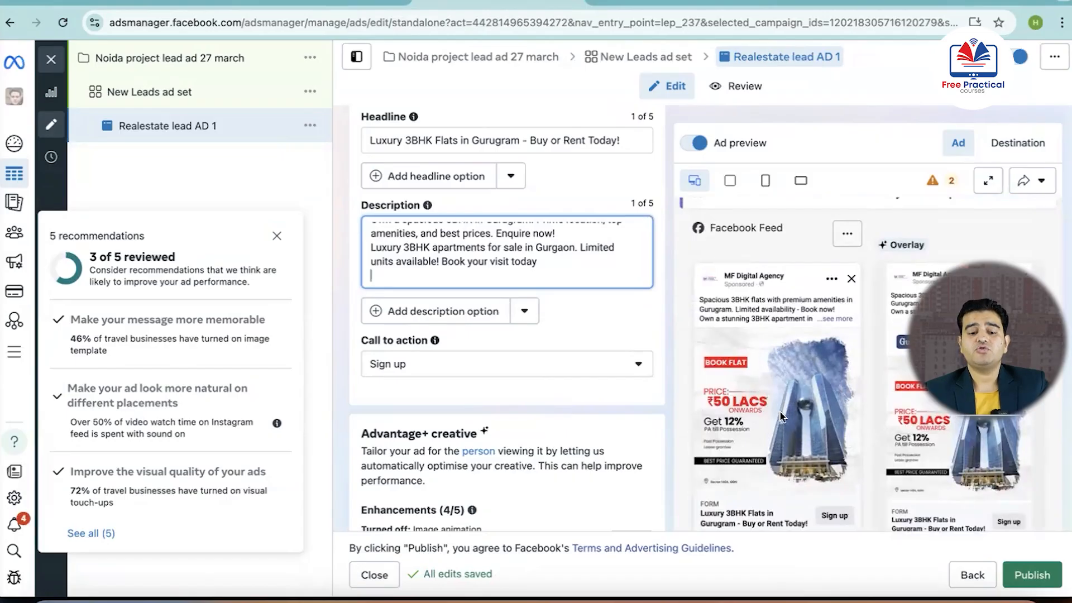
pyautogui.scroll(-1, 501, 344)
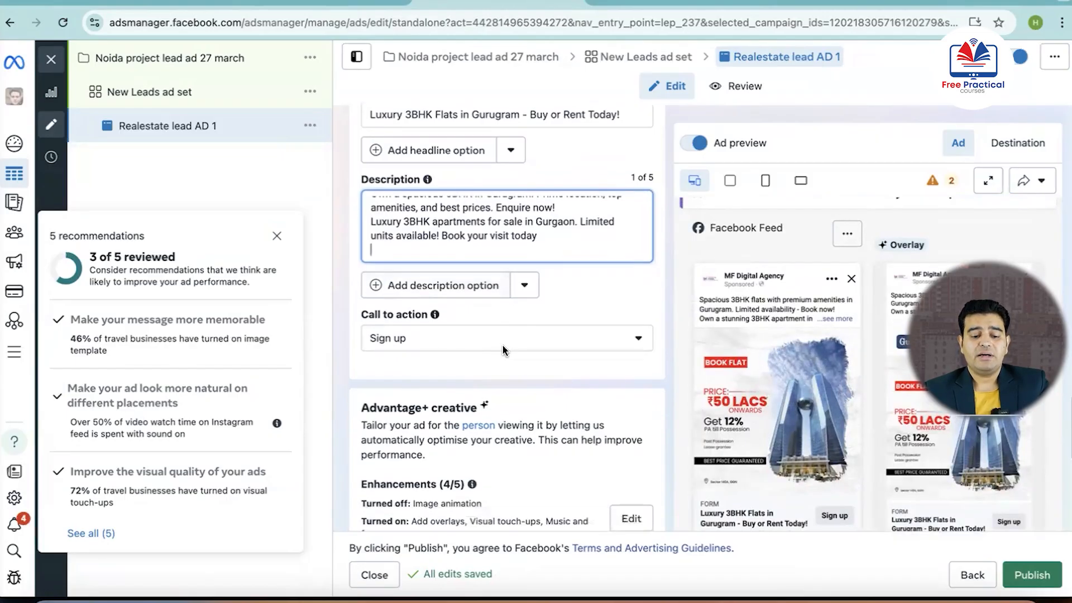
pyautogui.click(641, 338)
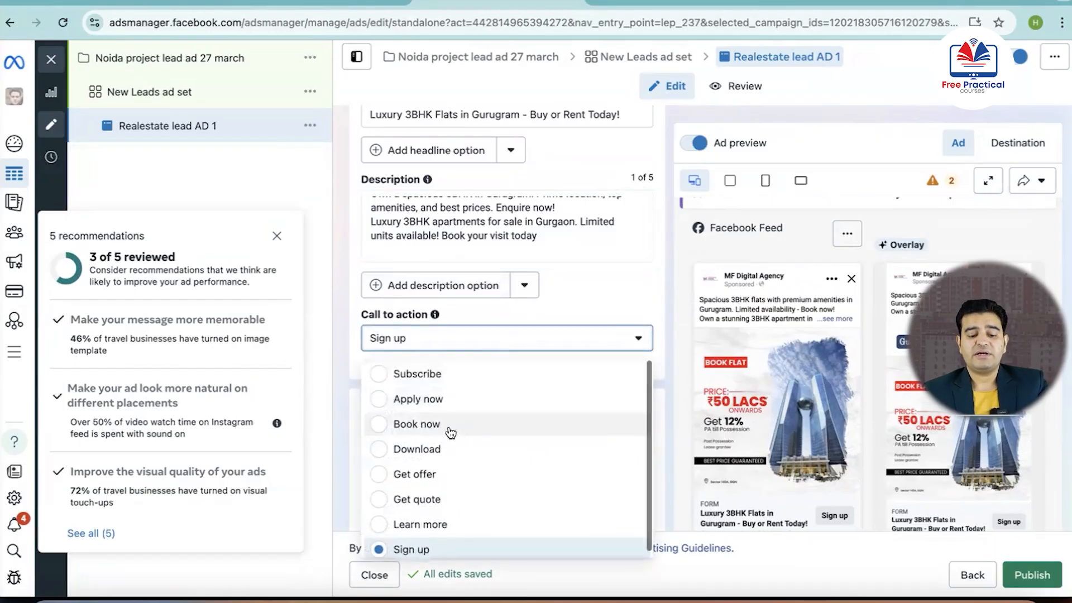
pyautogui.scroll(-1, 450, 432)
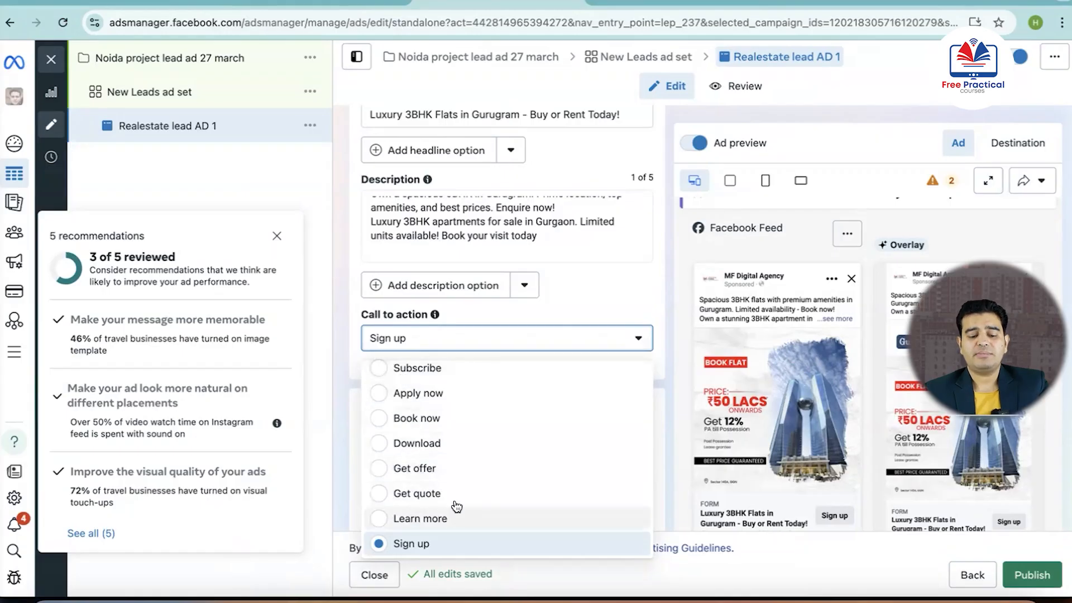
pyautogui.click(633, 342)
# Start a new instant form in the ad's Destination section and name it "Real estate lead ad1"
pyautogui.scroll(-7, 631, 311)
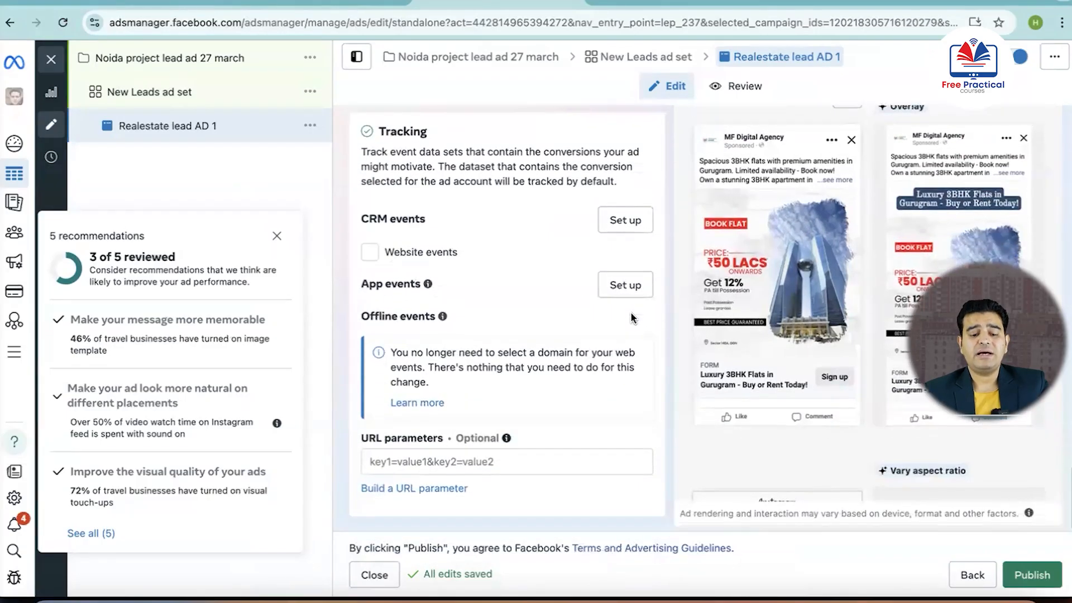
pyautogui.scroll(10, 631, 313)
pyautogui.scroll(8, 631, 313)
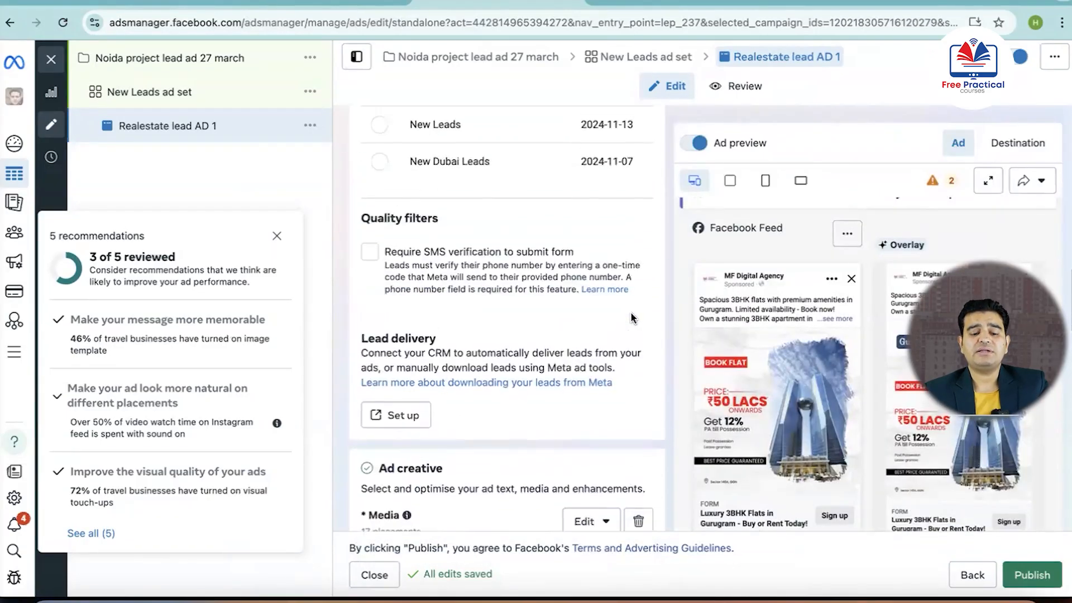
pyautogui.scroll(5, 633, 318)
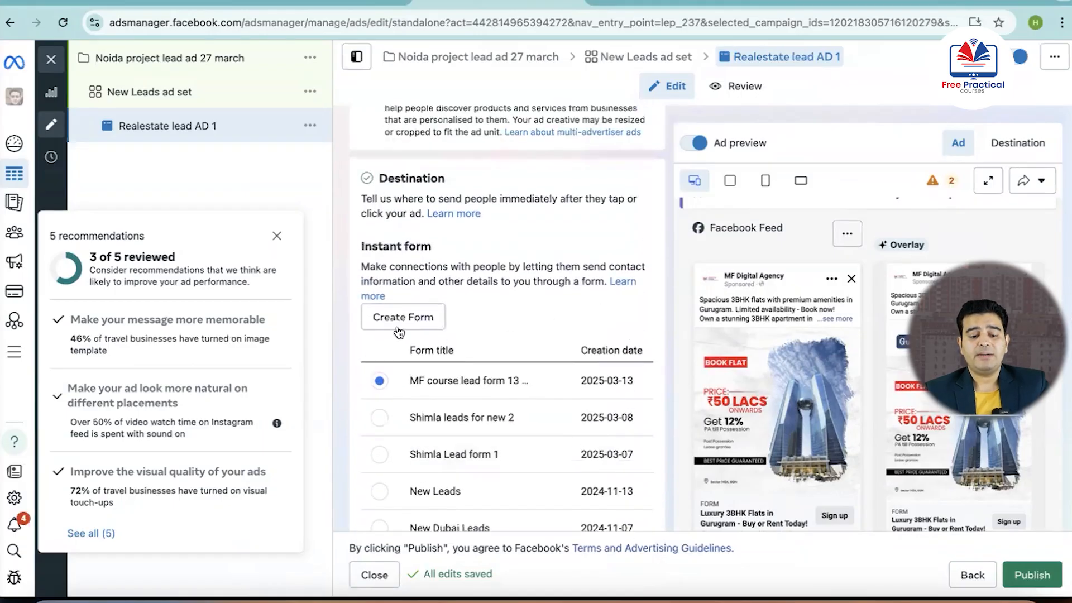
pyautogui.click(405, 316)
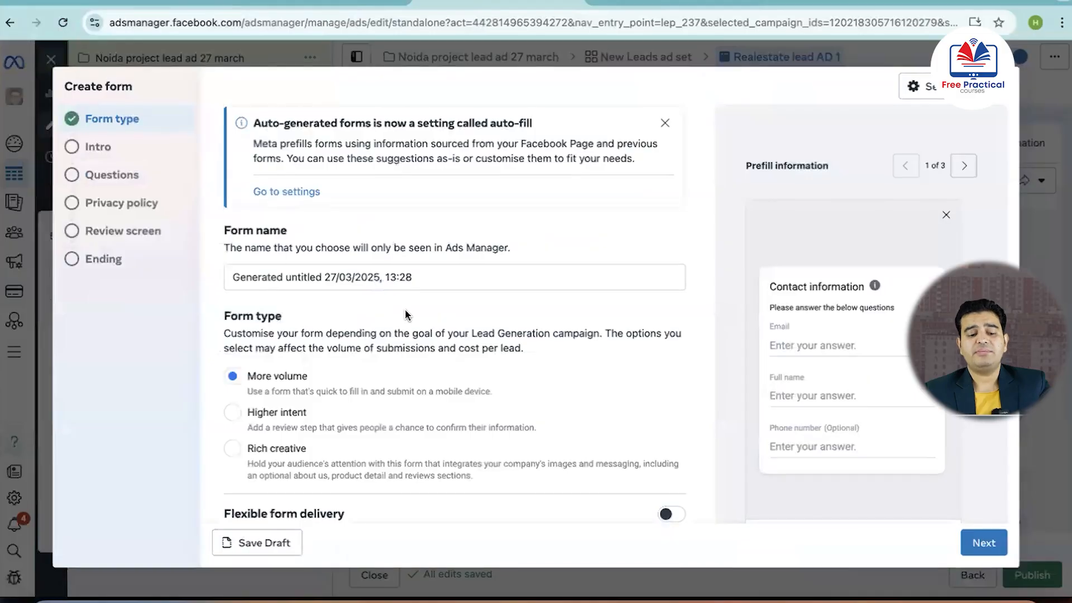
pyautogui.click(469, 278)
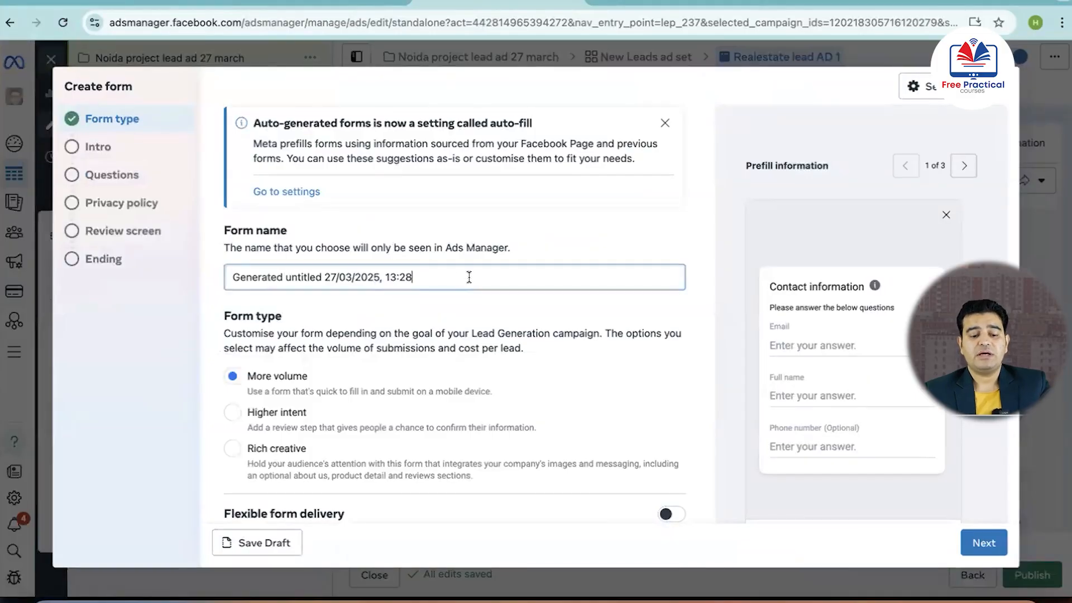
pyautogui.hotkey('ctrl', 'a')
pyautogui.write('R')
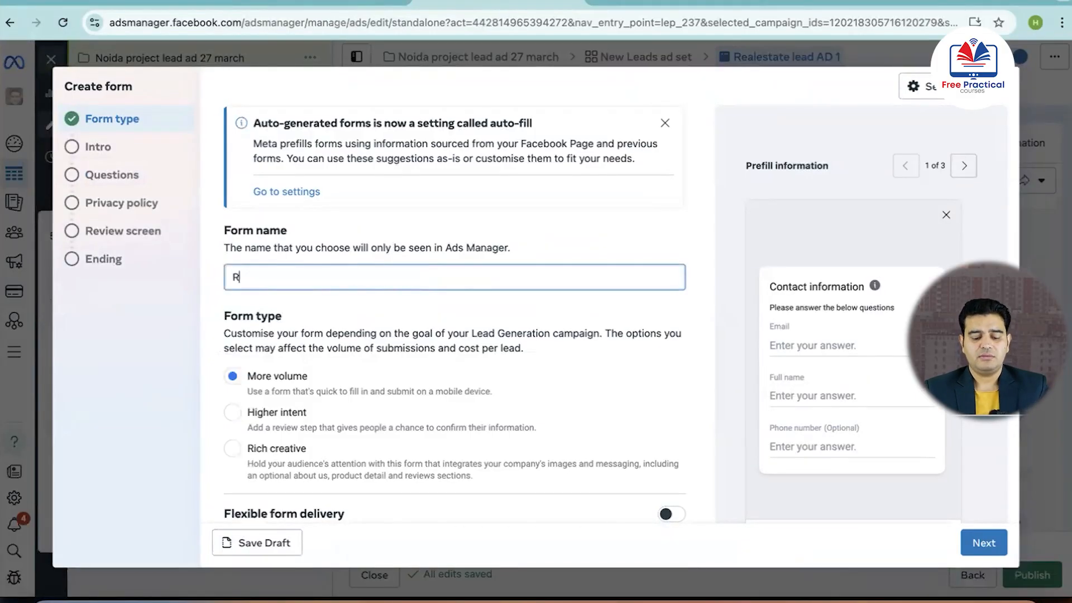
pyautogui.write('eal estat')
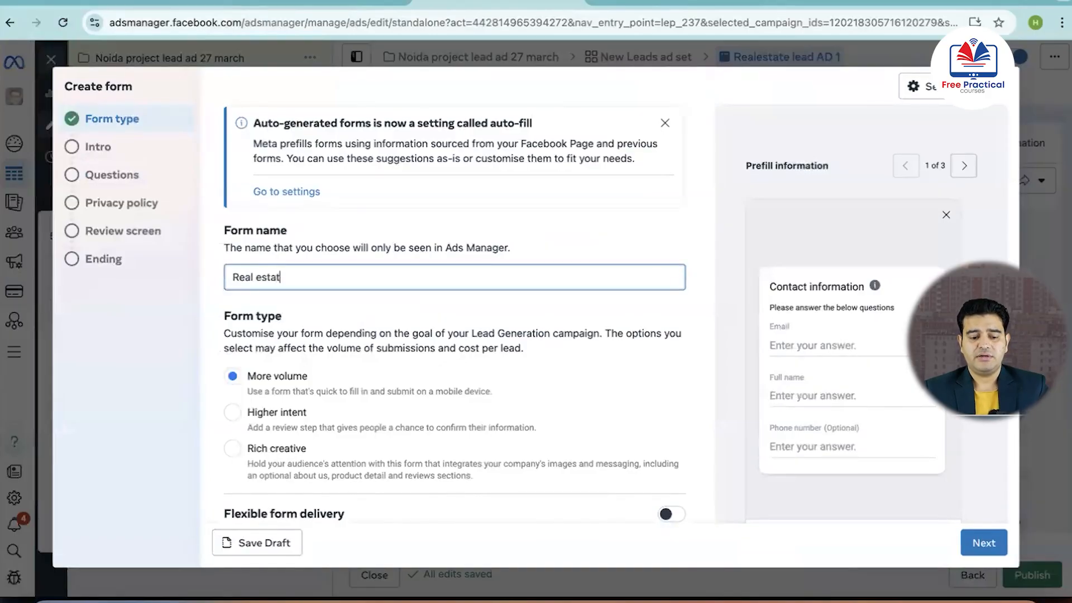
pyautogui.write('e lead ad1')
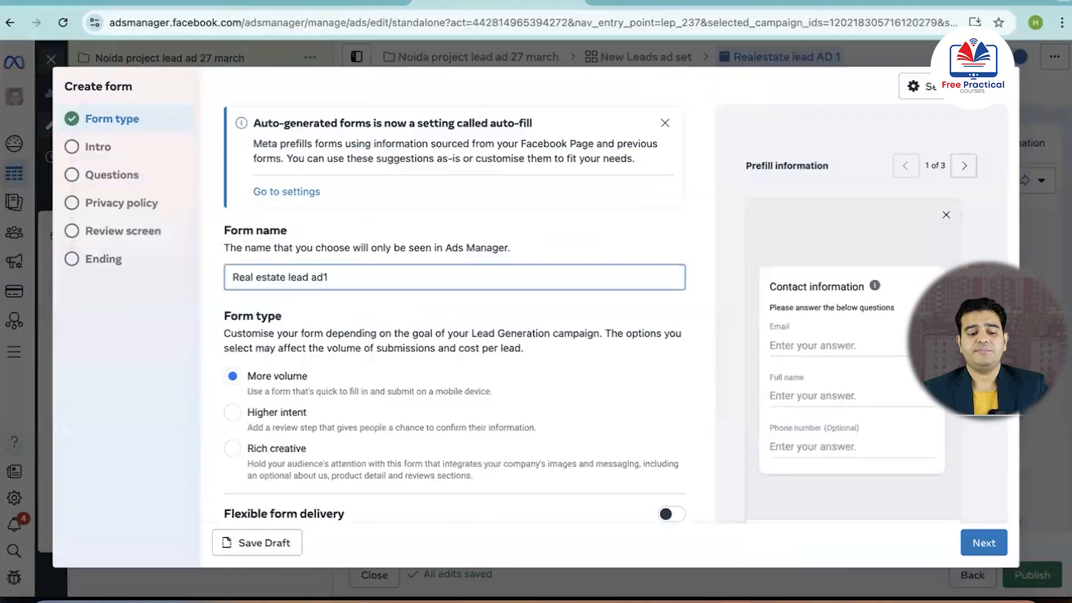
# Set the form type to Higher intent and proceed through the intro to the questions with the optional greeting turned off
pyautogui.scroll(-1, 325, 318)
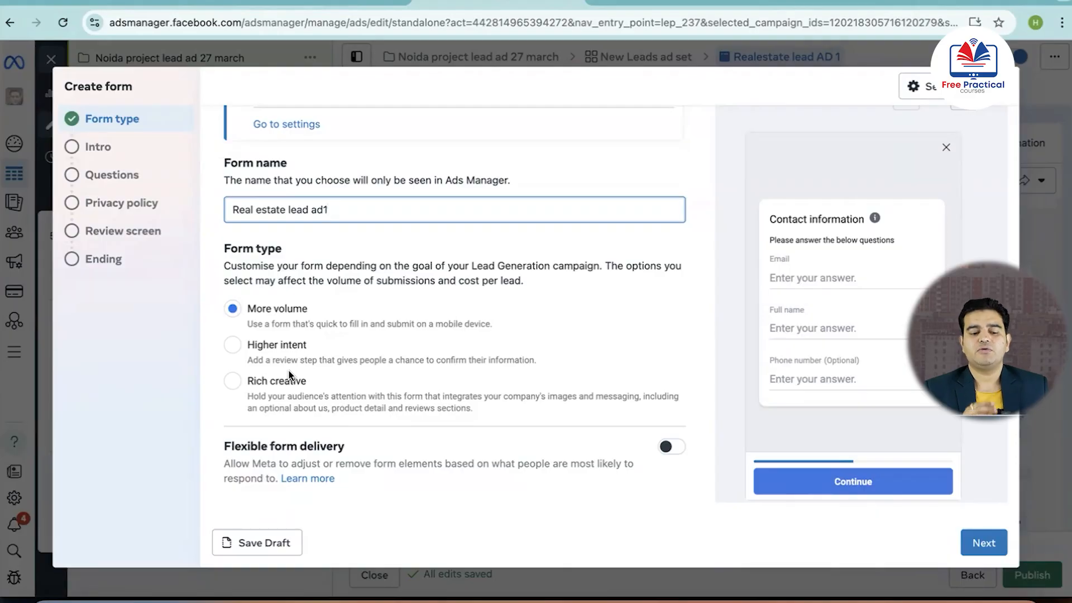
pyautogui.click(233, 348)
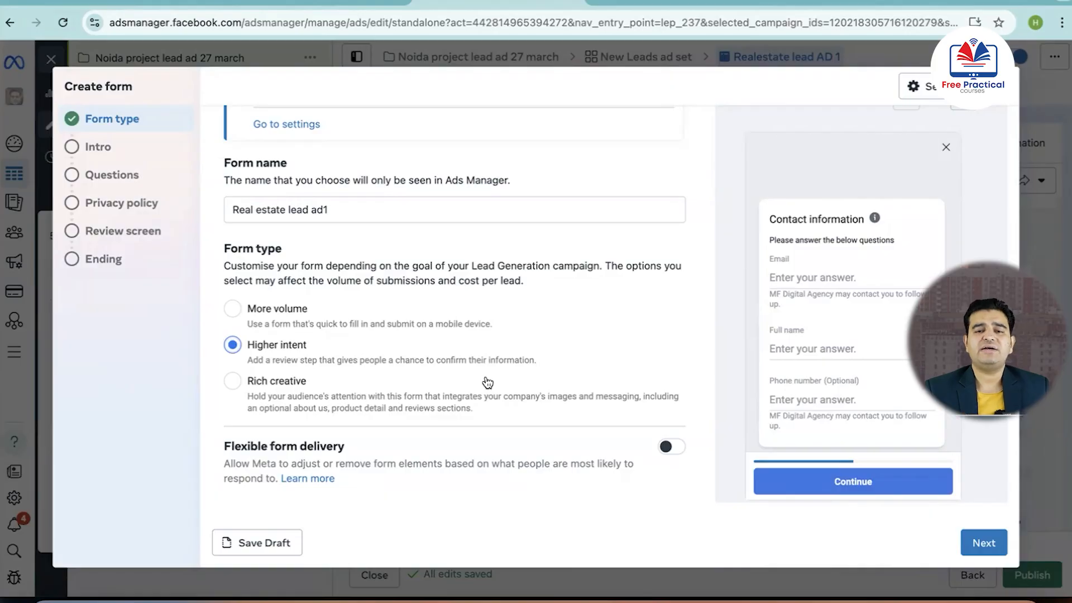
pyautogui.click(984, 545)
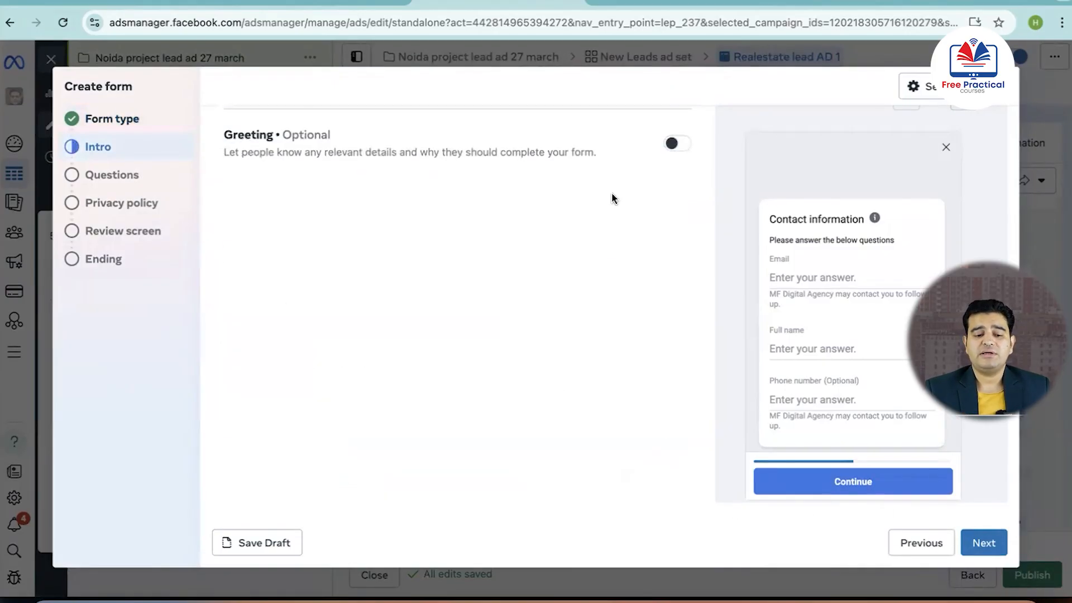
pyautogui.click(681, 144)
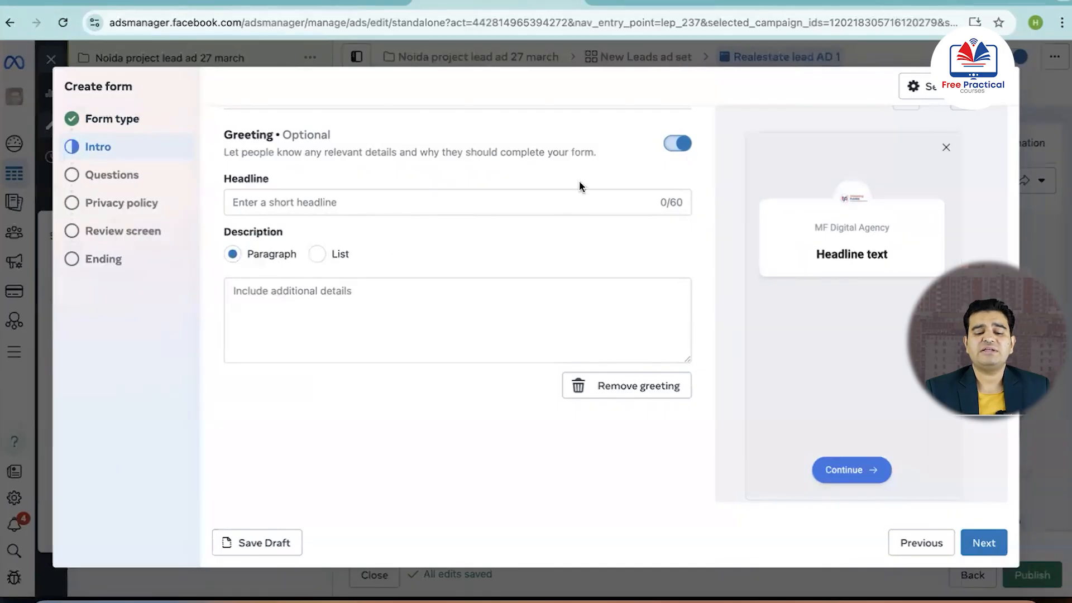
pyautogui.click(675, 145)
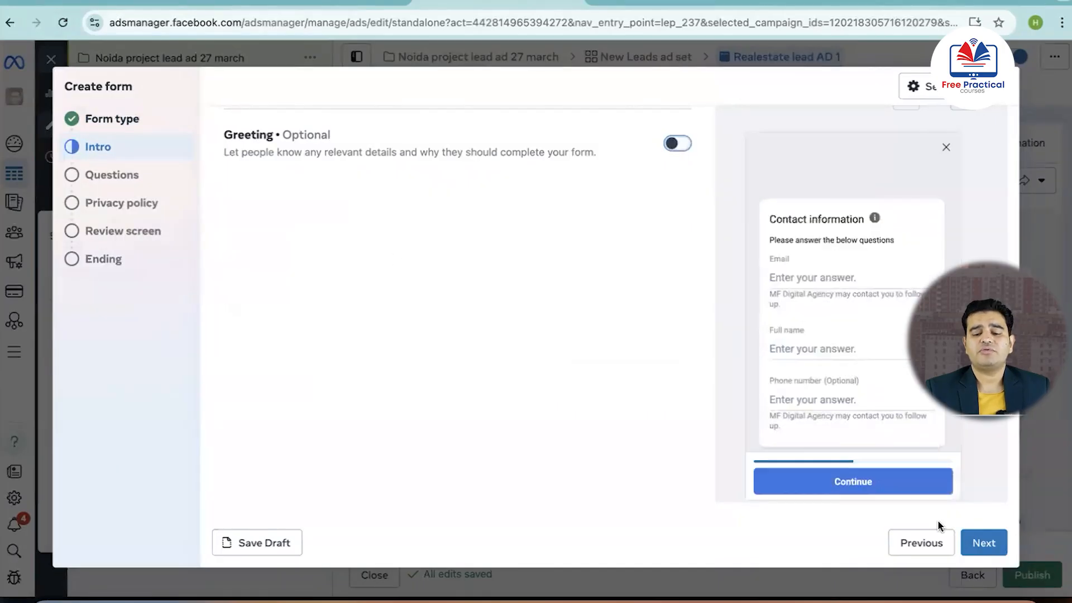
pyautogui.click(979, 542)
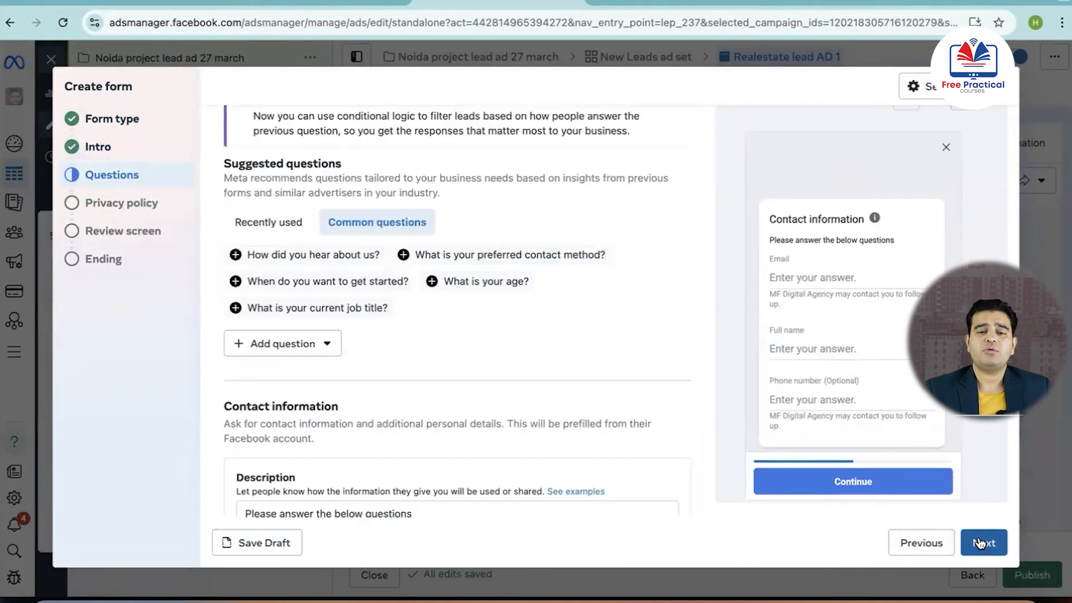
# Add a multiple choice question to the form reading "What are you Looking for?"
pyautogui.scroll(1, 376, 306)
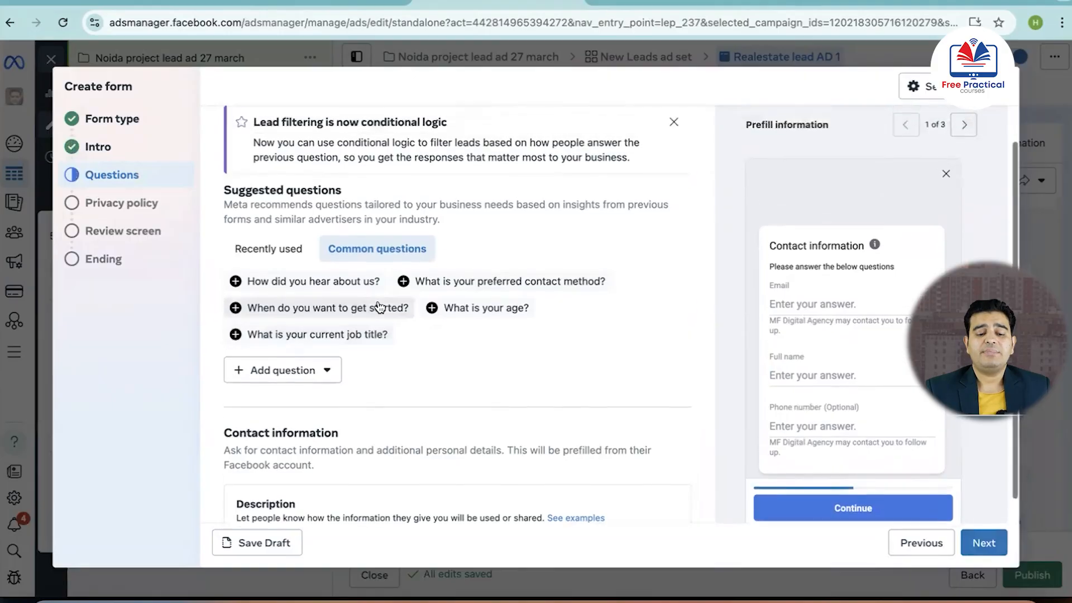
pyautogui.scroll(2, 379, 307)
pyautogui.scroll(-5, 380, 307)
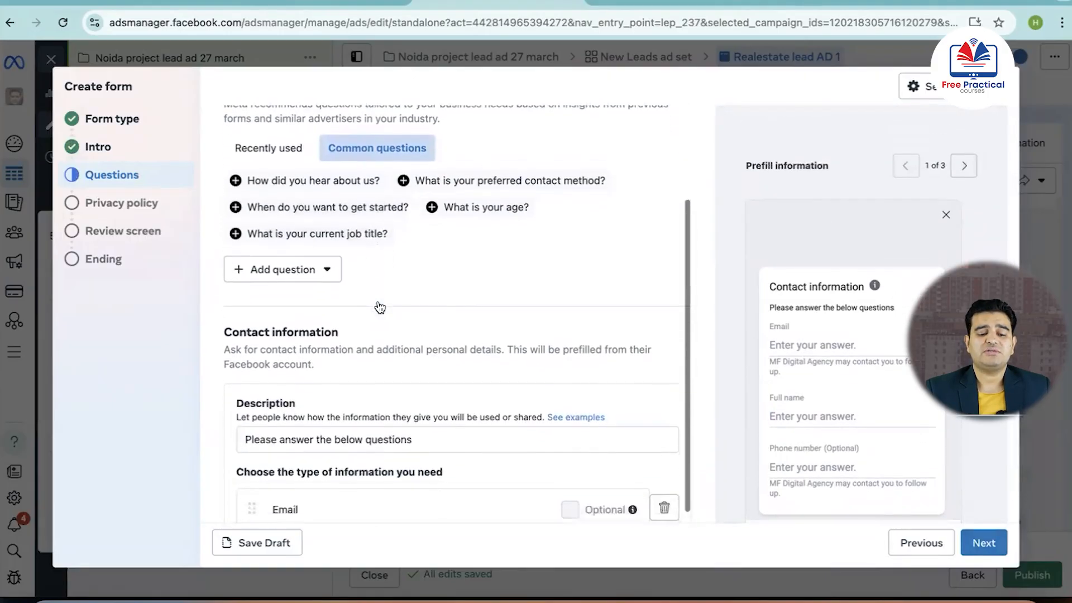
pyautogui.scroll(2, 380, 307)
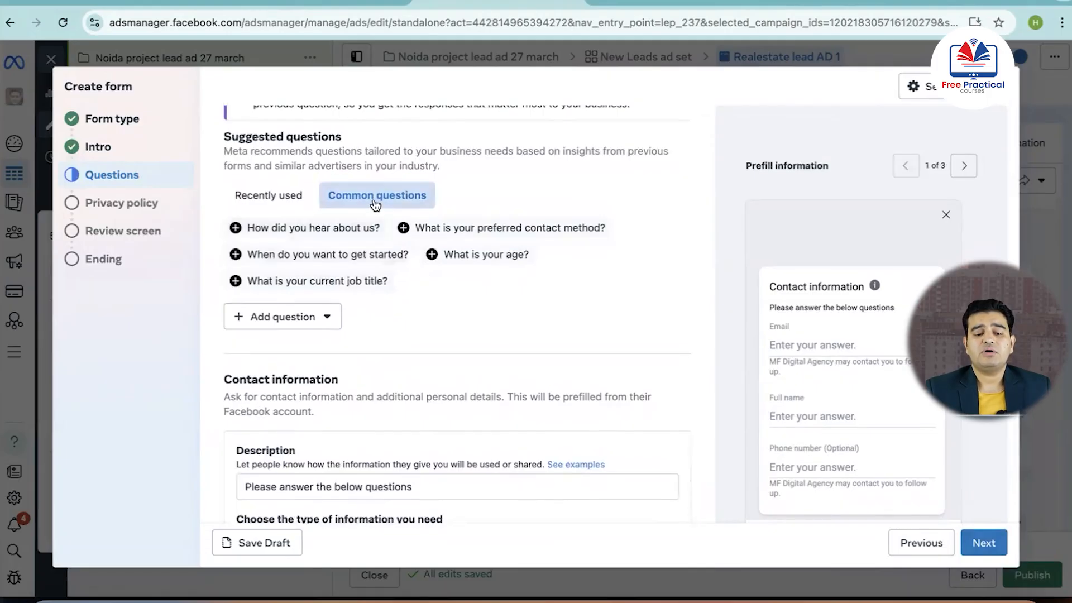
pyautogui.click(315, 320)
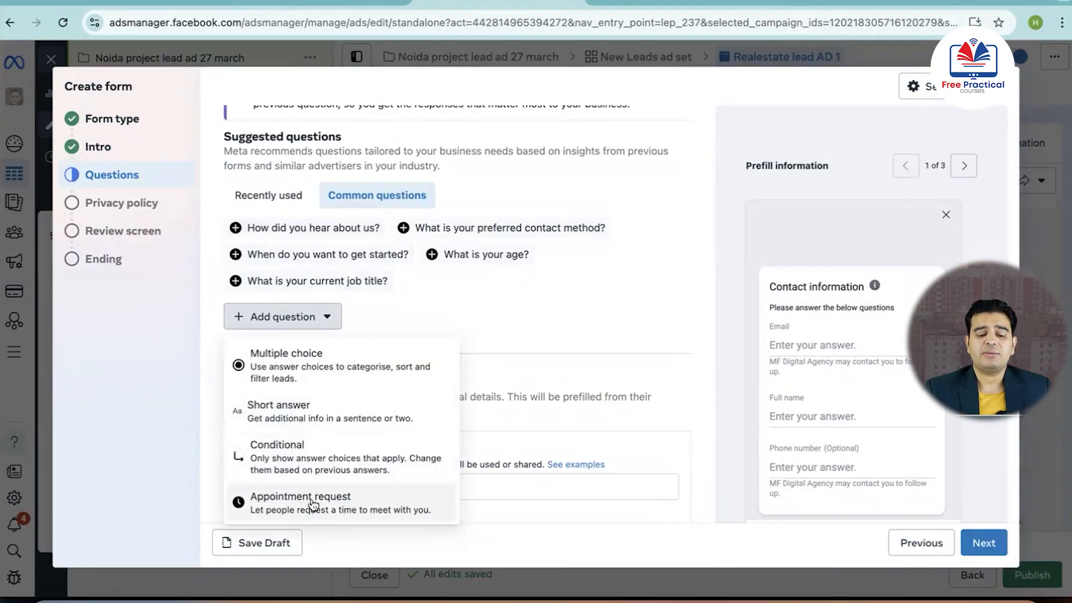
pyautogui.click(296, 362)
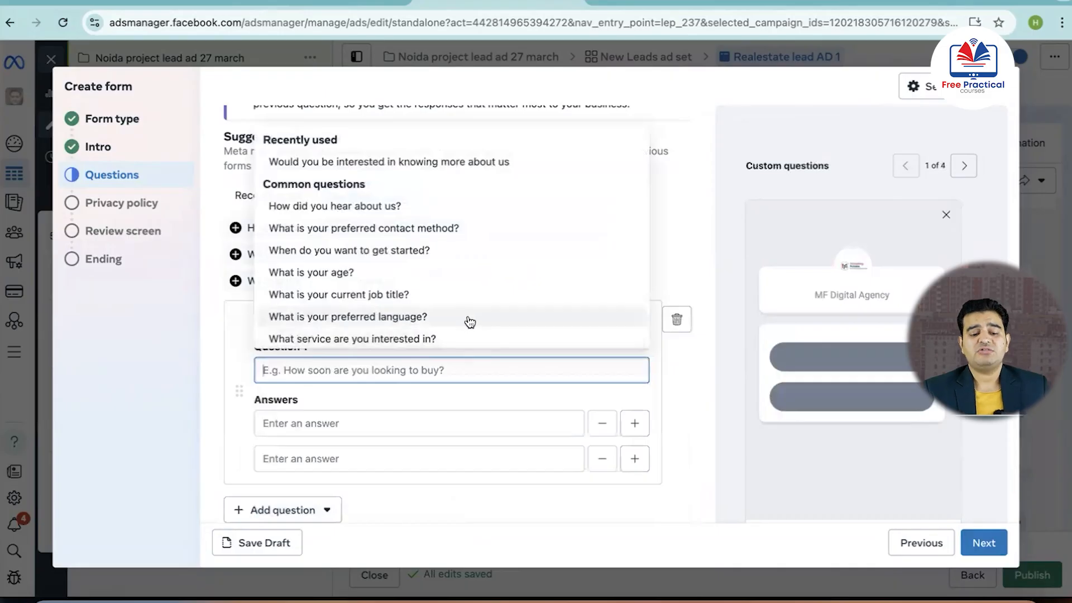
pyautogui.write('Wha')
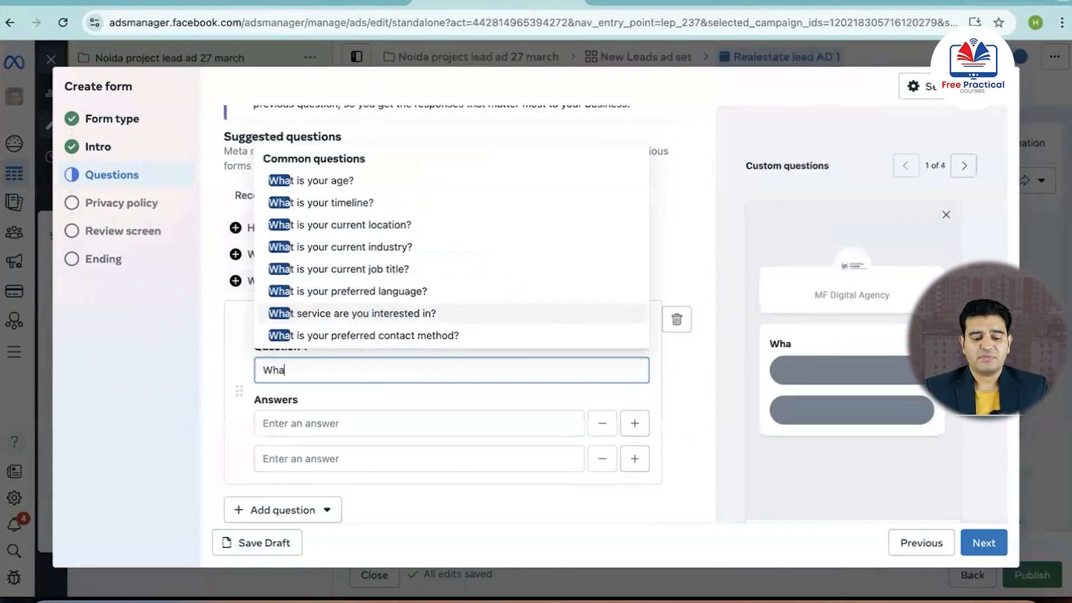
pyautogui.write('t ')
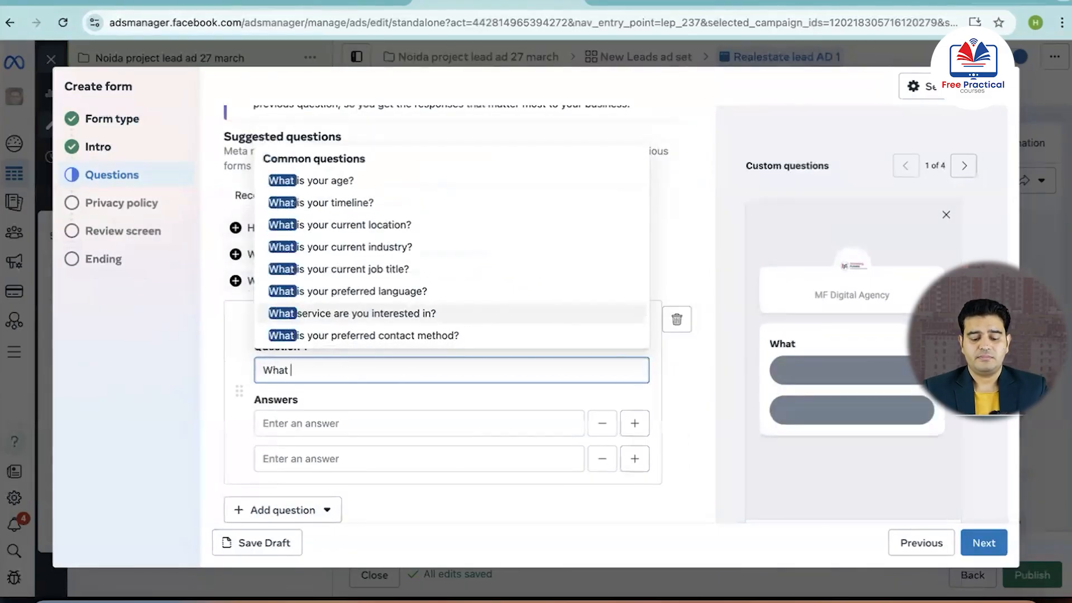
pyautogui.write('are you ')
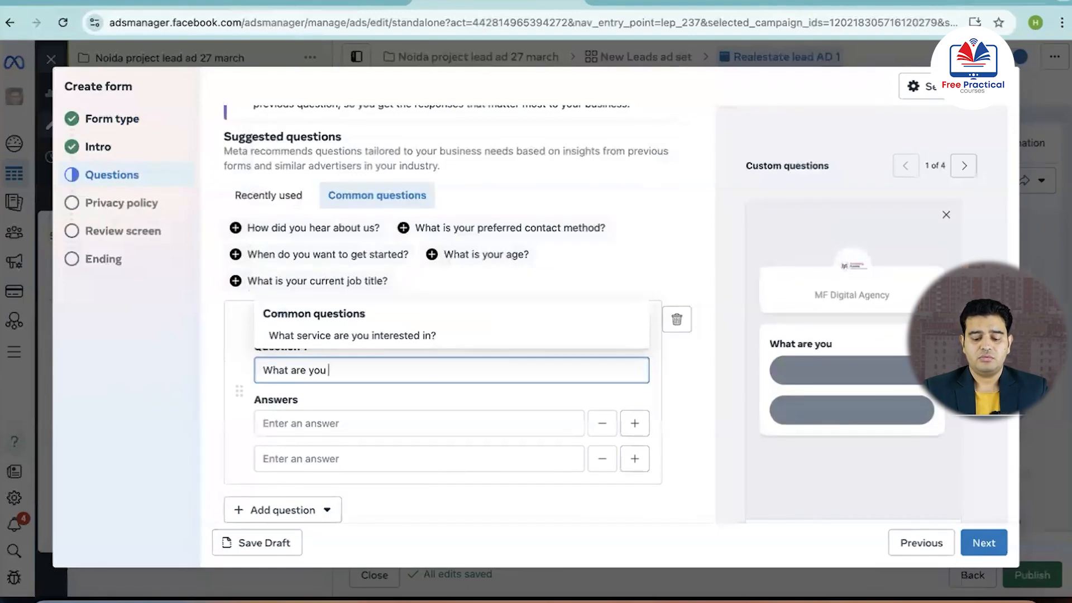
pyautogui.write('Looking f')
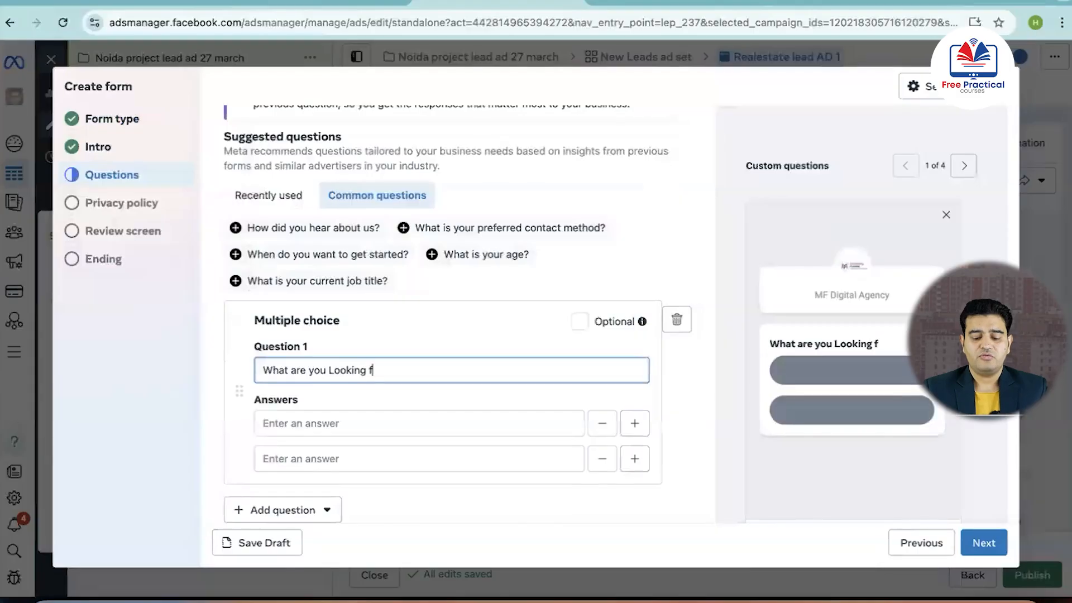
pyautogui.write('or?')
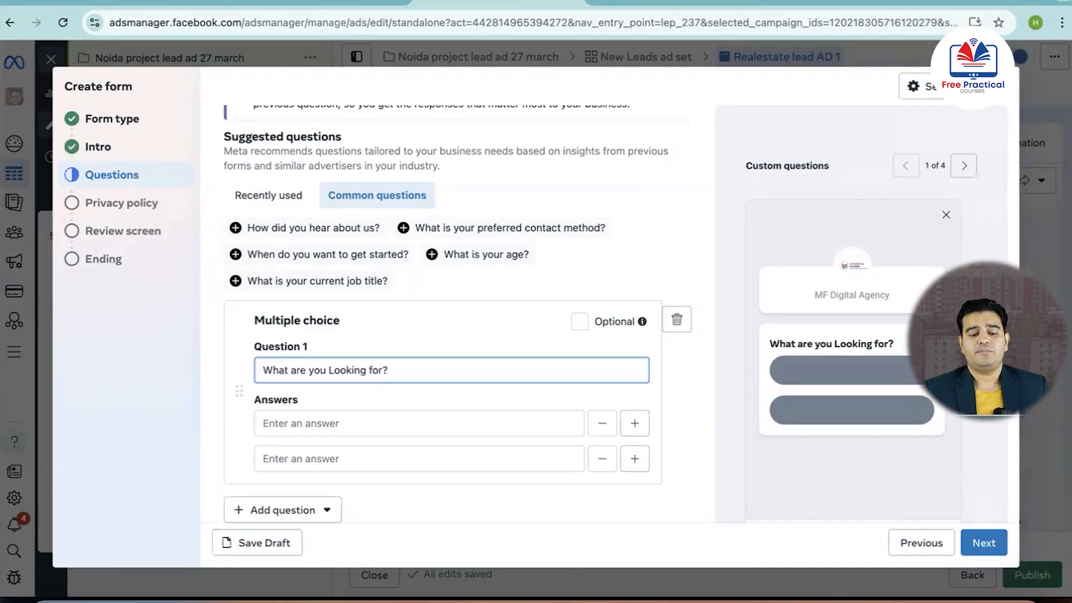
# Enter "Flat" and "Plot" as the two answers to the multiple choice question
pyautogui.click(373, 418)
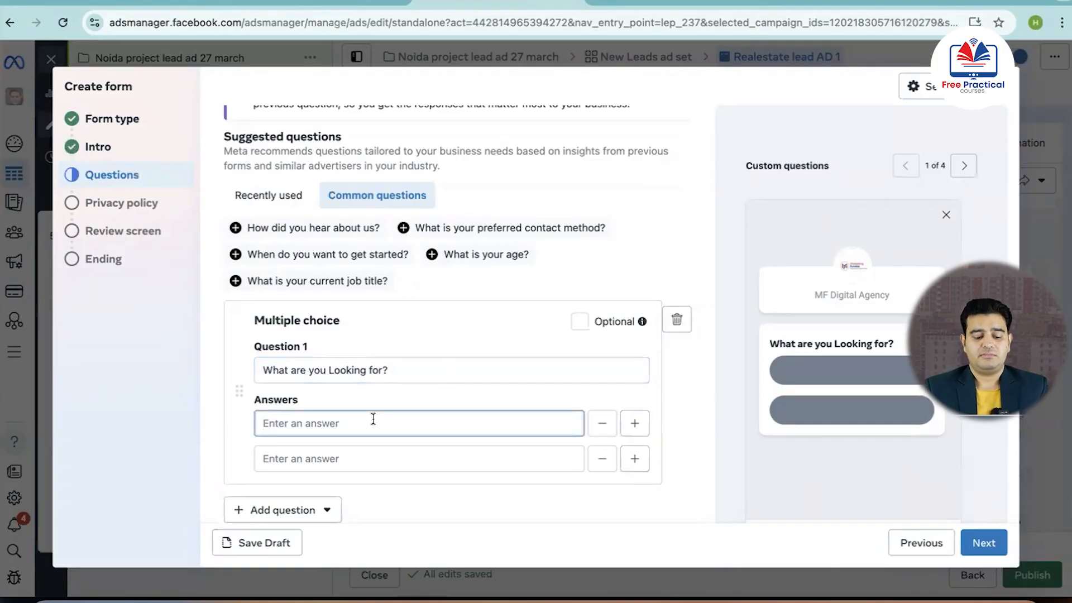
pyautogui.write('Flat')
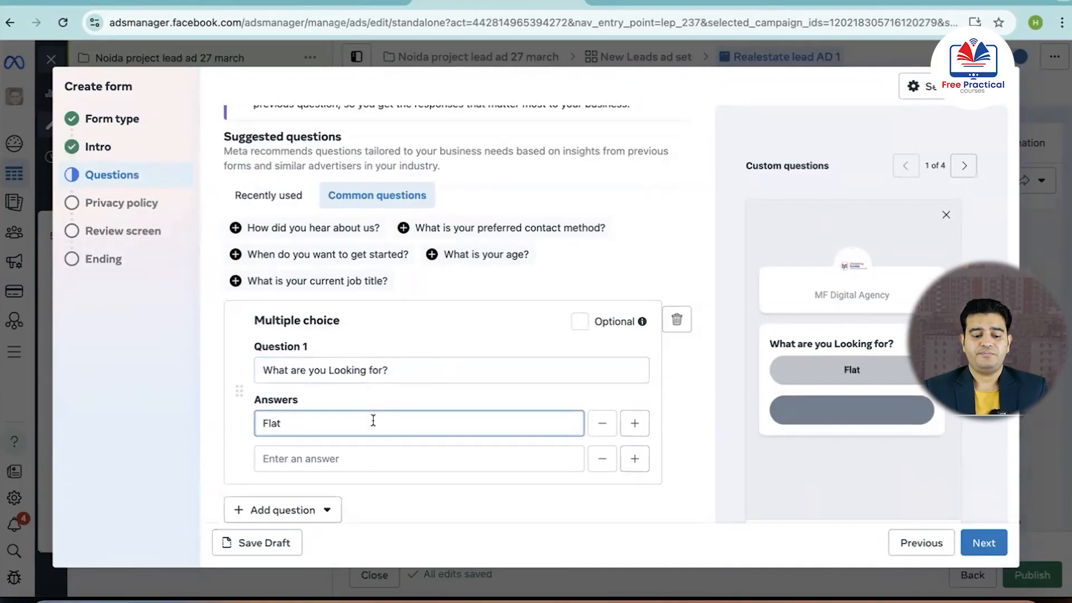
pyautogui.click(359, 461)
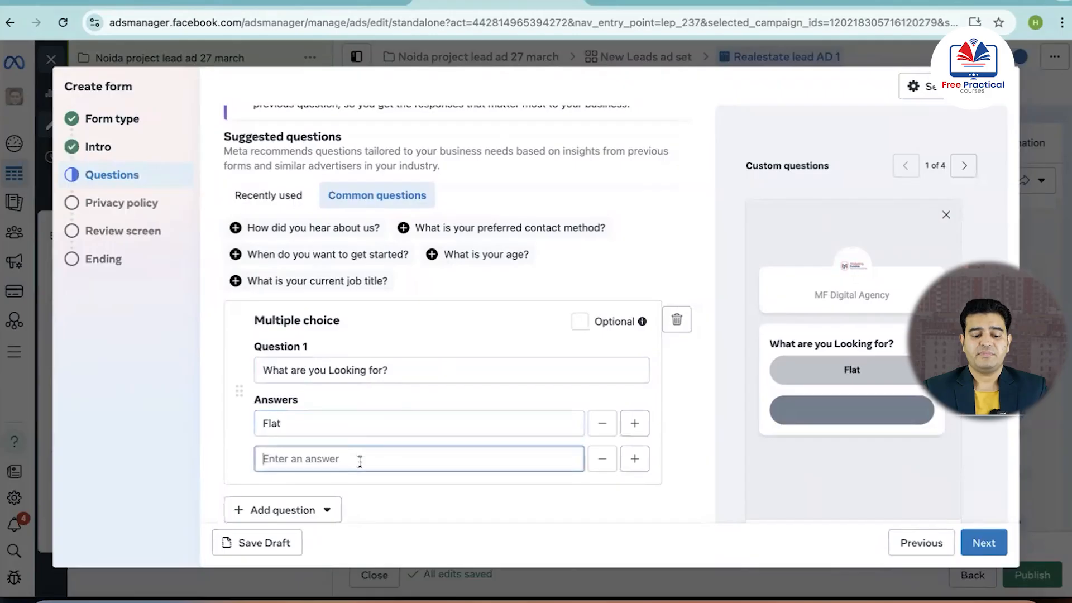
pyautogui.write('Plot')
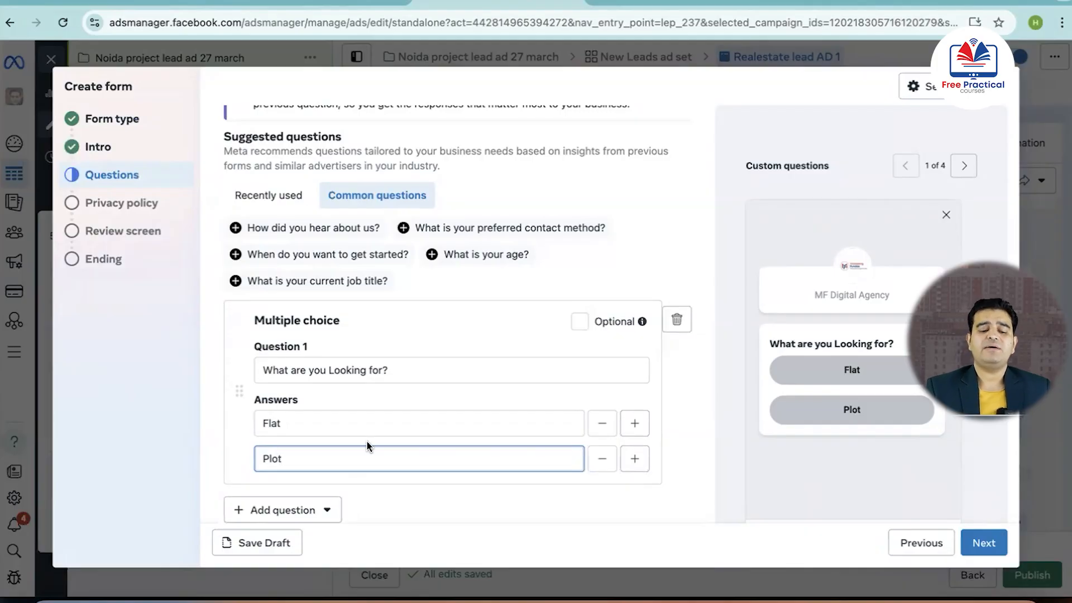
# Examine the extra information categories that can be added to the form's contact information, such as contact fields and work information
pyautogui.scroll(-6, 367, 445)
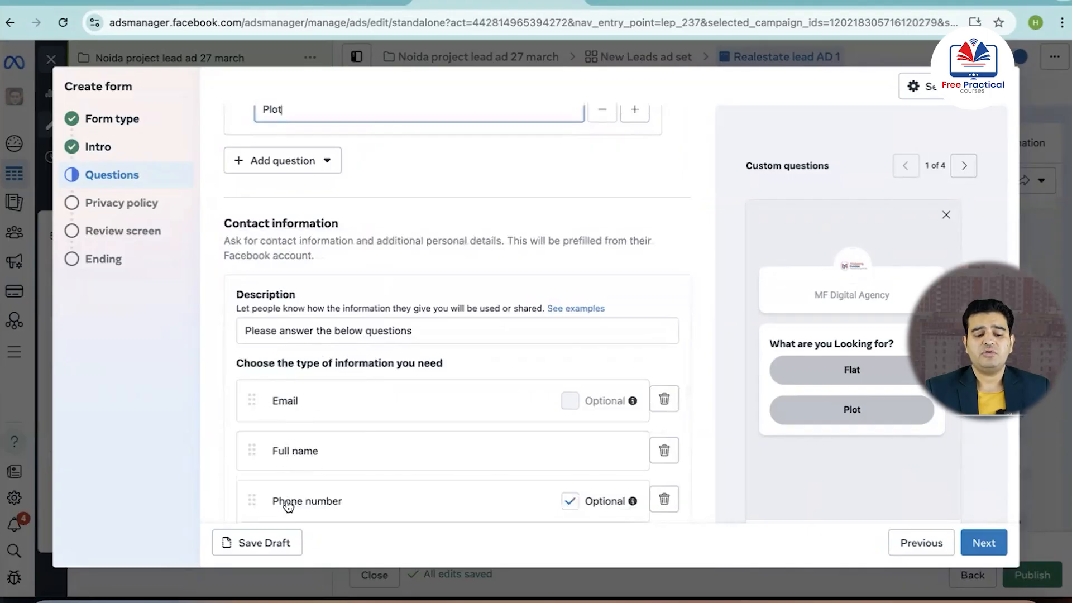
pyautogui.scroll(-1, 299, 503)
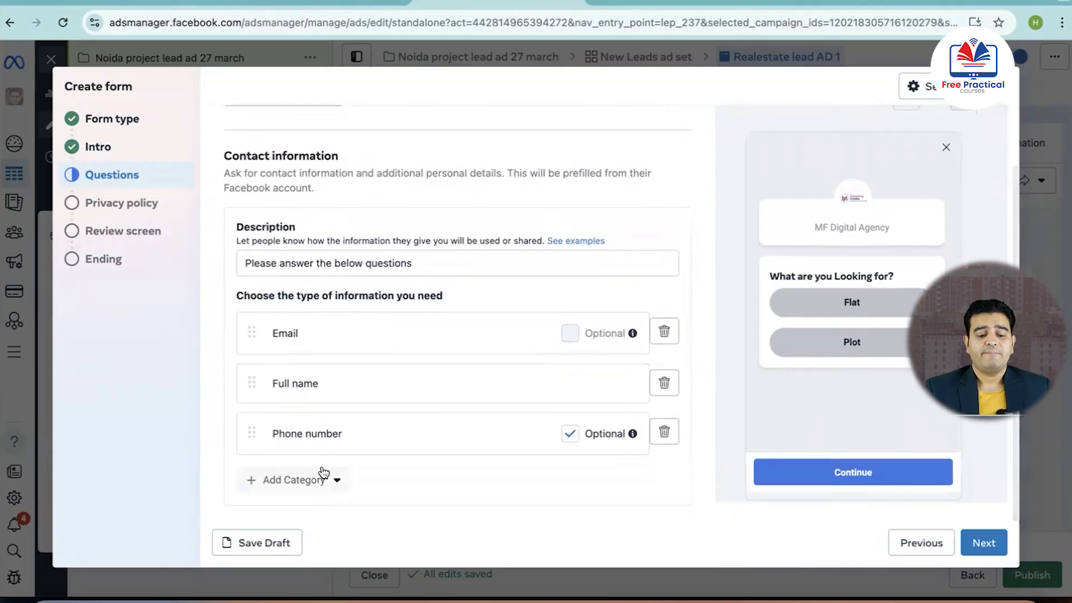
pyautogui.click(307, 480)
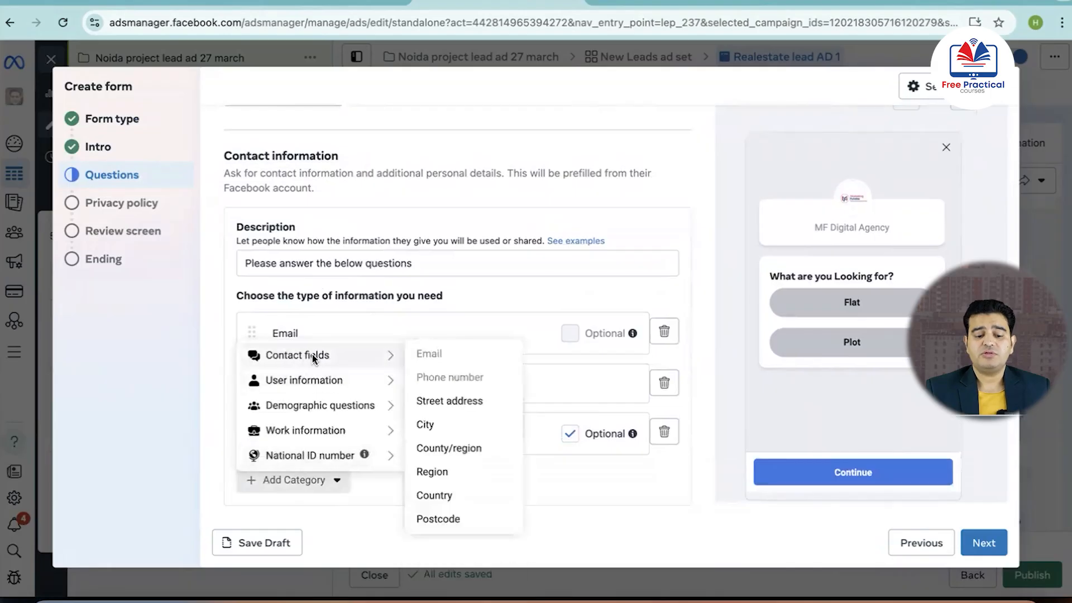
pyautogui.moveTo(393, 360)
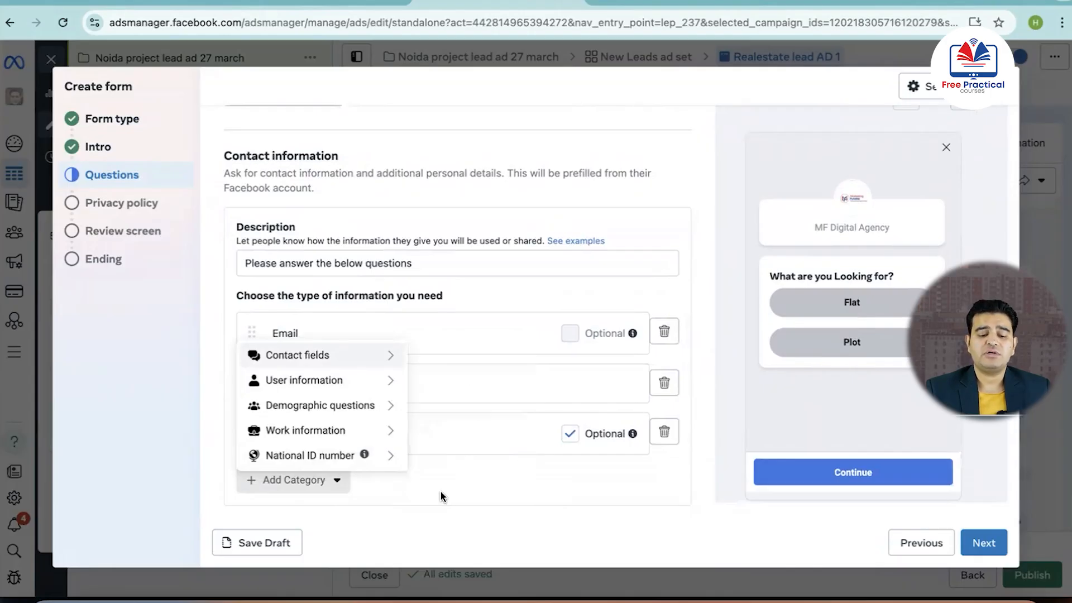
pyautogui.moveTo(329, 362)
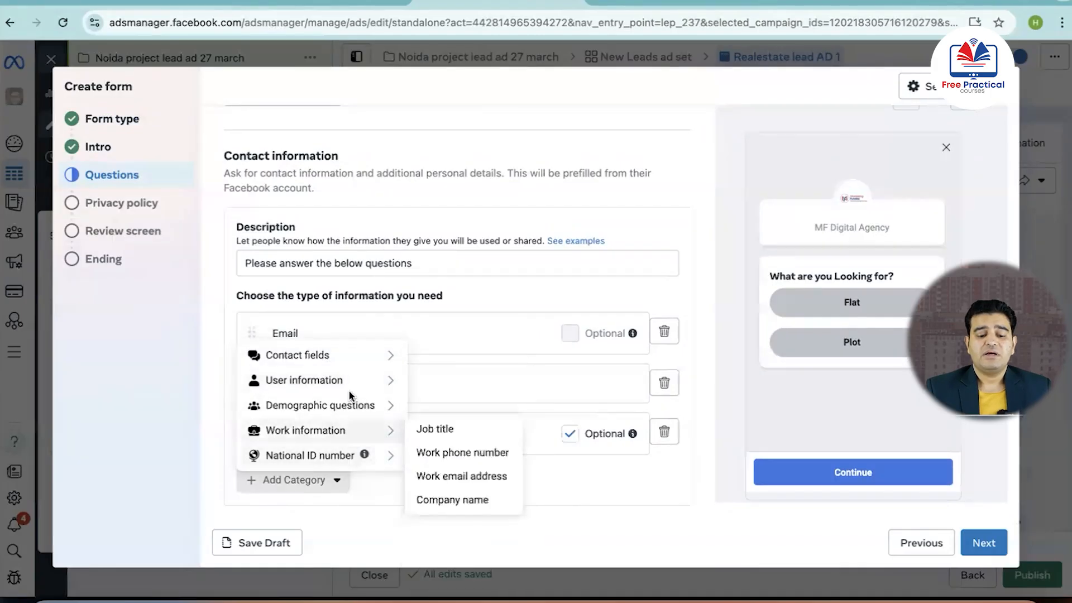
pyautogui.click(232, 352)
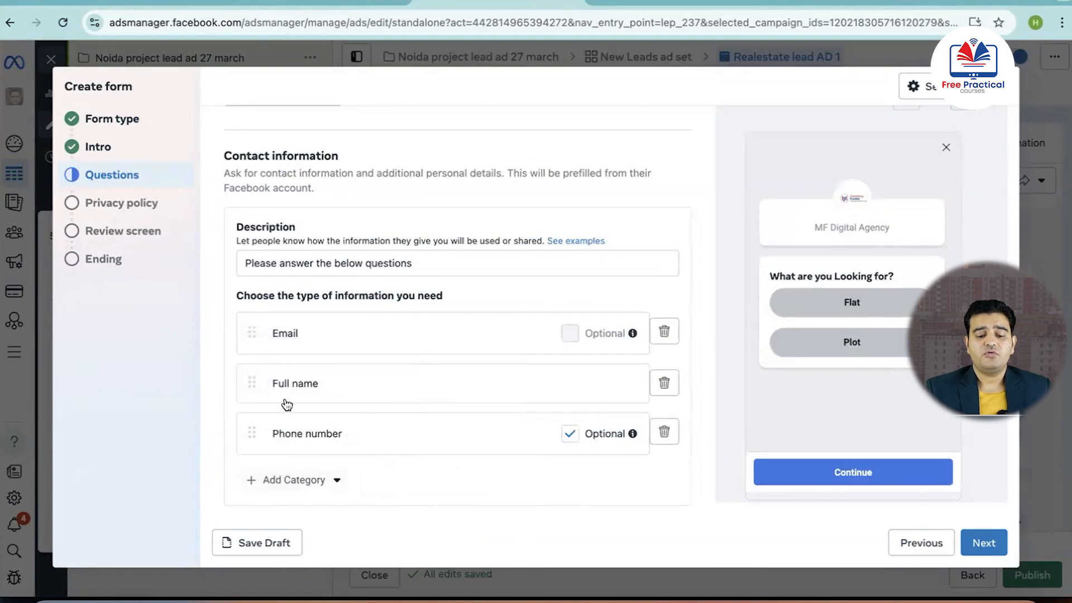
# Make the phone number a required field in the form's contact information
pyautogui.click(567, 435)
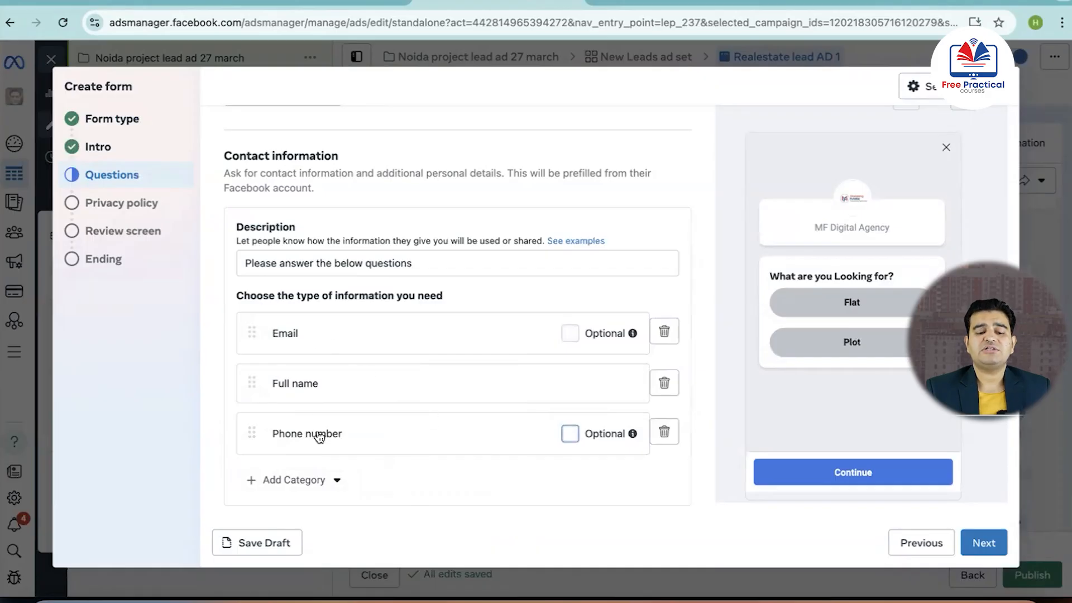
pyautogui.scroll(4, 319, 437)
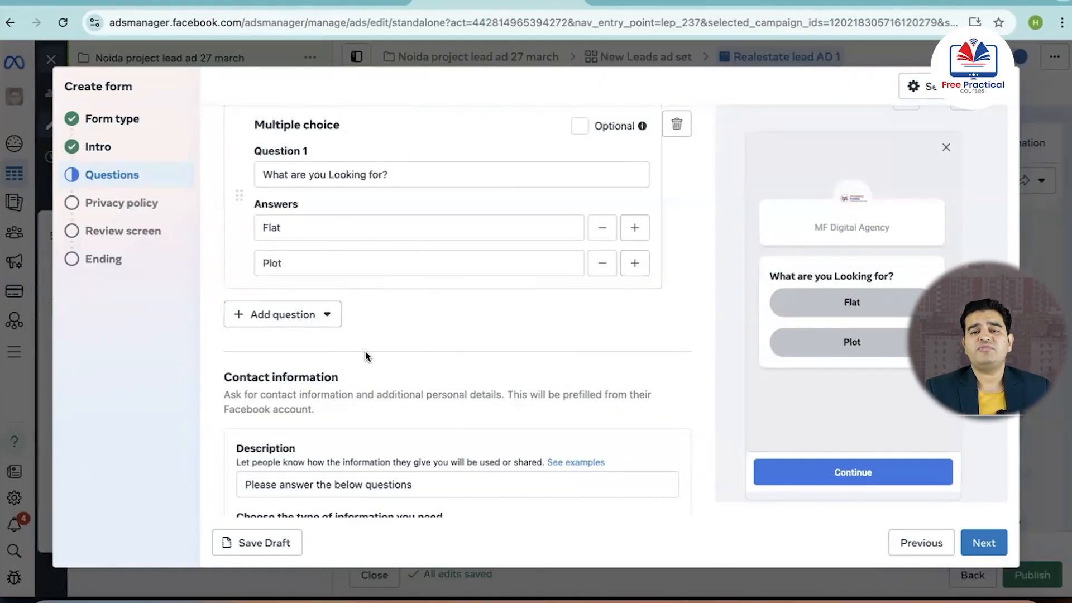
pyautogui.scroll(-4, 511, 427)
pyautogui.scroll(-1, 511, 427)
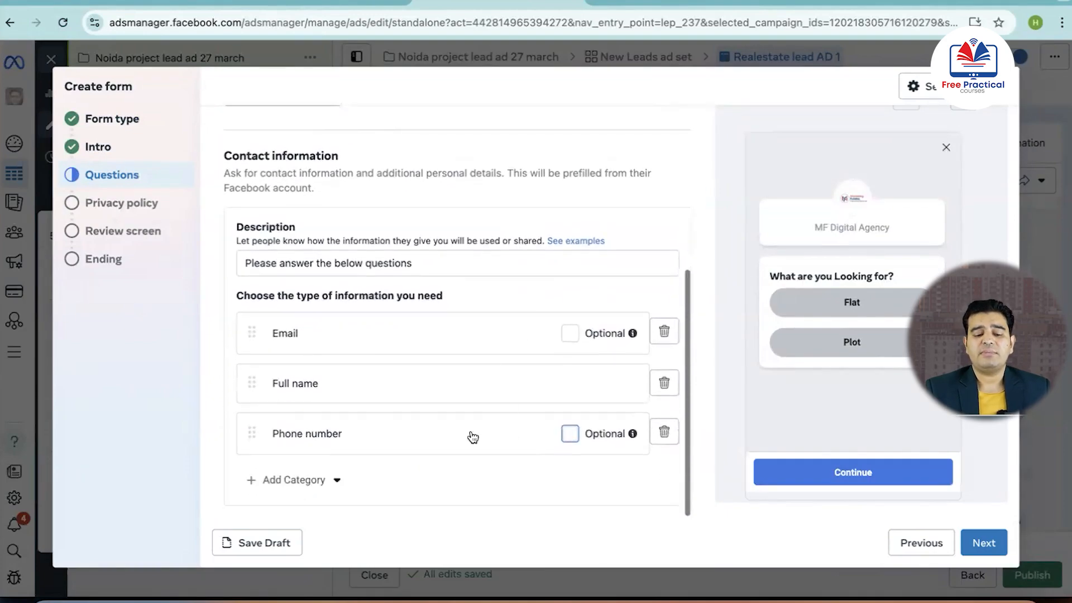
# Proceed from the questions through the privacy policy and review screen to the form's ending, keeping the prefilled privacy settings
pyautogui.click(983, 543)
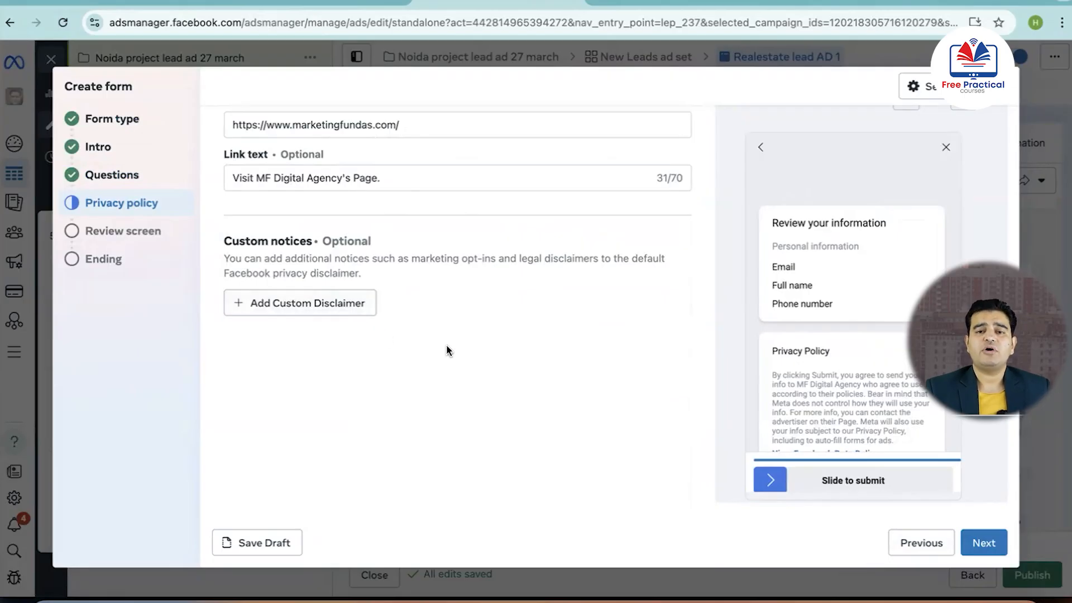
pyautogui.scroll(-2, 826, 428)
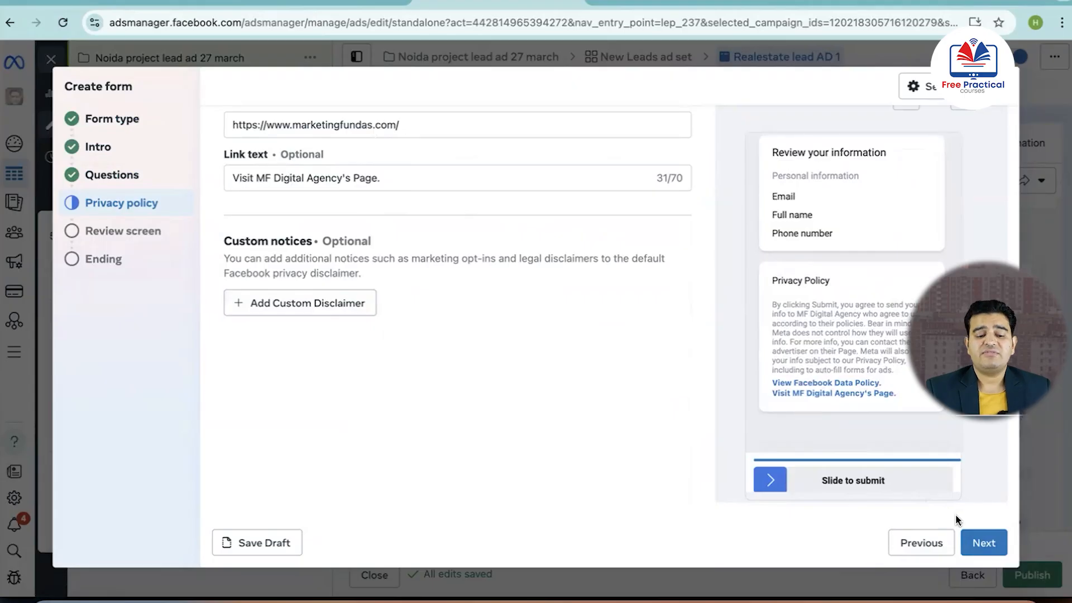
pyautogui.click(983, 542)
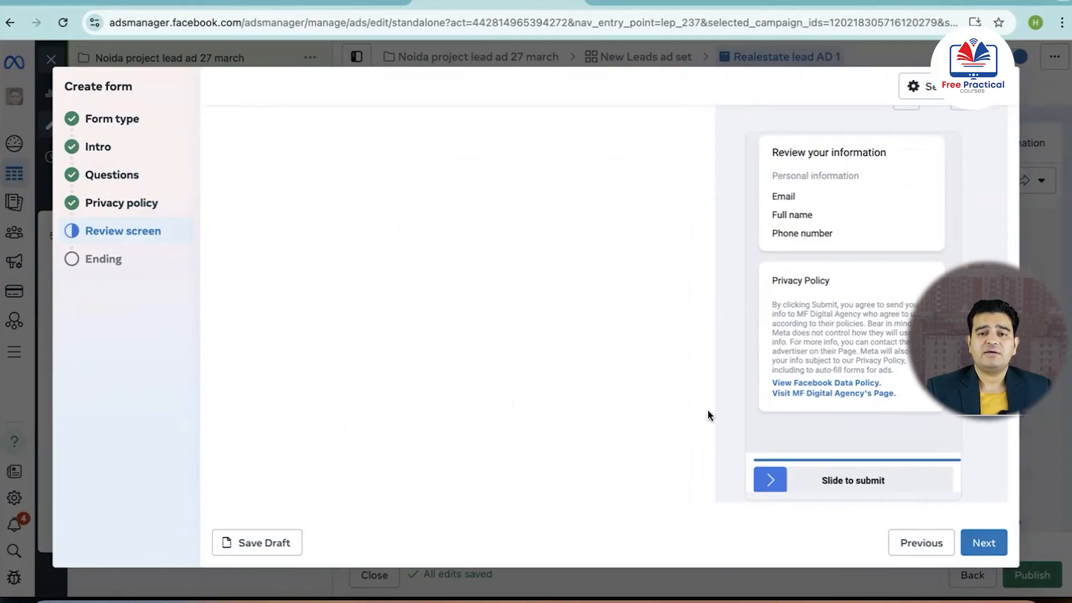
pyautogui.click(982, 541)
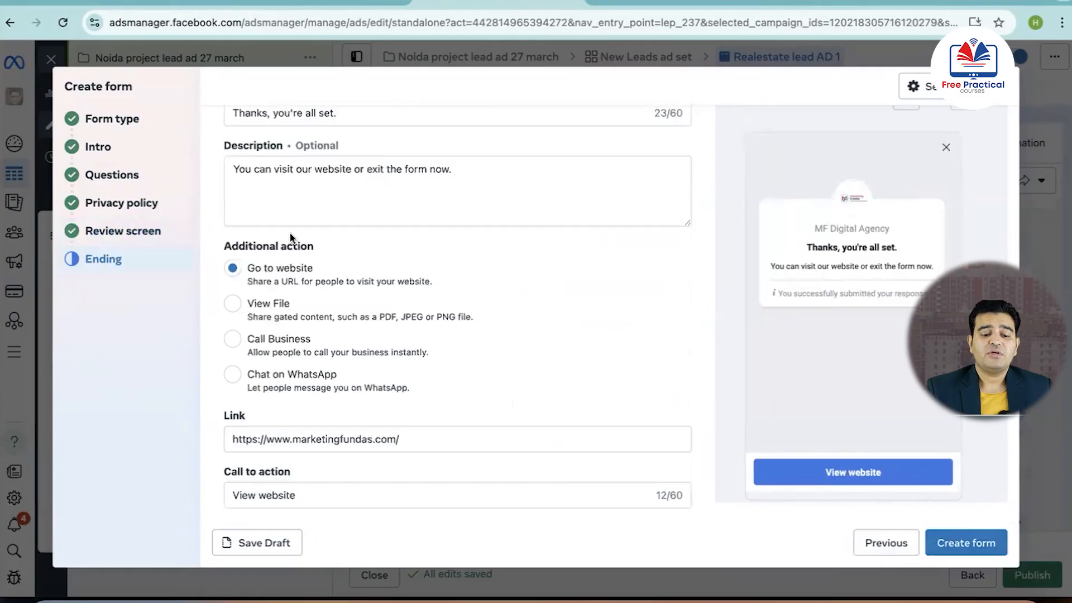
# Create the form, keeping the default thank-you message and "Go to website" as its additional action
pyautogui.scroll(2, 290, 167)
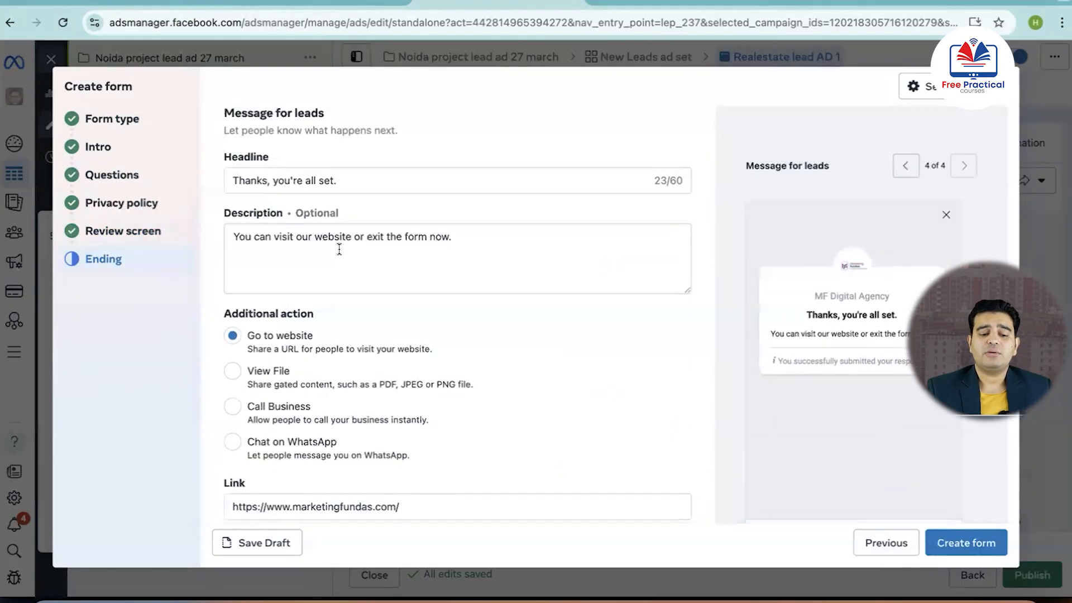
pyautogui.scroll(-2, 338, 246)
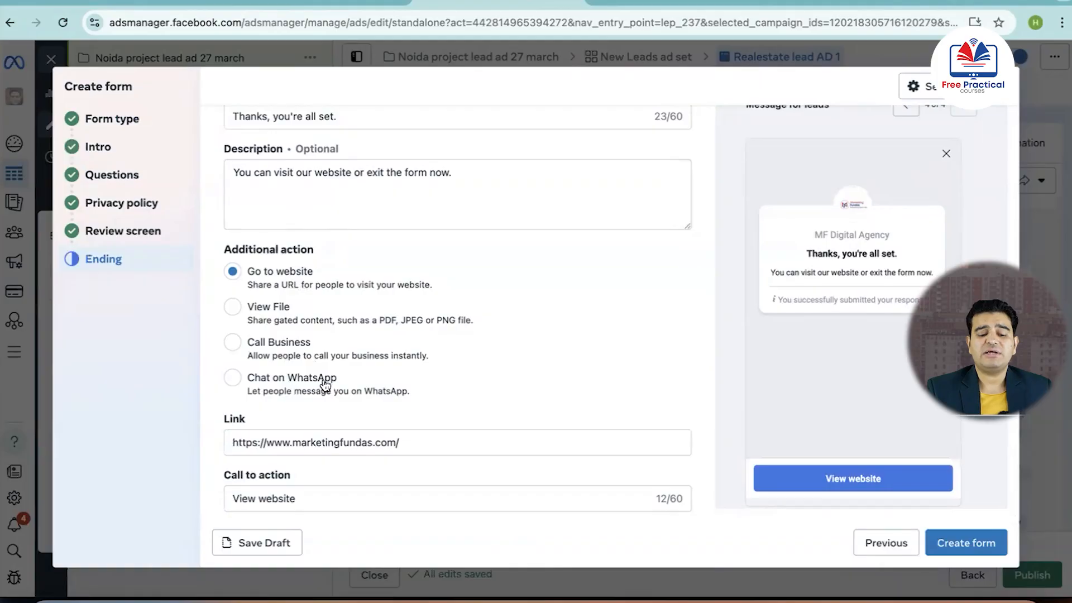
pyautogui.scroll(-1, 355, 427)
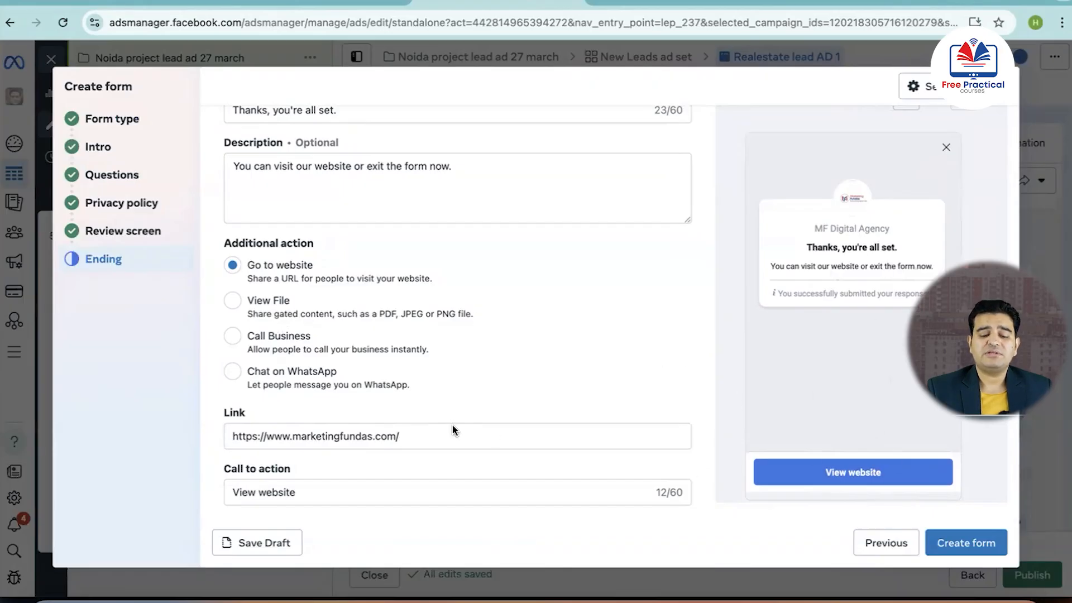
pyautogui.click(985, 547)
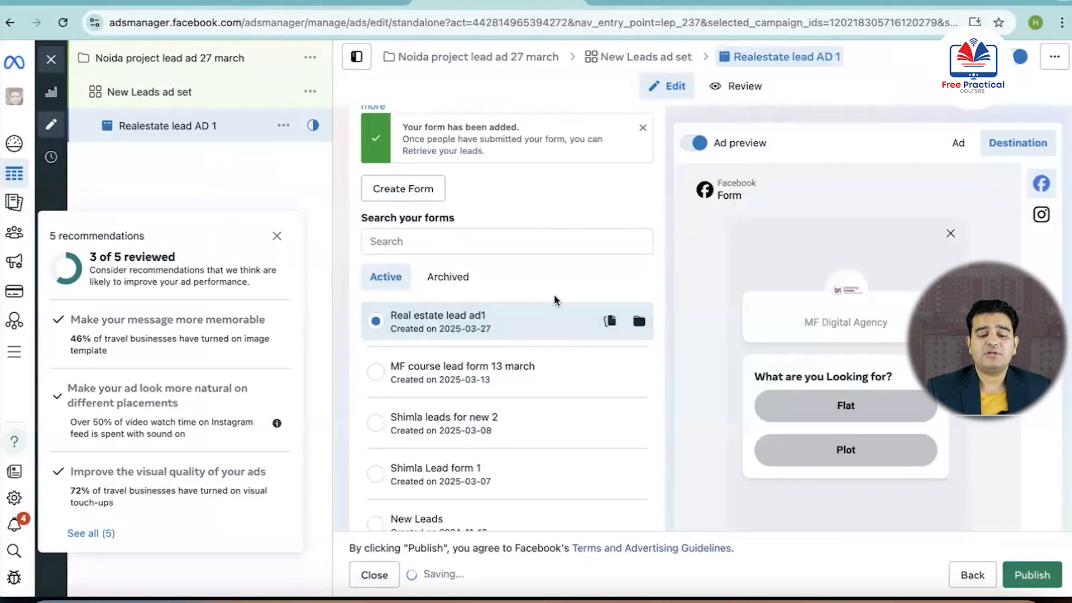
# Check the ad's remaining copy, Advantage+ creative and tracking settings, and publish the campaign with its ad set and ad
pyautogui.scroll(-15, 554, 299)
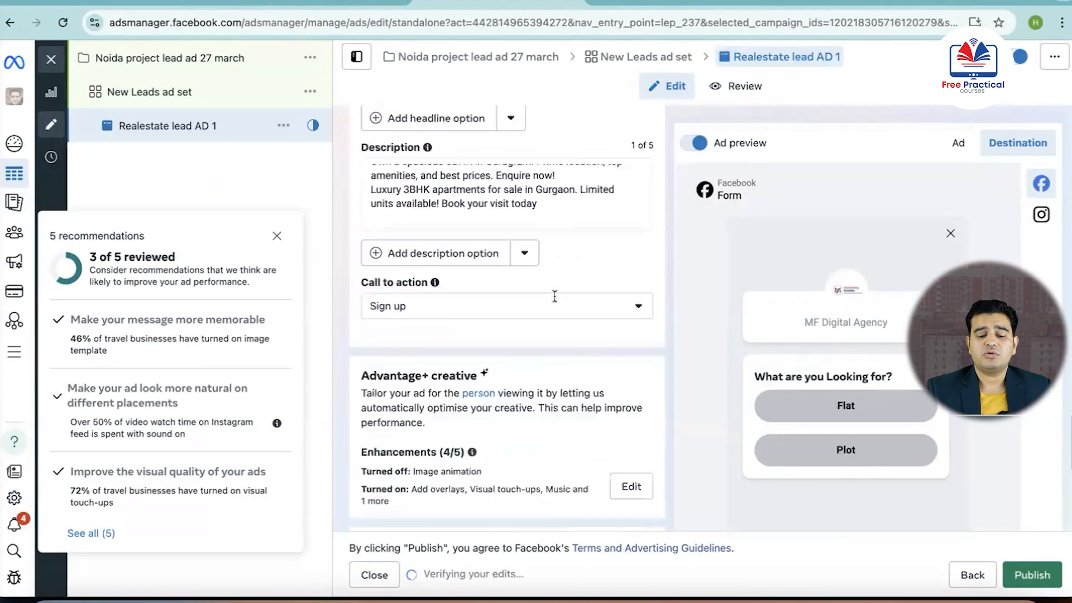
pyautogui.scroll(-10, 554, 296)
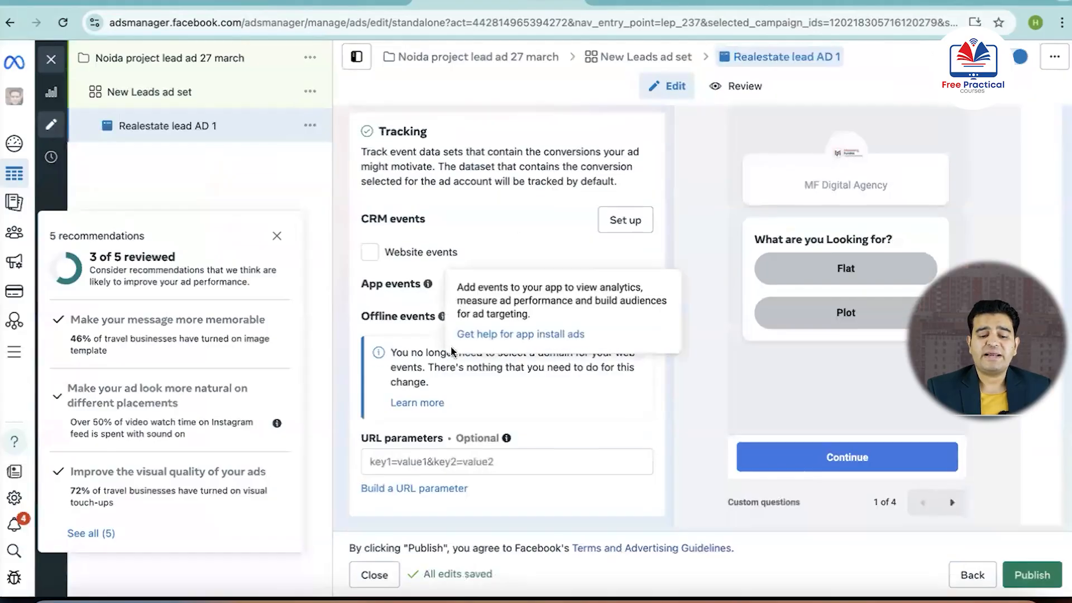
pyautogui.scroll(5, 451, 356)
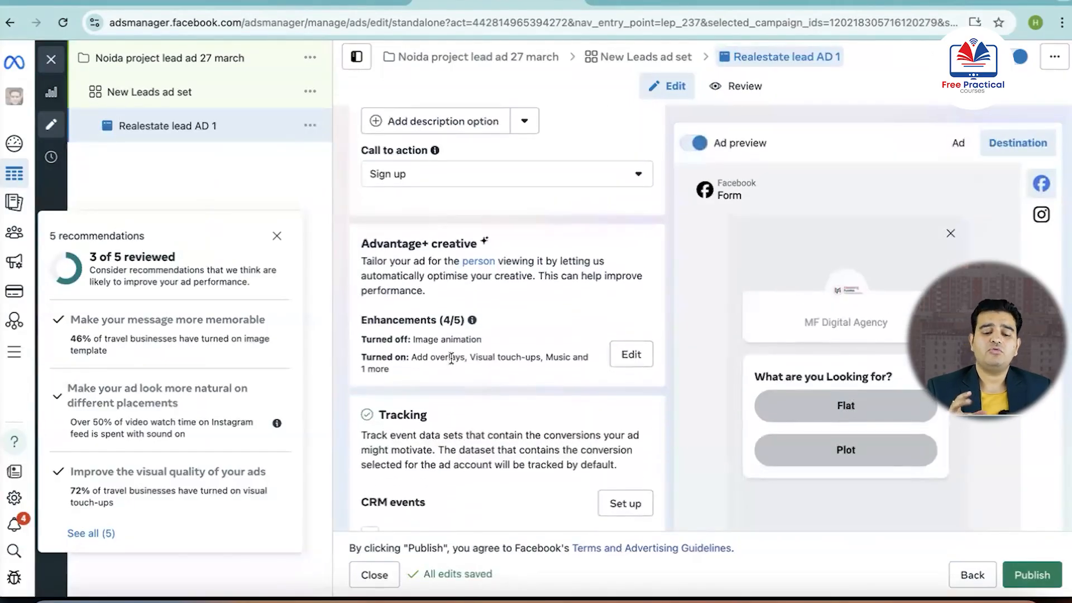
pyautogui.scroll(5, 451, 358)
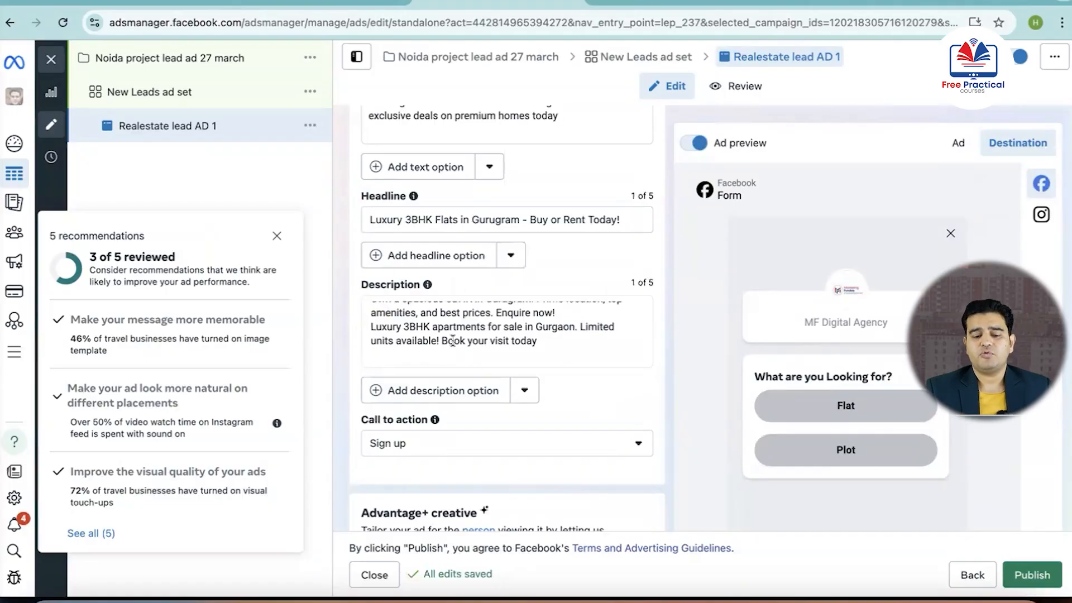
pyautogui.scroll(-3, 452, 341)
pyautogui.moveTo(478, 396)
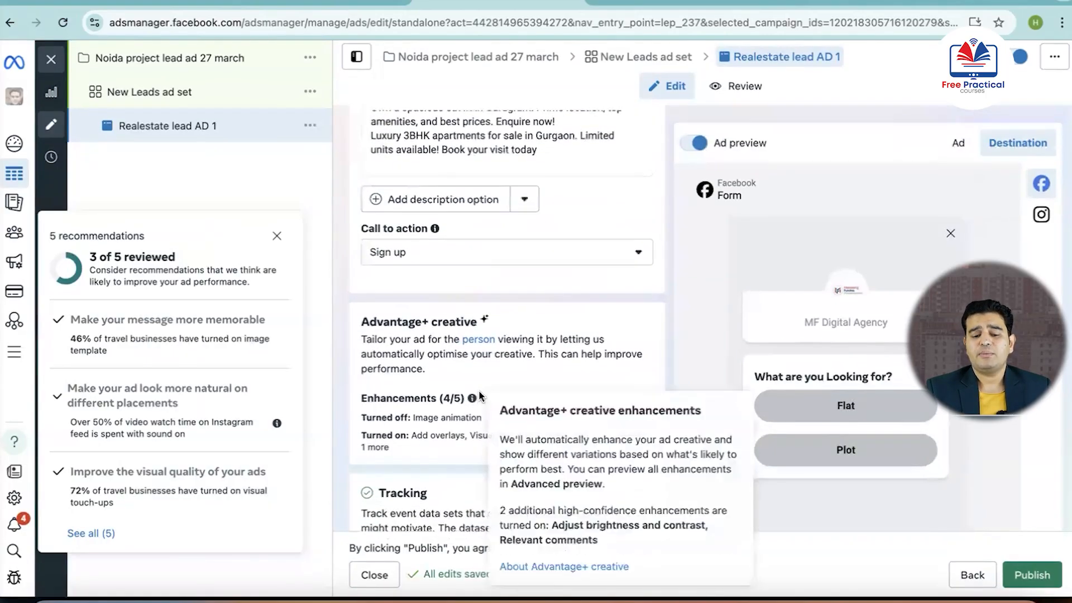
pyautogui.scroll(-4, 485, 394)
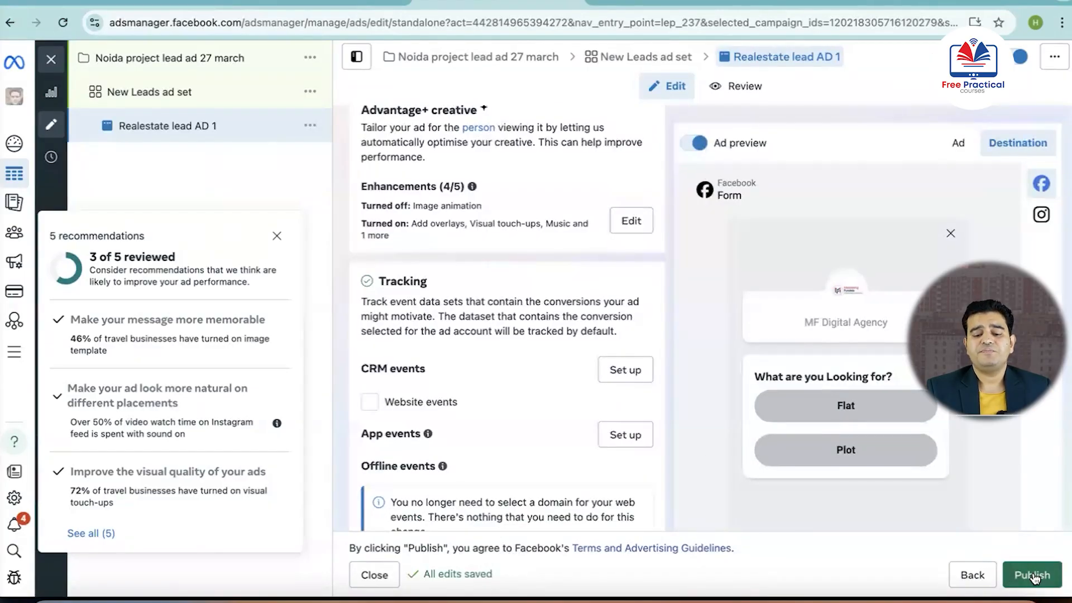
pyautogui.click(1031, 575)
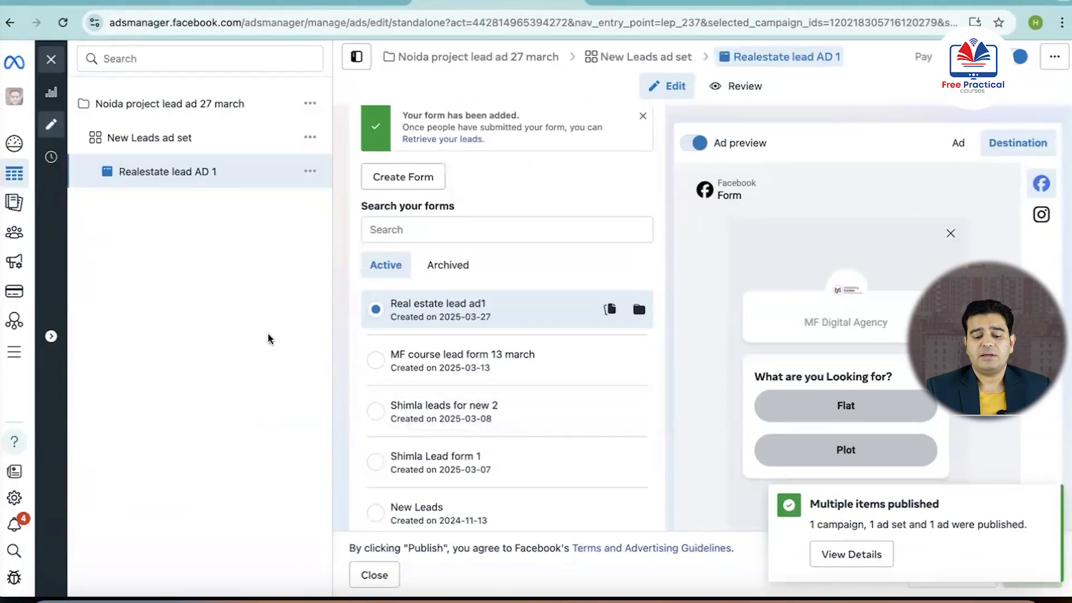
# Close the ad editor and examine the delivery, bid strategy and budget columns for the published ad
pyautogui.click(374, 574)
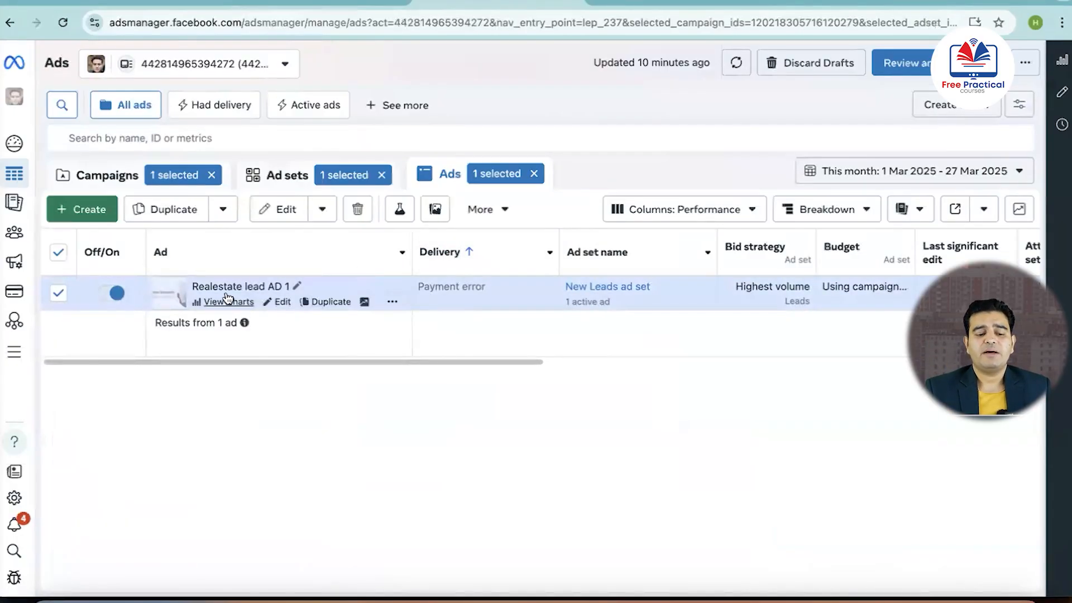
pyautogui.hscroll(5, 832, 303)
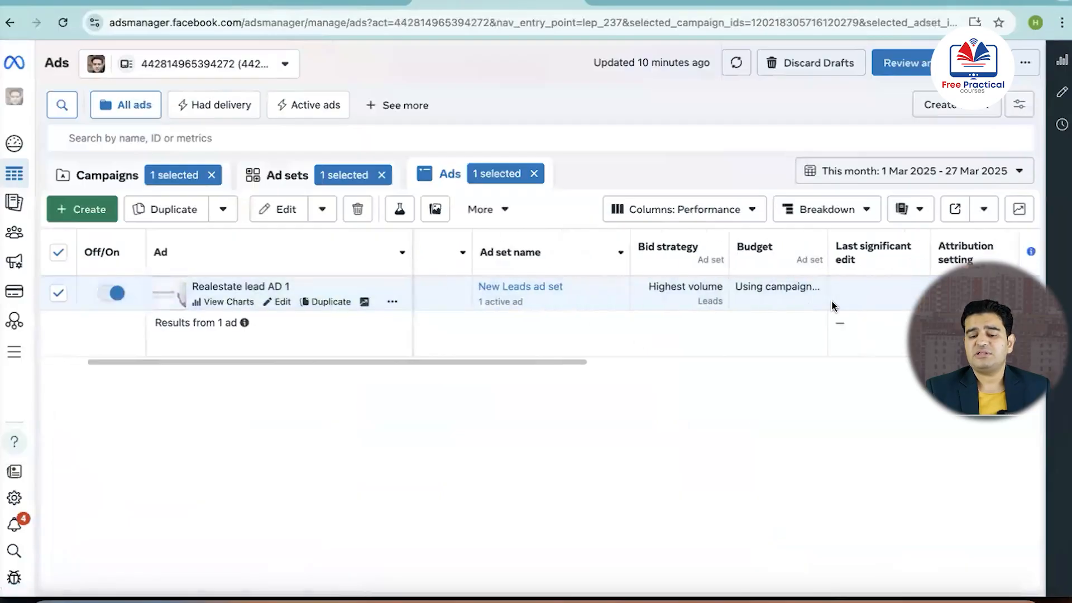
pyautogui.hscroll(2, 832, 304)
pyautogui.hscroll(-6, 831, 304)
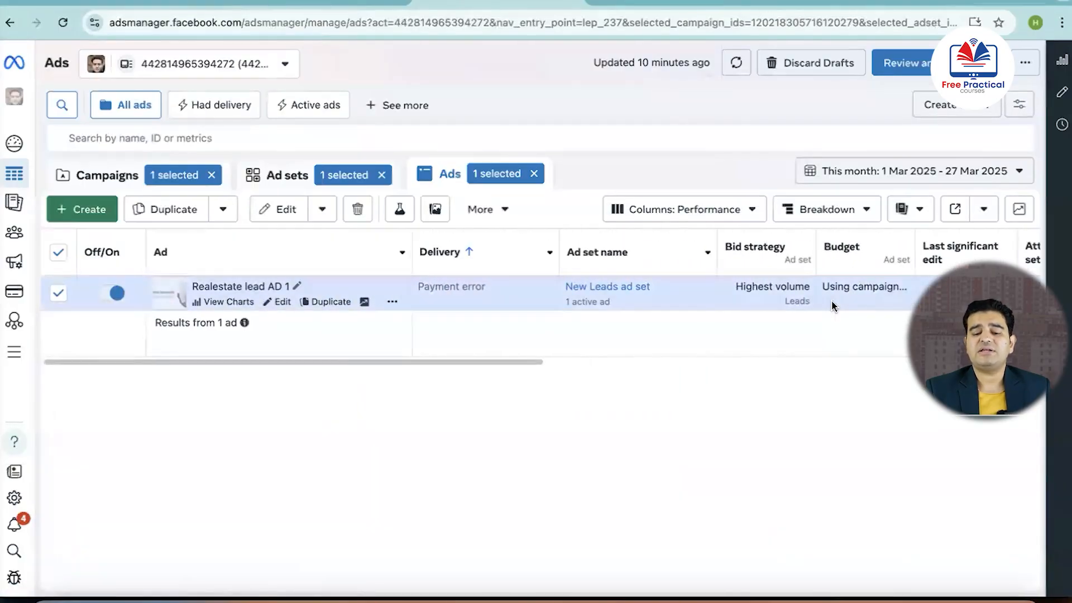
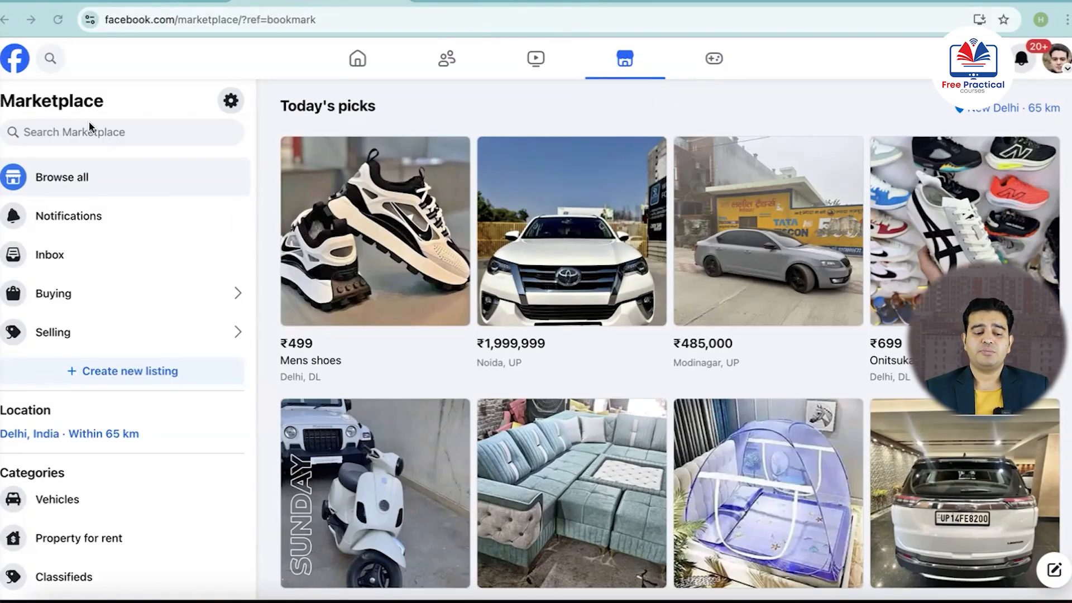
# Open Marketplace from the Facebook home page and browse today's picks and the category sections below them
pyautogui.click(7, 20)
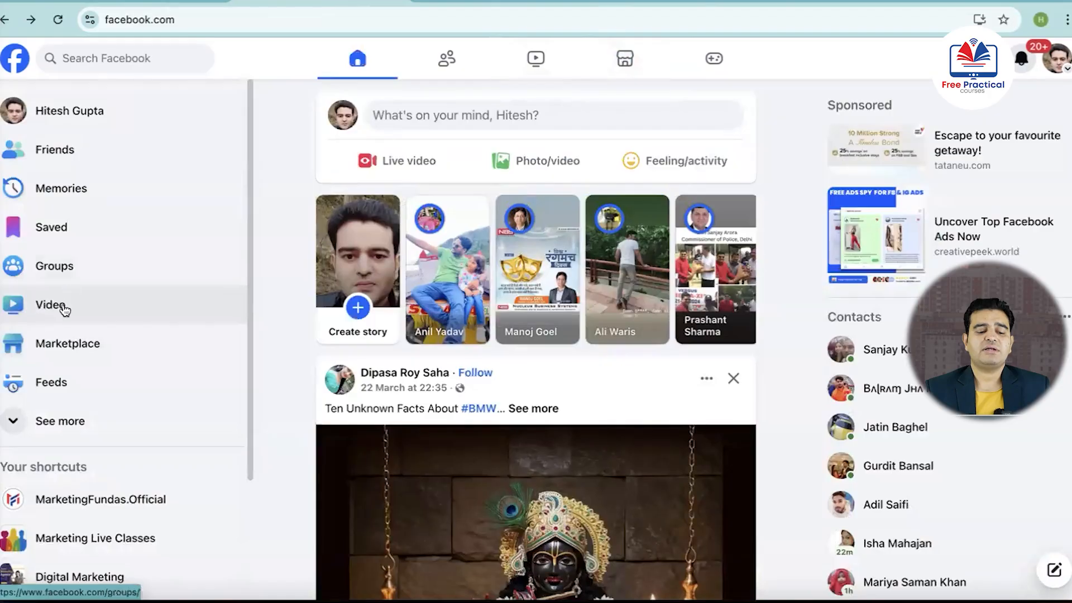
pyautogui.click(48, 341)
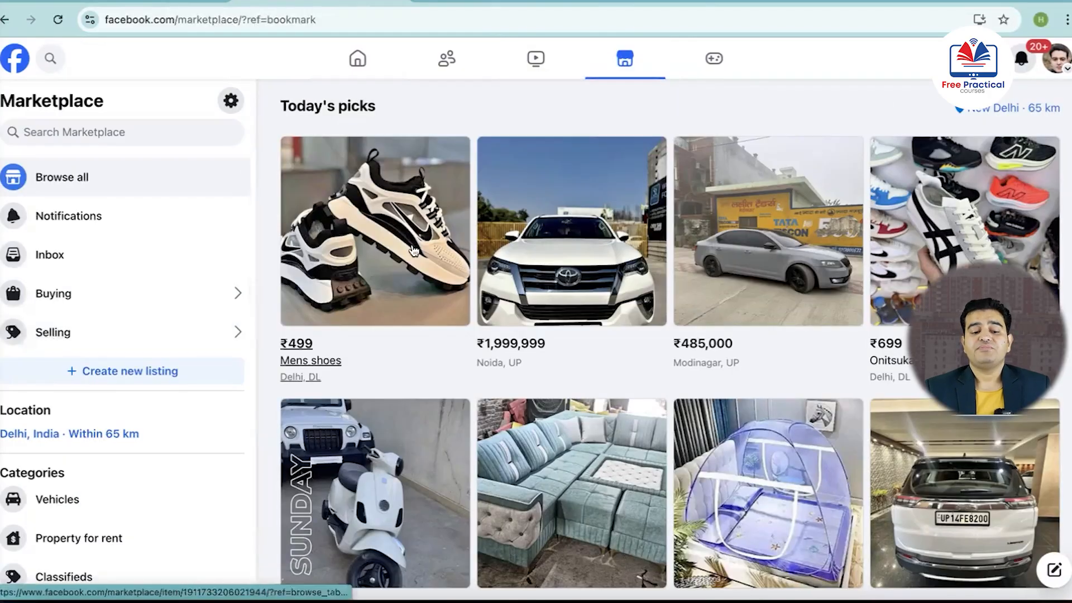
pyautogui.scroll(-2, 380, 276)
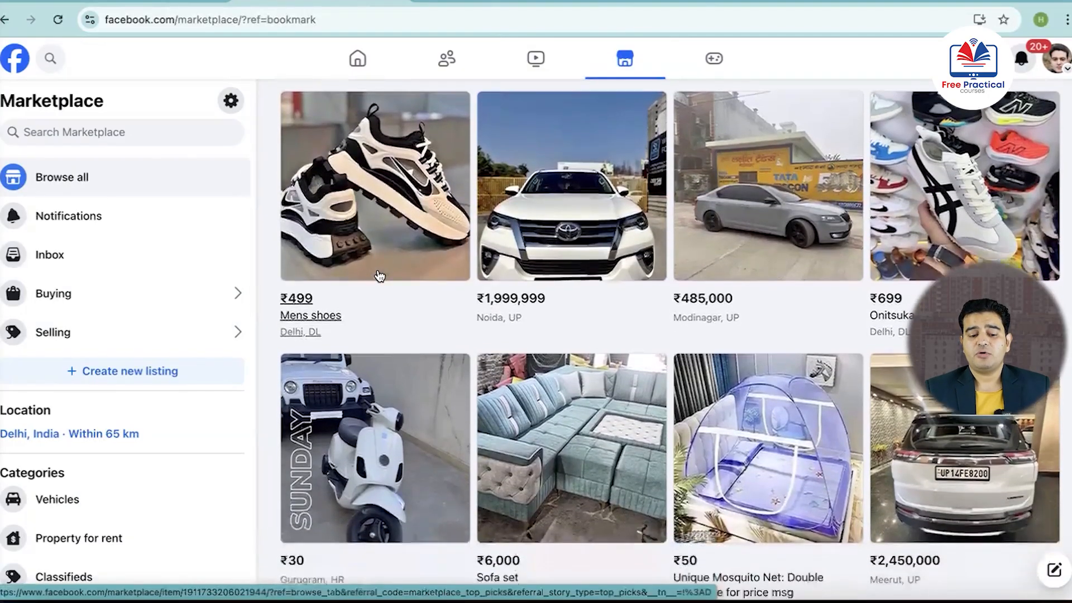
pyautogui.scroll(-2, 380, 276)
pyautogui.scroll(5, 380, 275)
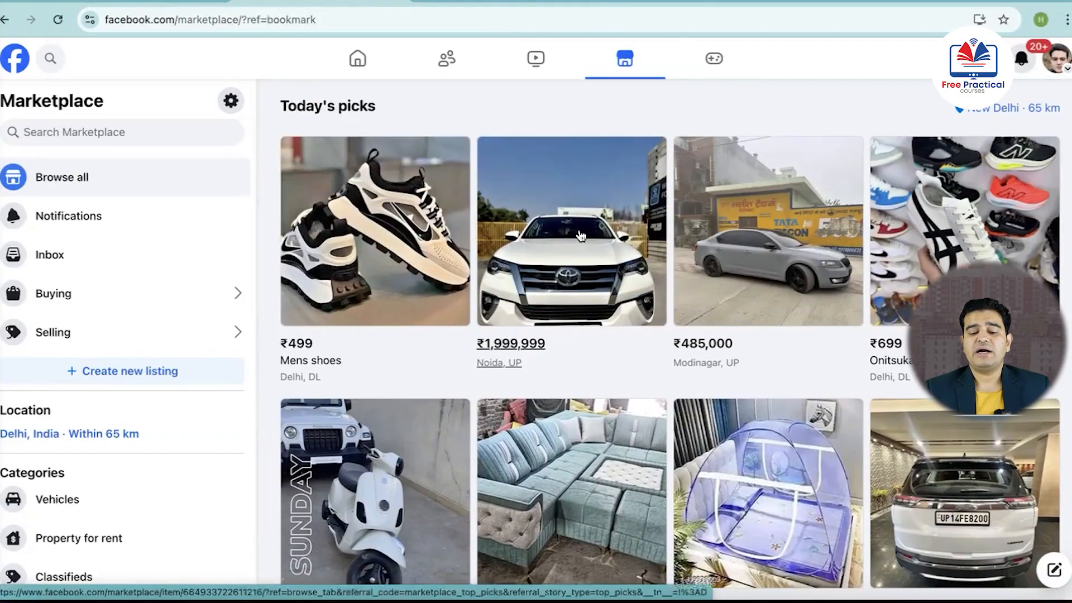
pyautogui.scroll(-8, 583, 238)
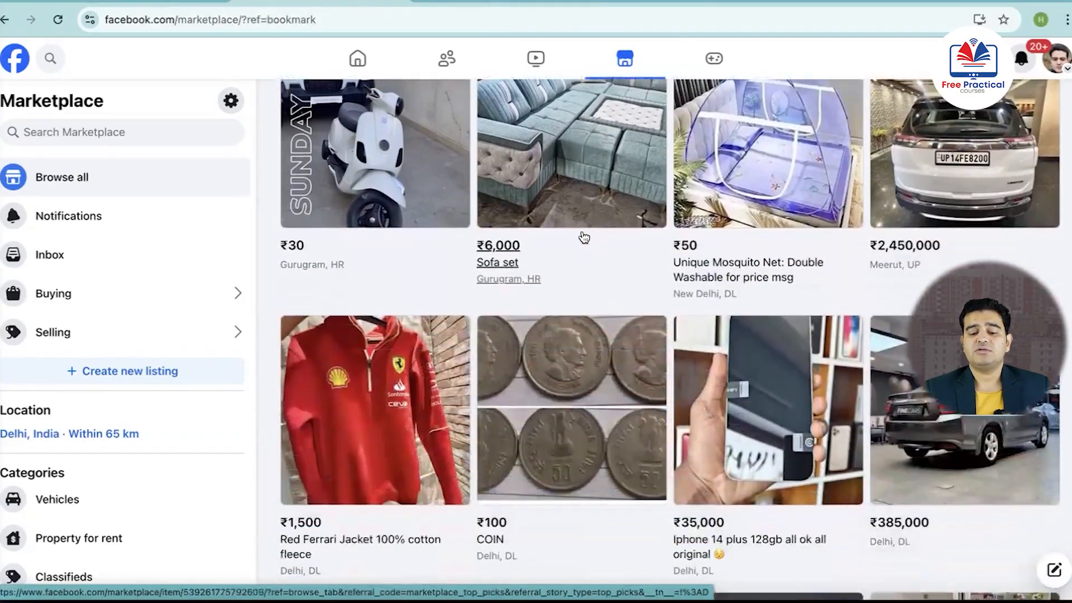
pyautogui.scroll(-2, 584, 237)
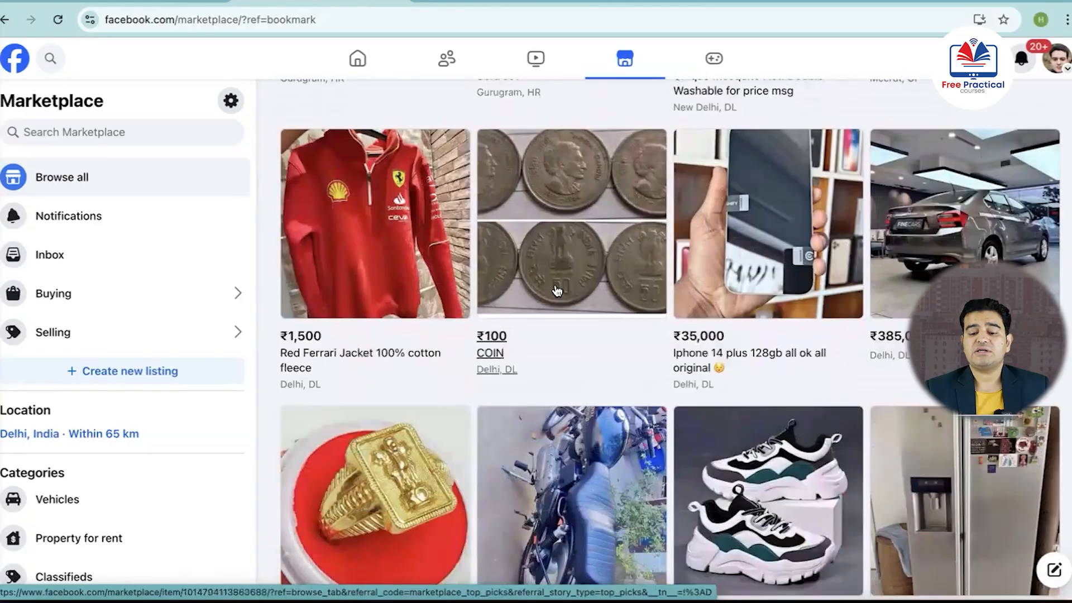
pyautogui.scroll(-10, 557, 289)
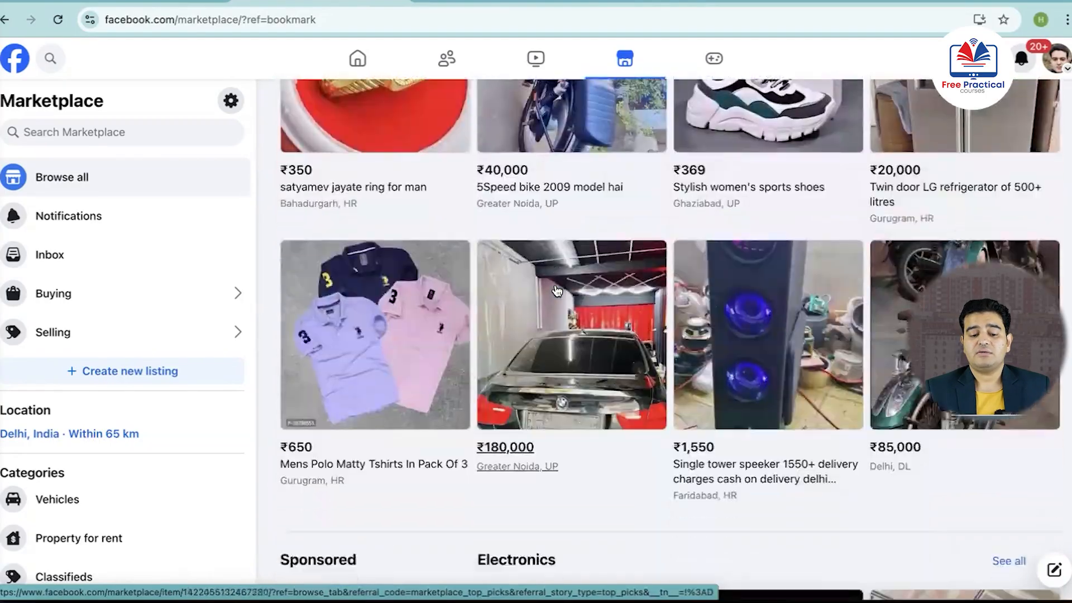
pyautogui.scroll(-17, 556, 289)
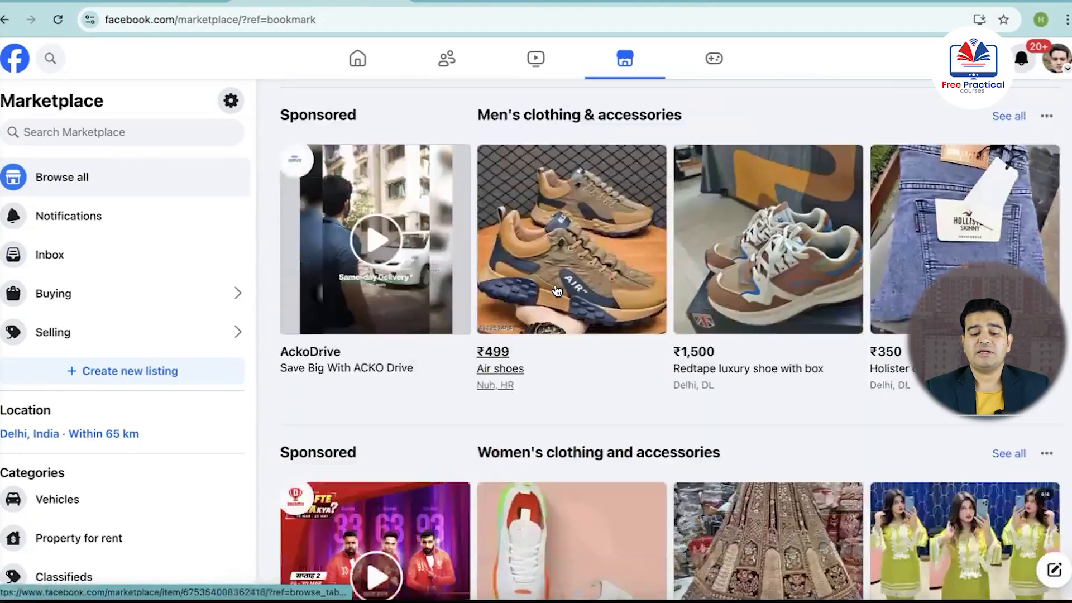
pyautogui.scroll(-15, 556, 289)
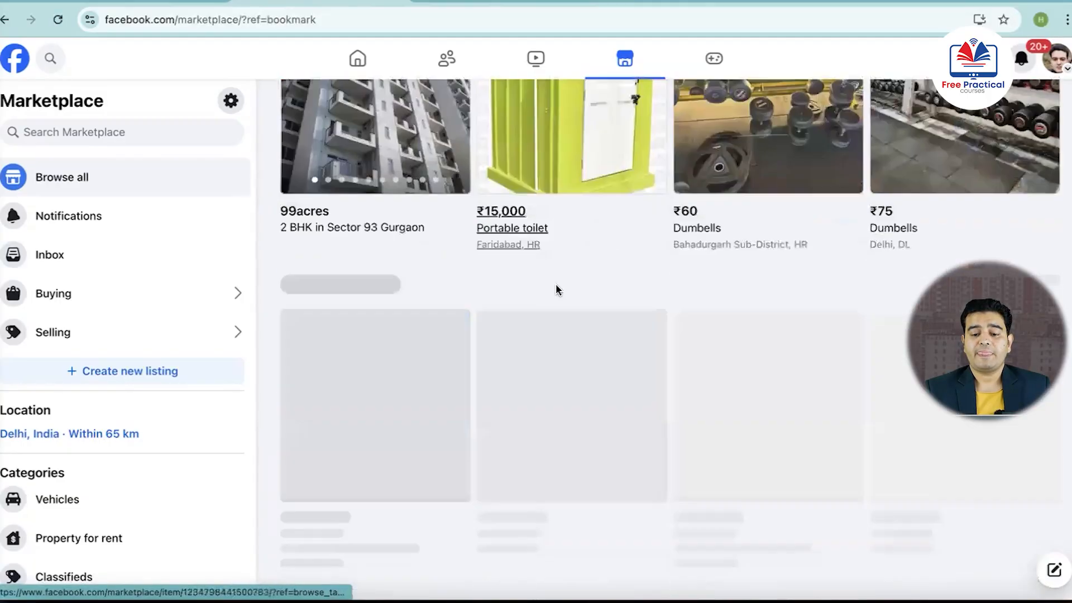
# Examine the sponsored ads placed beside the Marketplace categories, such as the 99acres property ad
pyautogui.scroll(2, 555, 284)
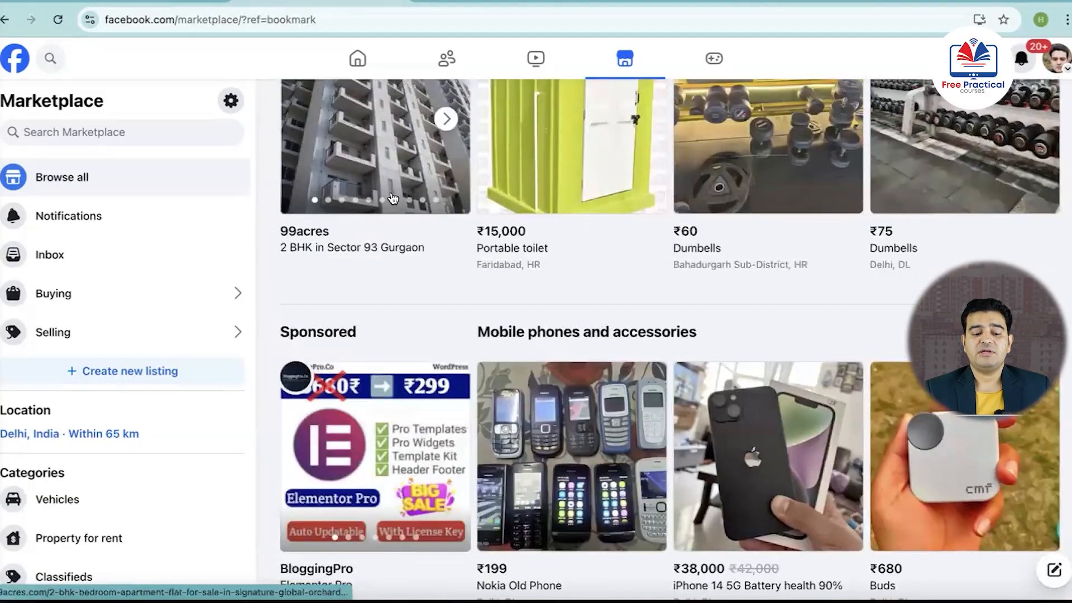
pyautogui.moveTo(359, 222)
pyautogui.scroll(1, 359, 222)
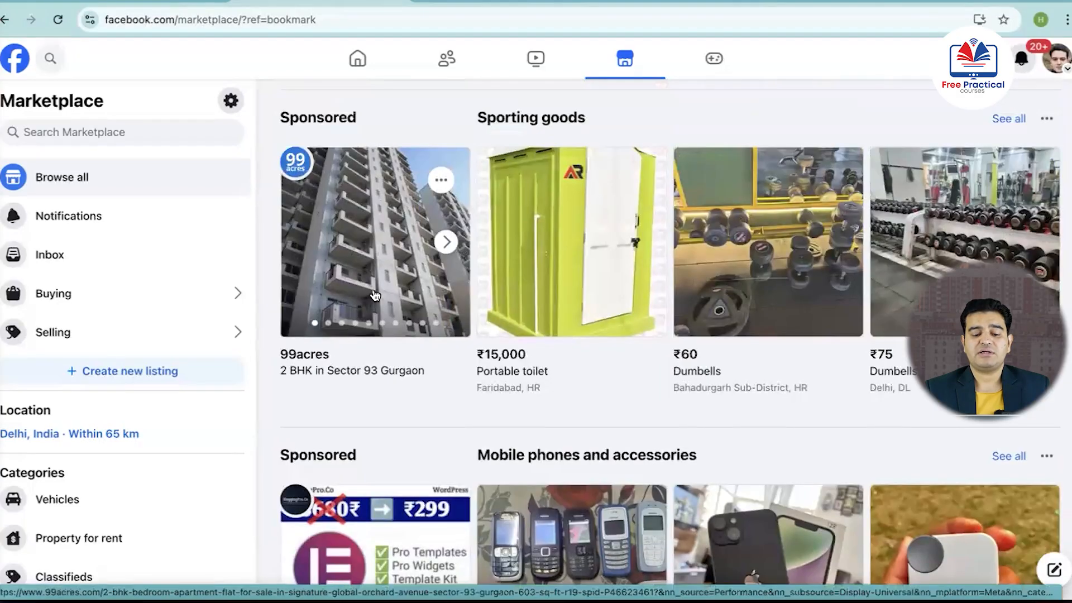
pyautogui.scroll(-1, 375, 295)
pyautogui.scroll(-5, 373, 291)
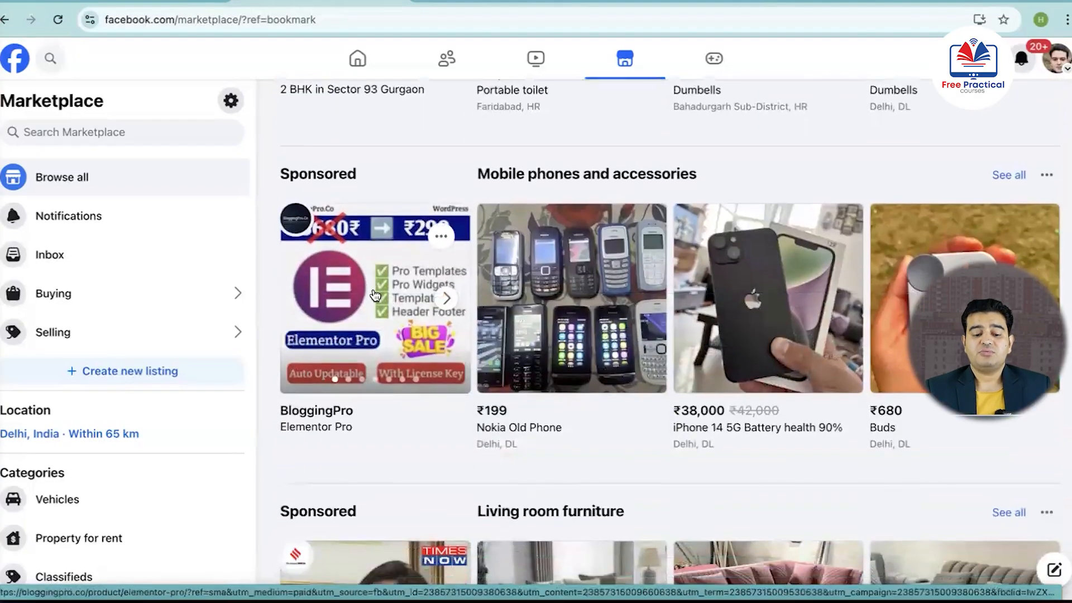
pyautogui.scroll(-15, 580, 346)
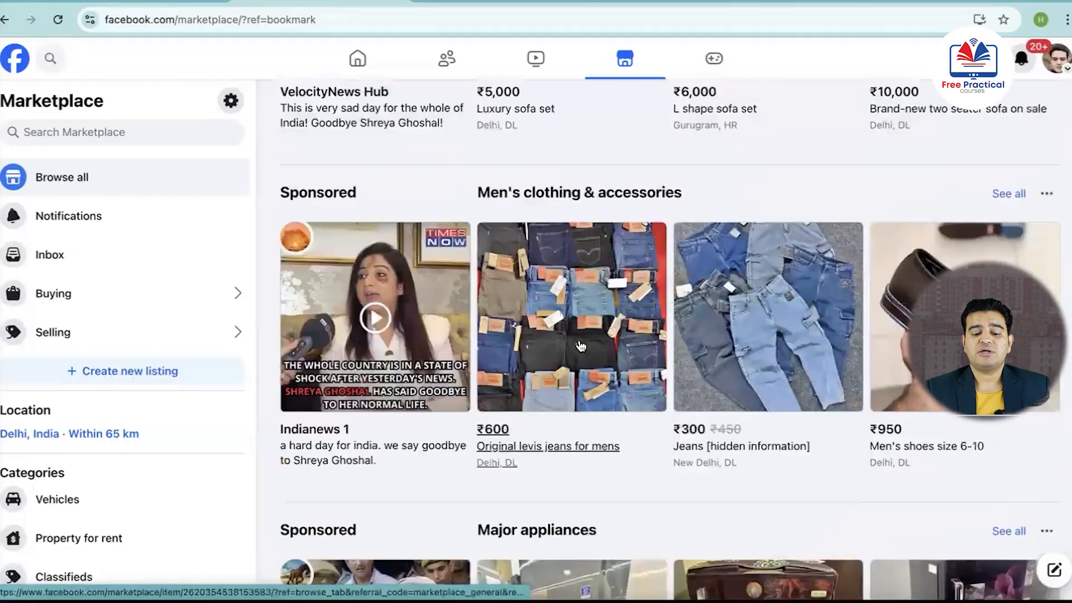
pyautogui.scroll(-16, 581, 346)
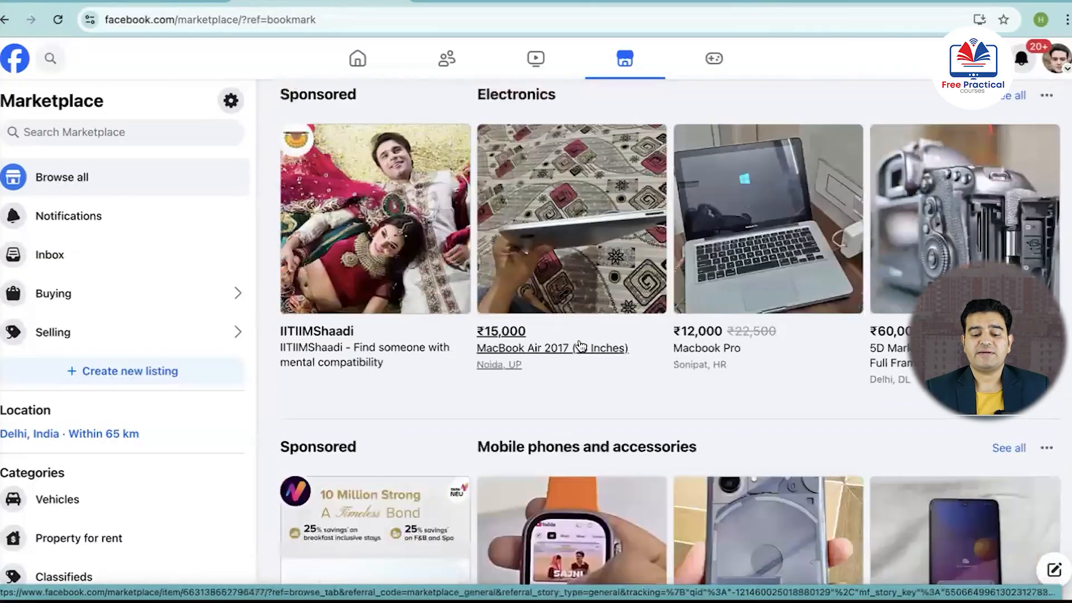
pyautogui.scroll(-15, 581, 346)
pyautogui.scroll(-1, 580, 346)
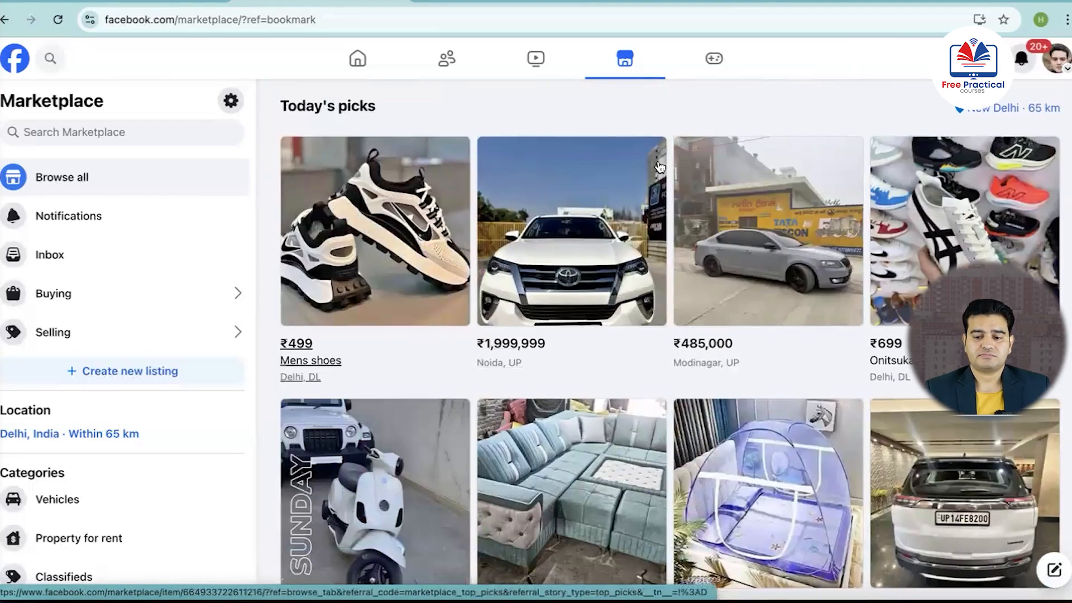
# Start a new property for sale or rent listing and add the "Book Flat" tower image from Downloads as its photo
pyautogui.click(100, 374)
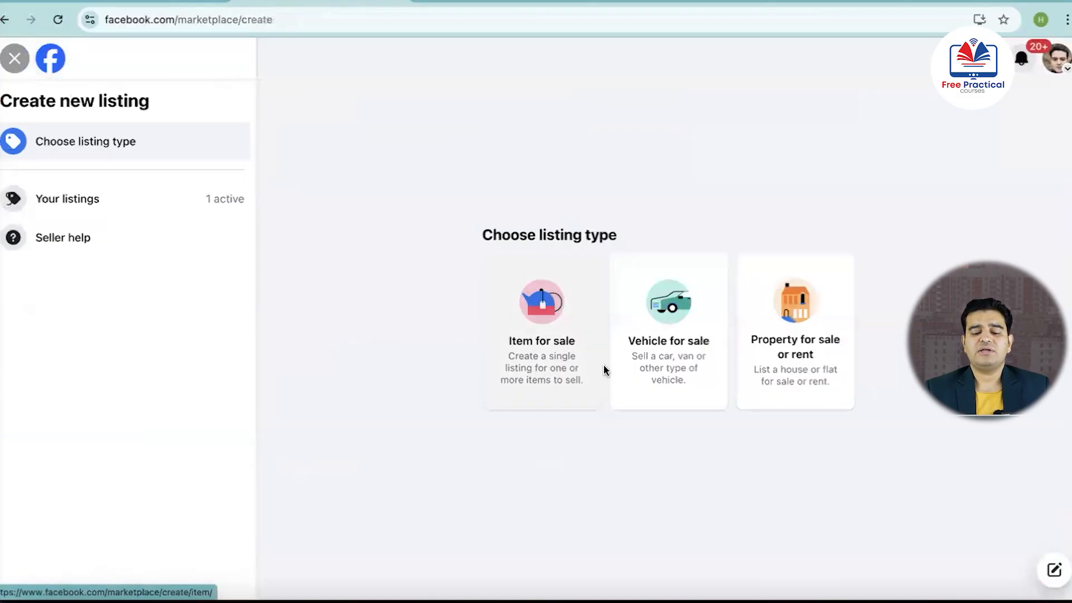
pyautogui.click(801, 359)
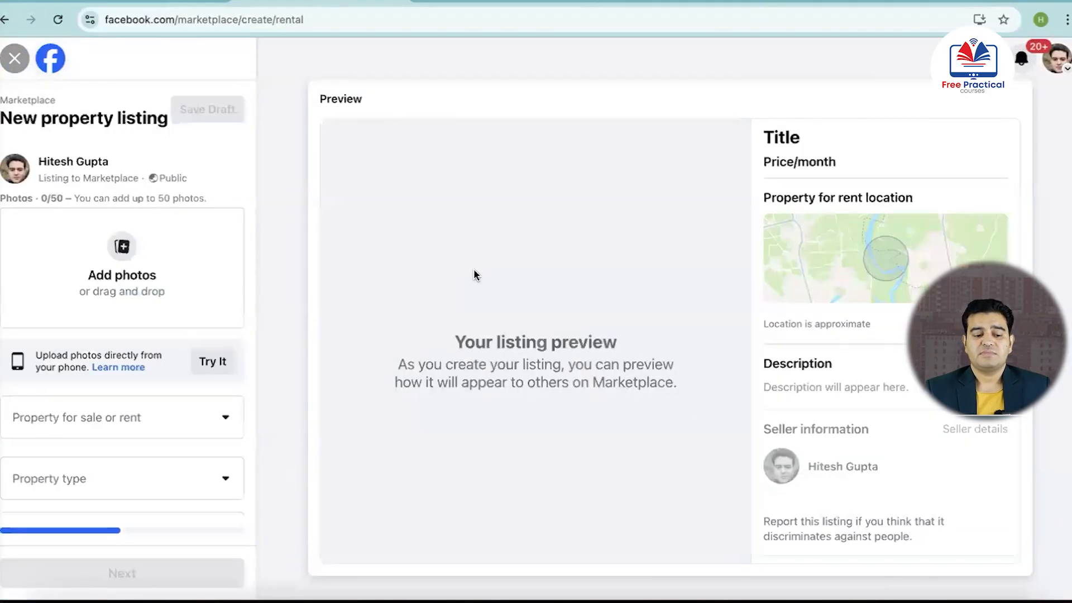
pyautogui.click(124, 249)
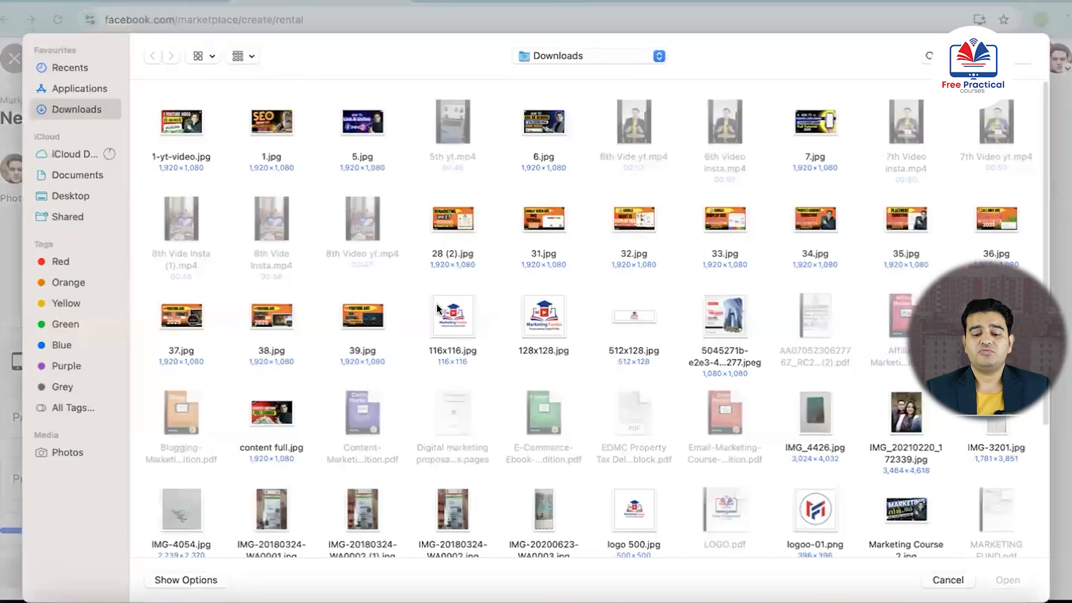
pyautogui.click(726, 310)
pyautogui.click(1005, 581)
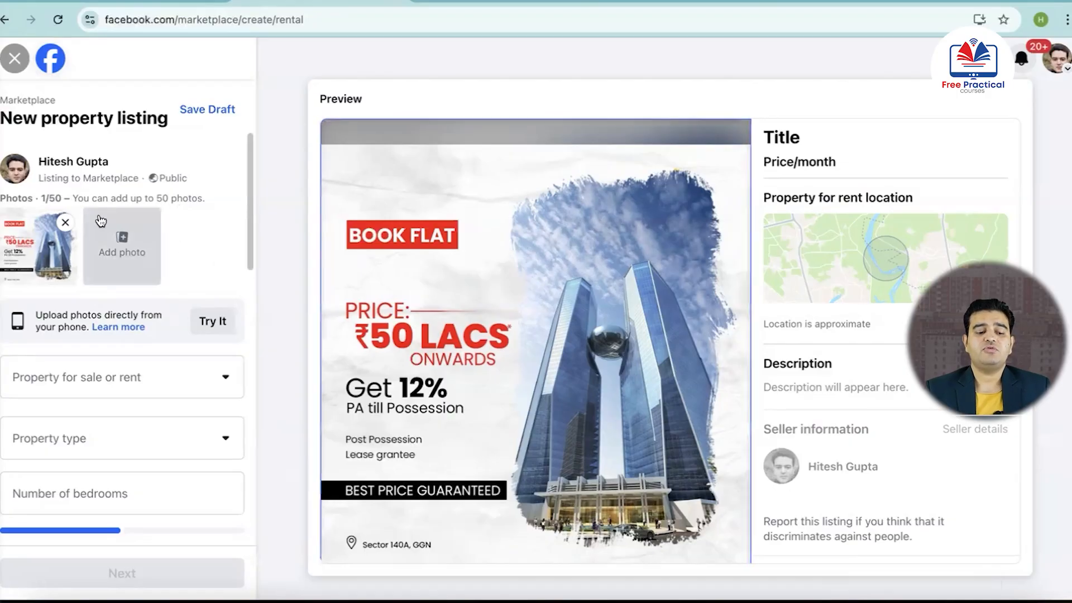
# Set the listing to "For sale" and the property type to "Flat"
pyautogui.scroll(-1, 152, 276)
pyautogui.scroll(-1, 152, 278)
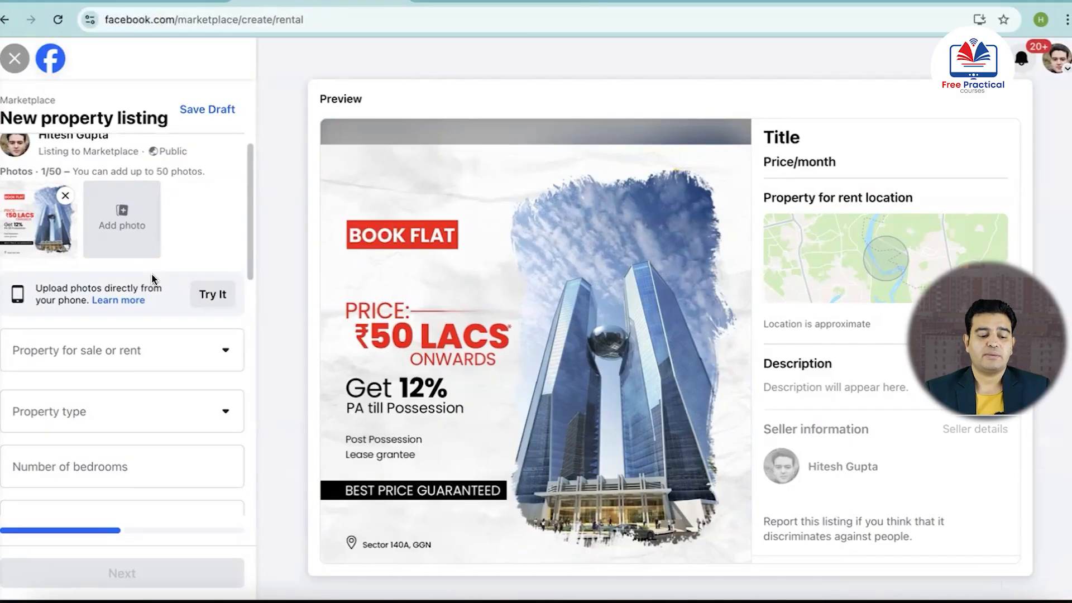
pyautogui.scroll(-3, 152, 278)
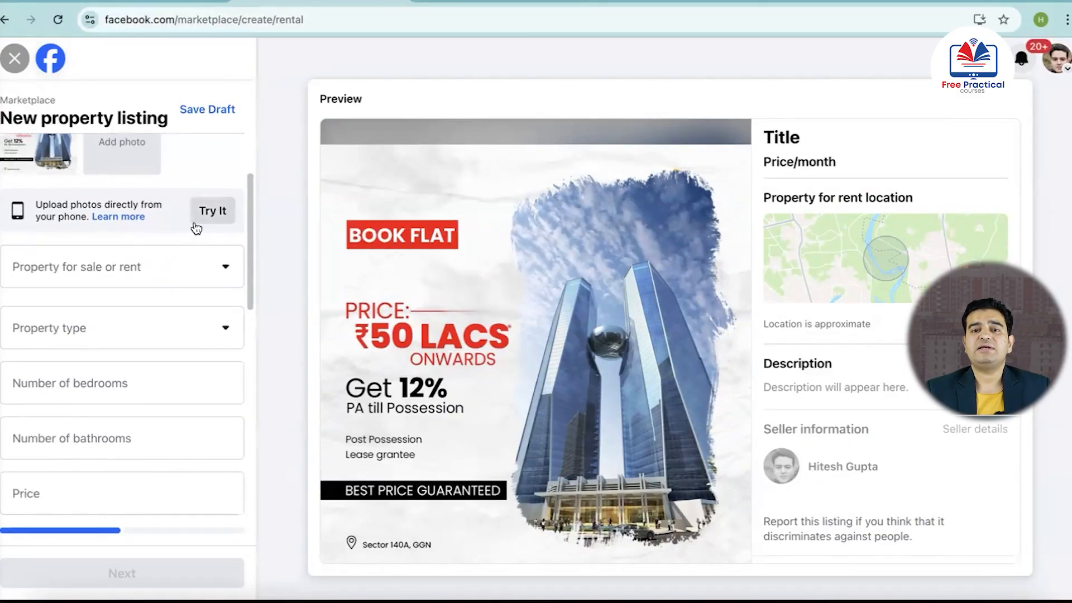
pyautogui.click(118, 275)
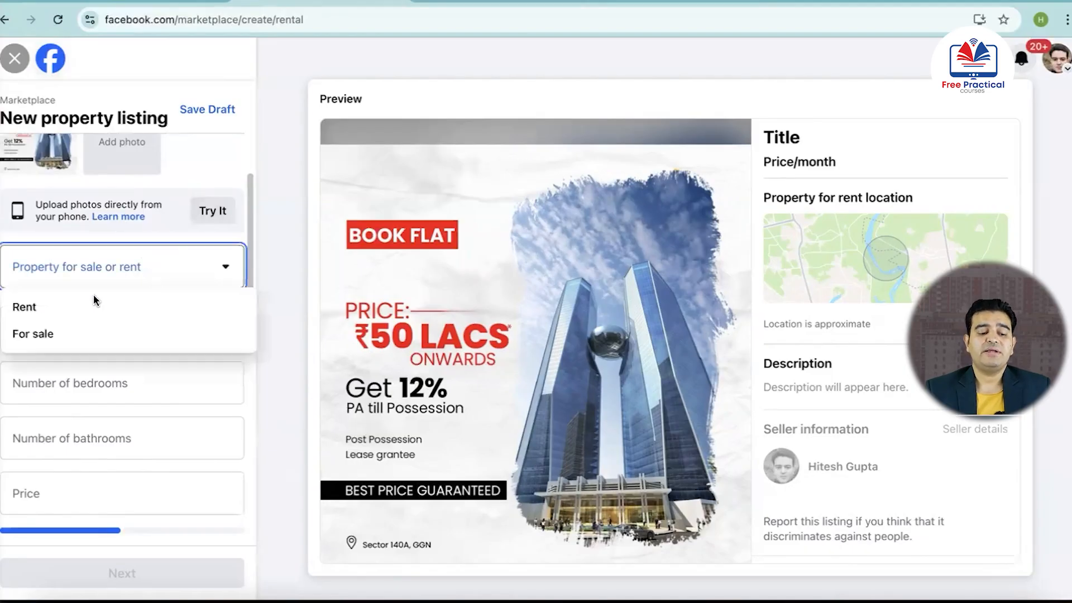
pyautogui.click(41, 337)
pyautogui.click(138, 336)
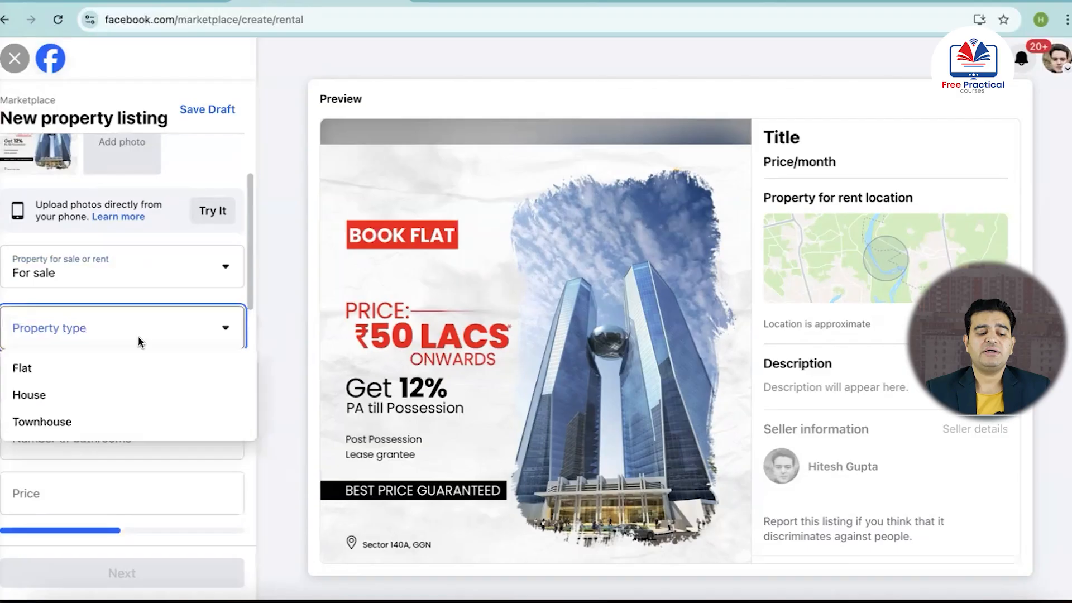
pyautogui.click(22, 370)
# Set the flat's number of bedrooms to 3 and number of bathrooms to 2
pyautogui.scroll(-2, 124, 366)
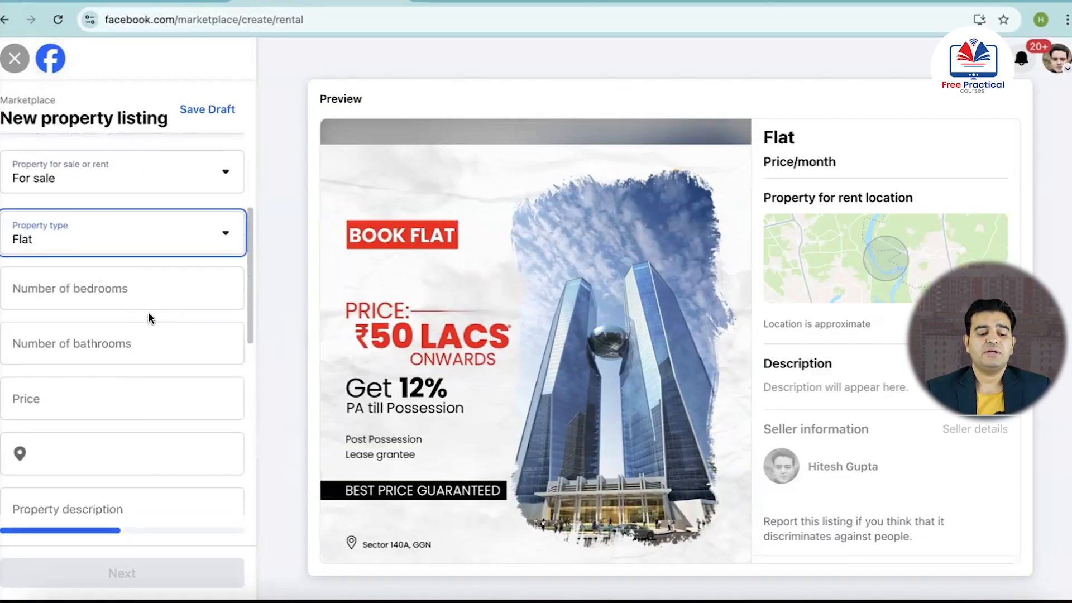
pyautogui.click(130, 293)
pyautogui.write('3')
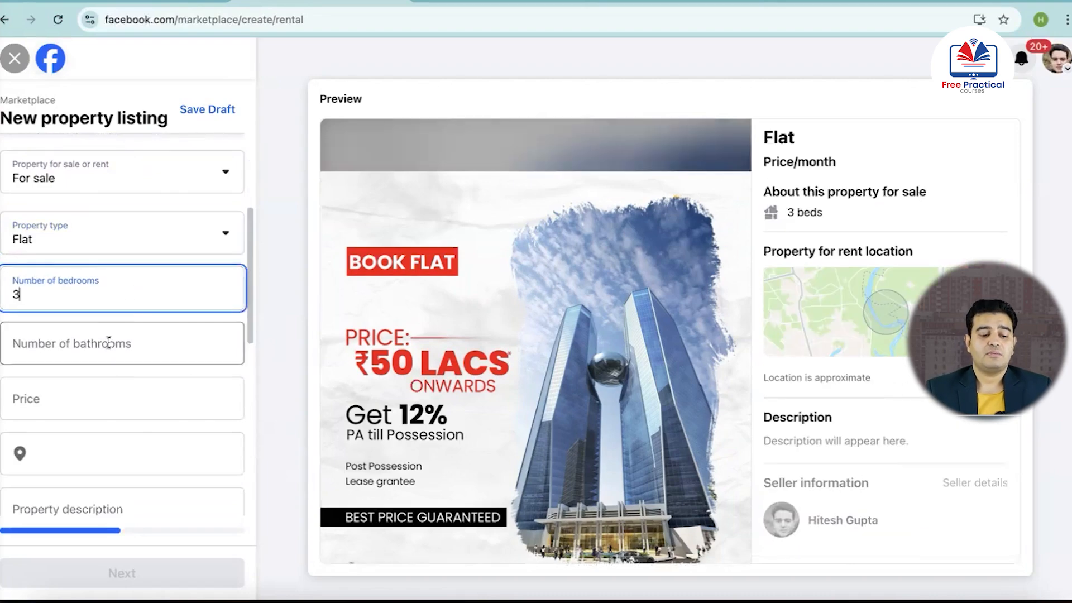
pyautogui.click(133, 346)
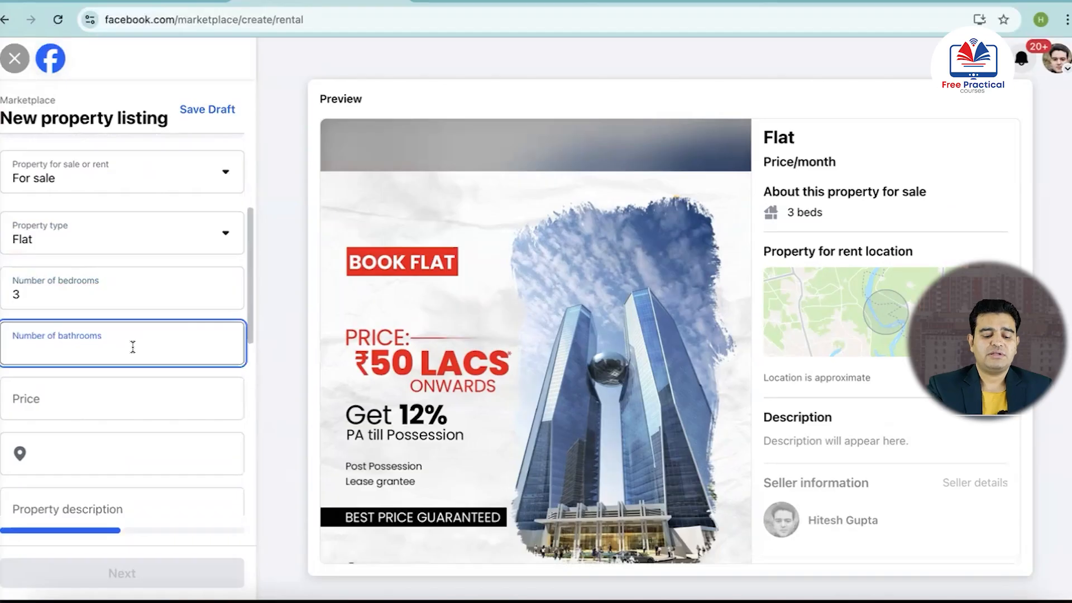
pyautogui.write('2')
# Set the flat's price to ₹5,000,000
pyautogui.scroll(-2, 126, 346)
pyautogui.click(139, 335)
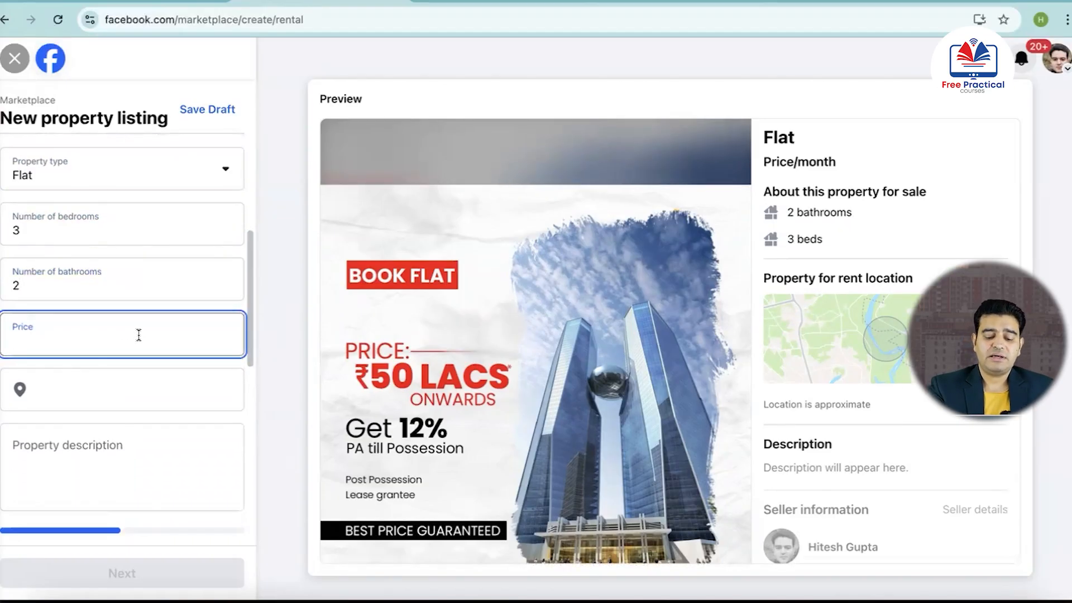
pyautogui.write('5,00')
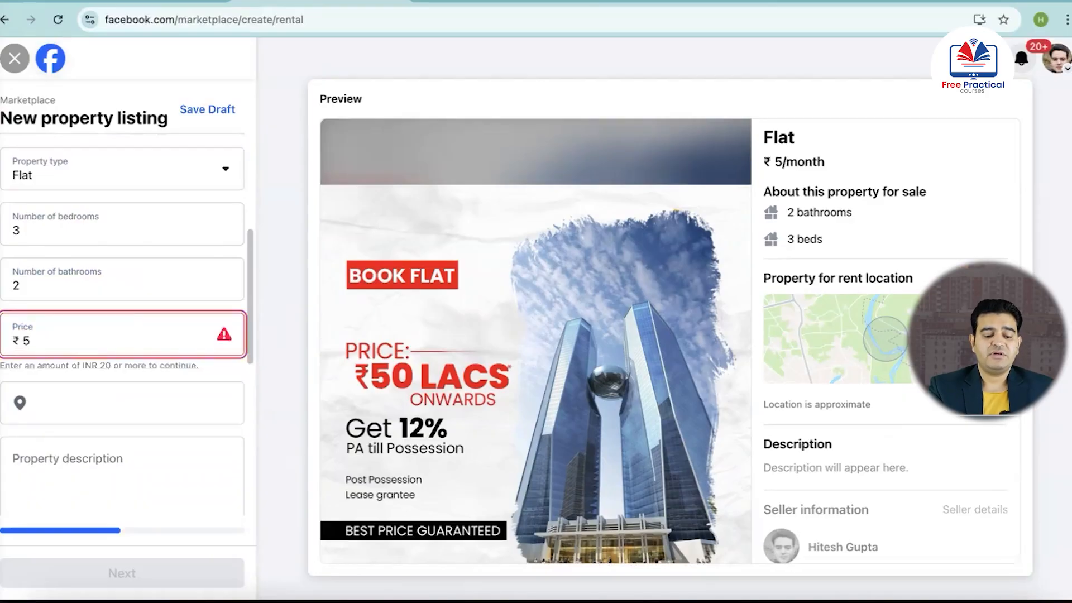
pyautogui.write('0,000')
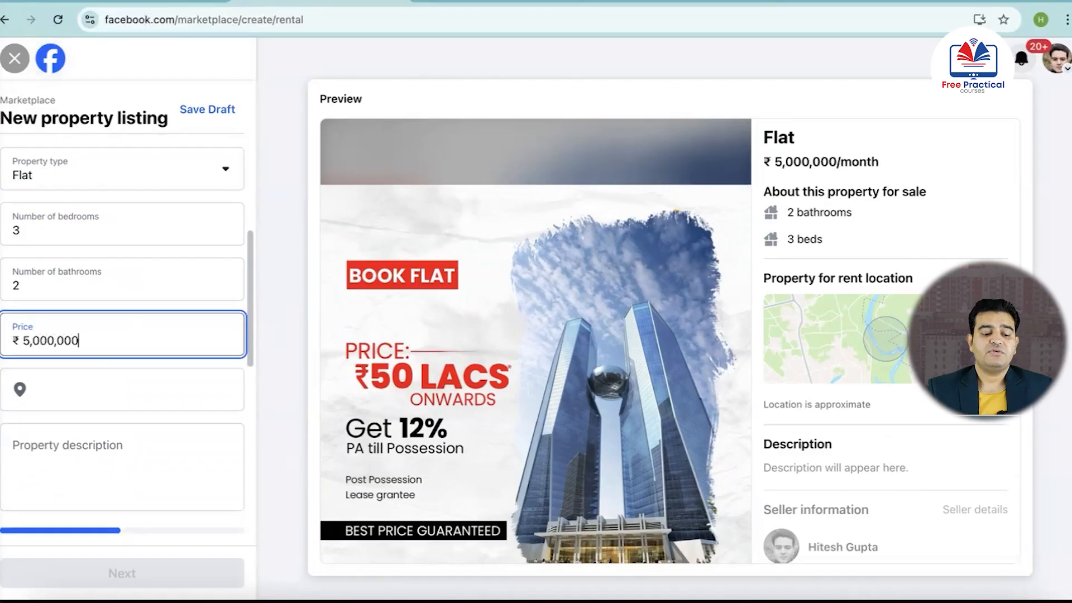
# Set the property's location to the suggested "Delhi, India"
pyautogui.click(112, 398)
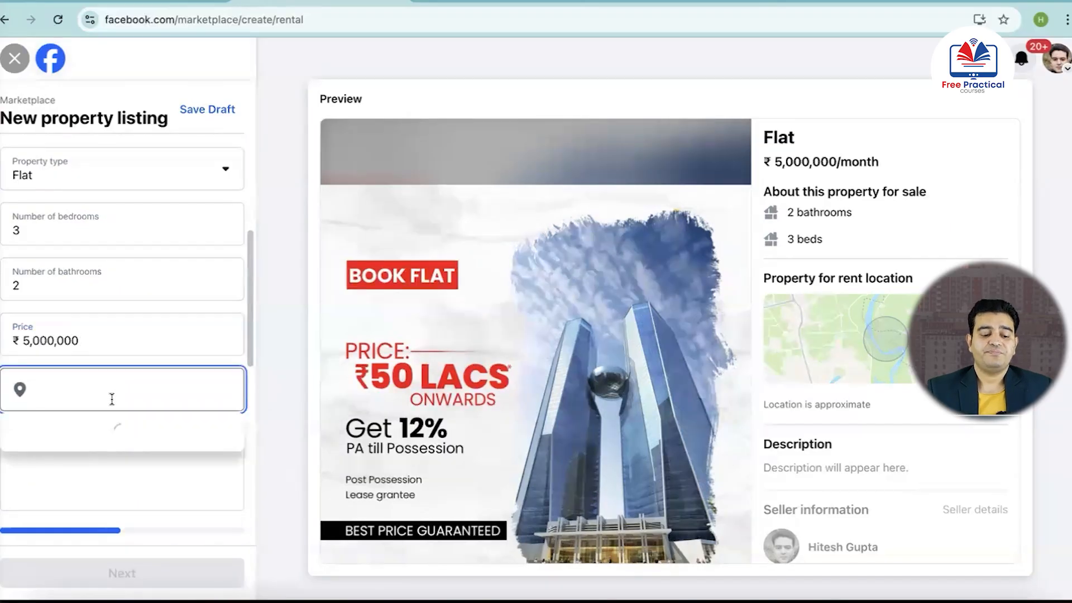
pyautogui.scroll(-3, 95, 405)
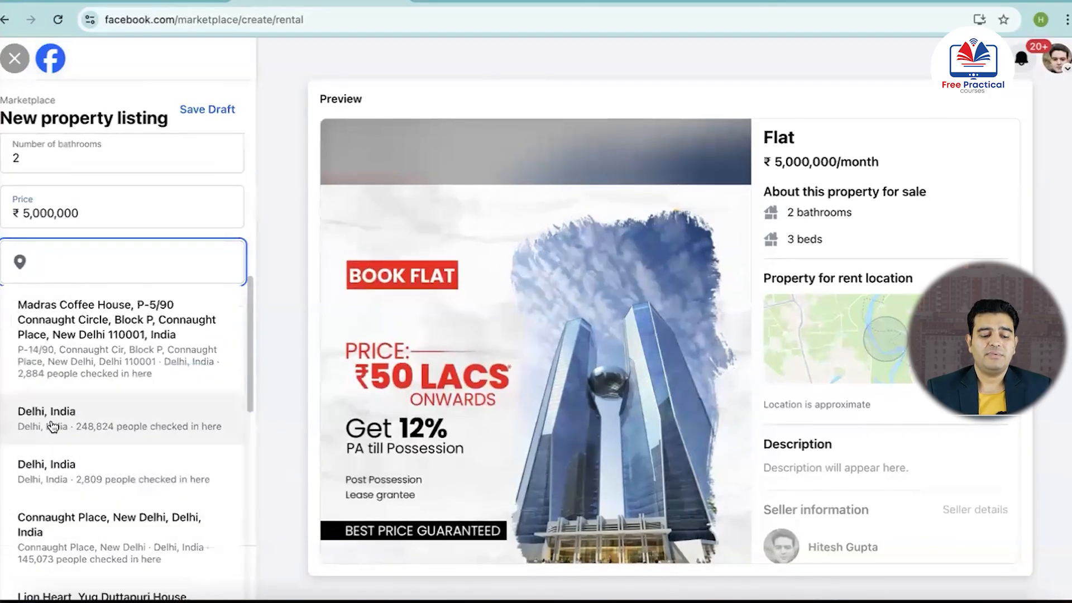
pyautogui.click(52, 419)
# Enter "3 BHK Luxury Flat in Prime Location of Delhi" as the property description
pyautogui.click(96, 322)
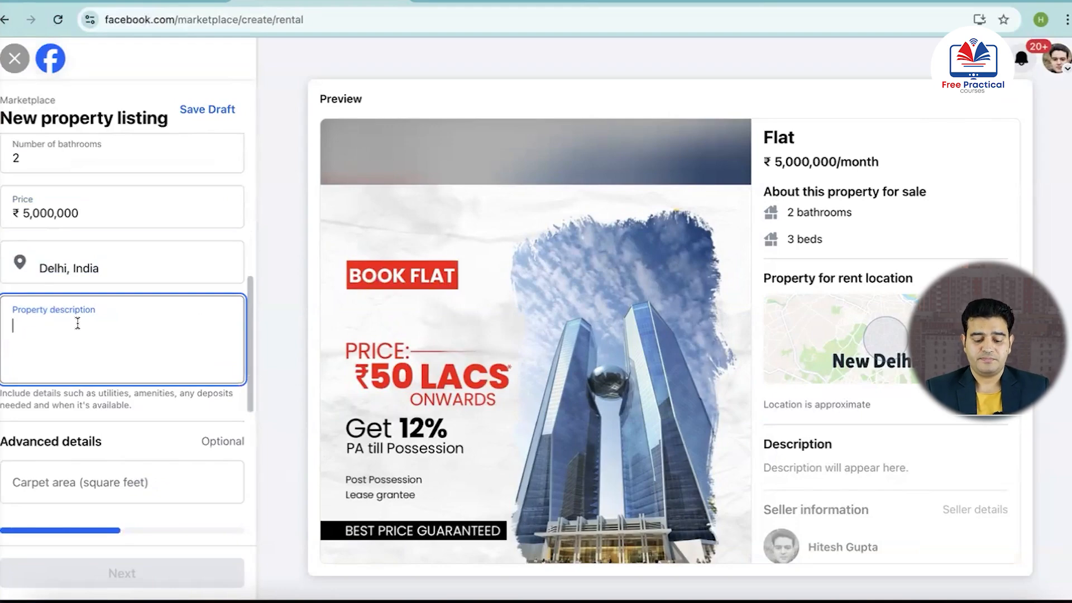
pyautogui.write('3 BHK Luxury')
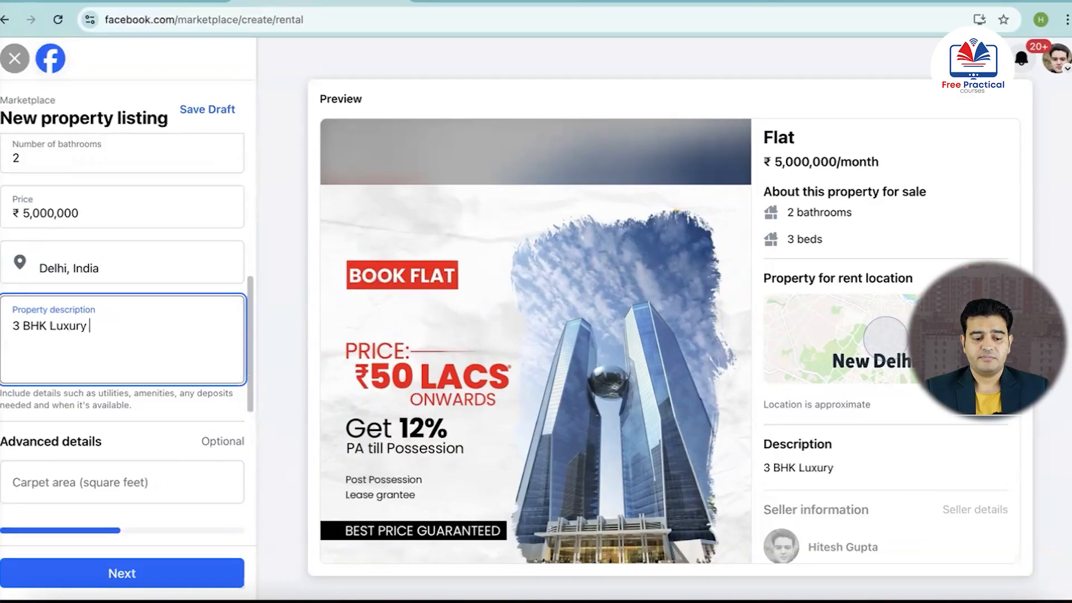
pyautogui.write(' Flay')
pyautogui.press('BackSpace')
pyautogui.write('t in')
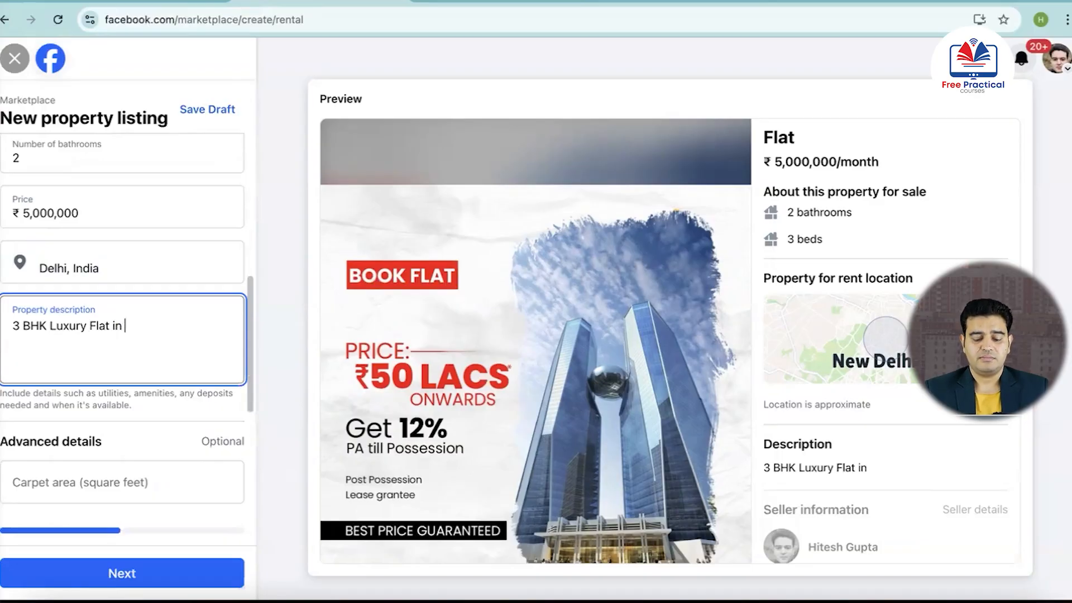
pyautogui.write(' Prime ')
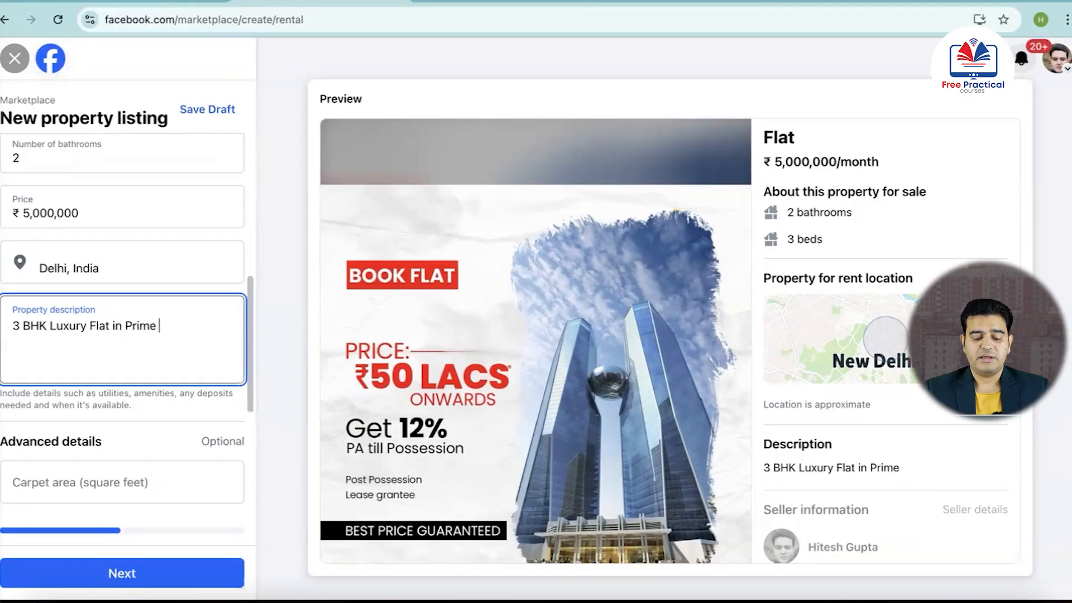
pyautogui.write('Locatio')
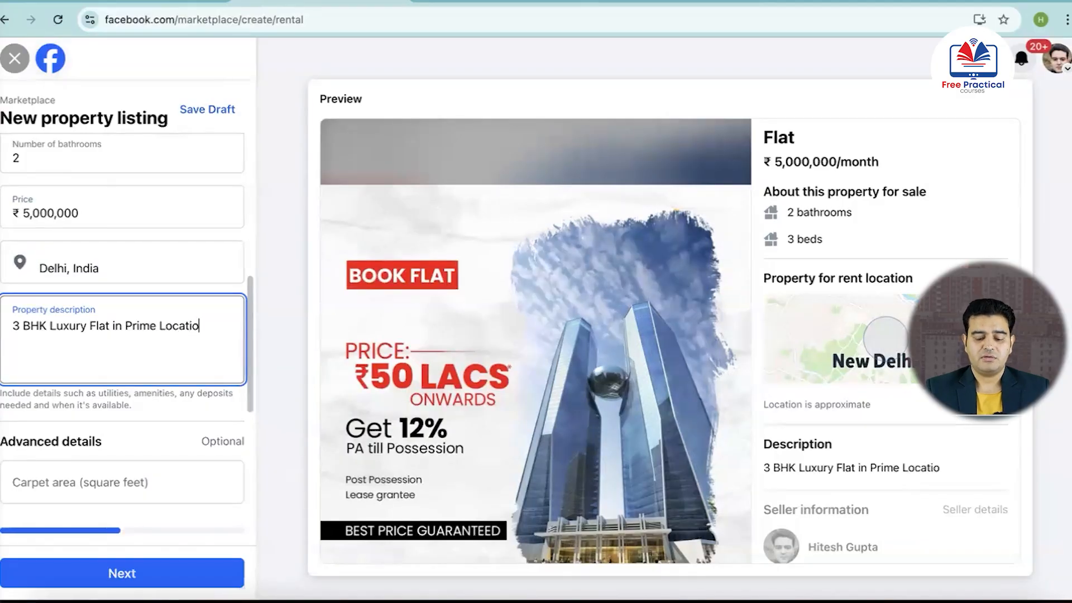
pyautogui.write('n of Delhi')
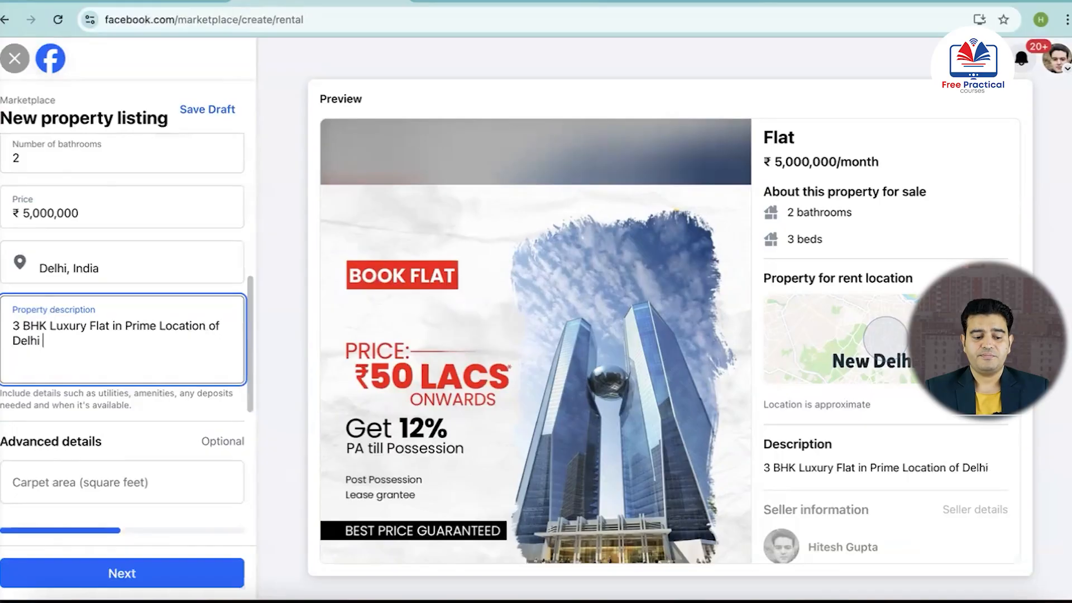
# Add a second line reading "Best Discount upto 20%" to the property description
pyautogui.press('Return')
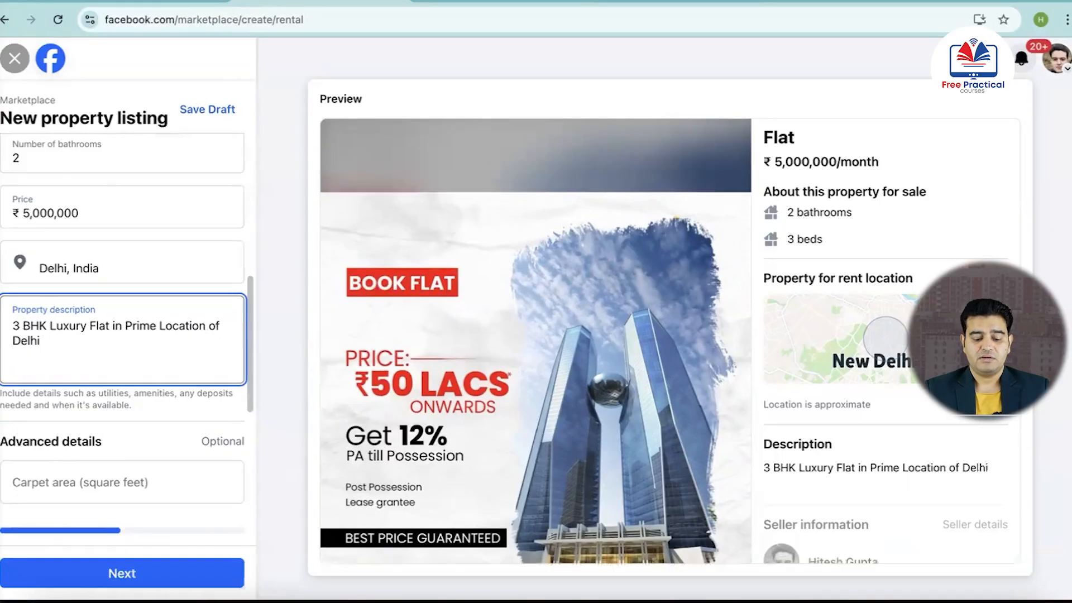
pyautogui.write('Bes')
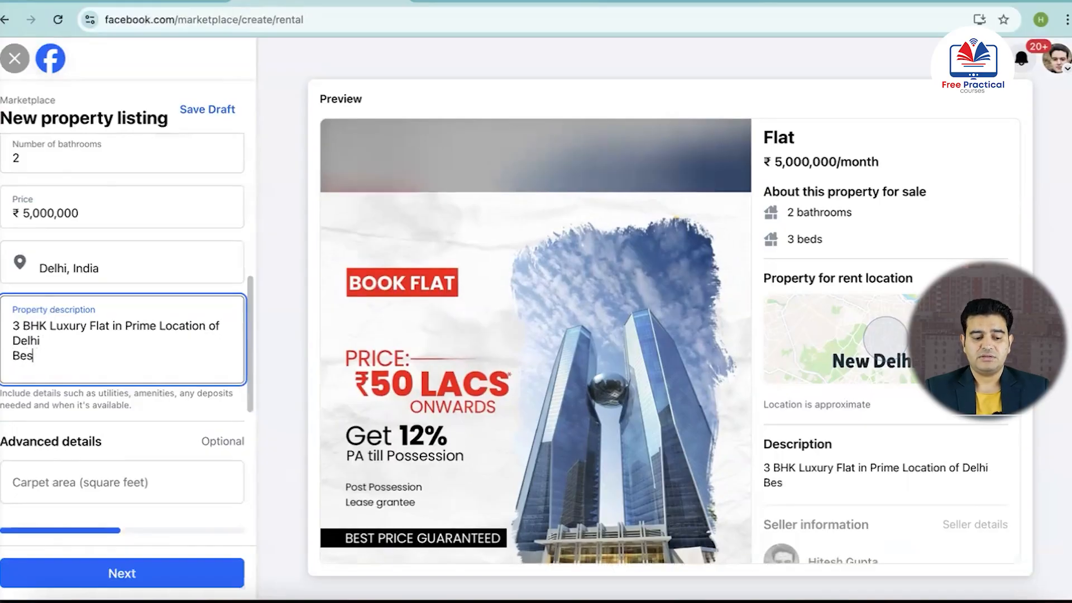
pyautogui.write('t Discount')
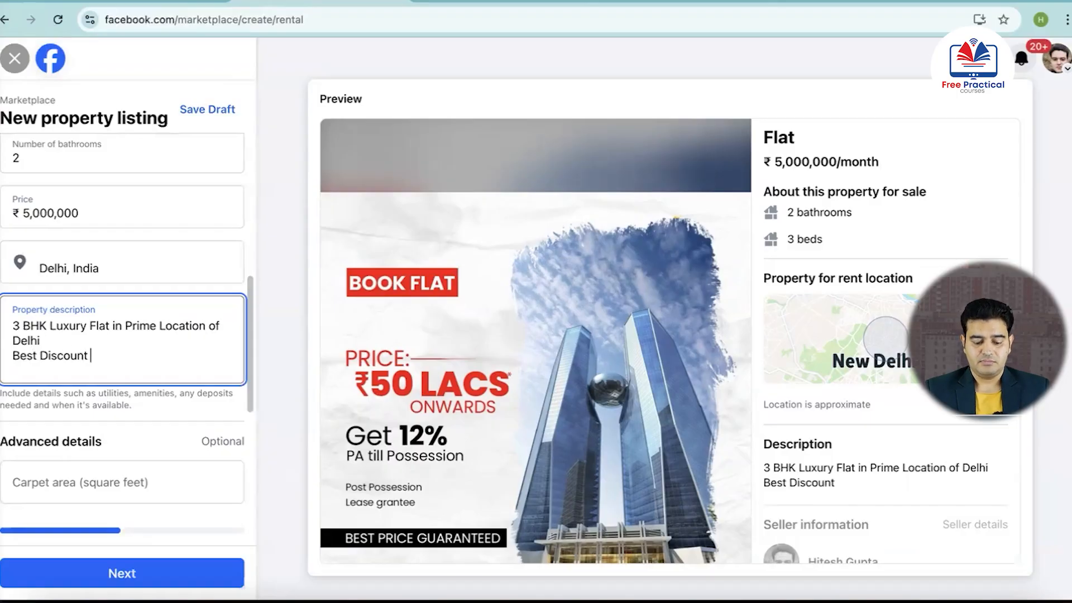
pyautogui.write('upto ')
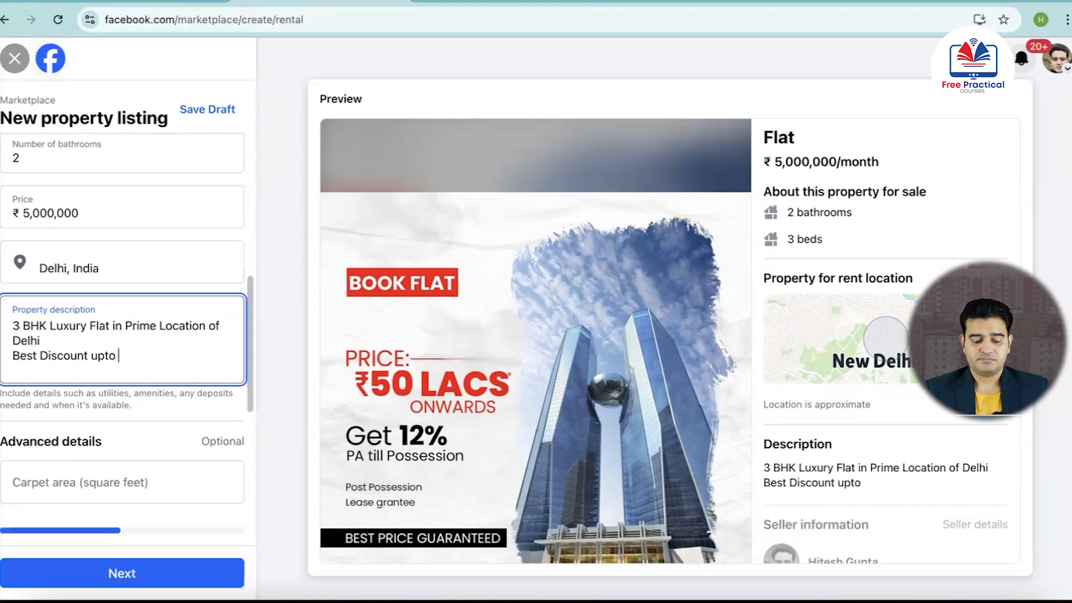
pyautogui.write('20%')
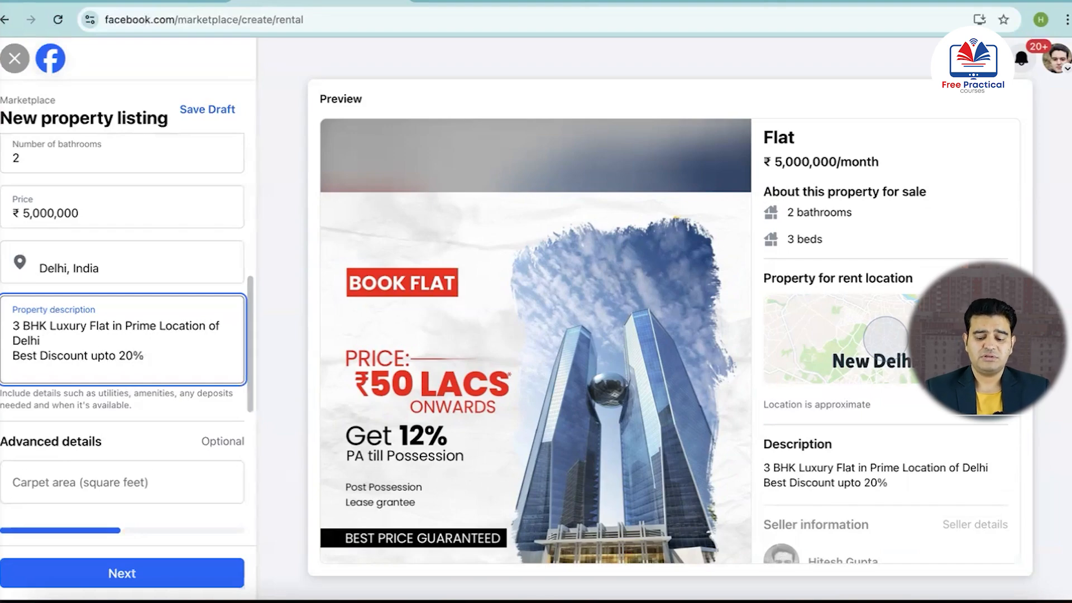
pyautogui.press('Return')
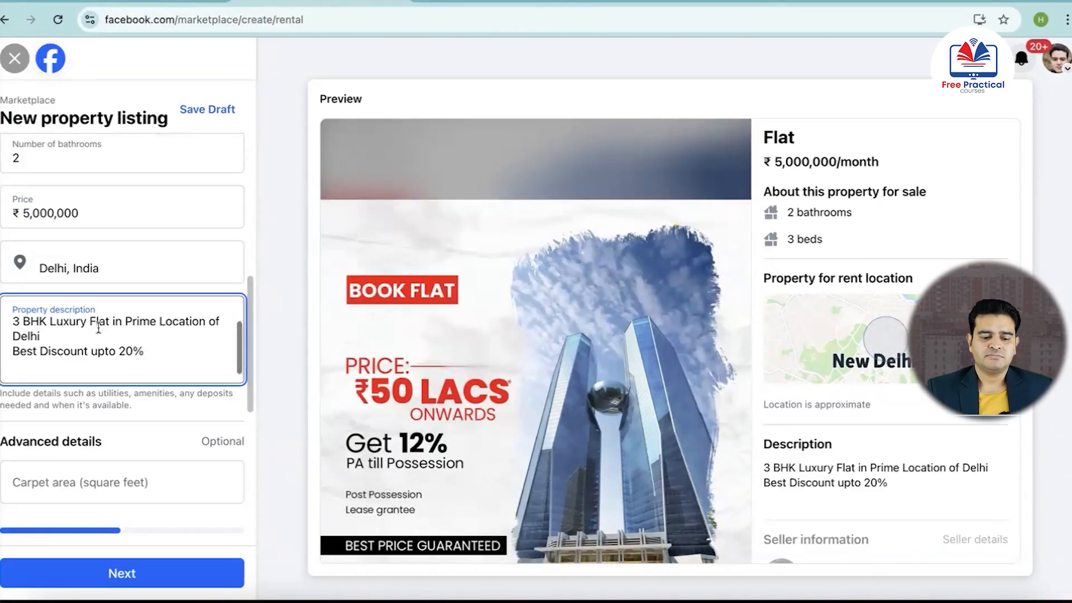
# Set the flat's carpet area to 1000 square feet and its furniture to "Semi-furnished"
pyautogui.scroll(-3, 103, 436)
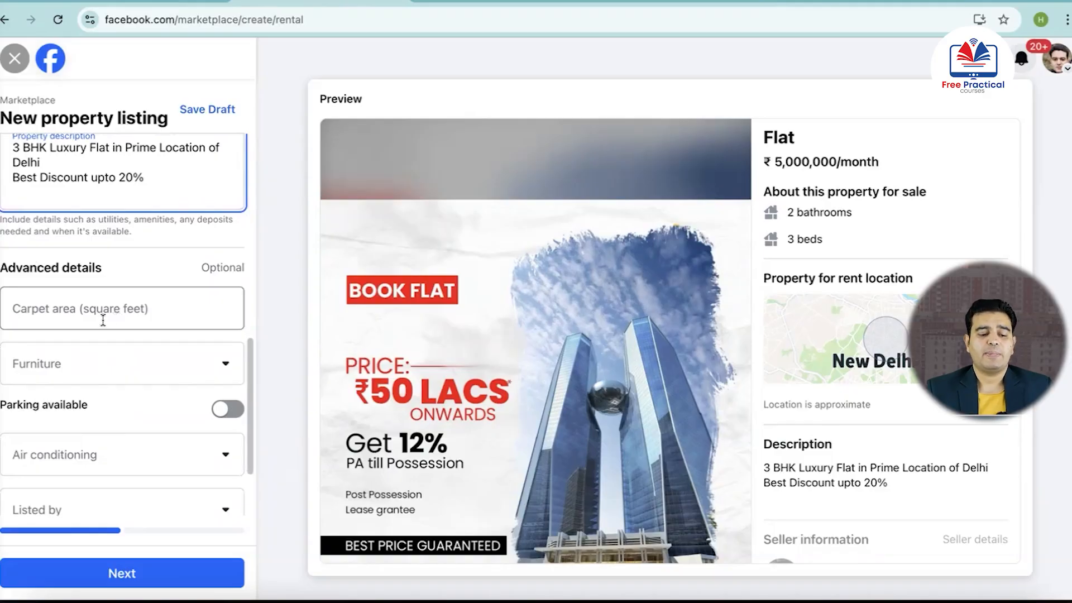
pyautogui.click(156, 371)
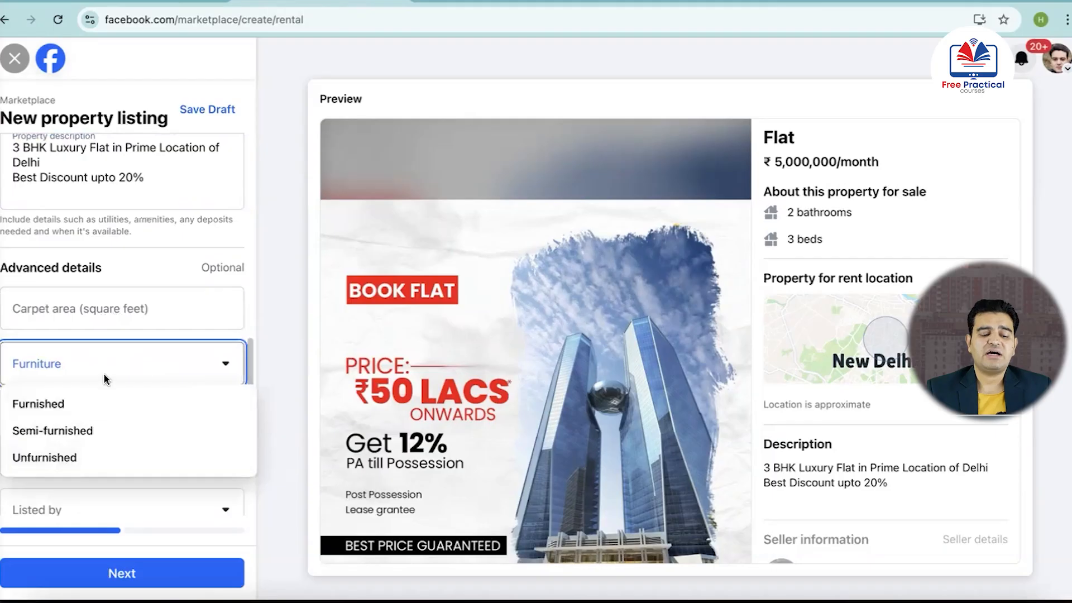
pyautogui.click(115, 313)
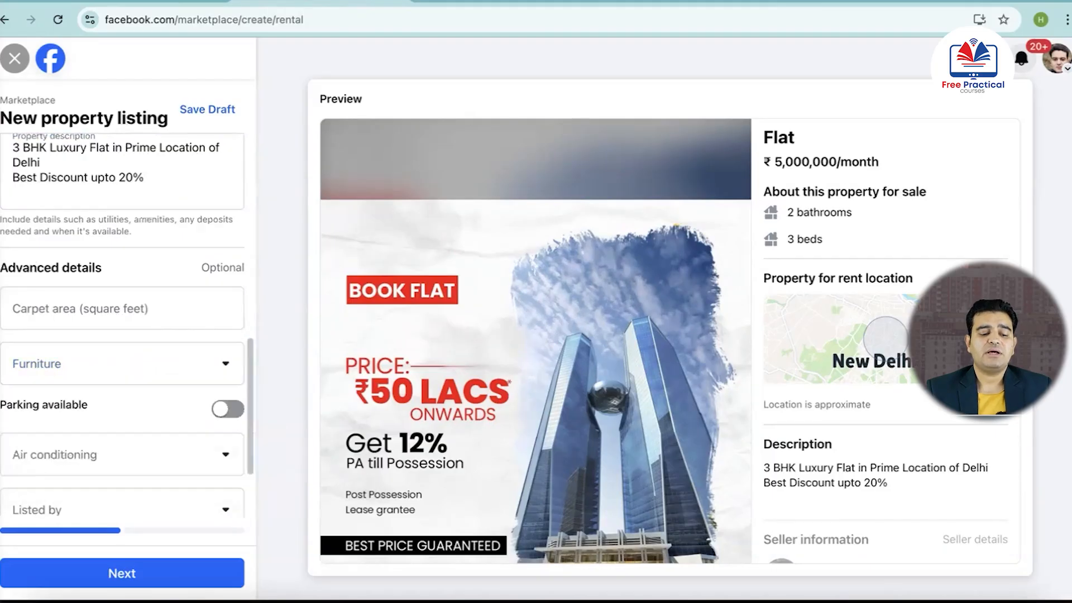
pyautogui.click(116, 314)
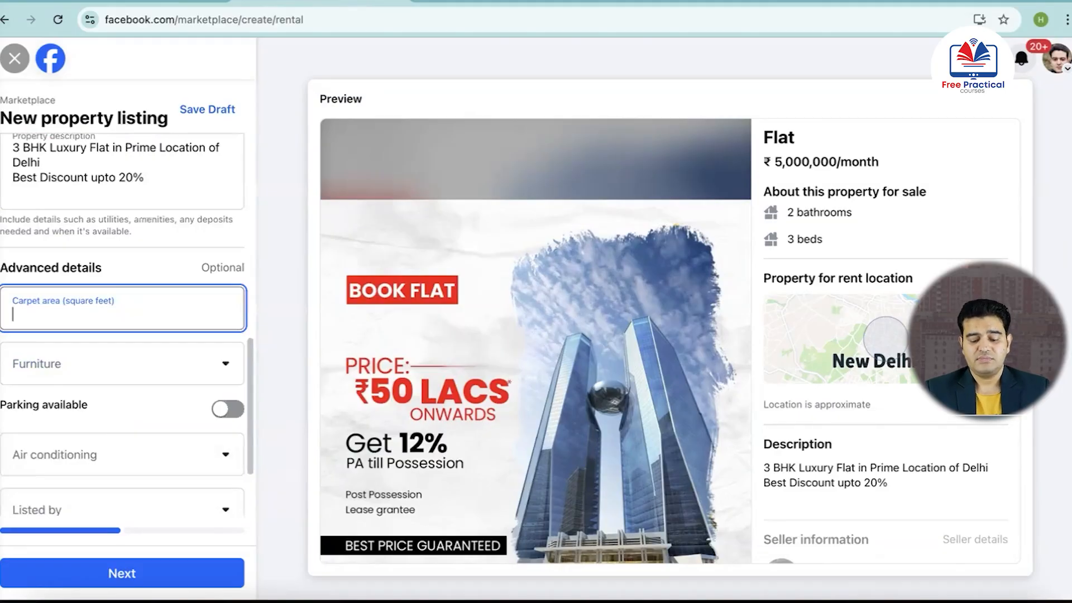
pyautogui.write('1000')
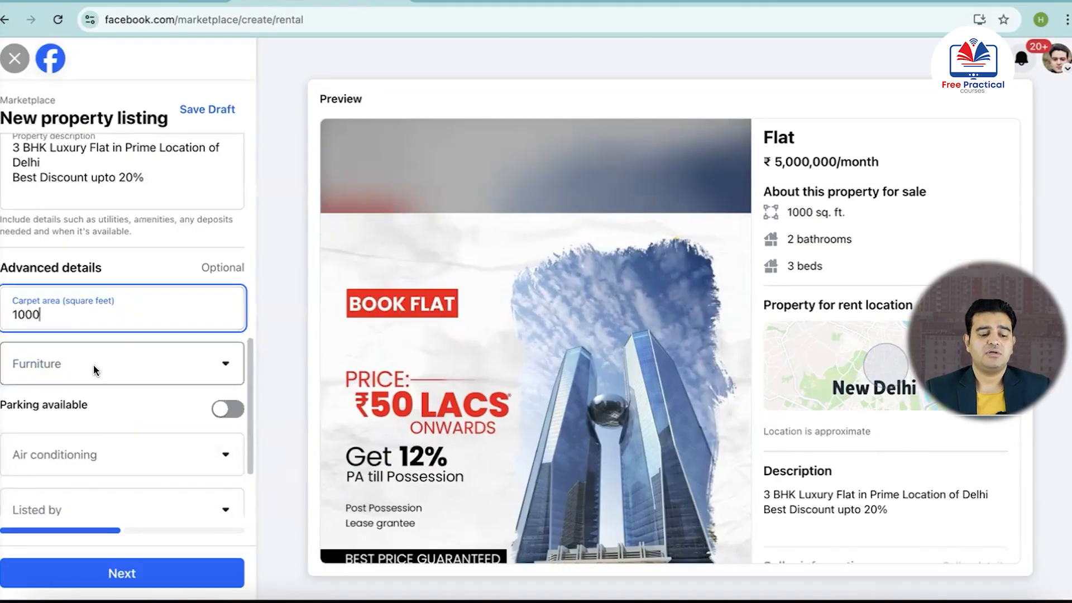
pyautogui.click(96, 369)
pyautogui.click(58, 435)
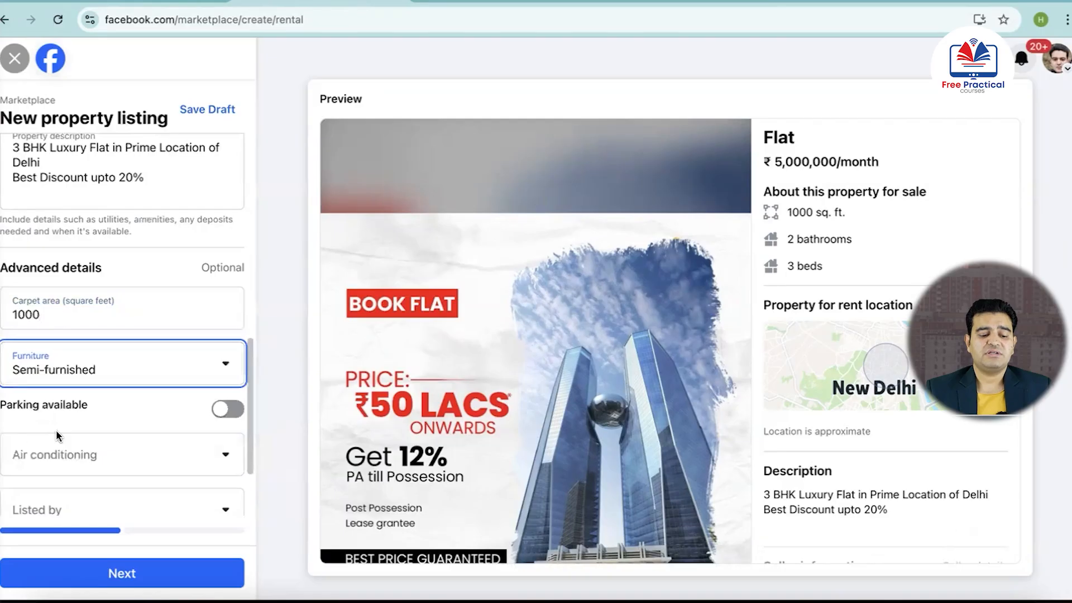
# Mark parking as available for the flat and set its air conditioning to "Central AC"
pyautogui.scroll(-2, 59, 435)
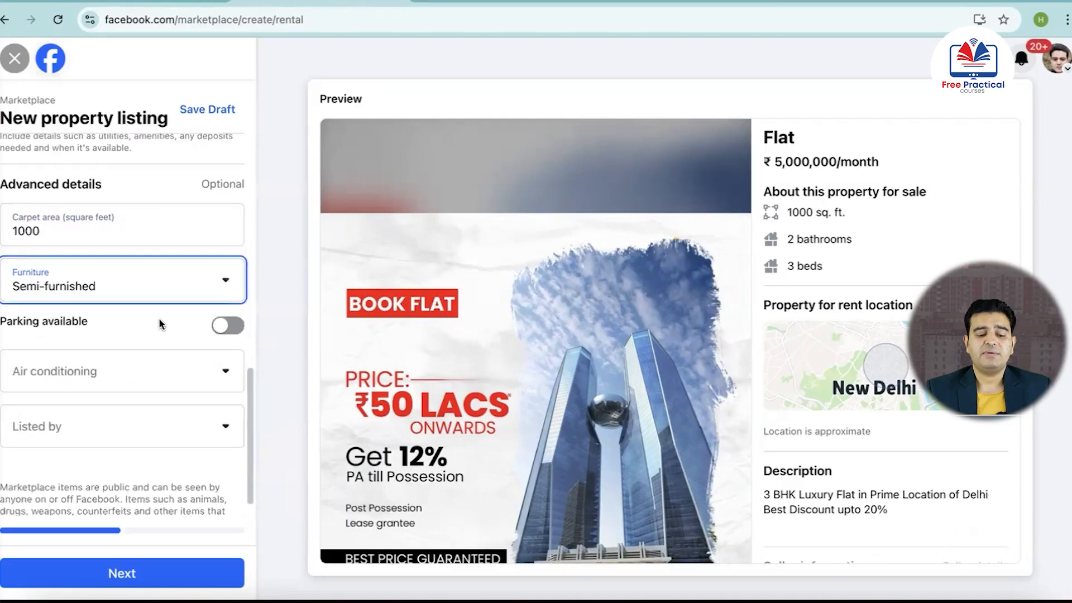
pyautogui.click(231, 329)
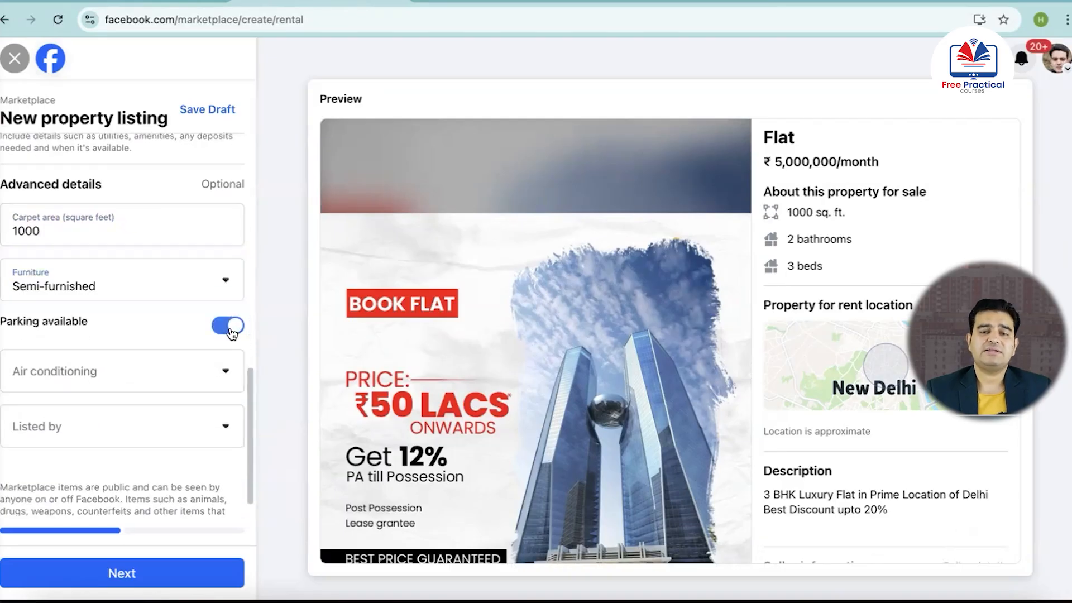
pyautogui.scroll(-1, 110, 300)
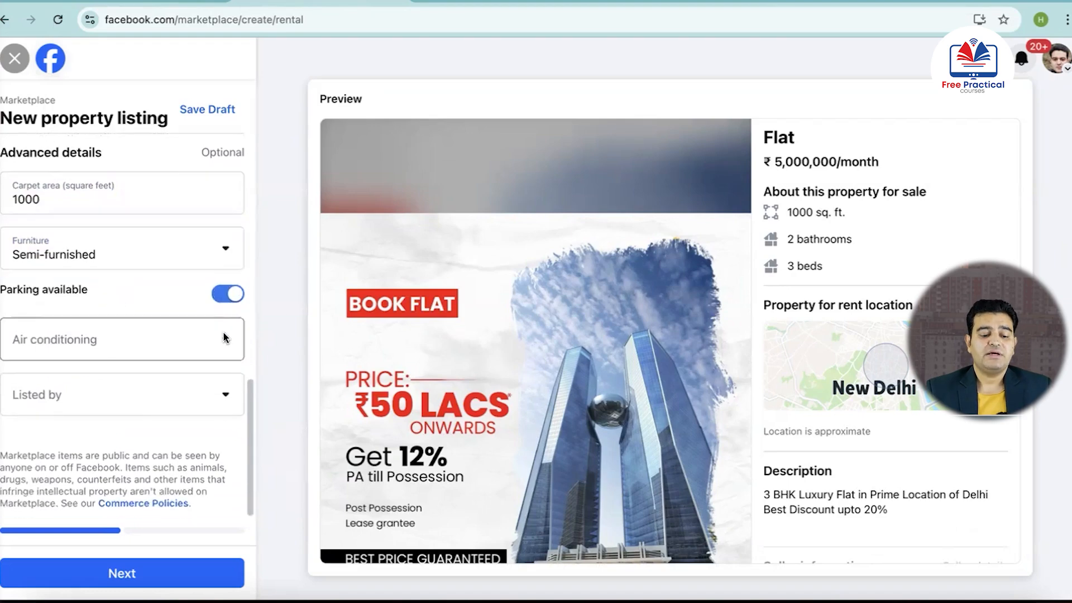
pyautogui.click(225, 337)
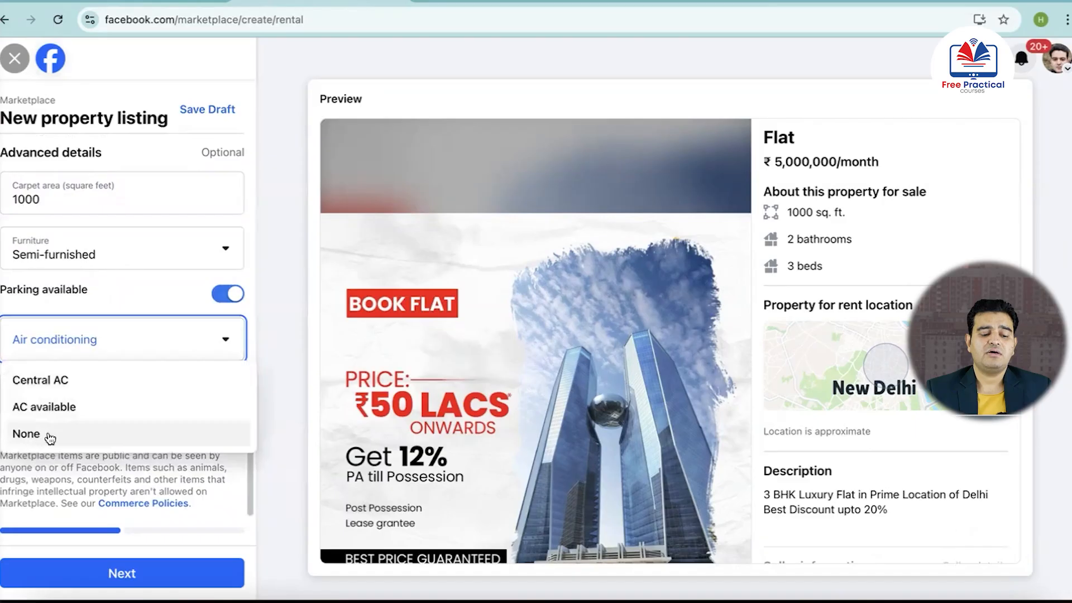
pyautogui.click(42, 388)
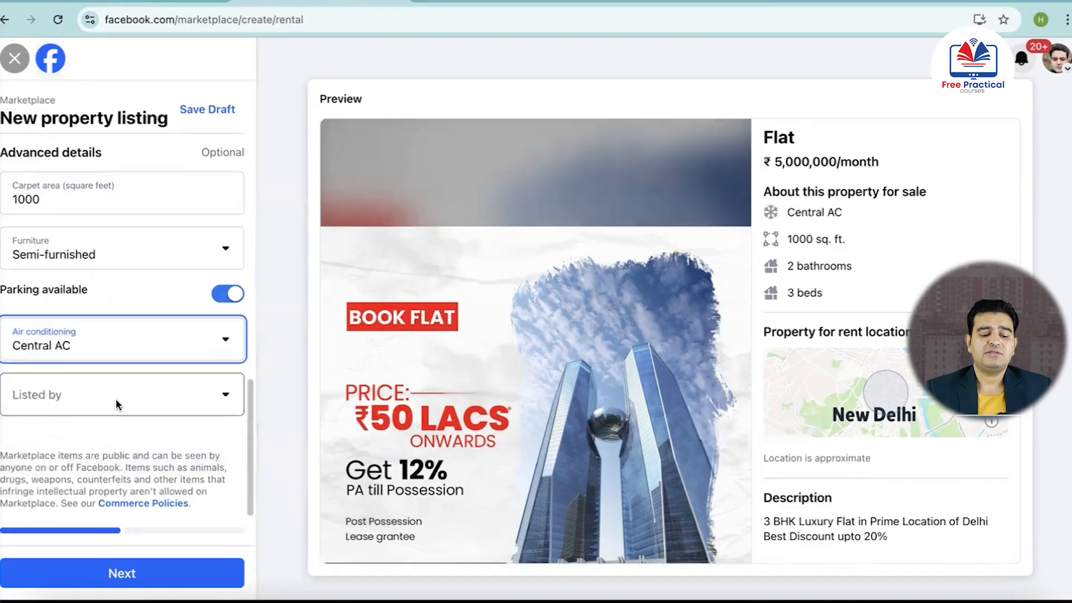
# Set the flat to "Listed by agent" and publish the listing on Marketplace only, without adding any groups
pyautogui.click(190, 406)
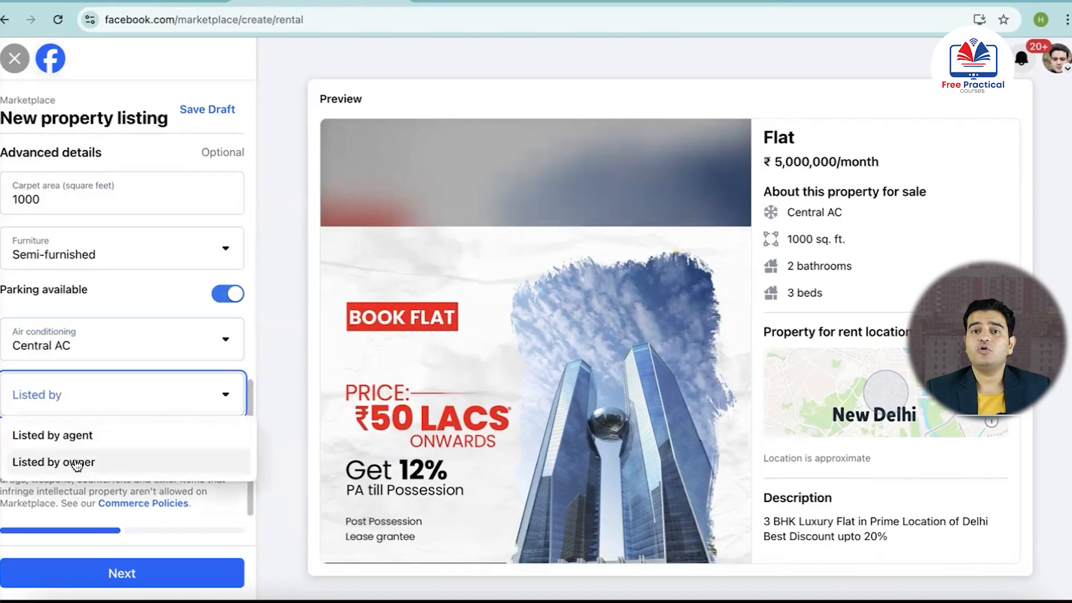
pyautogui.click(100, 437)
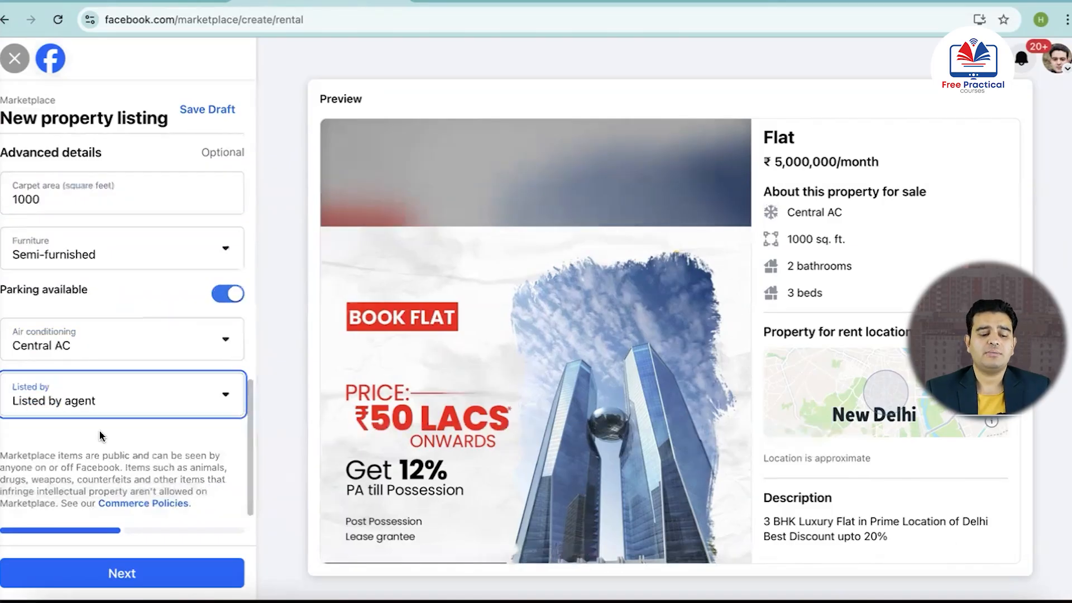
pyautogui.click(117, 575)
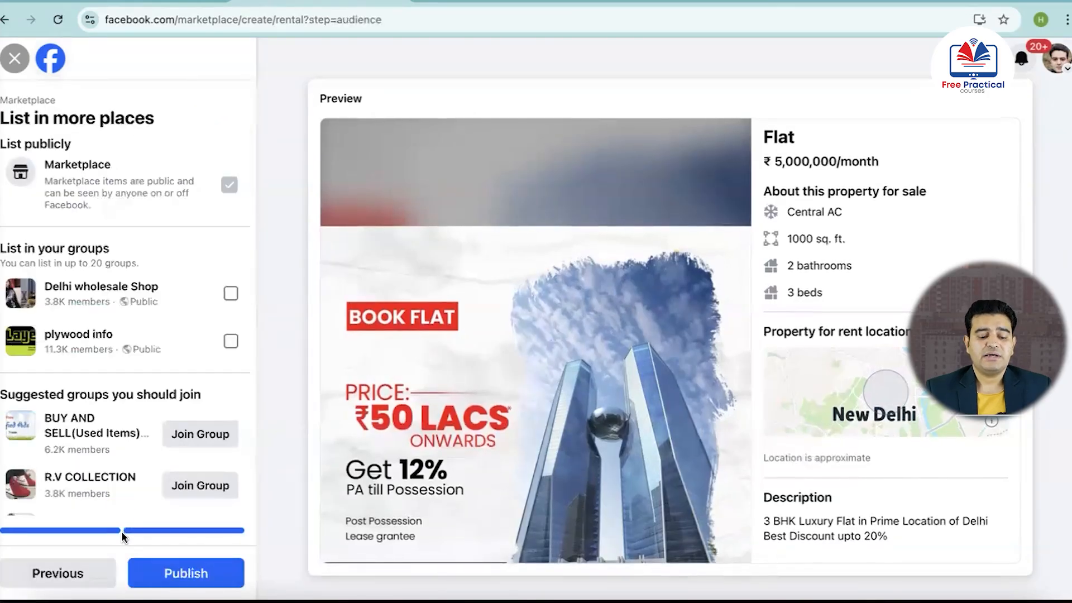
pyautogui.click(191, 576)
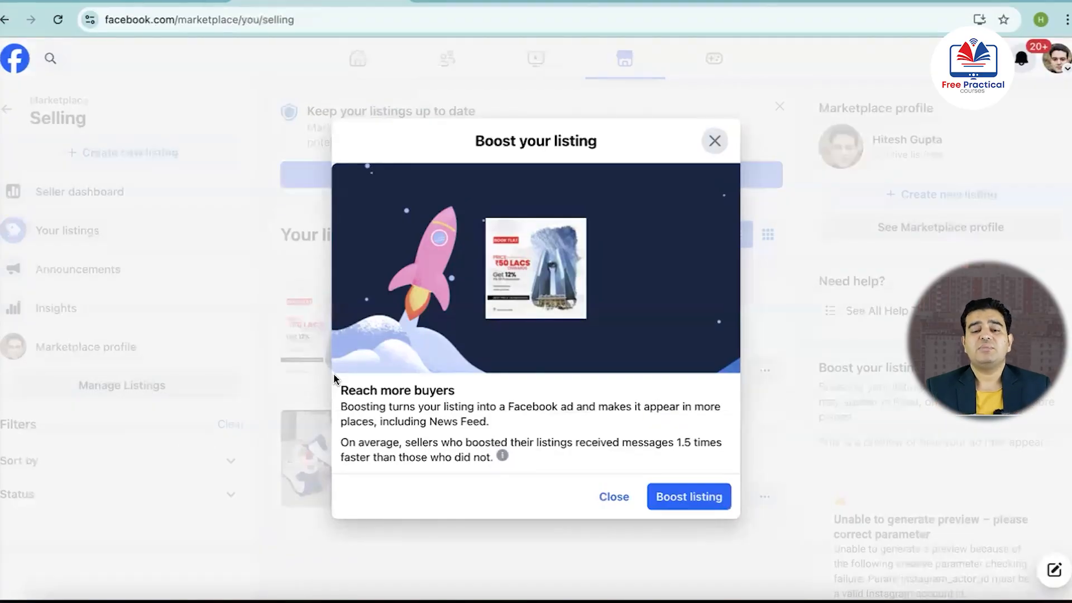
# Open the boost setup for the published listing and review its daily budget options, placements and payment summary
pyautogui.click(693, 500)
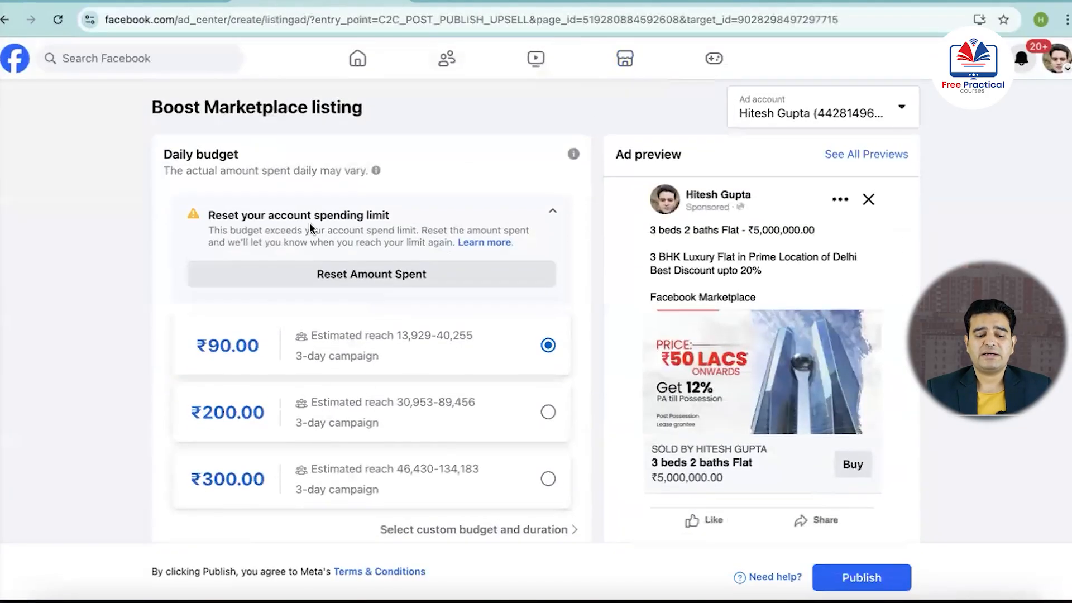
pyautogui.scroll(-3, 461, 394)
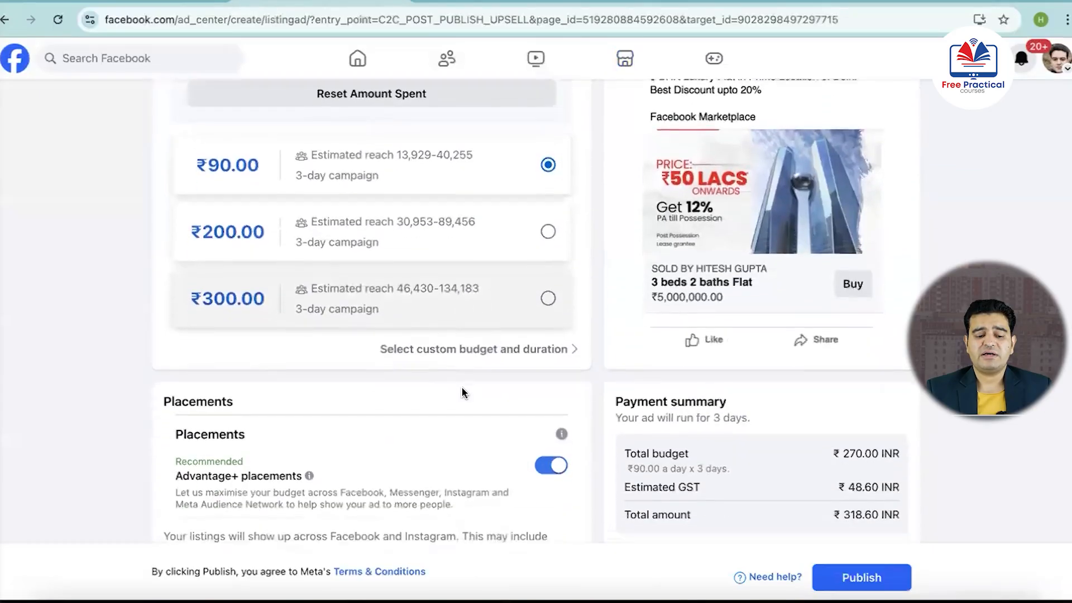
pyautogui.scroll(3, 461, 394)
pyautogui.scroll(-2, 474, 450)
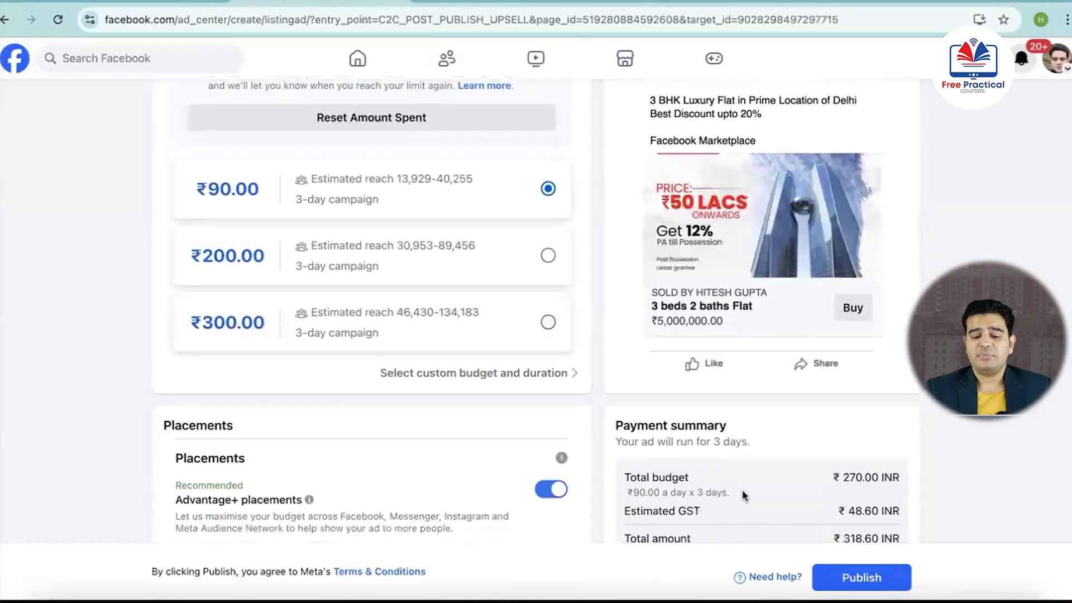
pyautogui.scroll(-4, 766, 526)
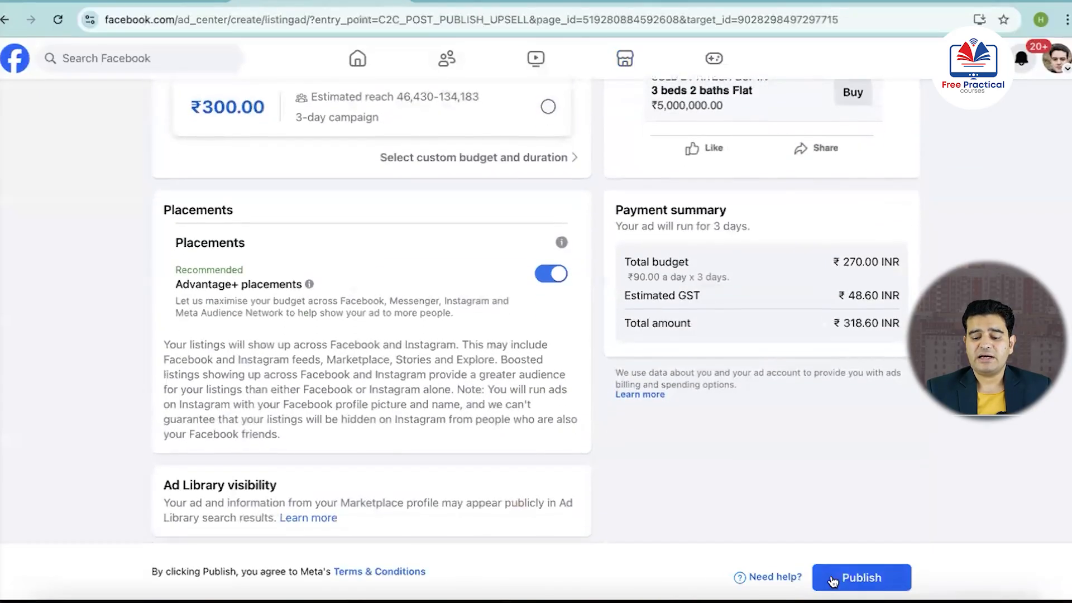
pyautogui.scroll(7, 621, 460)
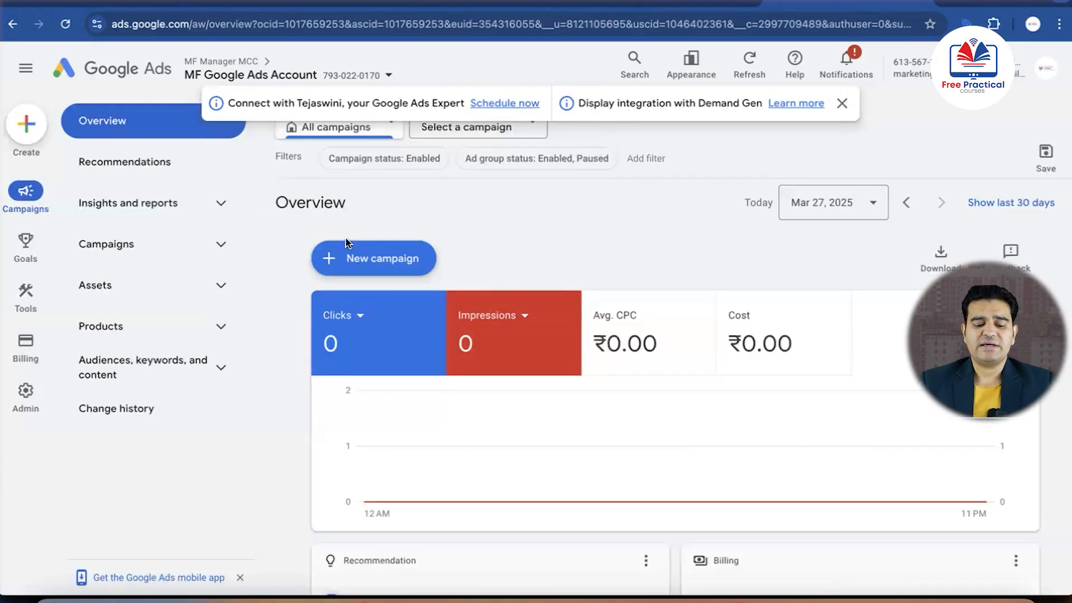
# Switch to Google Ads and start a new campaign, bringing up the choice of campaign objectives
pyautogui.click(329, 263)
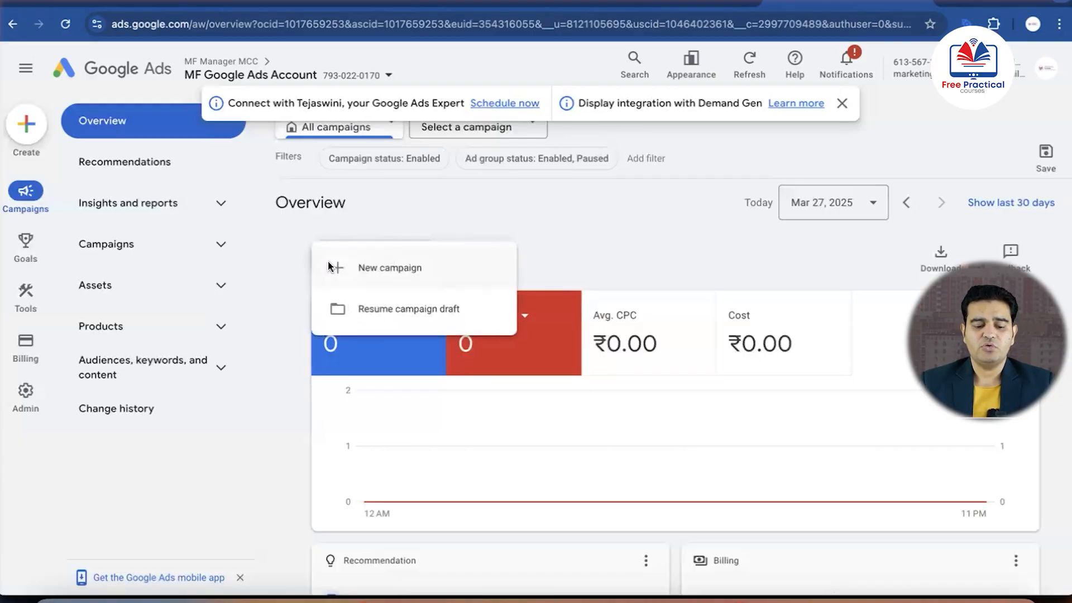
pyautogui.click(336, 270)
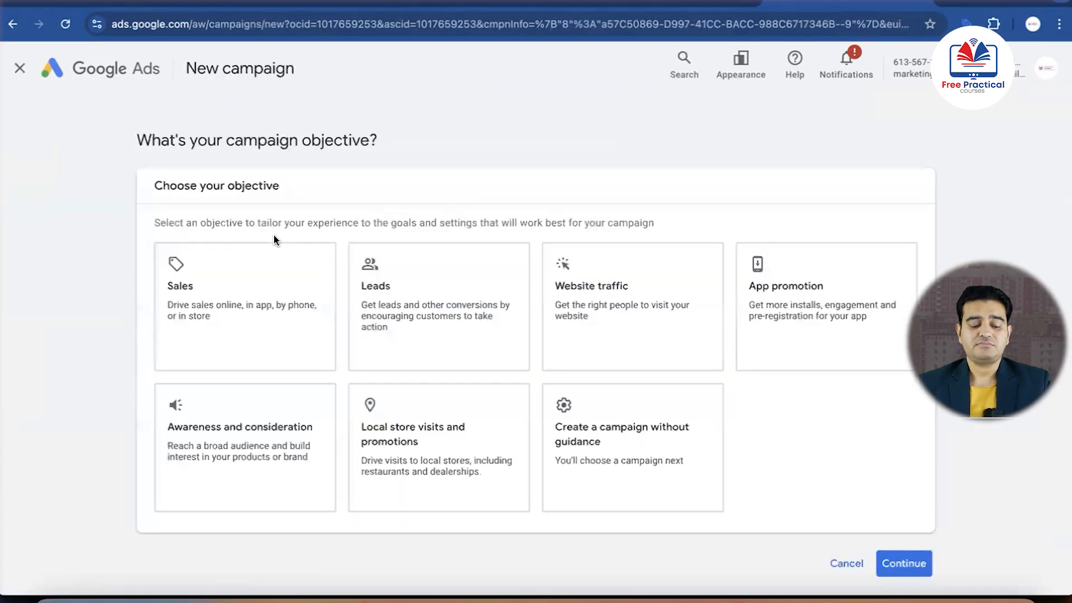
pyautogui.scroll(-1, 132, 266)
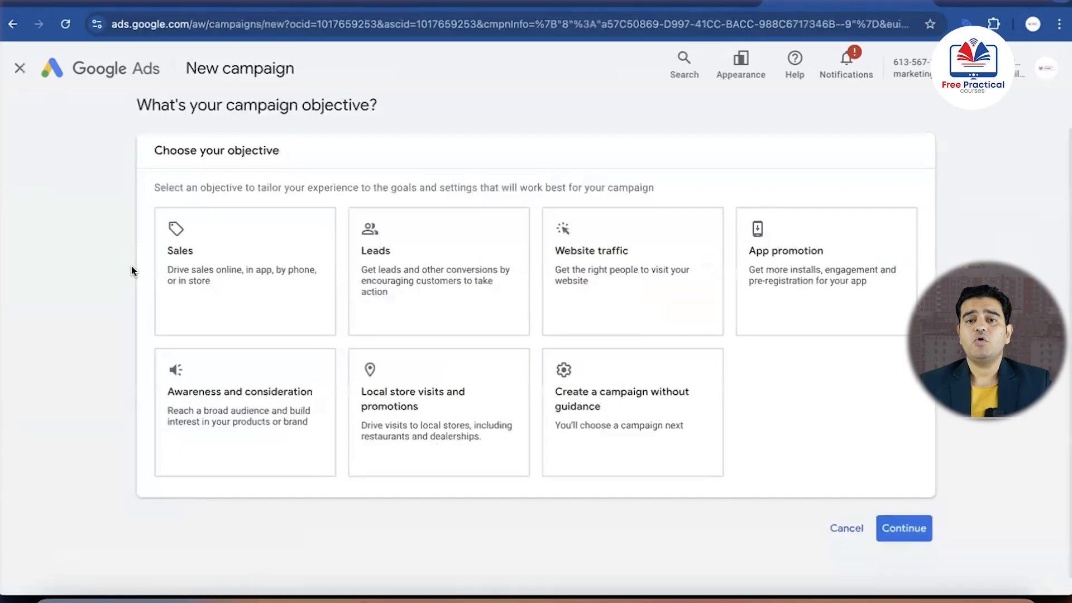
# Choose the Leads objective, remove the phone call leads conversion goal and continue to the campaign types
pyautogui.click(420, 260)
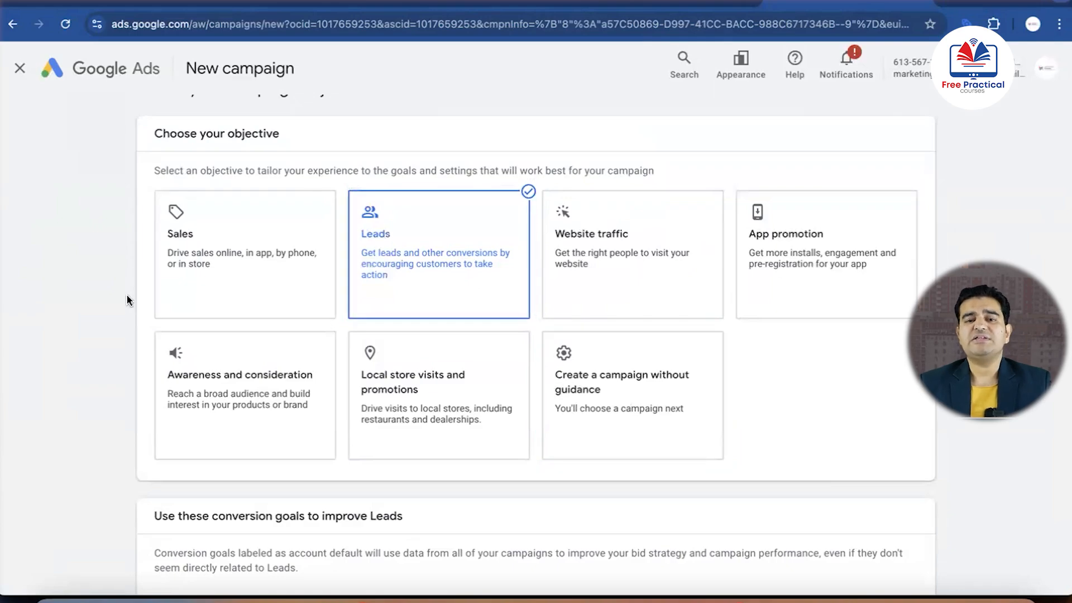
pyautogui.scroll(-5, 127, 299)
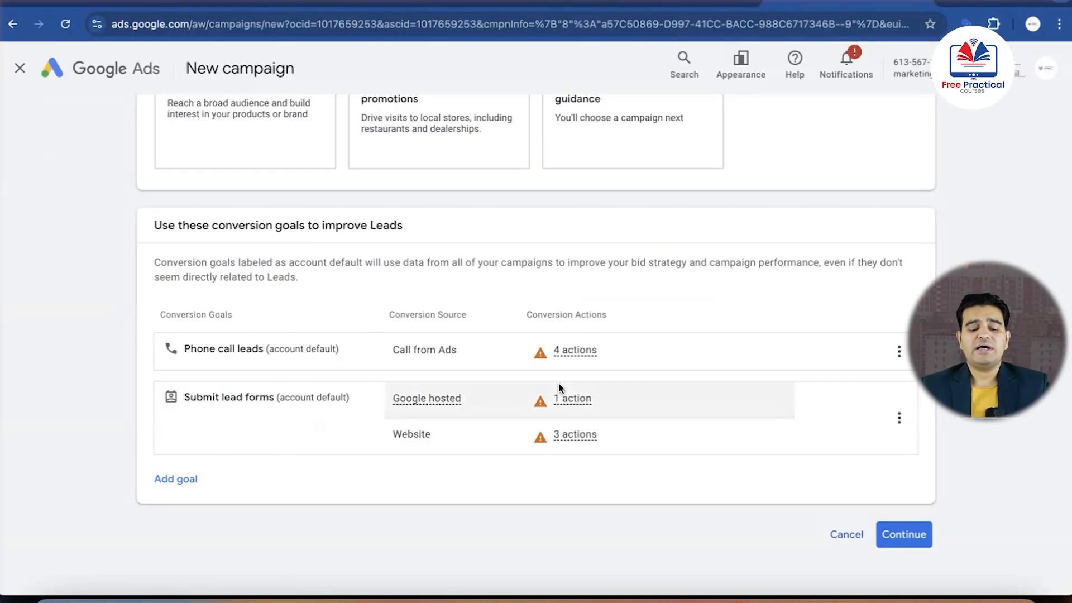
pyautogui.click(899, 350)
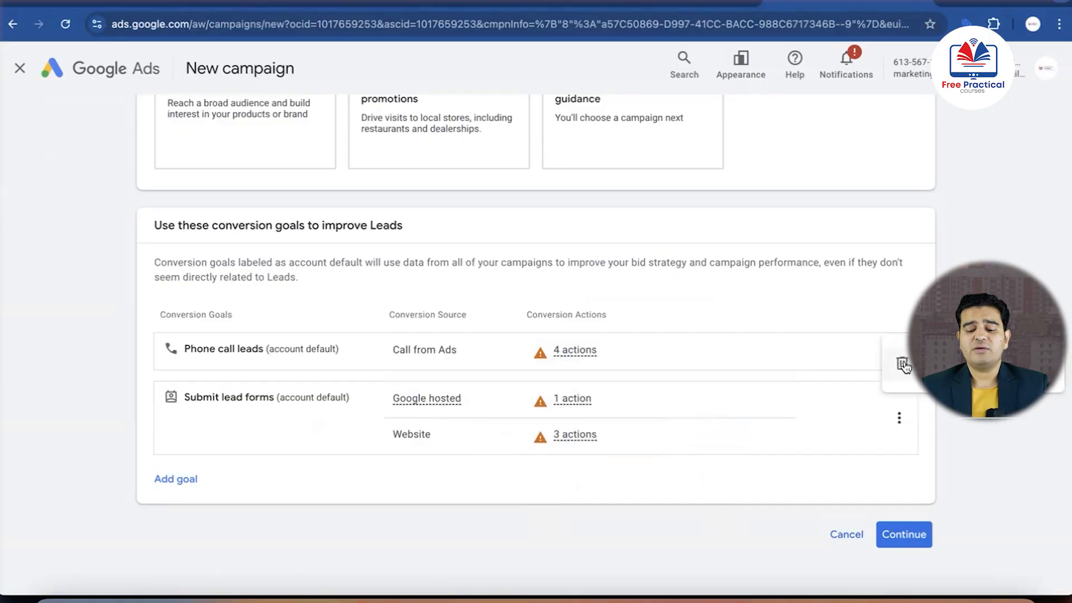
pyautogui.click(902, 364)
pyautogui.click(680, 364)
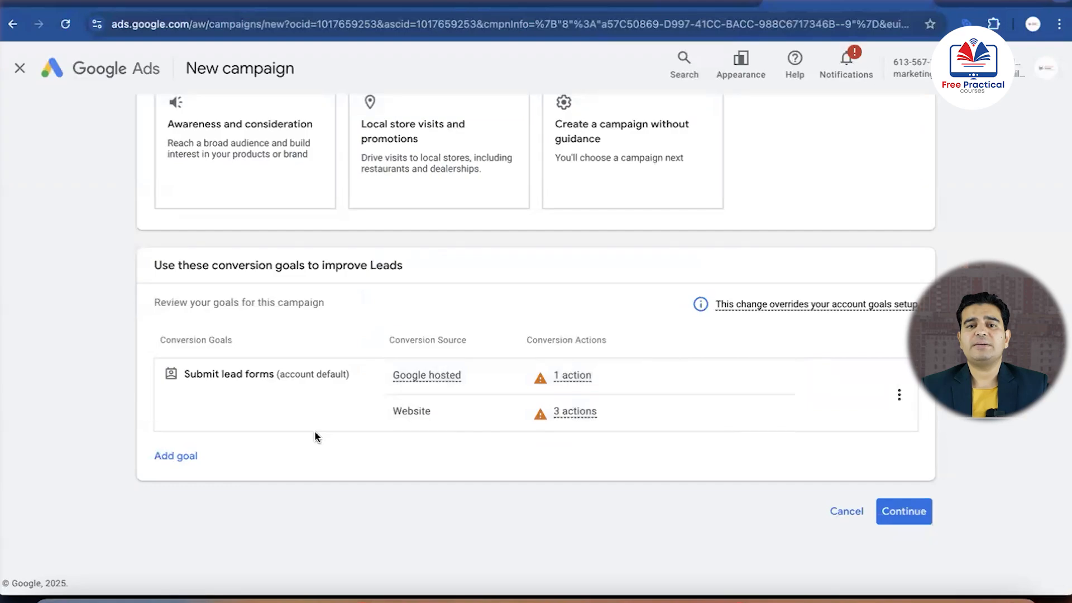
pyautogui.click(904, 511)
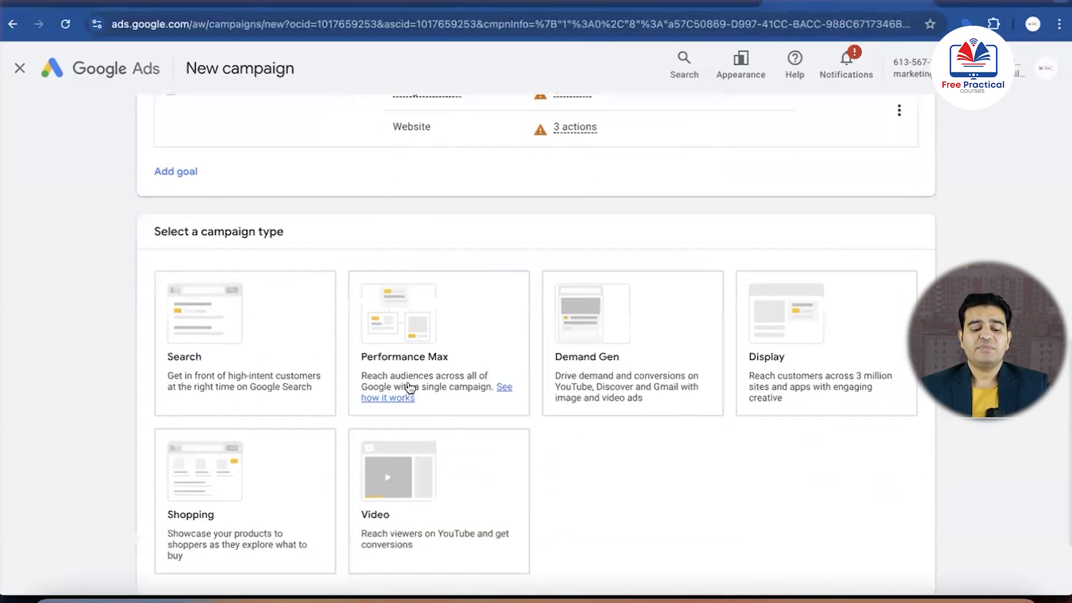
# Select Search as the campaign type
pyautogui.scroll(-1, 168, 195)
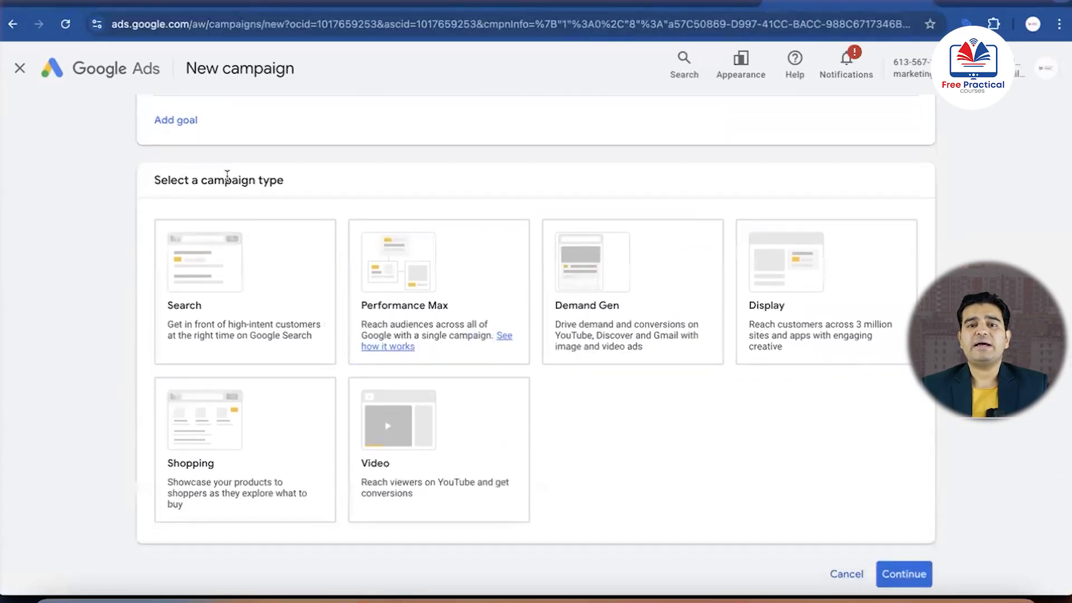
pyautogui.click(219, 298)
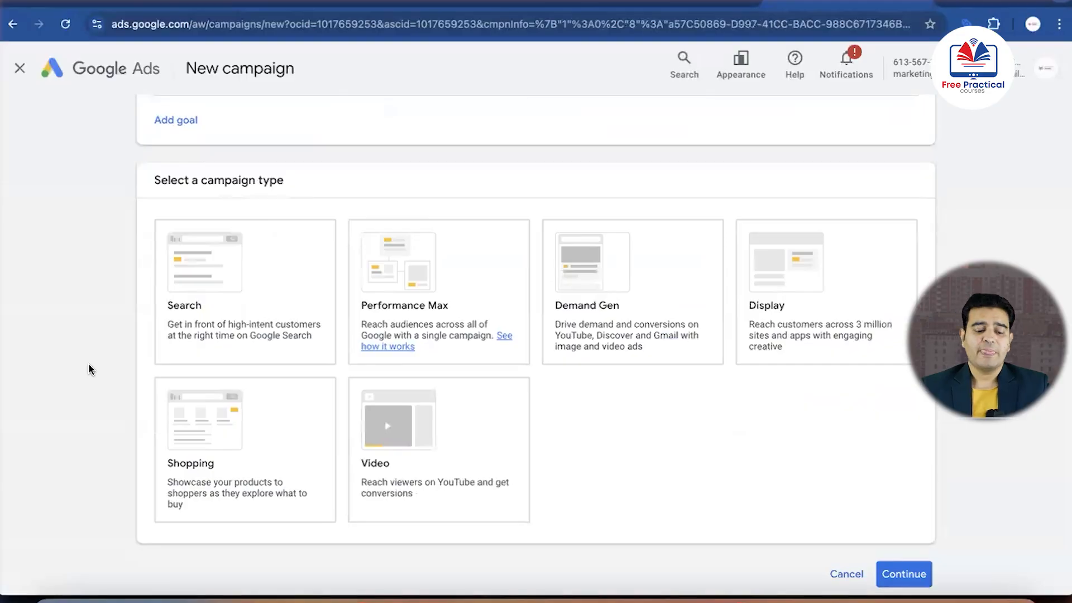
pyautogui.click(182, 290)
pyautogui.scroll(-1, 268, 276)
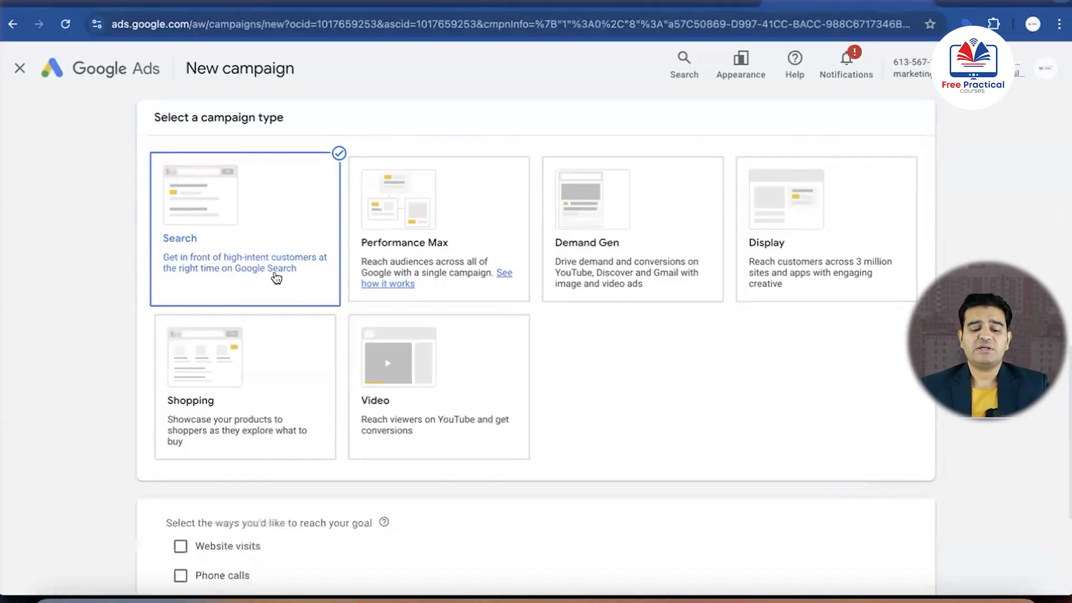
pyautogui.scroll(-4, 645, 433)
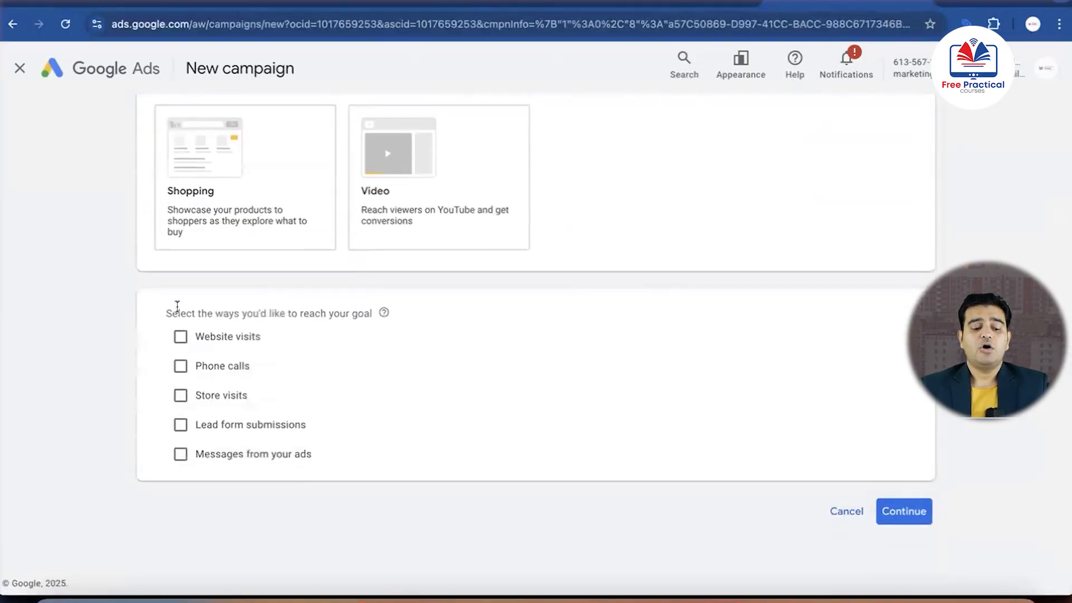
pyautogui.click(180, 338)
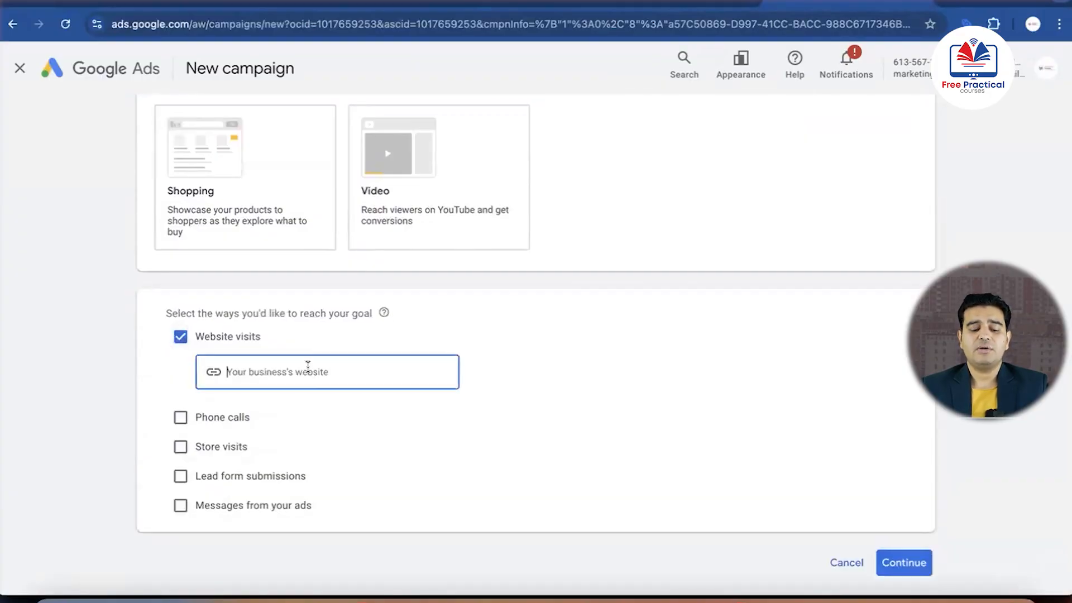
pyautogui.hotkey('ctrl', 't')
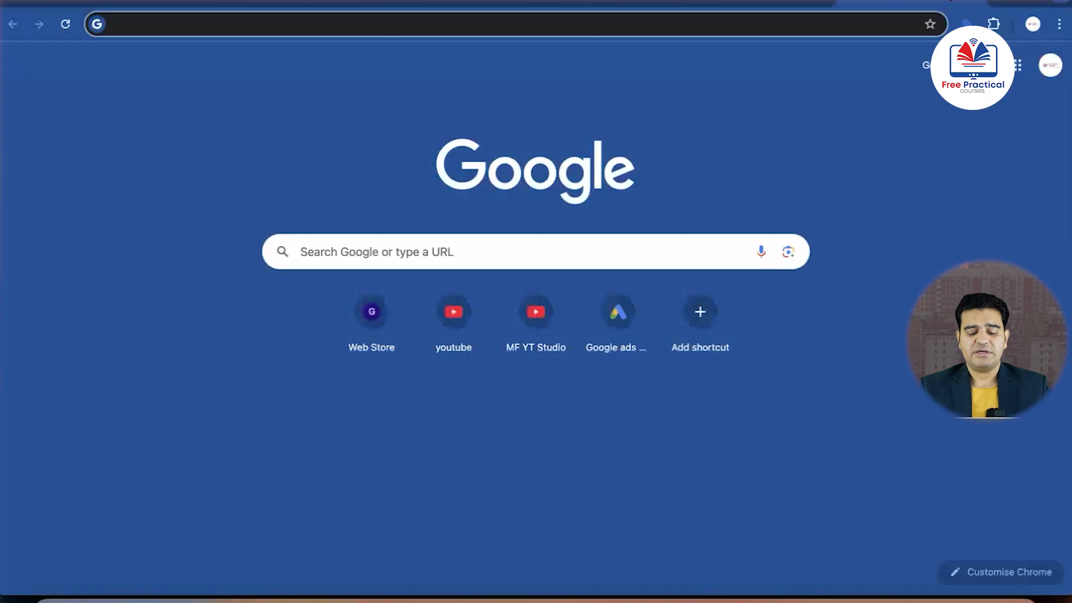
pyautogui.write('marketing')
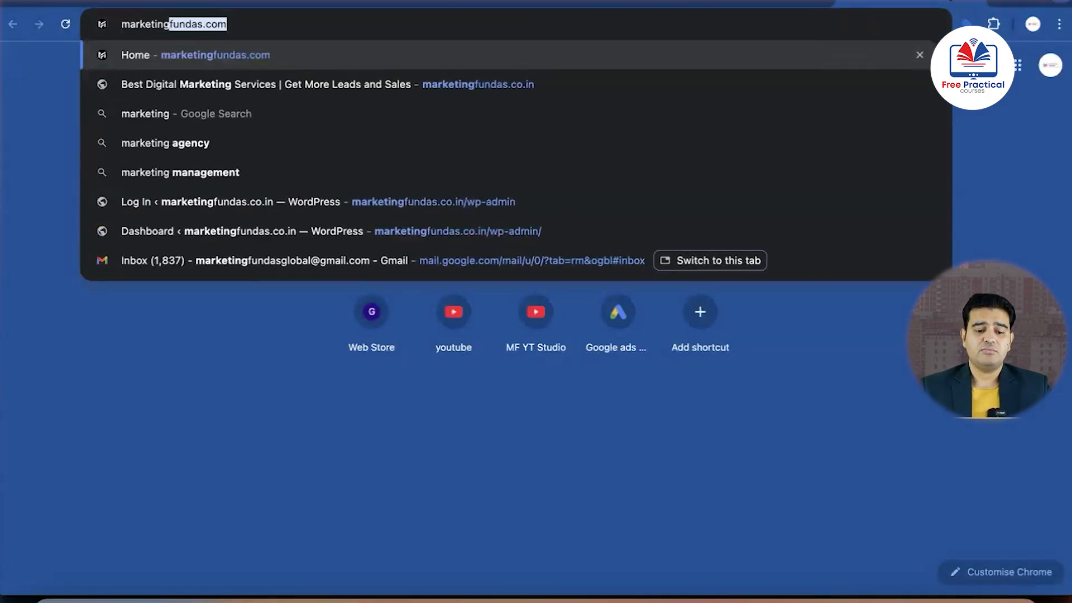
pyautogui.press('Down')
pyautogui.press('Return')
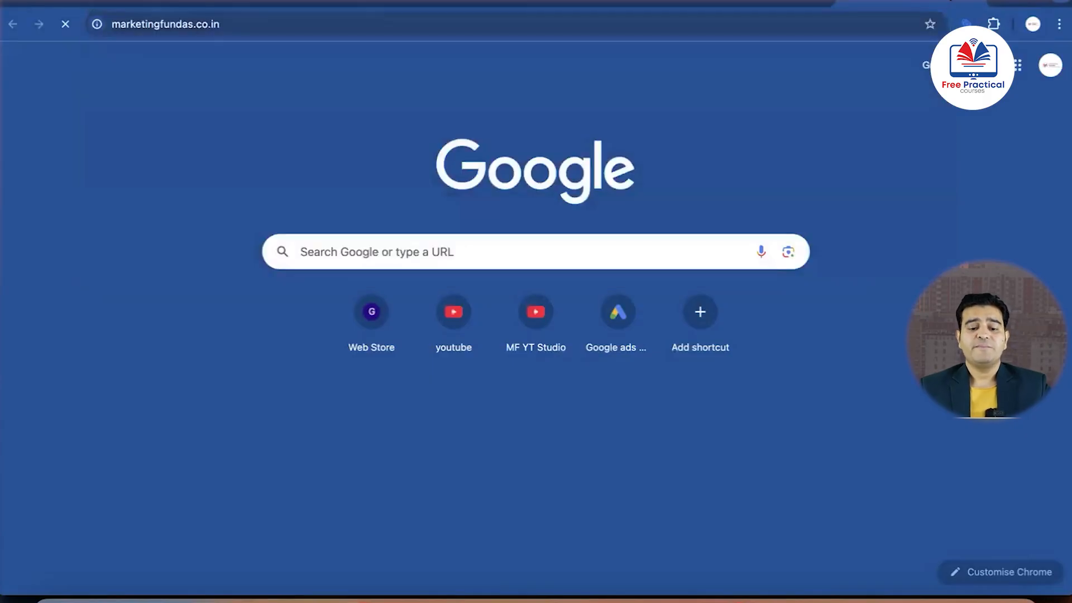
pyautogui.click(459, 27)
pyautogui.hotkey('ctrl', 'c')
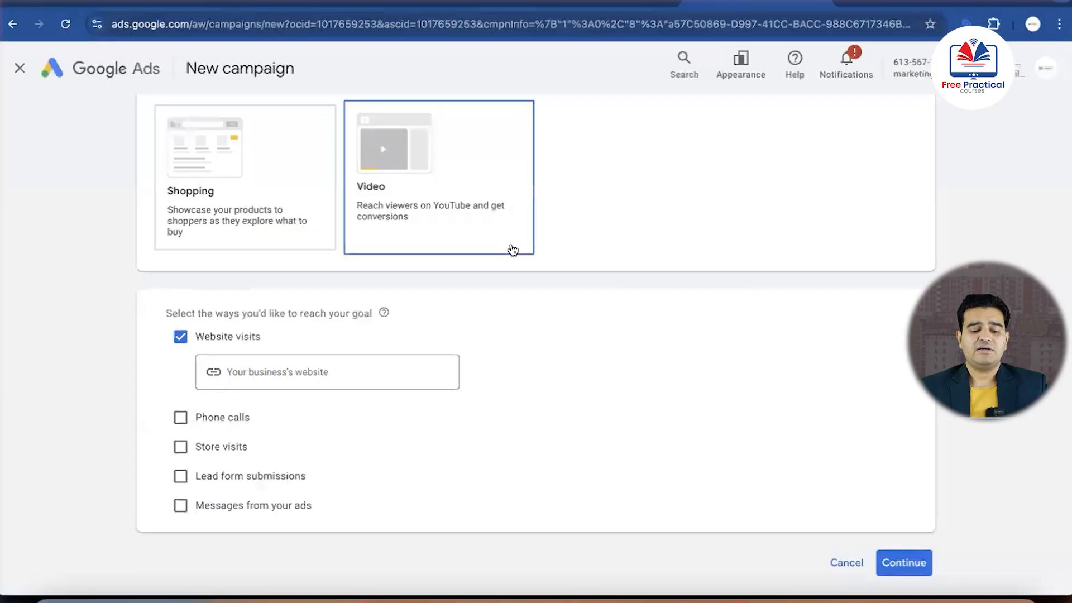
pyautogui.click(365, 368)
pyautogui.hotkey('ctrl', 'v')
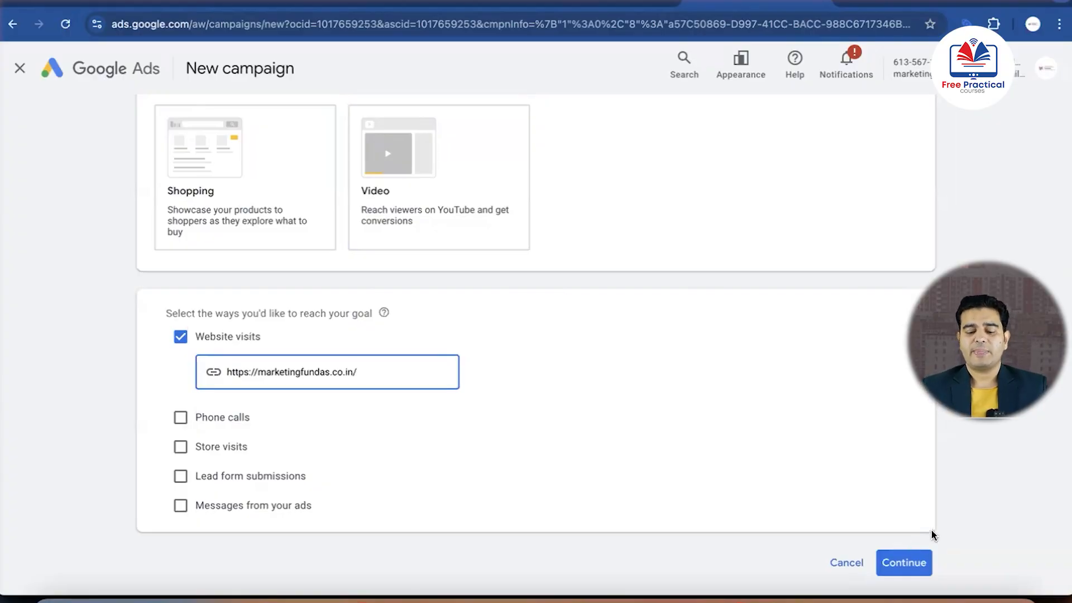
pyautogui.click(902, 562)
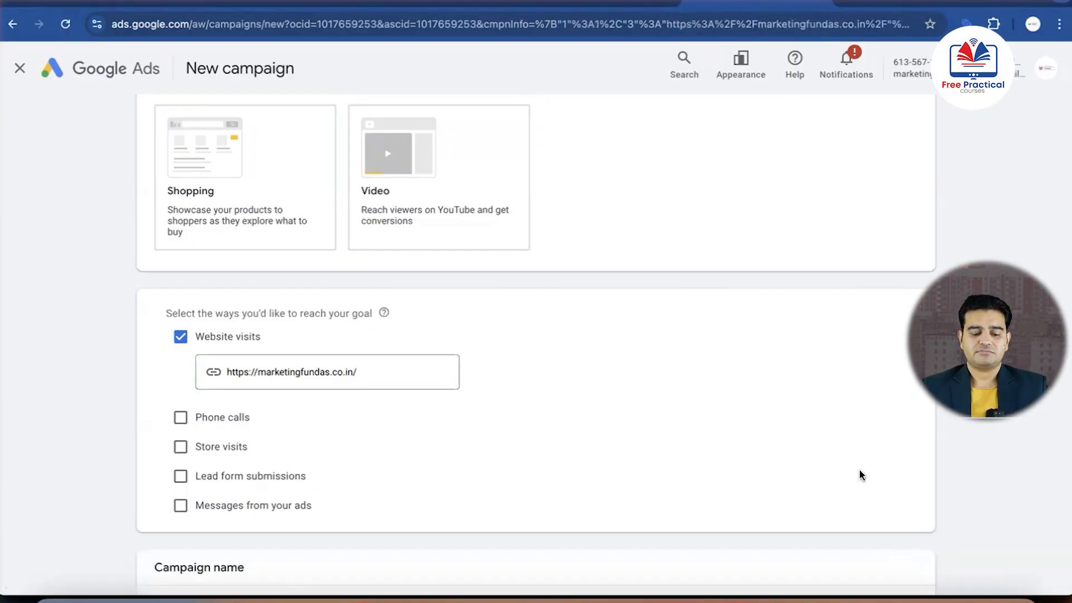
# Name the campaign "Leads-Search-ad for realestate" and start it as a new campaign rather than a saved draft
pyautogui.click(281, 420)
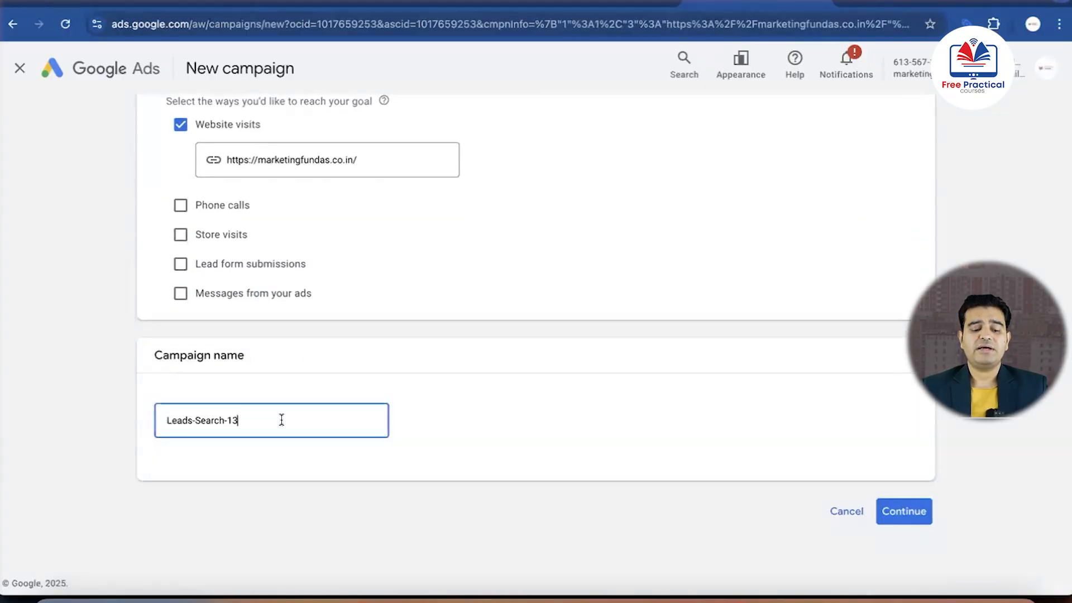
pyautogui.press('BackSpace')
pyautogui.write('ad for realestate')
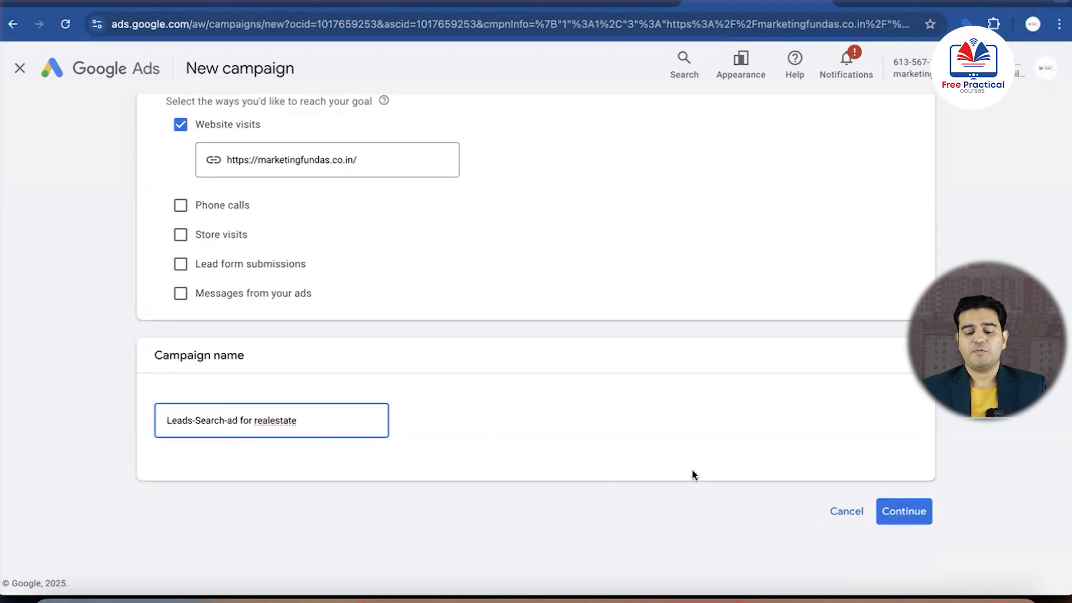
pyautogui.click(898, 510)
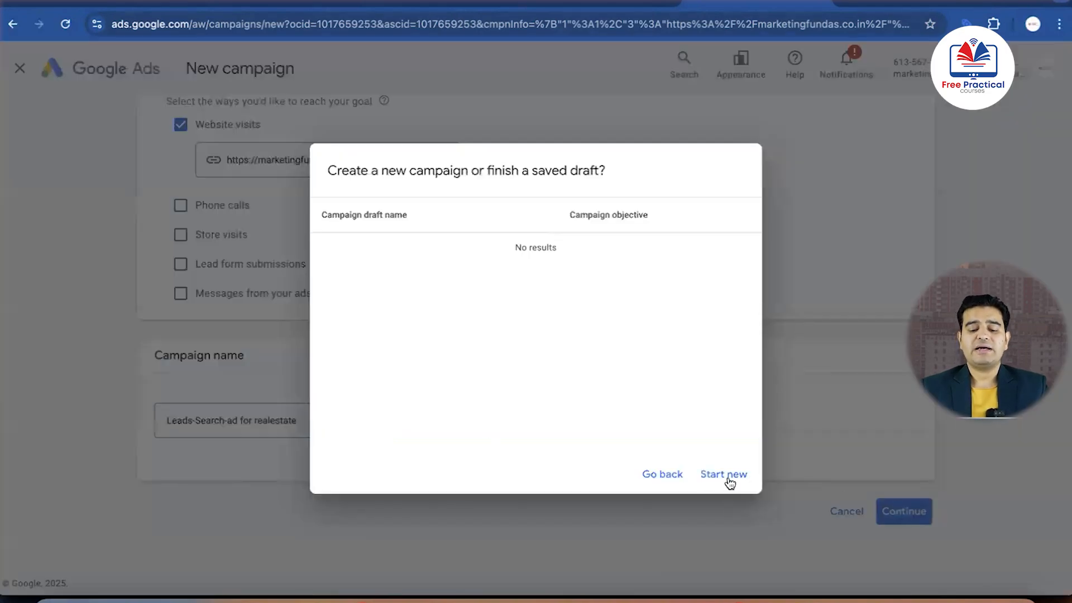
pyautogui.click(705, 476)
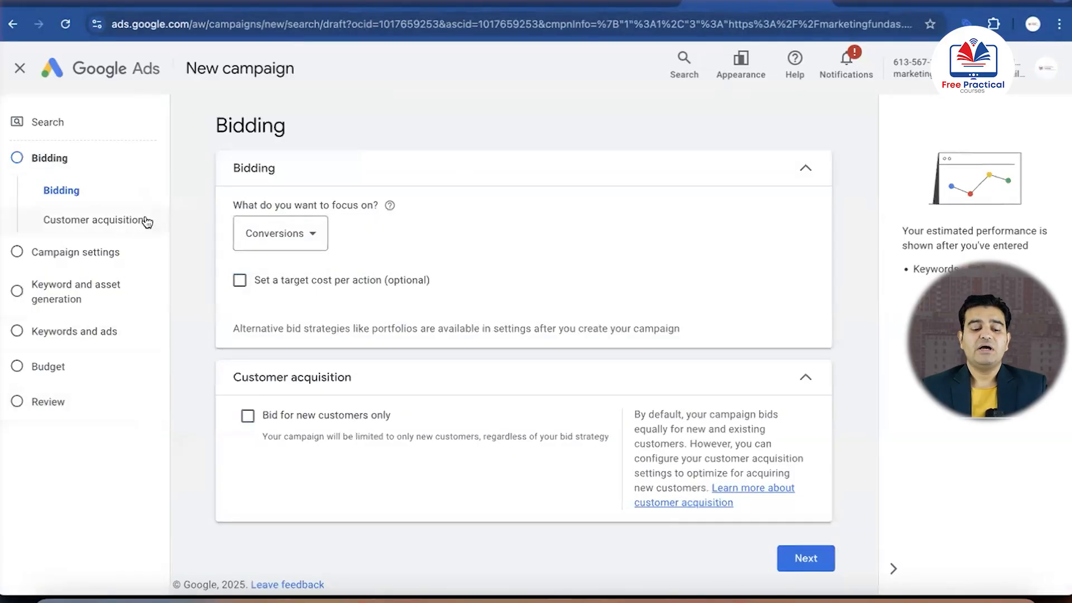
# Review the bidding focus options and keep Conversions selected
pyautogui.click(313, 233)
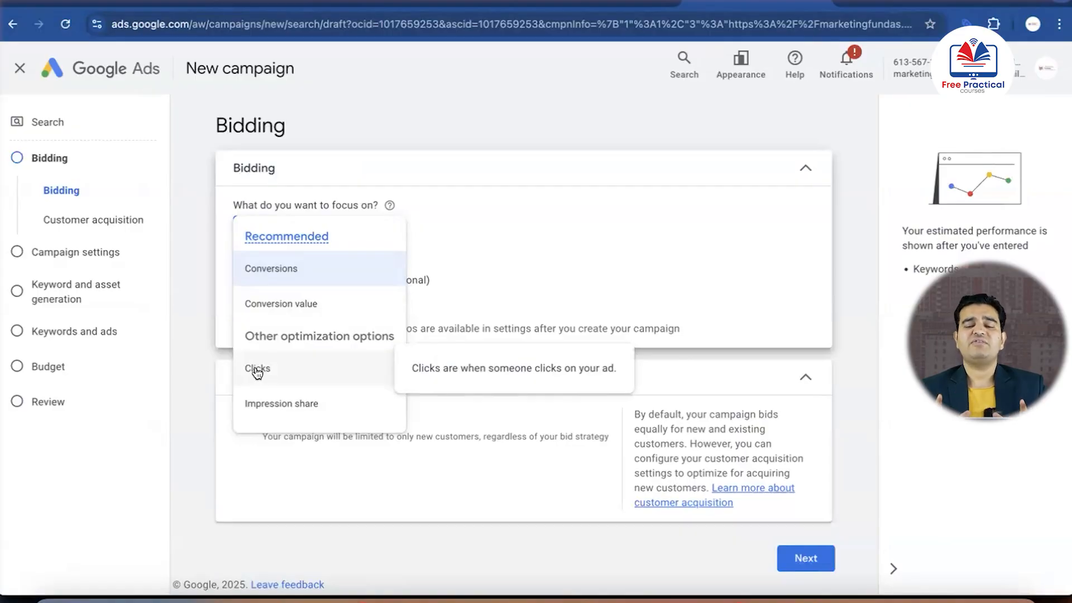
pyautogui.click(287, 280)
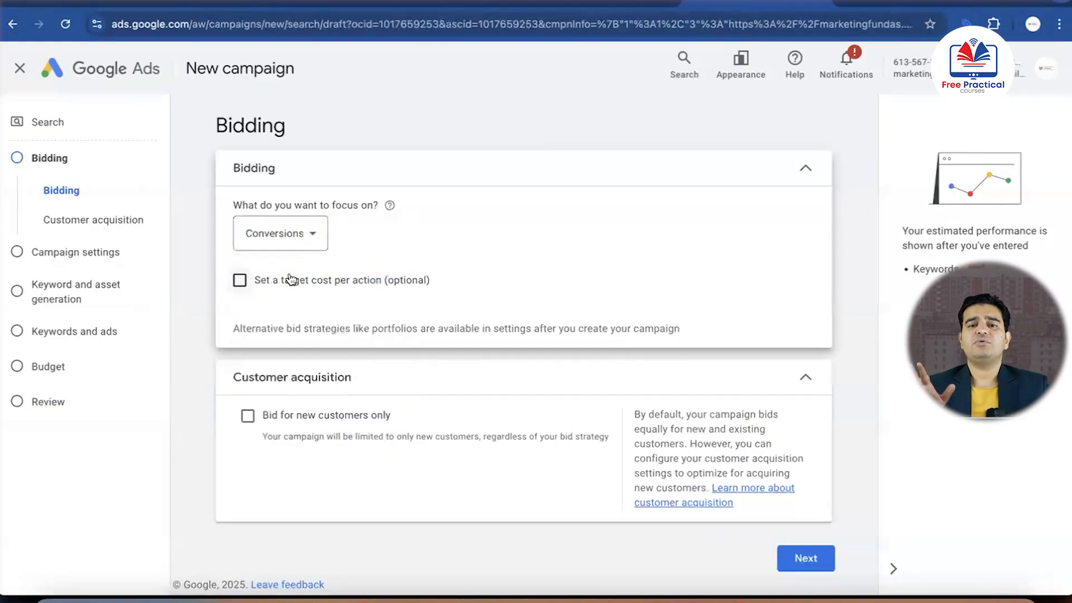
pyautogui.click(240, 279)
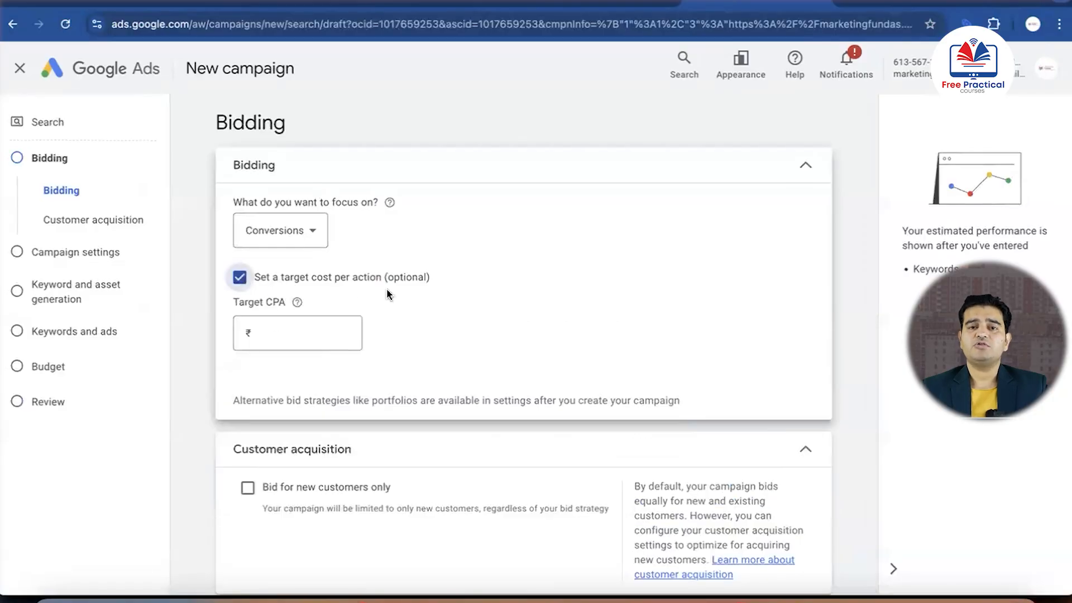
pyautogui.click(300, 333)
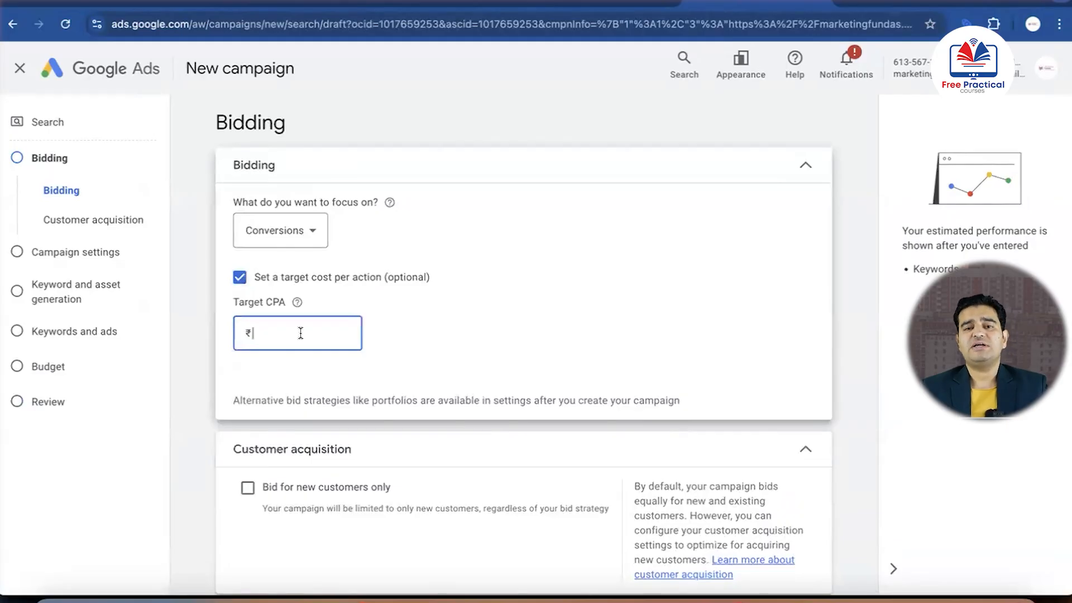
pyautogui.write('200')
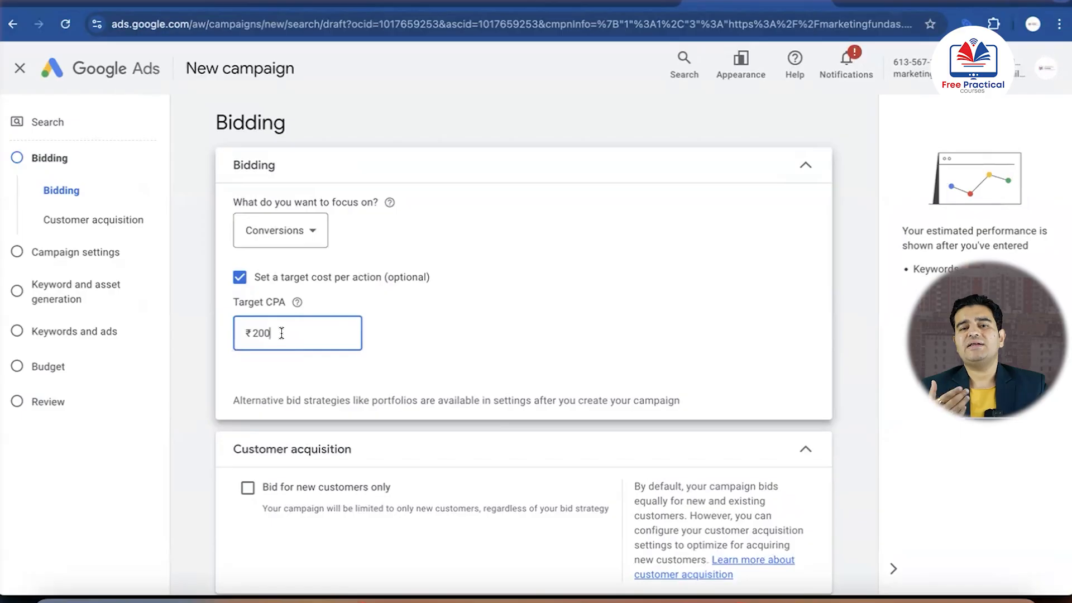
pyautogui.press('BackSpace')
pyautogui.press('BackSpace')
pyautogui.press('BackSpace')
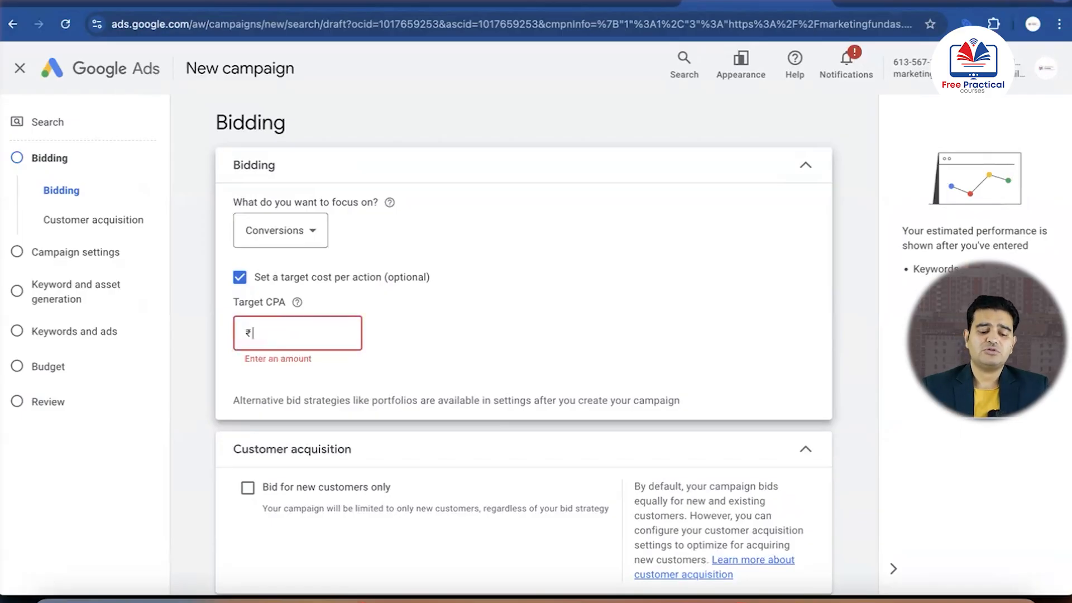
pyautogui.click(239, 278)
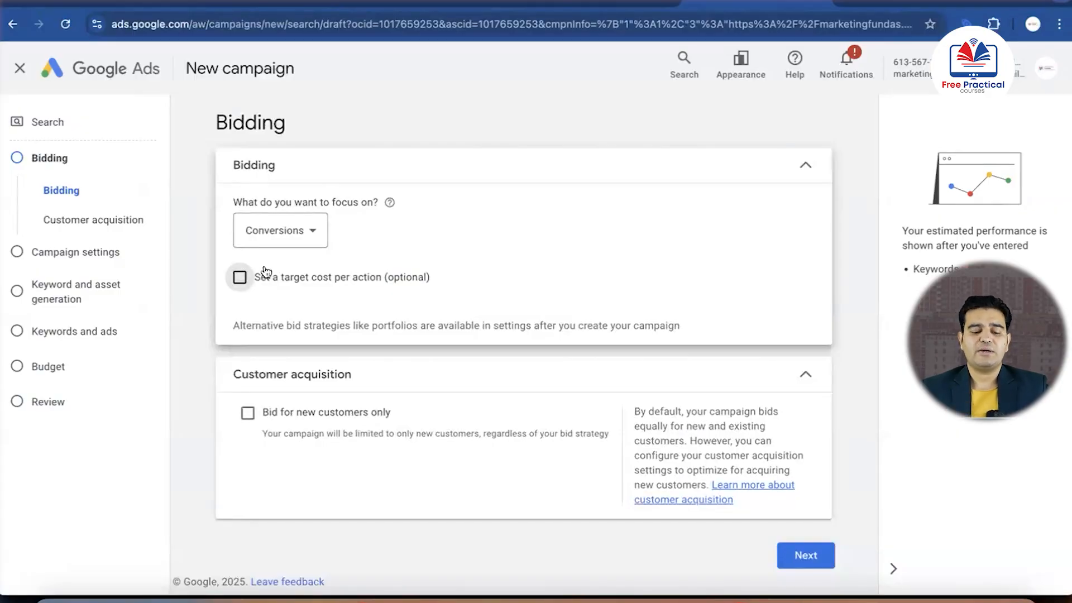
# Proceed to the campaign settings and exclude both the Google Search Partners Network and the Google Display Network
pyautogui.click(804, 554)
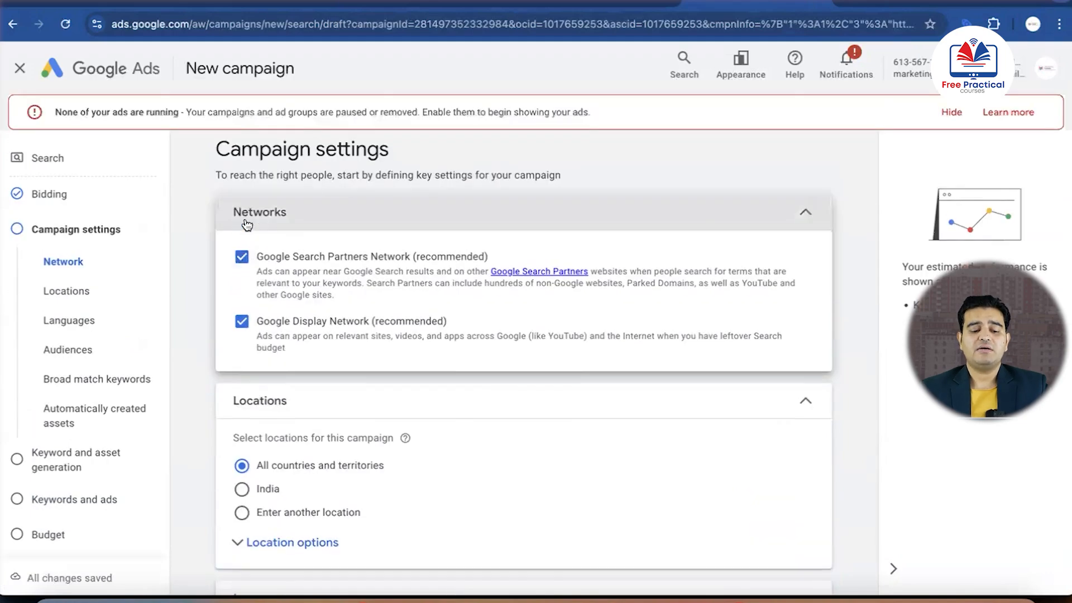
pyautogui.click(243, 256)
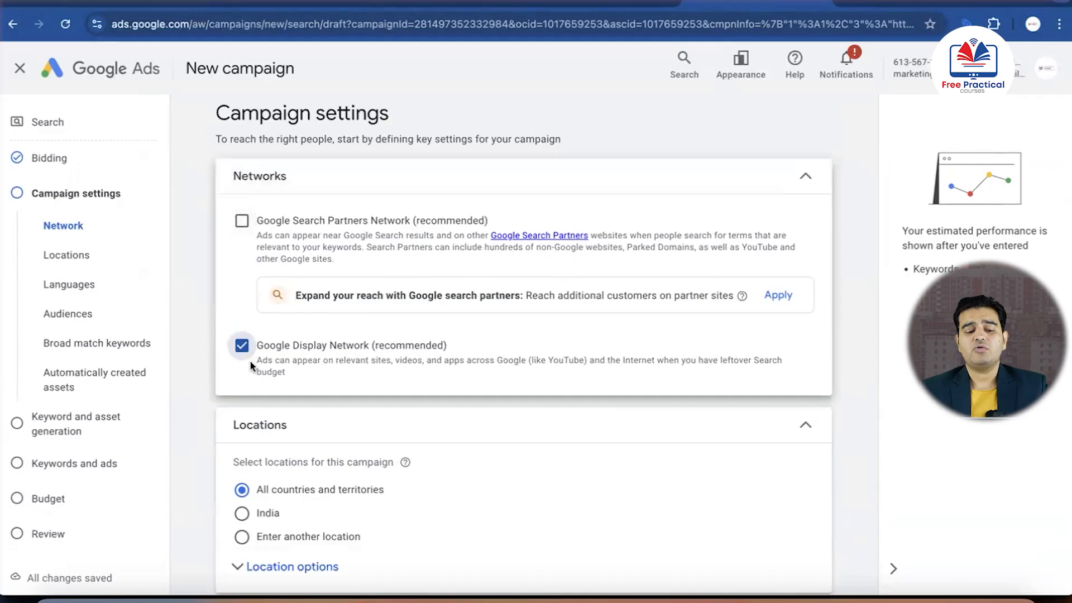
pyautogui.click(242, 345)
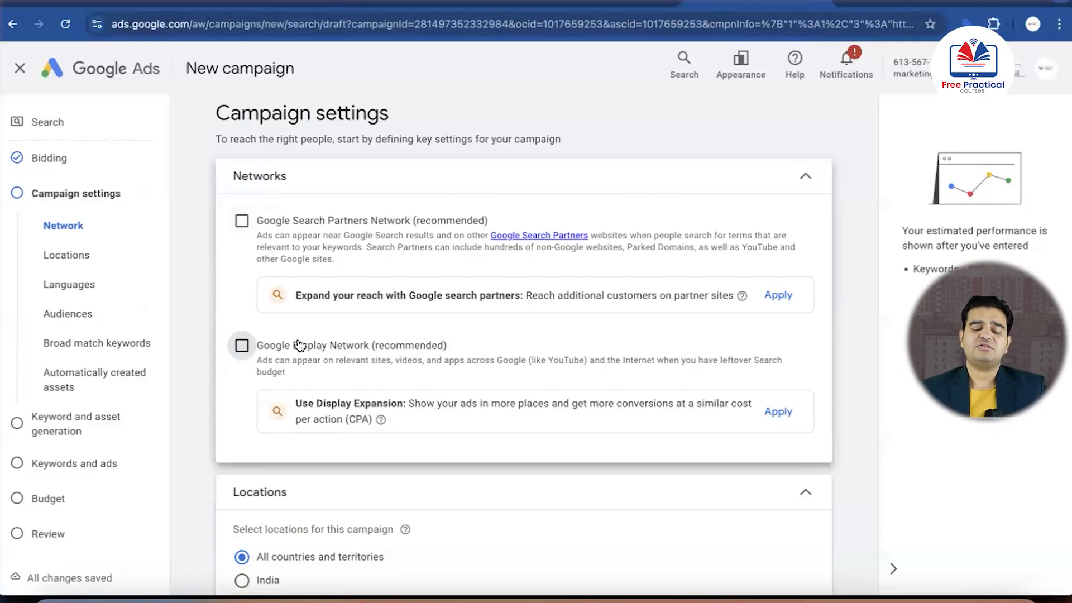
# Choose to enter another location instead of all countries or India, and open the advanced location search
pyautogui.scroll(-5, 300, 345)
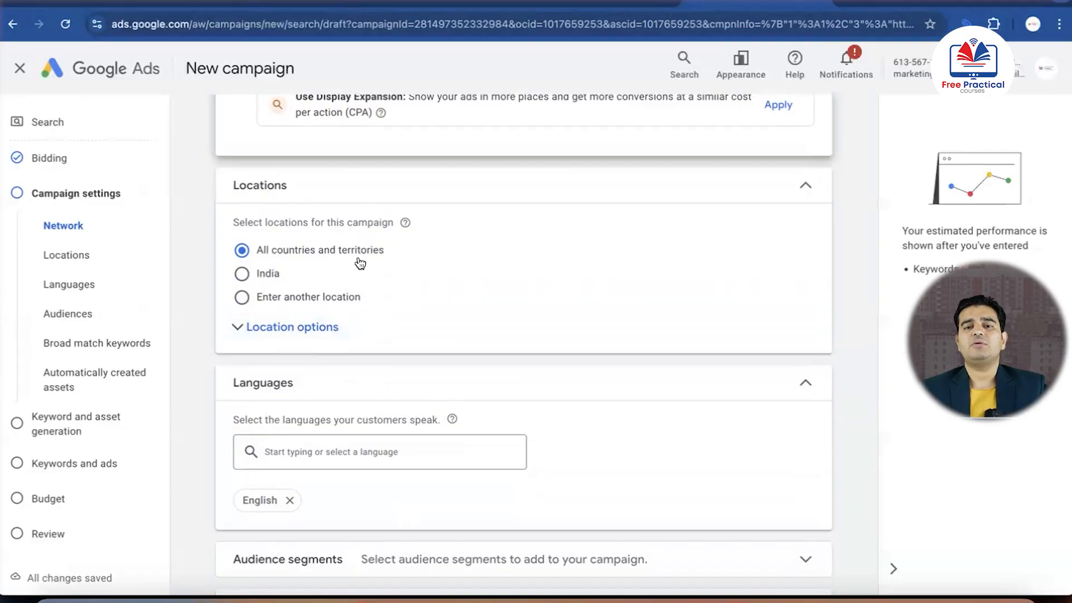
pyautogui.click(241, 274)
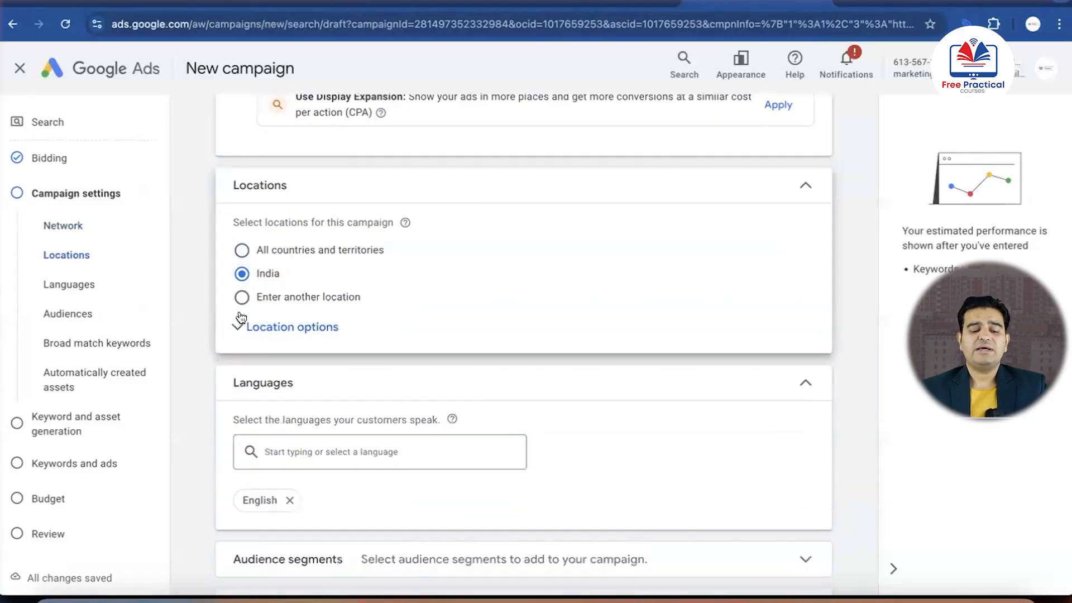
pyautogui.click(242, 299)
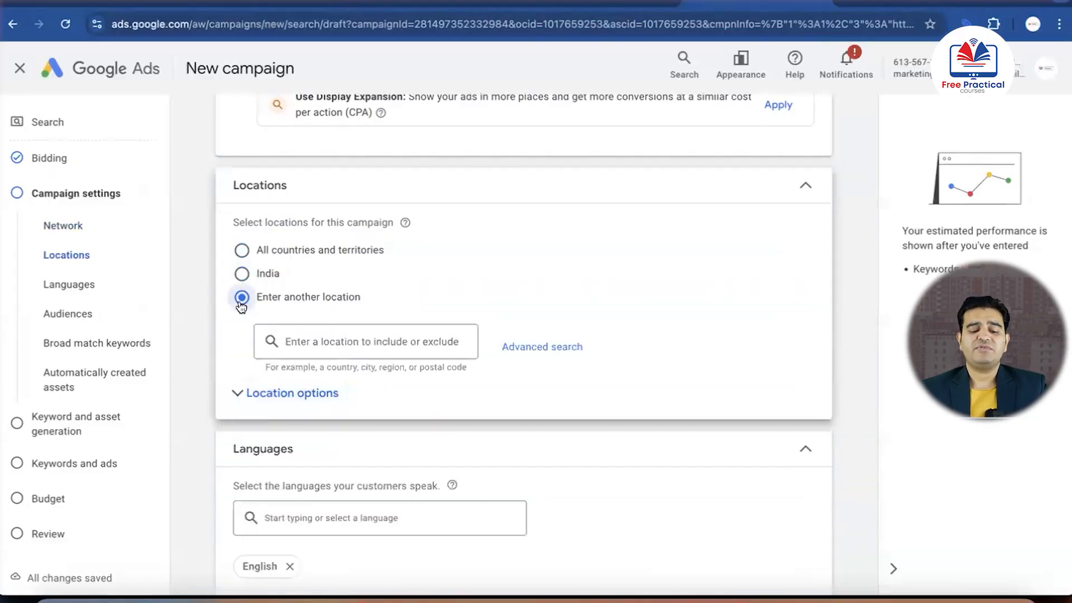
pyautogui.click(512, 347)
# Include the Delhi, India union territory and the city of Gurugram, Haryana, as target locations
pyautogui.click(389, 206)
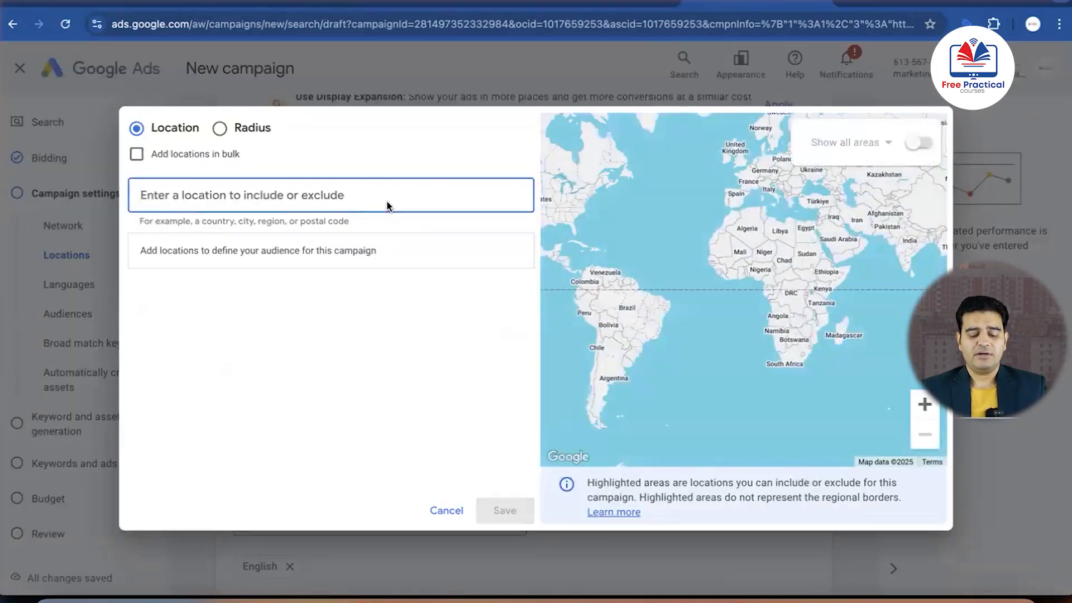
pyautogui.write('delhi')
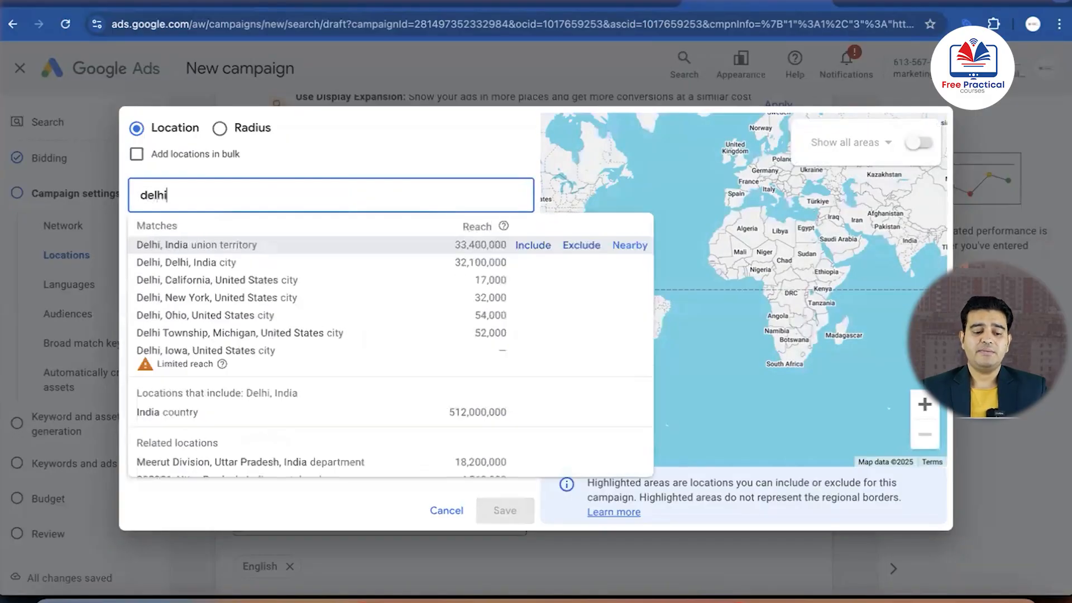
pyautogui.click(199, 245)
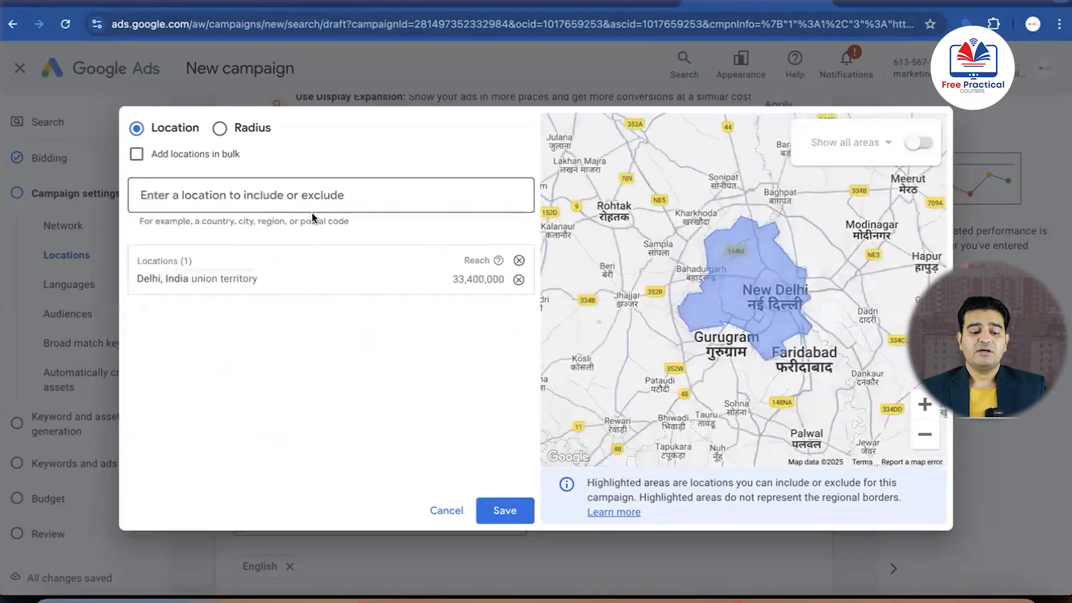
pyautogui.click(352, 199)
pyautogui.write('guru')
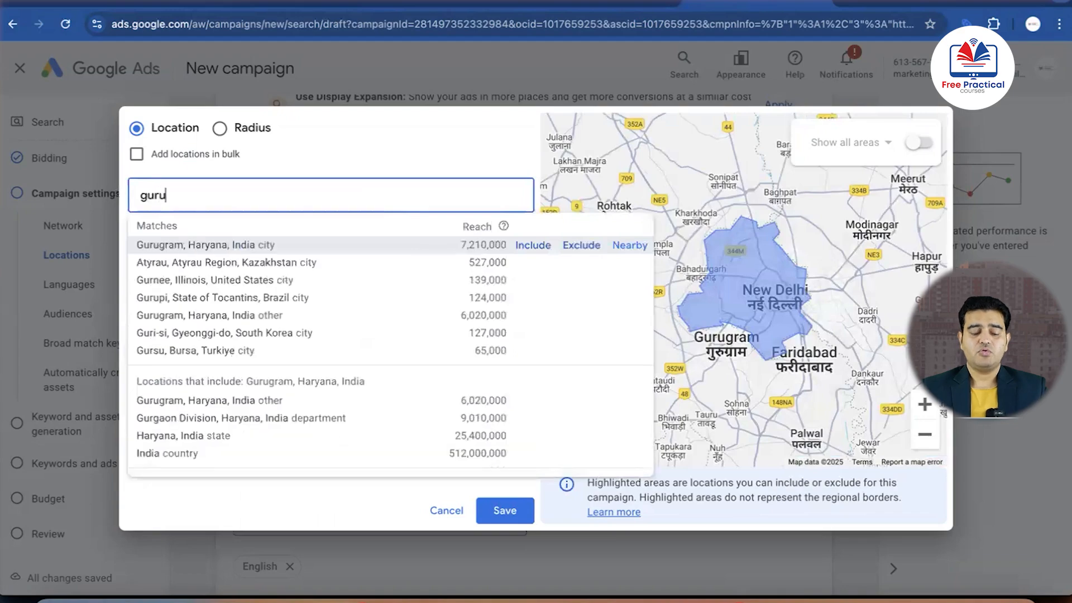
pyautogui.click(191, 246)
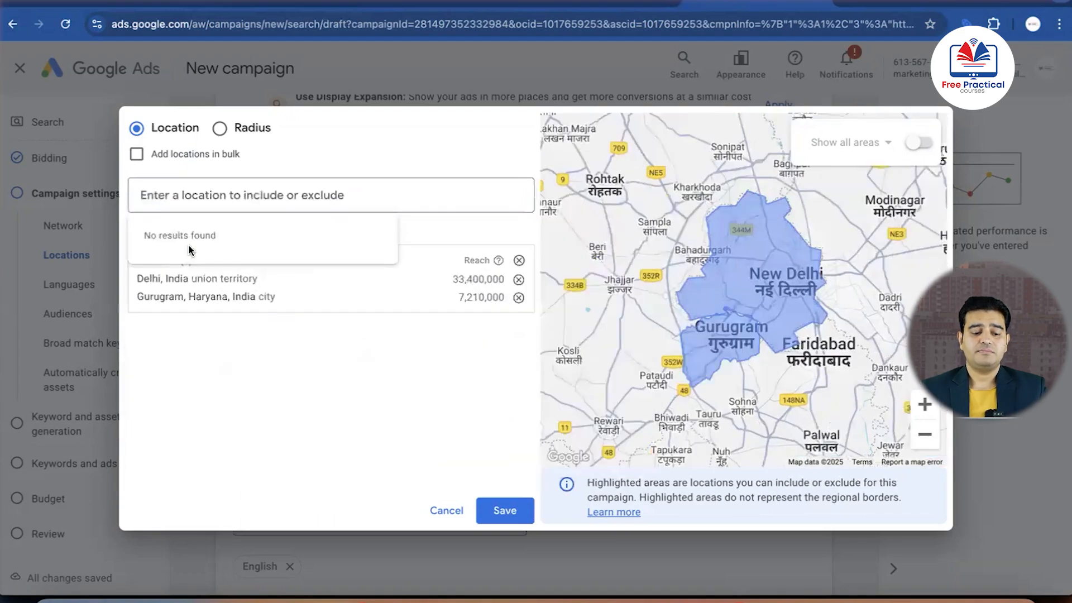
# Include the Uttar Pradesh cities of Noida and Ghaziabad as target locations
pyautogui.click(312, 199)
pyautogui.write('noida')
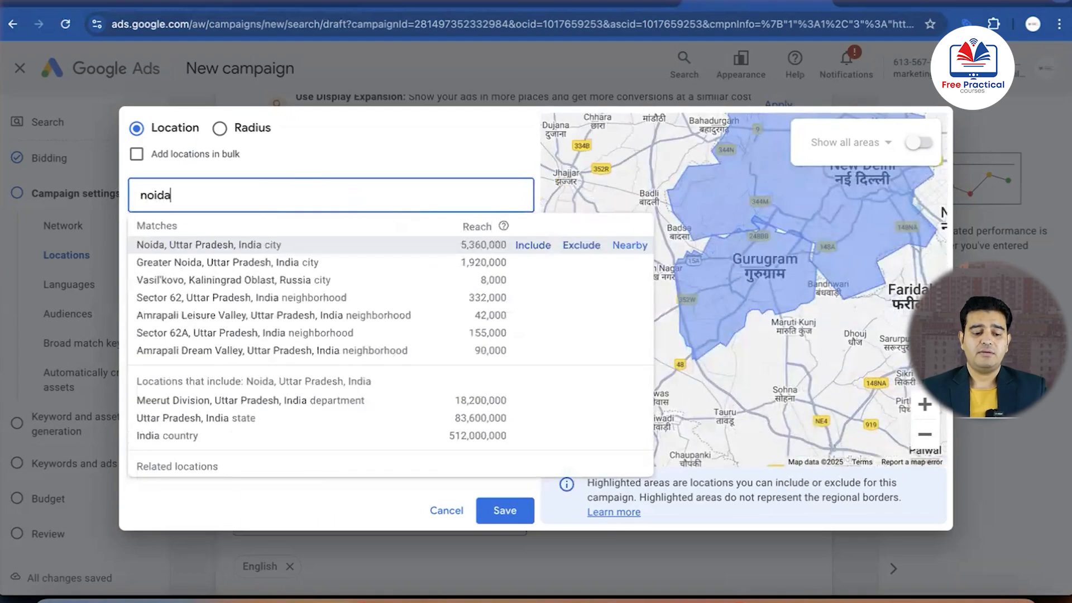
pyautogui.click(205, 245)
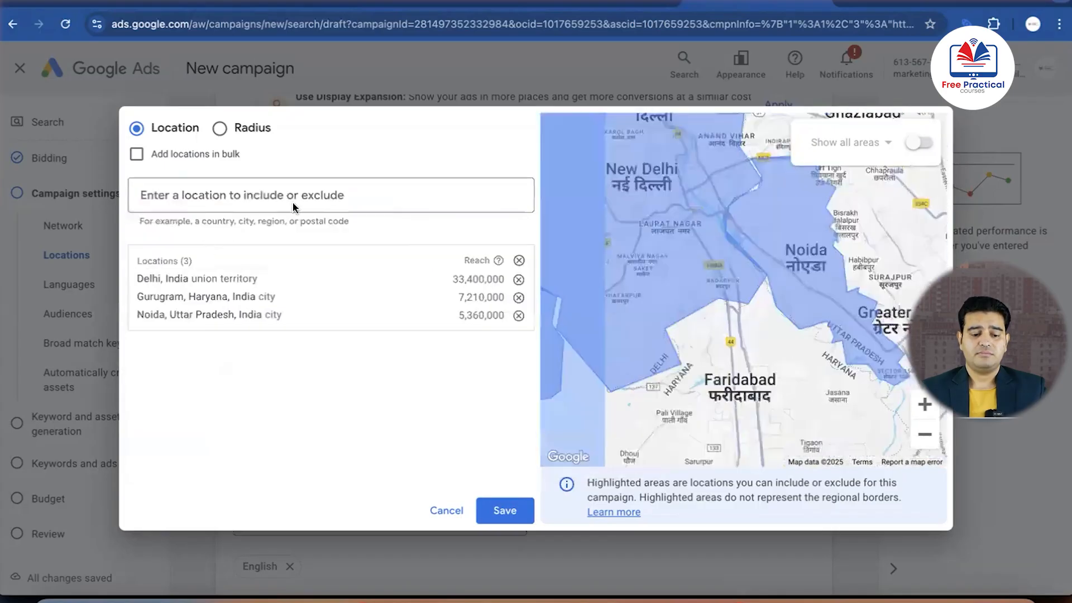
pyautogui.click(295, 201)
pyautogui.write('gh')
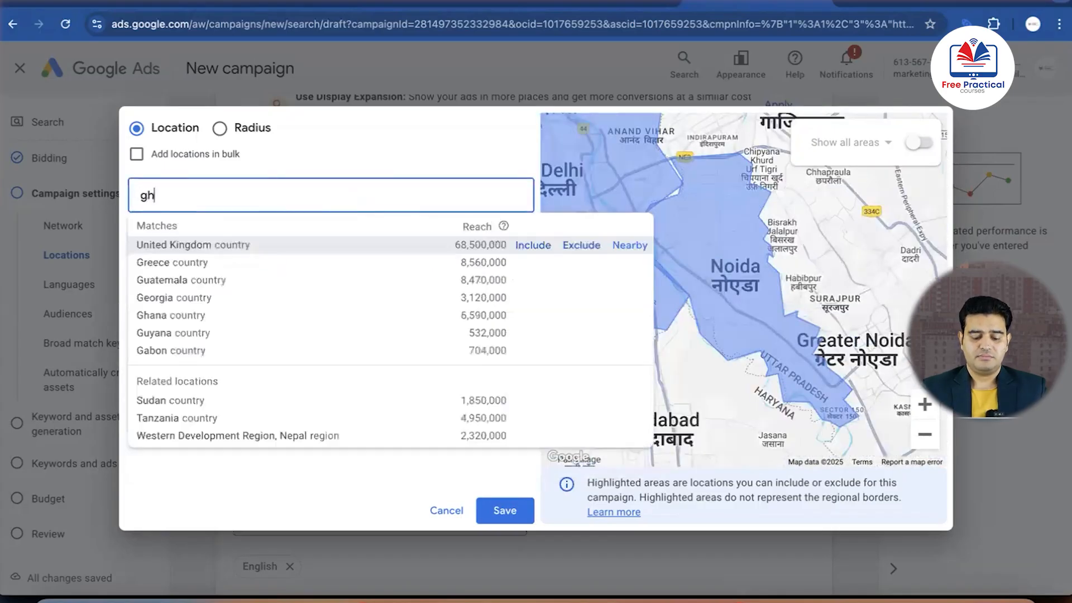
pyautogui.write('az')
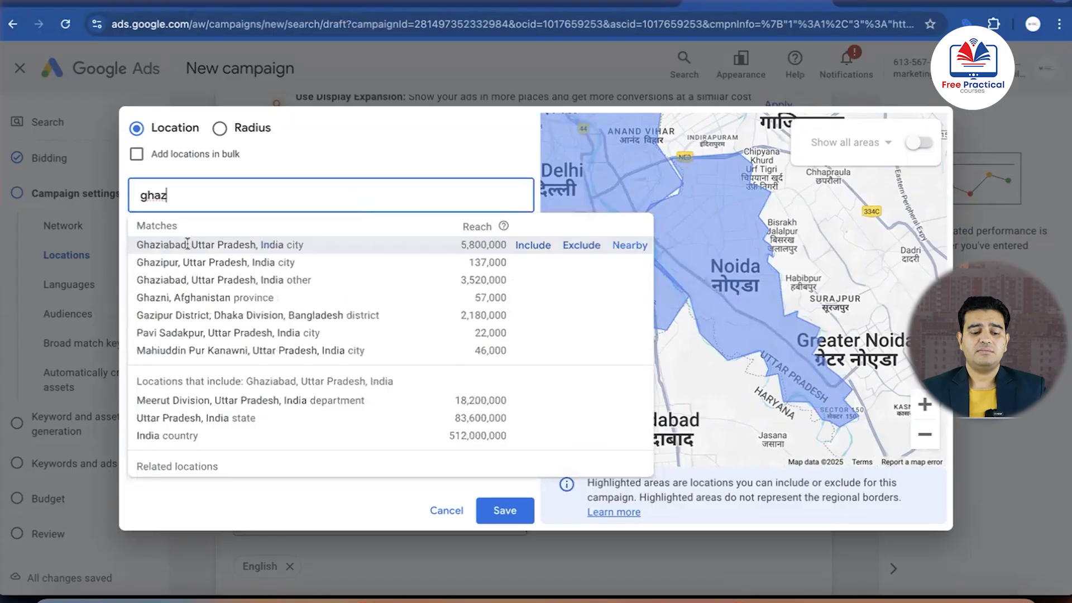
pyautogui.click(193, 244)
# Include the Indian states of Punjab, Haryana and Rajasthan as target locations
pyautogui.click(345, 193)
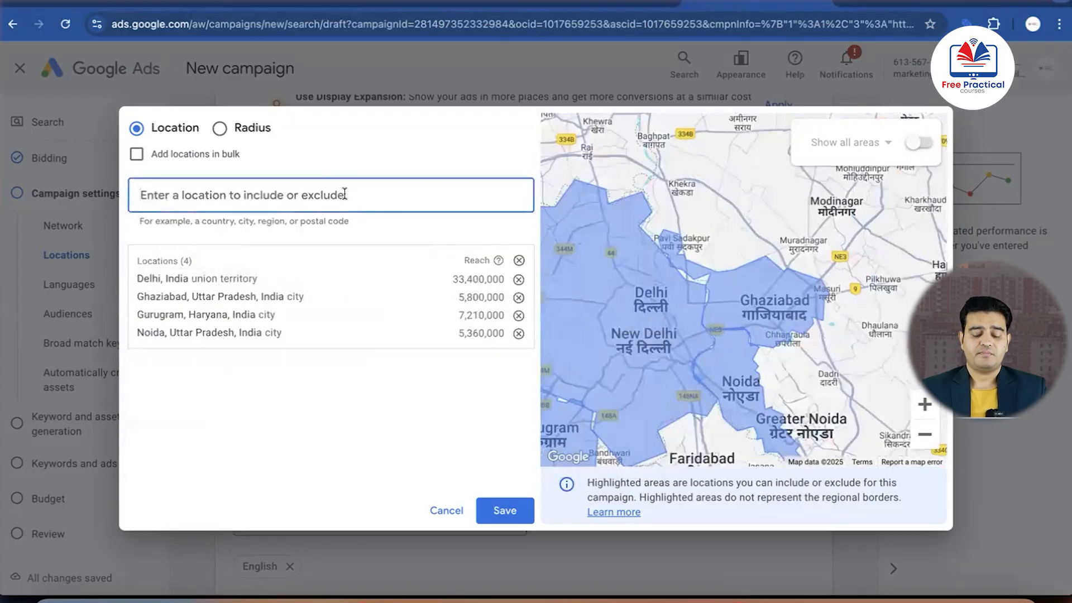
pyautogui.write('punj')
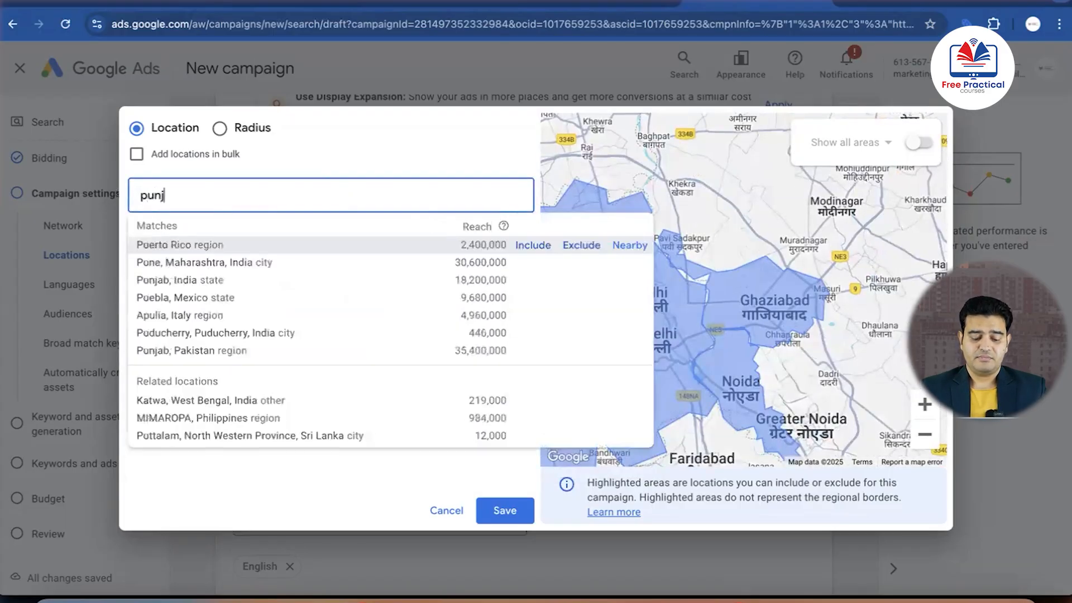
pyautogui.write('ab')
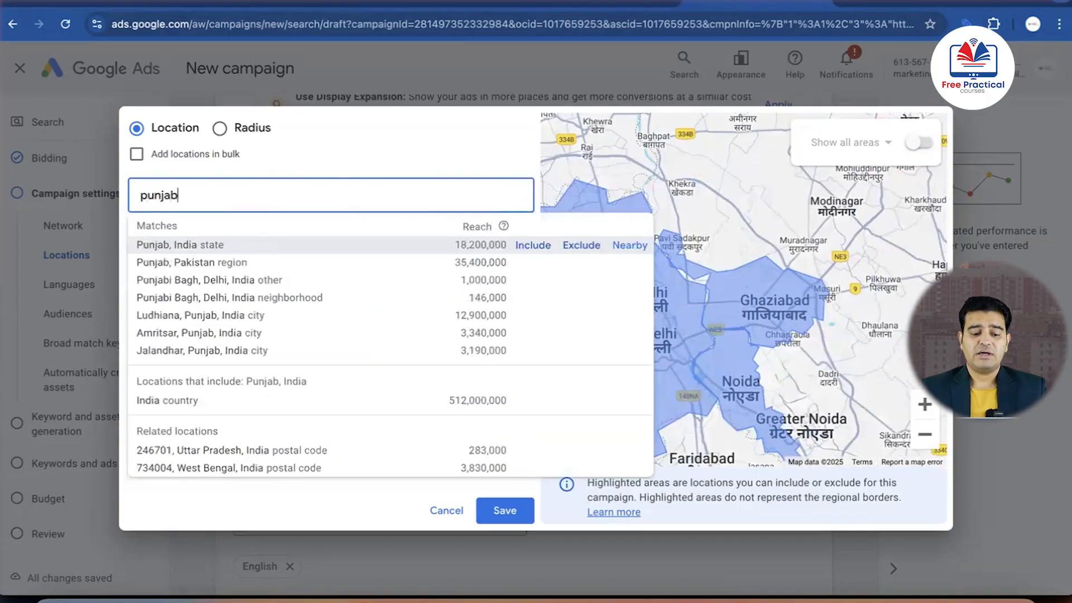
pyautogui.click(158, 246)
pyautogui.click(276, 197)
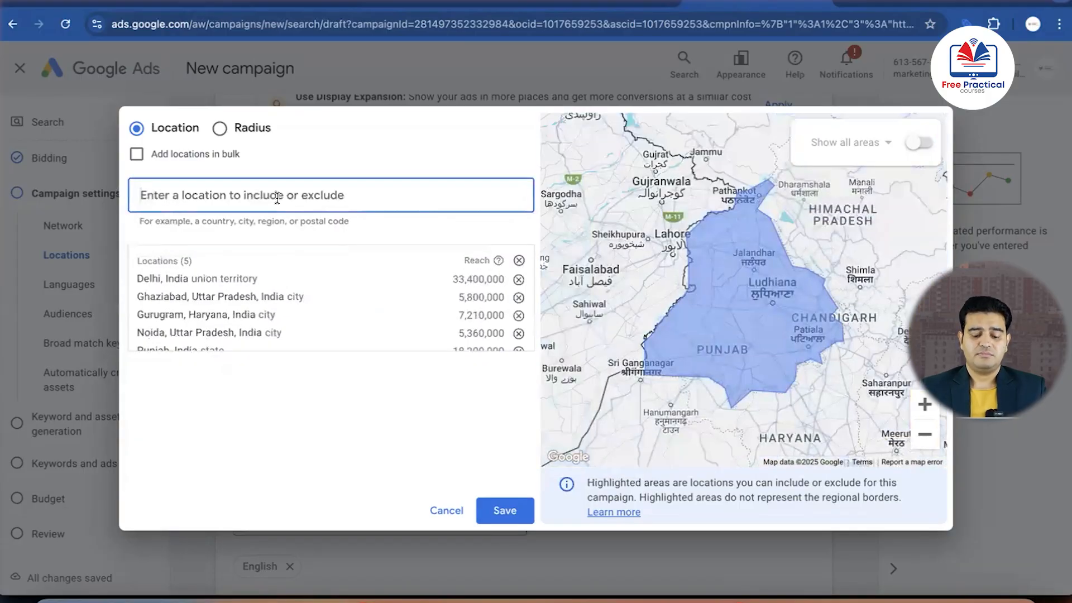
pyautogui.write('haryana')
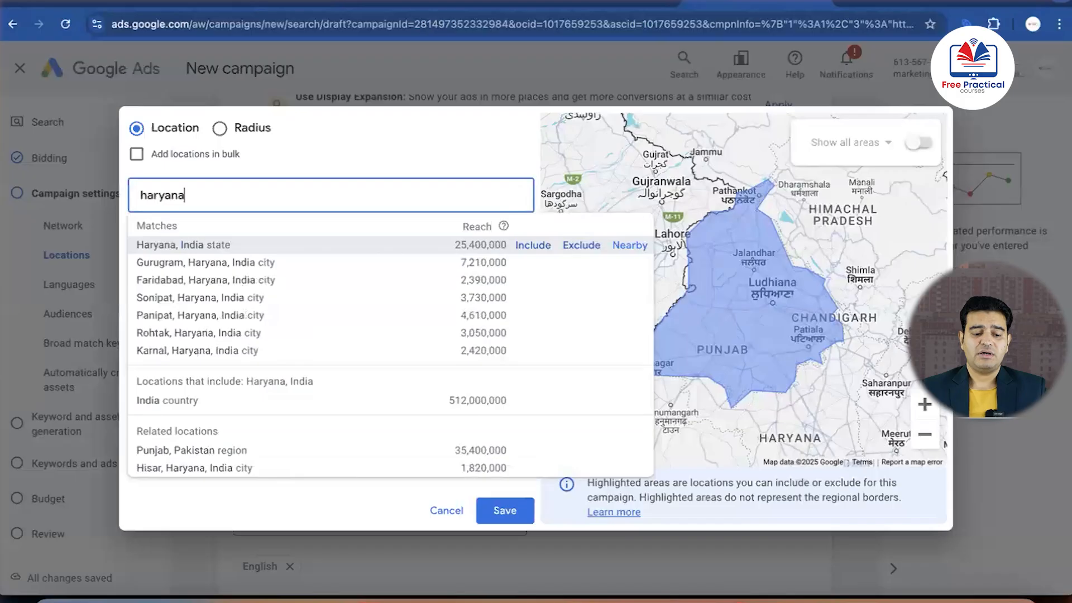
pyautogui.click(211, 245)
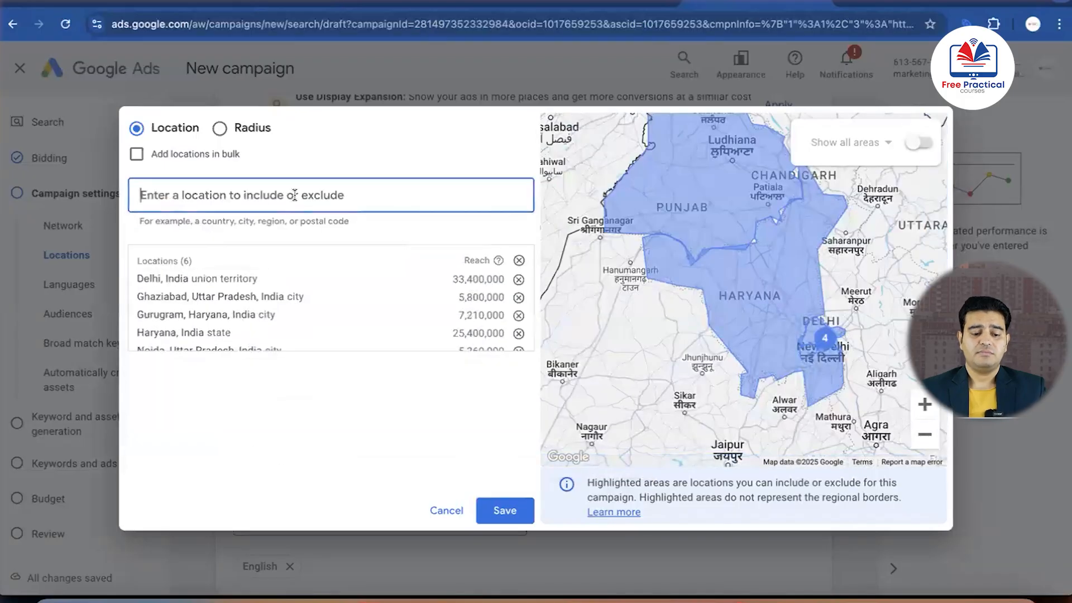
pyautogui.write('raja')
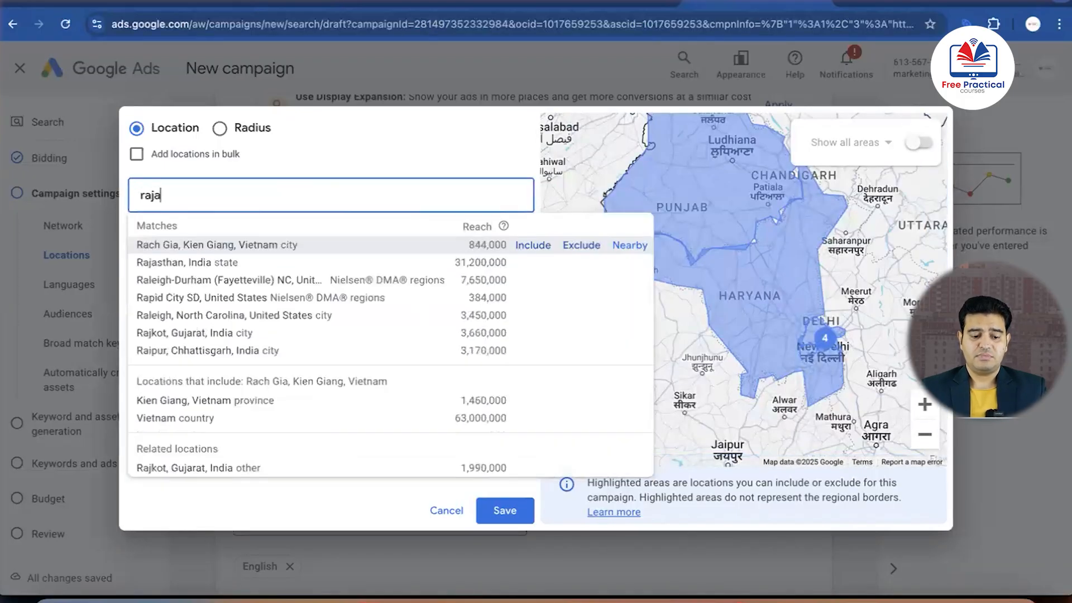
pyautogui.click(187, 244)
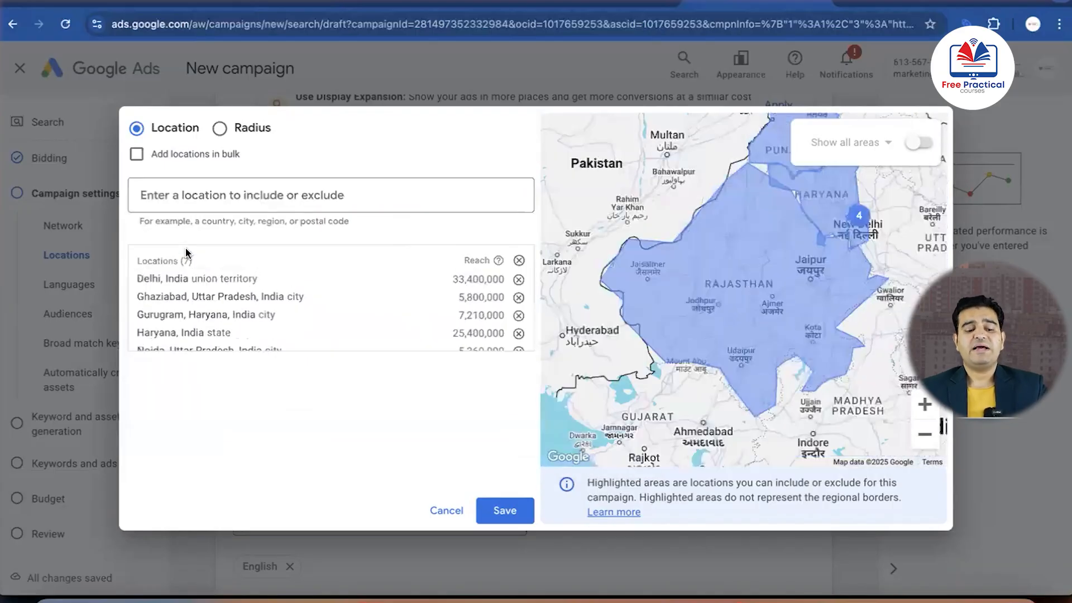
# Review the list of added locations and remove all of them at once
pyautogui.scroll(-2, 256, 278)
pyautogui.scroll(2, 257, 278)
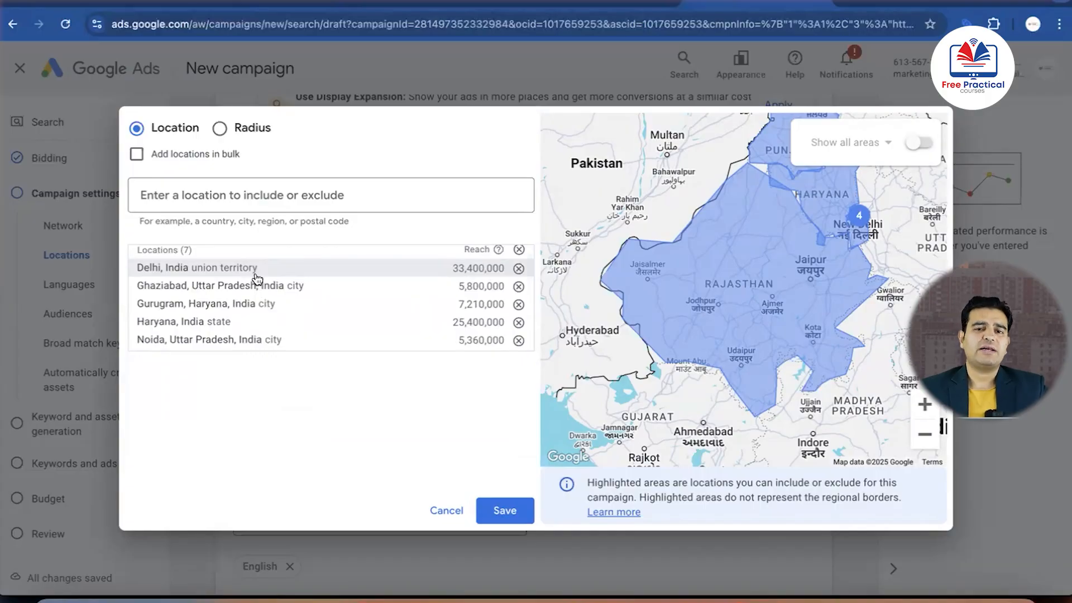
pyautogui.scroll(-2, 254, 301)
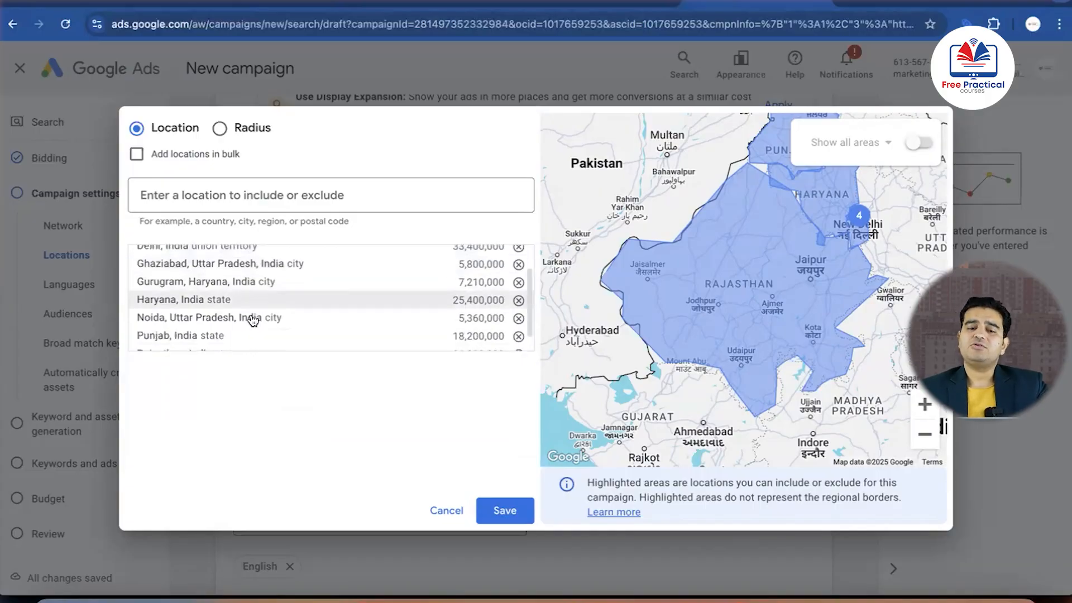
pyautogui.scroll(2, 251, 317)
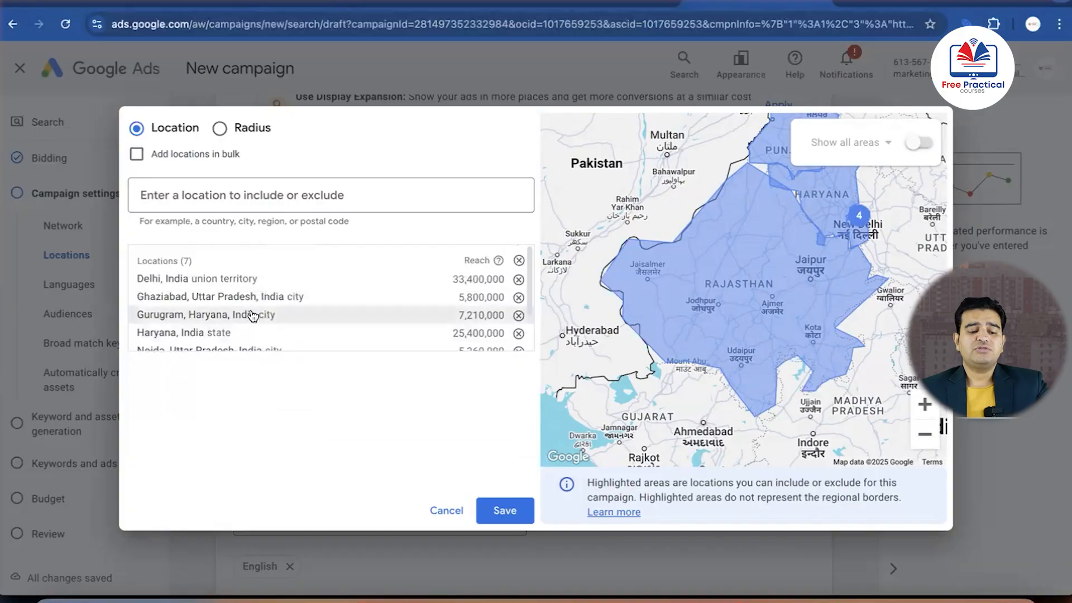
pyautogui.click(518, 260)
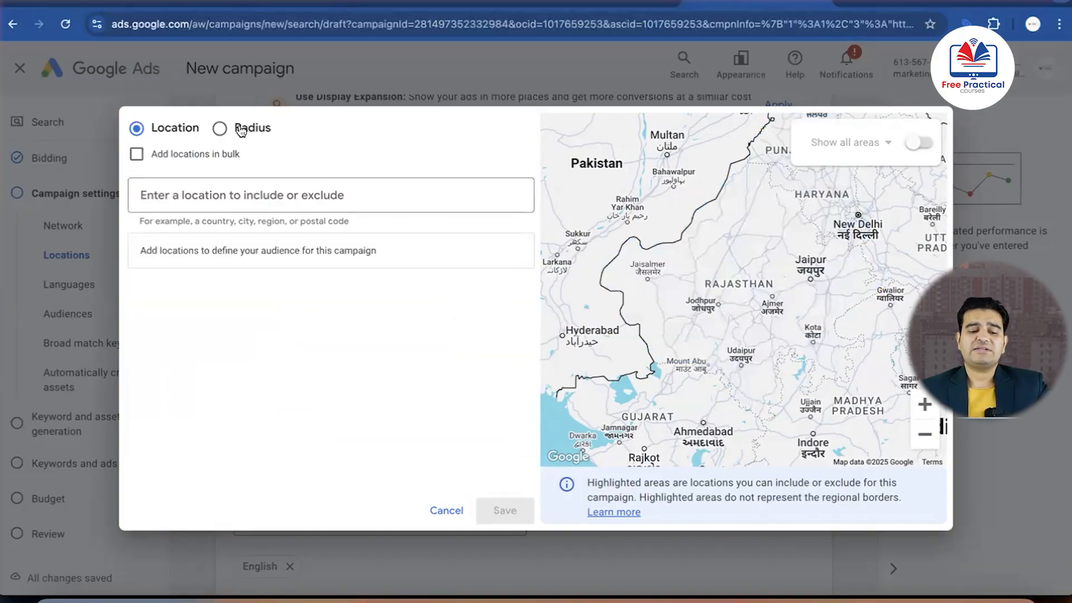
# Switch to radius targeting and include a 20 mi radius around Gurugram, Haryana
pyautogui.click(219, 130)
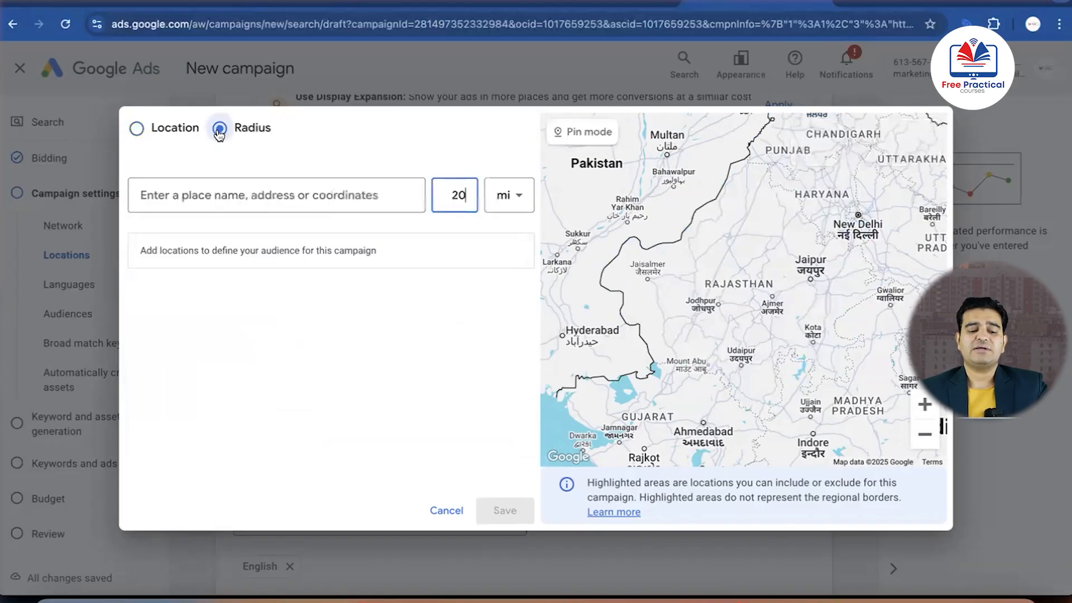
pyautogui.click(281, 193)
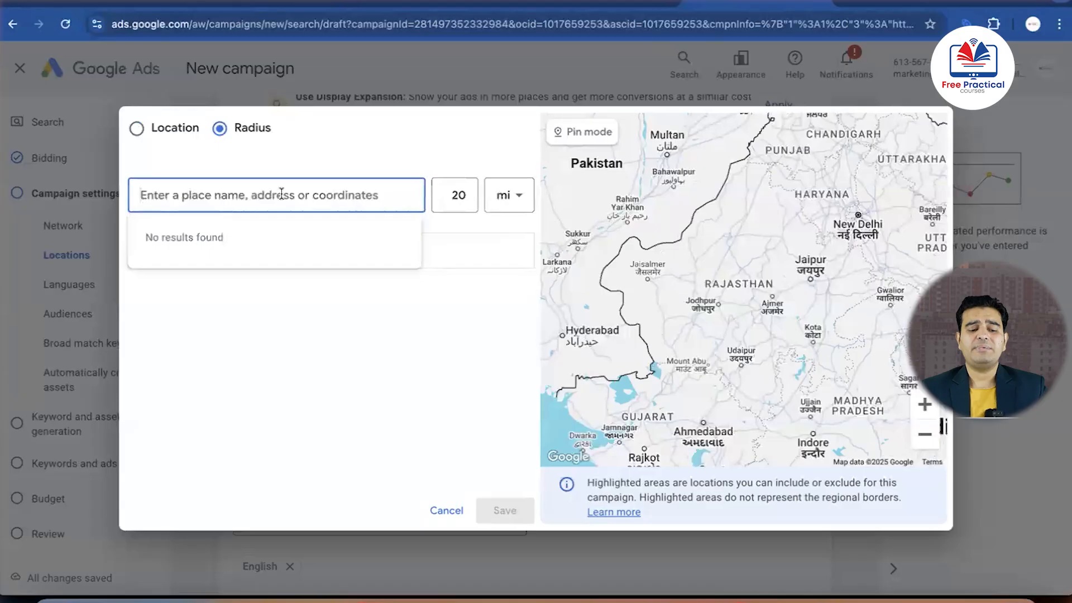
pyautogui.write('guru')
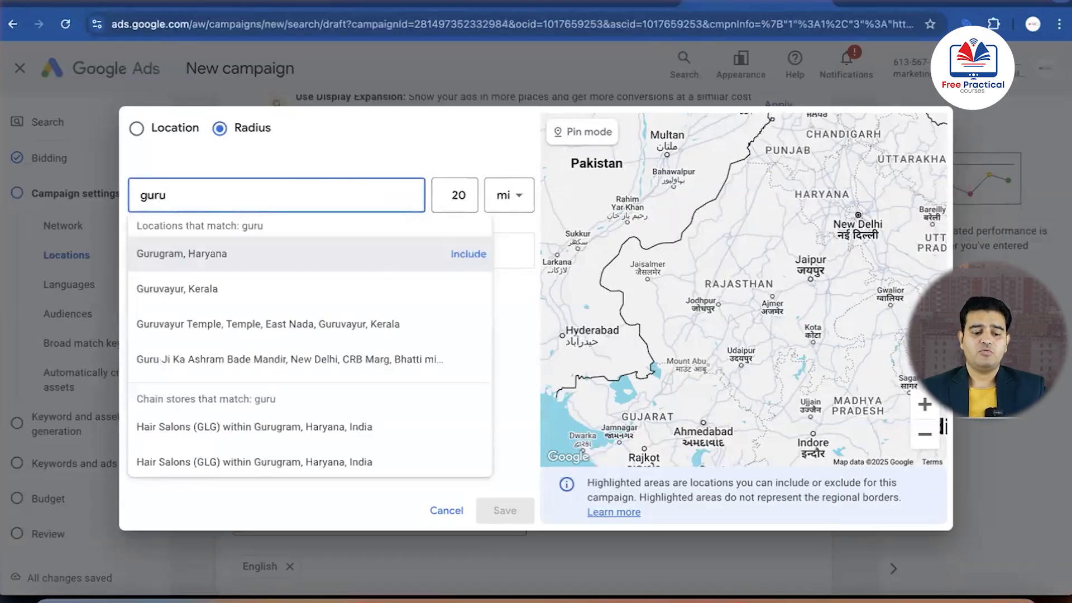
pyautogui.click(184, 254)
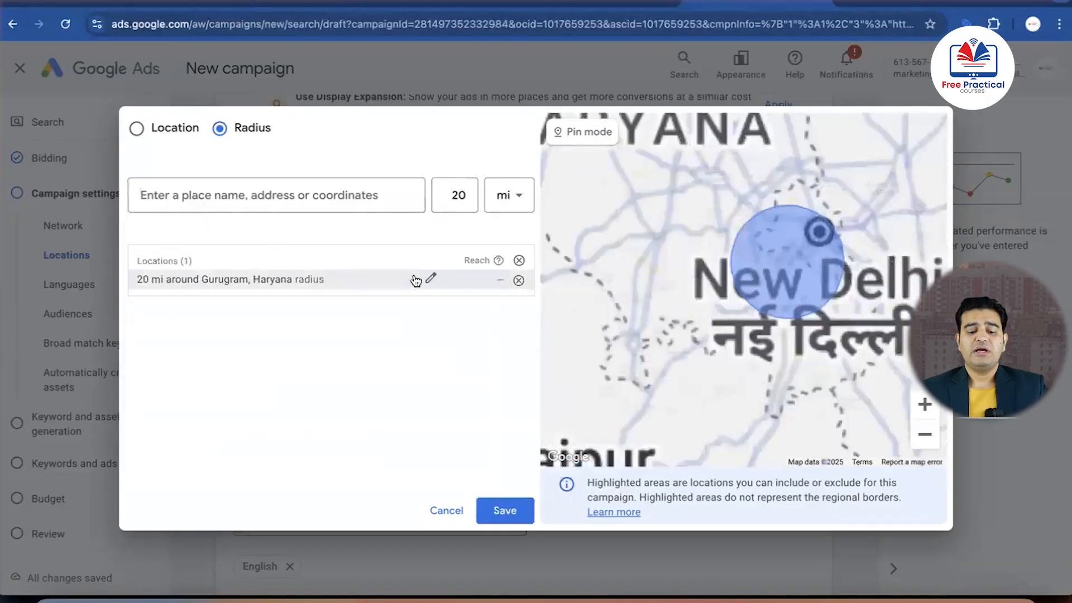
# Set the target radius around Gurugram to 40 km and save the campaign's location targeting
pyautogui.click(433, 281)
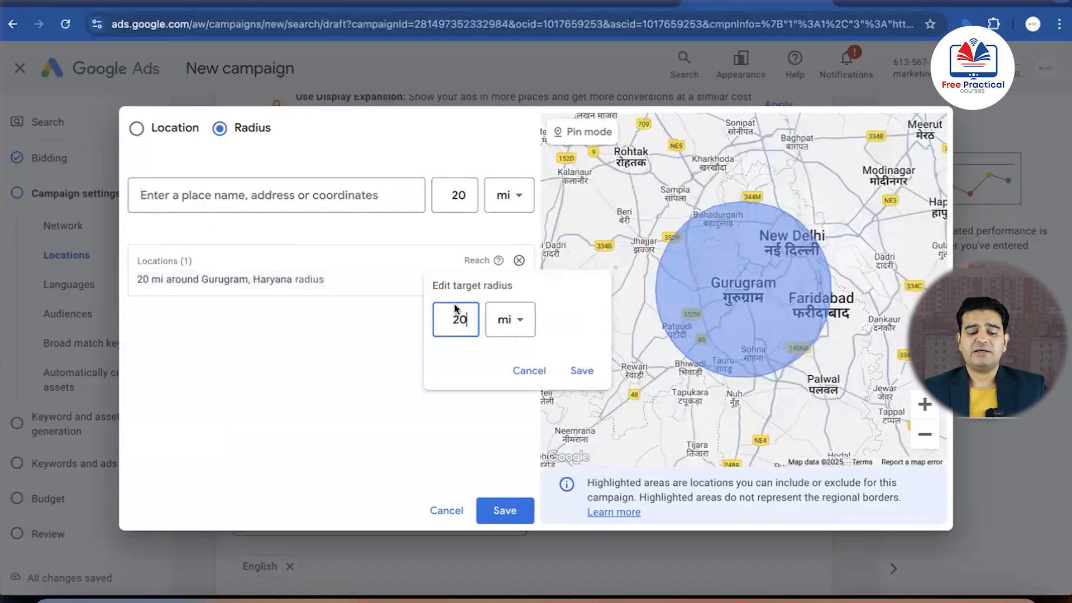
pyautogui.press('BackSpace')
pyautogui.press('BackSpace')
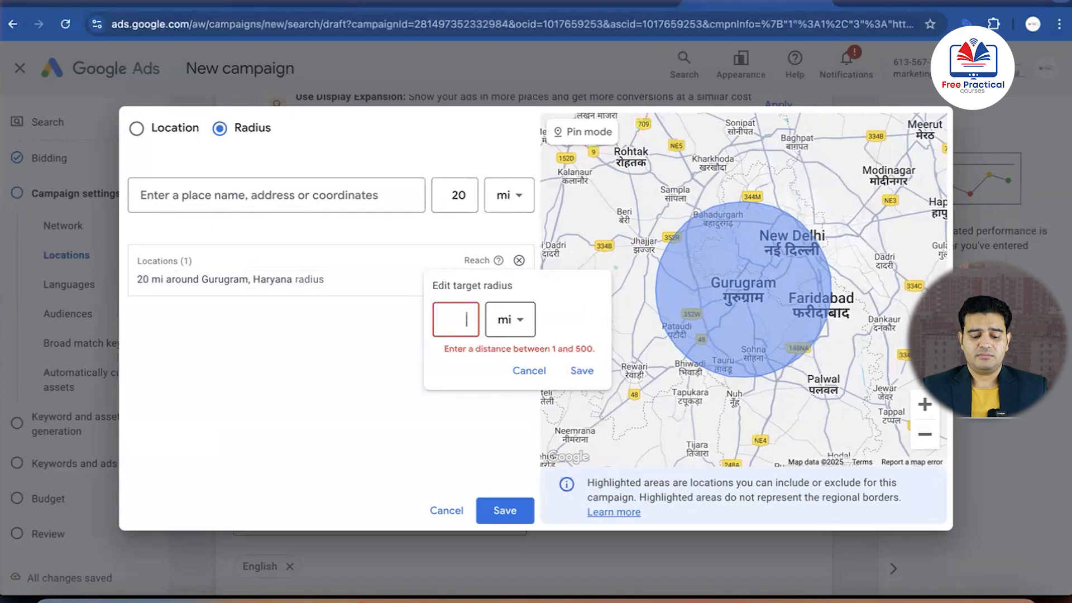
pyautogui.write('40')
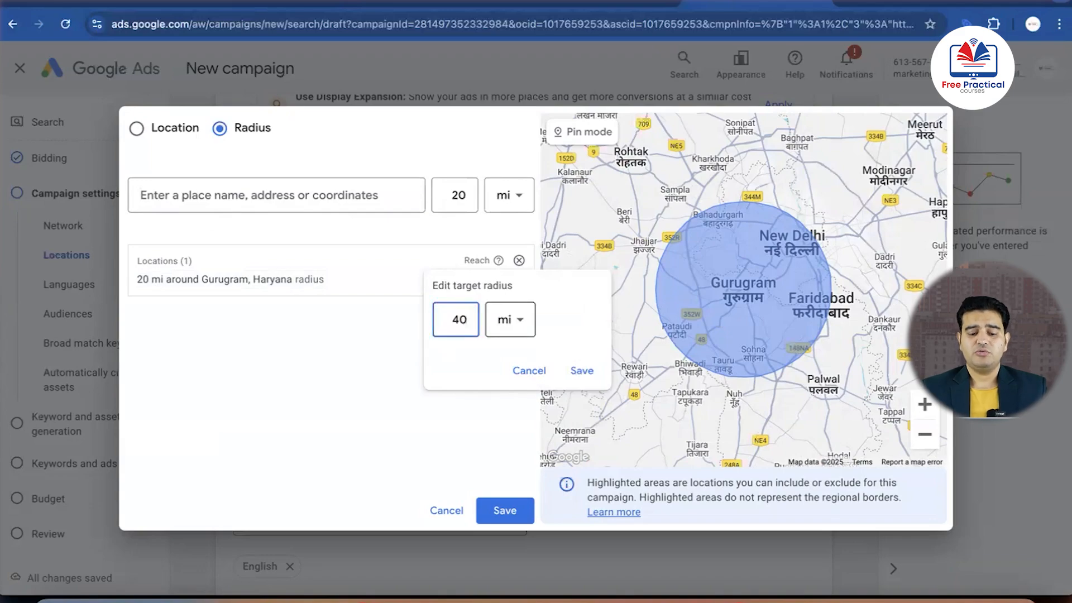
pyautogui.click(522, 326)
pyautogui.click(500, 369)
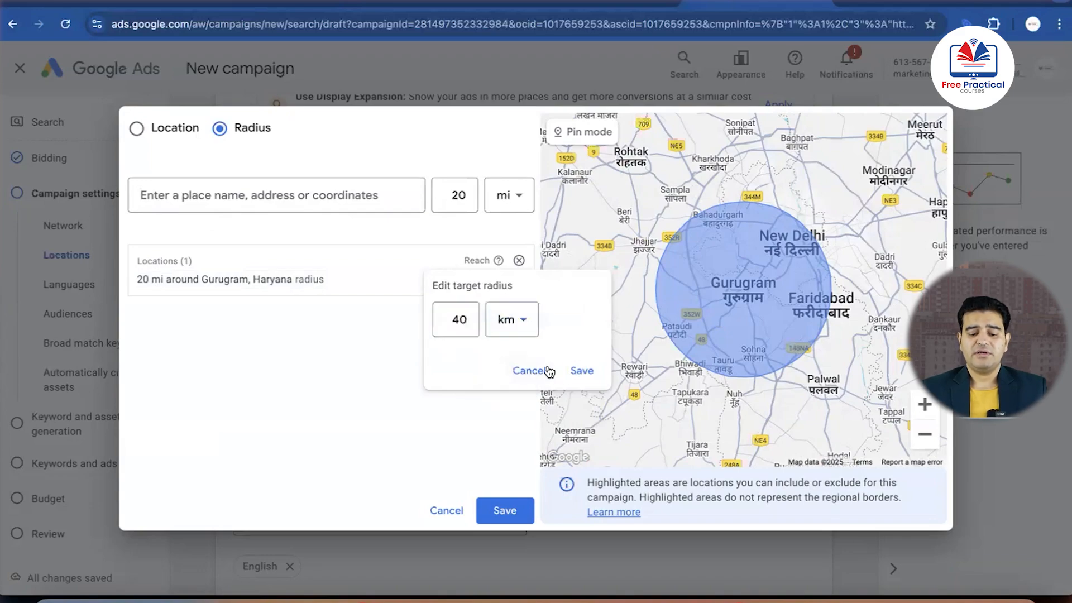
pyautogui.click(581, 371)
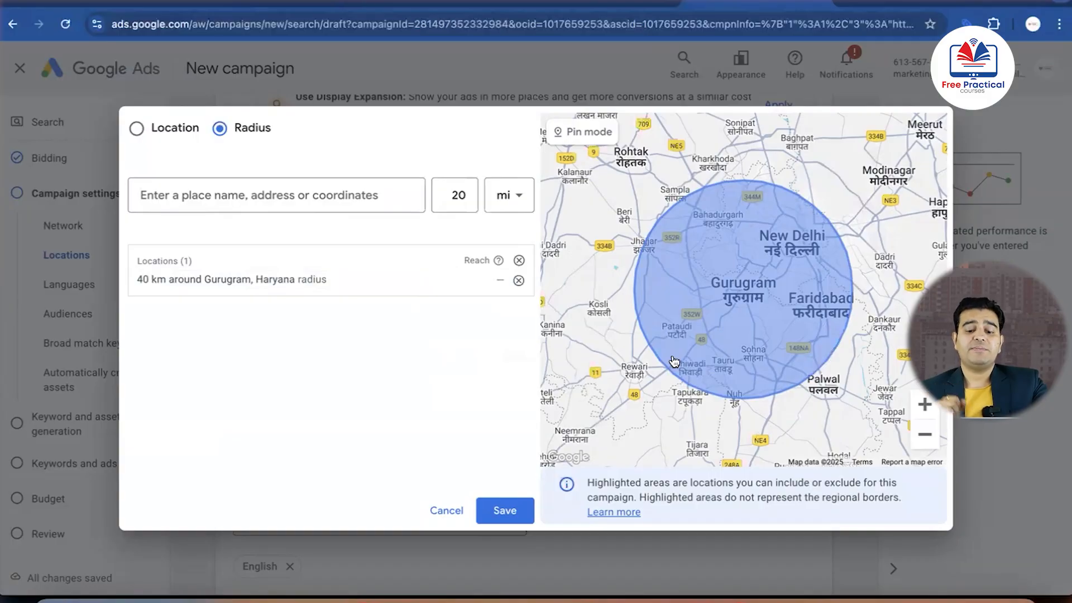
pyautogui.click(509, 512)
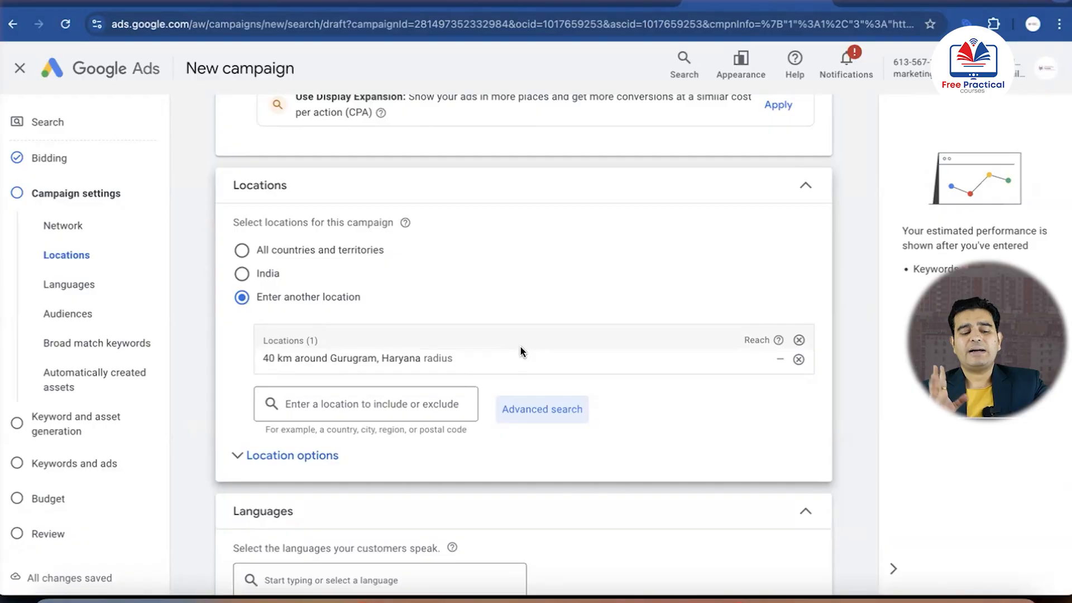
pyautogui.scroll(-3, 520, 348)
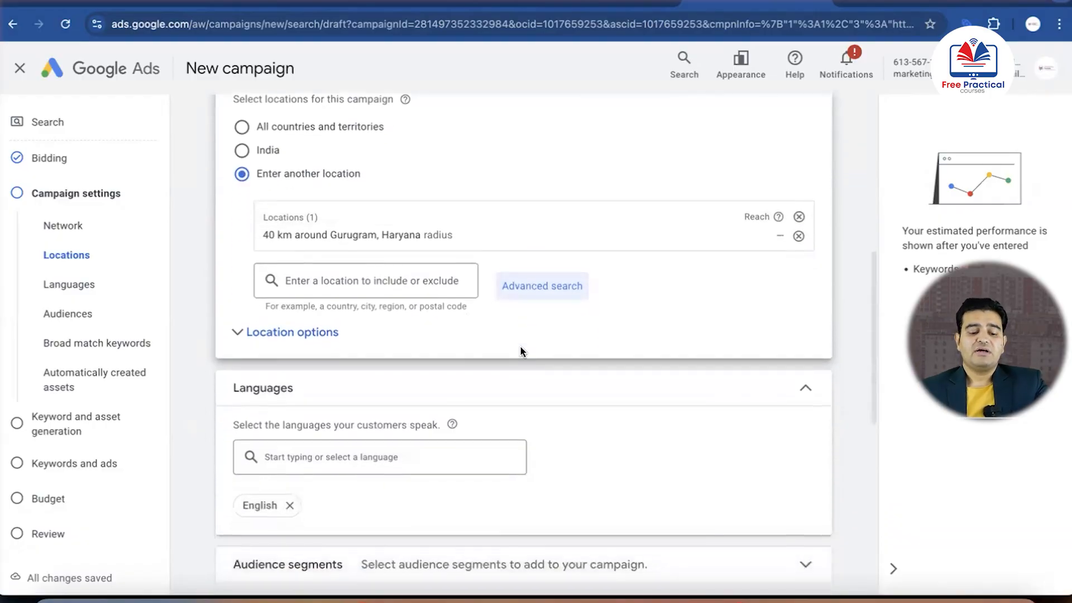
# Open the location options and compare the Presence setting with Presence or interest, ending on Presence or interest
pyautogui.click(256, 309)
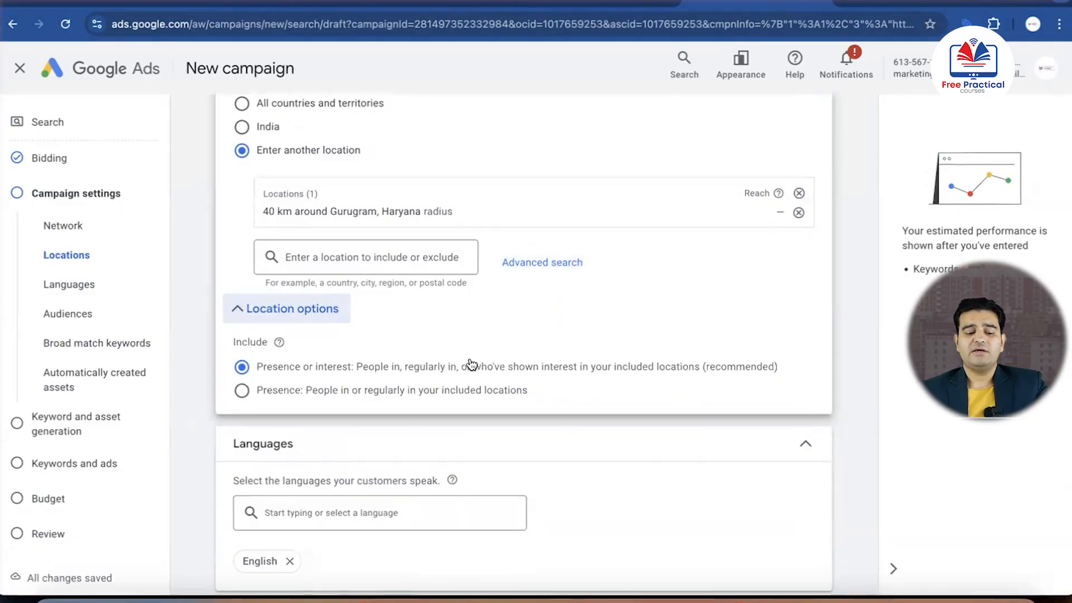
pyautogui.click(242, 390)
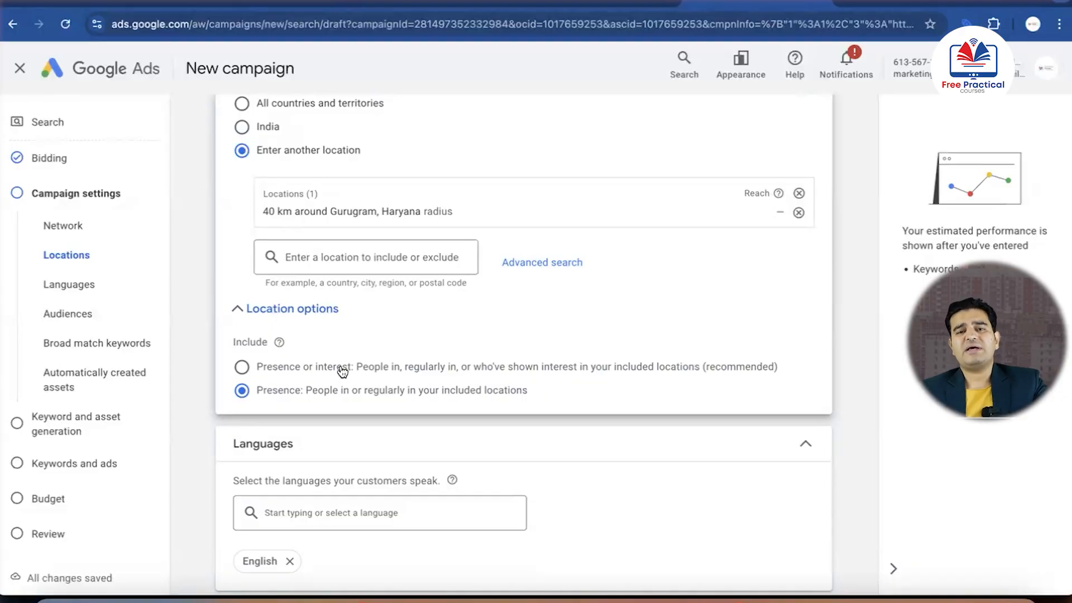
pyautogui.click(241, 368)
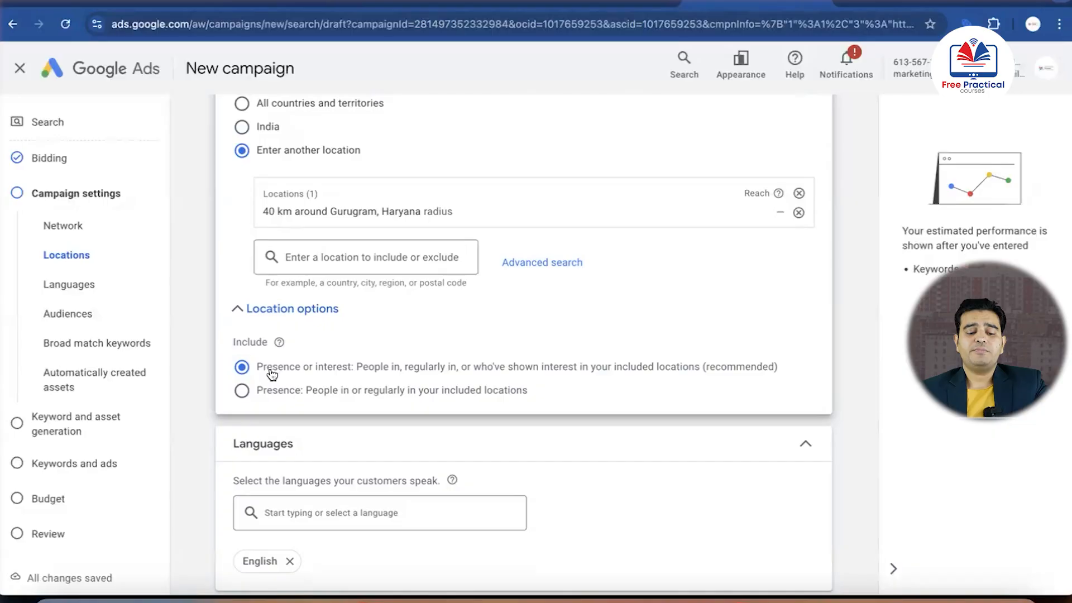
# Add Hindi to the campaign's target languages alongside English
pyautogui.scroll(-5, 271, 369)
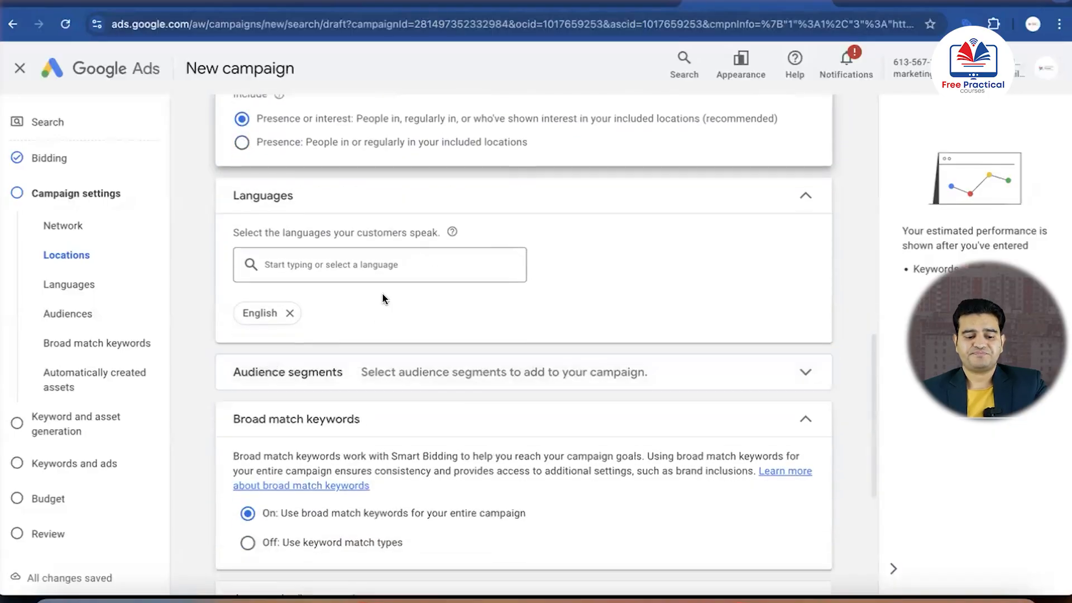
pyautogui.click(337, 266)
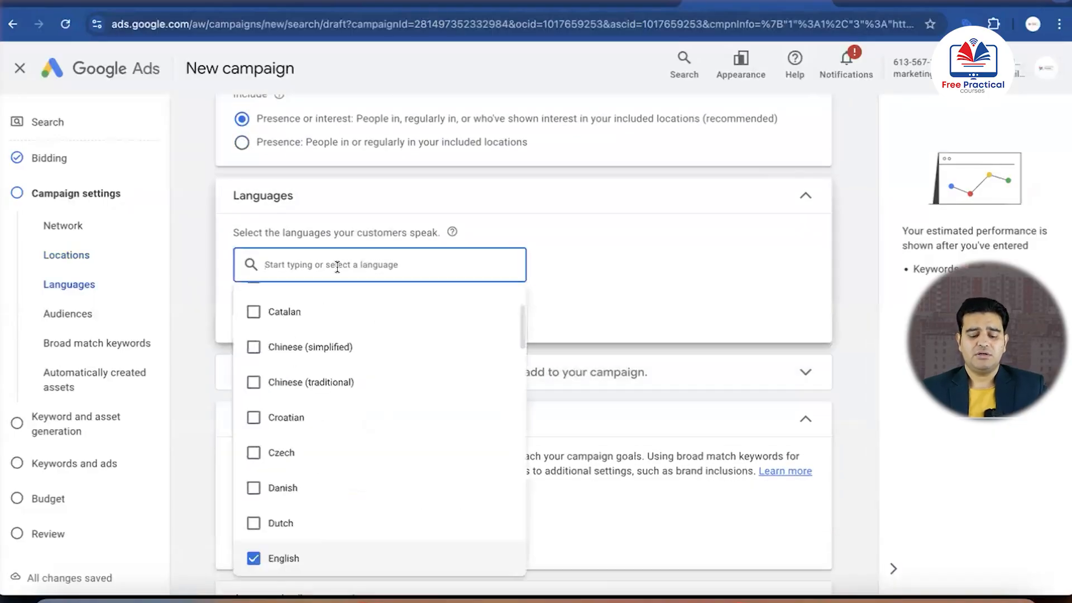
pyautogui.write('hindi')
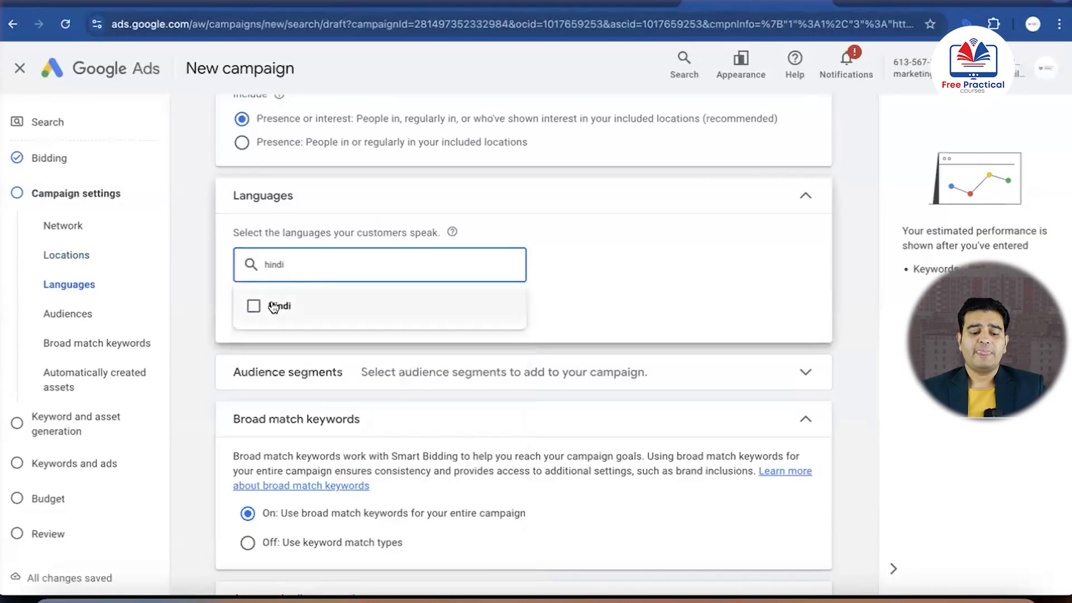
pyautogui.click(254, 306)
pyautogui.click(225, 313)
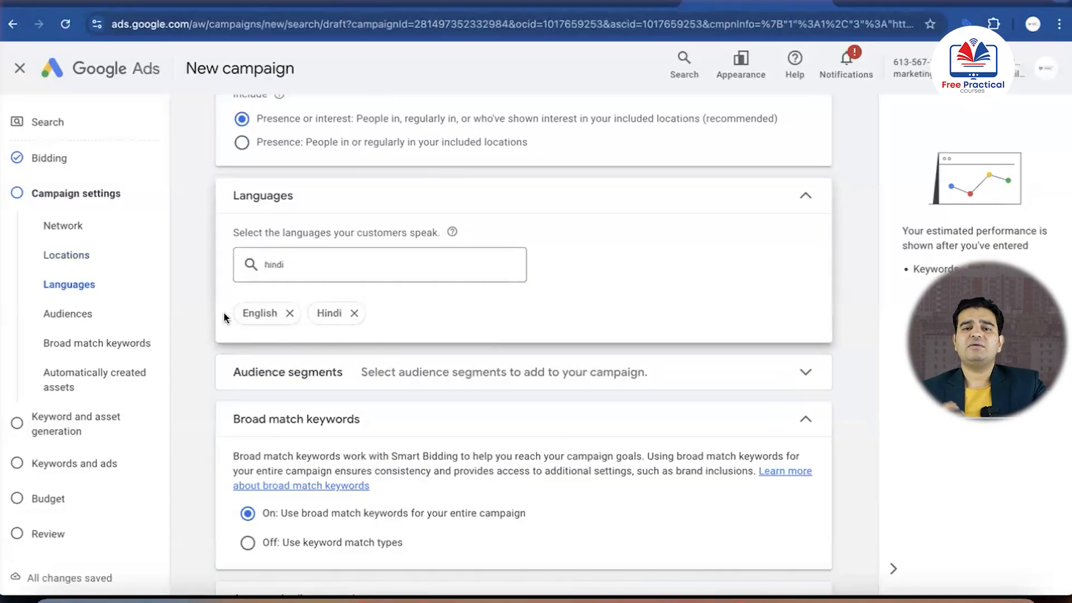
# Look at the audience segment categories available for browsing and collapse the section without selecting any
pyautogui.scroll(-3, 225, 317)
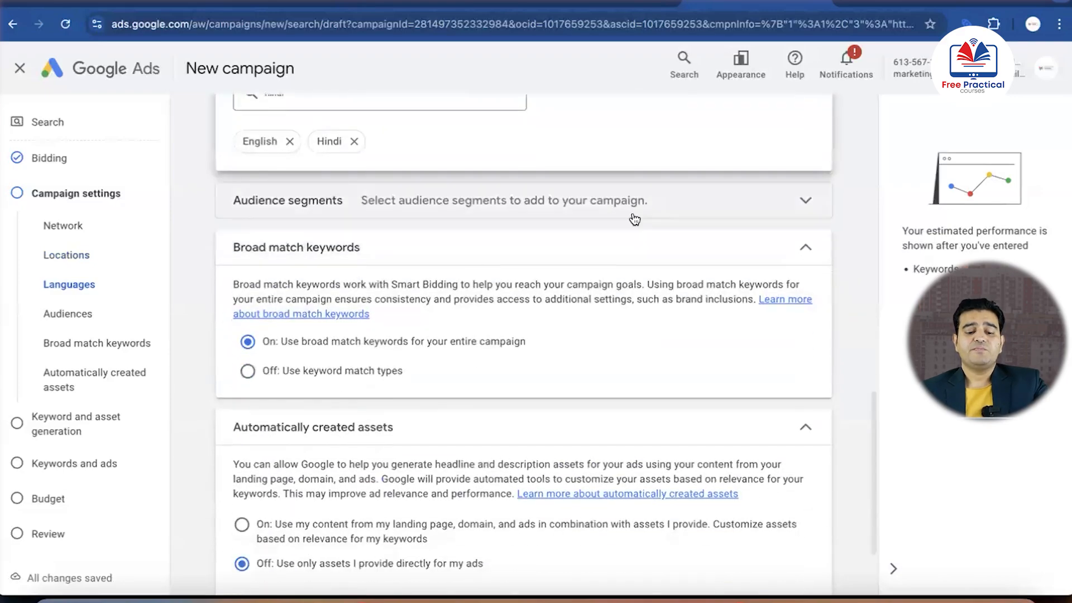
pyautogui.click(772, 211)
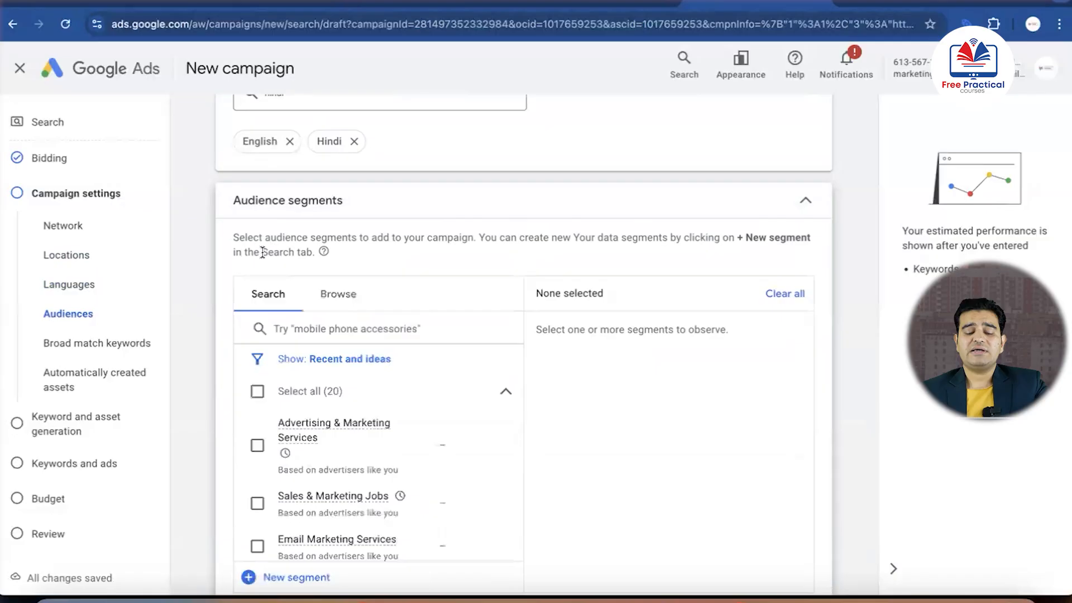
pyautogui.click(346, 300)
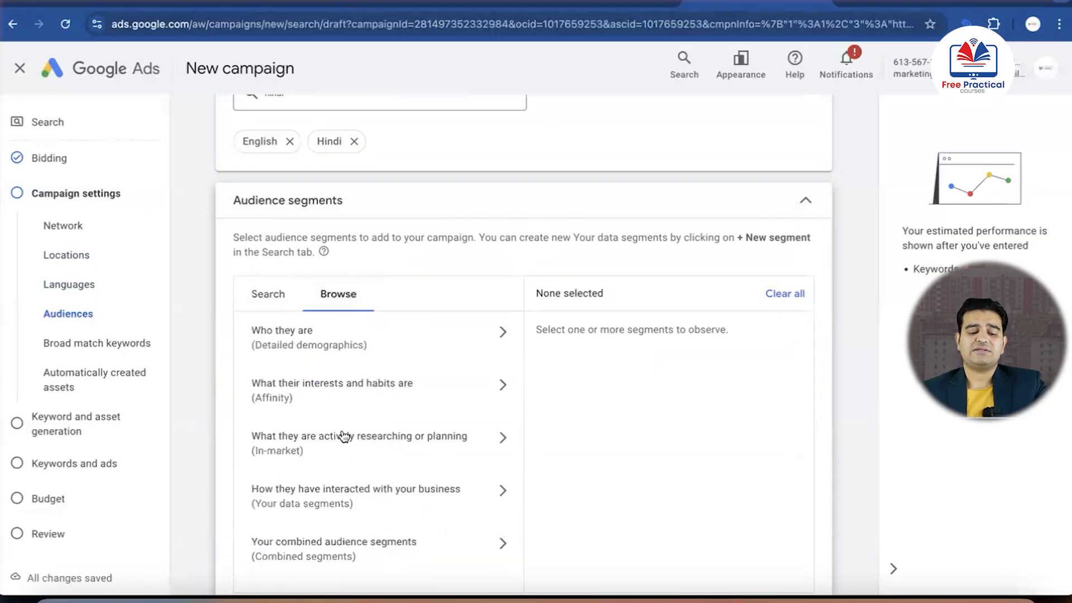
pyautogui.click(805, 200)
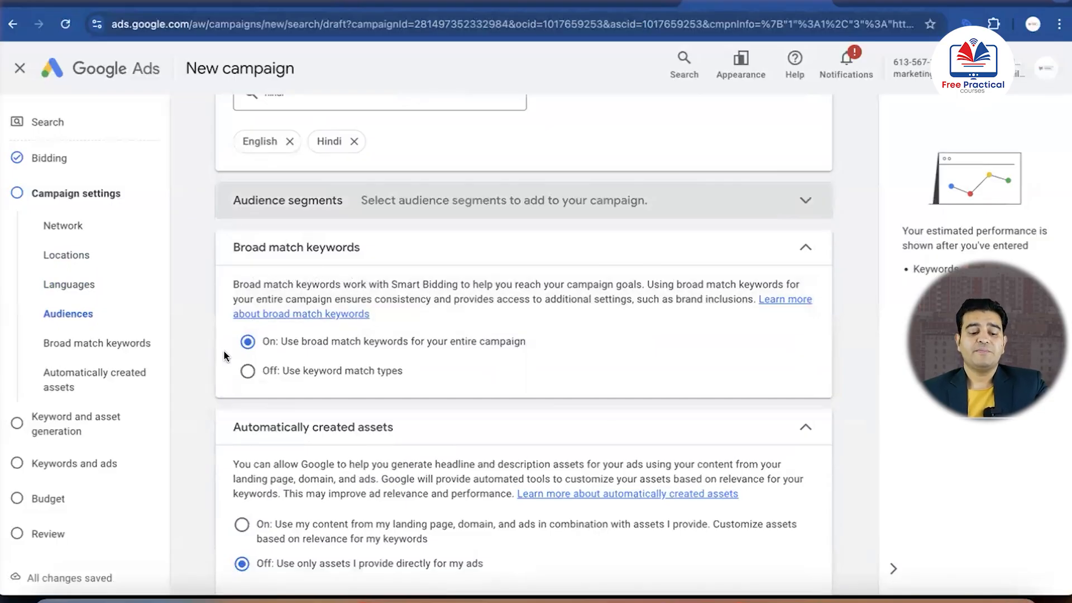
# Turn off broad match keywords for the campaign so that keyword match types are used
pyautogui.scroll(-2, 223, 350)
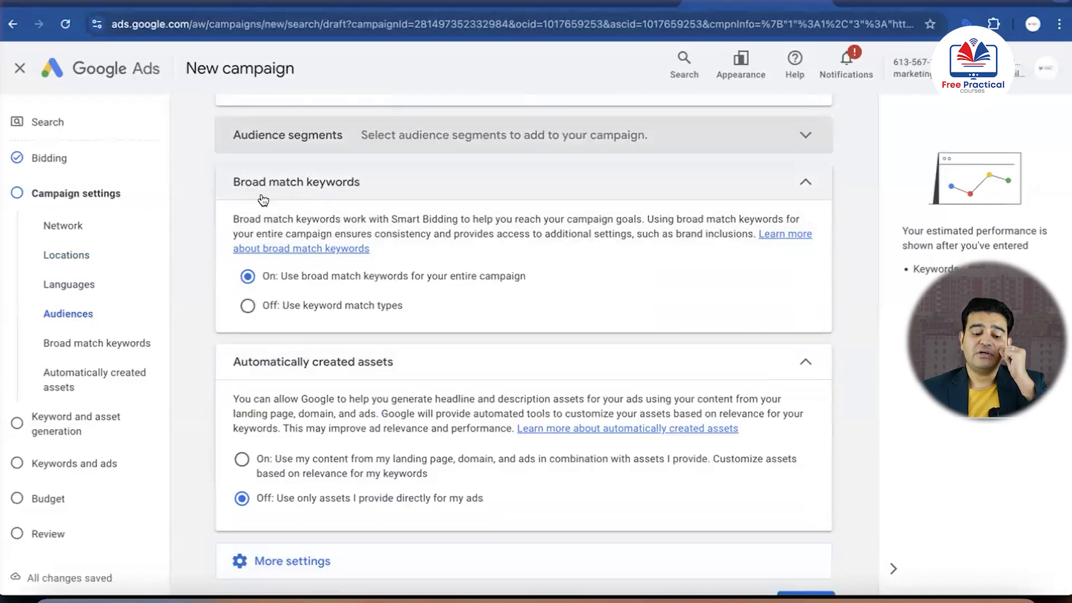
pyautogui.click(247, 305)
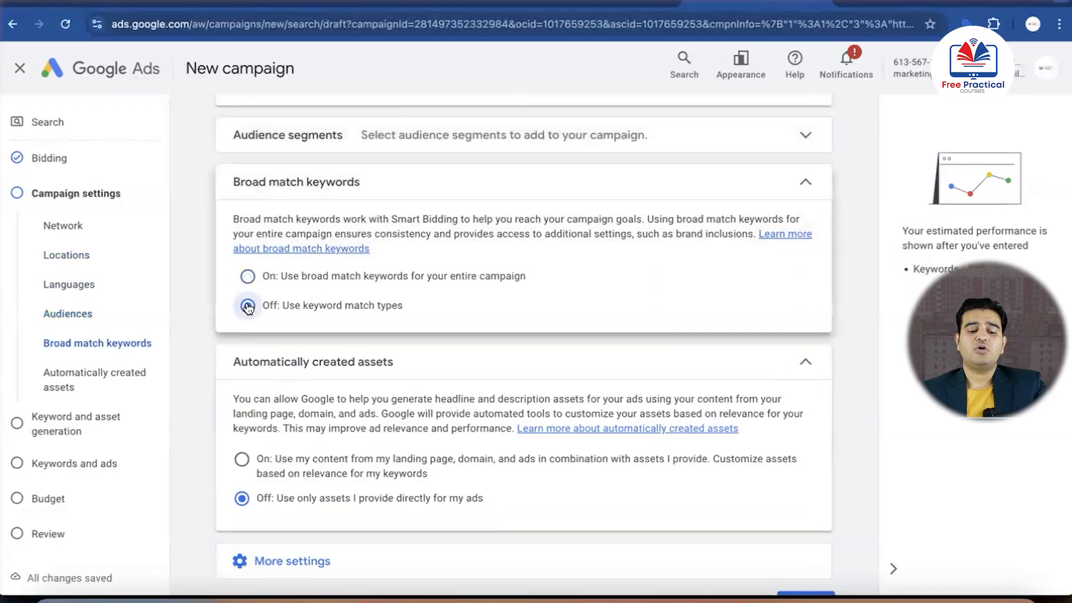
pyautogui.scroll(-1, 227, 333)
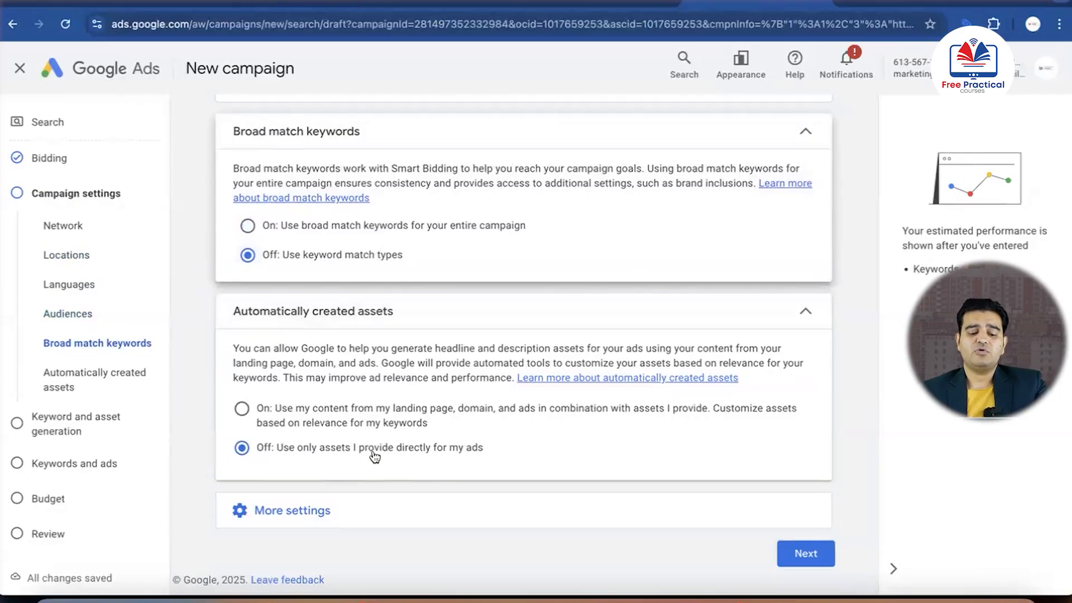
# Show the additional campaign settings and open the ad rotation options
pyautogui.click(579, 513)
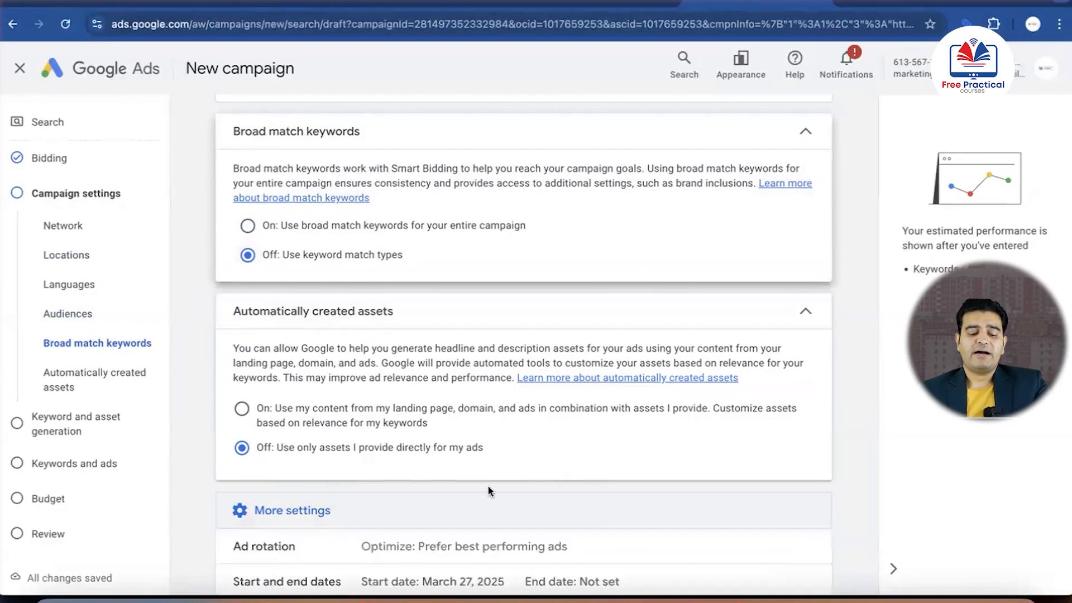
pyautogui.scroll(-3, 490, 525)
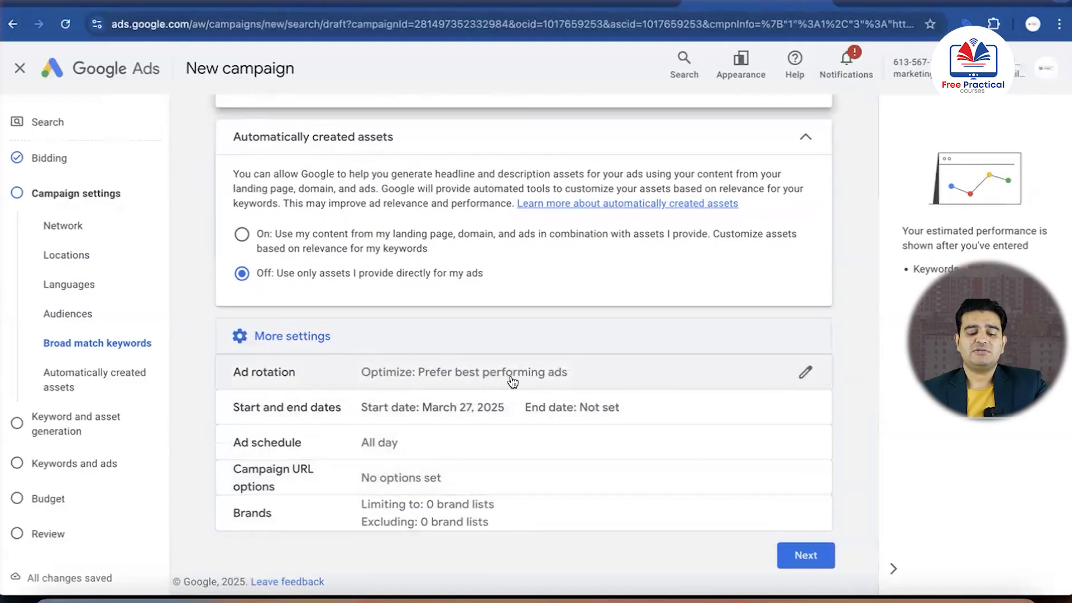
pyautogui.click(543, 379)
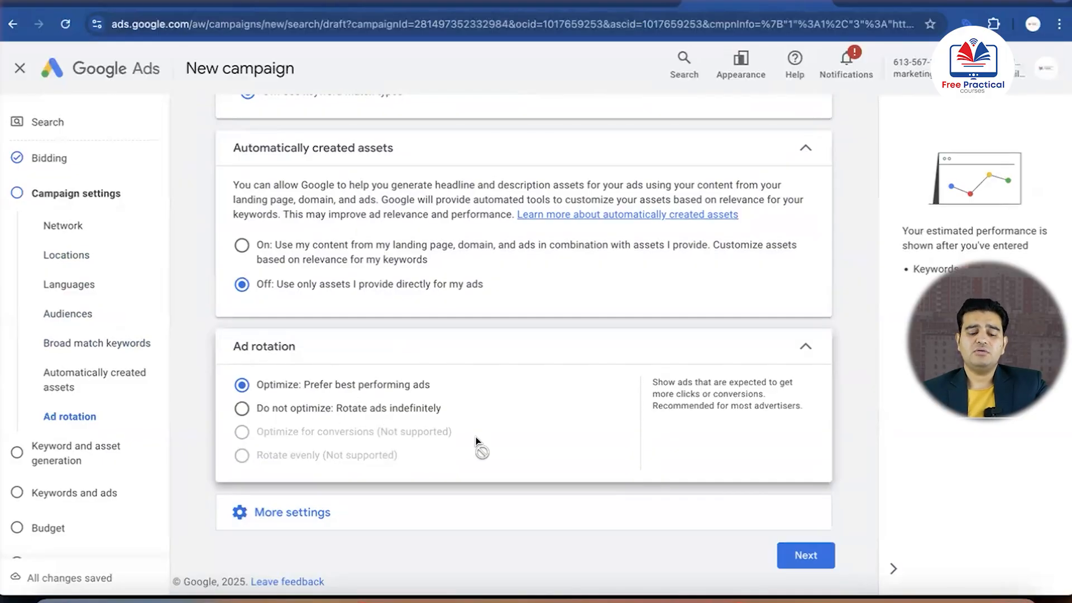
# Open the ad schedule and set its start time to 08:00 for all days
pyautogui.click(536, 513)
pyautogui.scroll(-3, 535, 518)
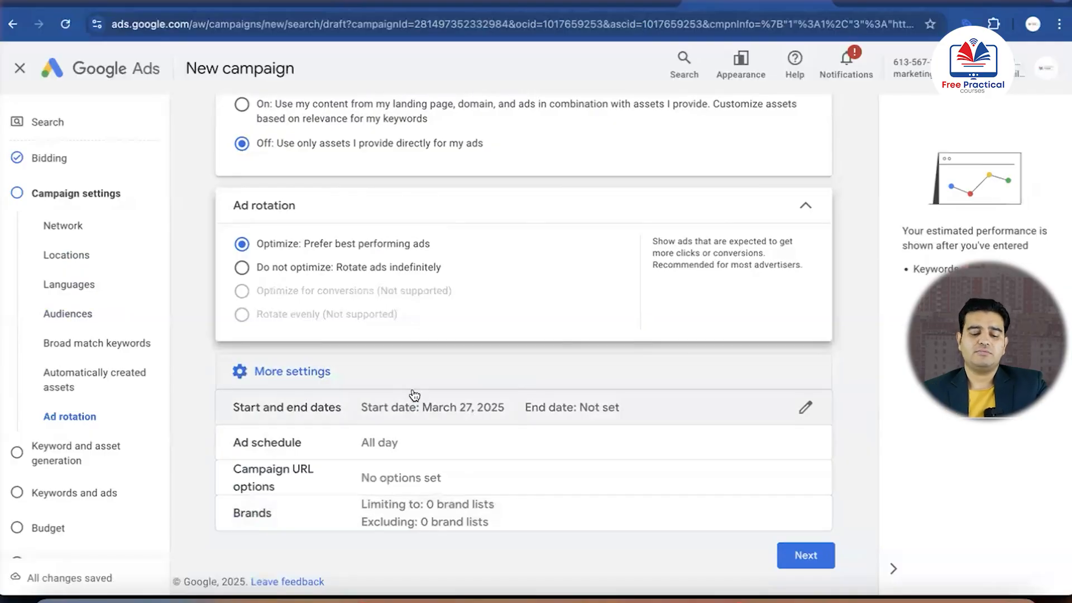
pyautogui.click(382, 441)
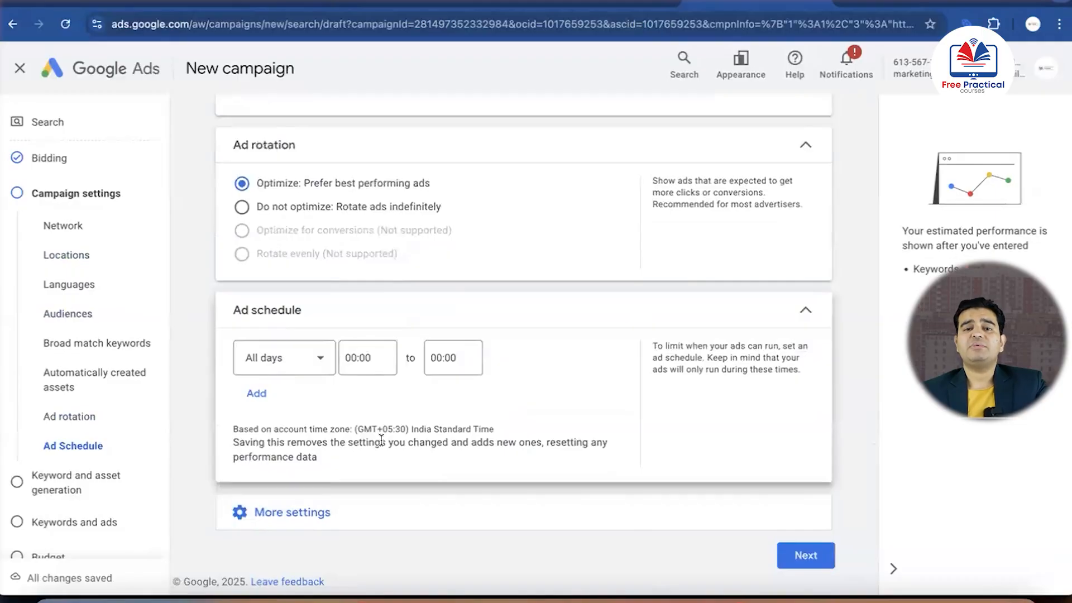
pyautogui.click(322, 365)
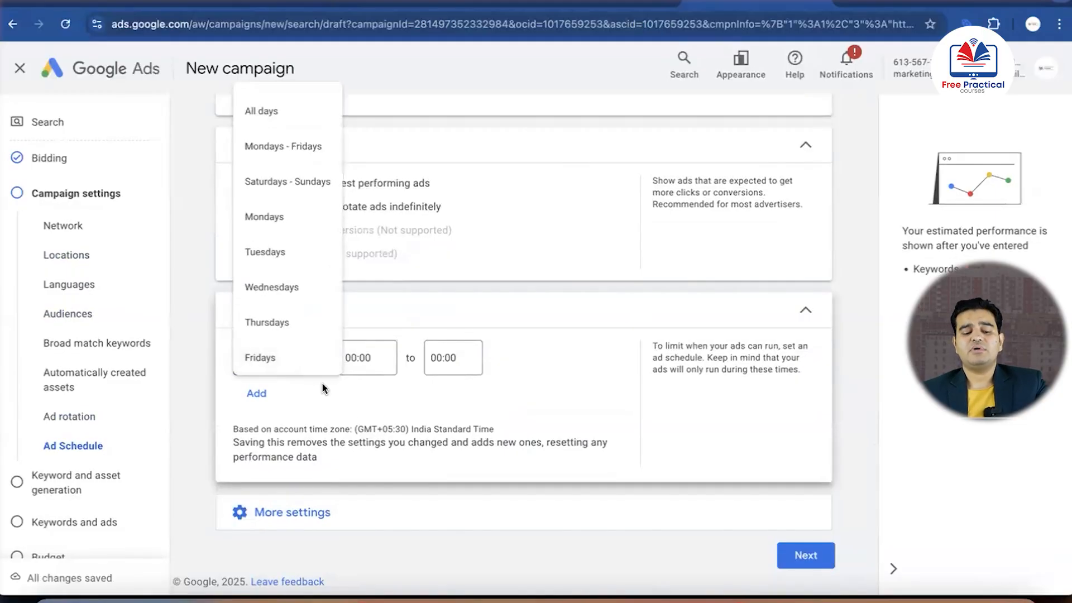
pyautogui.click(324, 387)
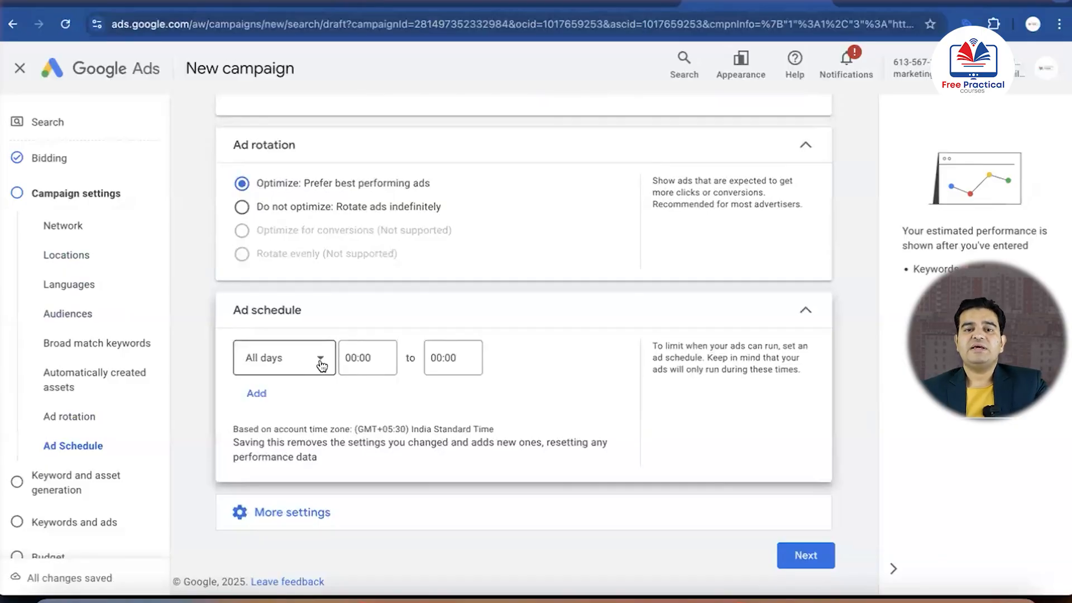
pyautogui.click(321, 365)
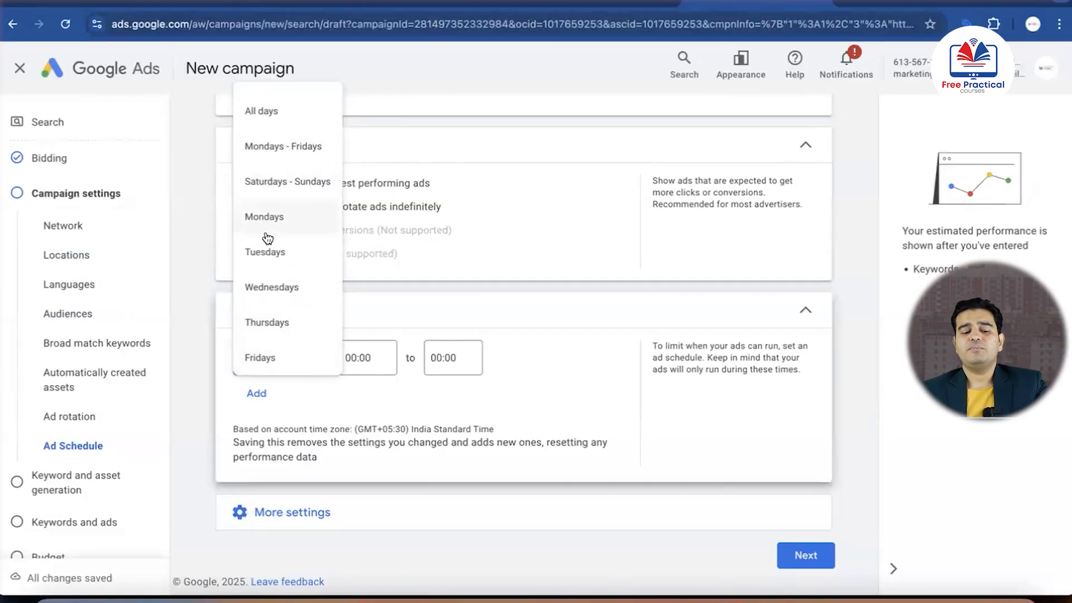
pyautogui.click(364, 358)
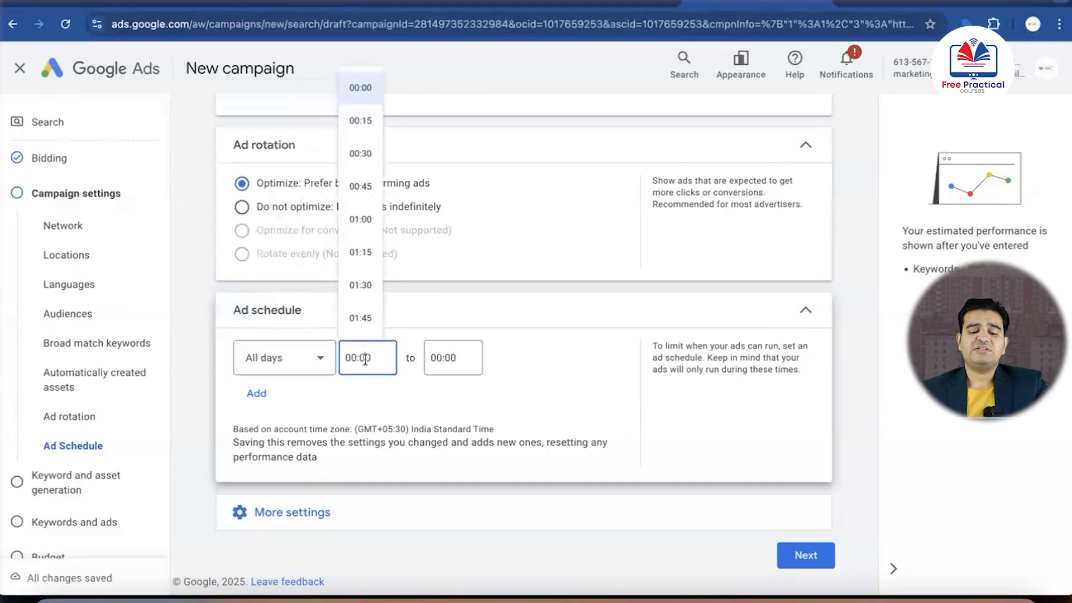
pyautogui.scroll(-10, 361, 215)
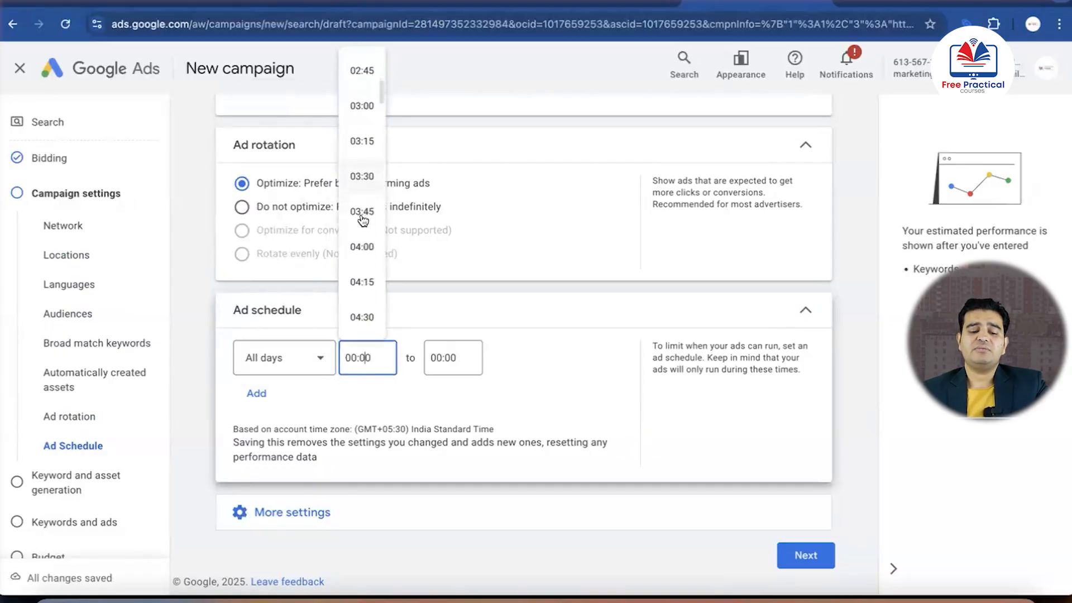
pyautogui.scroll(-4, 362, 217)
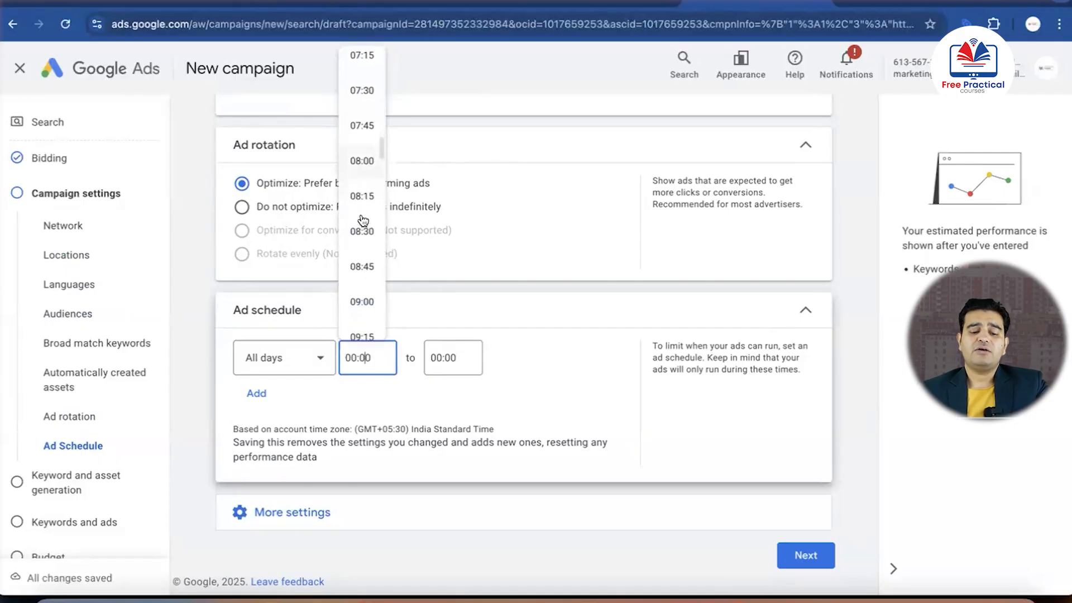
pyautogui.click(364, 162)
# Set the end time of the all-days ad schedule to 19:00
pyautogui.click(452, 358)
pyautogui.scroll(-5, 450, 265)
pyautogui.scroll(-20, 450, 264)
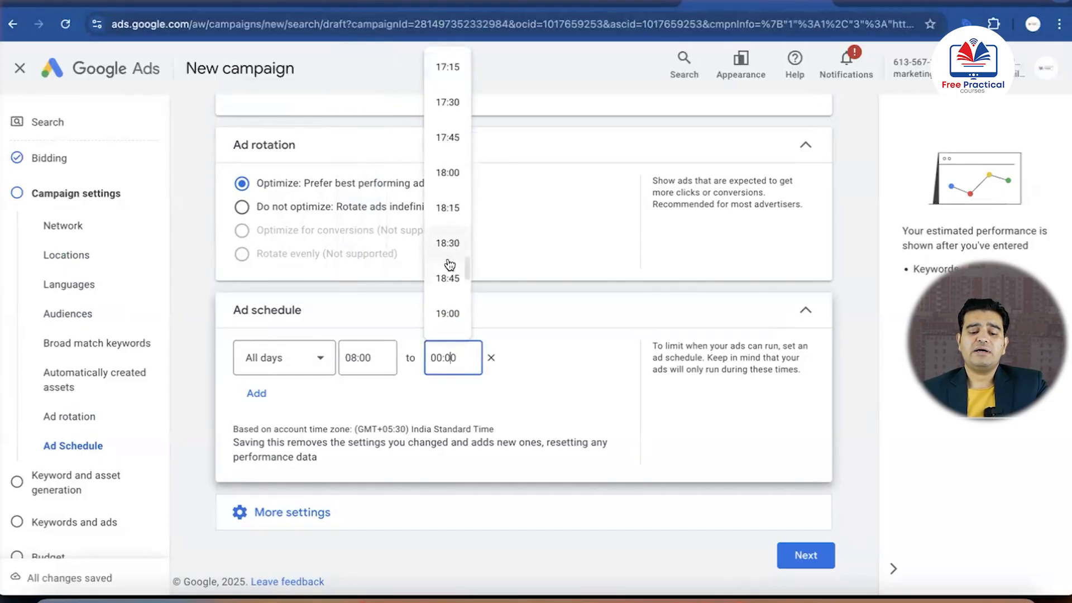
pyautogui.scroll(-2, 450, 264)
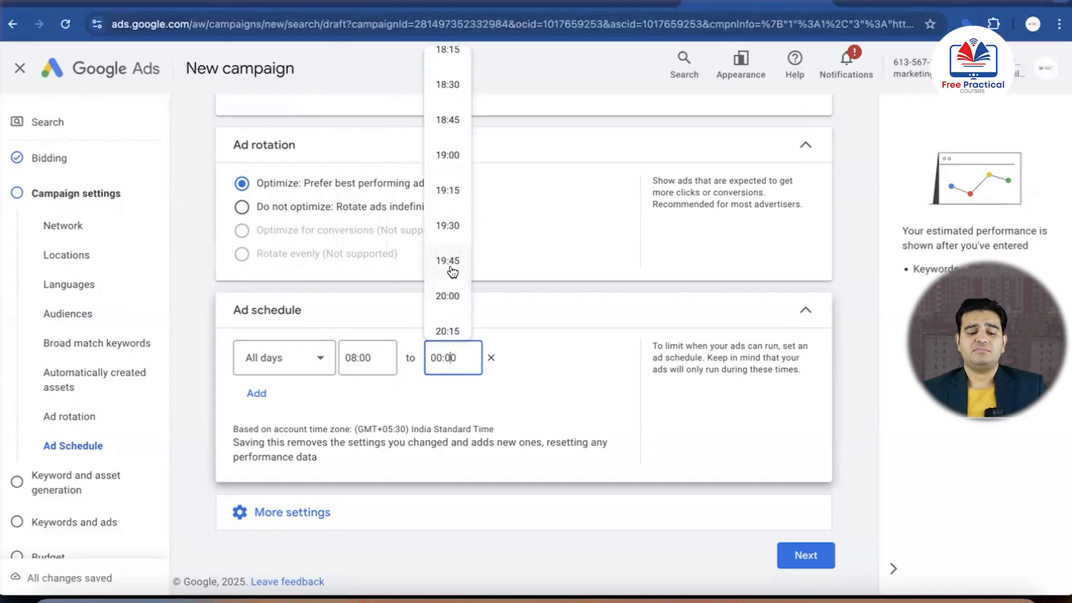
pyautogui.click(448, 154)
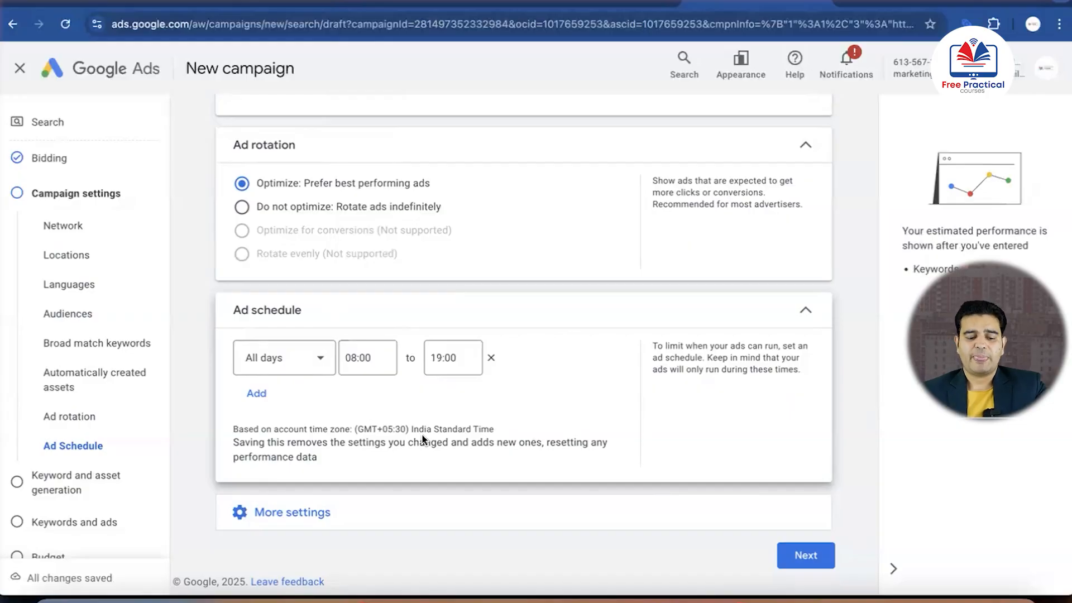
# Finish the campaign settings and skip the AI keyword and asset generation stage
pyautogui.click(332, 519)
pyautogui.scroll(-2, 335, 521)
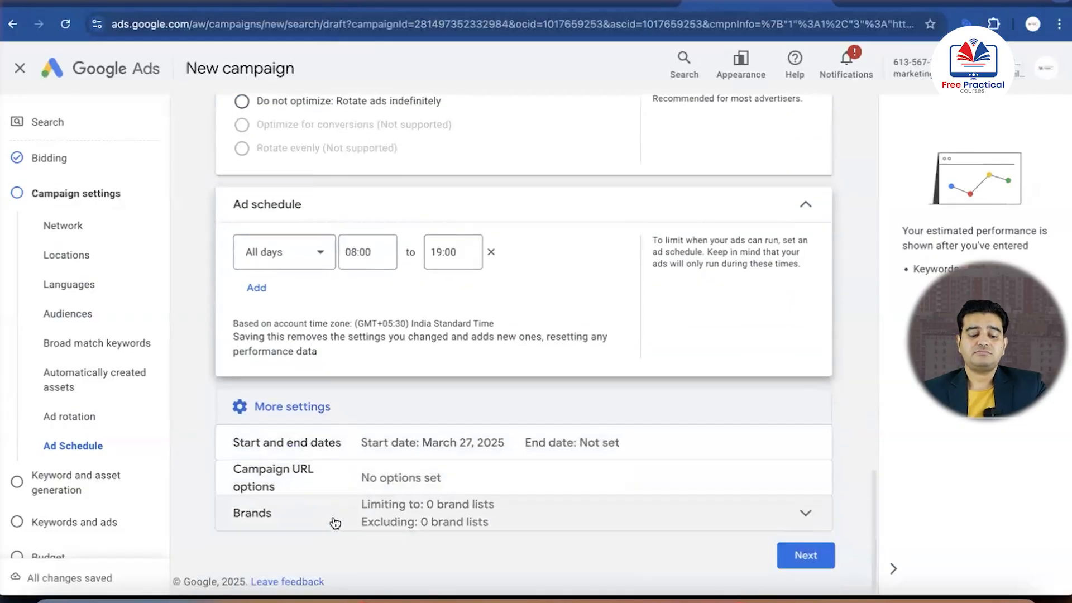
pyautogui.click(802, 556)
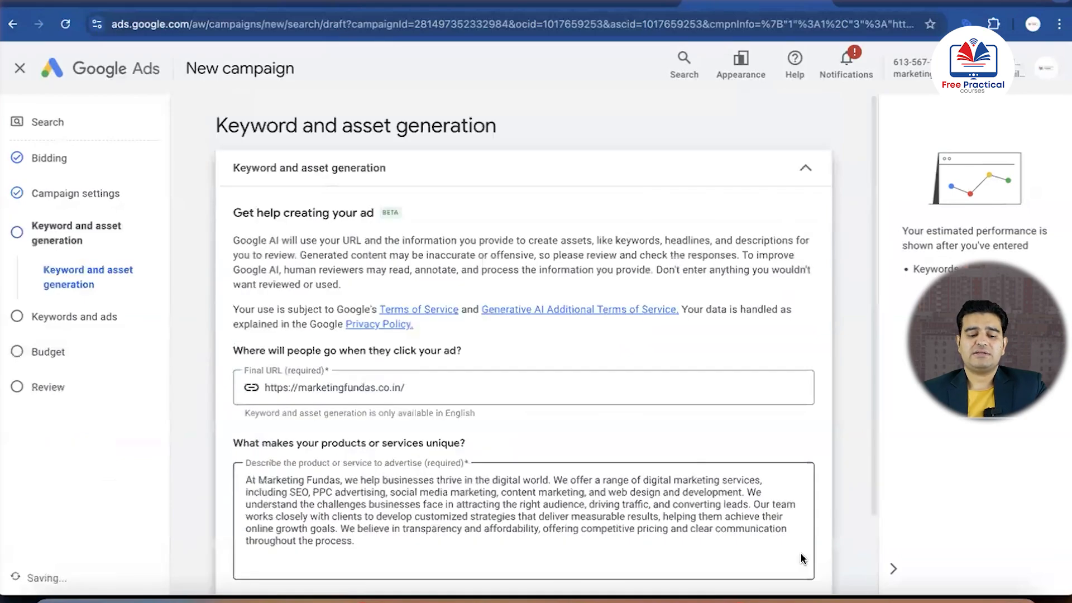
pyautogui.scroll(-2, 597, 406)
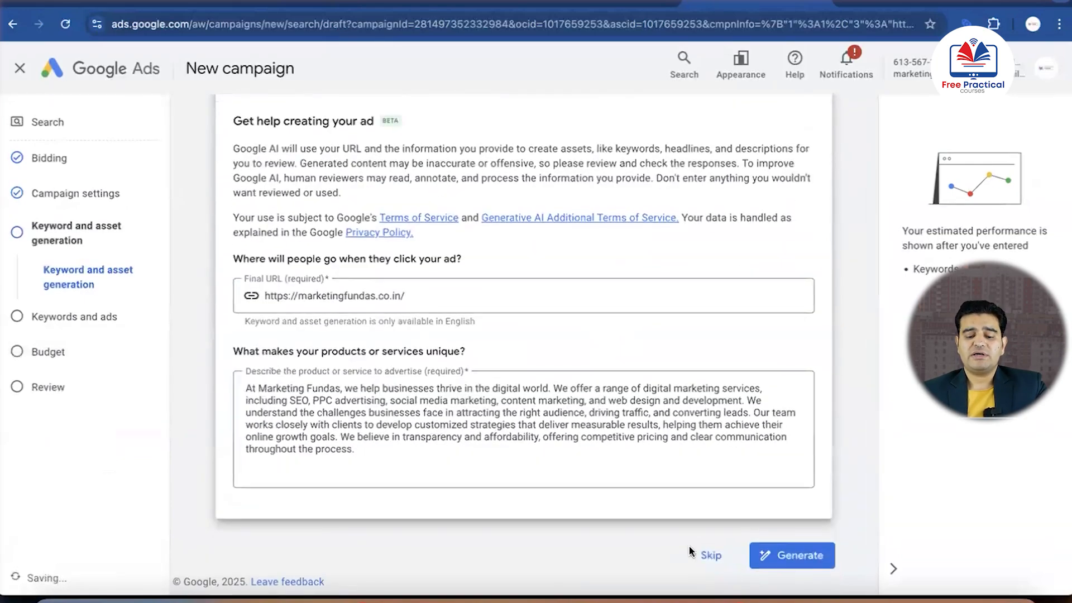
pyautogui.click(710, 555)
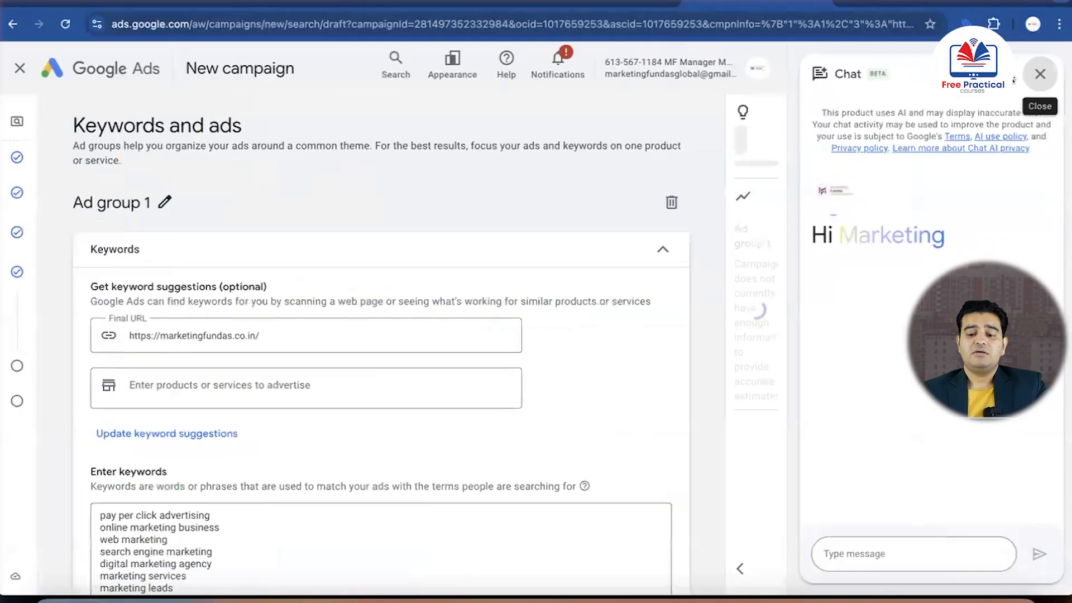
# Close the AI chat and review the suggested keywords for Ad group 1
pyautogui.click(1040, 73)
pyautogui.scroll(-2, 601, 249)
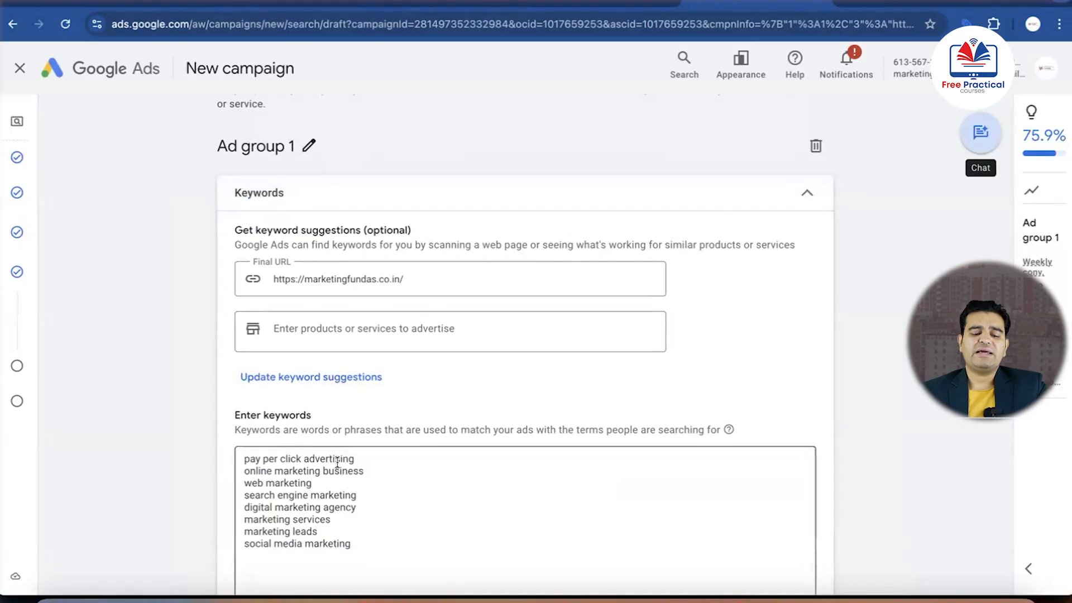
pyautogui.scroll(-3, 337, 462)
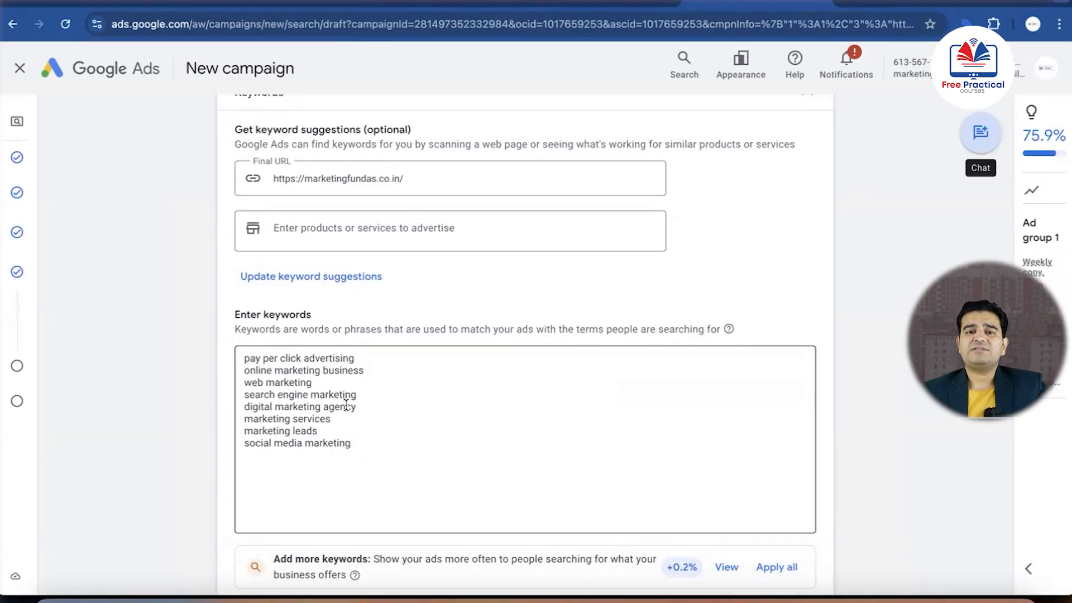
pyautogui.scroll(1, 346, 405)
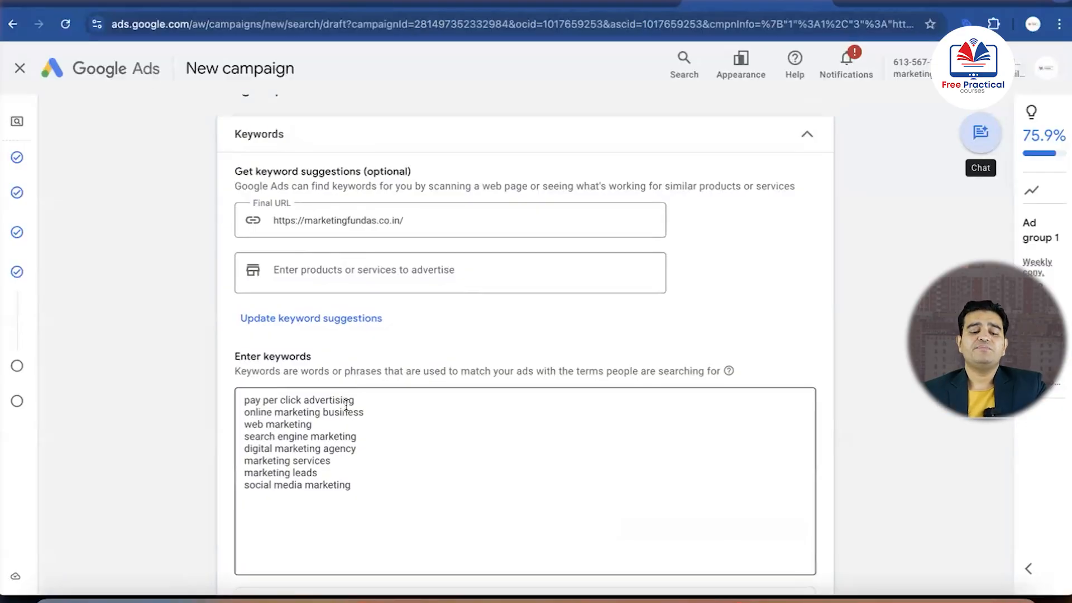
# Rename the ad group to "3 bhk flat Ad group 1"
pyautogui.scroll(2, 346, 405)
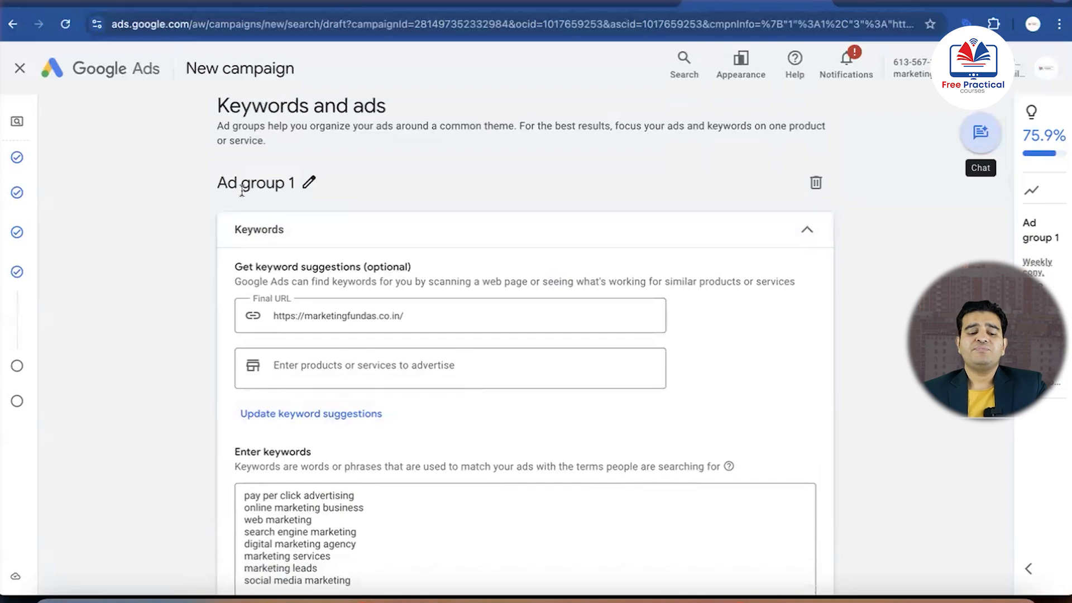
pyautogui.click(308, 183)
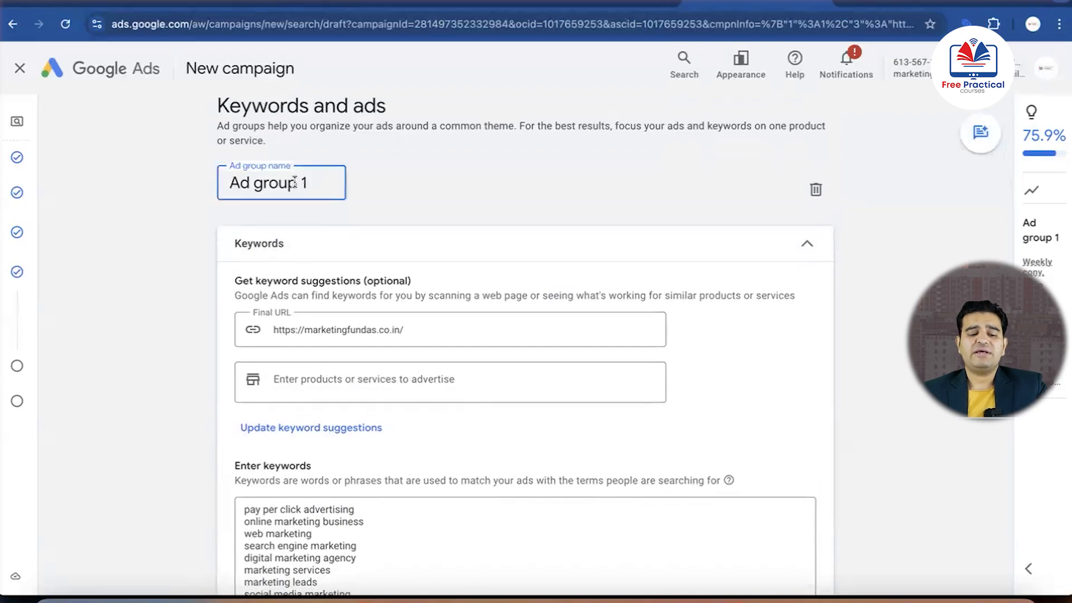
pyautogui.click(230, 182)
pyautogui.write('3 bhk flat')
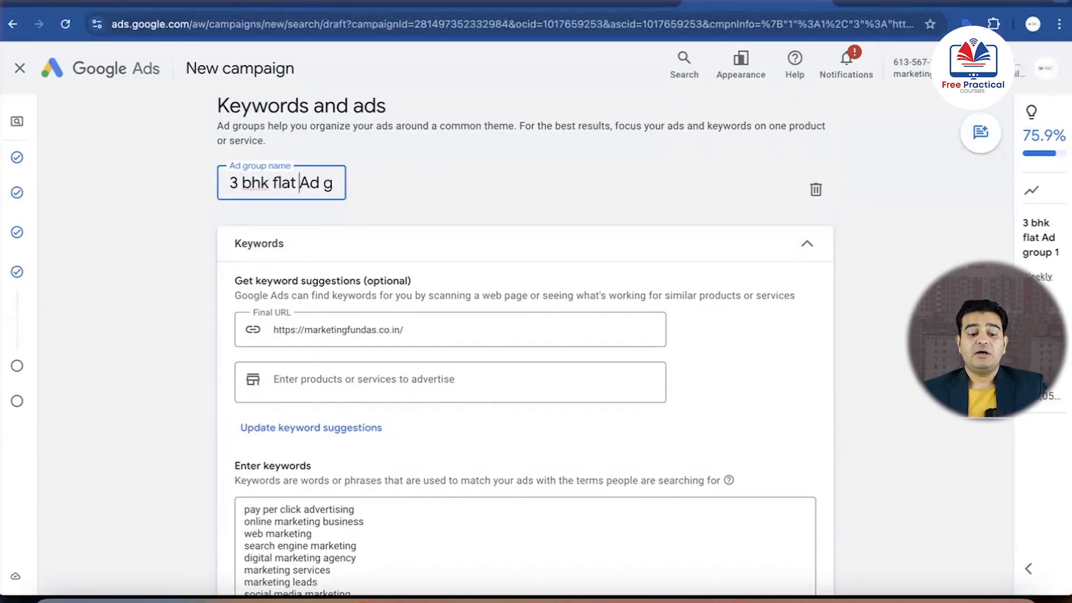
pyautogui.click(417, 206)
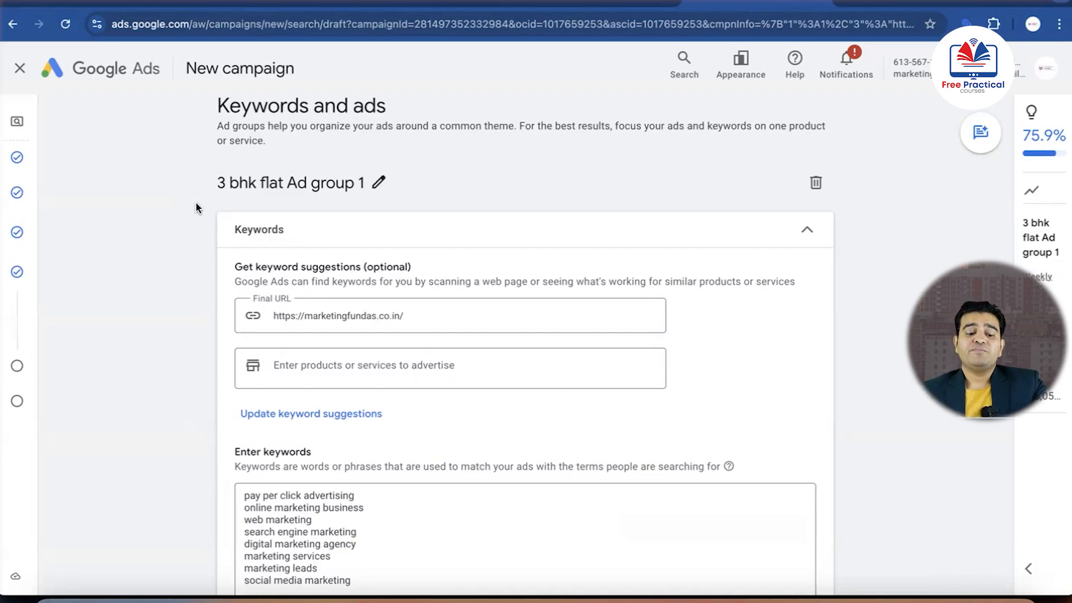
# Clear all the suggested marketing keywords from the ad group's keyword list
pyautogui.scroll(-2, 212, 290)
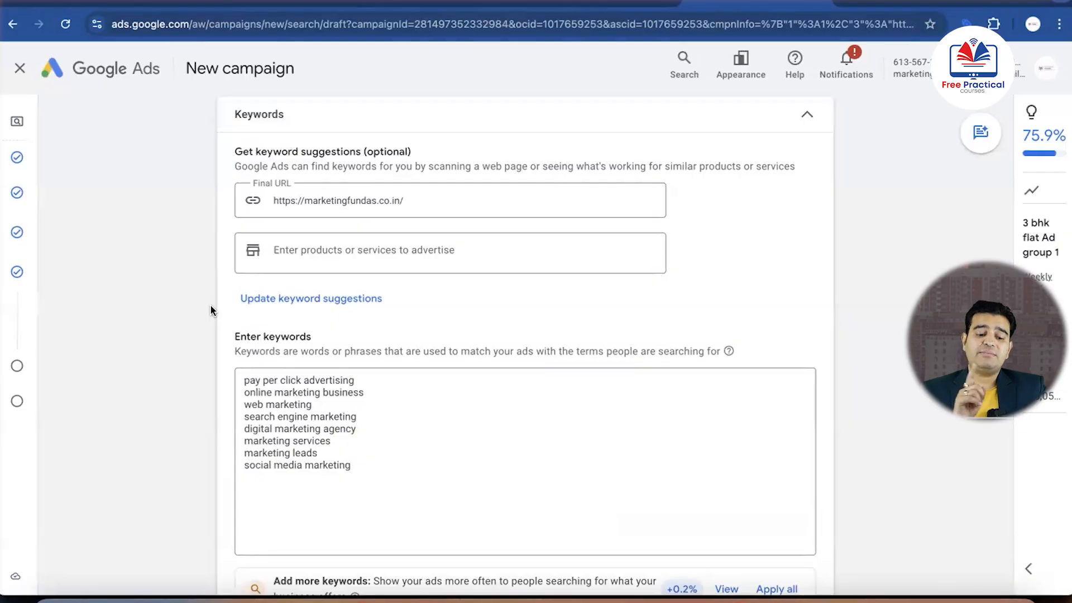
pyautogui.scroll(3, 239, 304)
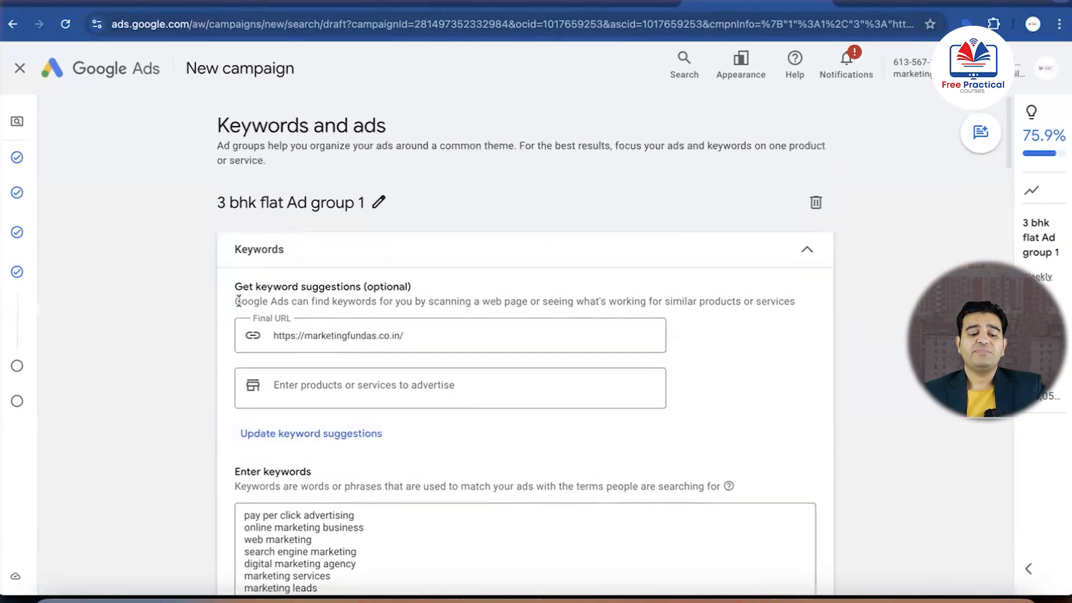
pyautogui.scroll(-5, 340, 246)
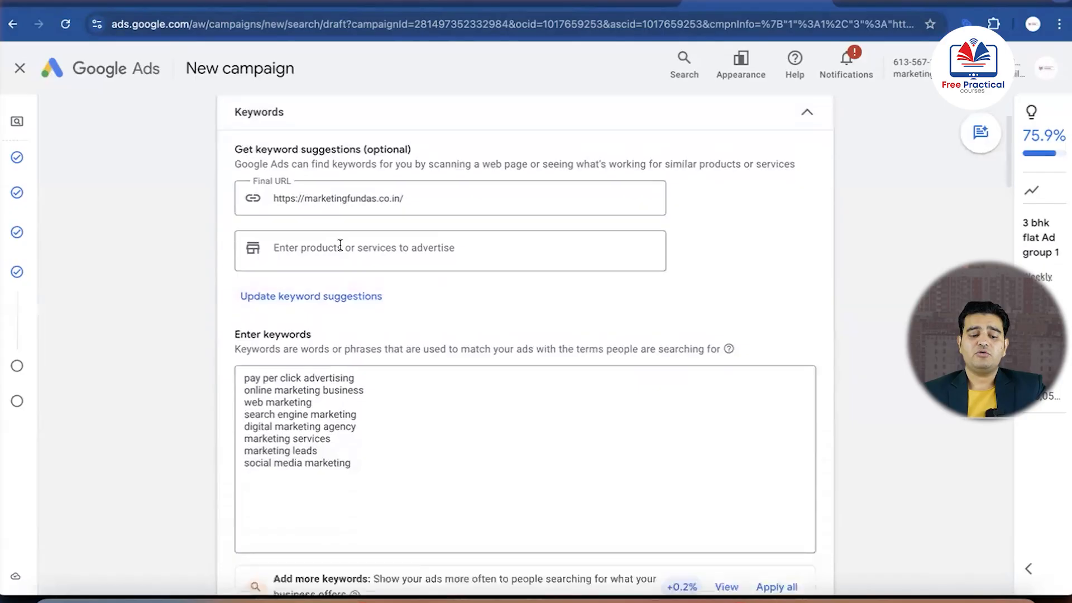
pyautogui.tripleClick(366, 322)
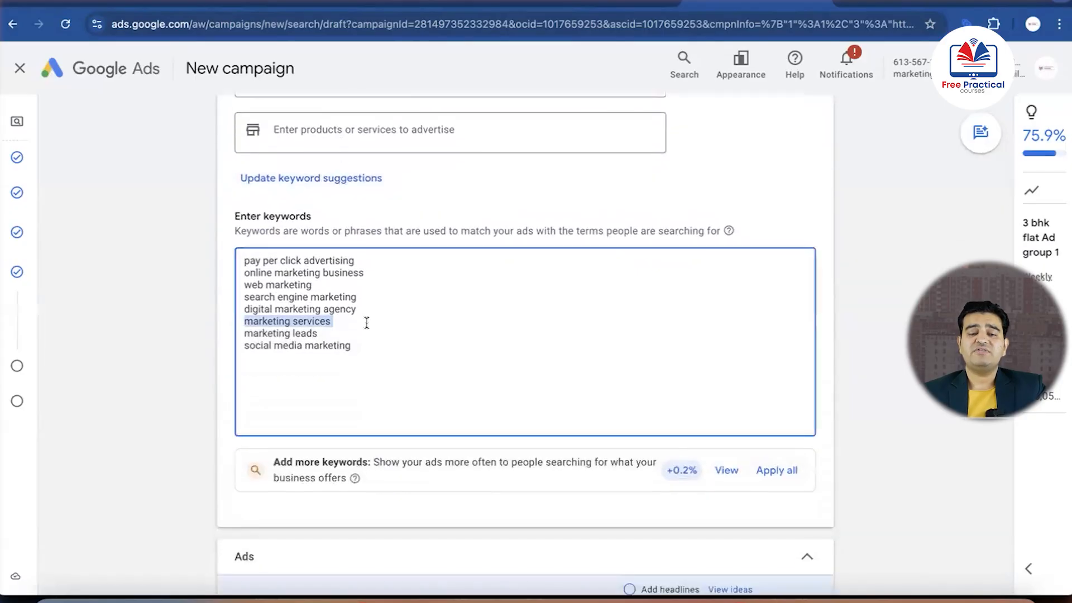
pyautogui.tripleClick(399, 358)
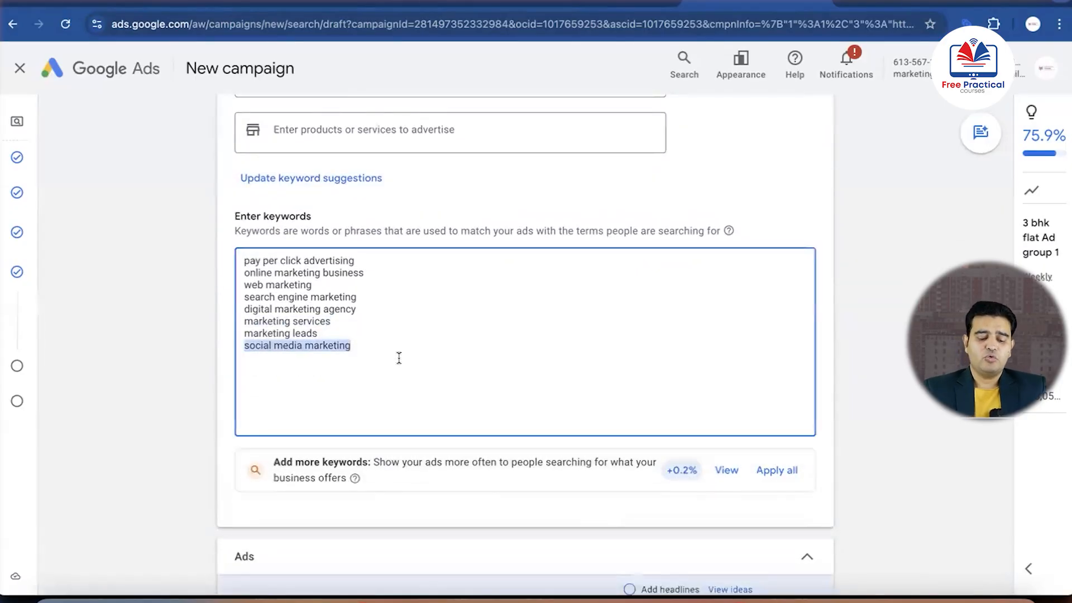
pyautogui.hotkey('ctrl', 'a')
pyautogui.press('BackSpace')
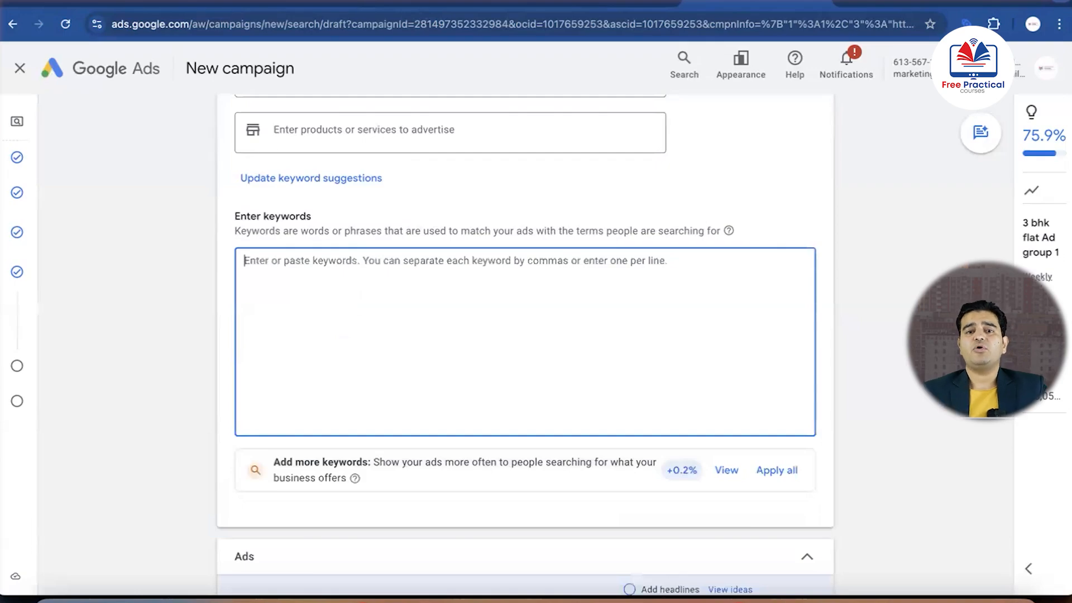
# Switch to the Real Estate Google Ads document in Google Docs and copy its twelve 3 BHK keywords into the Google Ads keyword list
pyautogui.hotkey('ctrl', 'Up')
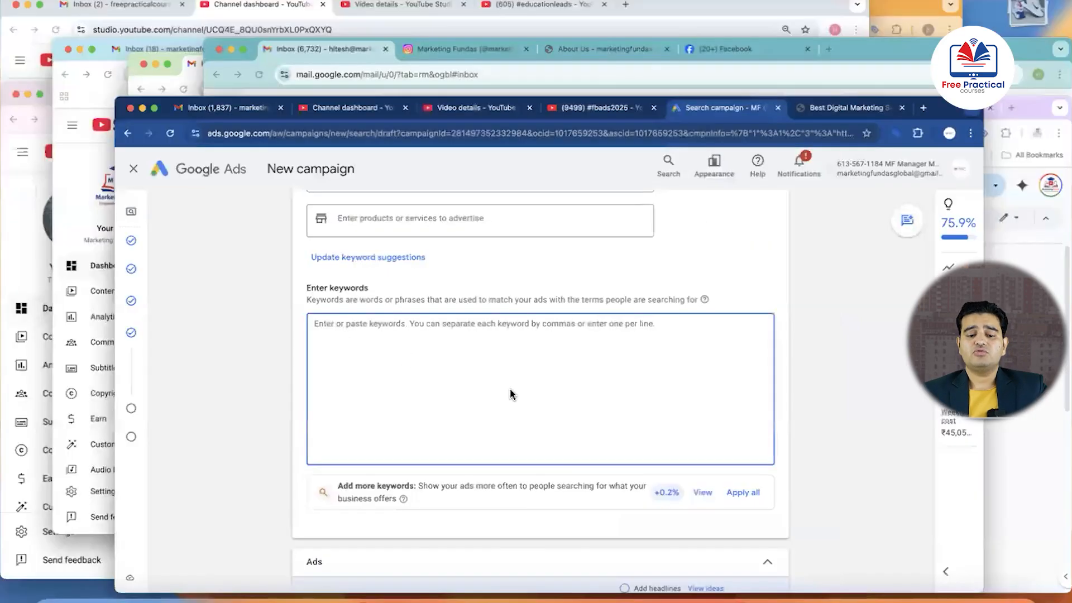
pyautogui.click(852, 535)
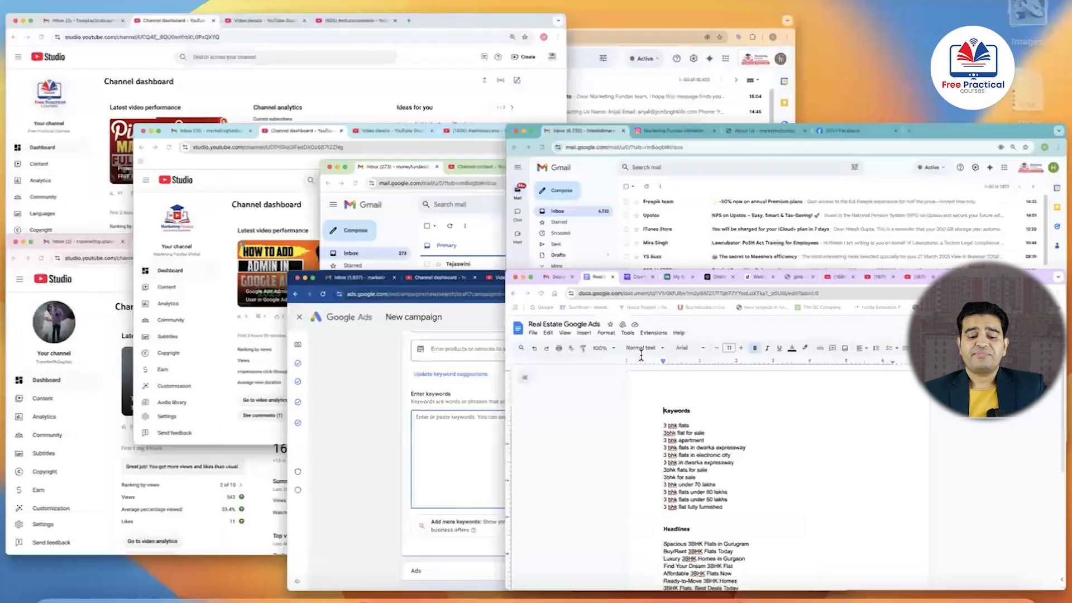
pyautogui.moveTo(414, 435); pyautogui.dragTo(302, 278)
pyautogui.press('super+c')
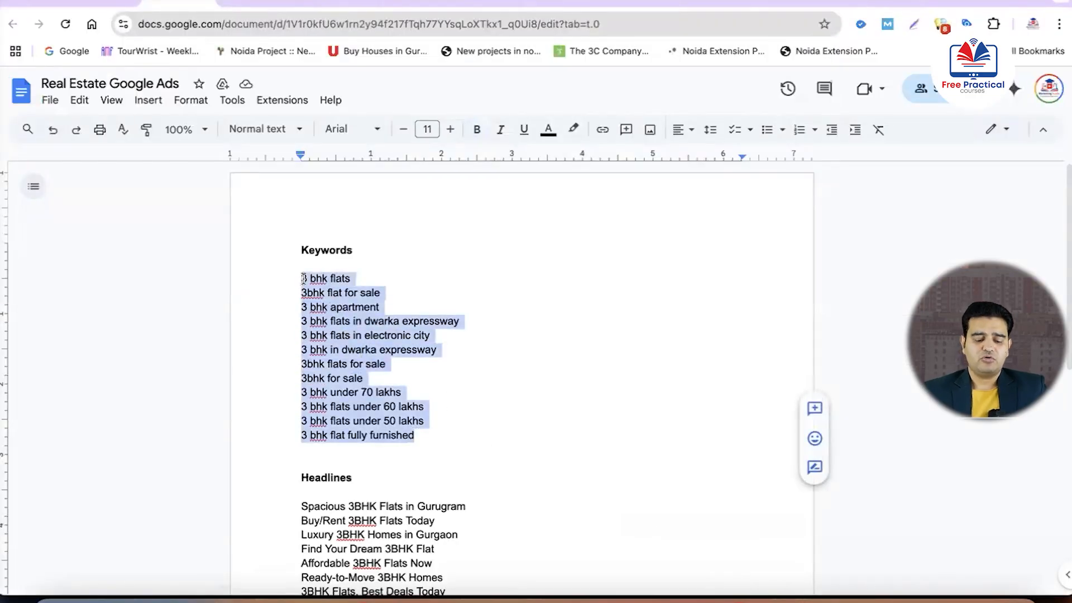
pyautogui.hotkey('ctrl', 'Up')
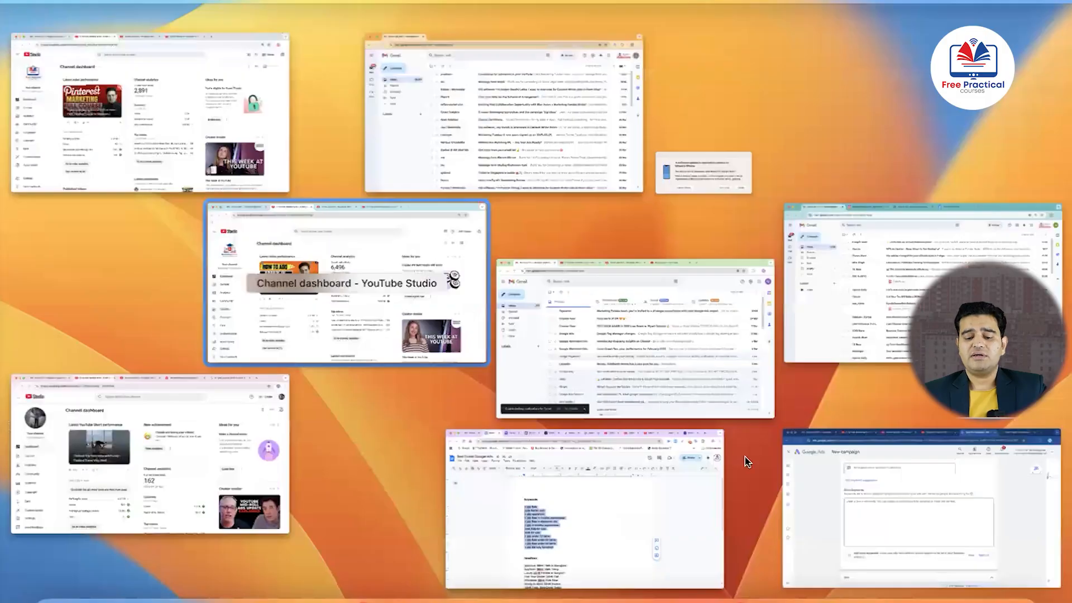
pyautogui.click(885, 504)
pyautogui.click(495, 363)
pyautogui.press('super+v')
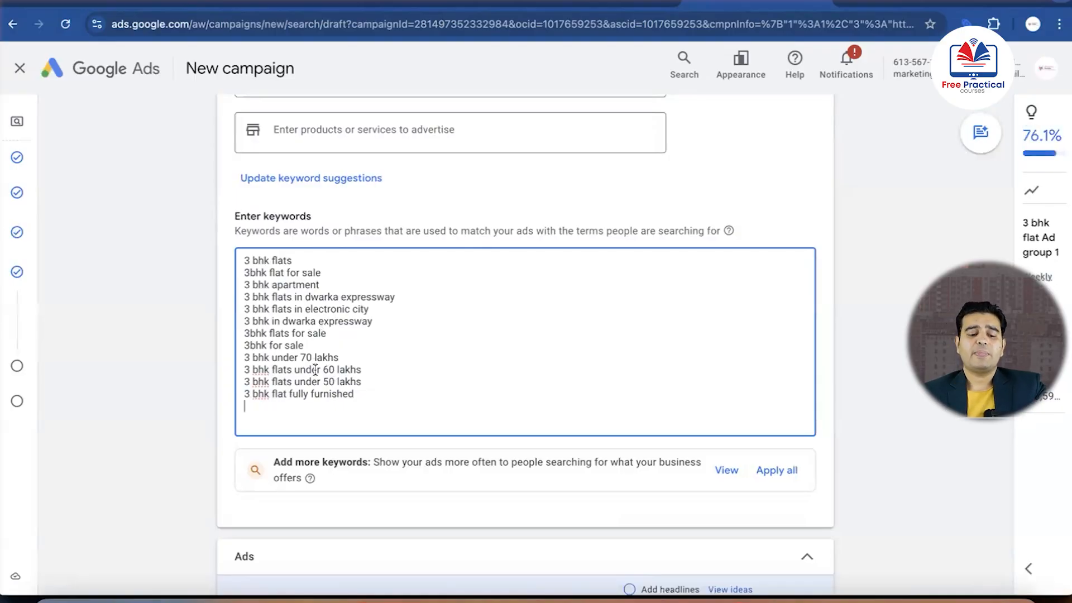
# Make "3 bhk flats" a phrase match with quotation marks and [3 bhk flats in dwarka expressway] an exact match with square brackets
pyautogui.click(291, 261)
pyautogui.write('"')
pyautogui.click(244, 260)
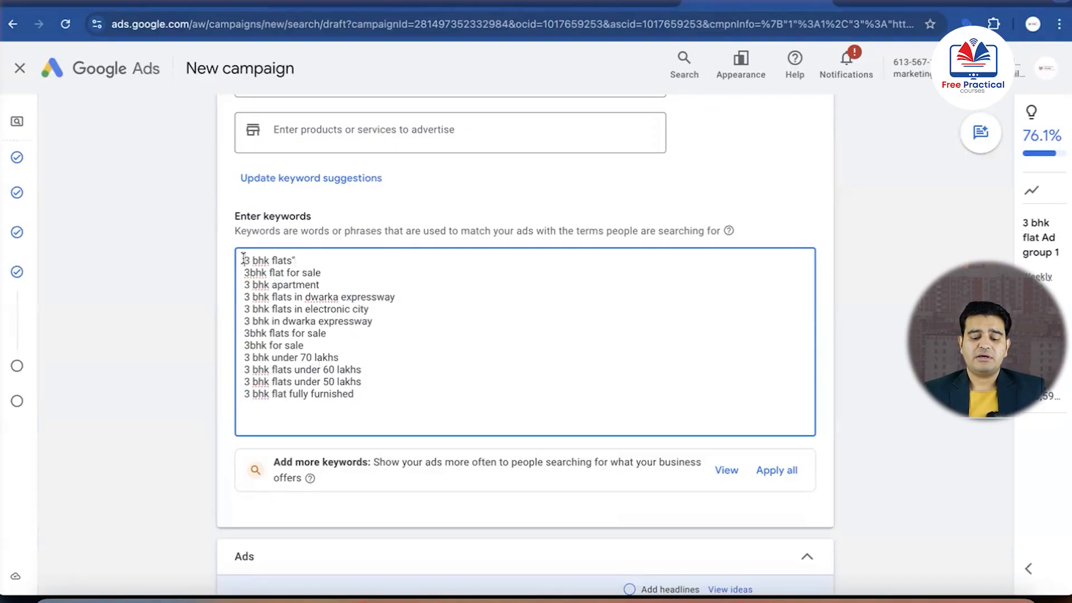
pyautogui.write('"')
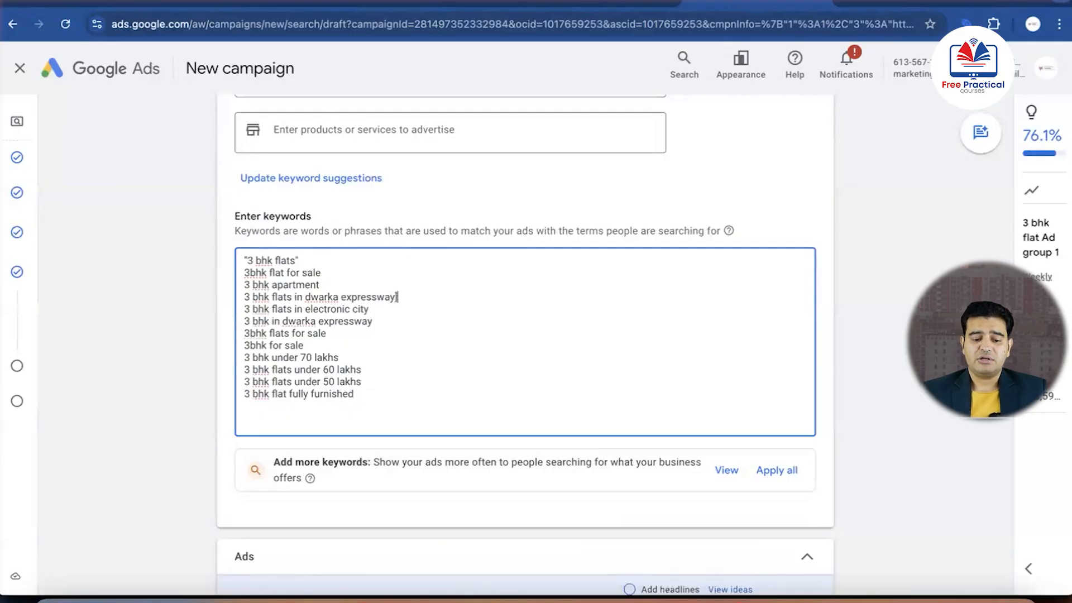
pyautogui.click(245, 297)
pyautogui.write('[')
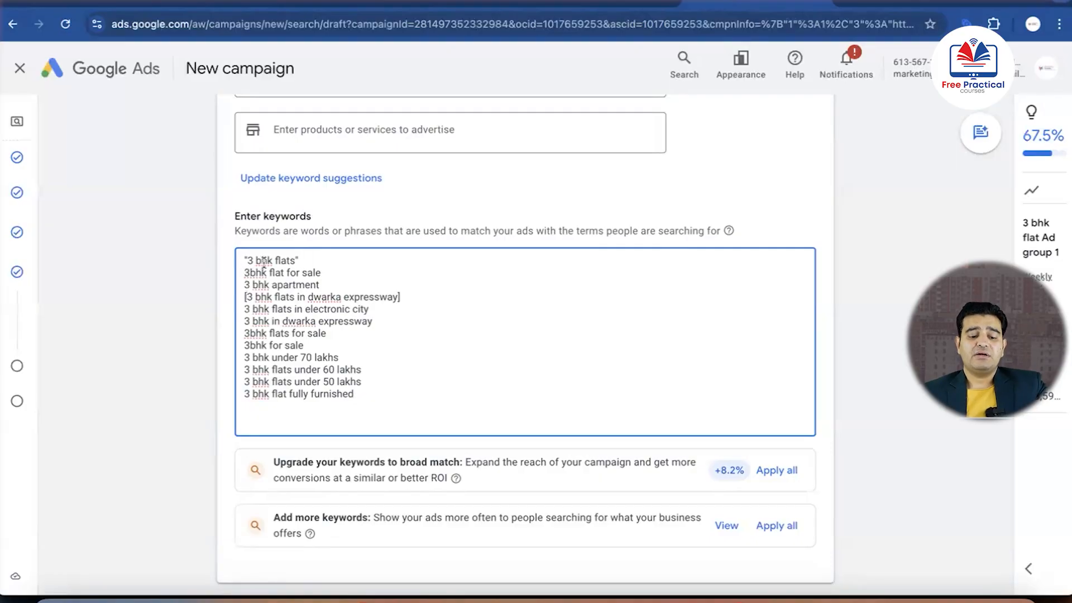
pyautogui.click(297, 261)
pyautogui.write('"')
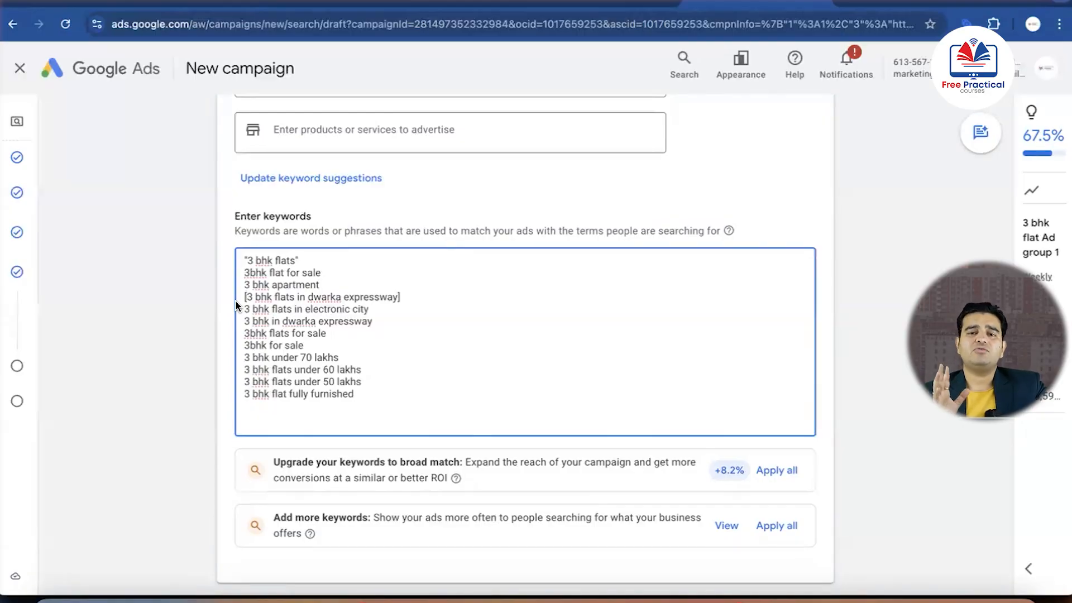
# Set the ad's display path to 3bhkflat / dwarka
pyautogui.scroll(-6, 444, 329)
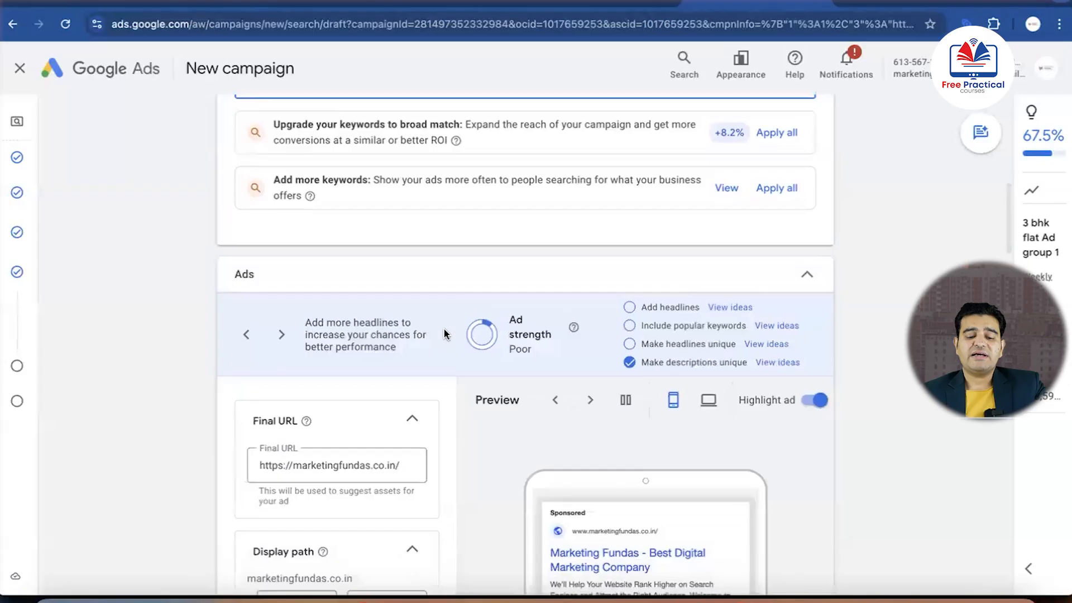
pyautogui.scroll(-3, 443, 333)
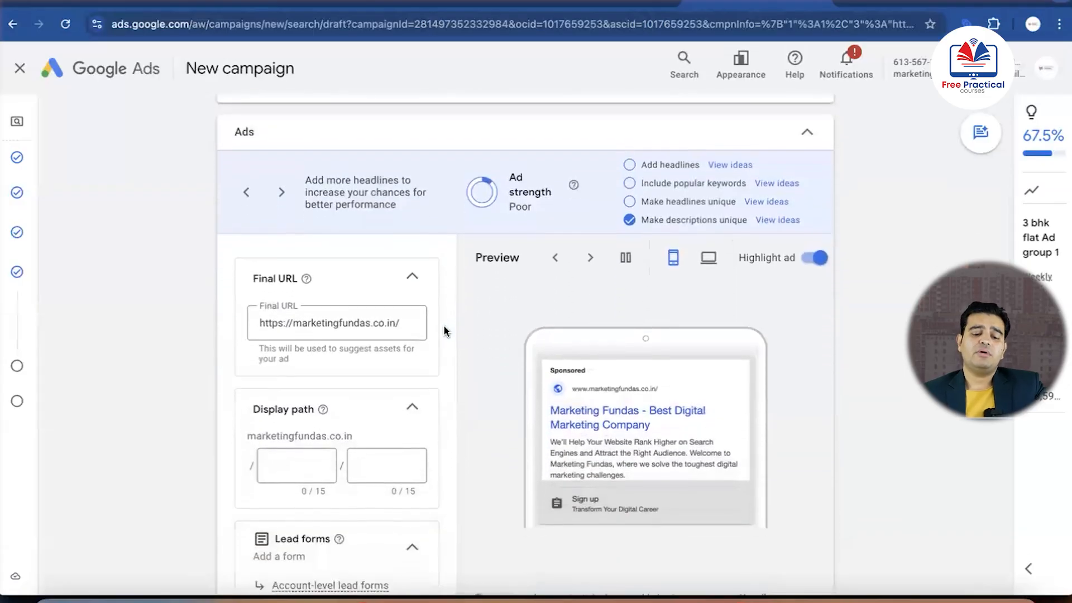
pyautogui.scroll(-1, 443, 325)
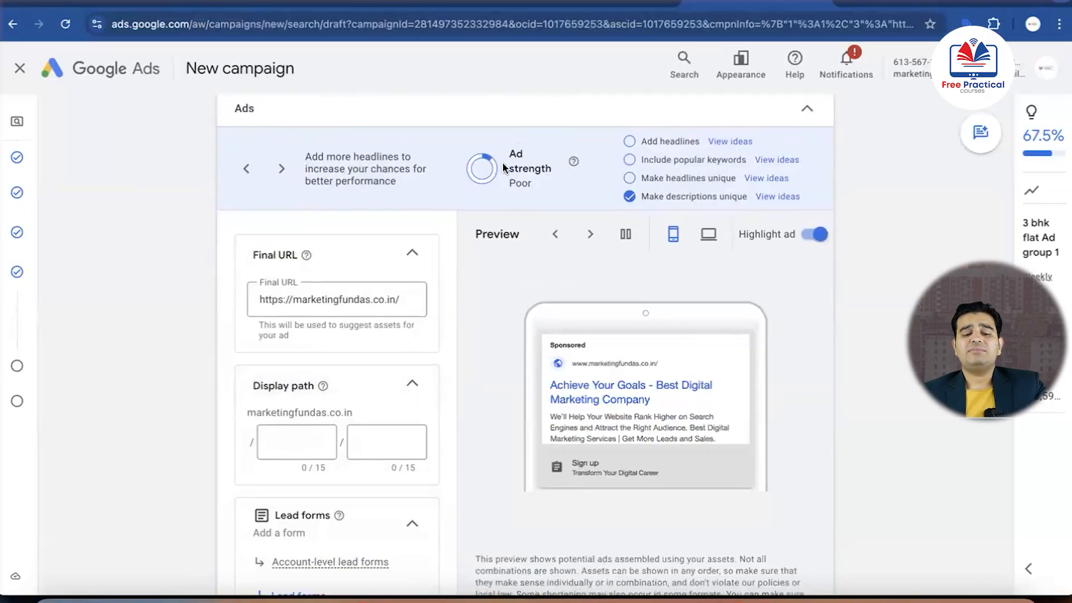
pyautogui.scroll(-2, 451, 275)
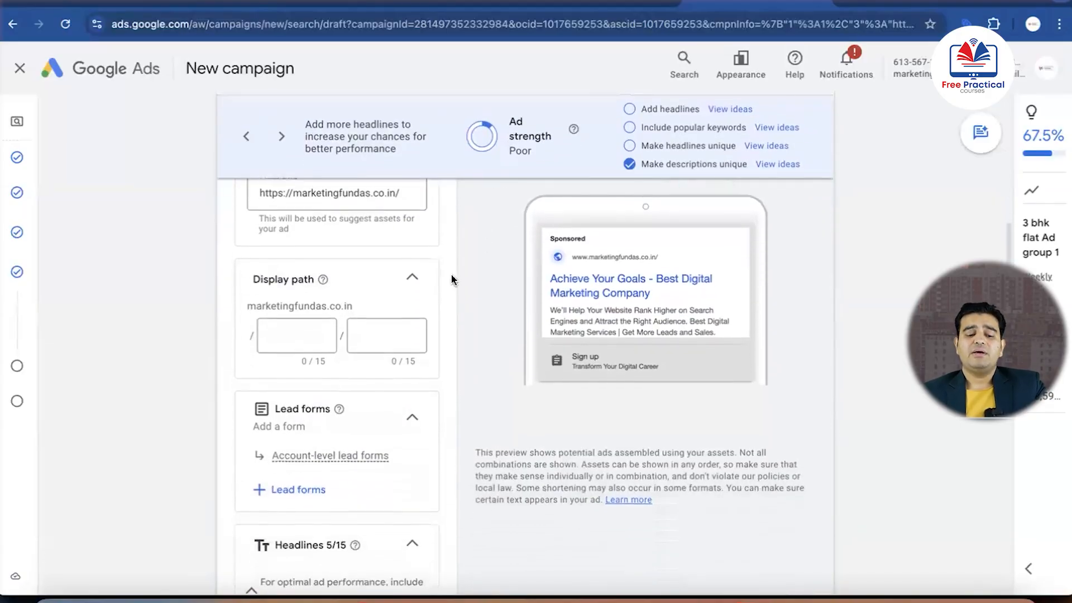
pyautogui.scroll(1, 451, 279)
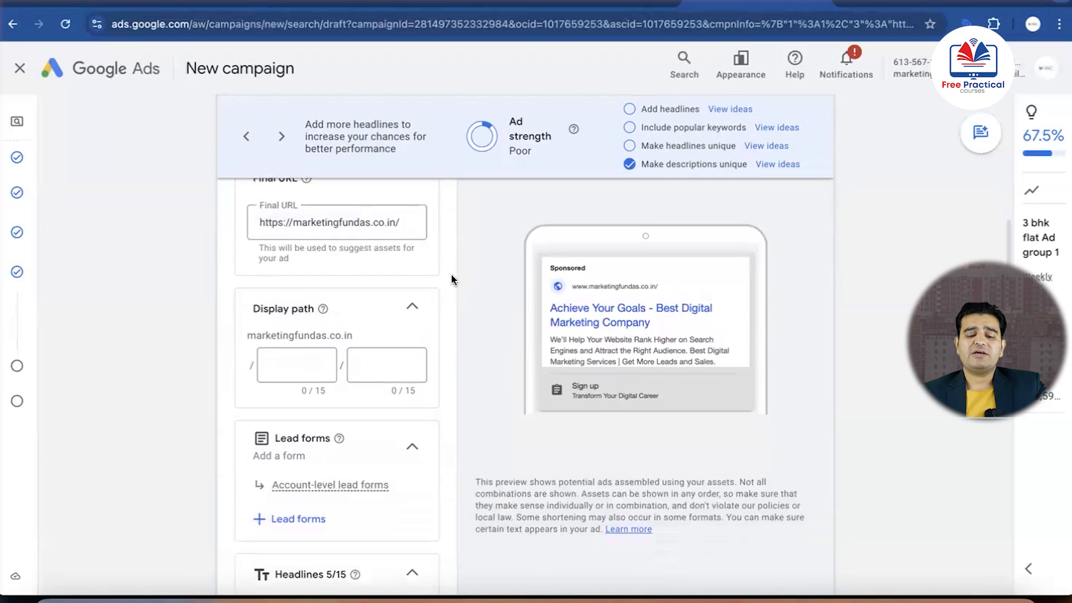
pyautogui.click(299, 369)
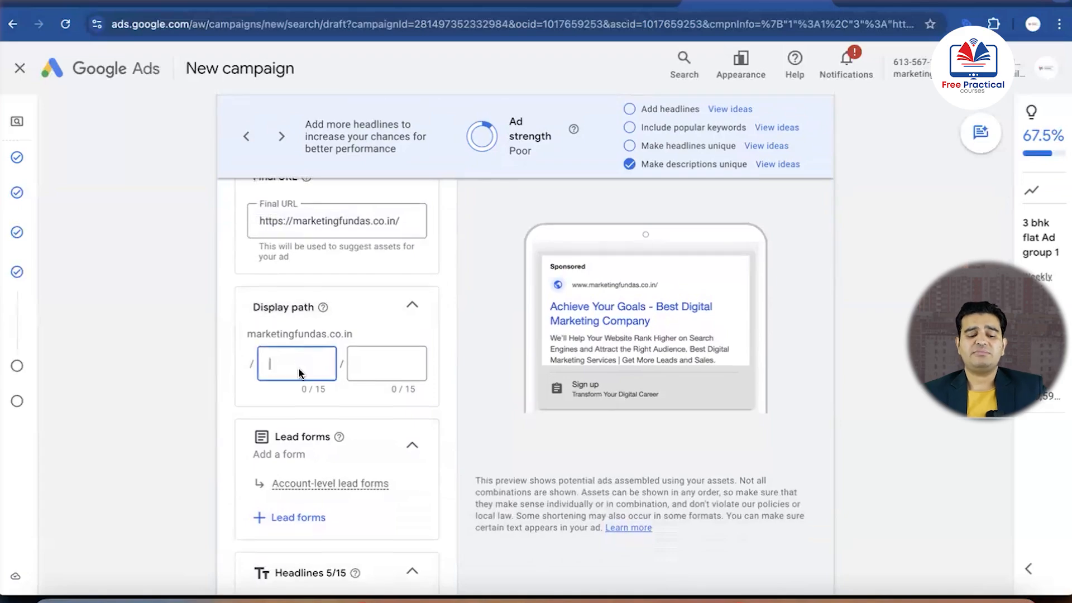
pyautogui.write('3')
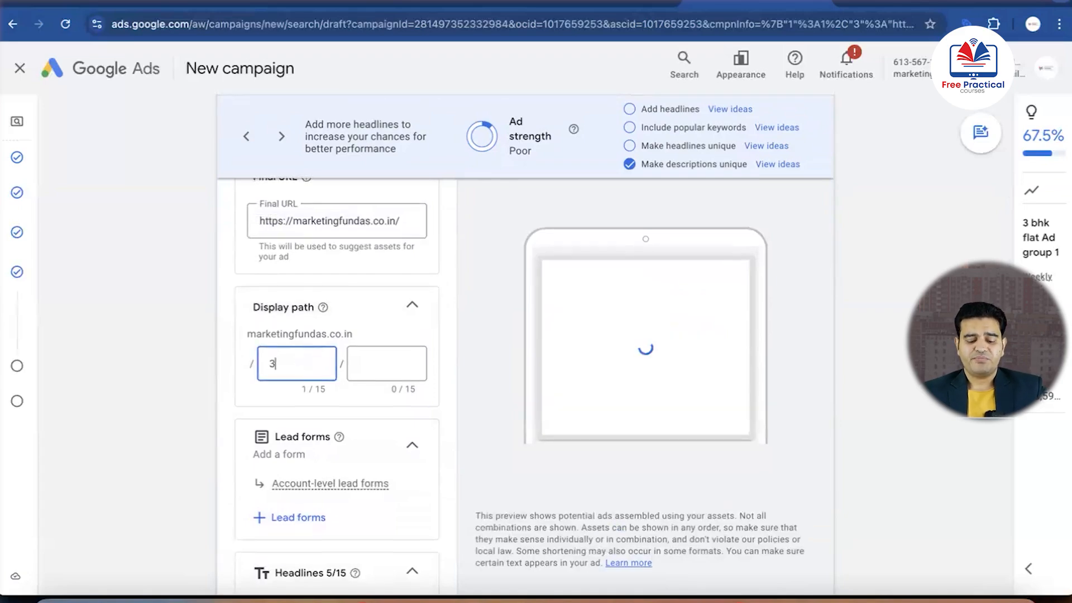
pyautogui.write('bhk')
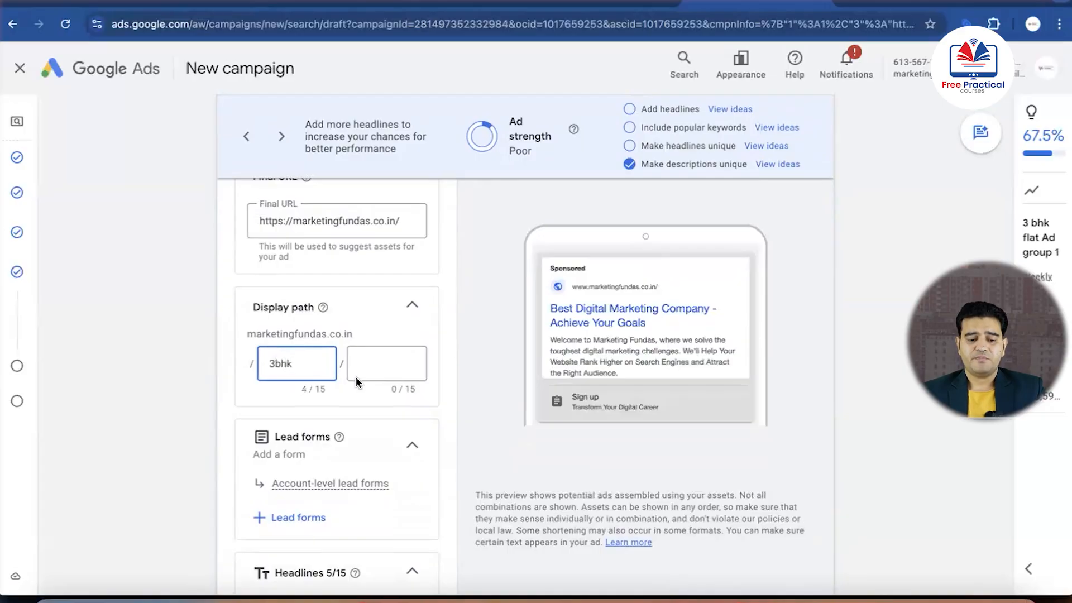
pyautogui.write('flat')
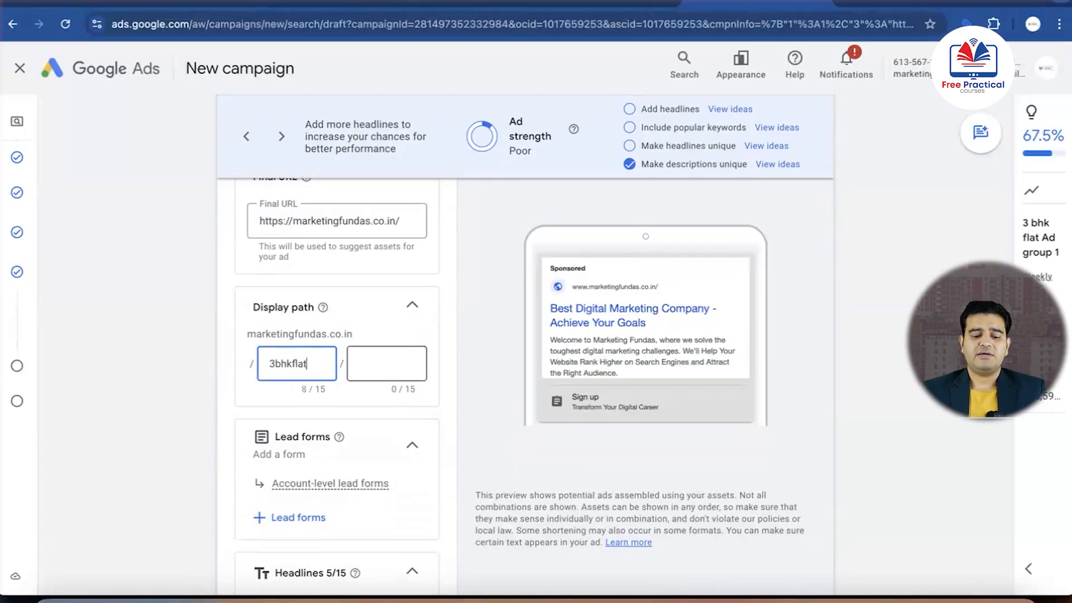
pyautogui.click(397, 361)
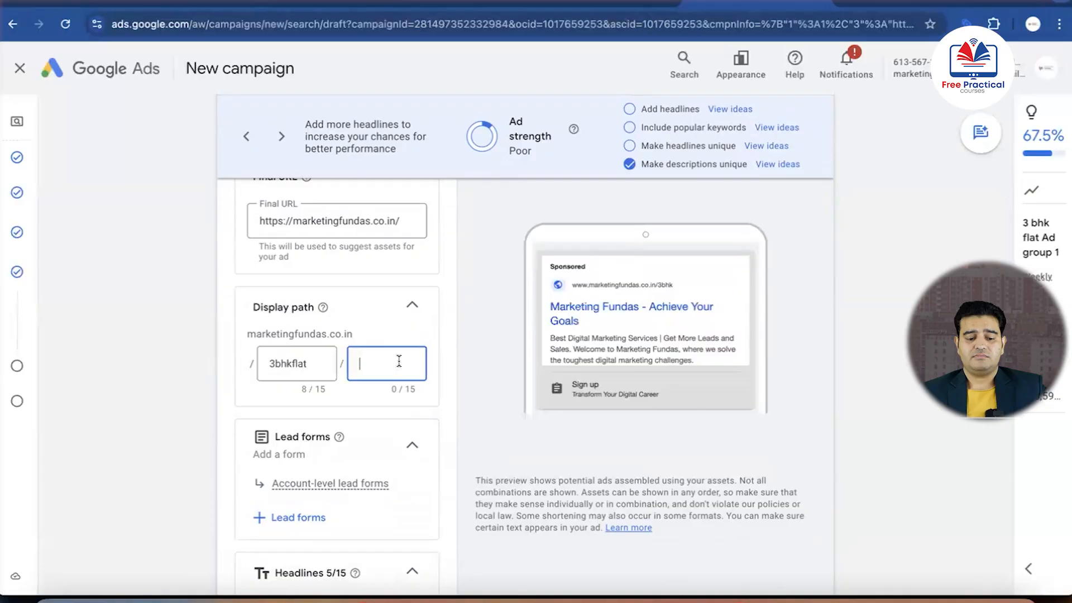
pyautogui.write('dwarka')
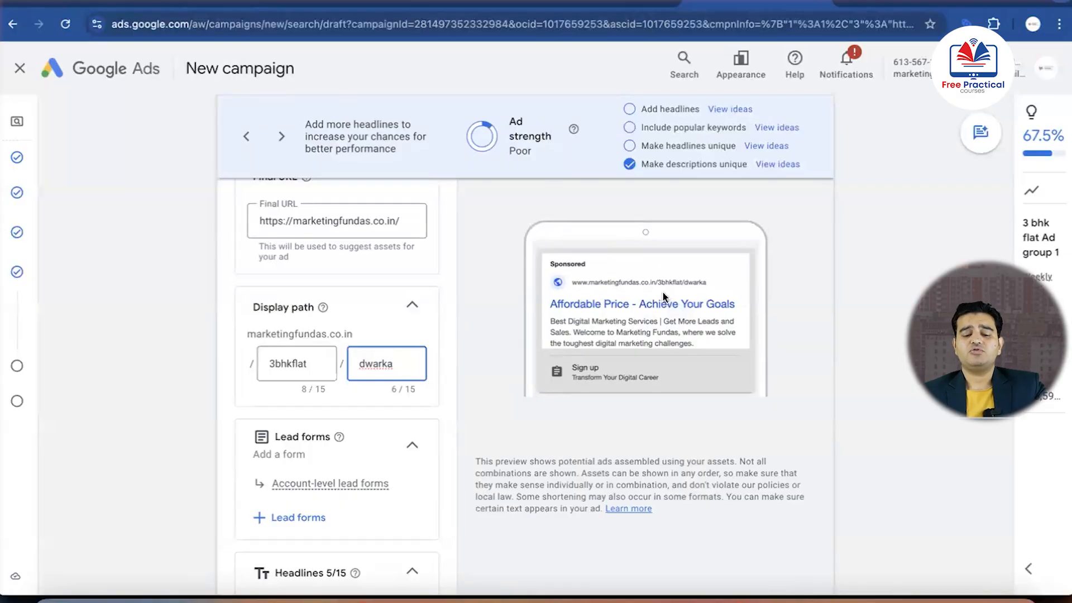
# Replace the ad's first headline in Google Ads with "Spacious 3BHK Flats in Gurugram", copied from the Real Estate Google Ads document in Google Docs
pyautogui.scroll(-5, 362, 393)
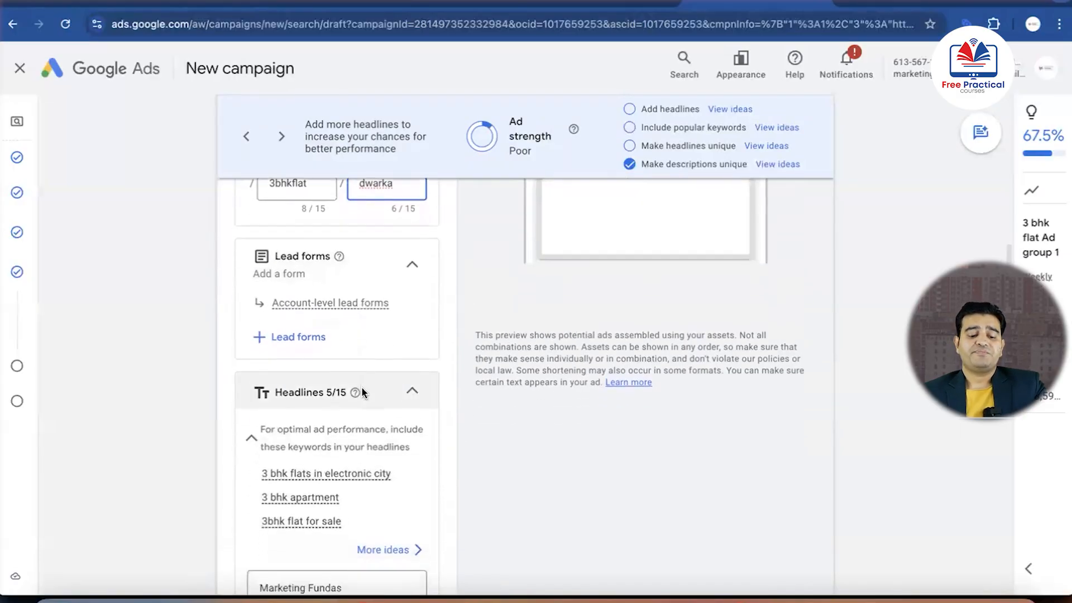
pyautogui.scroll(-1, 361, 387)
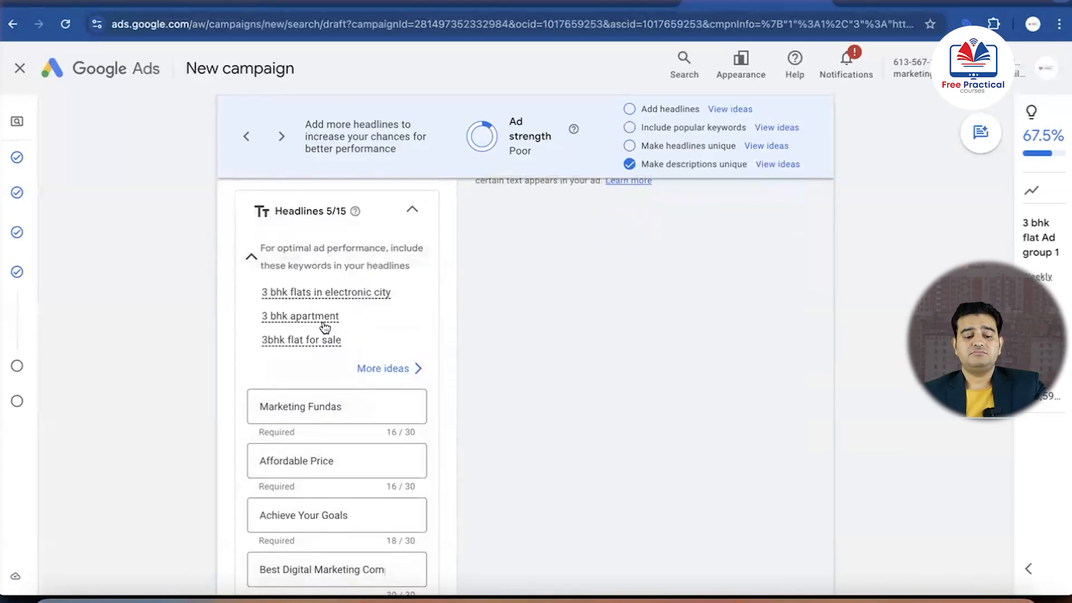
pyautogui.scroll(-1, 236, 416)
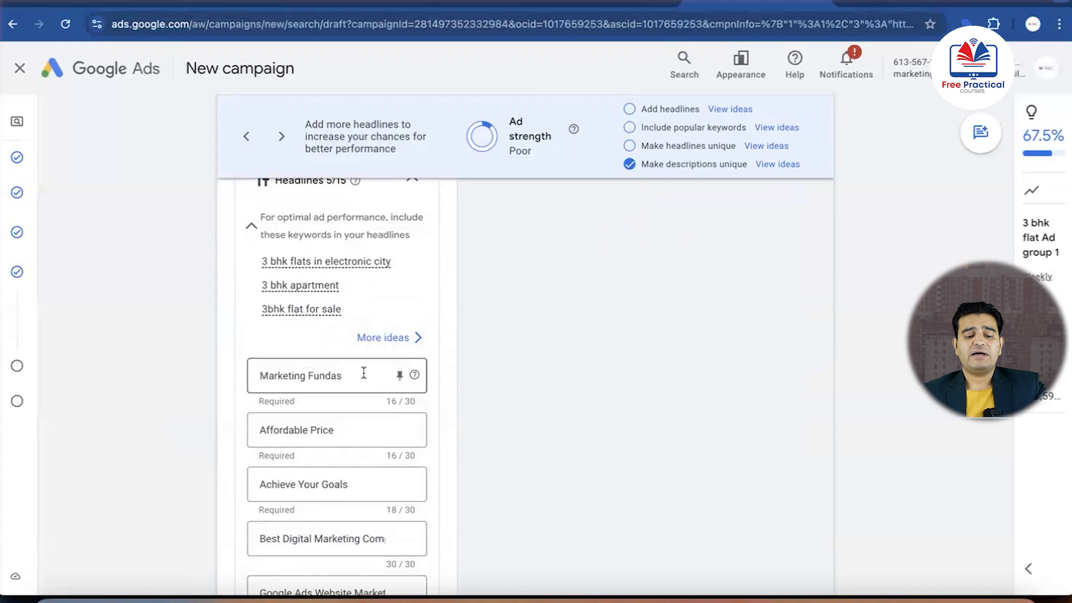
pyautogui.scroll(1, 364, 376)
pyautogui.scroll(-2, 363, 375)
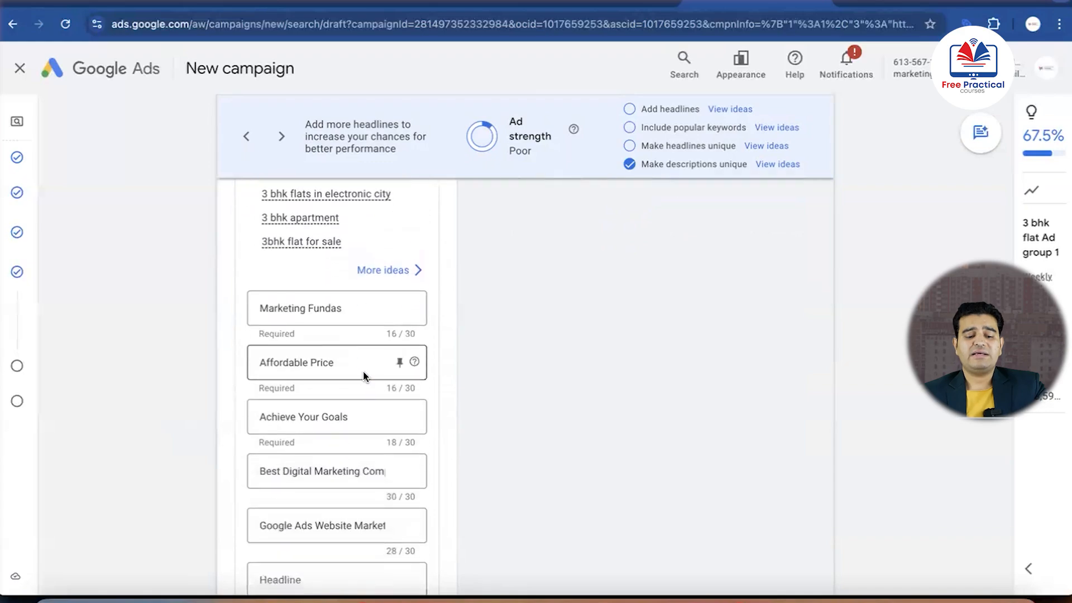
pyautogui.click(358, 308)
pyautogui.hotkey('ctrl', 'a')
pyautogui.scroll(-2, 497, 334)
pyautogui.hotkey('ctrl', 'Up')
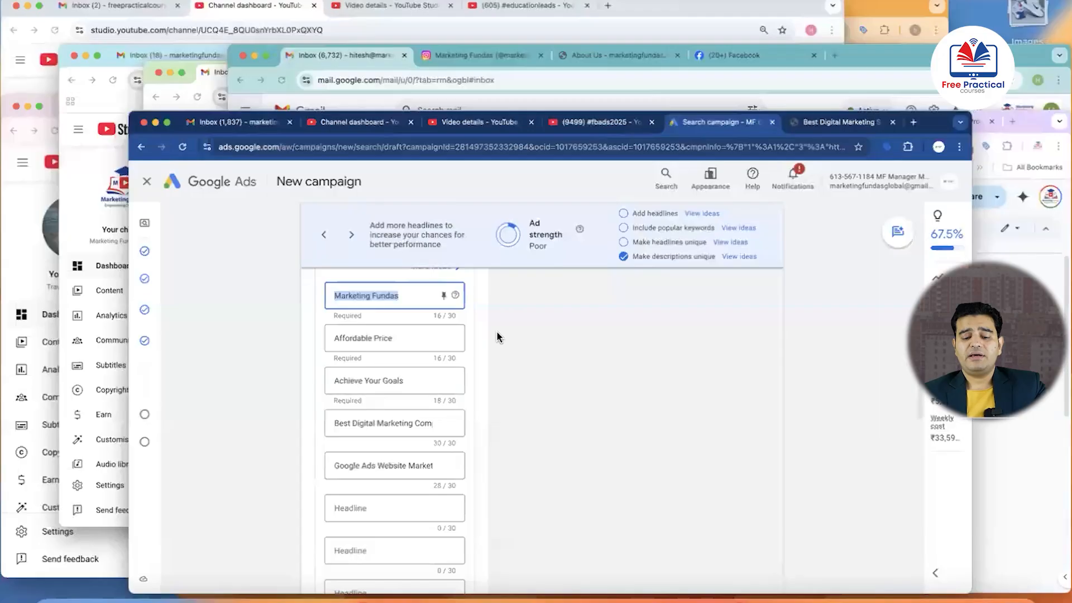
pyautogui.click(830, 509)
pyautogui.scroll(-5, 529, 425)
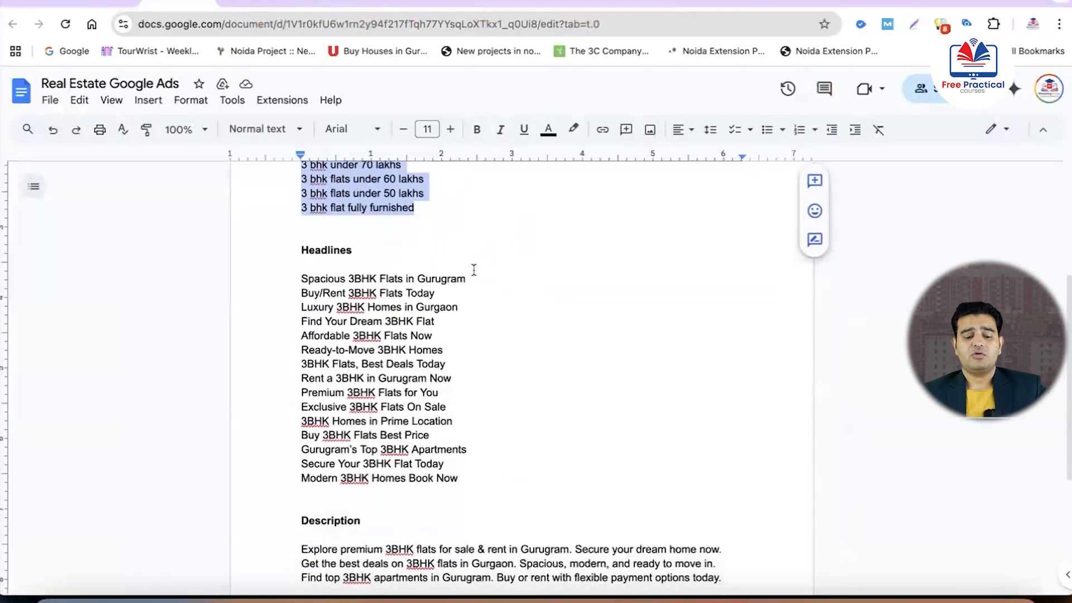
pyautogui.moveTo(466, 279); pyautogui.dragTo(299, 277)
pyautogui.press('super+c')
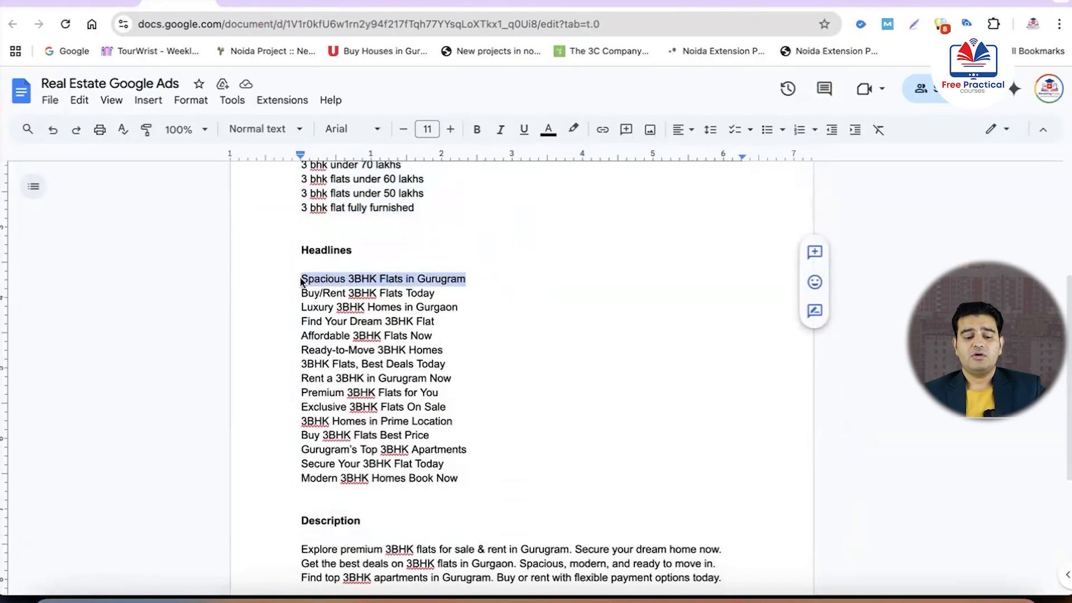
pyautogui.hotkey('ctrl', 'Up')
pyautogui.click(915, 522)
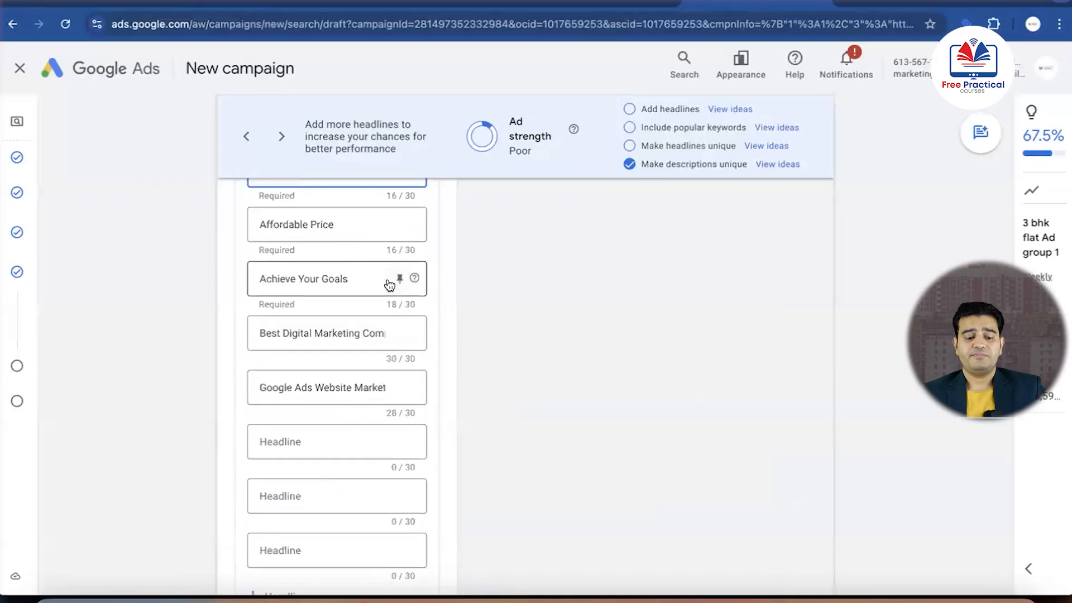
pyautogui.scroll(1, 348, 252)
pyautogui.press('super+v')
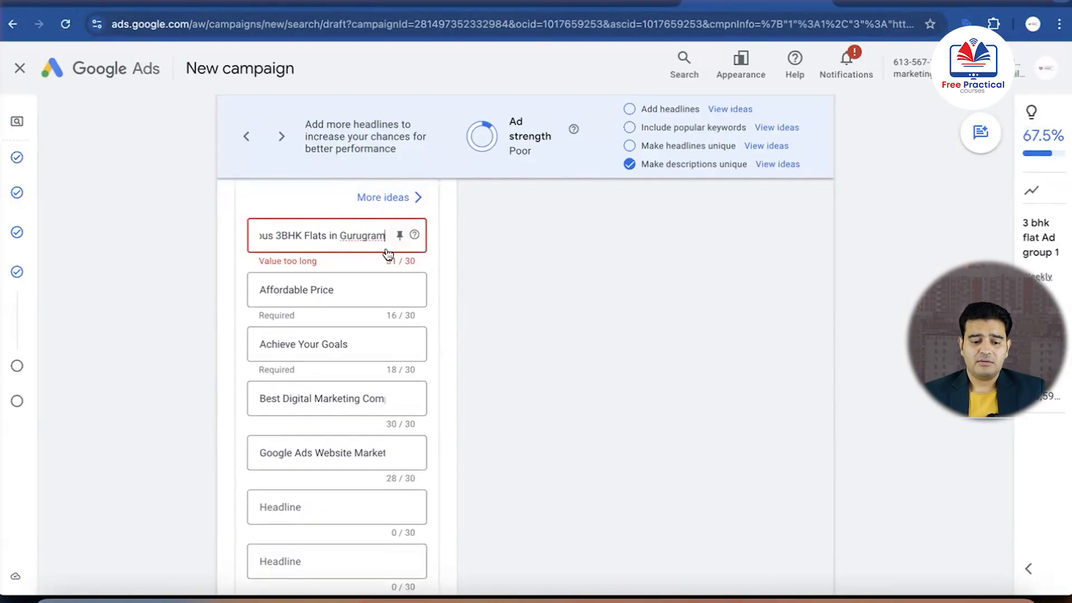
# Shorten the first headline to "Spacious 3BHK Flats Gurugram" by removing the word "in"
pyautogui.click(342, 238)
pyautogui.press('BackSpace')
pyautogui.press('BackSpace')
pyautogui.press('BackSpace')
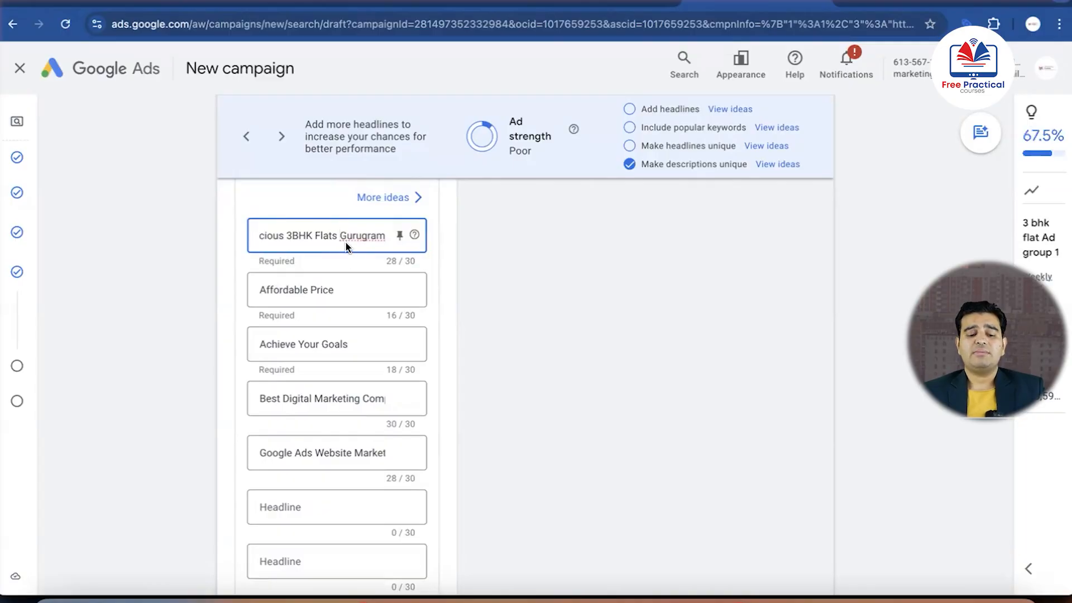
pyautogui.scroll(1, 346, 246)
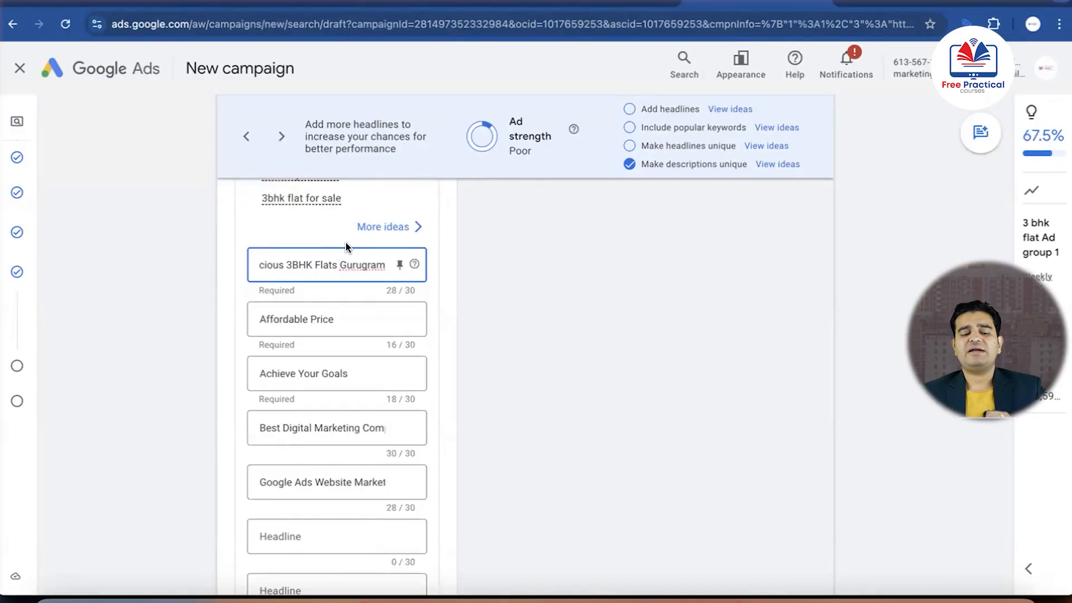
# Replace the second headline in Google Ads with "Find Your Dream 3BHK Flat", copied from the headline list in the Google Docs document
pyautogui.click(331, 318)
pyautogui.hotkey('ctrl', 'Up')
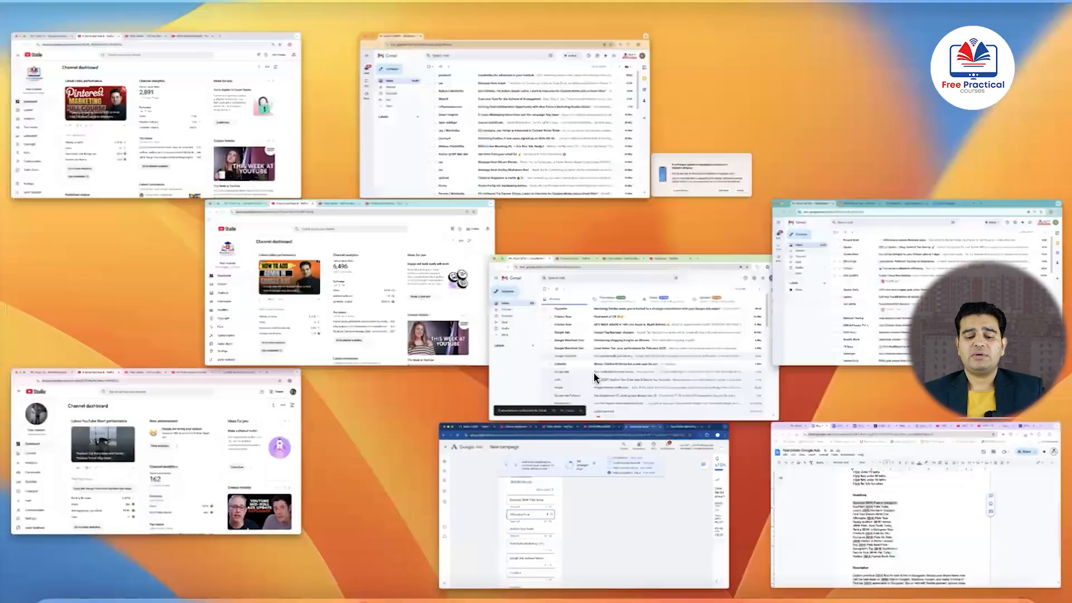
pyautogui.click(876, 526)
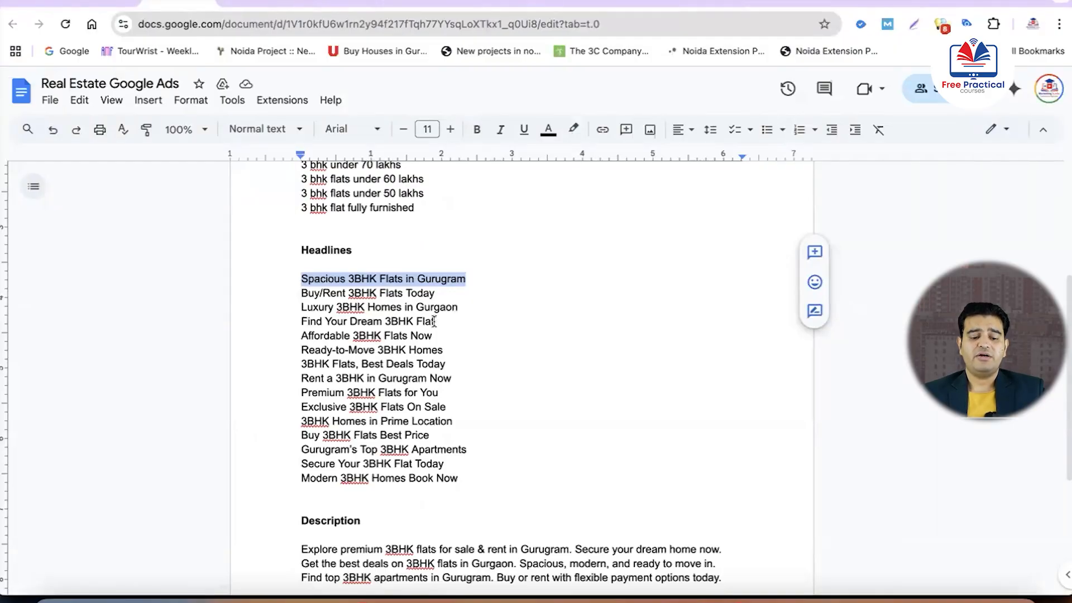
pyautogui.moveTo(434, 321); pyautogui.dragTo(301, 319)
pyautogui.press('super+c')
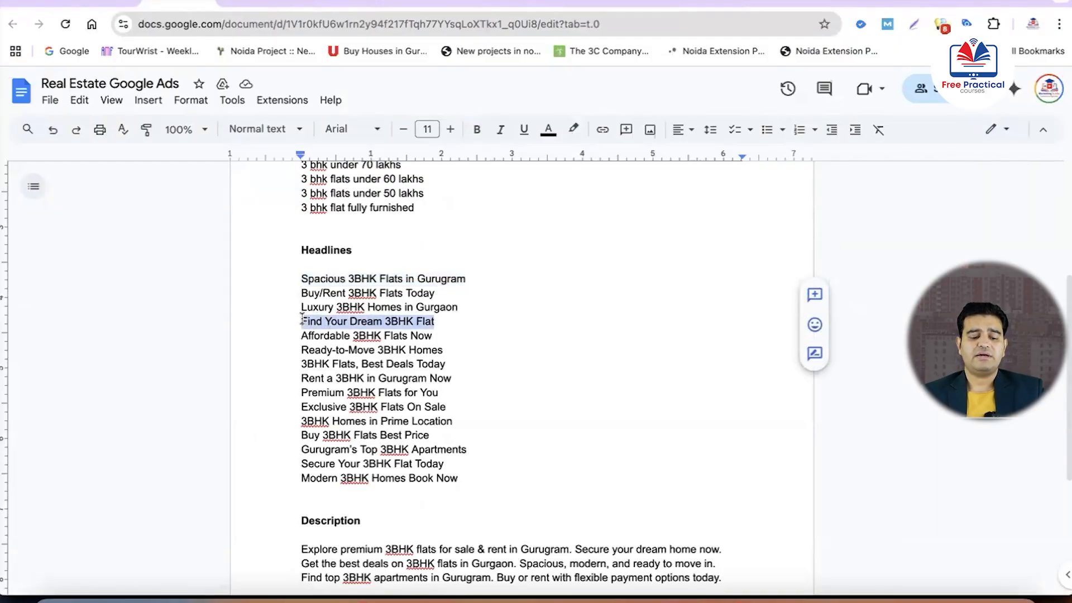
pyautogui.hotkey('ctrl', 'Up')
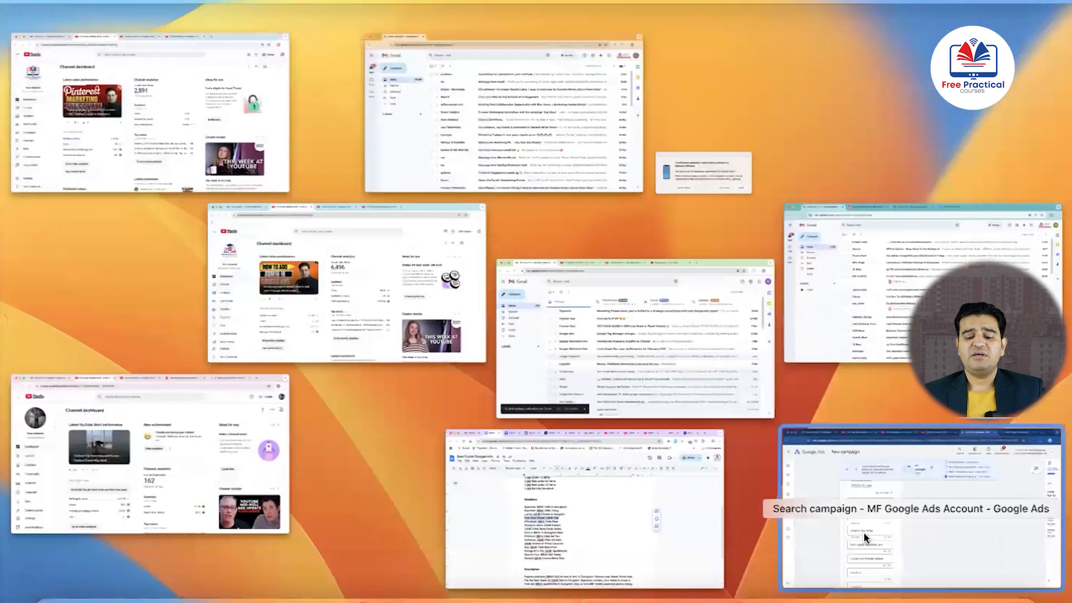
pyautogui.click(830, 527)
pyautogui.tripleClick(368, 313)
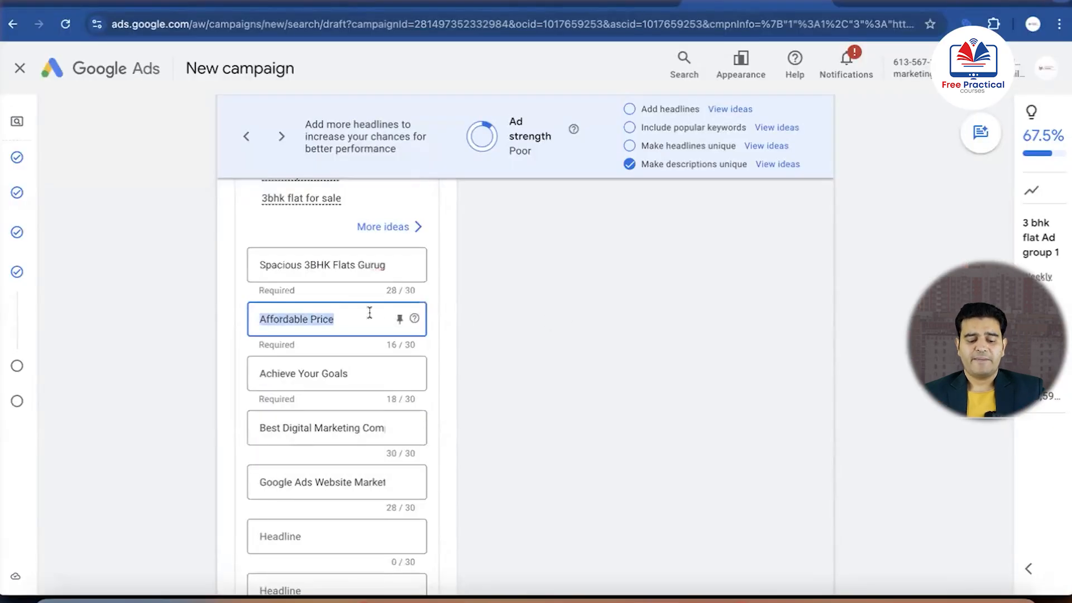
pyautogui.press('super+v')
# Copy "Ready-to-Move 3BHK Homes" from the Google Docs headline list and replace the fourth headline in Google Ads with it
pyautogui.click(354, 371)
pyautogui.doubleClick(353, 372)
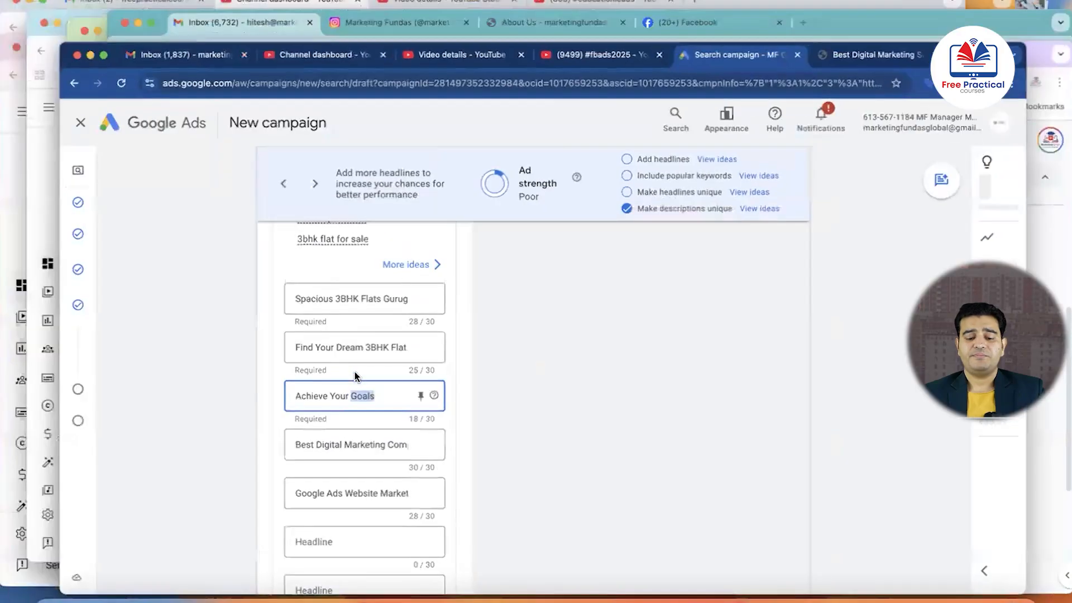
pyautogui.hotkey('ctrl', 'Up')
pyautogui.click(837, 536)
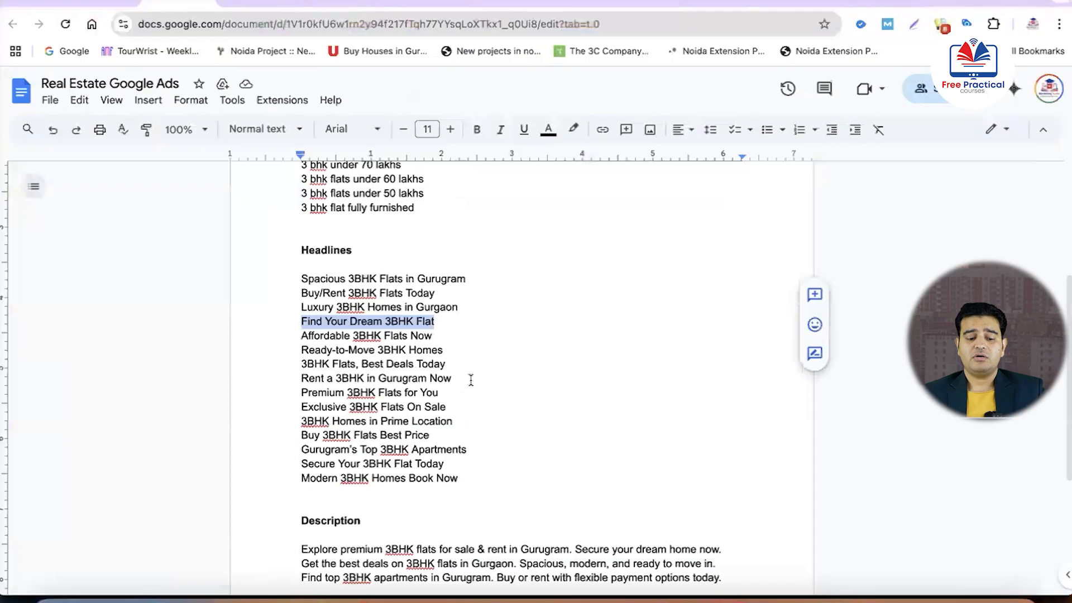
pyautogui.moveTo(443, 350); pyautogui.dragTo(302, 349)
pyautogui.press('super+c')
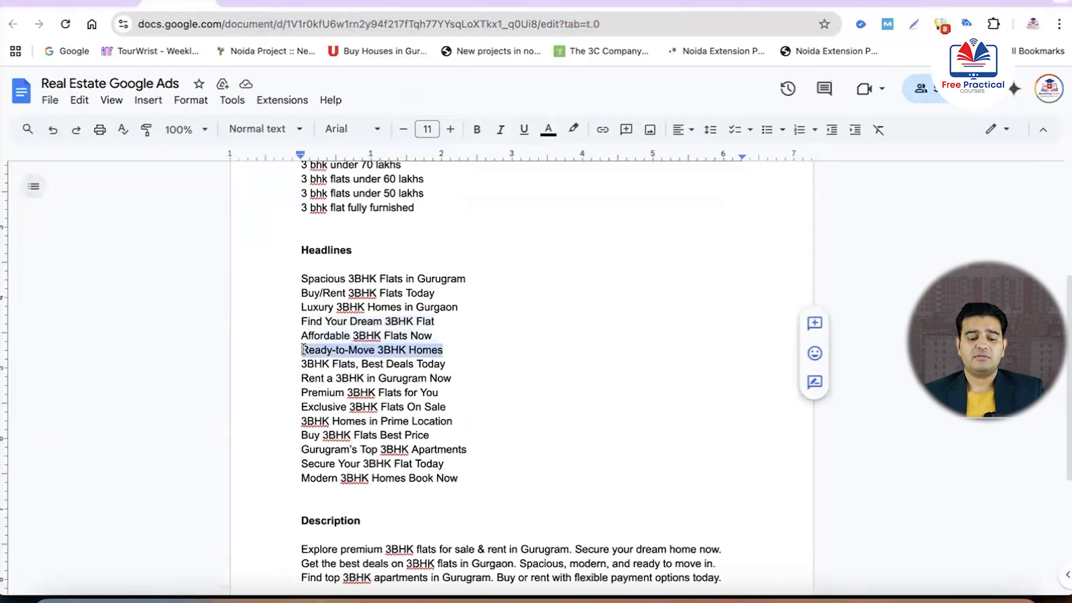
pyautogui.hotkey('ctrl', 'Up')
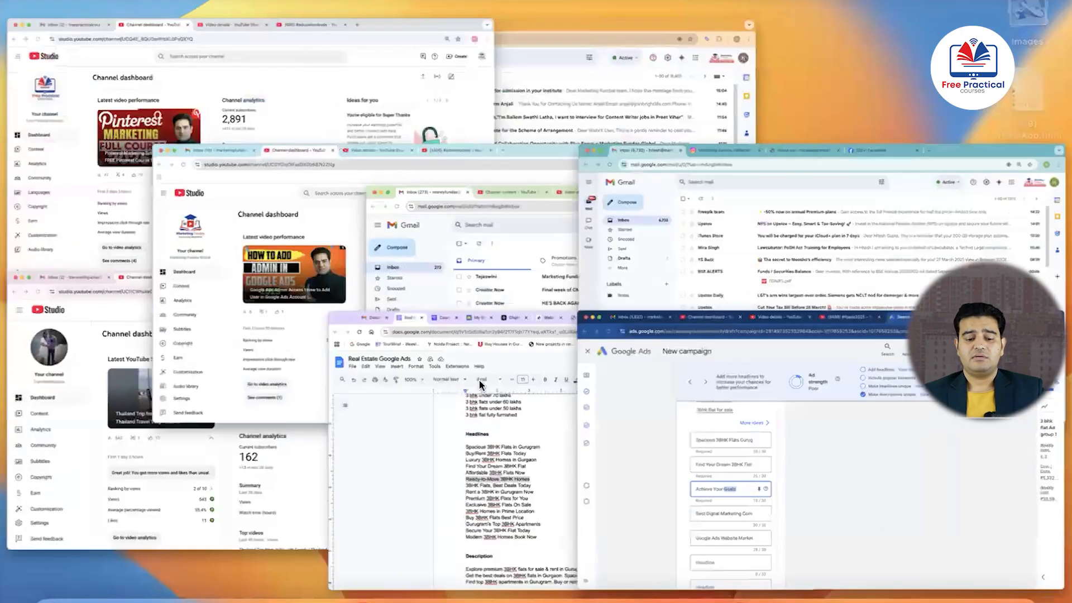
pyautogui.click(697, 433)
pyautogui.tripleClick(344, 427)
pyautogui.press('super+v')
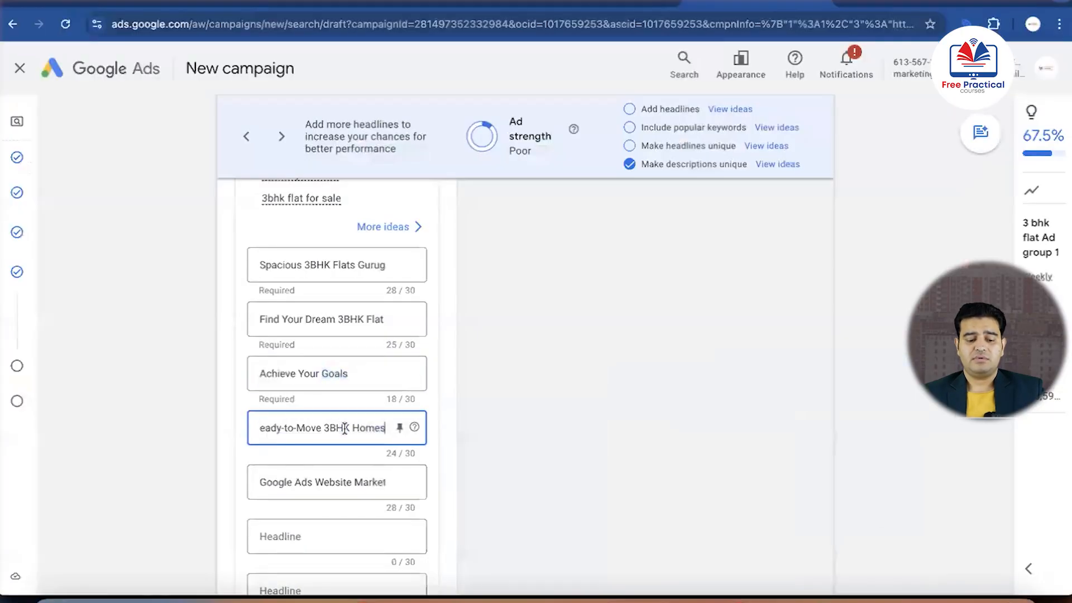
# Replace the fifth headline with "Affordable Housing Dwarka"
pyautogui.scroll(-3, 343, 429)
pyautogui.click(350, 303)
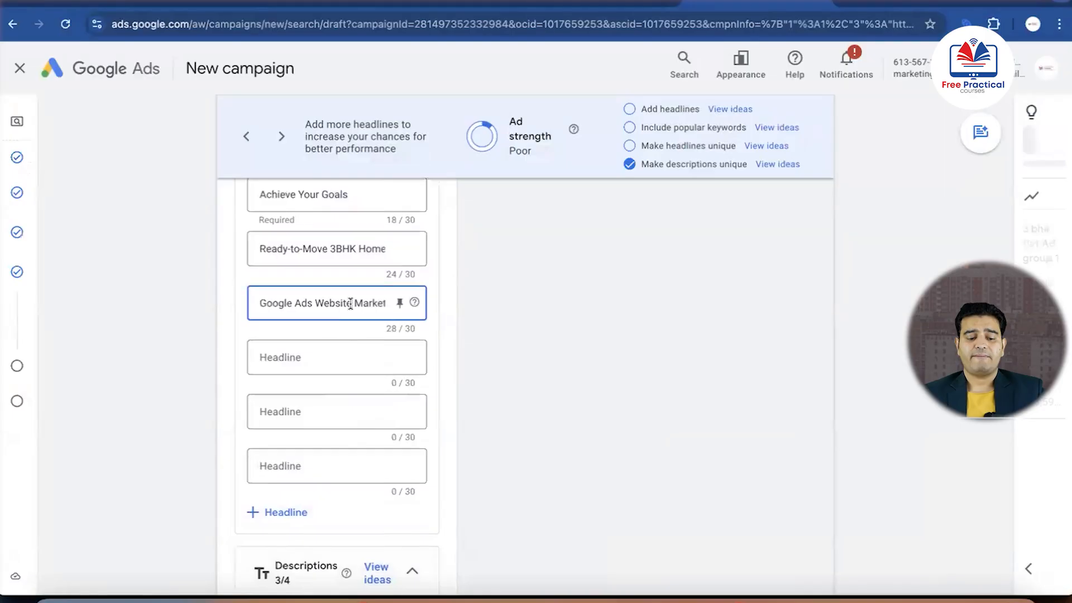
pyautogui.tripleClick(351, 303)
pyautogui.write('A')
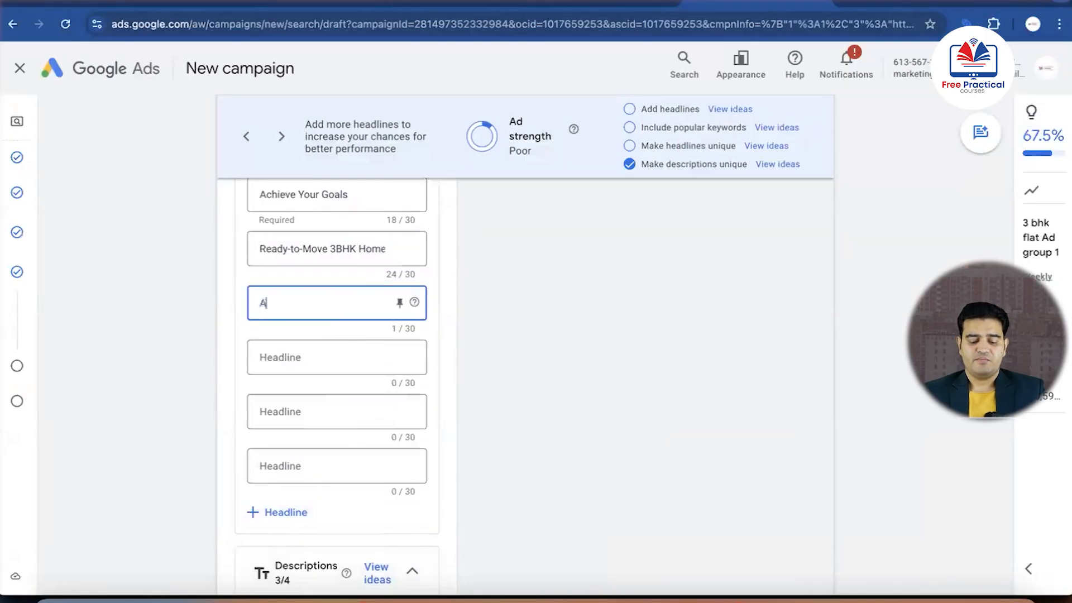
pyautogui.write('ffordable ')
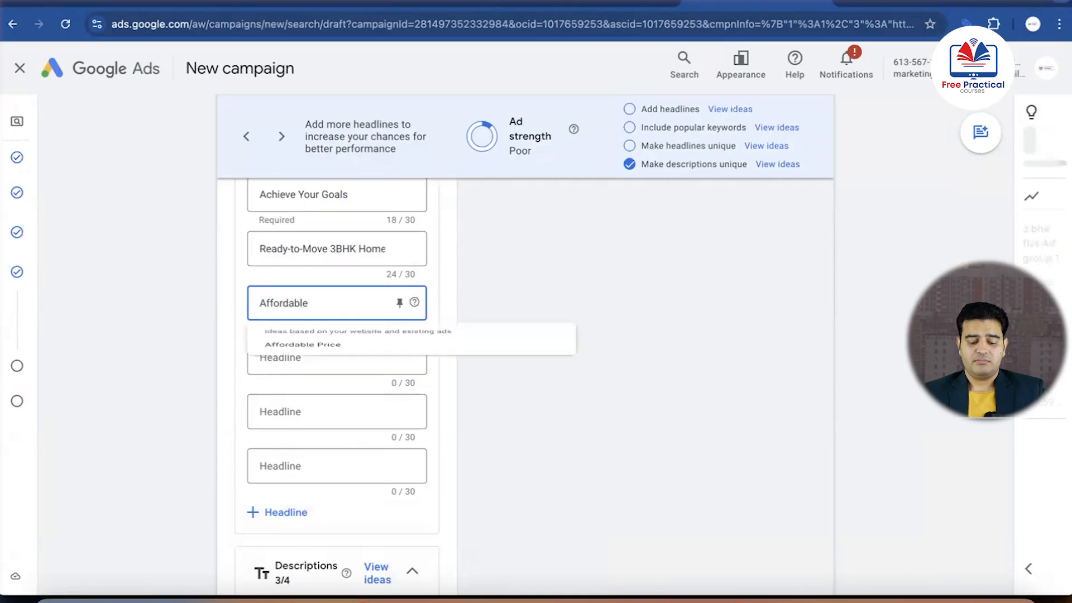
pyautogui.write('Housing')
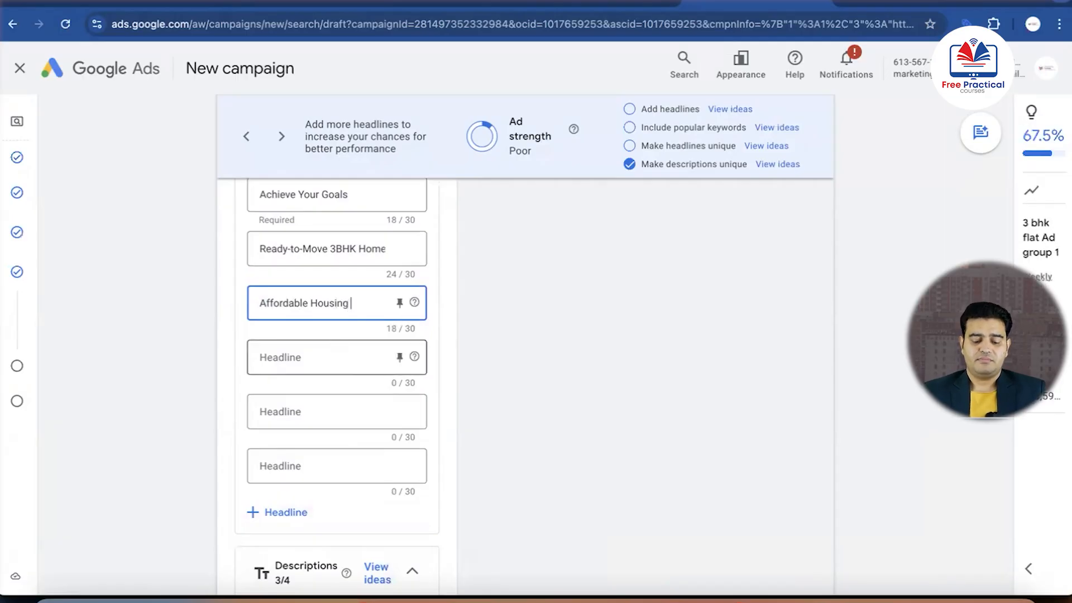
pyautogui.write(' Dwarka')
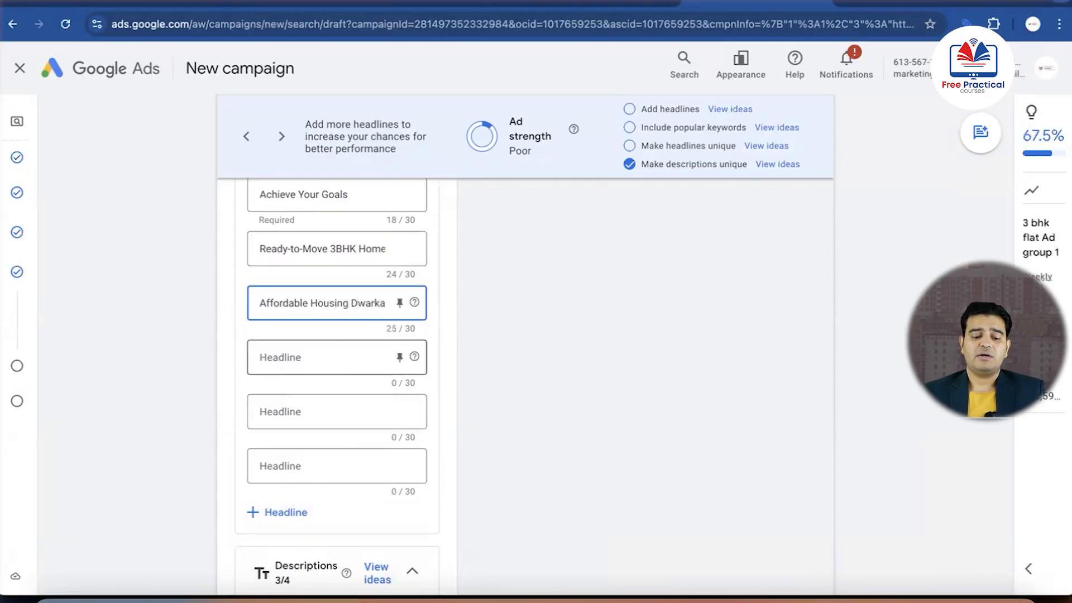
# Fill the empty sixth headline in Google Ads with "Exclusive 3BHK Flats On Sale", copied from the Google Docs headline list
pyautogui.click(295, 374)
pyautogui.hotkey('ctrl', 'Up')
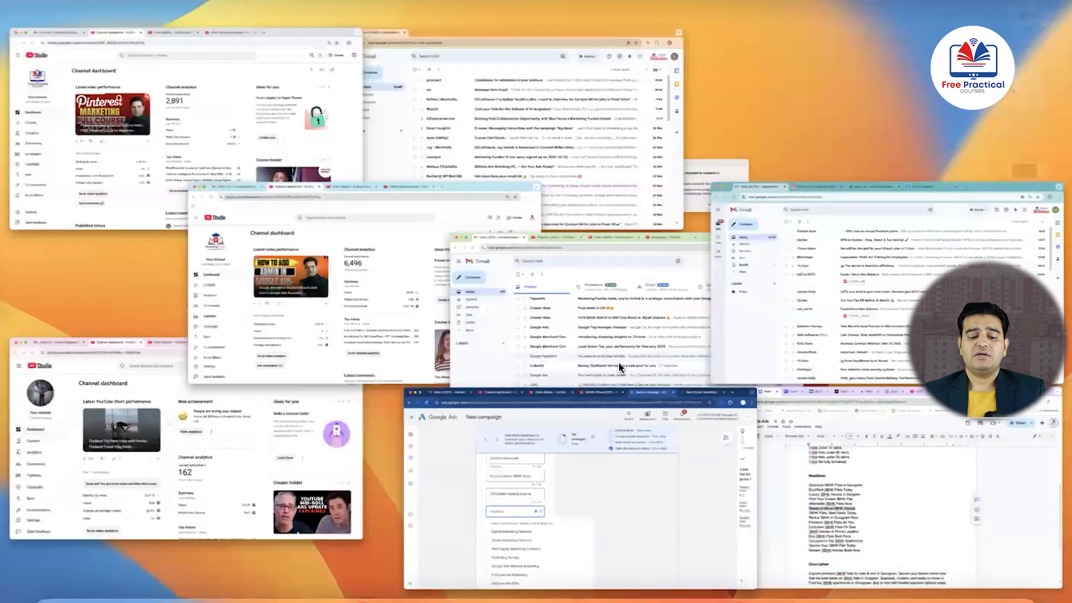
pyautogui.click(893, 519)
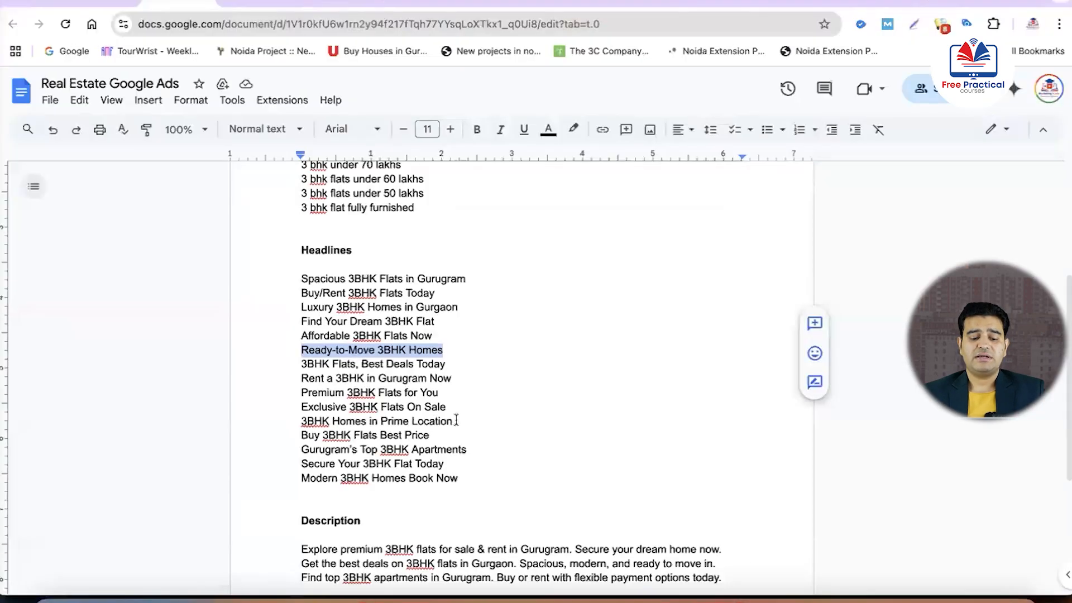
pyautogui.moveTo(446, 406); pyautogui.dragTo(302, 406)
pyautogui.press('super+c')
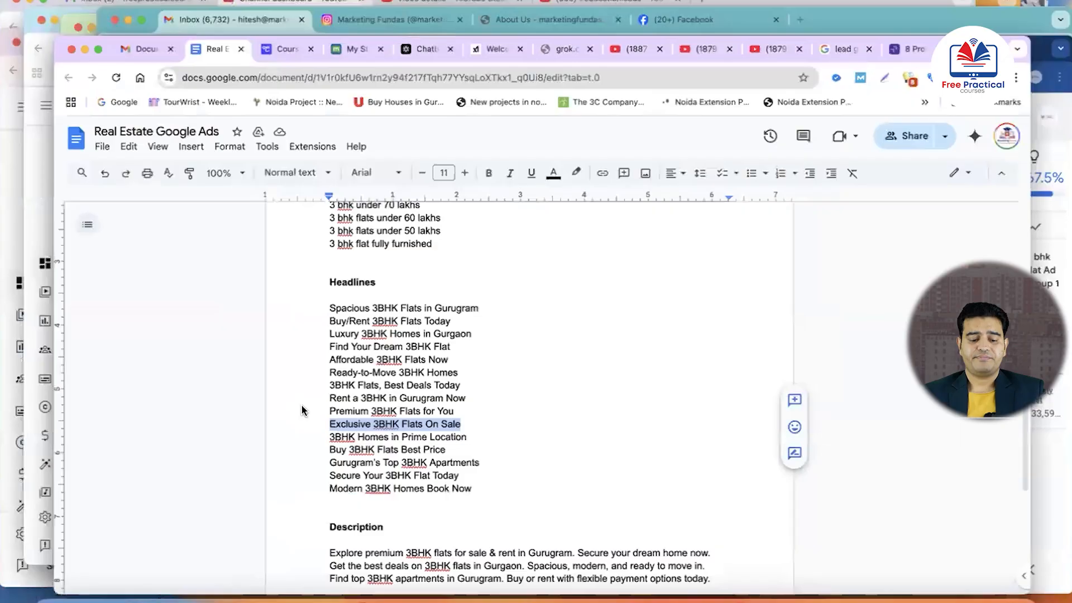
pyautogui.hotkey('ctrl', 'Up')
pyautogui.click(889, 525)
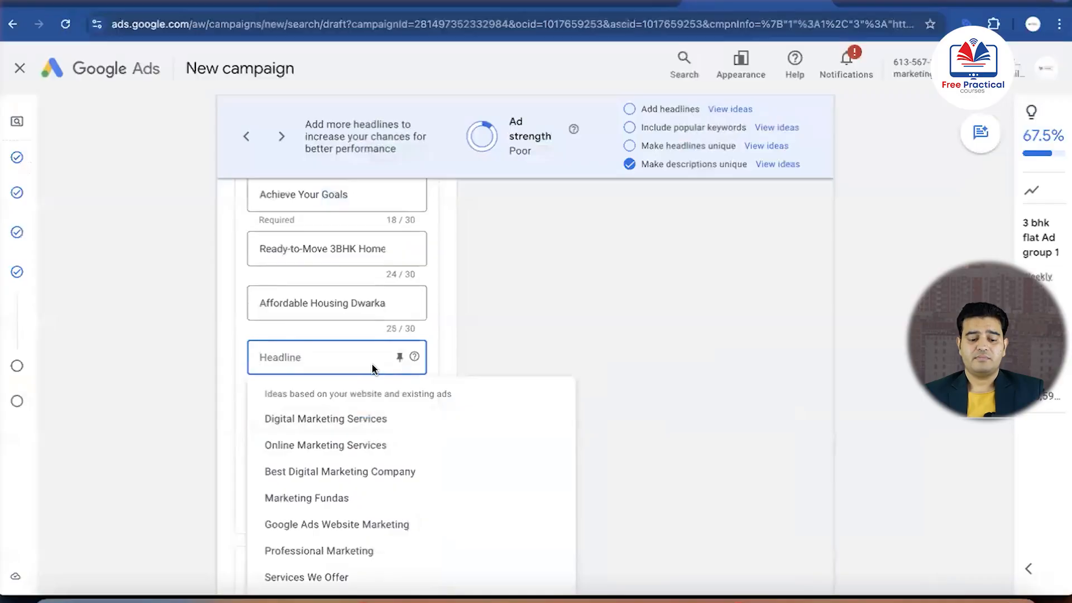
pyautogui.press('super+v')
# Copy "Secure Your 3BHK Flat Today" from the Google Docs headline list into the seventh headline in Google Ads and check the ad preview
pyautogui.click(328, 408)
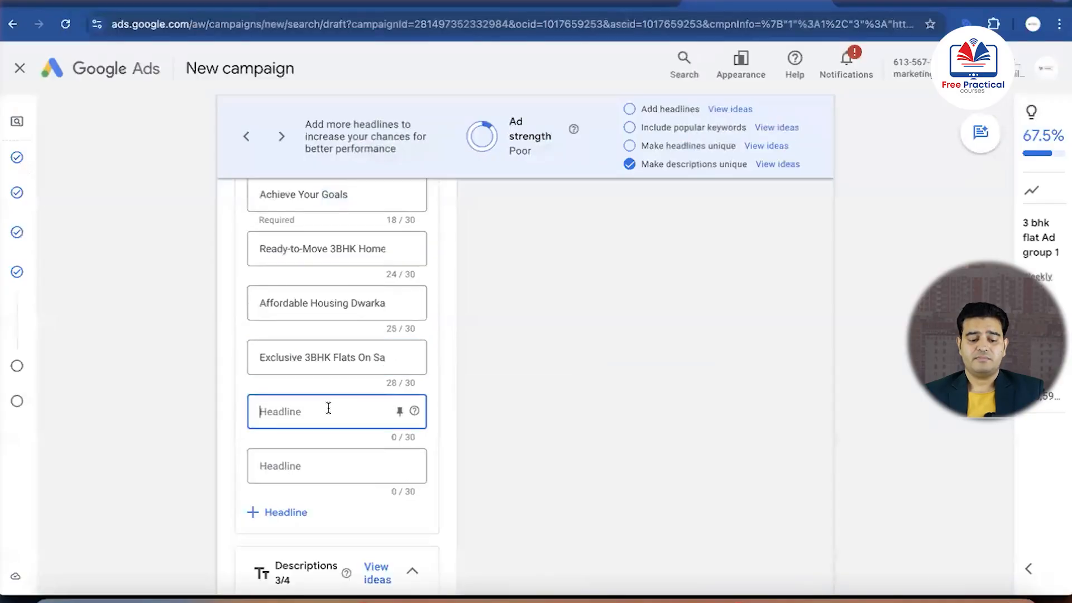
pyautogui.hotkey('ctrl', 'Up')
pyautogui.click(881, 531)
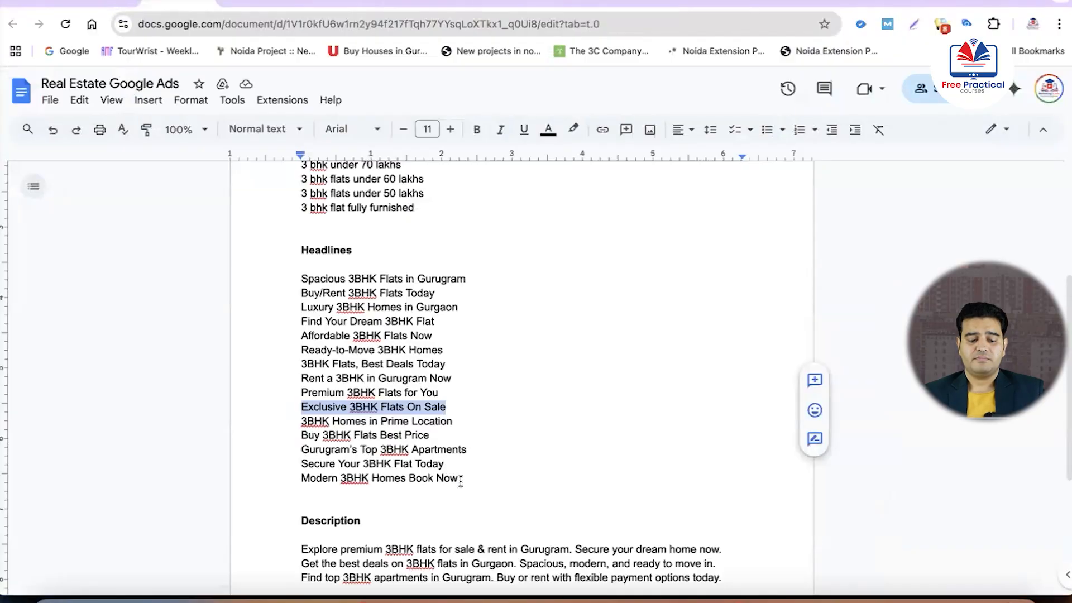
pyautogui.moveTo(444, 463); pyautogui.dragTo(301, 463)
pyautogui.press('super+c')
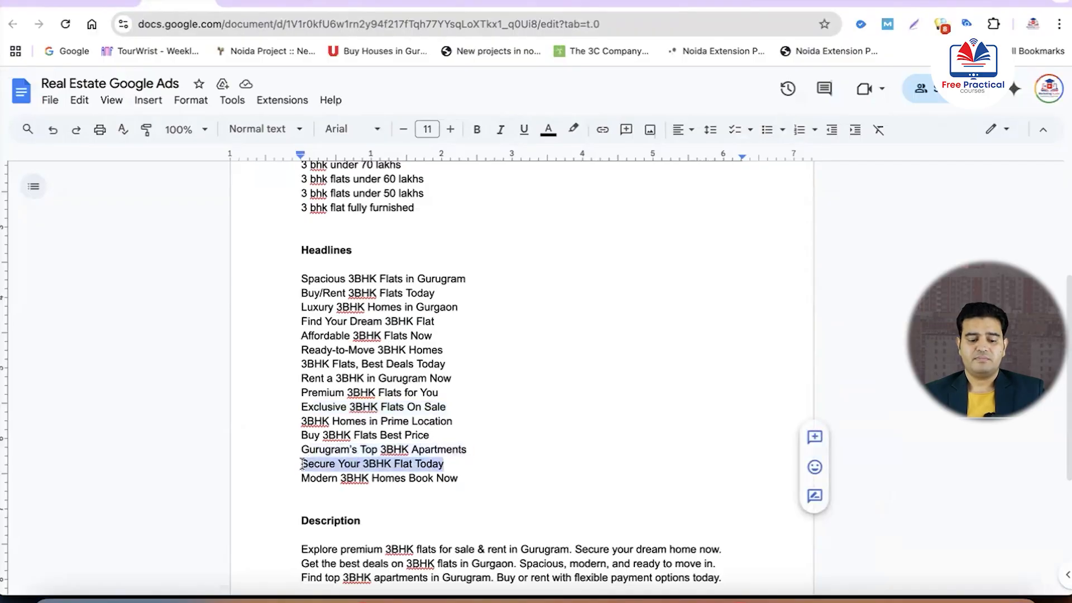
pyautogui.hotkey('ctrl', 'Up')
pyautogui.click(850, 569)
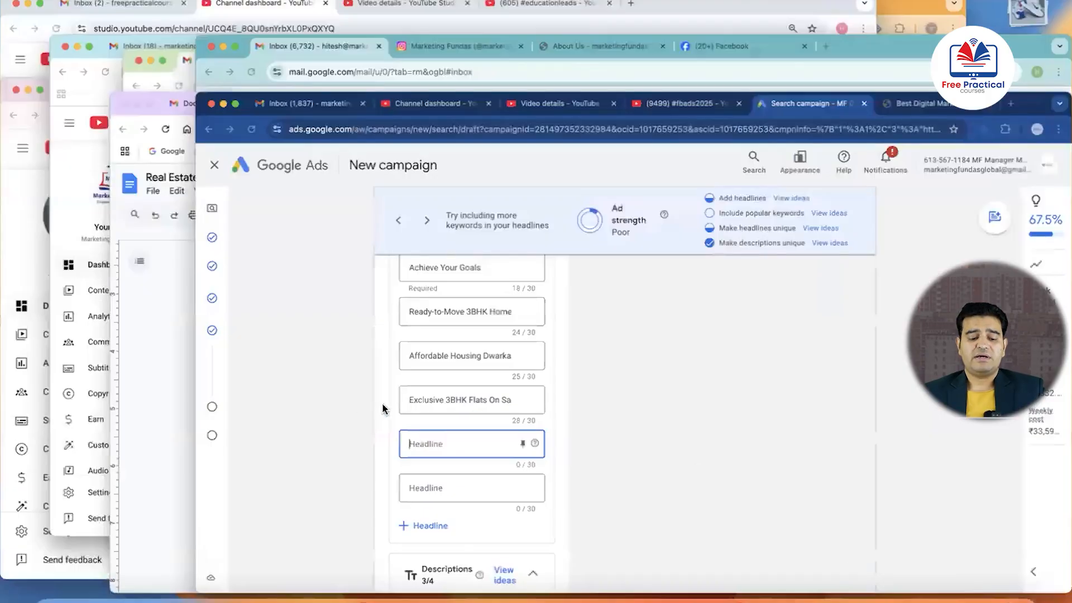
pyautogui.press('super+v')
pyautogui.scroll(-5, 312, 229)
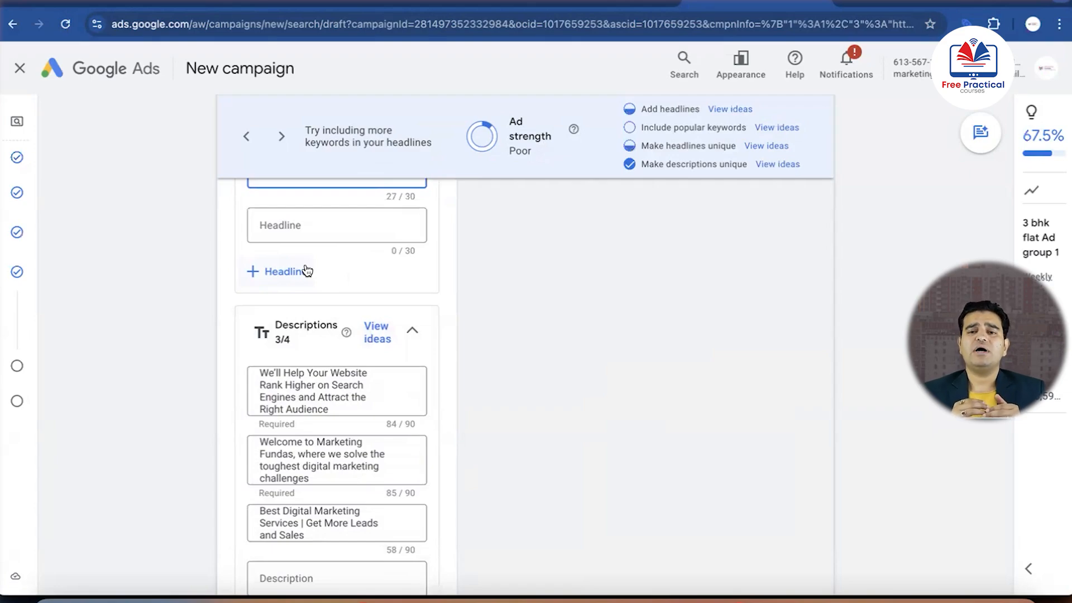
pyautogui.scroll(10, 578, 257)
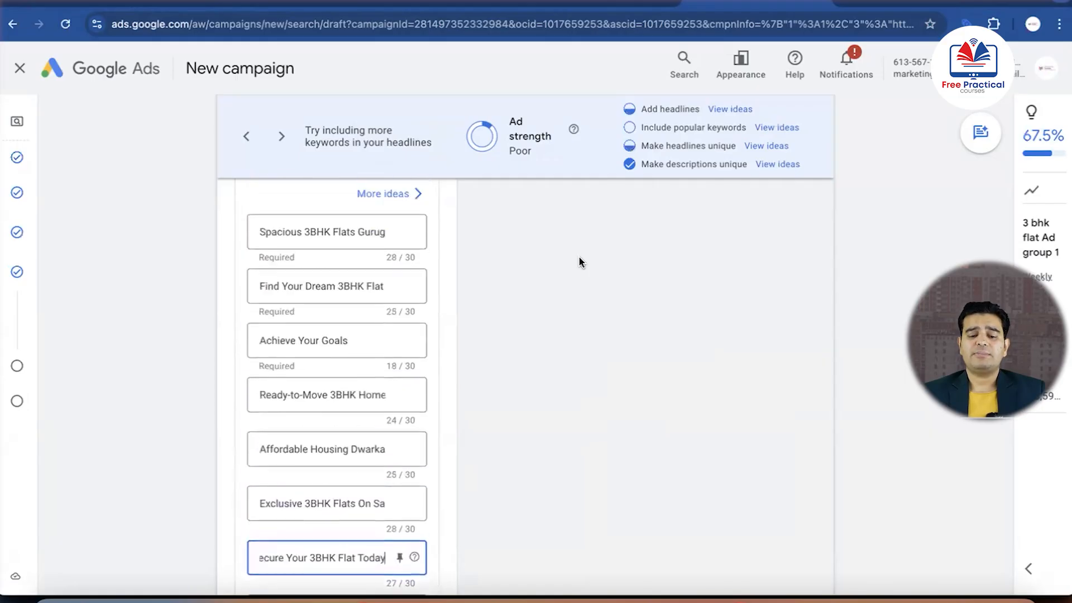
pyautogui.scroll(4, 578, 256)
pyautogui.scroll(-1, 578, 256)
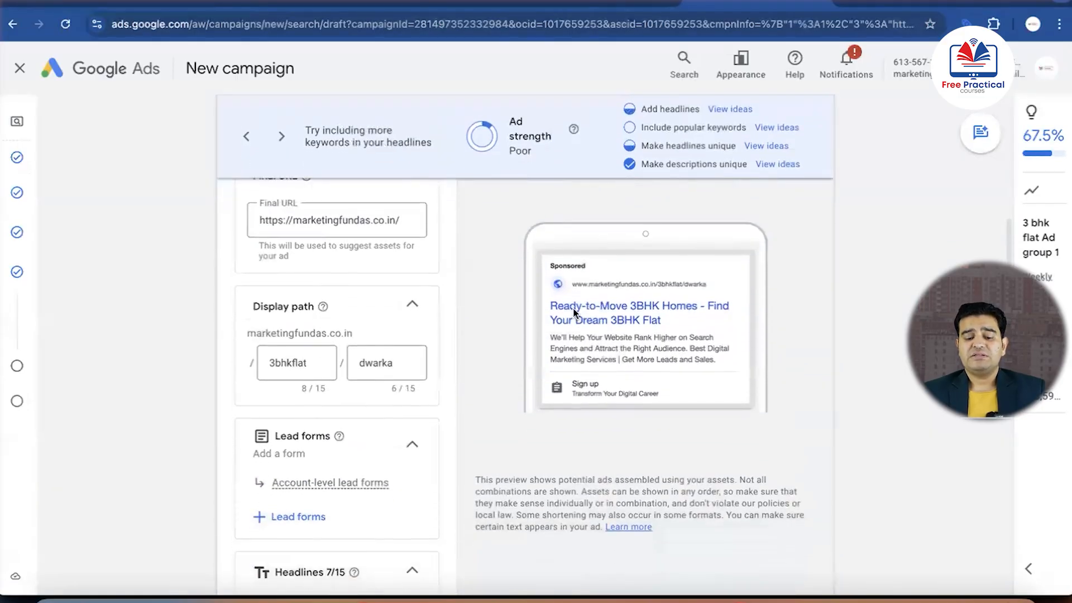
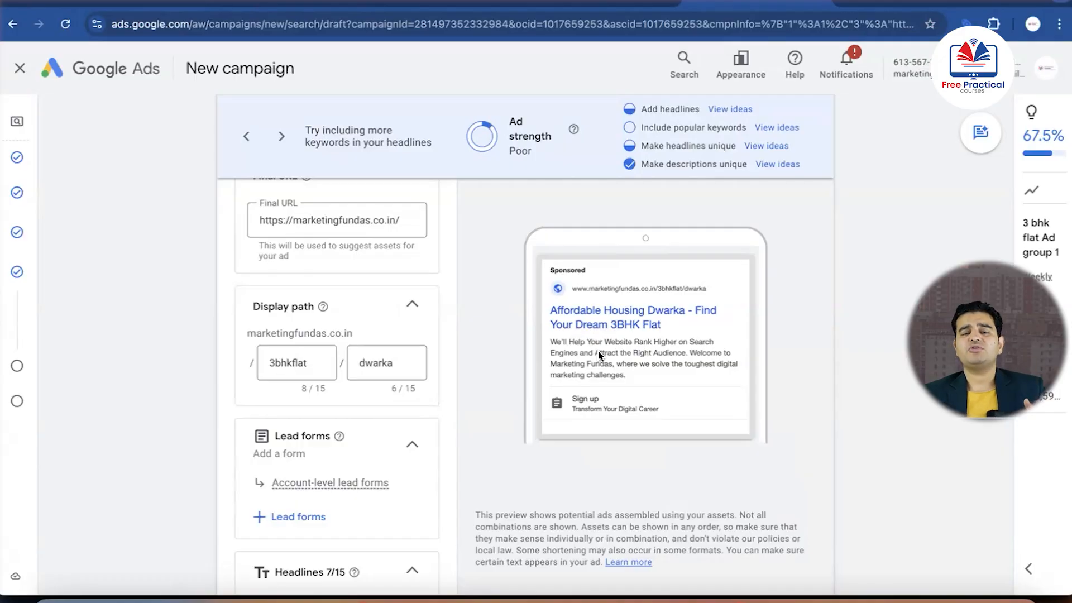
# Replace the first description in Google Ads with "Explore premium 3BHK flats for sale & rent in Gurugram. Secure your dream home now." from Google Docs
pyautogui.scroll(-7, 359, 423)
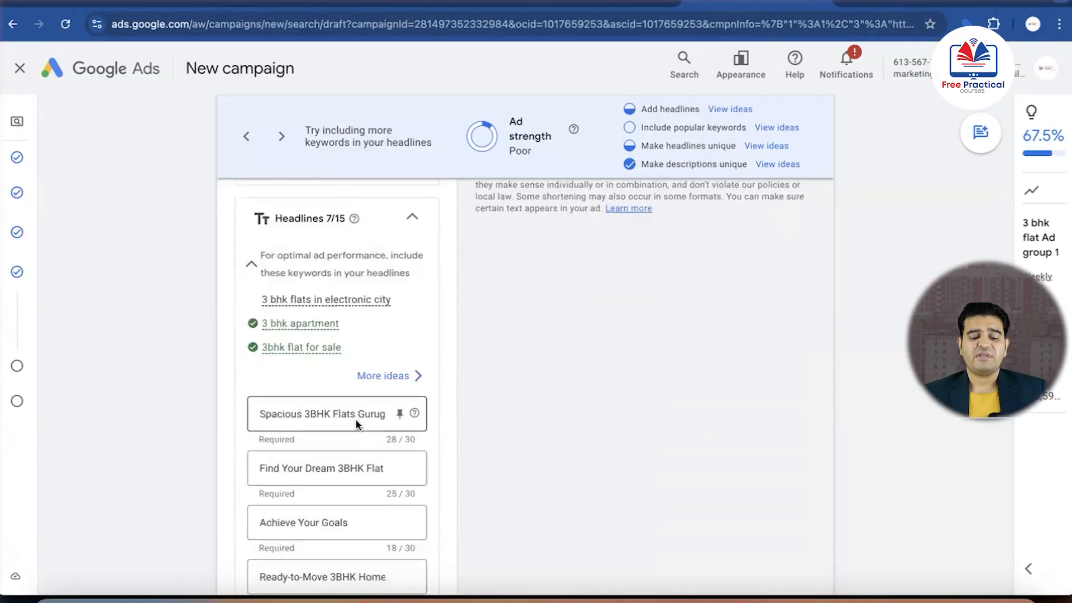
pyautogui.scroll(2, 357, 424)
pyautogui.scroll(-10, 357, 418)
pyautogui.scroll(-2, 356, 421)
pyautogui.tripleClick(370, 283)
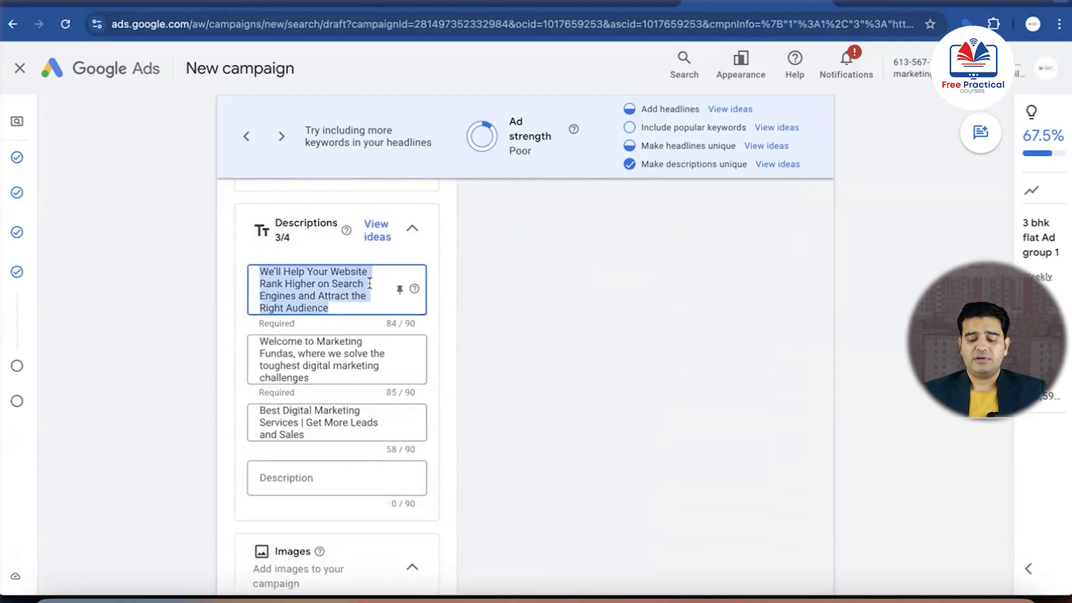
pyautogui.press('BackSpace')
pyautogui.hotkey('ctrl', 'Up')
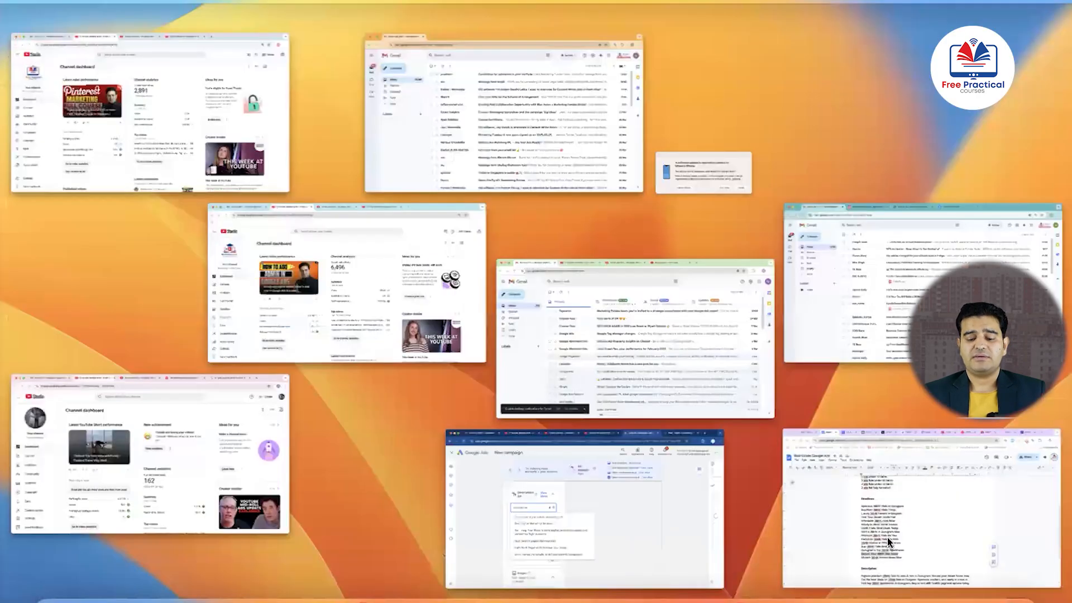
pyautogui.click(886, 536)
pyautogui.scroll(-5, 531, 505)
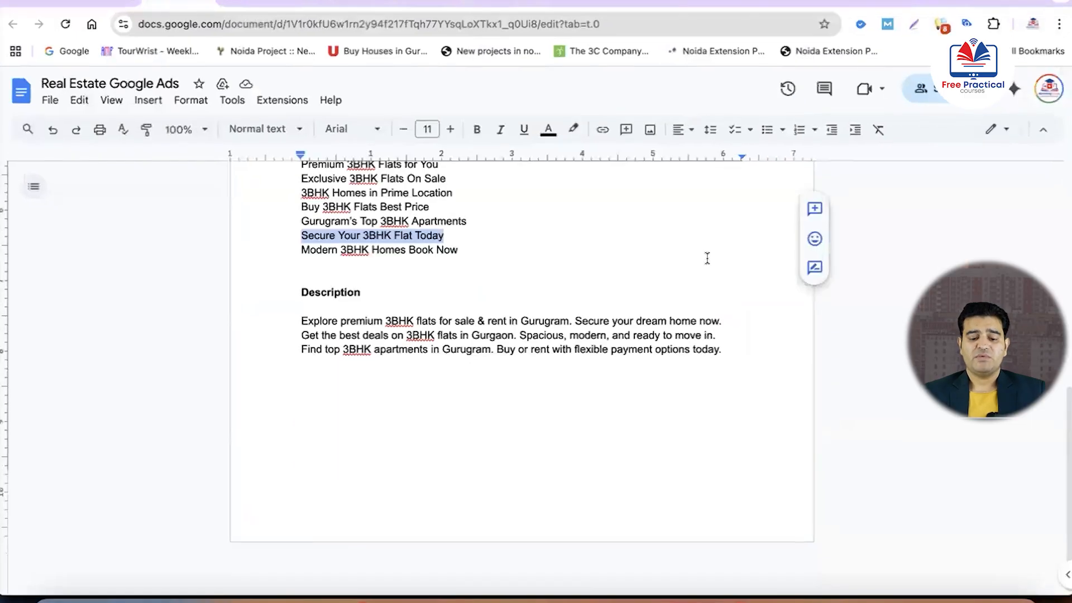
pyautogui.moveTo(722, 322); pyautogui.dragTo(299, 315)
pyautogui.press('super+c')
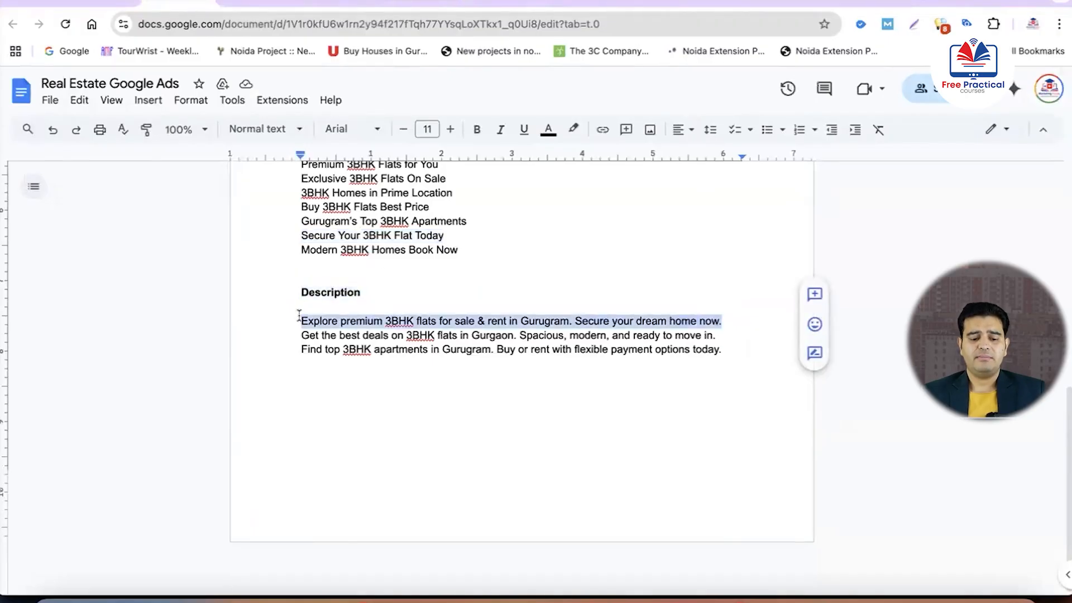
pyautogui.hotkey('ctrl', 'Up')
pyautogui.click(904, 525)
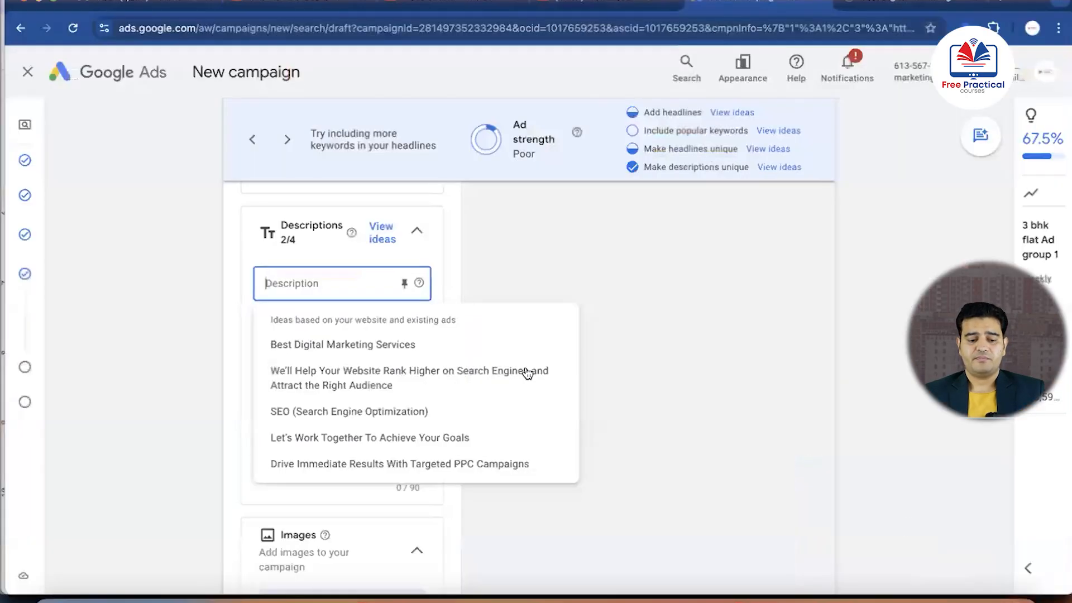
pyautogui.press('super+v')
# Replace the second description with "Get the best deals on 3BHK flats in Gurgaon. Spacious, modern, and ready to move in" from Google Docs
pyautogui.click(397, 357)
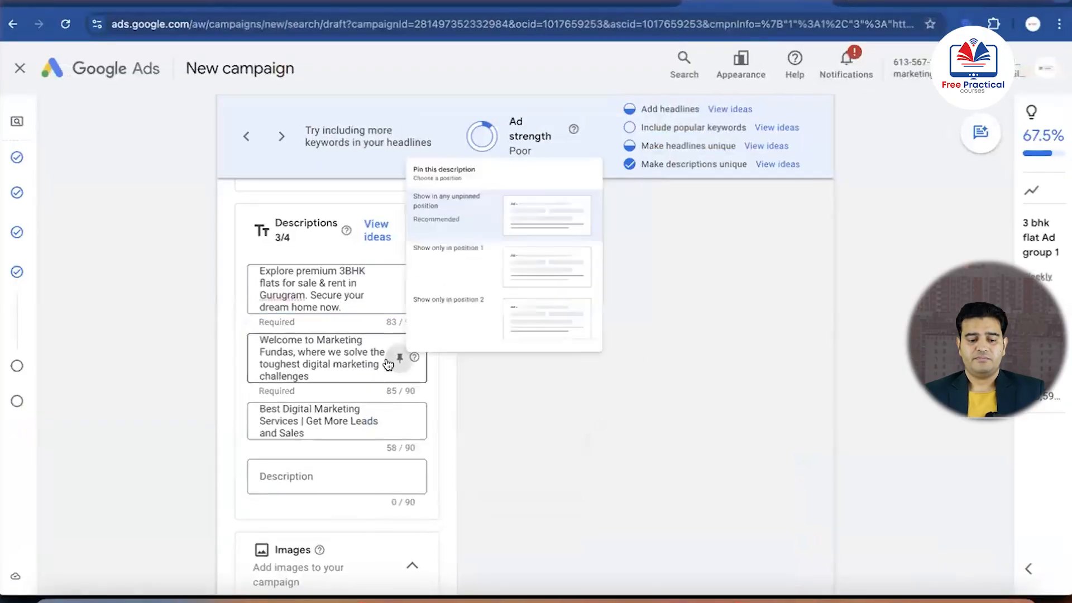
pyautogui.click(366, 357)
pyautogui.tripleClick(366, 357)
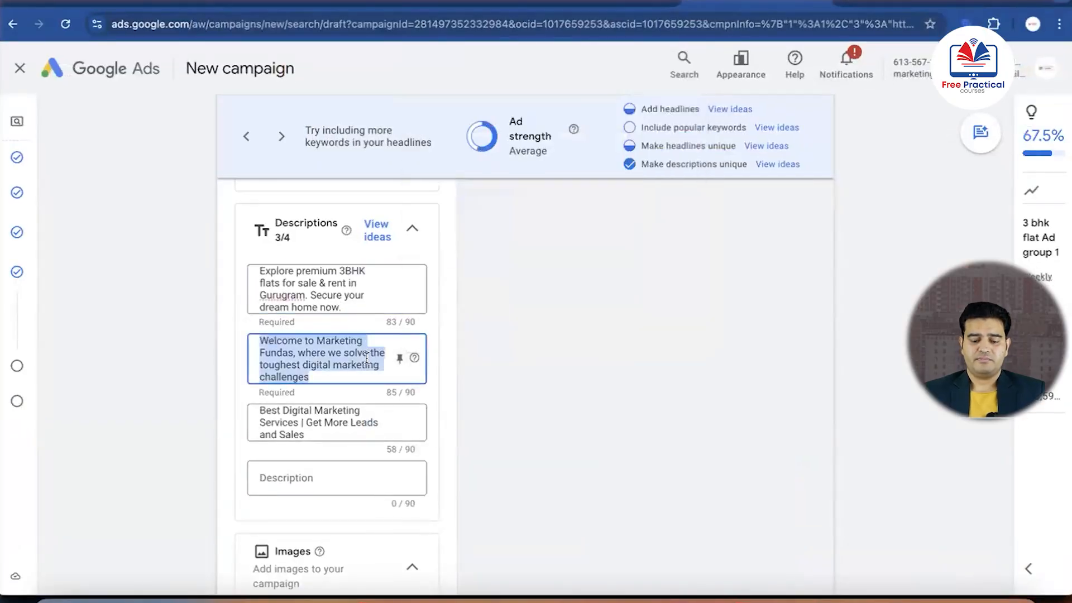
pyautogui.press('BackSpace')
pyautogui.hotkey('ctrl', 'Down')
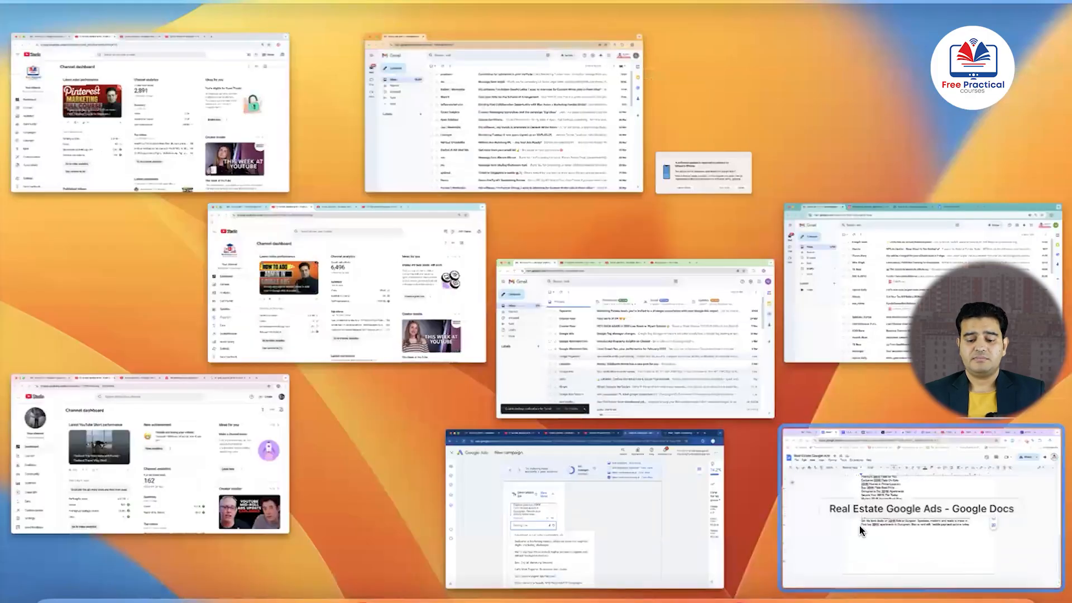
pyautogui.click(859, 525)
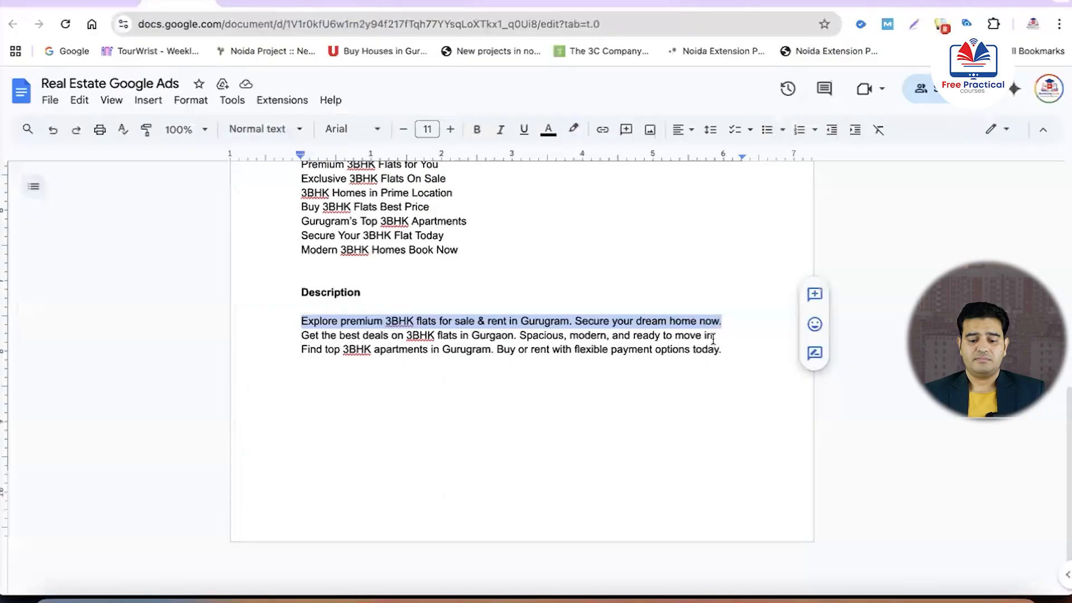
pyautogui.moveTo(717, 335); pyautogui.dragTo(301, 335)
pyautogui.press('super+c')
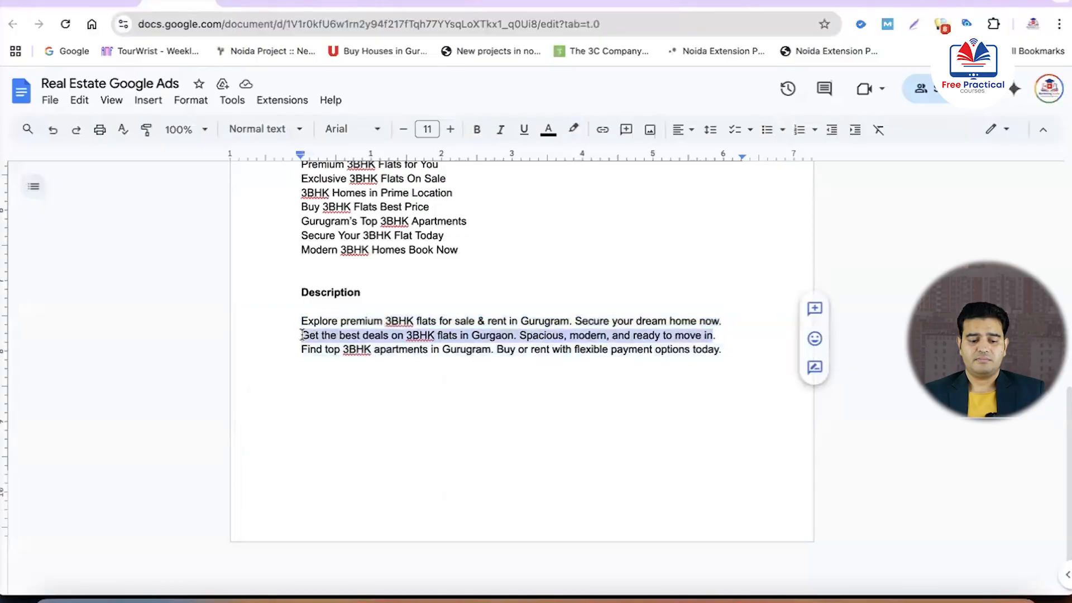
pyautogui.hotkey('ctrl', 'Up')
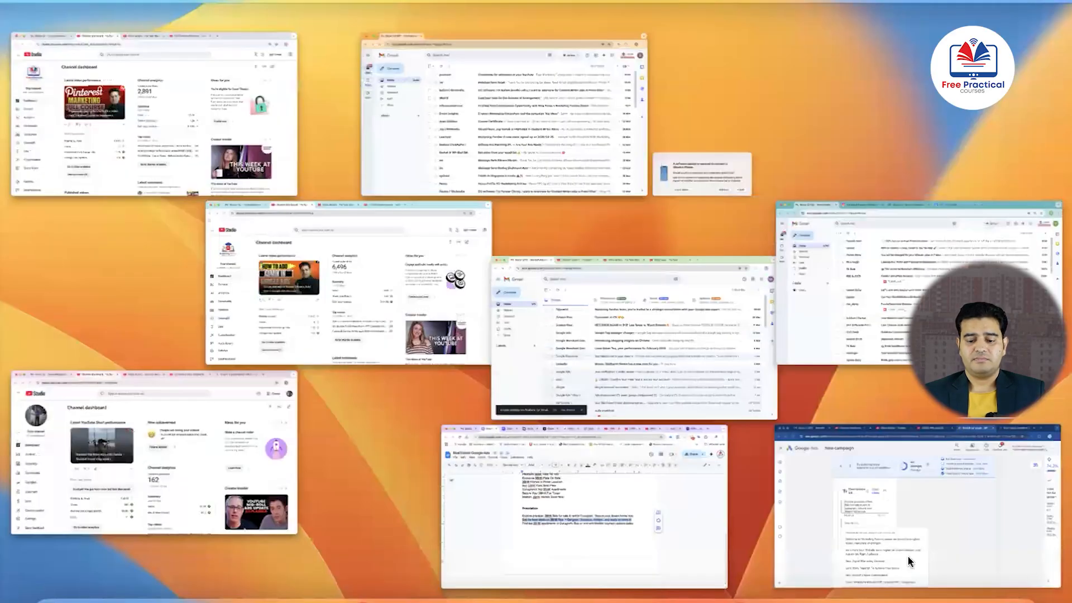
pyautogui.click(879, 566)
pyautogui.press('super+v')
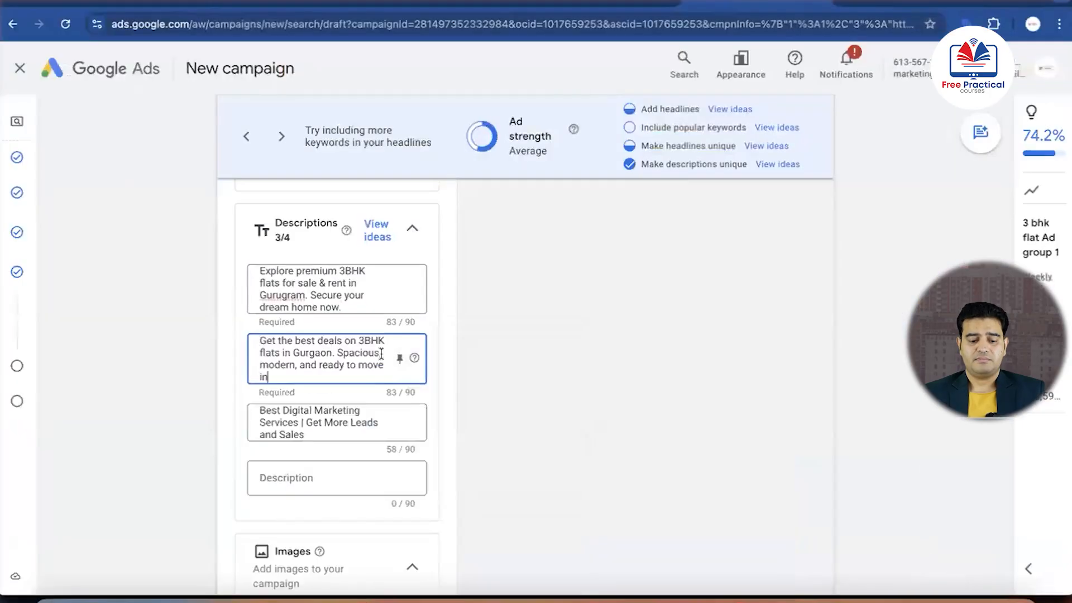
# Replace the third description with "Find top 3BHK apartments in Gurugram. Buy or rent with flexible payment options today." from Google Docs
pyautogui.tripleClick(349, 418)
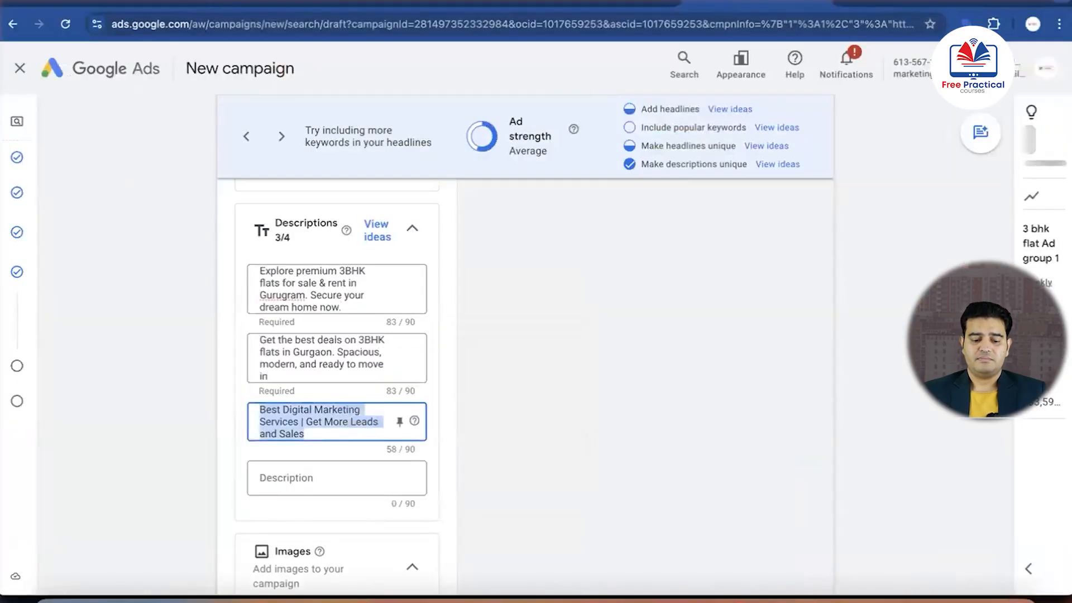
pyautogui.press('BackSpace')
pyautogui.hotkey('ctrl', 'Up')
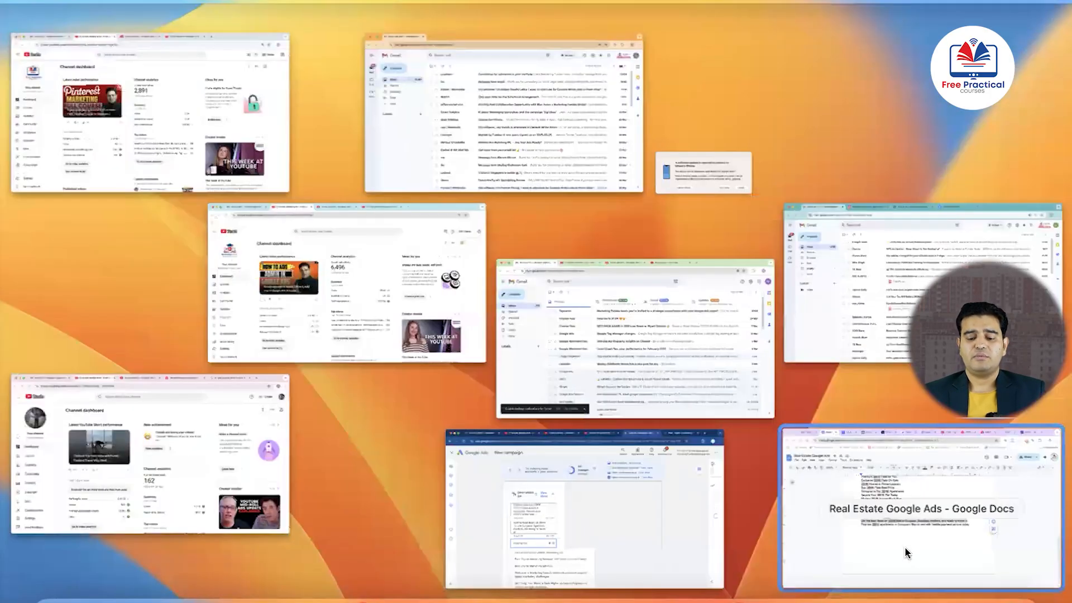
pyautogui.click(905, 547)
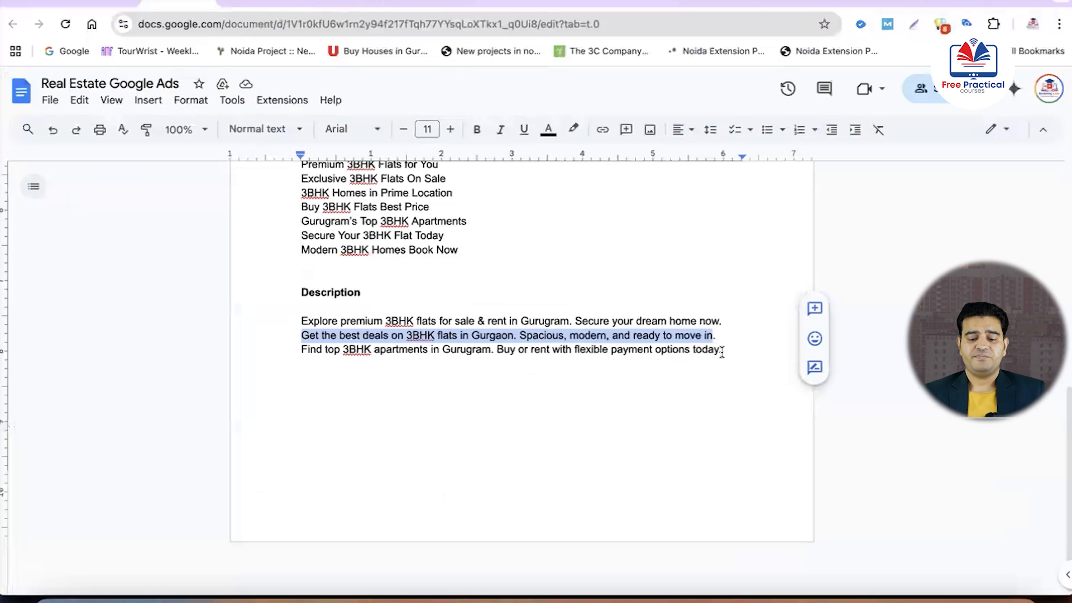
pyautogui.moveTo(721, 351); pyautogui.dragTo(299, 352)
pyautogui.press('super+c')
pyautogui.hotkey('ctrl', 'Up')
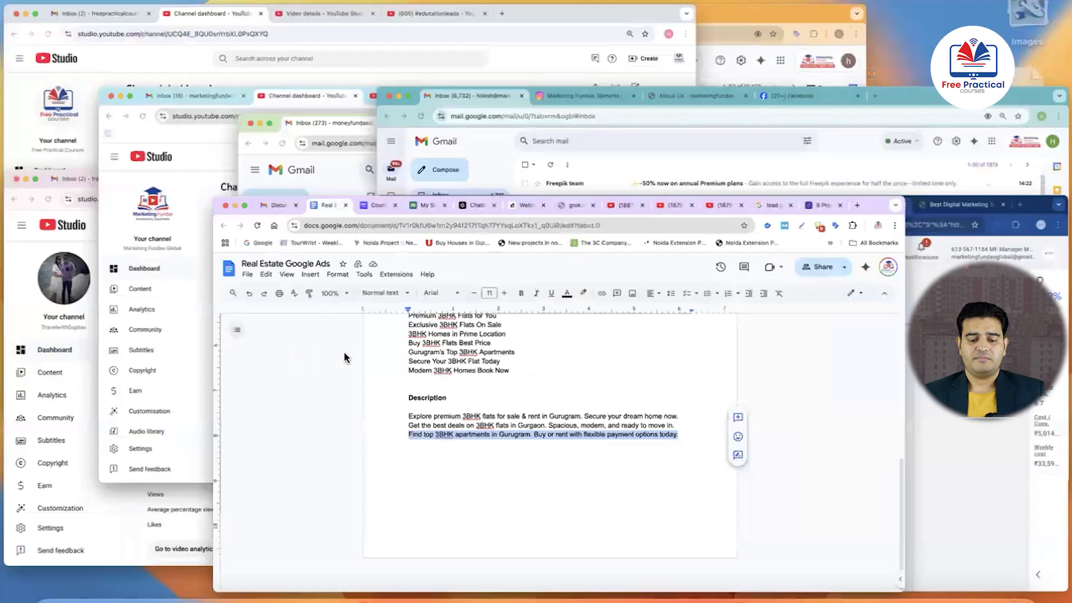
pyautogui.click(861, 521)
pyautogui.press('super+v')
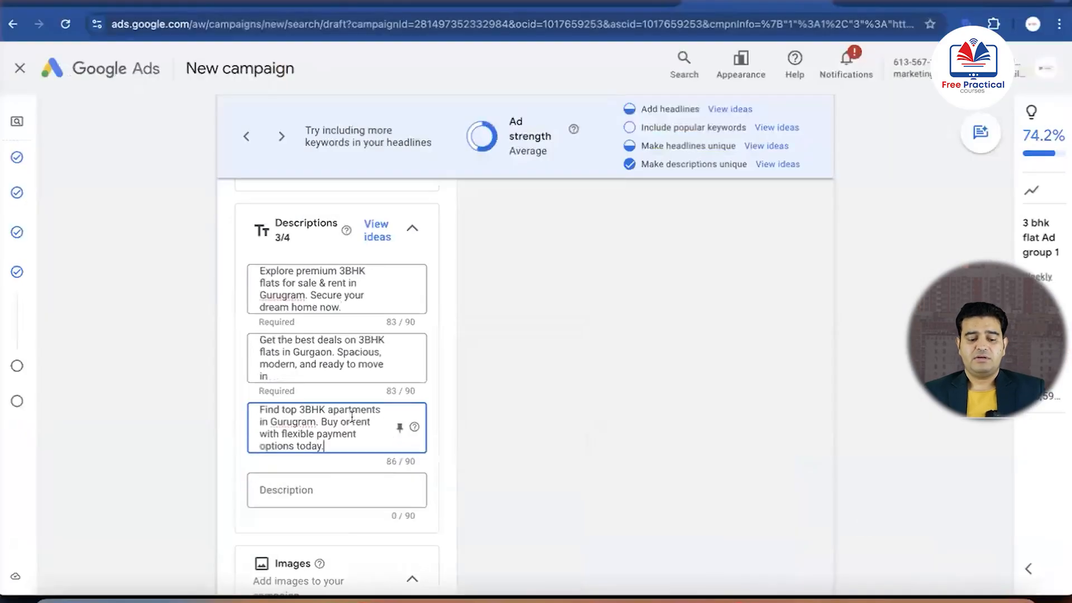
# Start creating the first sitelink for the ad and set its sitelink text to "3BHK Flats Gurugram"
pyautogui.scroll(-2, 327, 385)
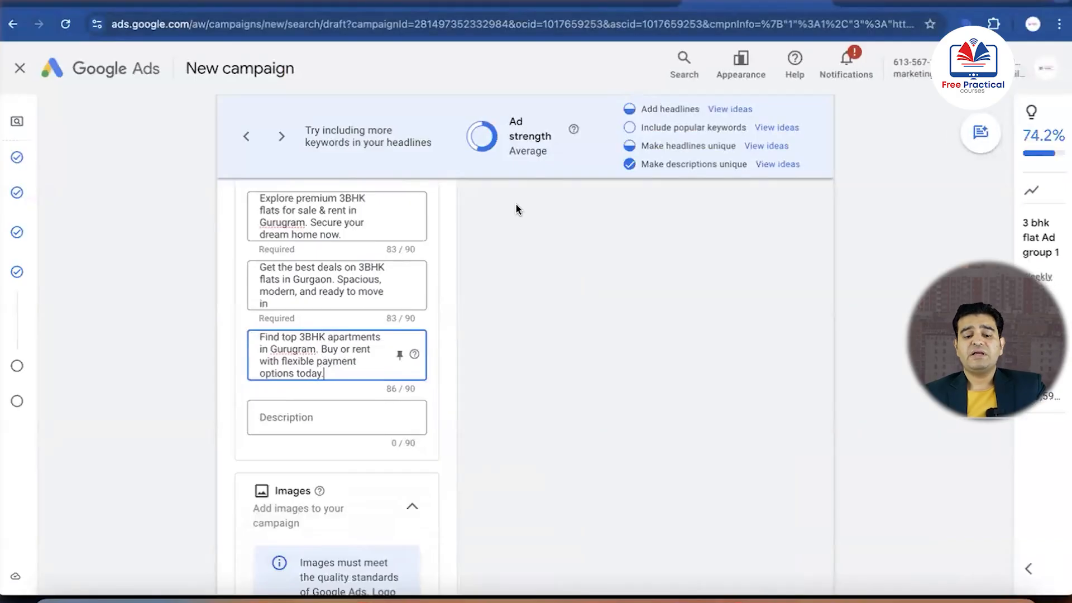
pyautogui.scroll(1, 514, 203)
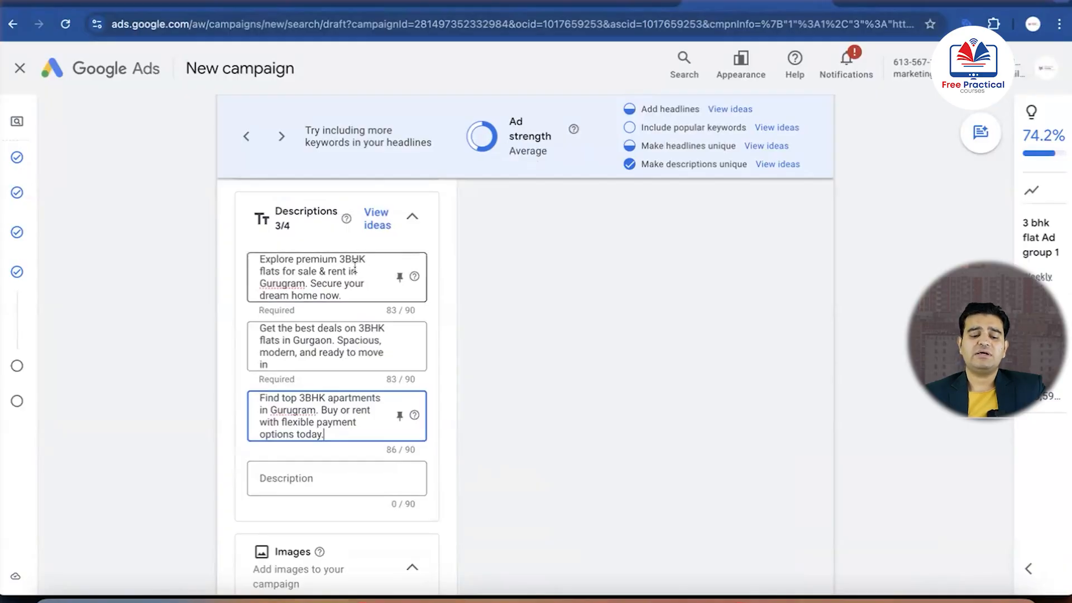
pyautogui.scroll(-4, 354, 270)
pyautogui.scroll(-5, 354, 266)
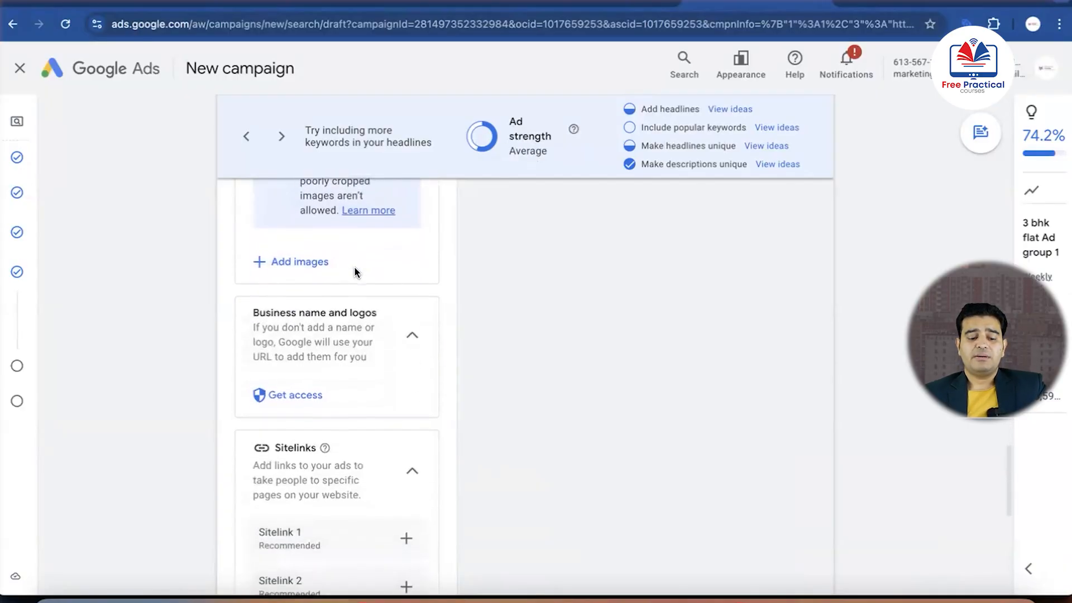
pyautogui.scroll(-4, 354, 268)
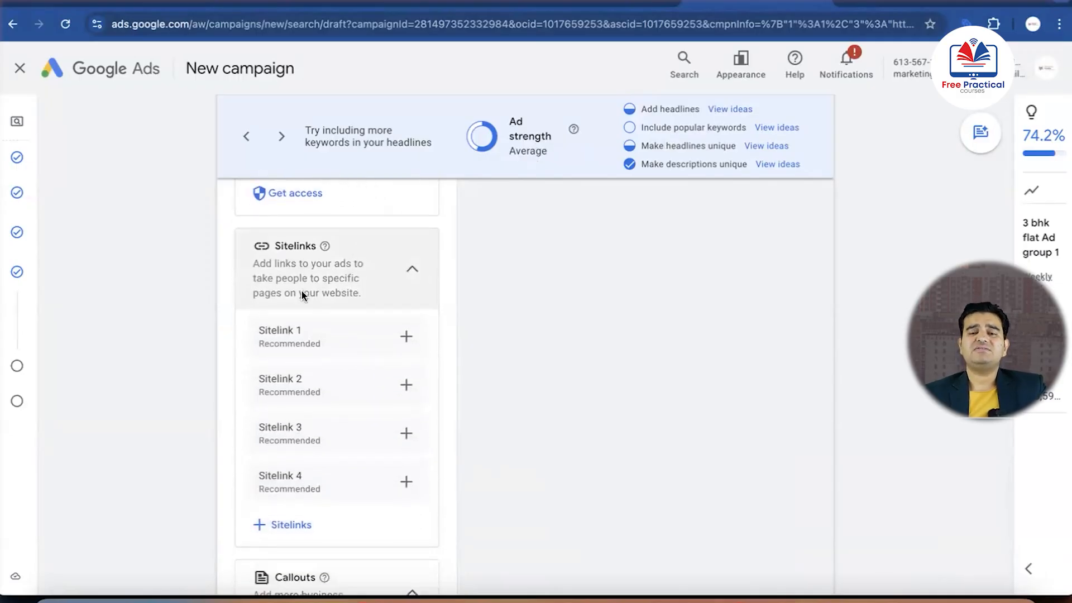
pyautogui.click(406, 338)
pyautogui.click(357, 200)
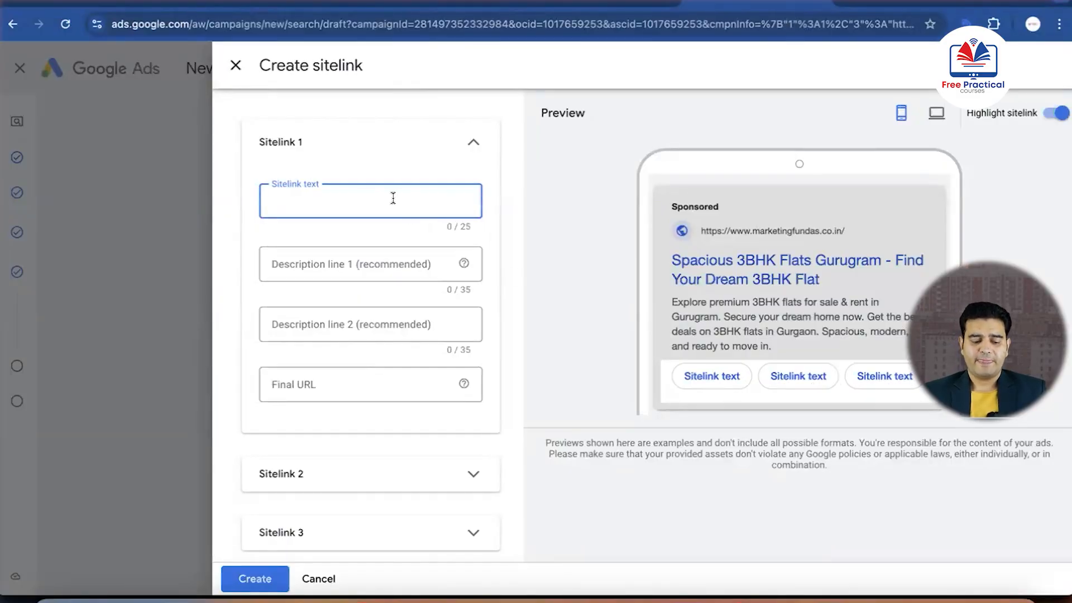
pyautogui.write('3BHK')
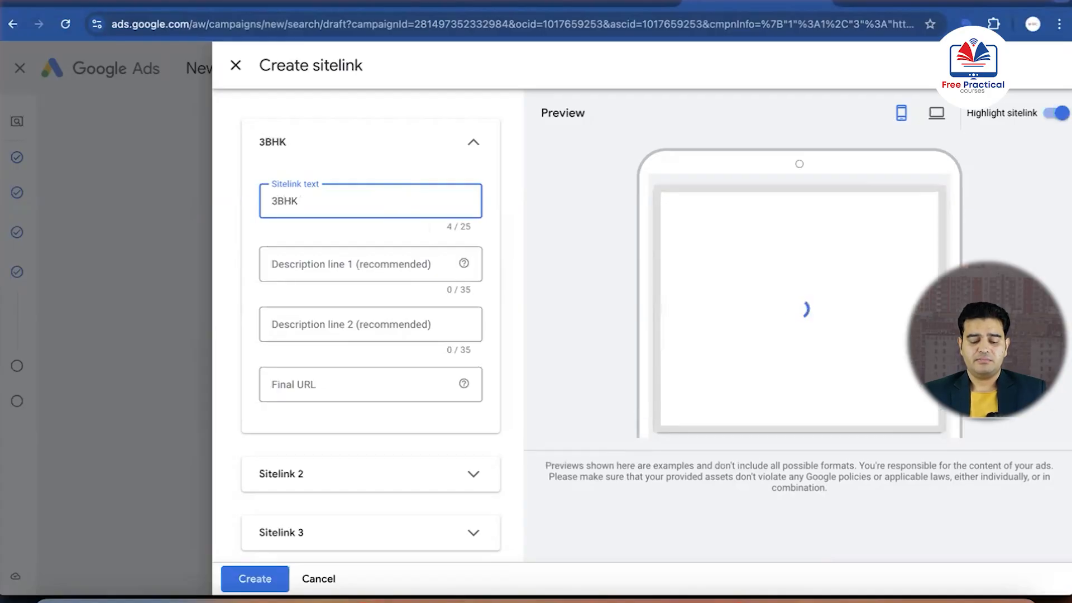
pyautogui.write(' Flats')
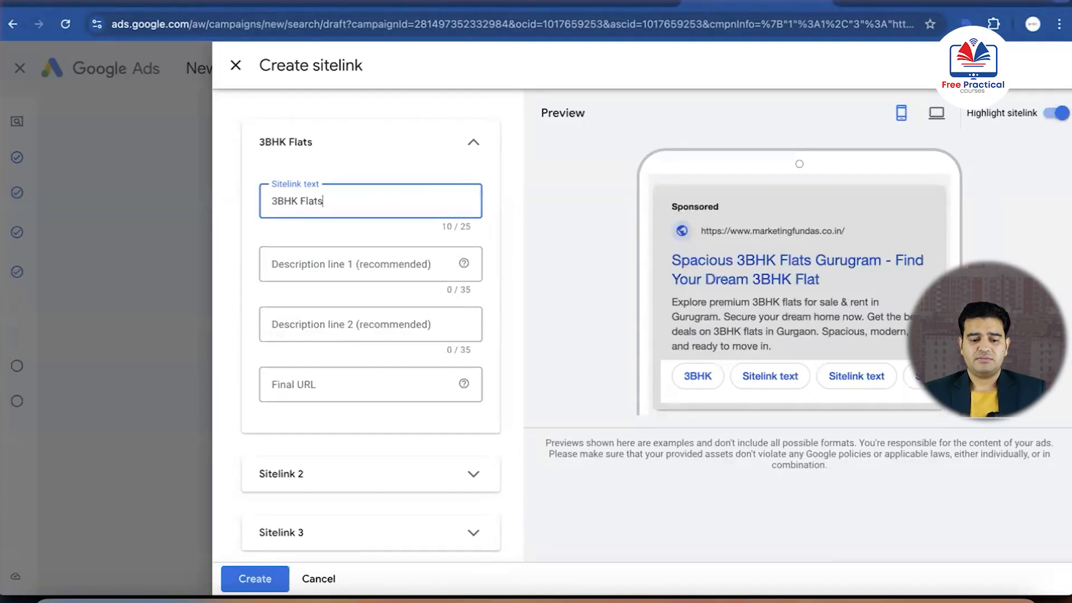
pyautogui.write(' Gu')
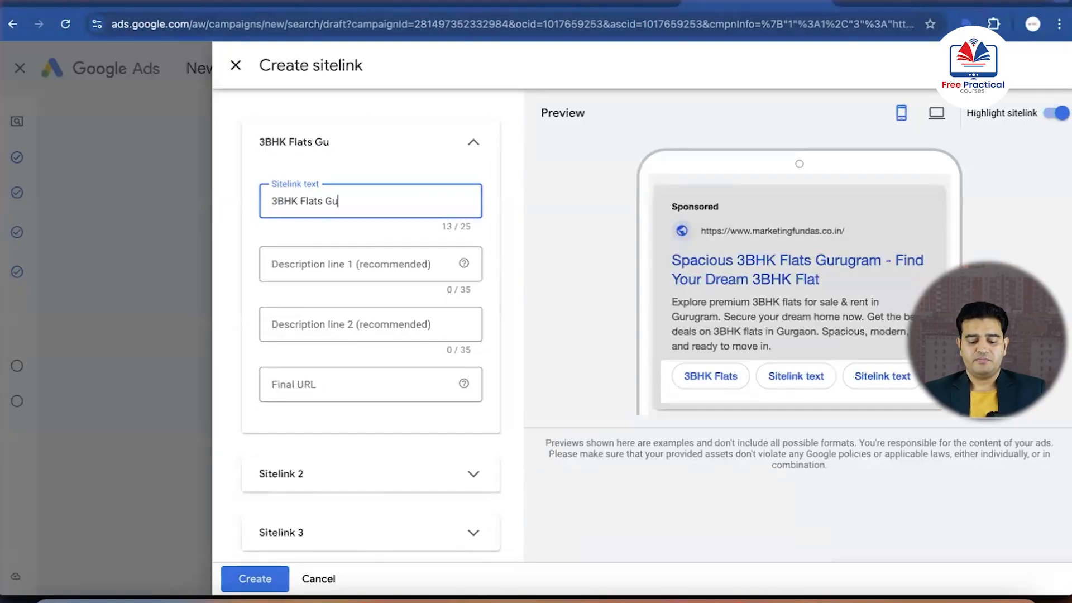
pyautogui.write('rugram')
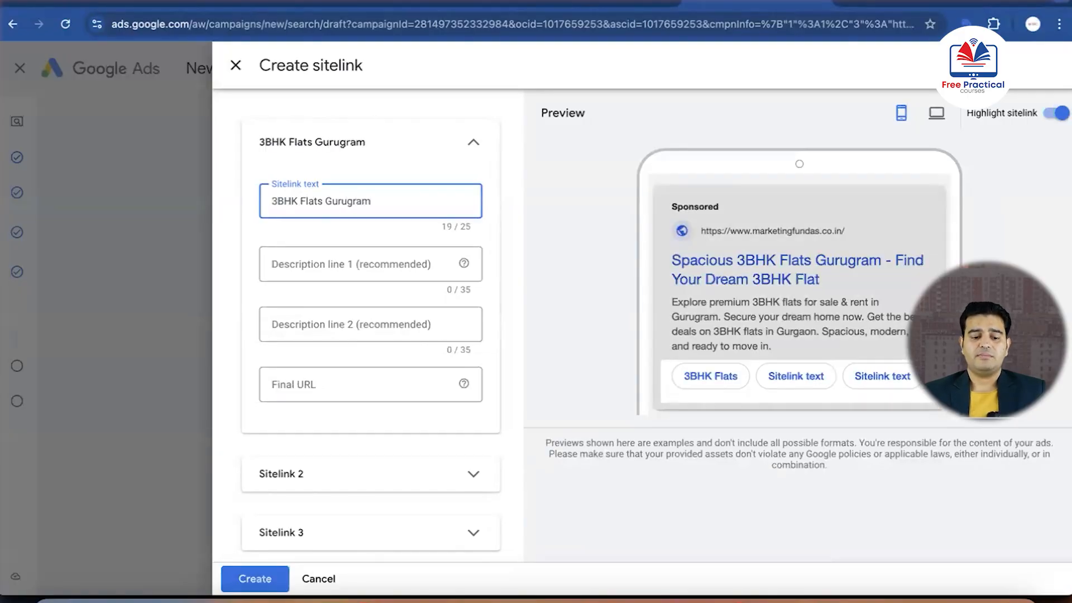
# Set the first sitelink's description line 1 to "Best Luxury Flats" and description line 2 to "Get Discount Offer"
pyautogui.click(350, 260)
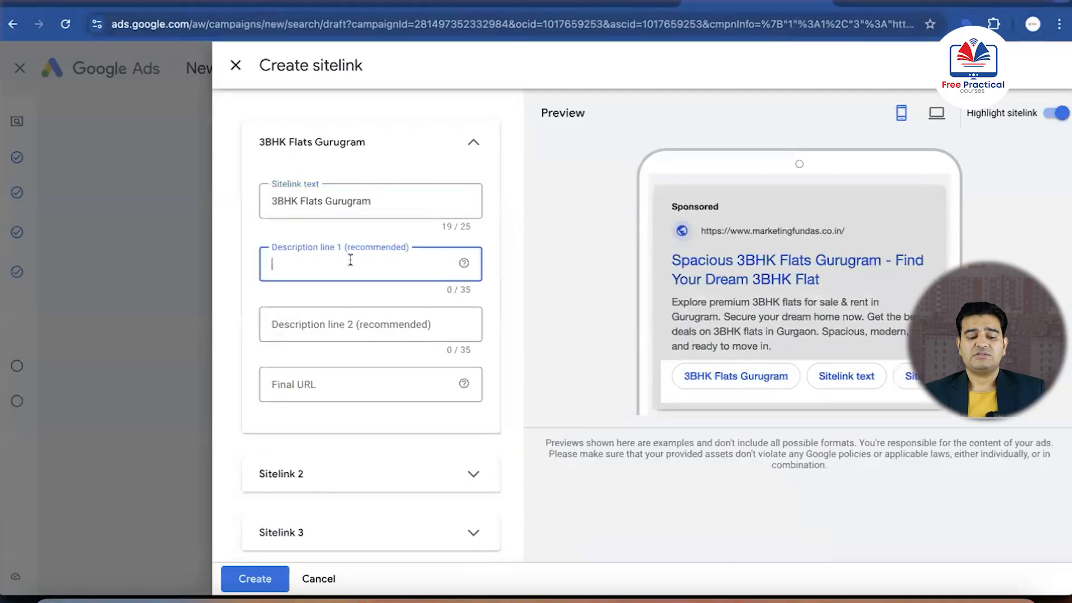
pyautogui.write('Best')
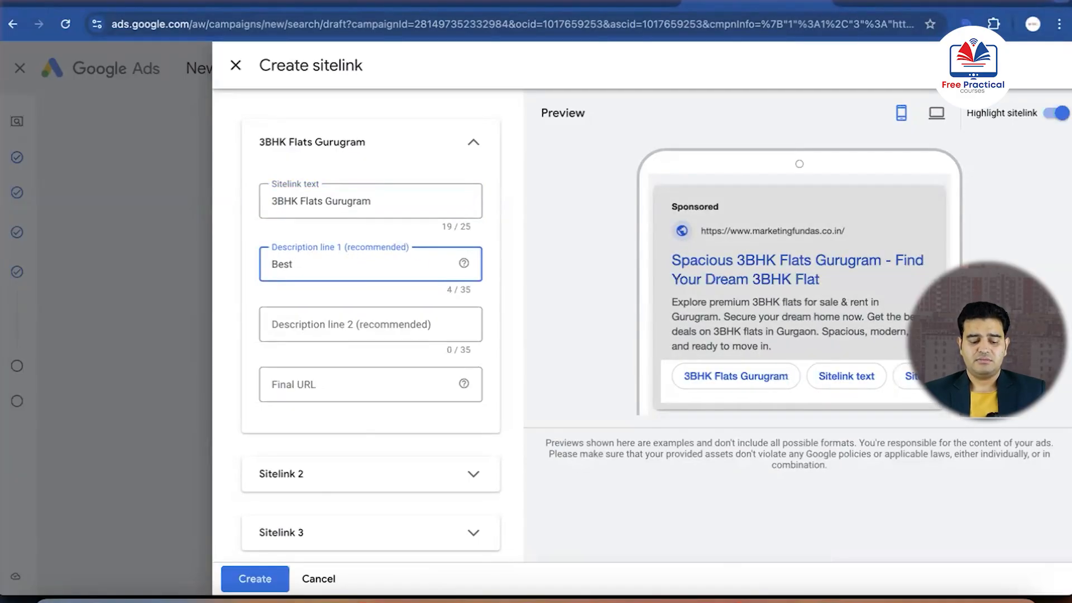
pyautogui.write(' Luxury')
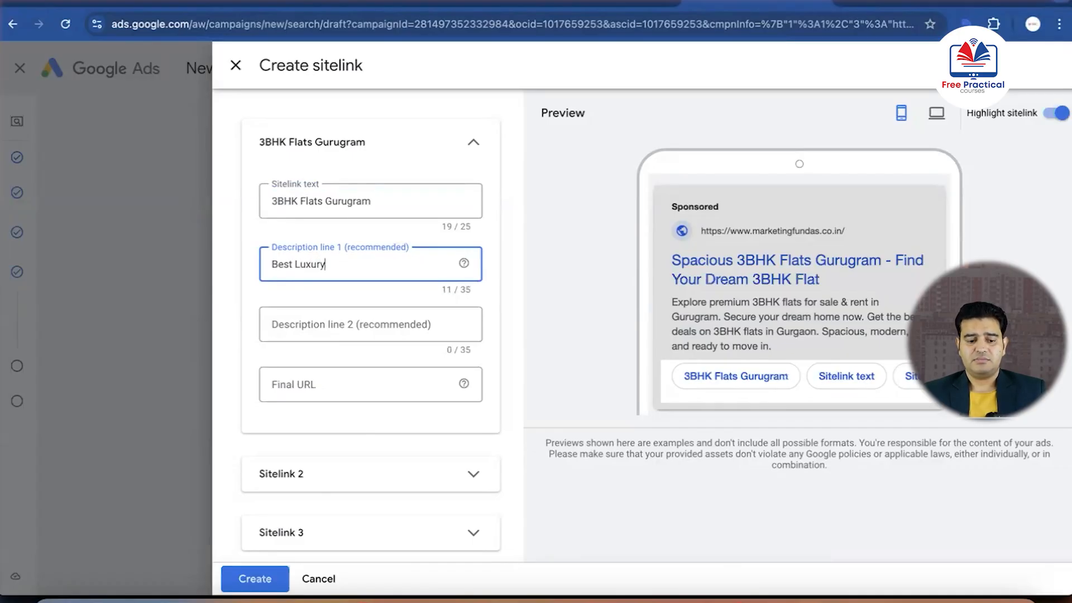
pyautogui.write(' Flats')
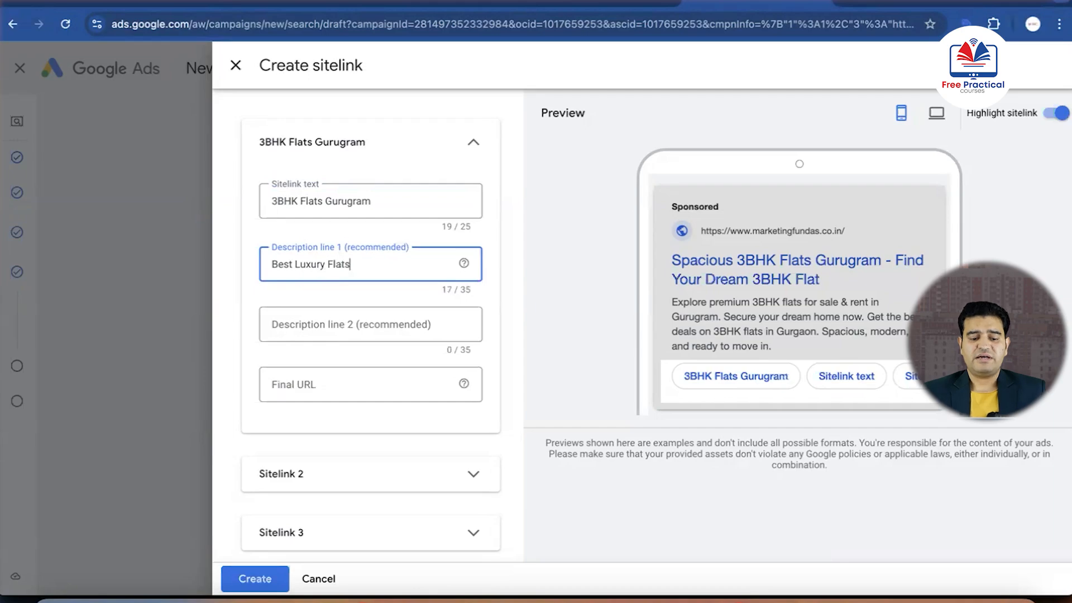
pyautogui.click(321, 324)
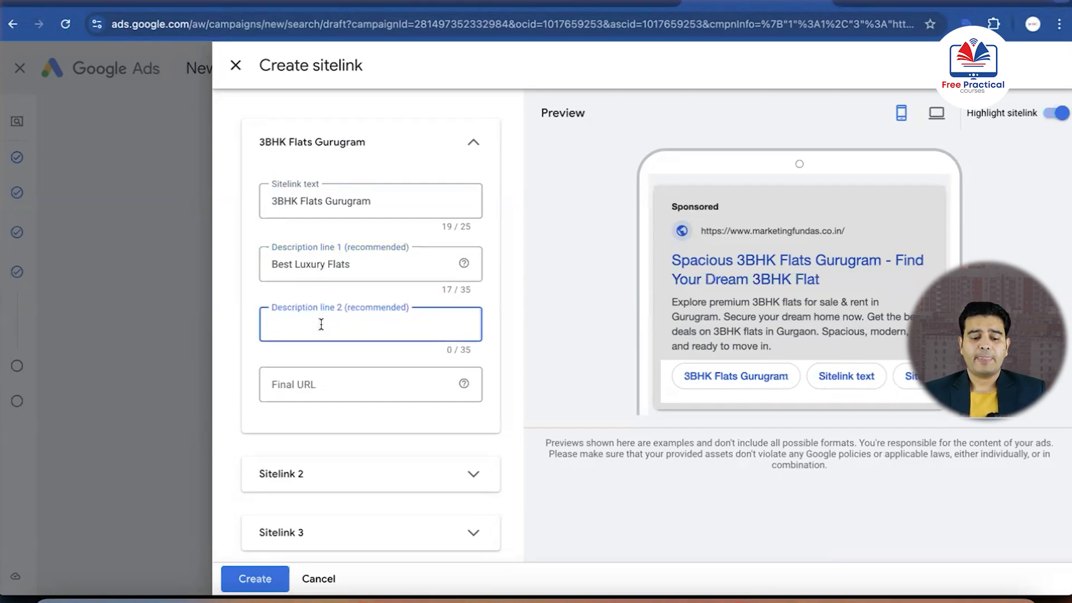
pyautogui.write('Ge')
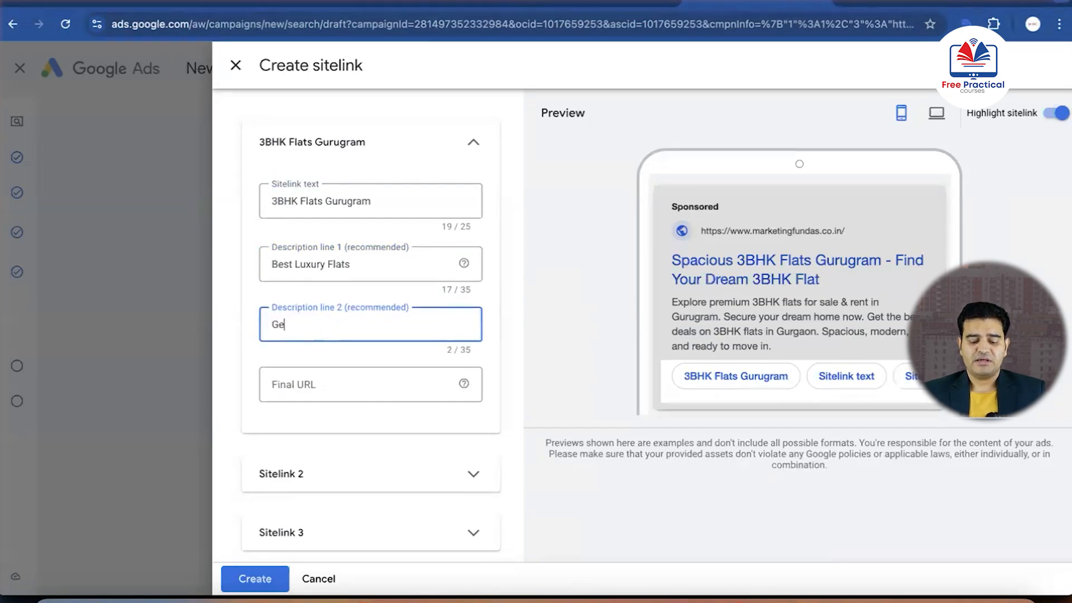
pyautogui.write('t Disco')
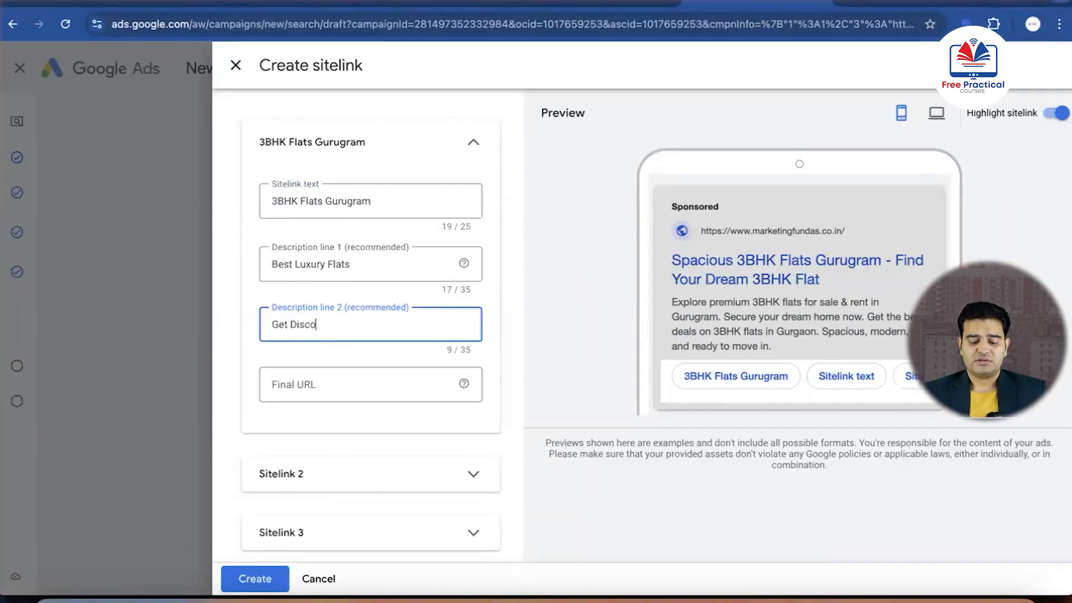
pyautogui.write('unt Offer')
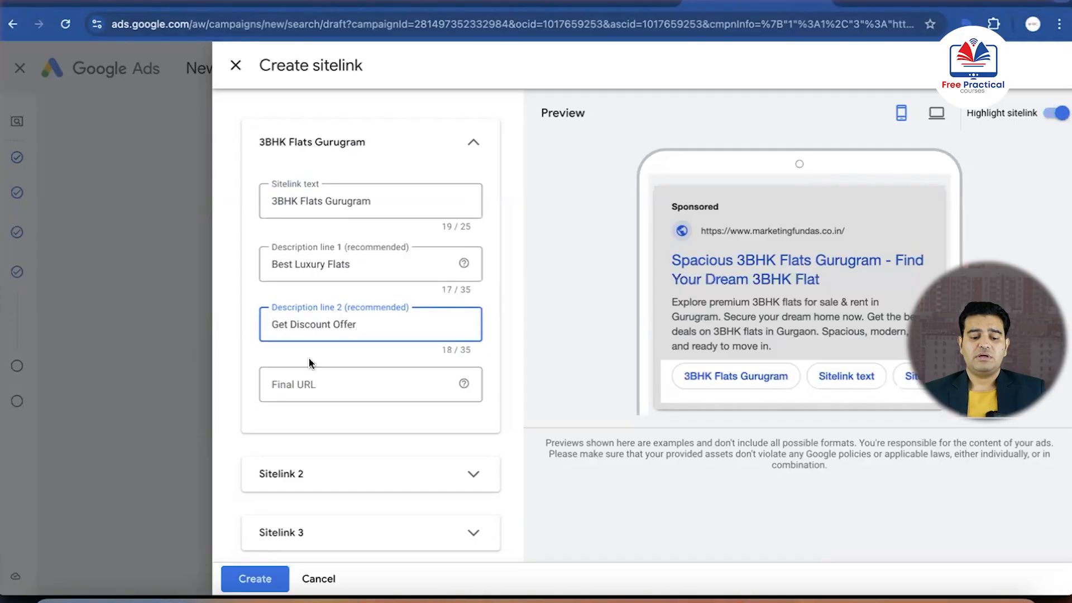
pyautogui.click(312, 386)
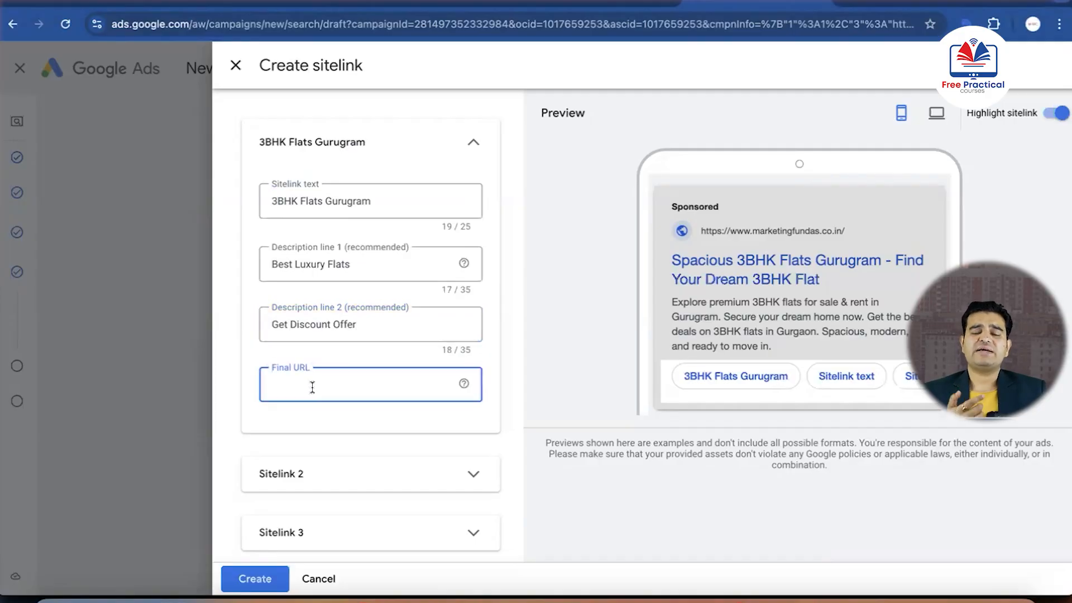
pyautogui.click(894, 2)
pyautogui.click(803, 81)
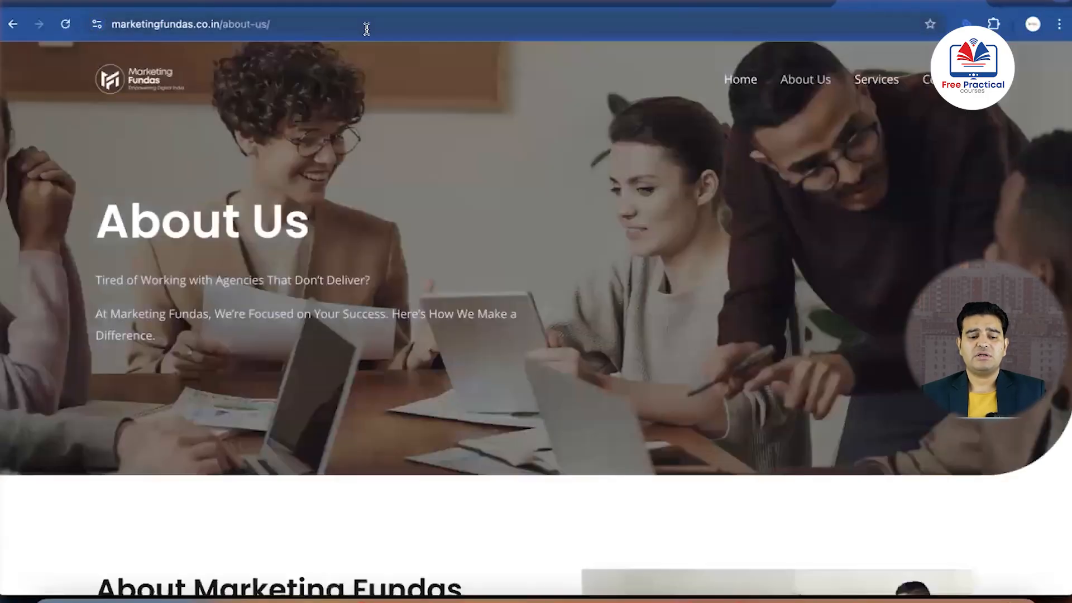
pyautogui.click(366, 28)
pyautogui.hotkey('ctrl', 'c')
pyautogui.click(725, 1)
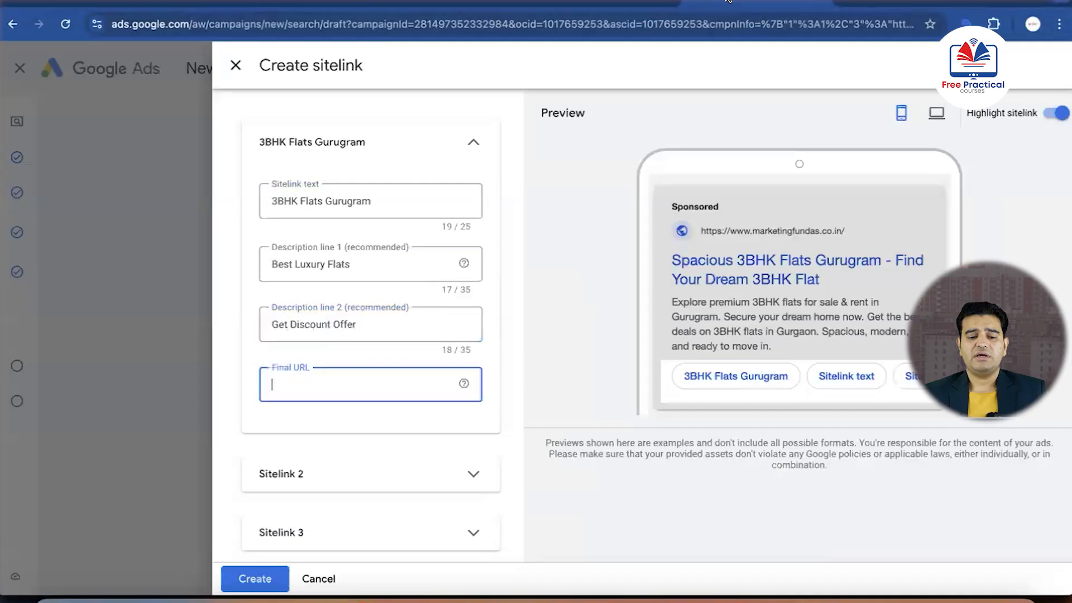
pyautogui.hotkey('ctrl', 'v')
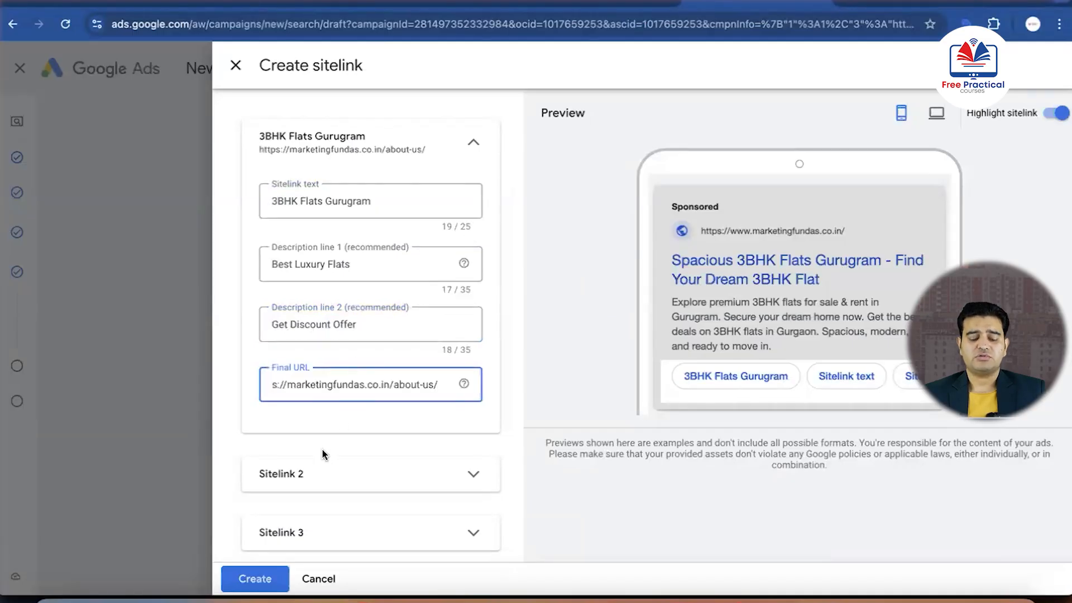
# Expand the second sitelink and set its sitelink text to "2BHK Flats Dwarka"
pyautogui.scroll(-2, 322, 450)
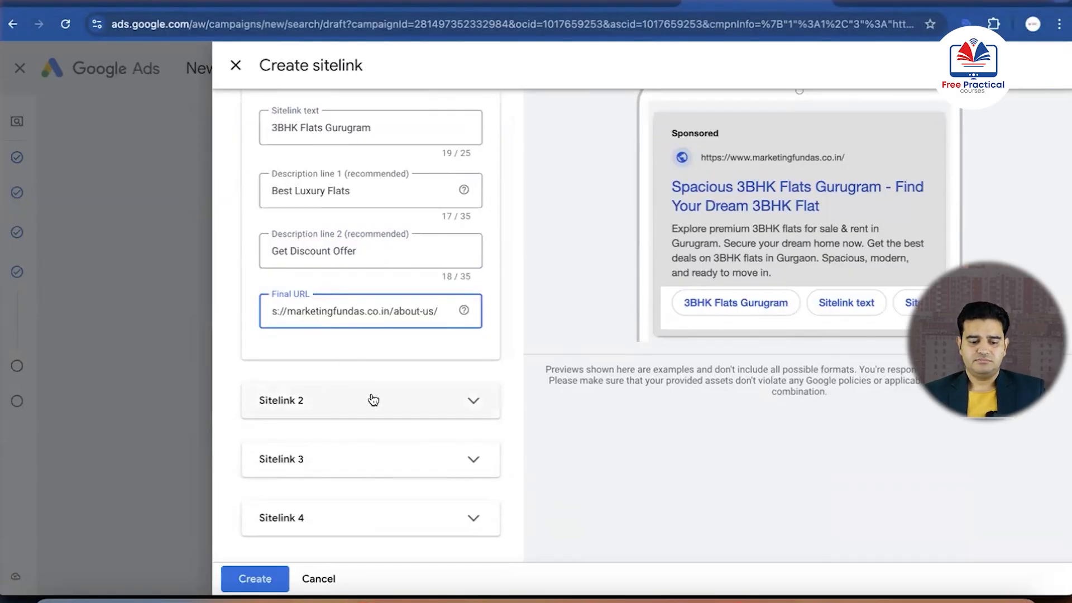
pyautogui.click(458, 400)
pyautogui.scroll(-3, 352, 447)
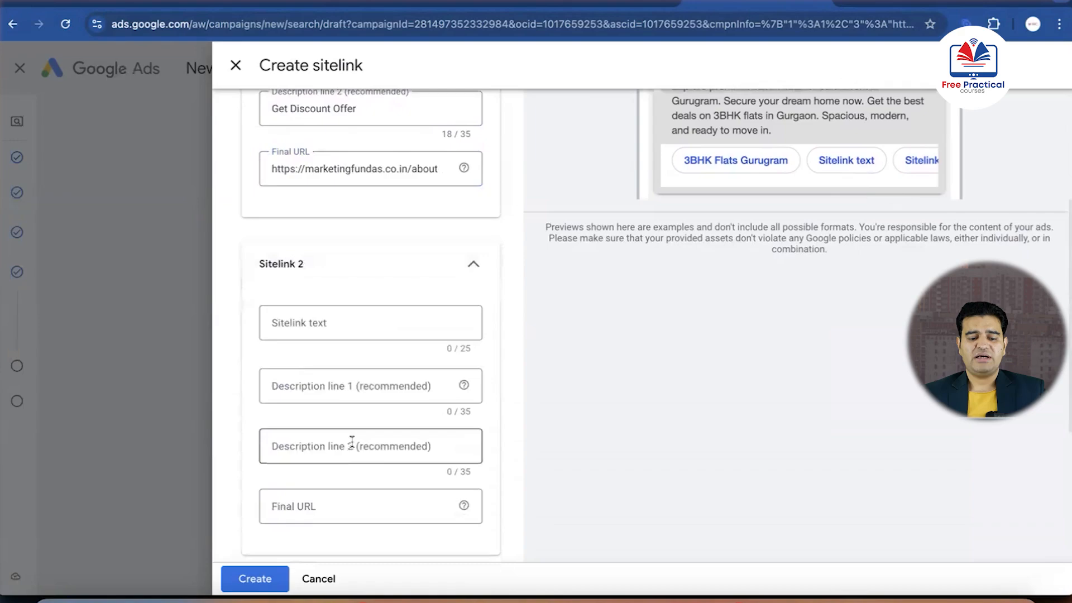
pyautogui.click(371, 317)
pyautogui.write('2BHK Flat')
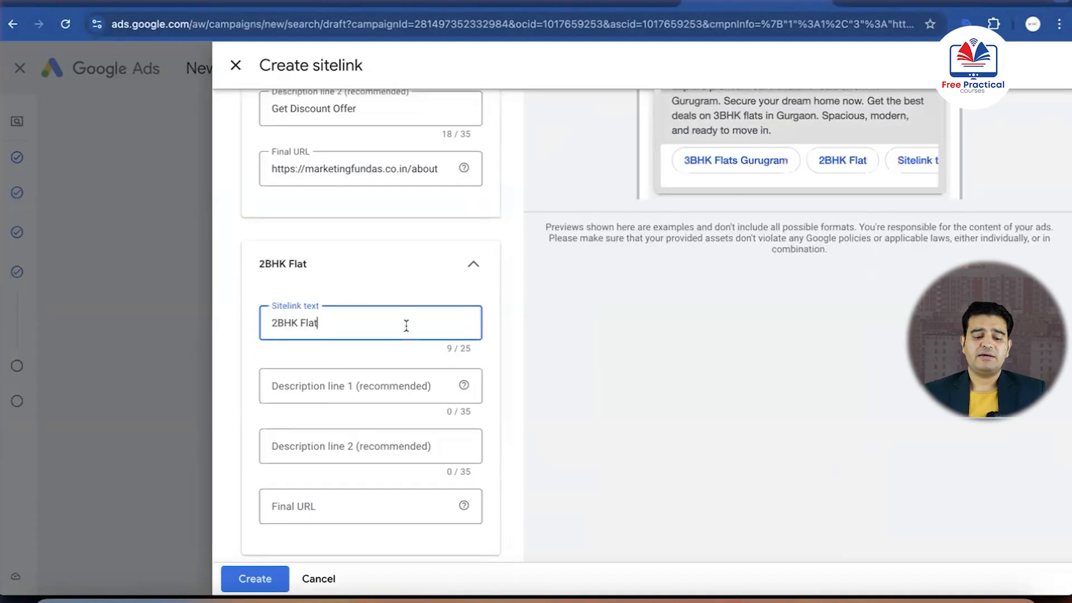
pyautogui.write('s Dwarka')
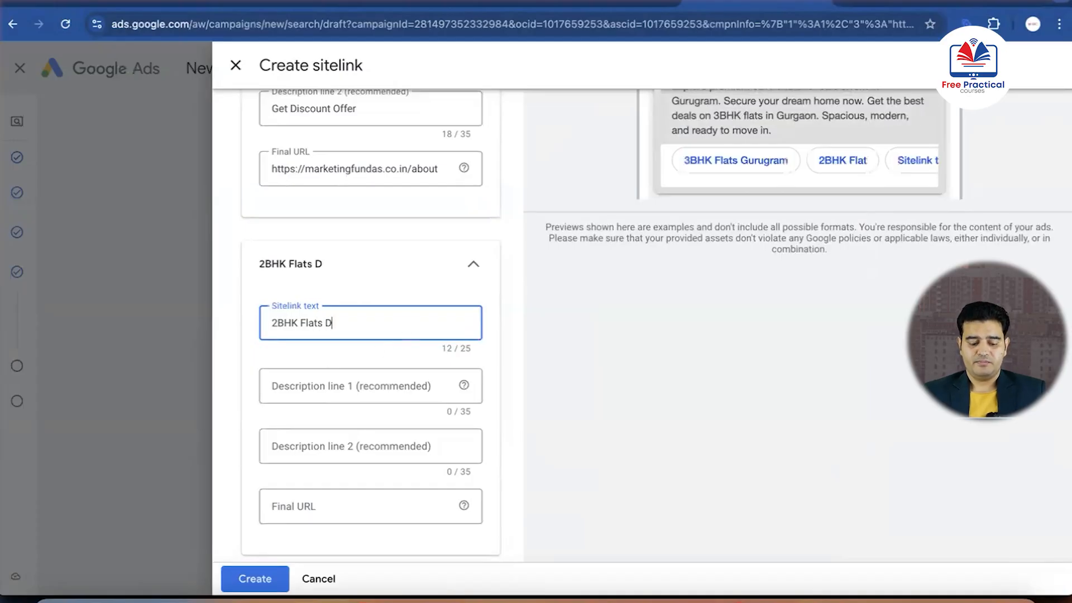
# Set the second sitelink's description line 1 to "Affordable Flats" and description line 2 to "Limited Units"
pyautogui.click(322, 386)
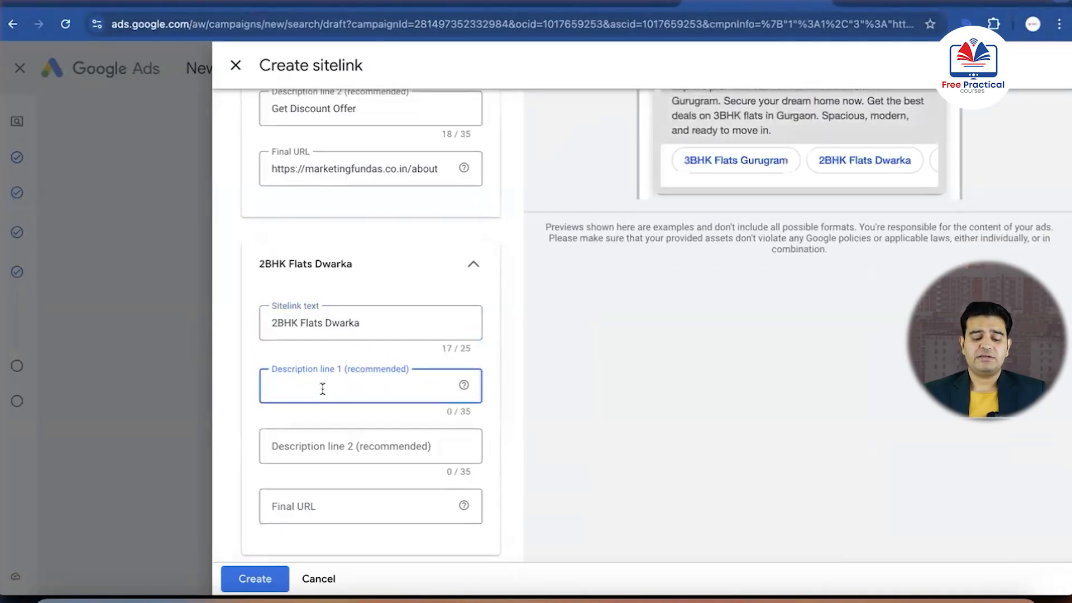
pyautogui.write('Affordable')
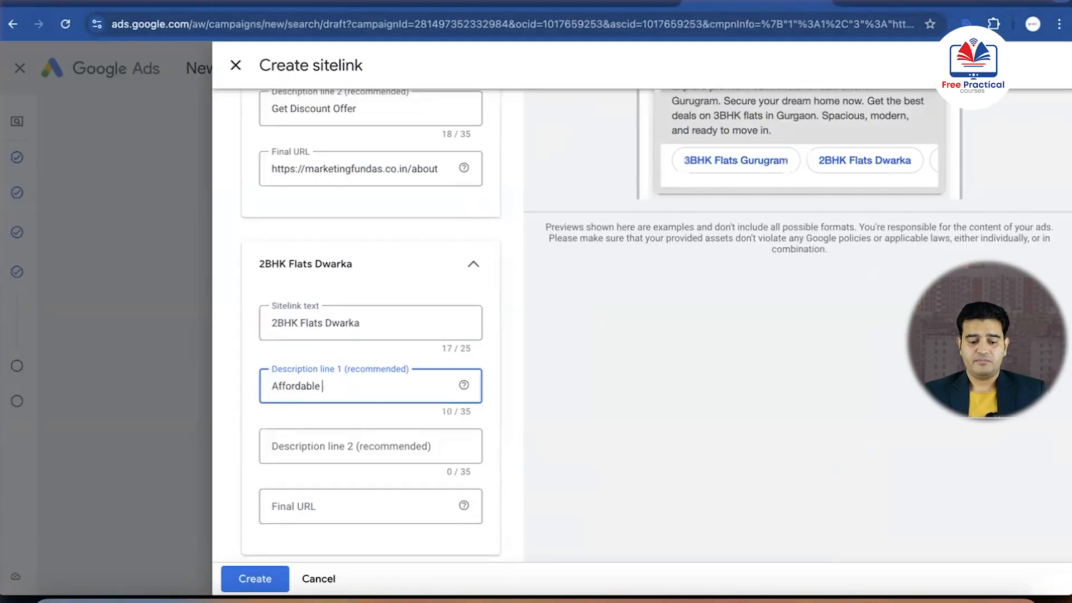
pyautogui.write(' Flats')
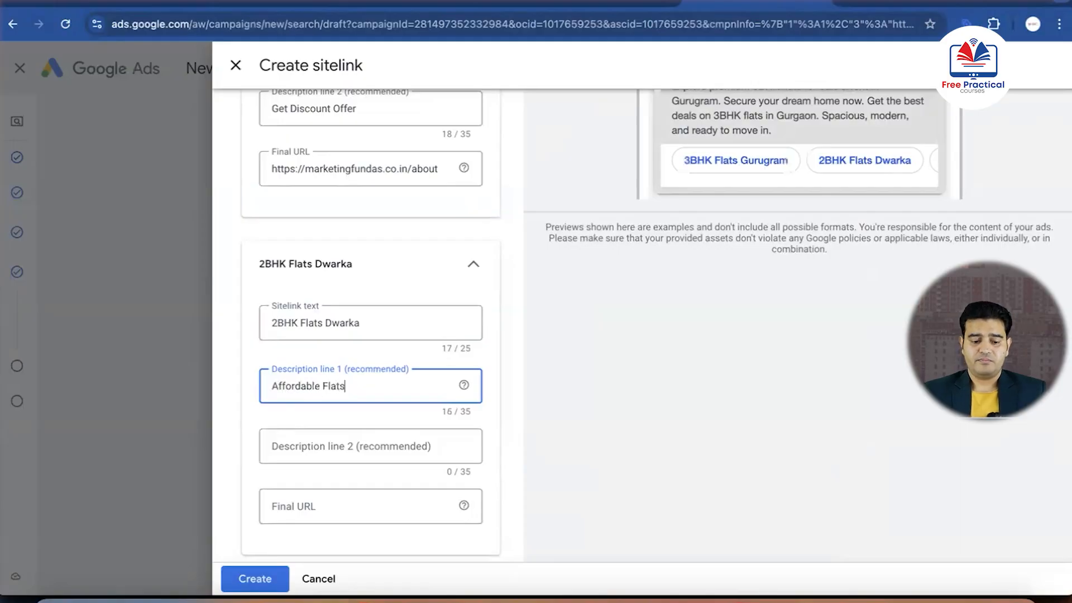
pyautogui.click(297, 444)
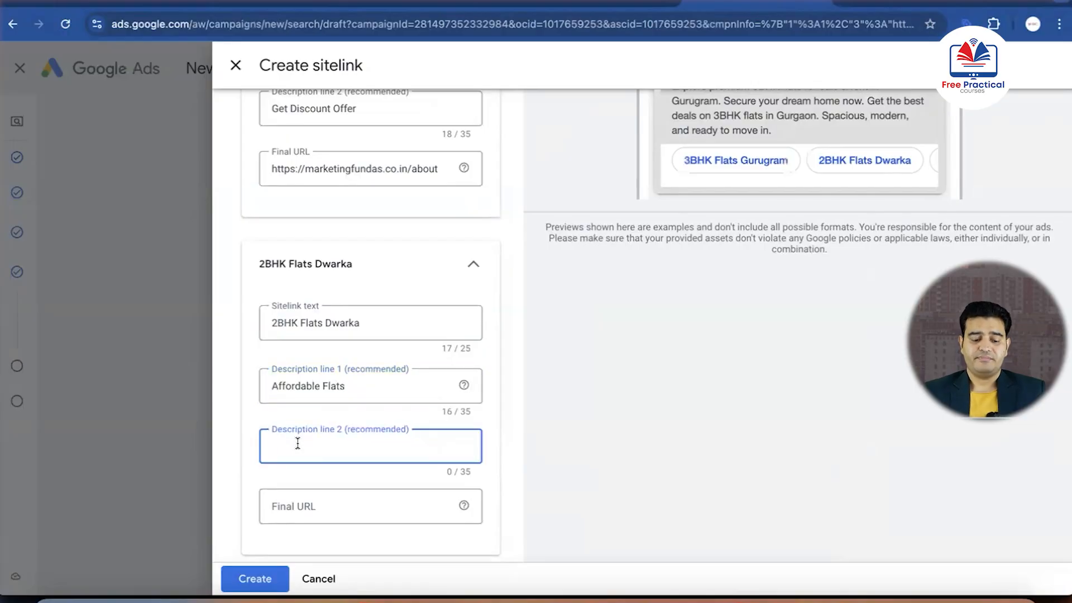
pyautogui.write('Limited')
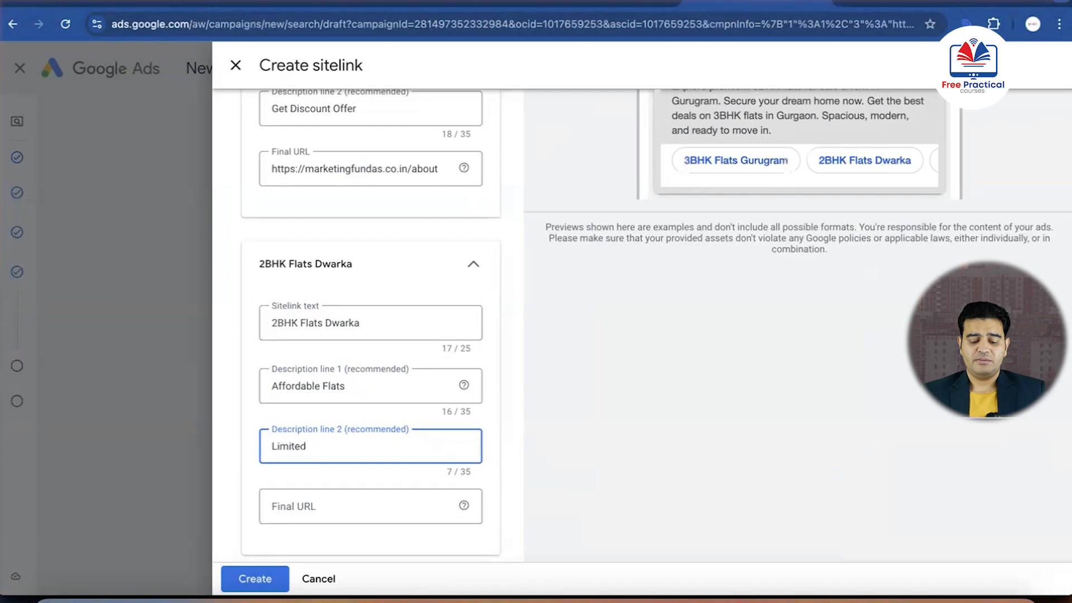
pyautogui.write(' Units')
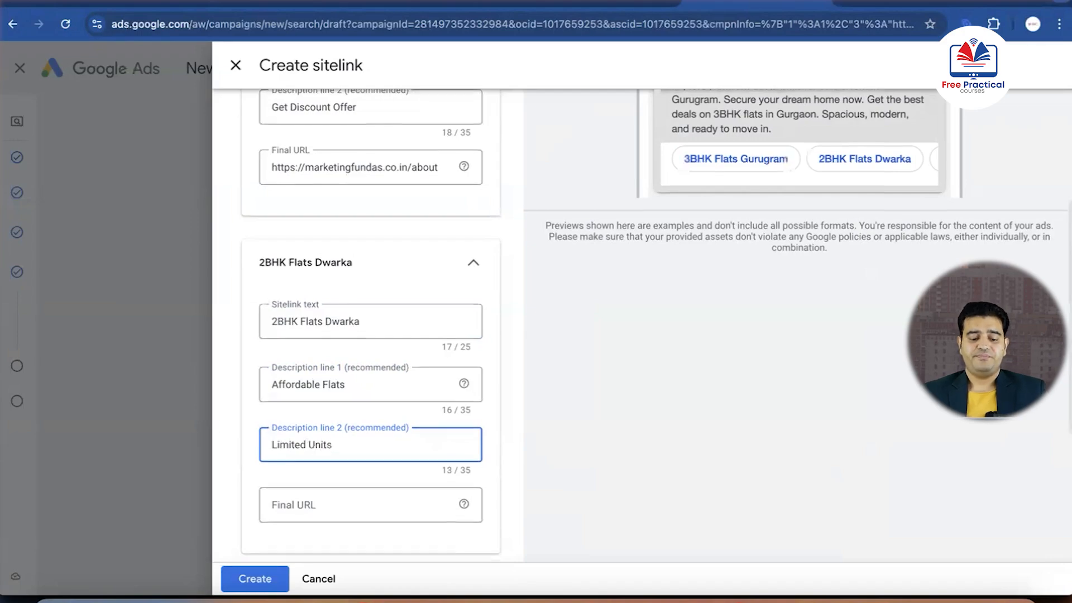
pyautogui.scroll(-2, 264, 491)
pyautogui.click(370, 416)
pyautogui.click(898, 3)
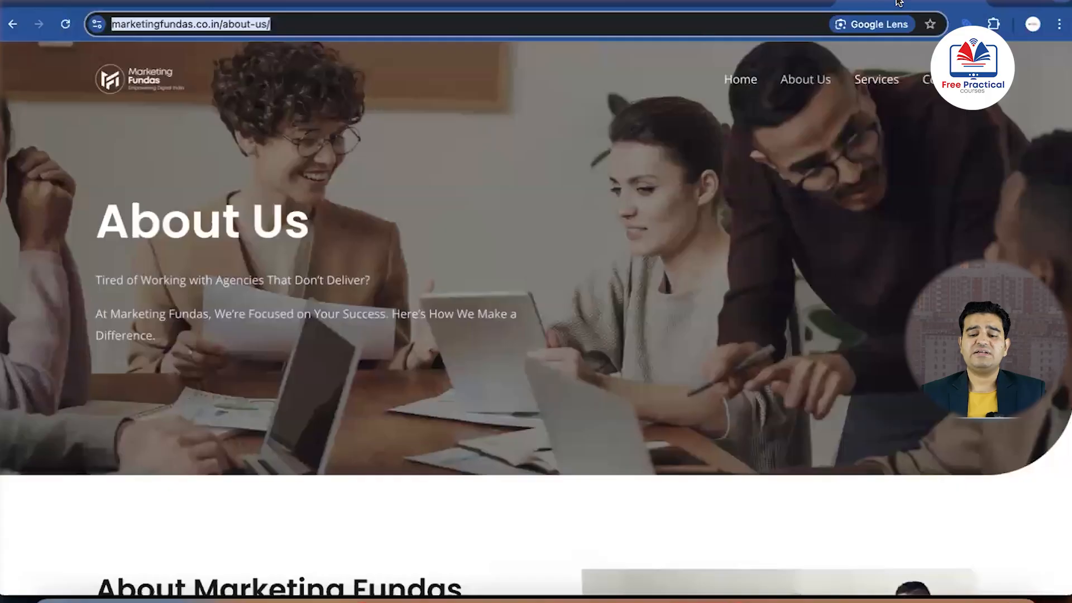
pyautogui.click(874, 80)
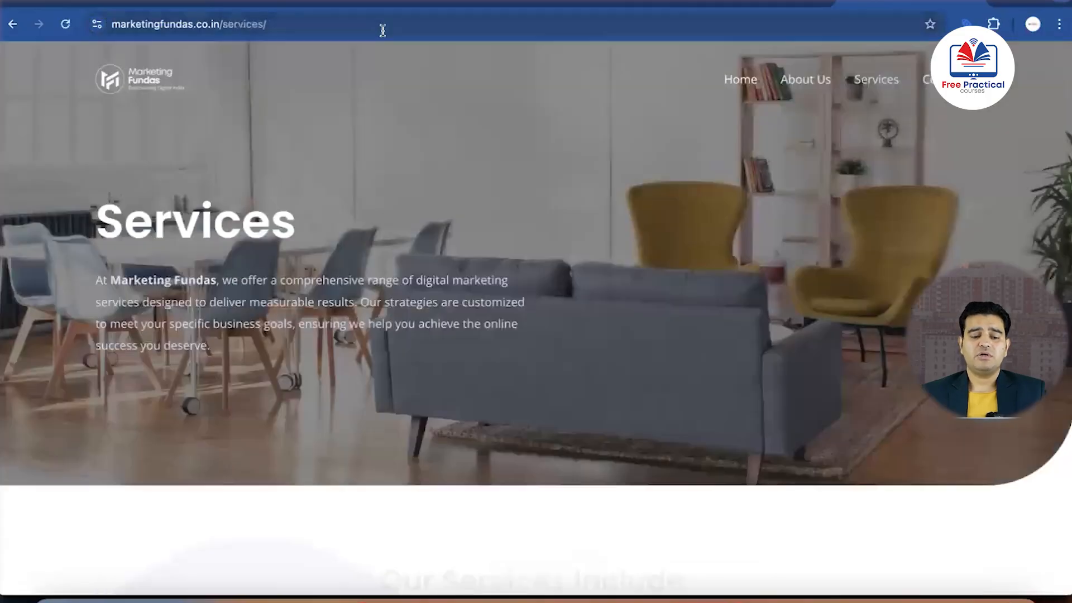
pyautogui.click(354, 28)
pyautogui.hotkey('ctrl', 'c')
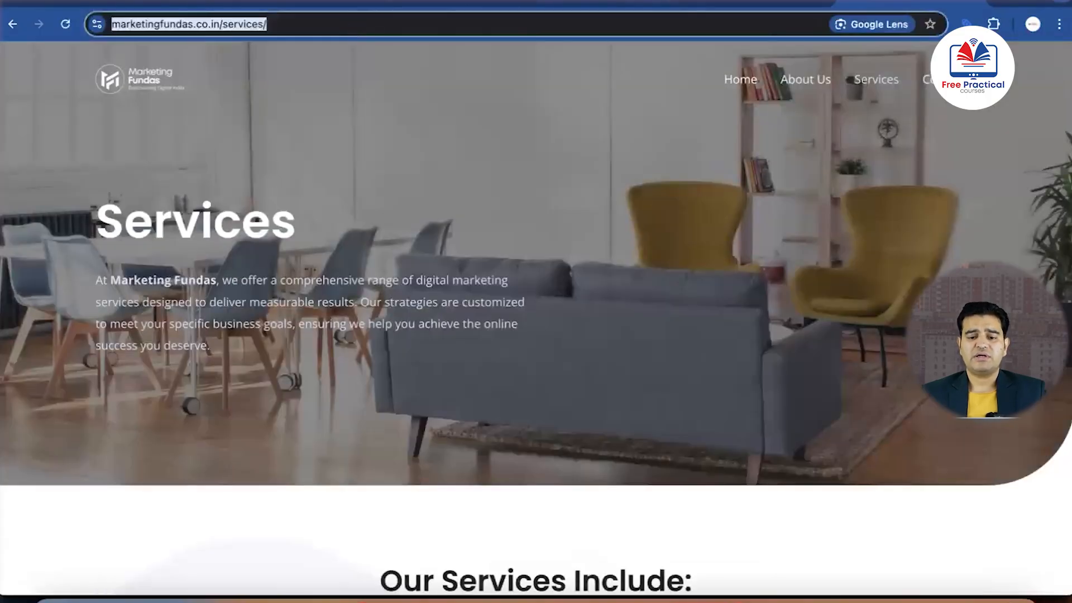
pyautogui.click(688, 3)
pyautogui.hotkey('ctrl', 'v')
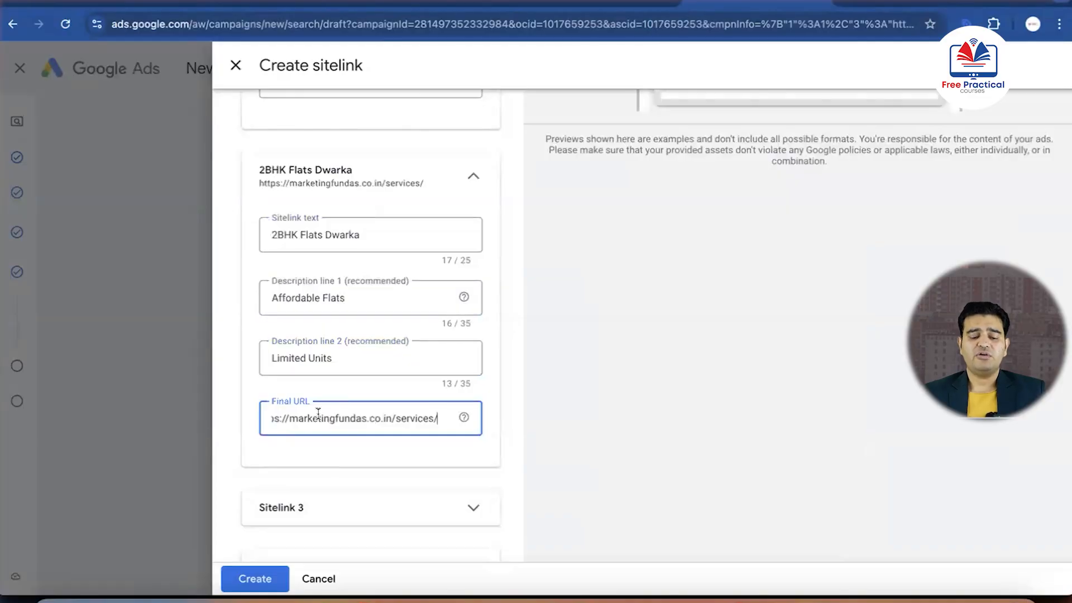
pyautogui.scroll(-3, 323, 437)
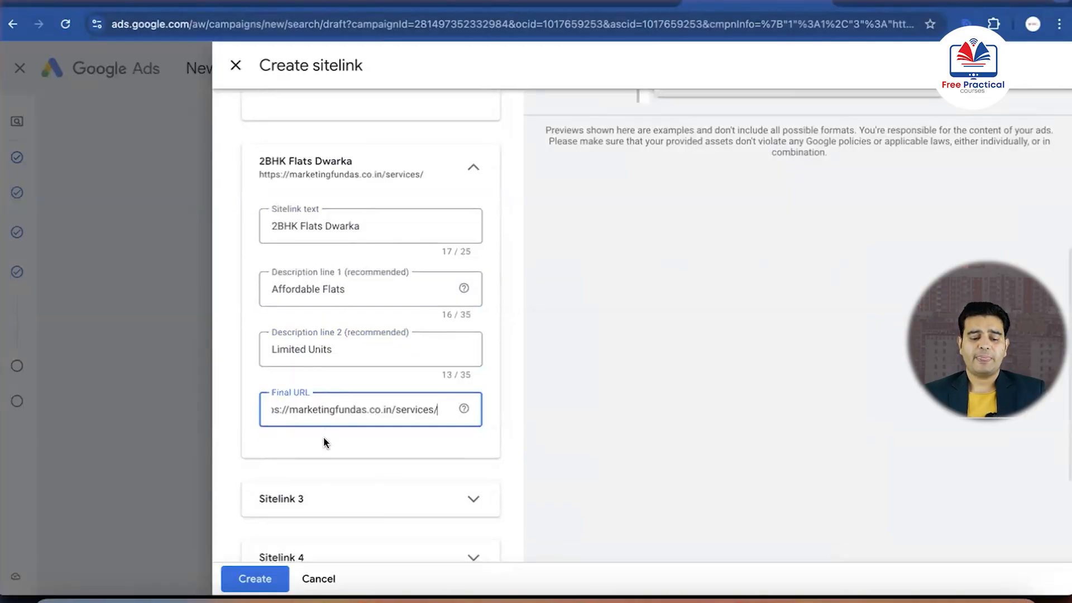
pyautogui.click(252, 579)
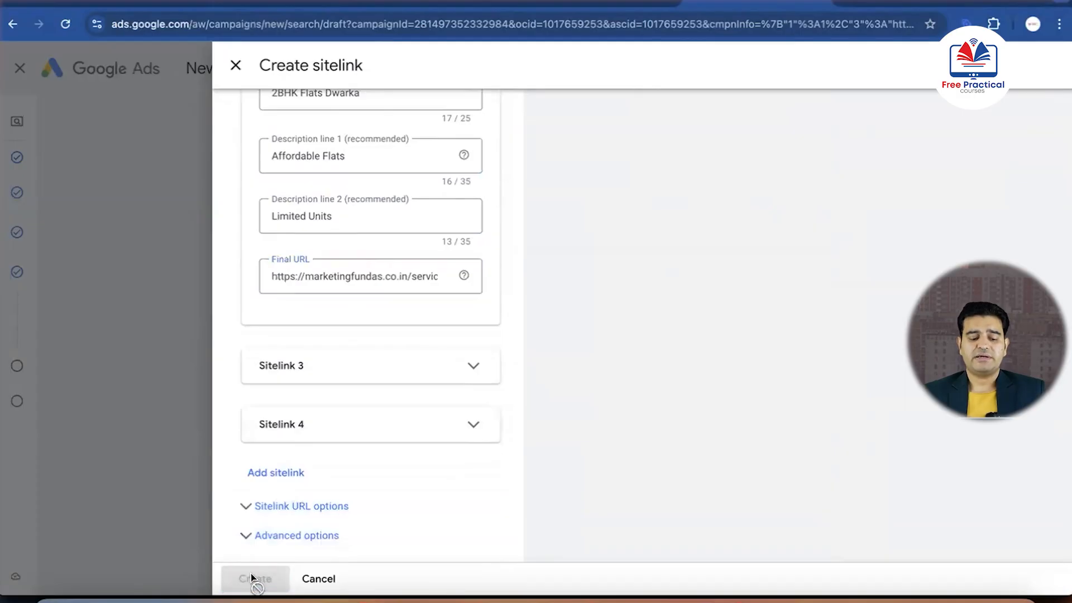
# Review the ad preview with its sitelinks, and the ad's headlines, descriptions, images, sitelinks and callouts
pyautogui.scroll(20, 505, 394)
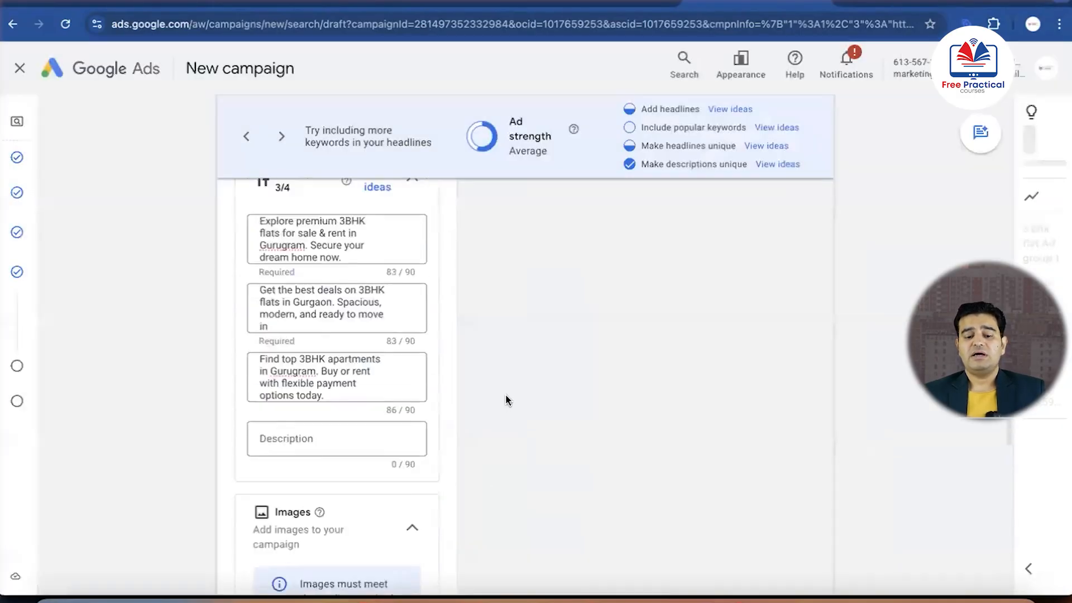
pyautogui.scroll(1, 507, 399)
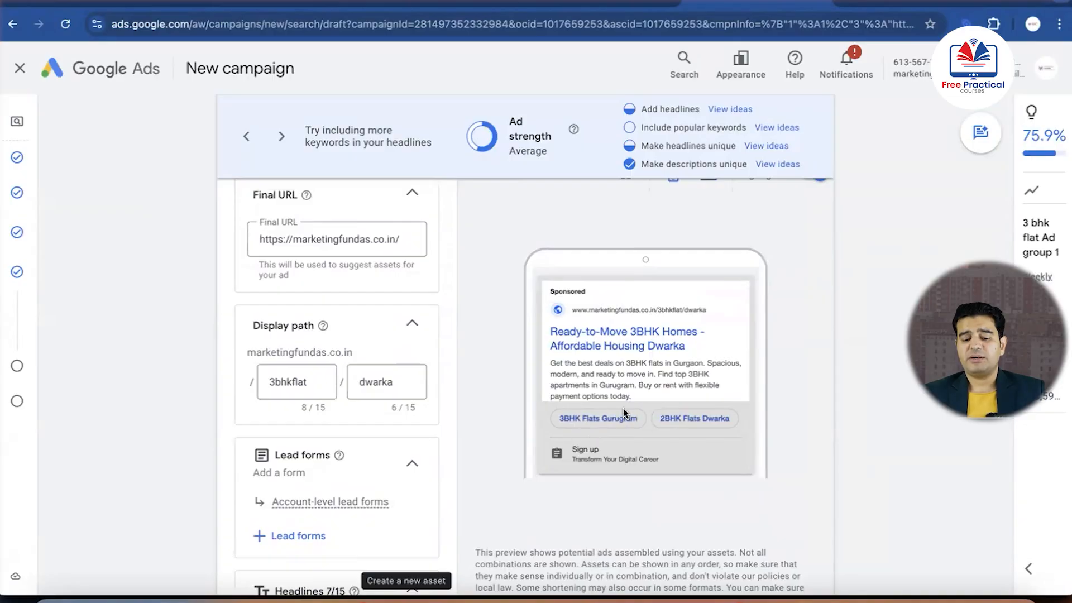
pyautogui.scroll(-10, 493, 416)
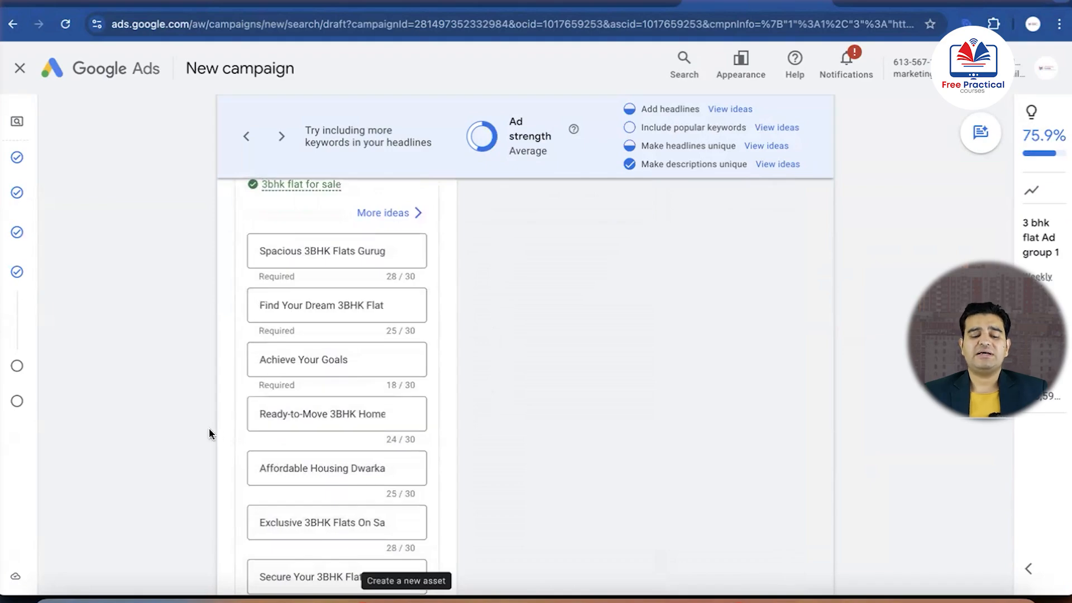
pyautogui.scroll(-10, 211, 433)
pyautogui.scroll(-2, 209, 433)
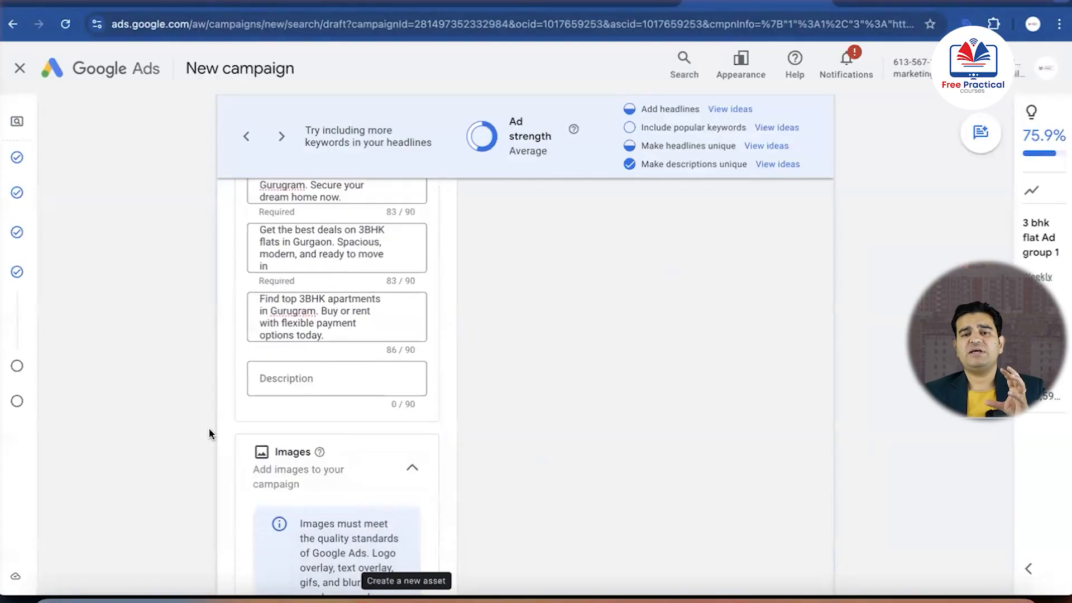
pyautogui.scroll(-2, 209, 433)
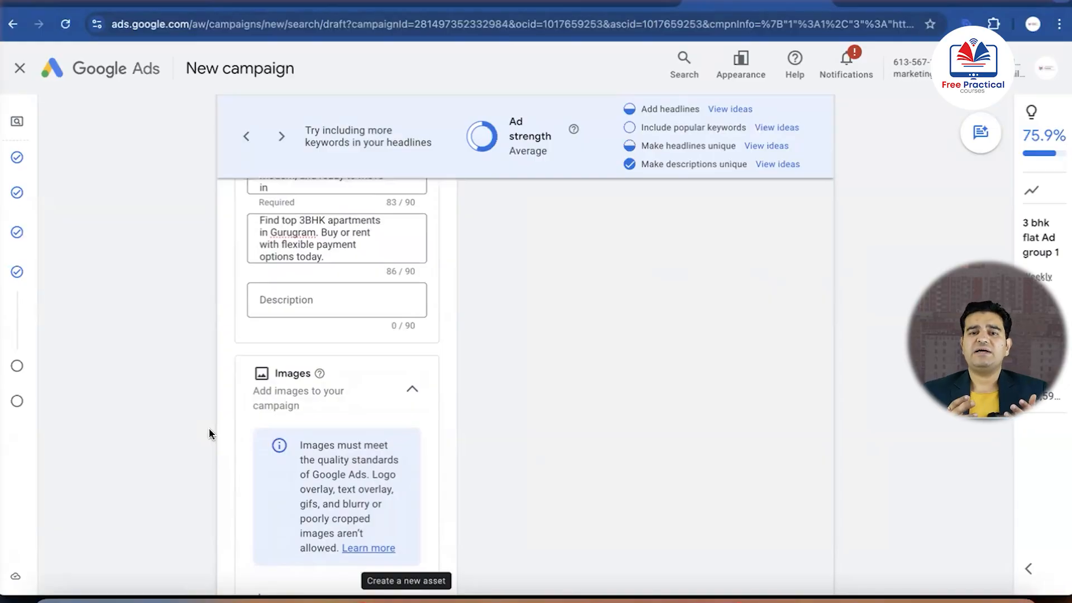
pyautogui.scroll(-15, 210, 433)
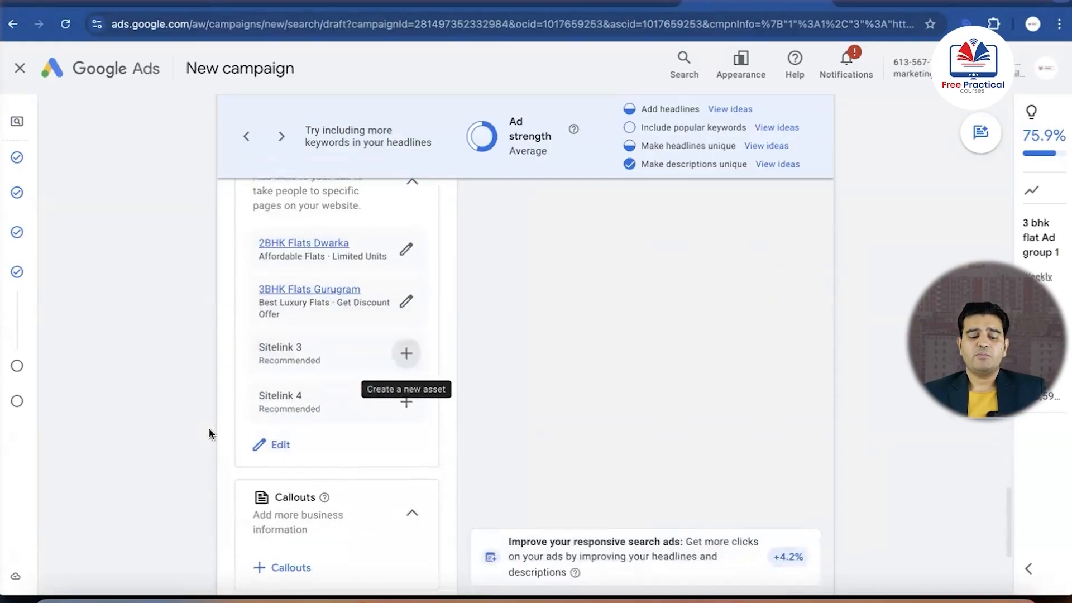
pyautogui.scroll(-1, 210, 433)
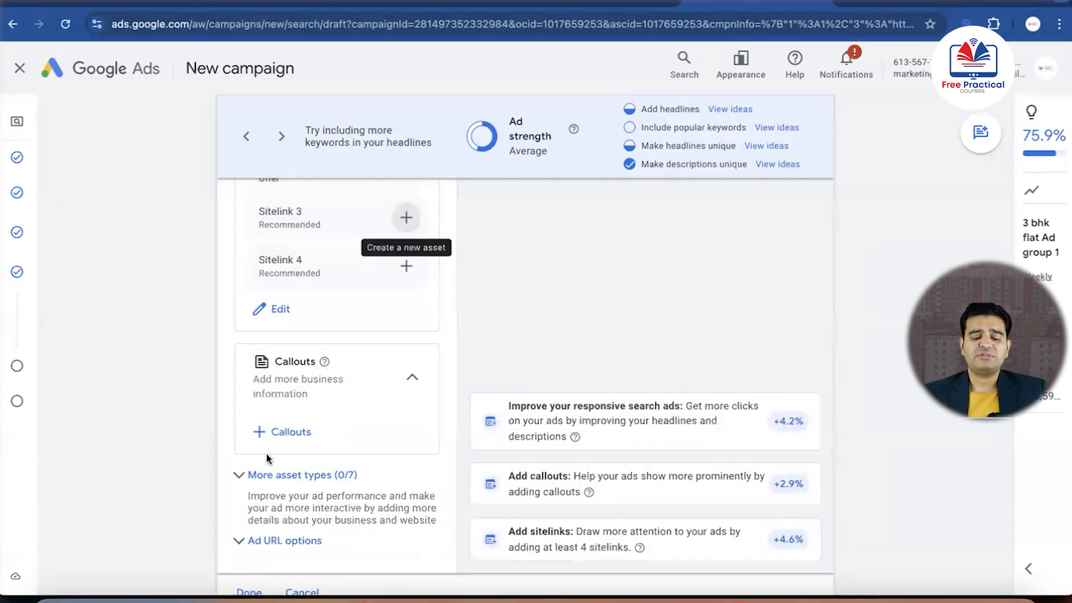
pyautogui.scroll(-2, 267, 440)
# Expand the additional asset types, look through promotions, prices, calls, messages, snippets and apps, and finish the ad
pyautogui.click(270, 398)
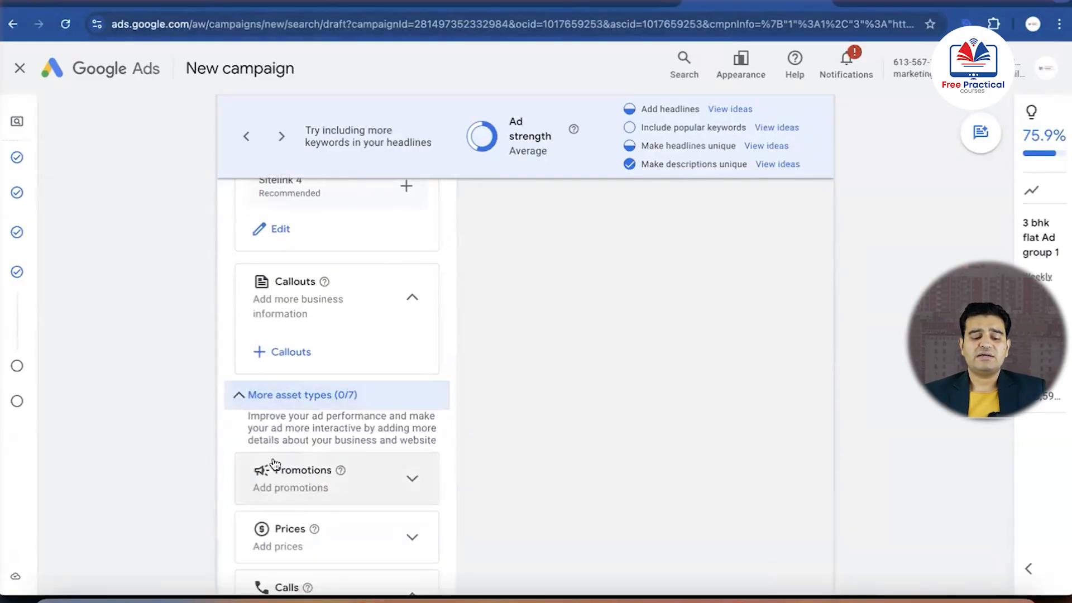
pyautogui.scroll(-3, 271, 450)
pyautogui.scroll(-2, 280, 427)
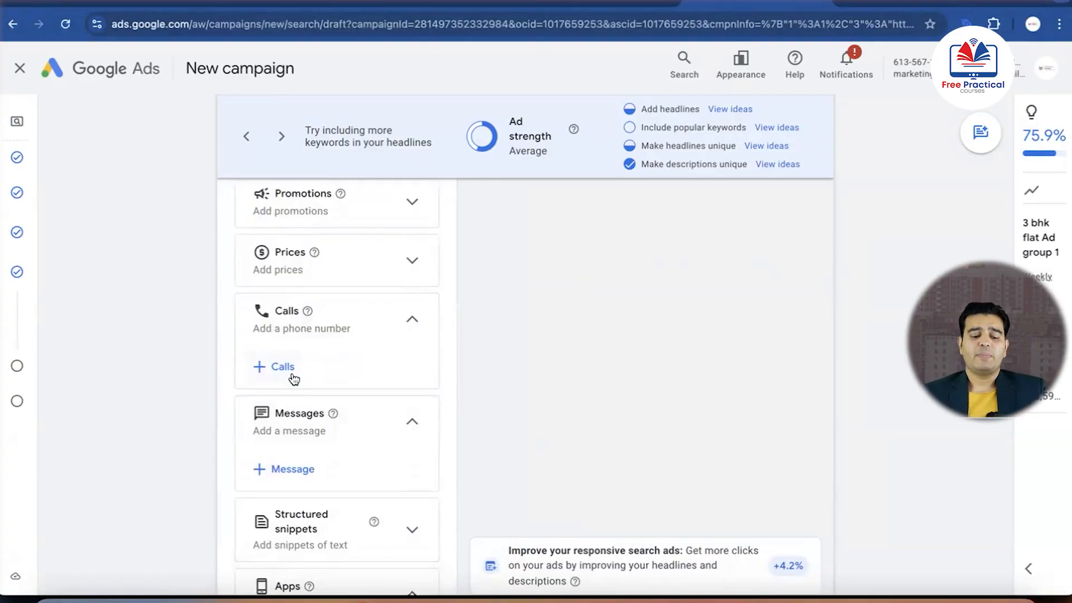
pyautogui.scroll(-5, 294, 379)
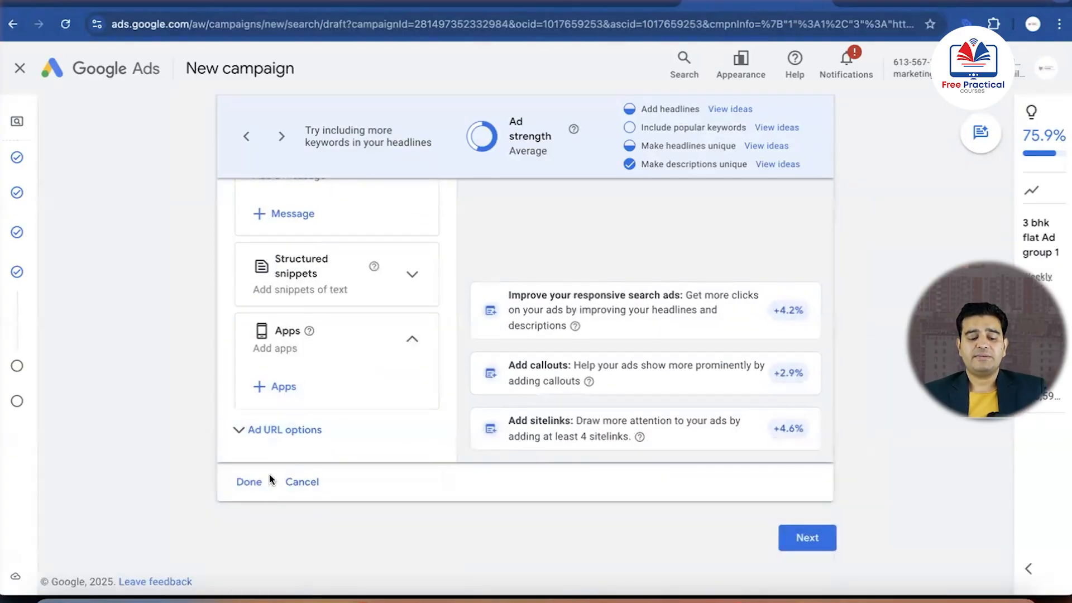
pyautogui.click(249, 483)
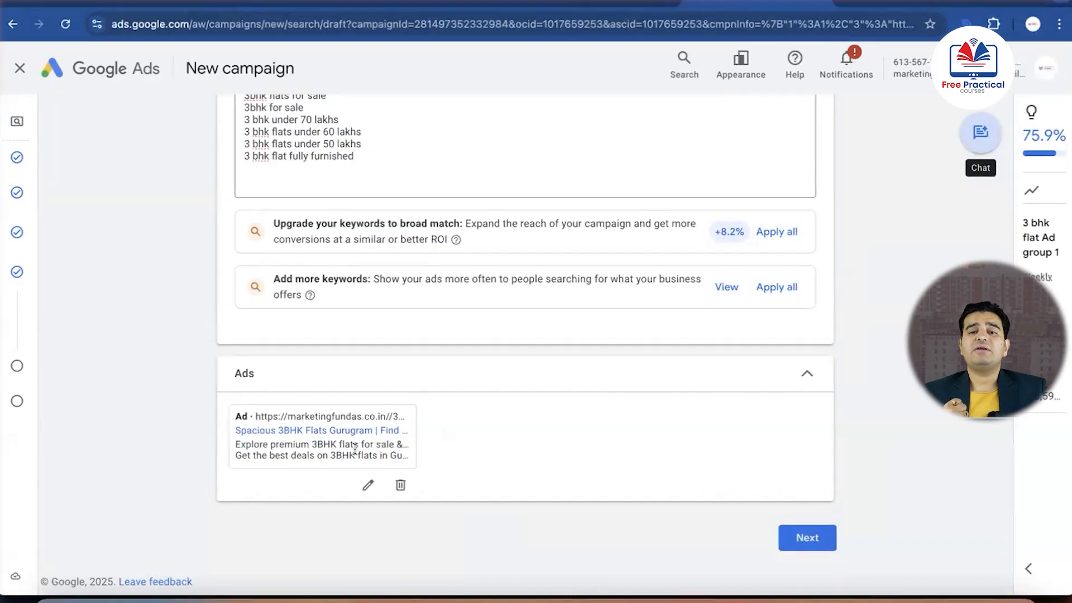
# Continue to the campaign's budget and set a custom average daily budget of ₹2000
pyautogui.click(812, 537)
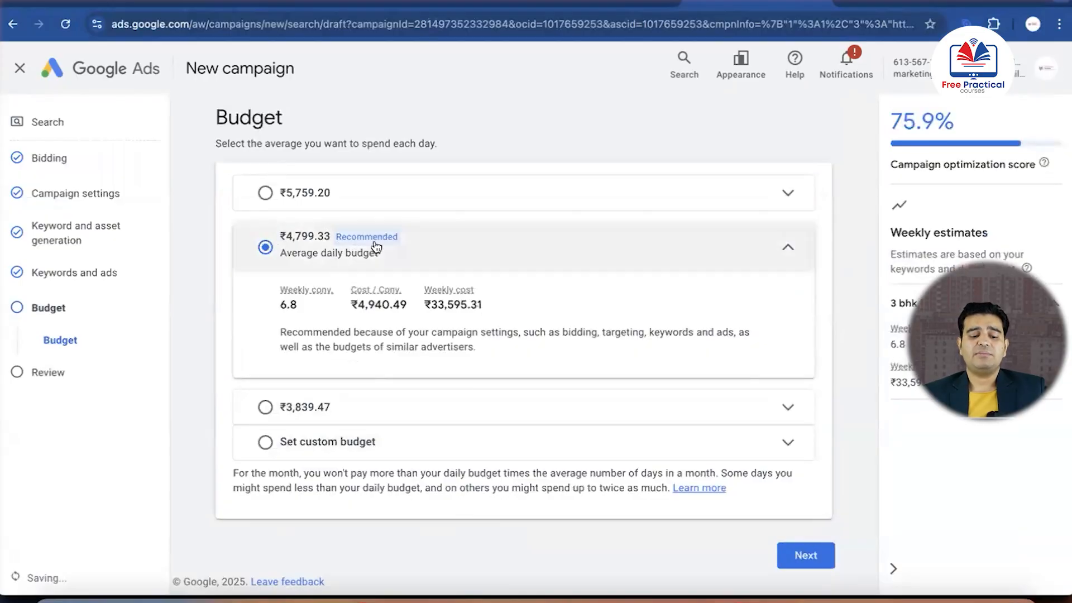
pyautogui.click(265, 442)
pyautogui.click(383, 380)
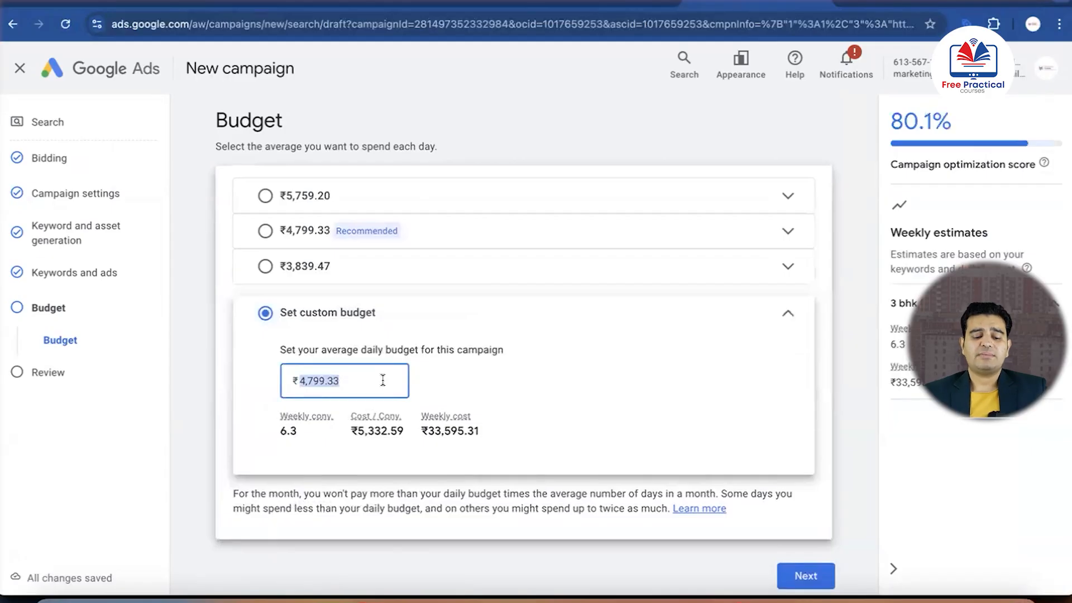
pyautogui.write('2000')
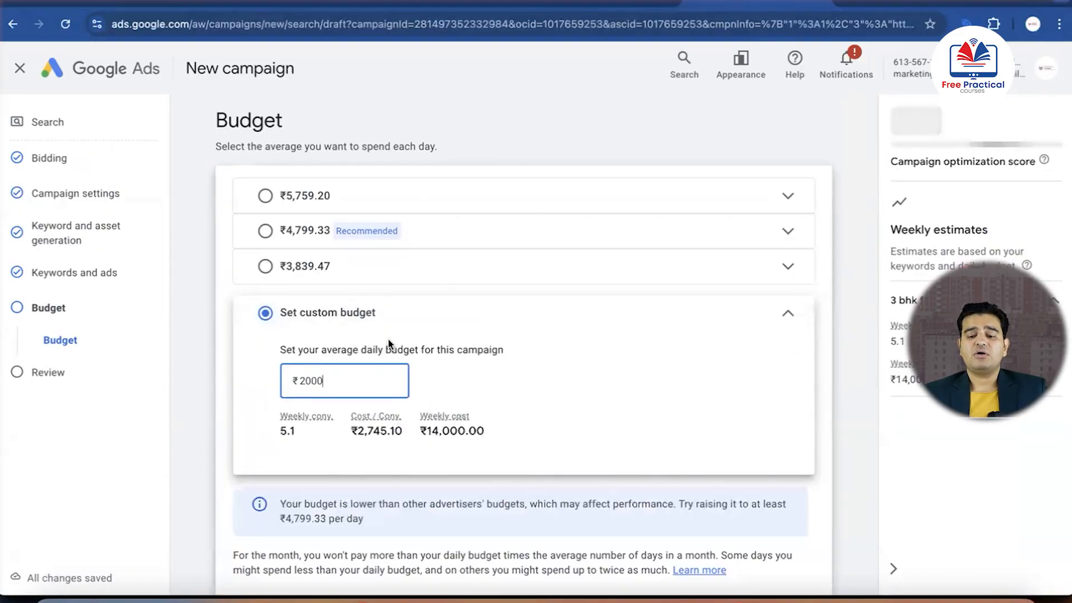
pyautogui.scroll(-2, 441, 397)
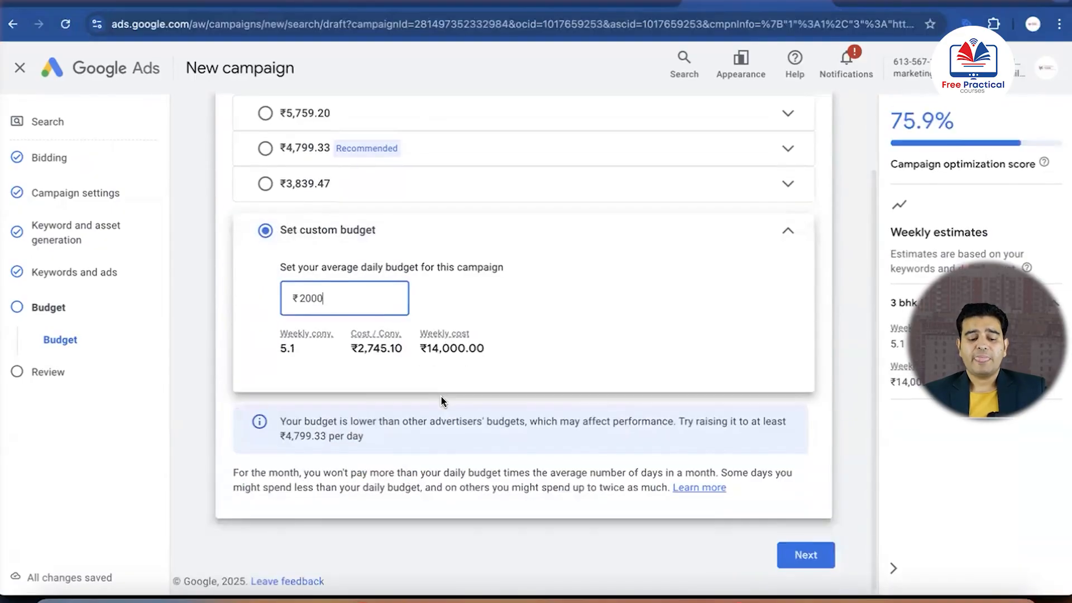
# Look over the suggested daily budgets, keep the custom budget and continue to the campaign review
pyautogui.scroll(1, 488, 368)
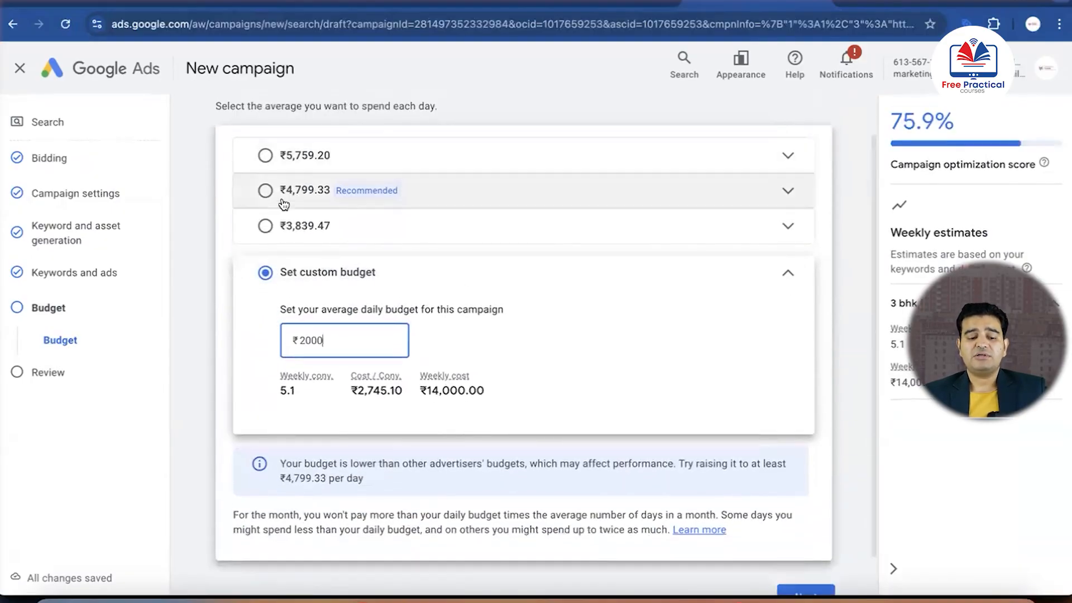
pyautogui.scroll(-1, 564, 359)
pyautogui.click(798, 554)
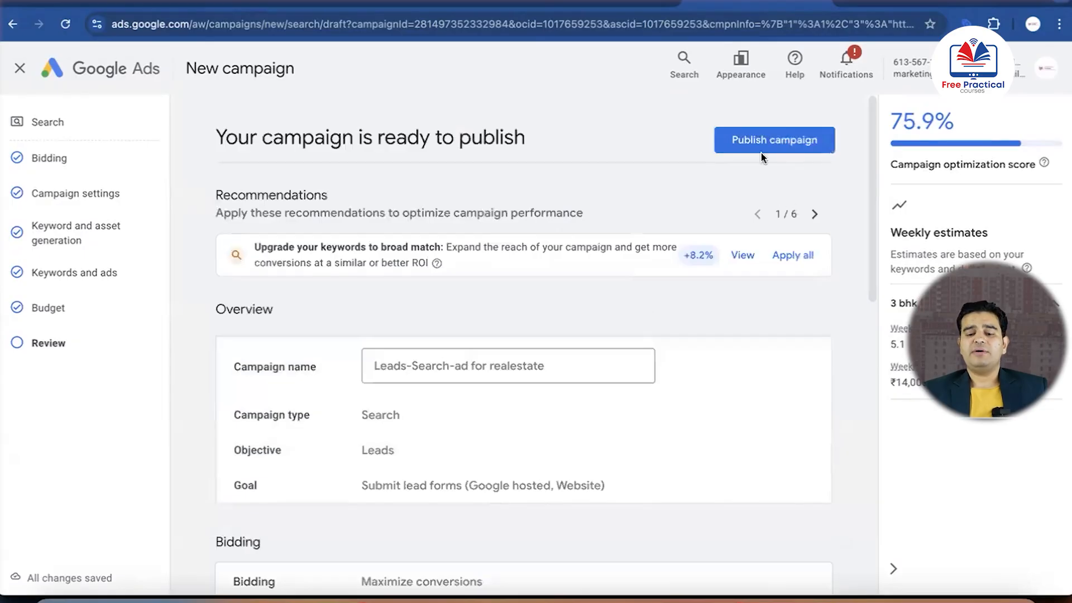
# Check the campaign's overview and bidding summary, and publish the Search campaign
pyautogui.scroll(-10, 607, 385)
pyautogui.scroll(10, 609, 385)
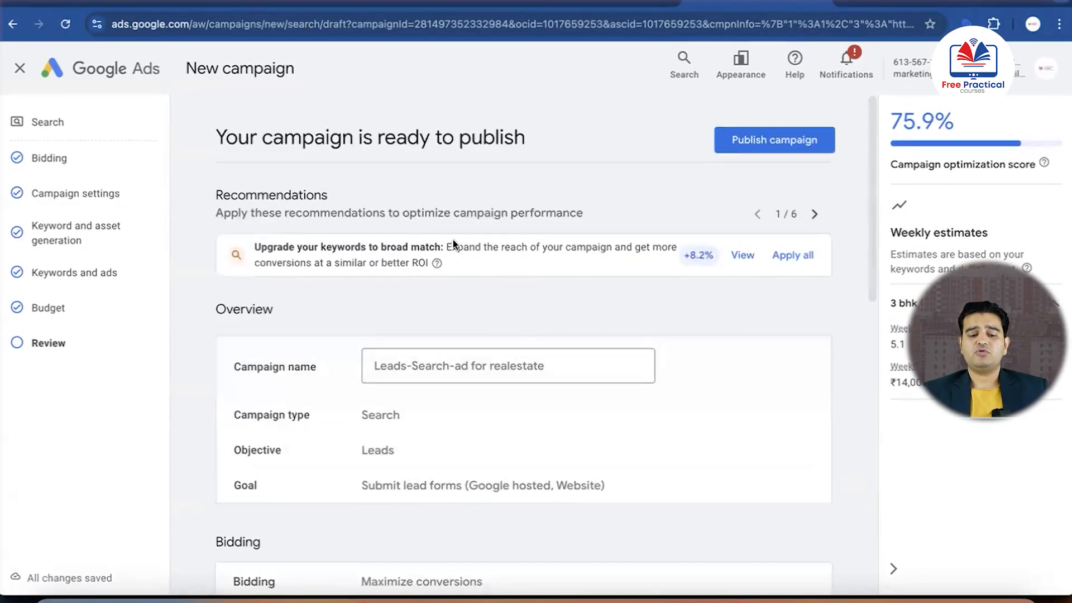
pyautogui.scroll(-1, 514, 385)
pyautogui.scroll(-10, 514, 385)
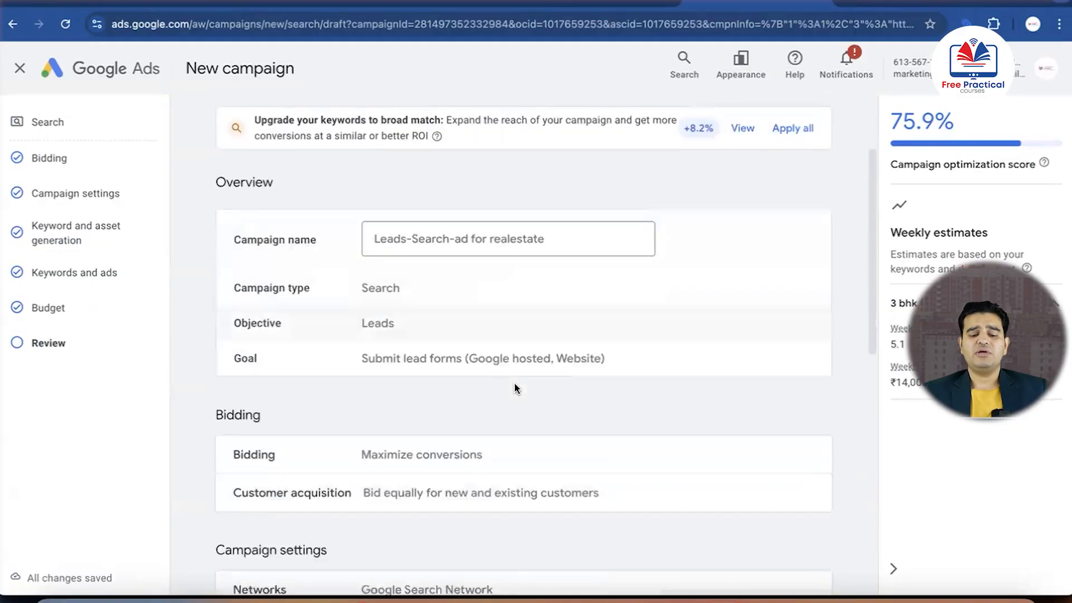
pyautogui.scroll(11, 514, 385)
pyautogui.click(785, 144)
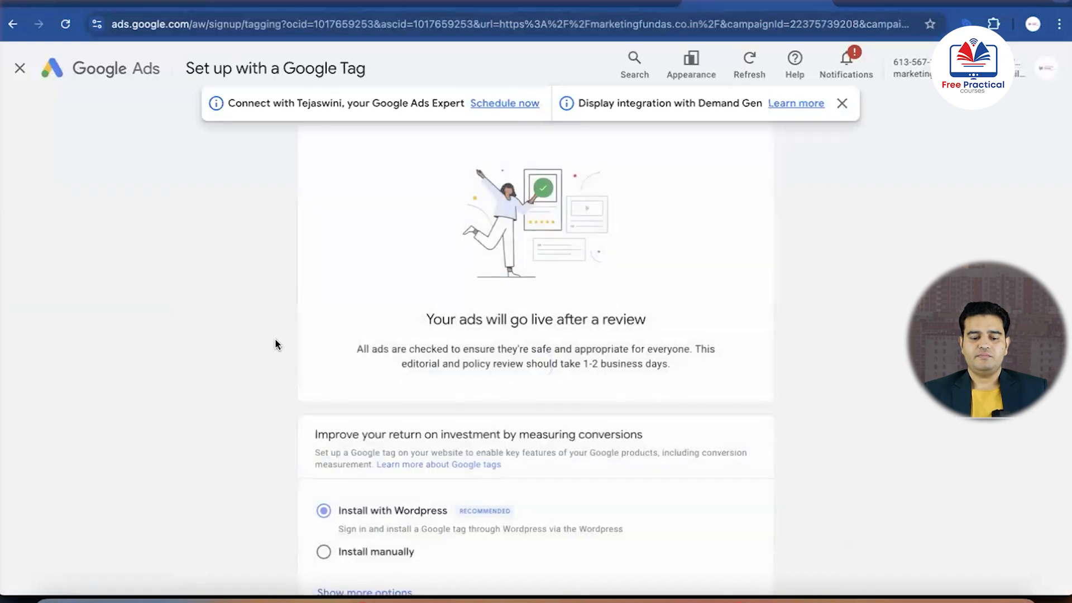
# Look over the Google tag installation options and leave the tag setup without installing one
pyautogui.scroll(-2, 125, 180)
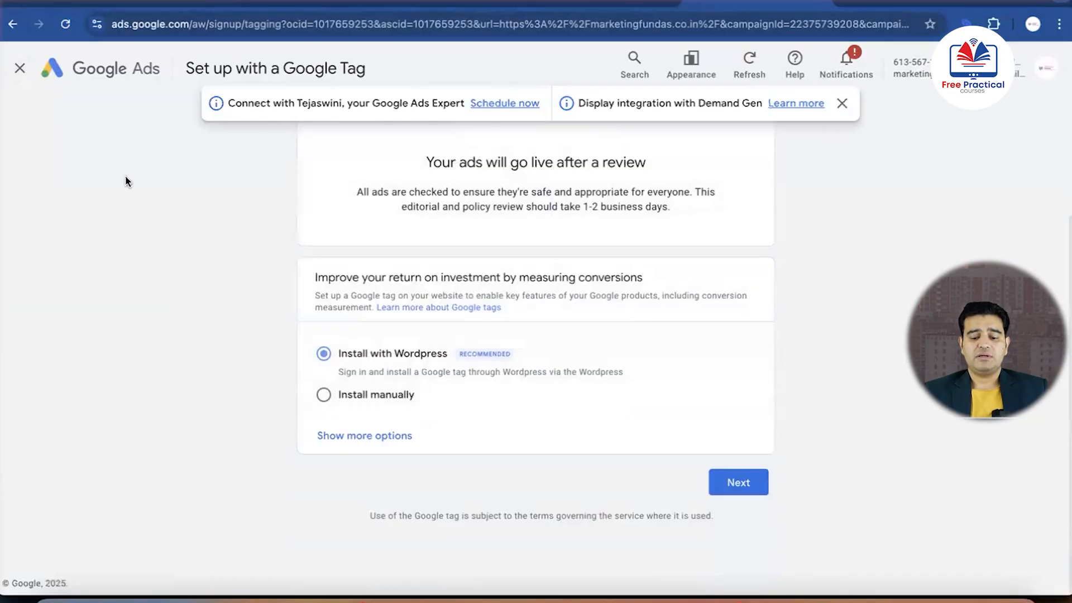
pyautogui.scroll(2, 125, 181)
pyautogui.click(23, 65)
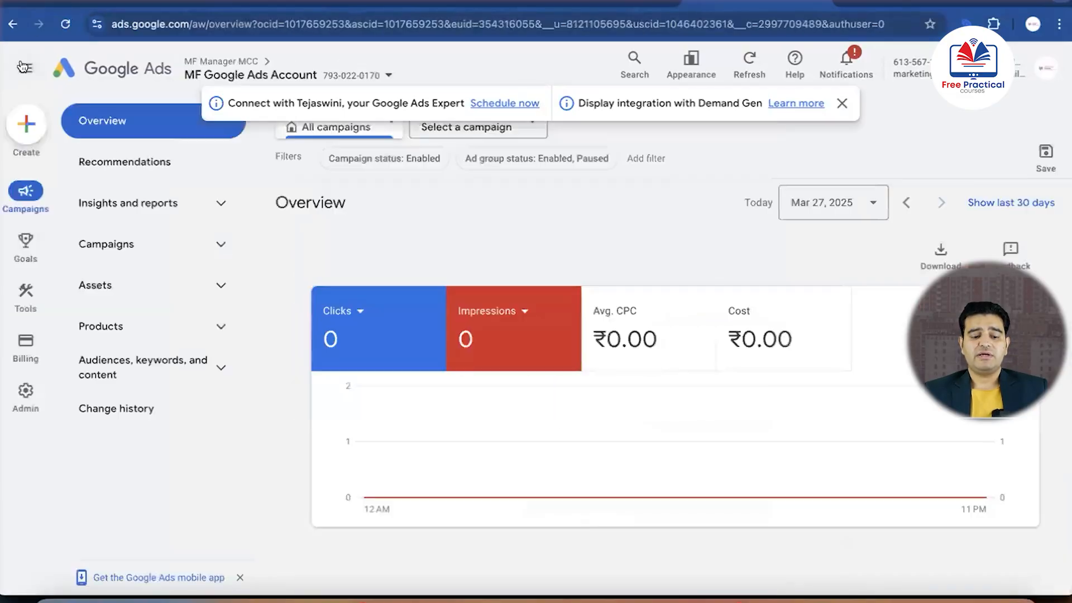
# Open the list of campaigns and check the budget, status and type of Leads-Search-ad for realestate
pyautogui.click(136, 247)
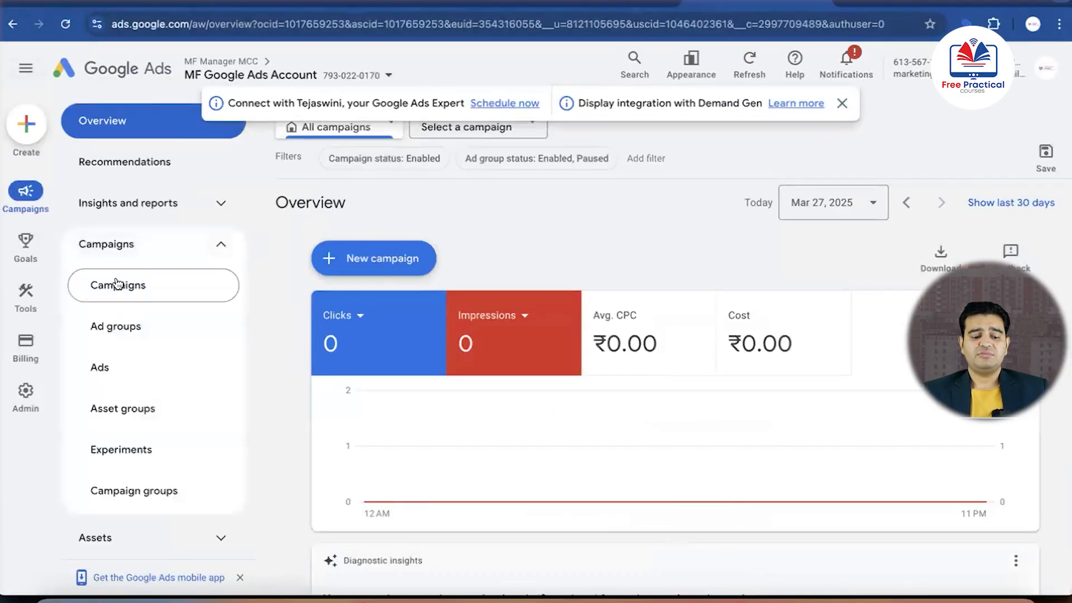
pyautogui.click(116, 284)
pyautogui.scroll(-3, 256, 380)
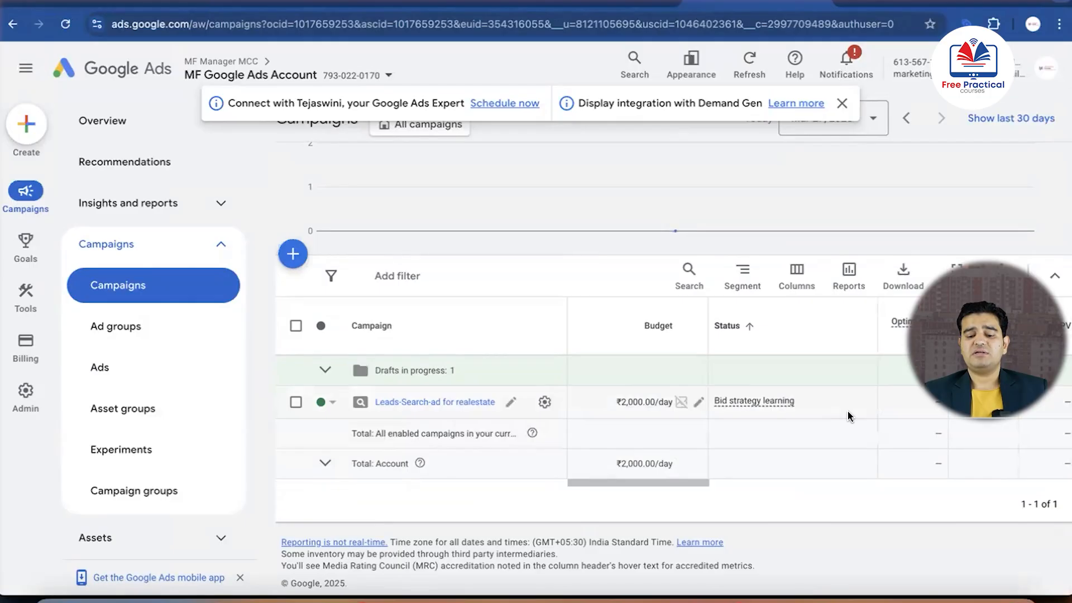
pyautogui.hscroll(3, 826, 409)
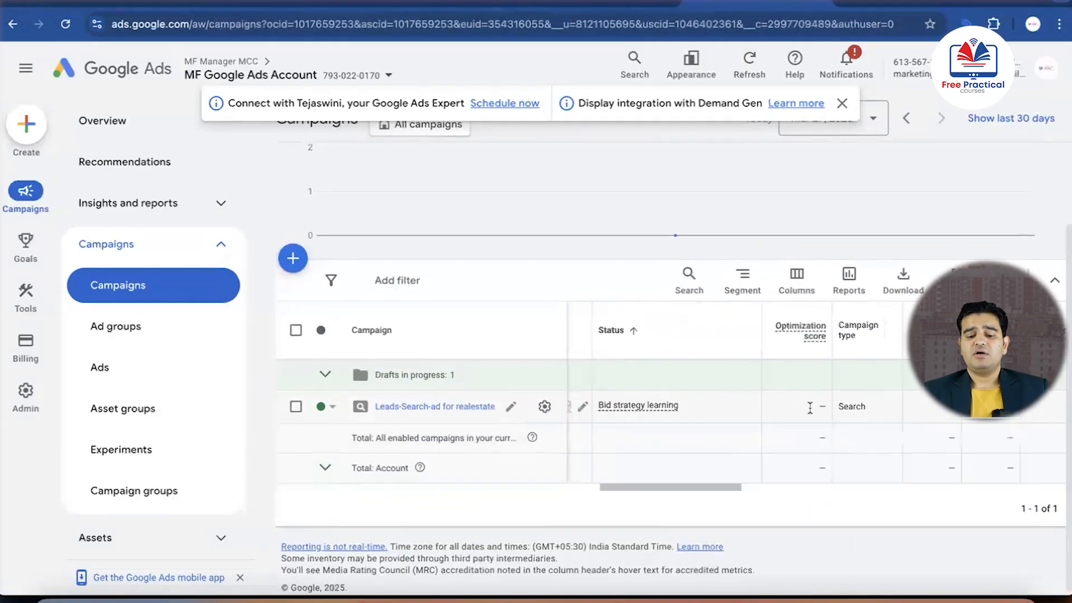
pyautogui.hscroll(-2, 809, 408)
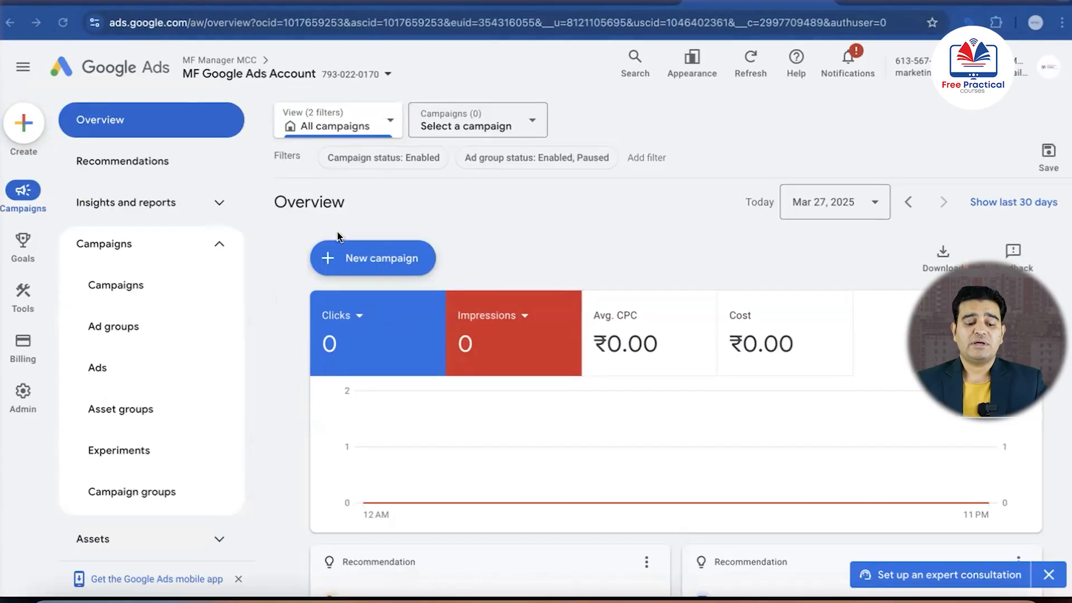
# Start a new campaign without guidance and choose Video as the campaign type
pyautogui.click(357, 260)
pyautogui.click(383, 269)
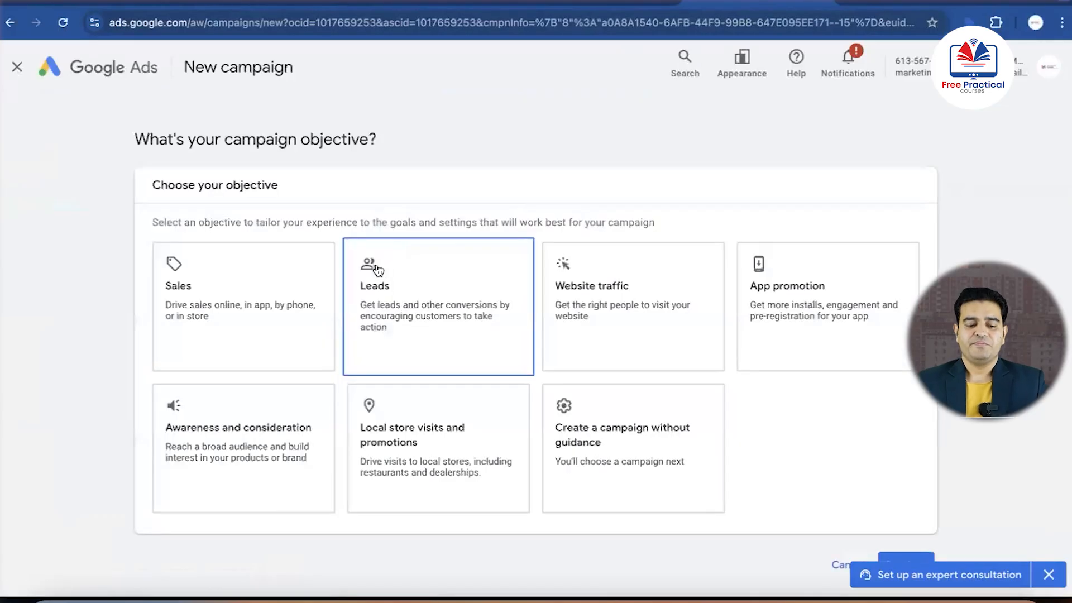
pyautogui.scroll(-1, 146, 310)
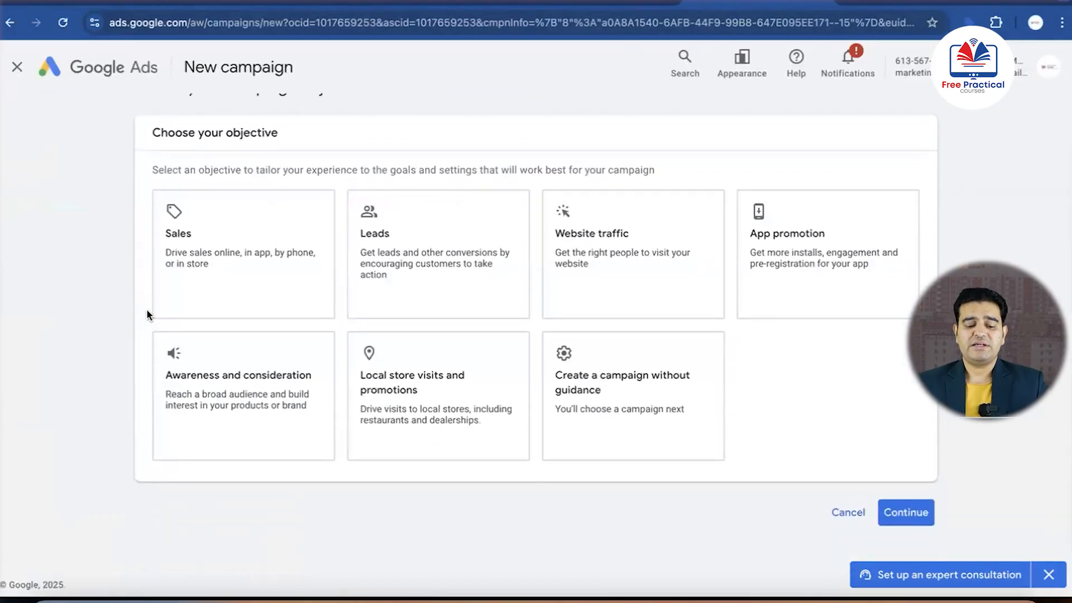
pyautogui.click(629, 380)
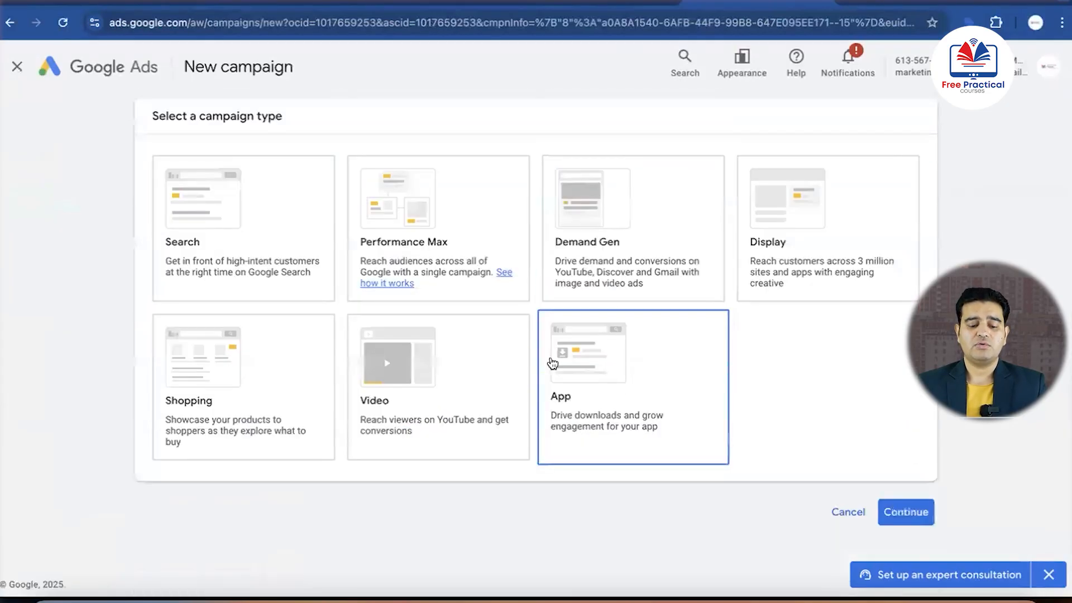
pyautogui.click(443, 412)
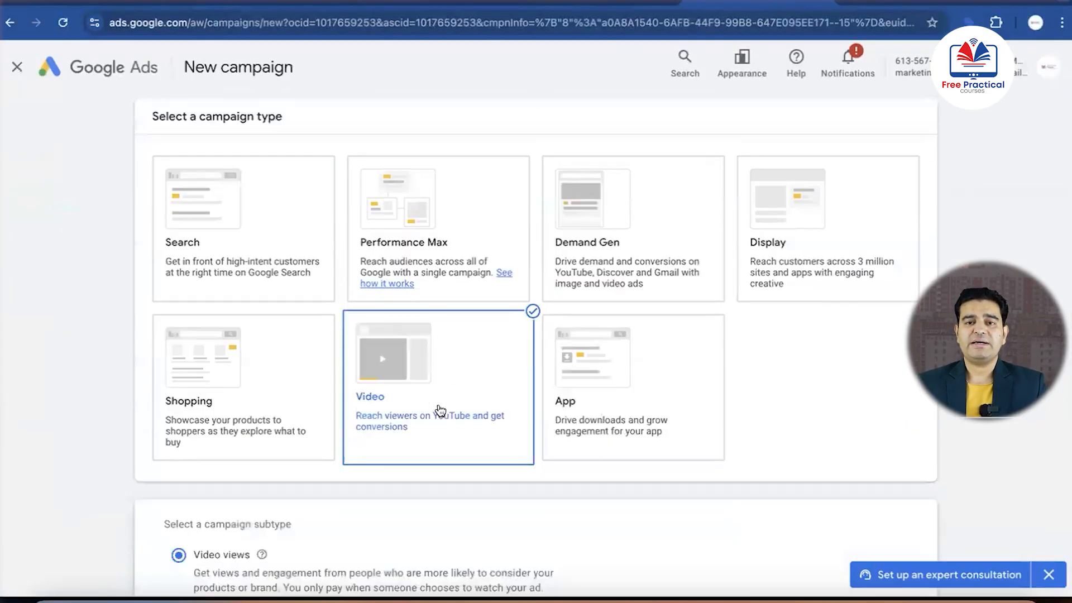
# Examine the Video campaign subtypes, from Video views and Efficient reach through to YouTube subscriptions and engagements
pyautogui.scroll(-5, 126, 430)
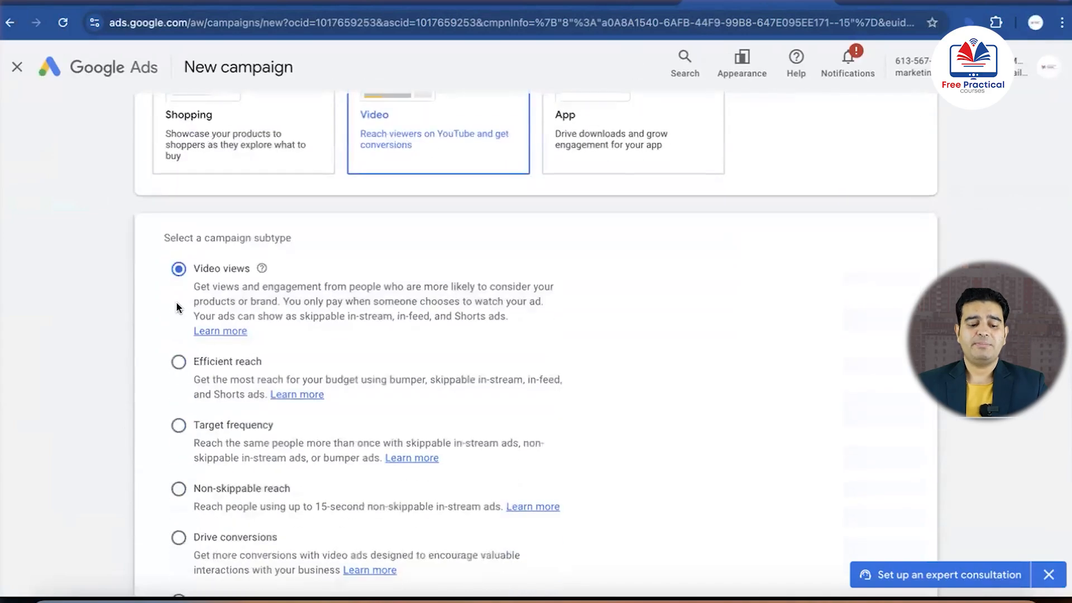
pyautogui.scroll(-1, 163, 292)
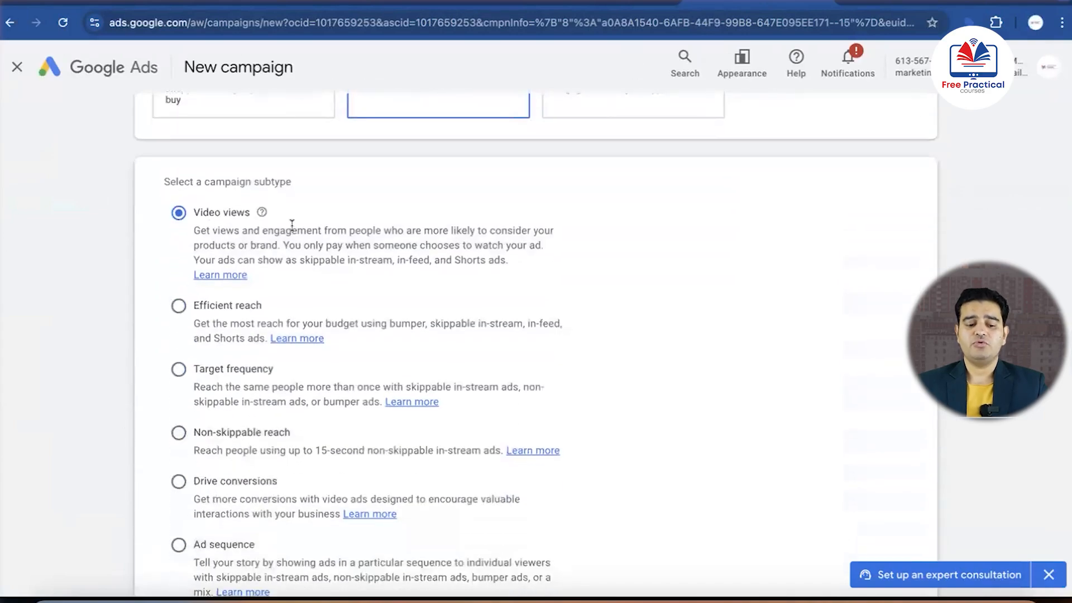
pyautogui.scroll(-1, 291, 226)
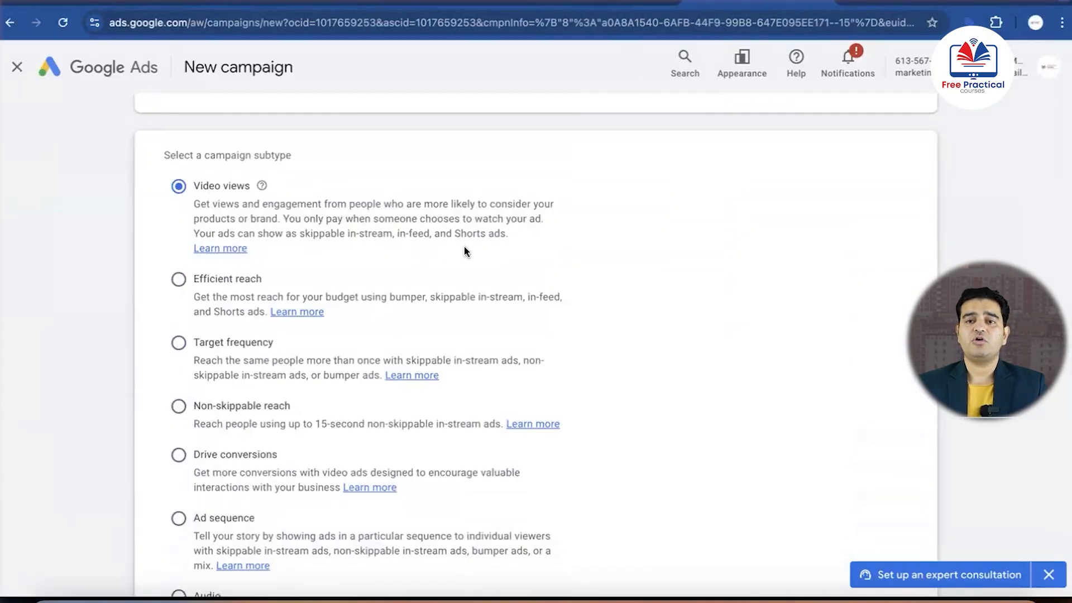
pyautogui.scroll(-3, 463, 246)
pyautogui.scroll(2, 464, 246)
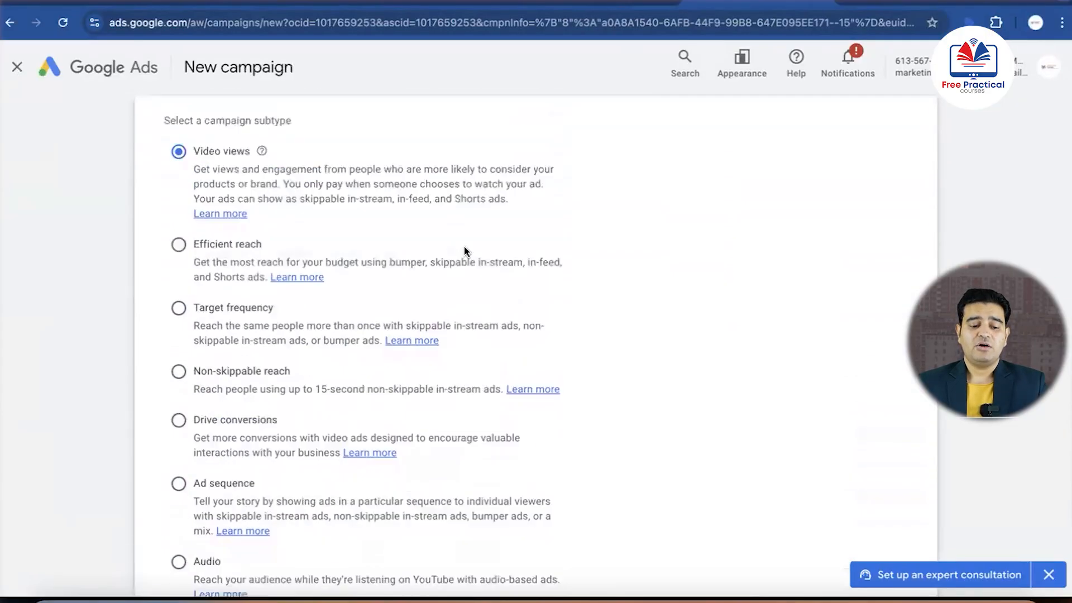
pyautogui.scroll(1, 464, 246)
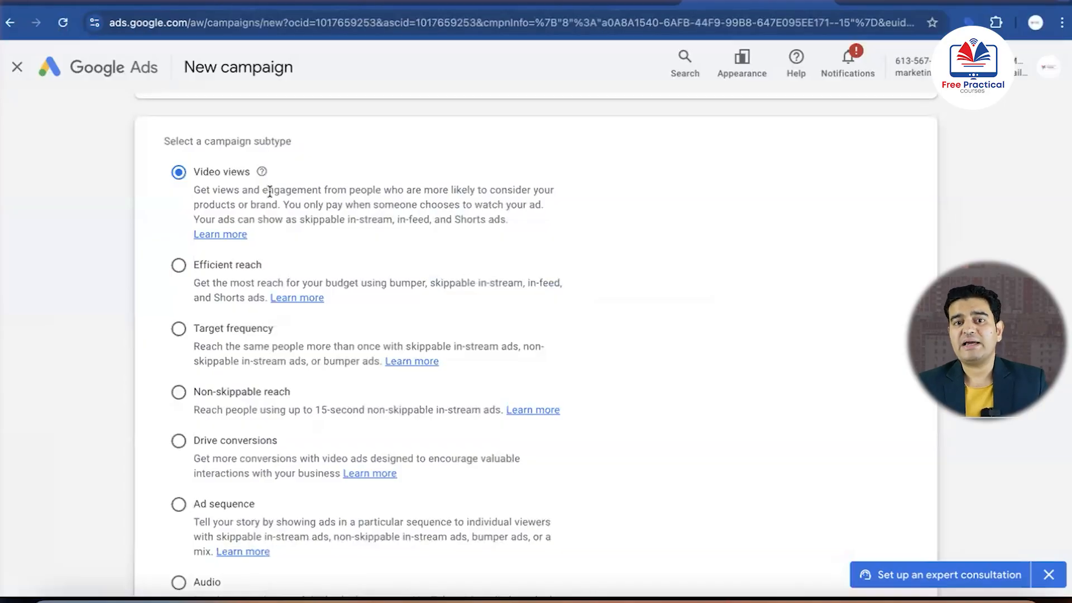
pyautogui.scroll(-5, 269, 192)
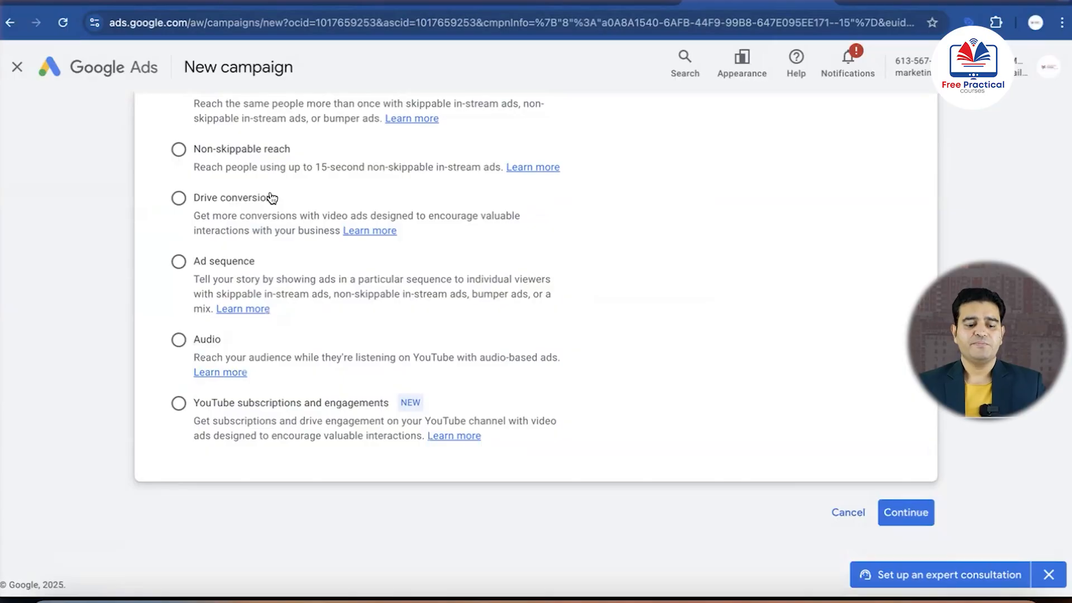
pyautogui.scroll(5, 270, 198)
pyautogui.scroll(-5, 271, 198)
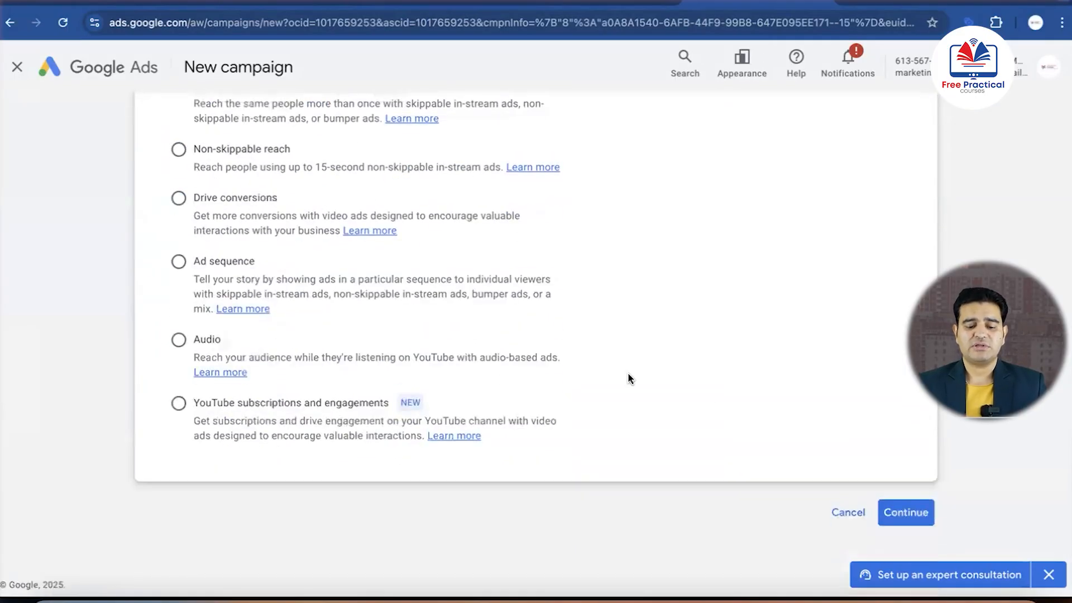
pyautogui.scroll(7, 822, 435)
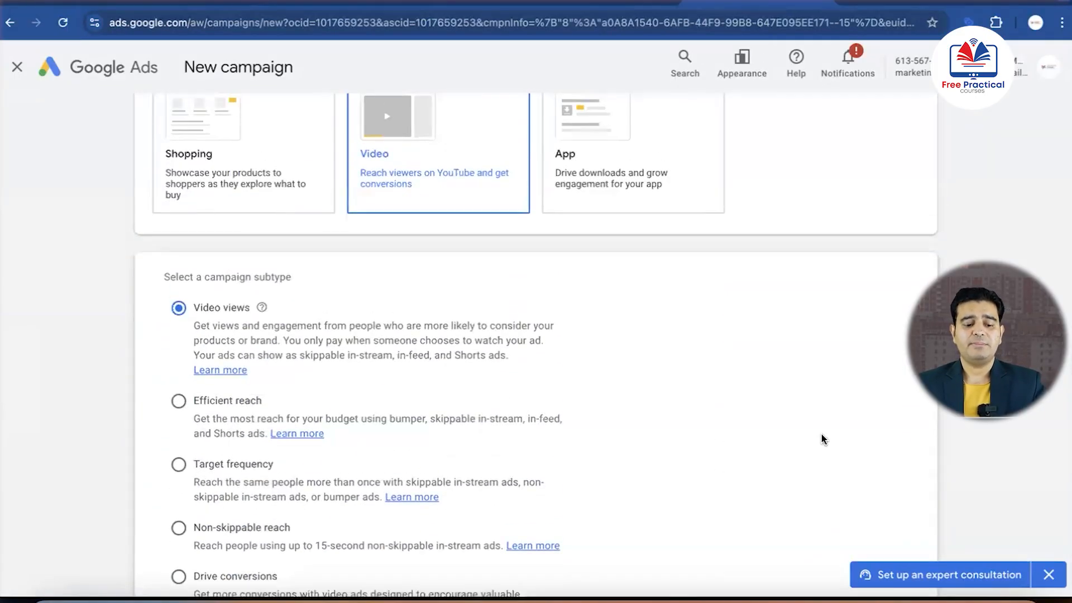
pyautogui.scroll(-6, 821, 438)
pyautogui.scroll(9, 821, 438)
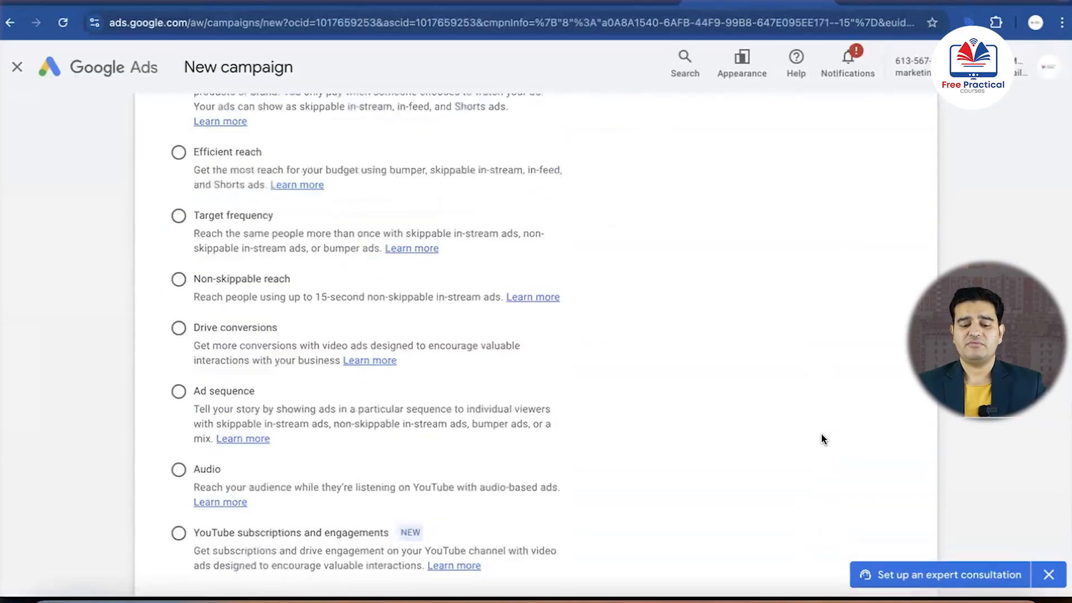
pyautogui.scroll(-9, 694, 451)
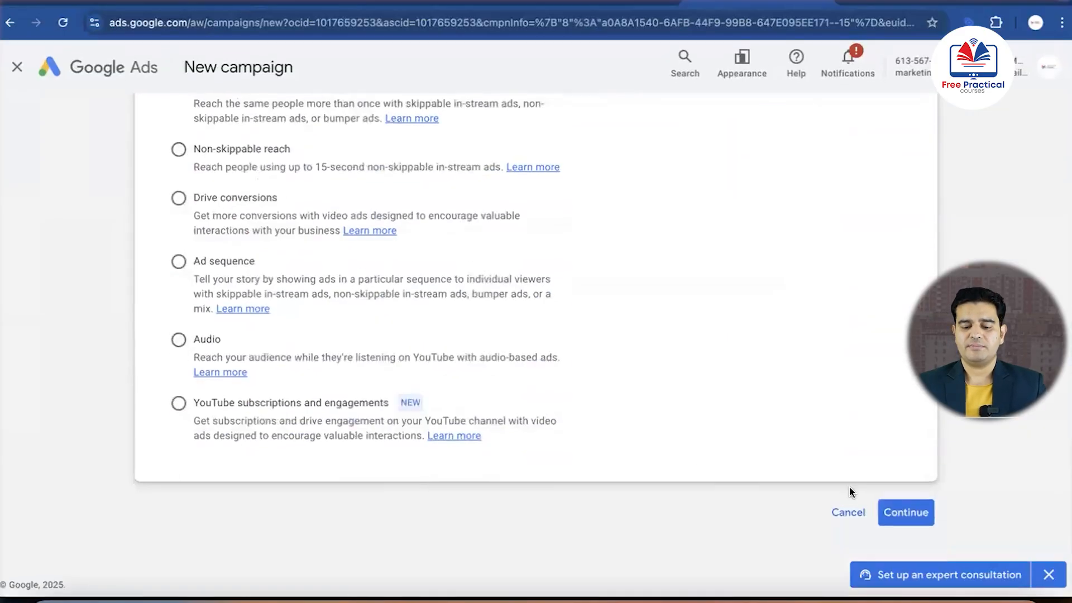
# Start a new campaign draft with the Video views subtype and name it "Video views - realestate lead ads"
pyautogui.click(894, 509)
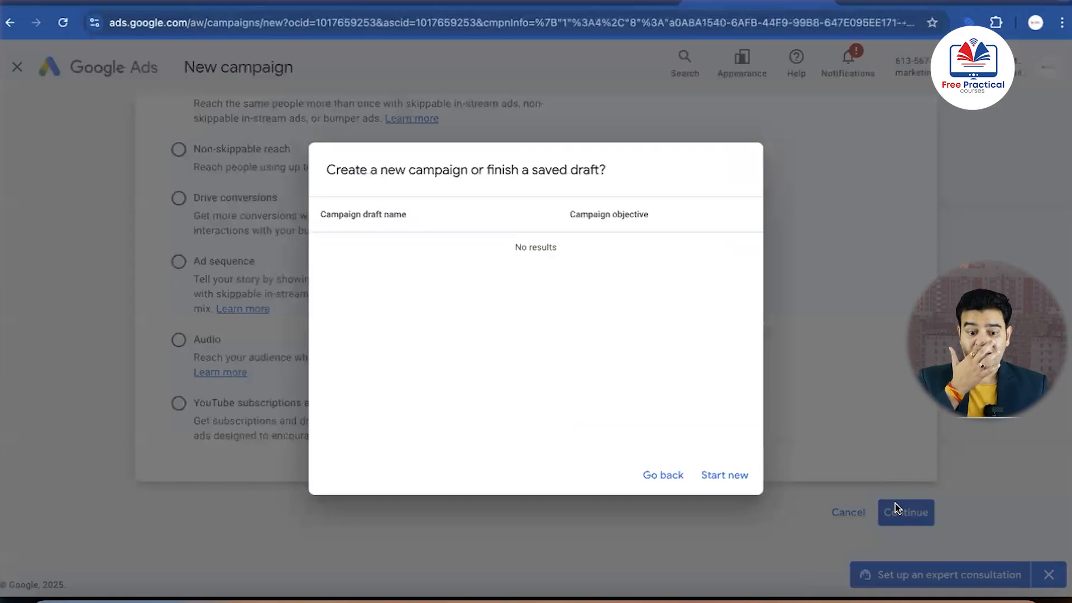
pyautogui.click(724, 475)
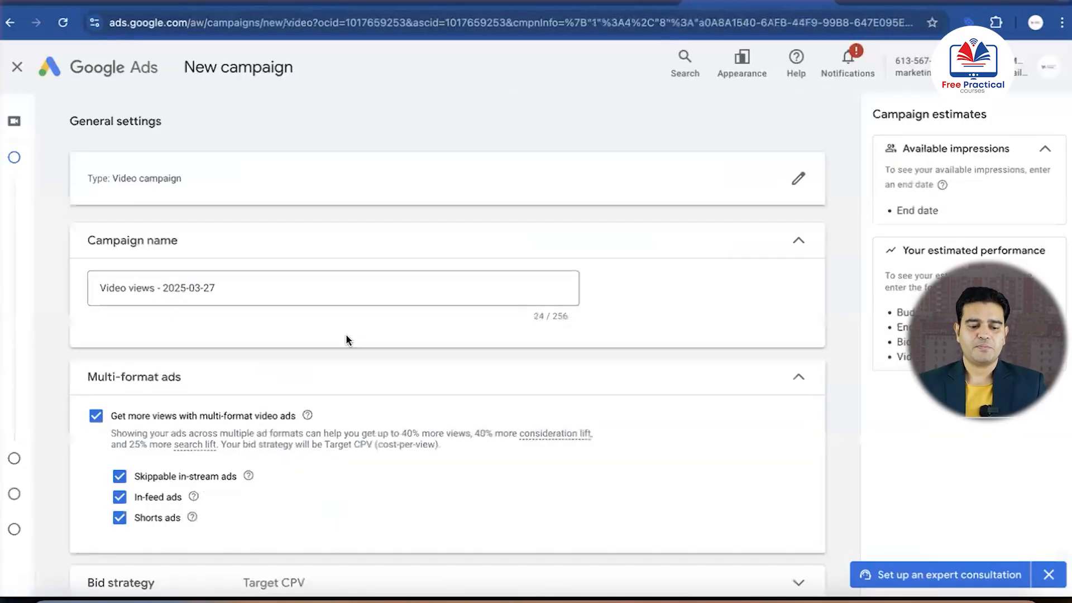
pyautogui.scroll(-1, 346, 336)
pyautogui.scroll(-1, 347, 340)
pyautogui.click(242, 224)
pyautogui.press('BackSpace')
pyautogui.press('BackSpace')
pyautogui.press('BackSpace')
pyautogui.press('BackSpace')
pyautogui.press('BackSpace')
pyautogui.press('BackSpace')
pyautogui.press('BackSpace')
pyautogui.press('BackSpace')
pyautogui.press('BackSpace')
pyautogui.press('BackSpace')
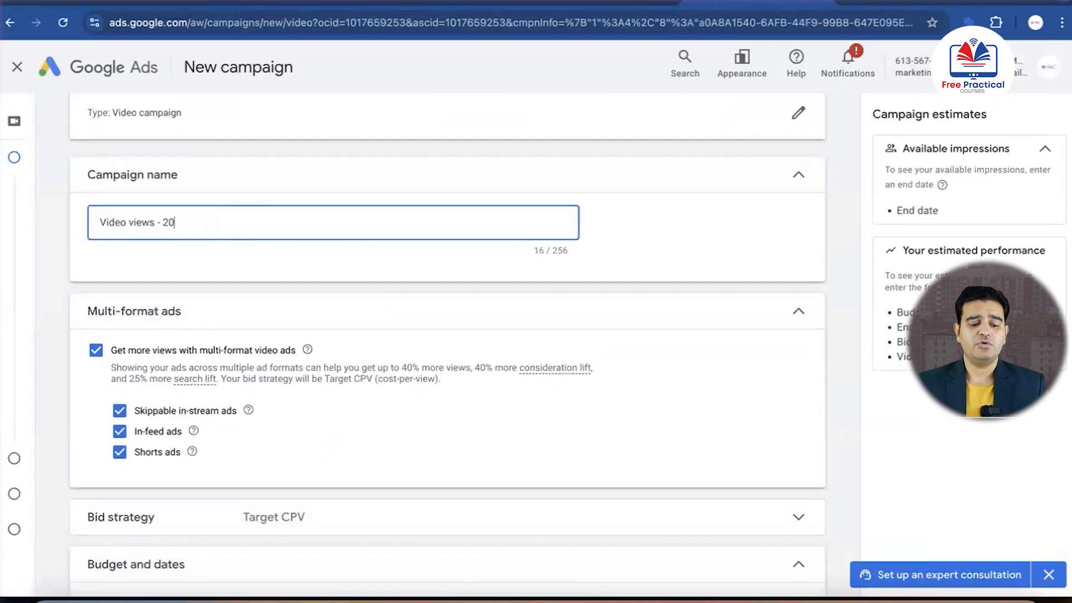
pyautogui.write('real')
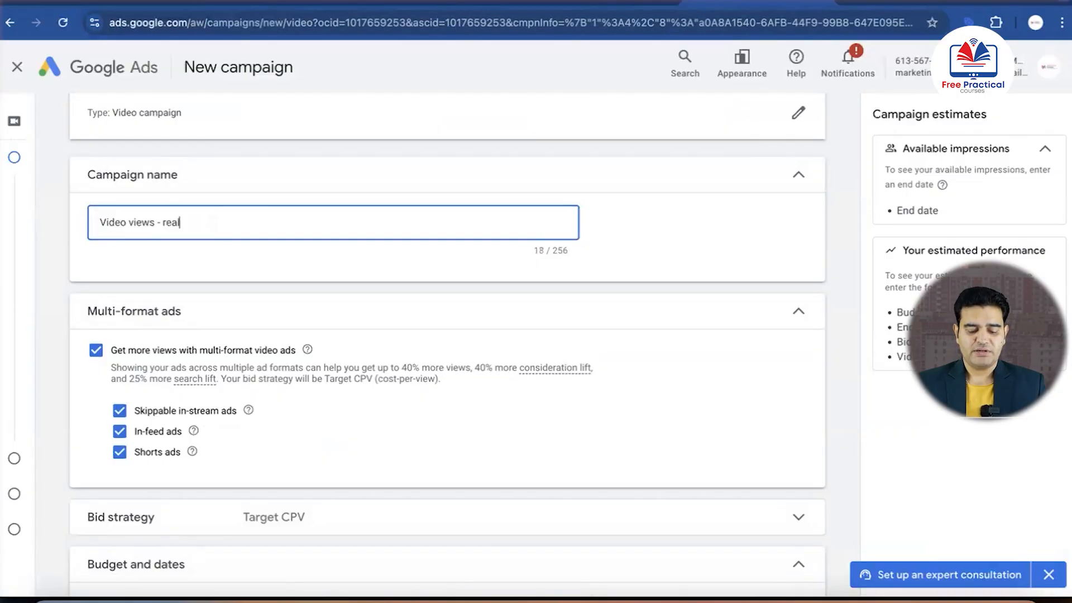
pyautogui.write('estate ')
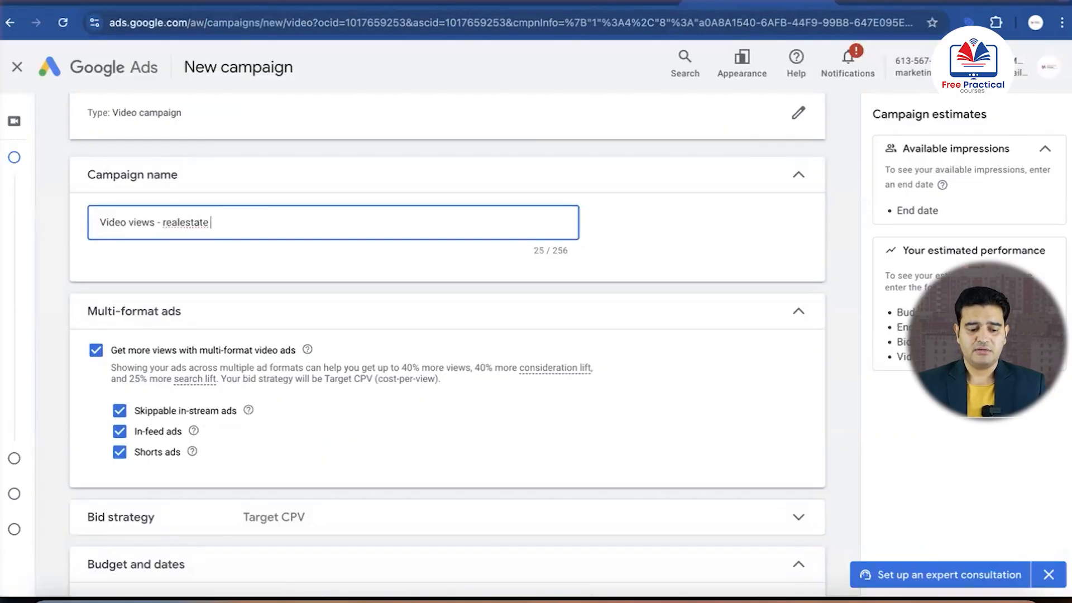
pyautogui.write('lead ads')
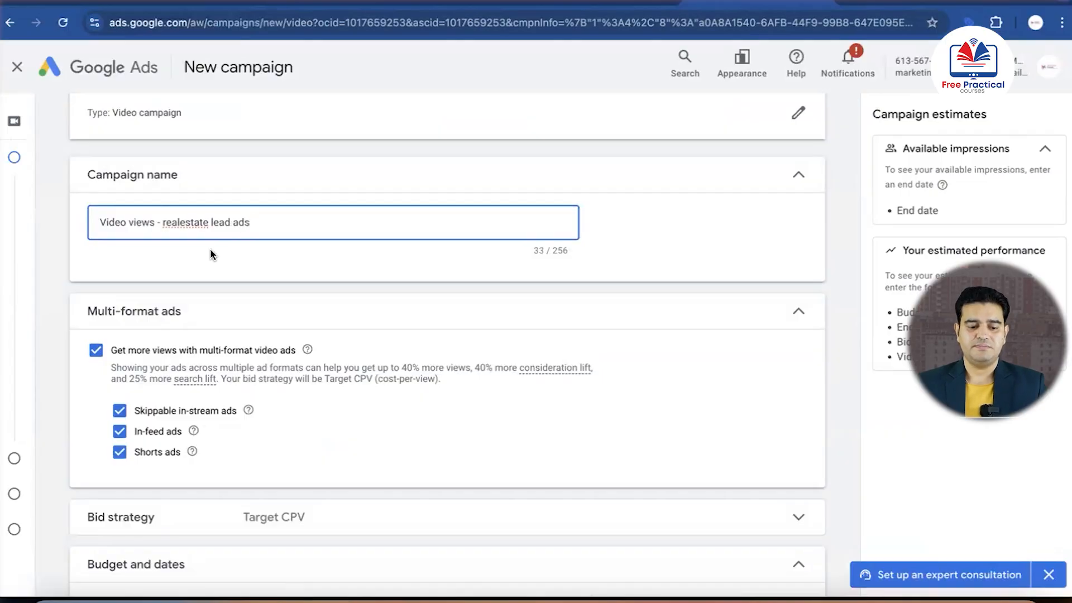
# Exclude In-feed ads and Shorts ads from the multi-format ads, keeping only Skippable in-stream ads
pyautogui.scroll(-1, 210, 249)
pyautogui.scroll(-2, 209, 249)
pyautogui.scroll(1, 210, 249)
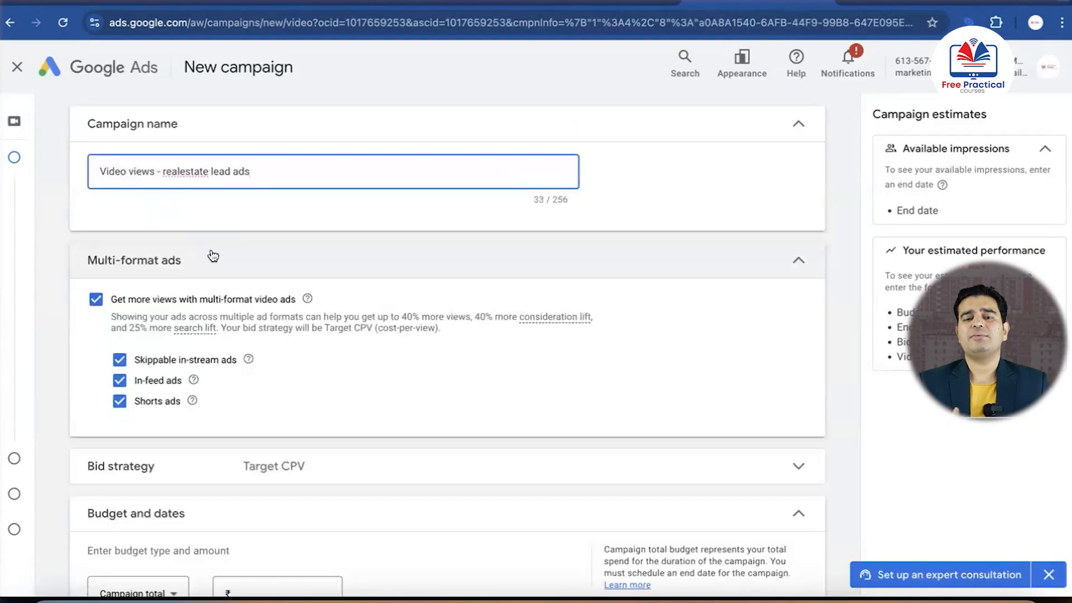
pyautogui.scroll(-2, 213, 255)
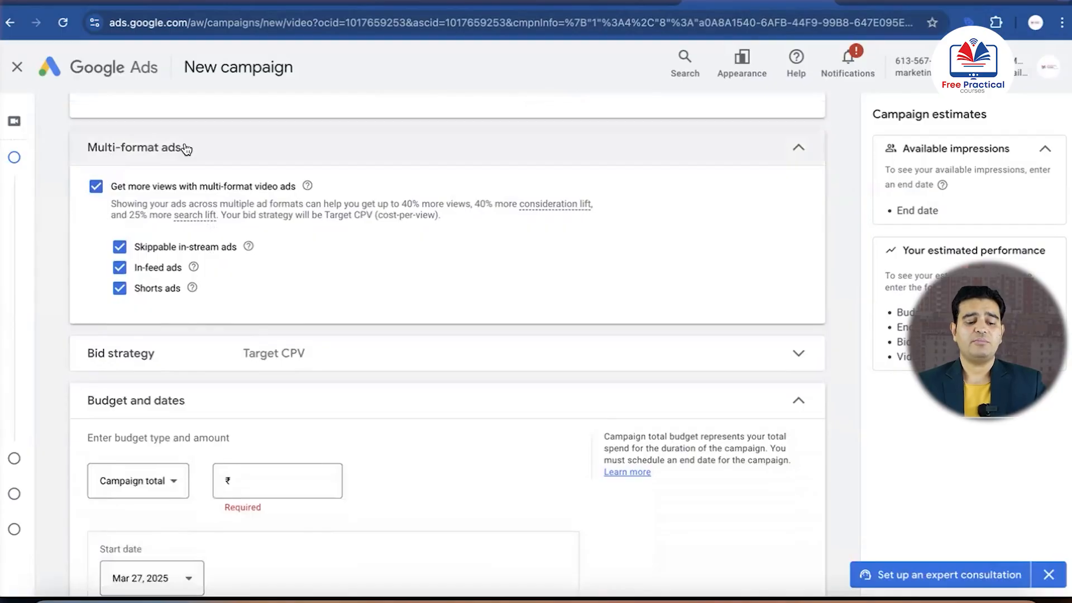
pyautogui.click(120, 268)
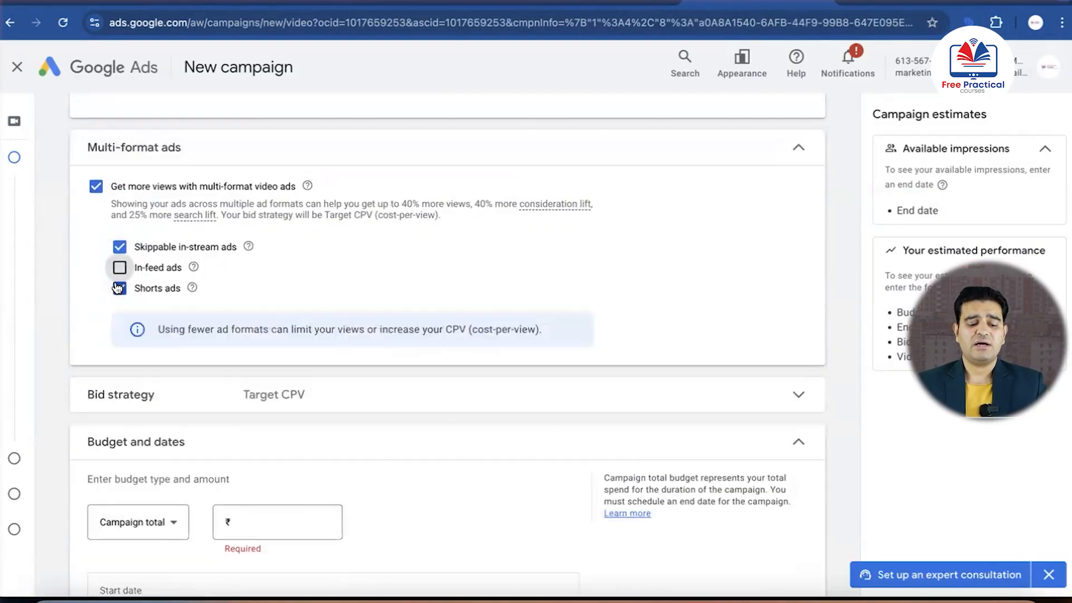
pyautogui.click(119, 288)
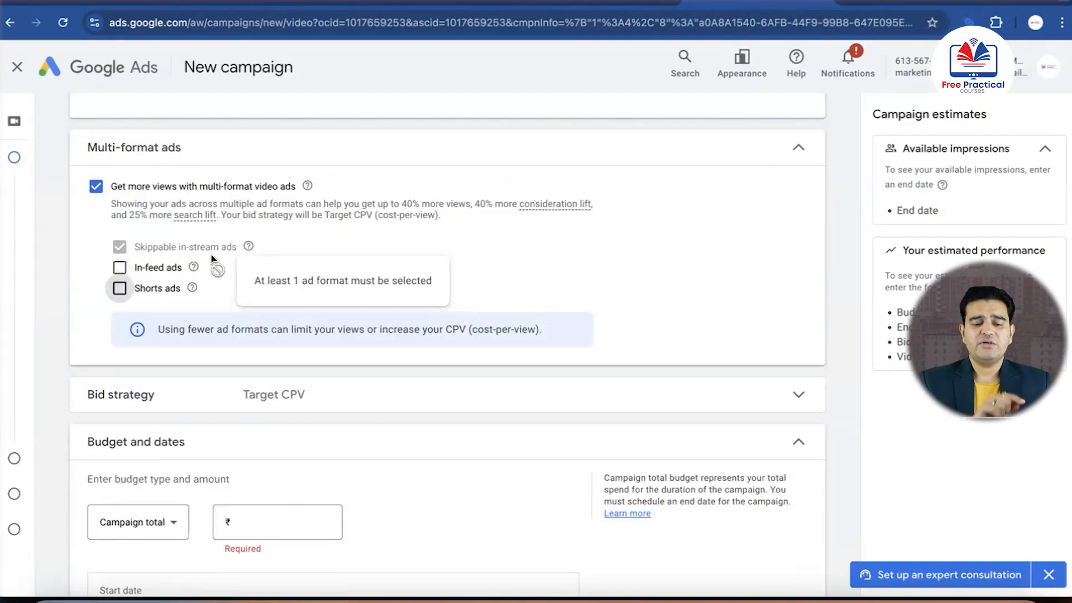
# Expand the campaign's bid strategy settings and review the Target CPV strategy and its explanation
pyautogui.scroll(-2, 164, 364)
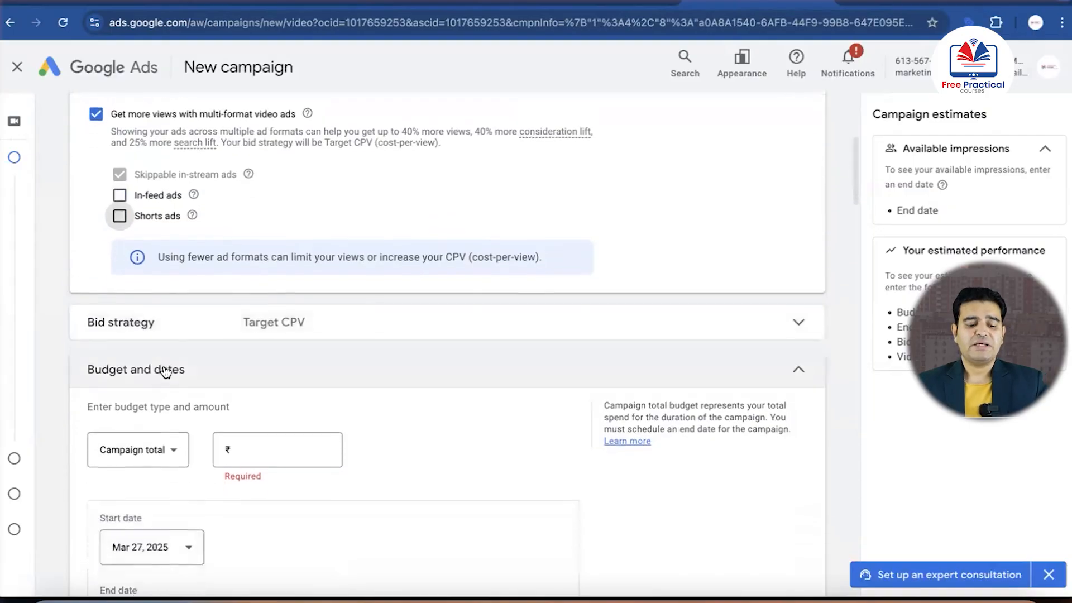
pyautogui.click(337, 302)
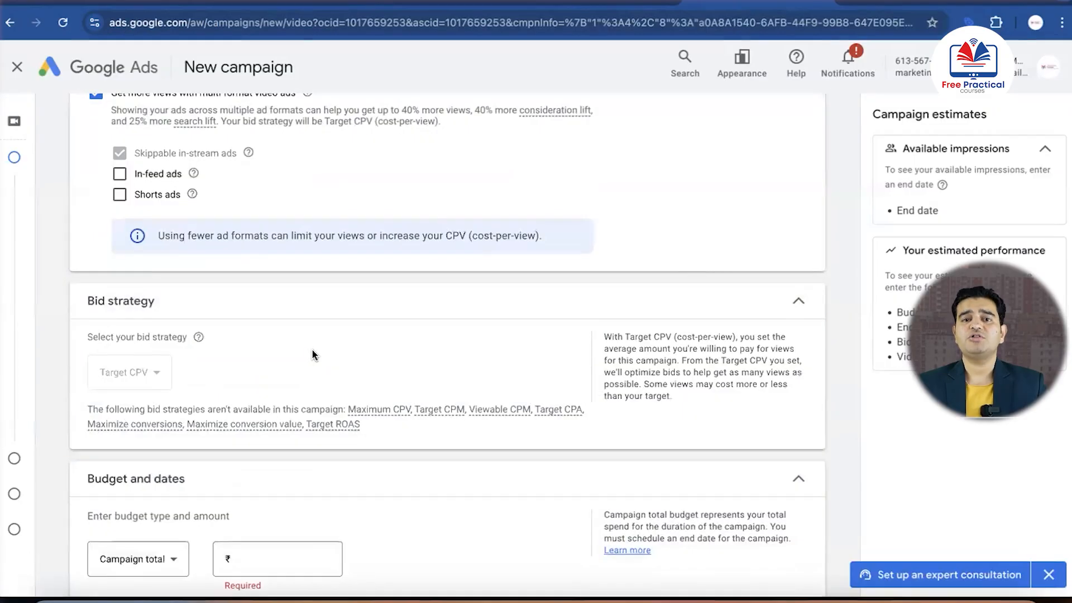
pyautogui.scroll(-1, 312, 353)
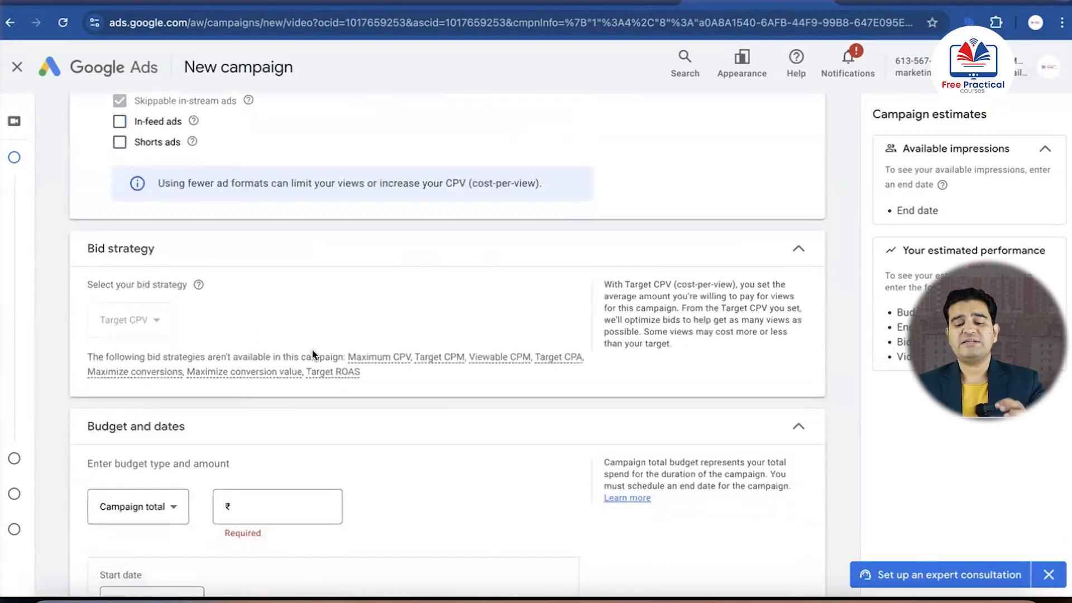
pyautogui.scroll(-4, 312, 354)
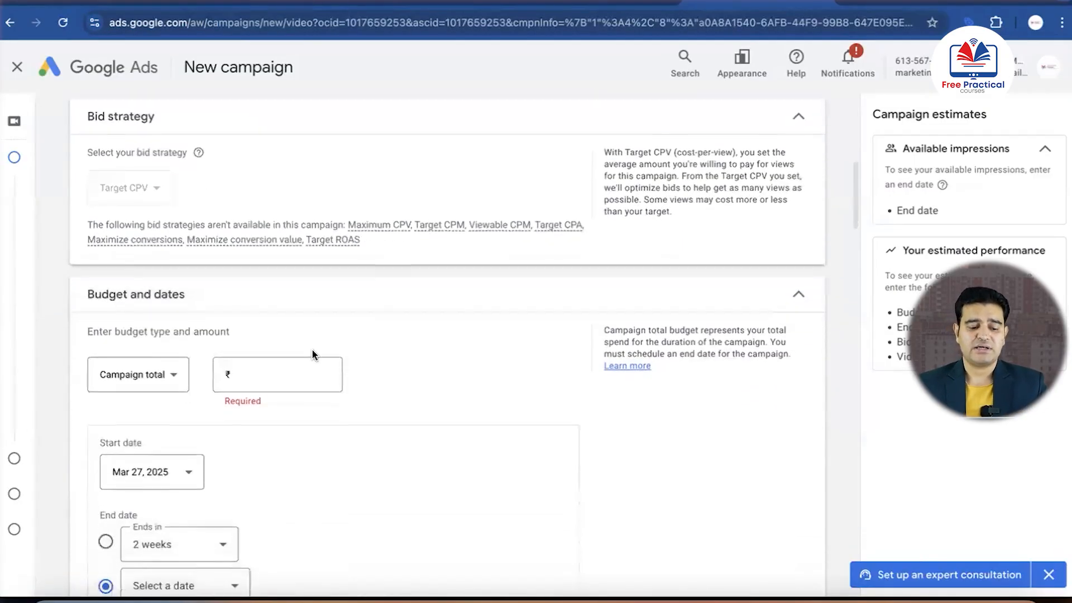
# Change the campaign's budget type from campaign total to Daily and set the amount to ₹1,000
pyautogui.click(178, 274)
pyautogui.click(111, 278)
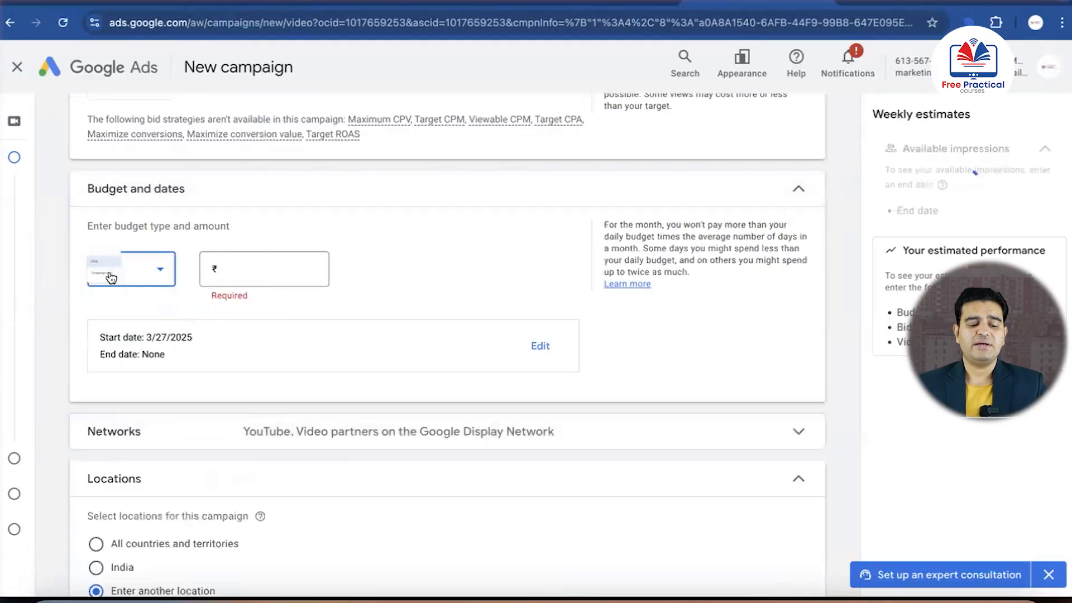
pyautogui.click(242, 267)
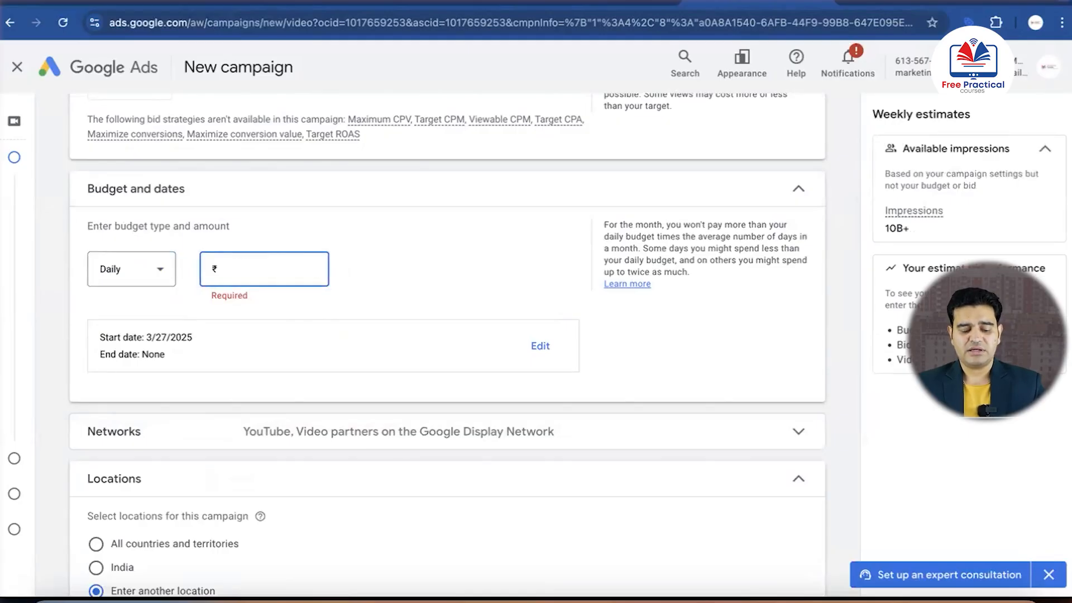
pyautogui.write('1,000')
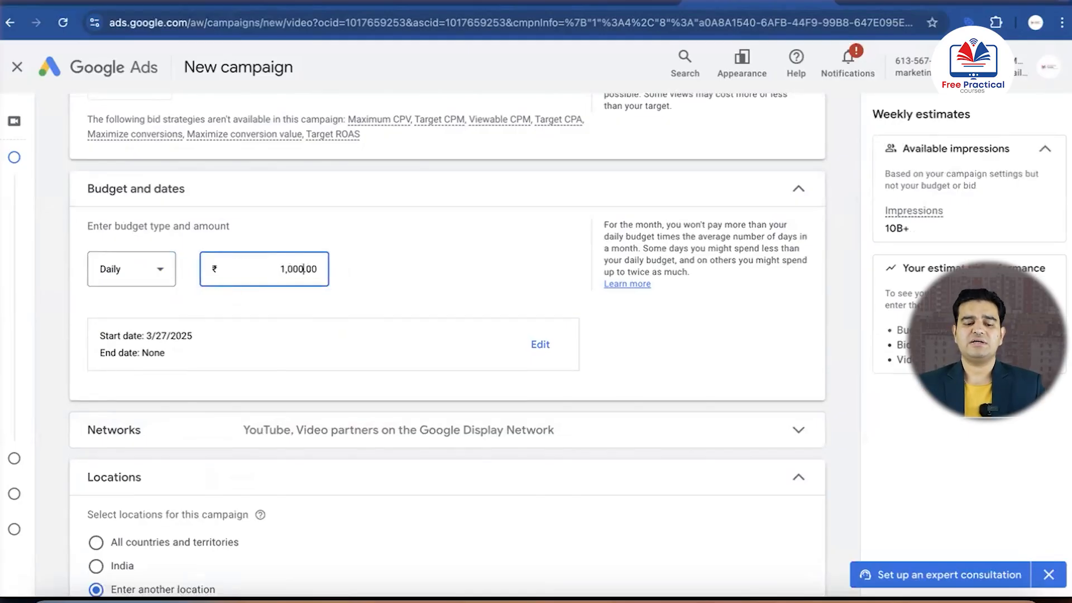
# Exclude Video partners on the Google Display Network from the campaign's networks, keeping only YouTube
pyautogui.scroll(-3, 340, 305)
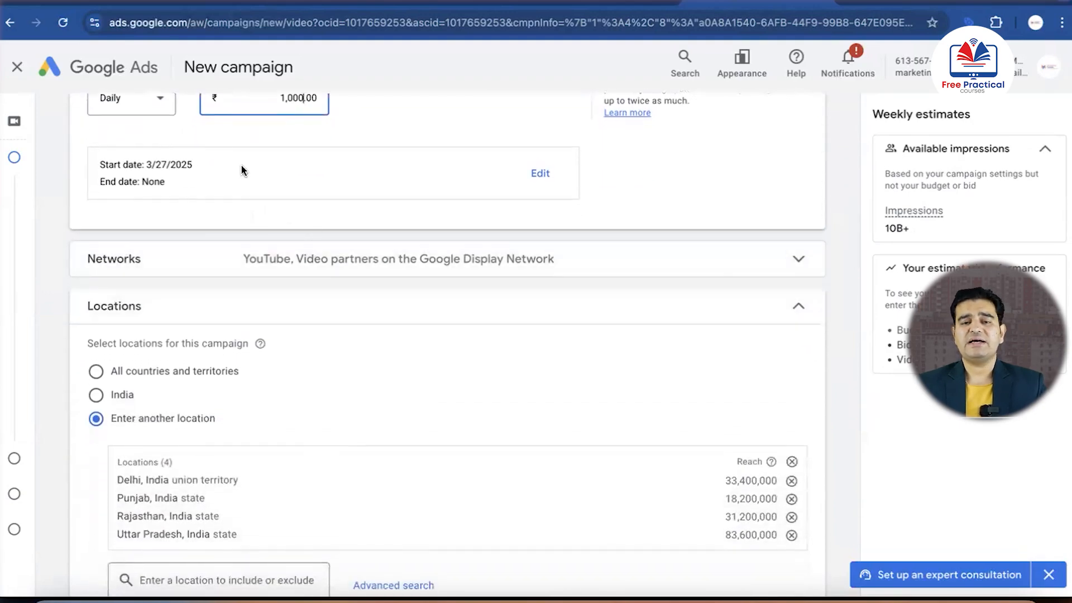
pyautogui.scroll(1, 220, 177)
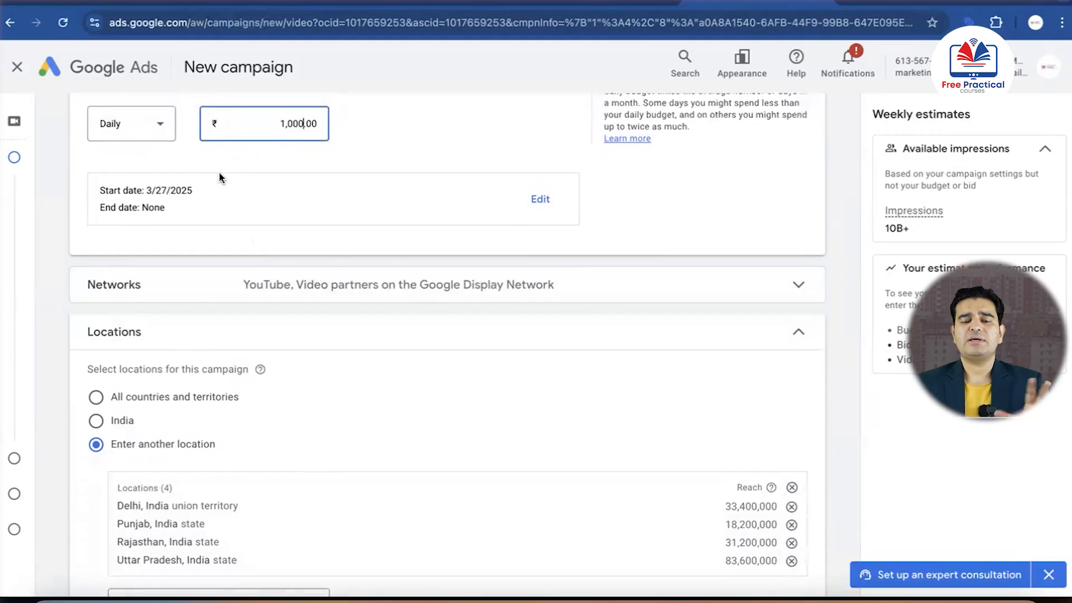
pyautogui.scroll(-2, 346, 212)
pyautogui.click(352, 226)
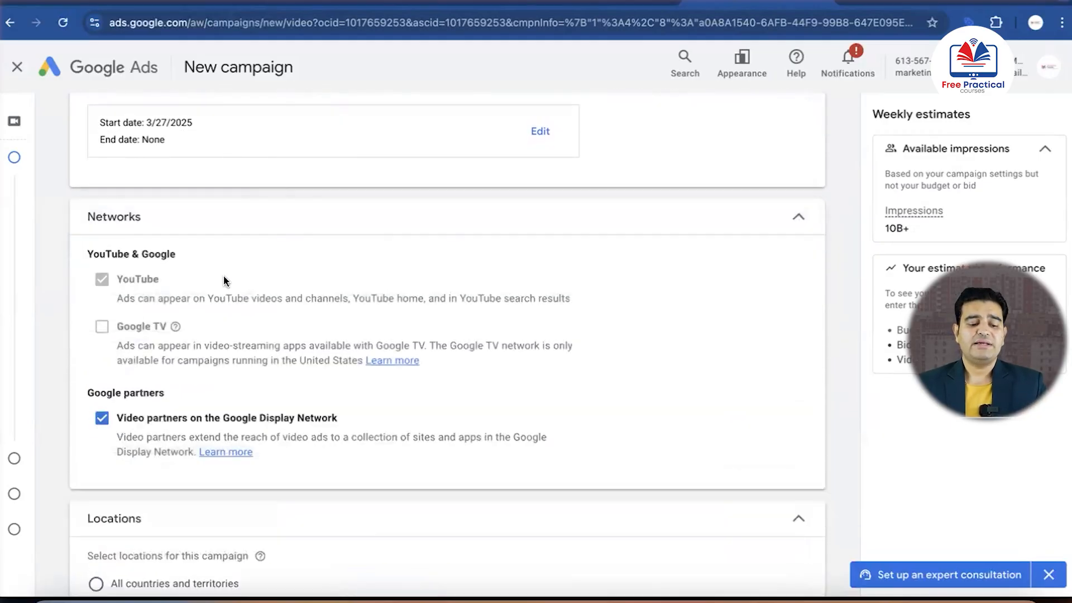
pyautogui.scroll(-2, 217, 273)
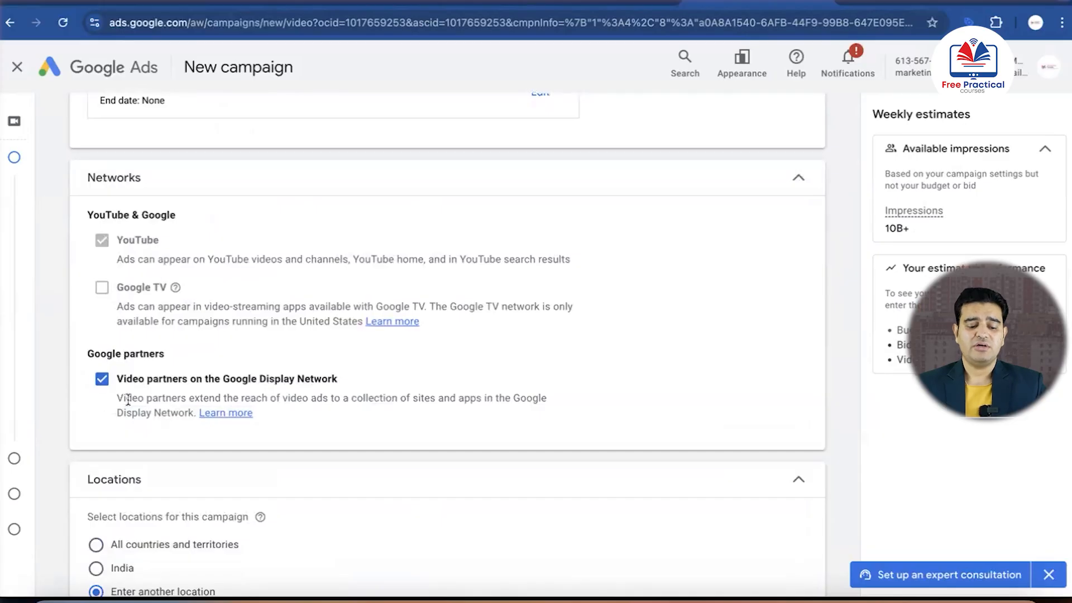
pyautogui.click(102, 380)
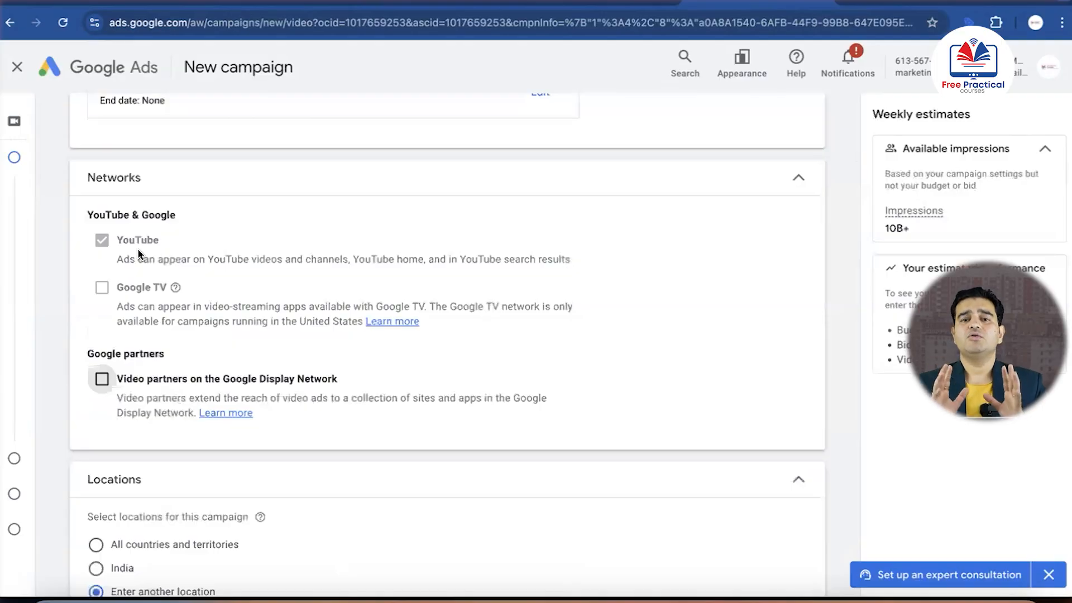
pyautogui.scroll(-6, 138, 253)
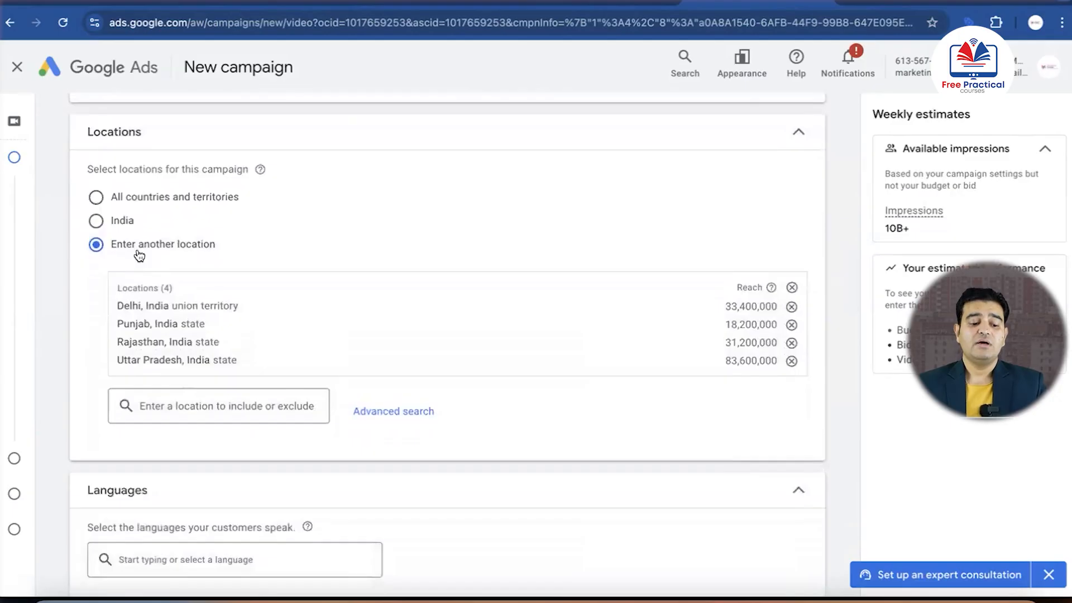
pyautogui.scroll(4, 139, 254)
pyautogui.scroll(1, 138, 252)
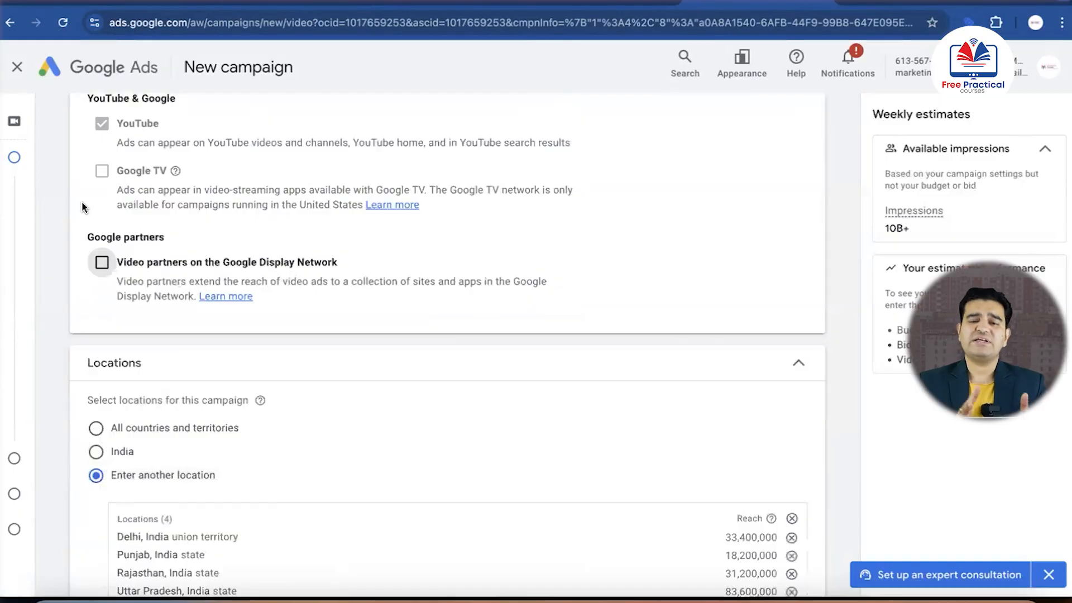
pyautogui.scroll(-5, 82, 207)
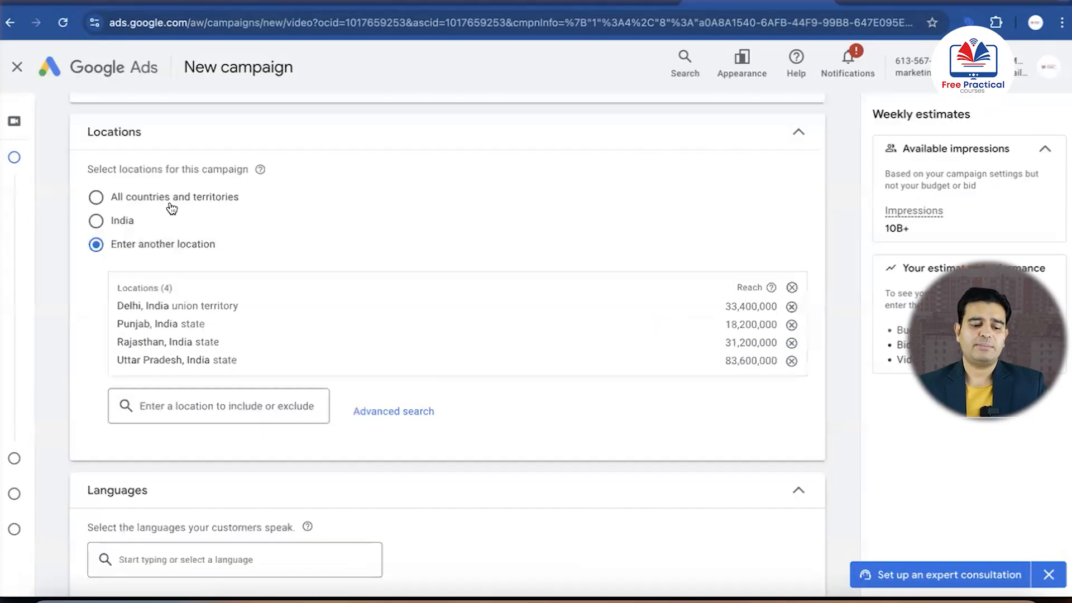
# Keep the campaign's location option on Enter another location and remove all previously added locations
pyautogui.click(97, 222)
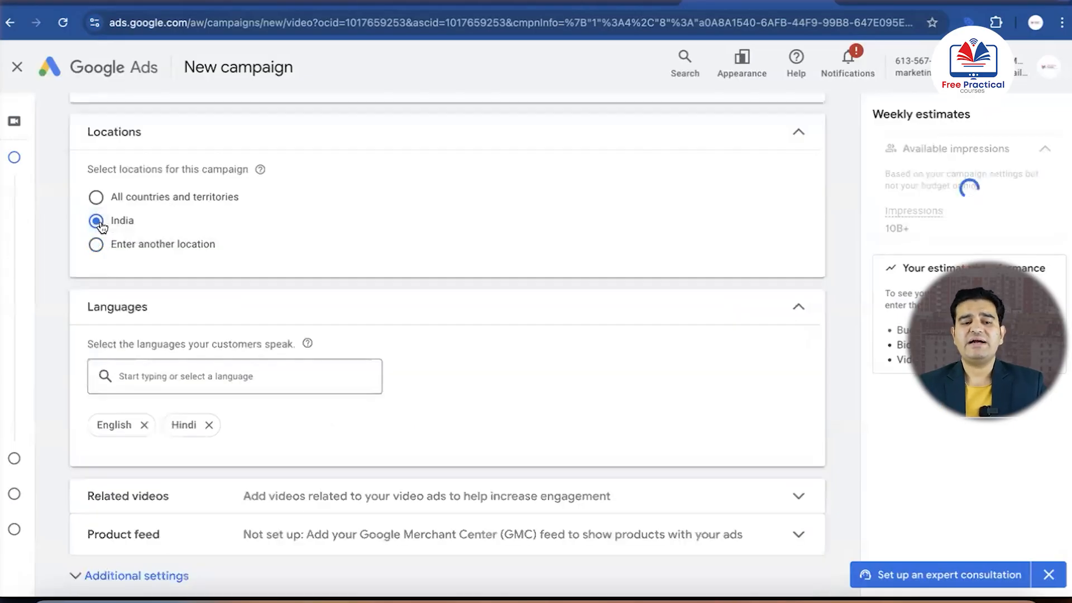
pyautogui.click(96, 245)
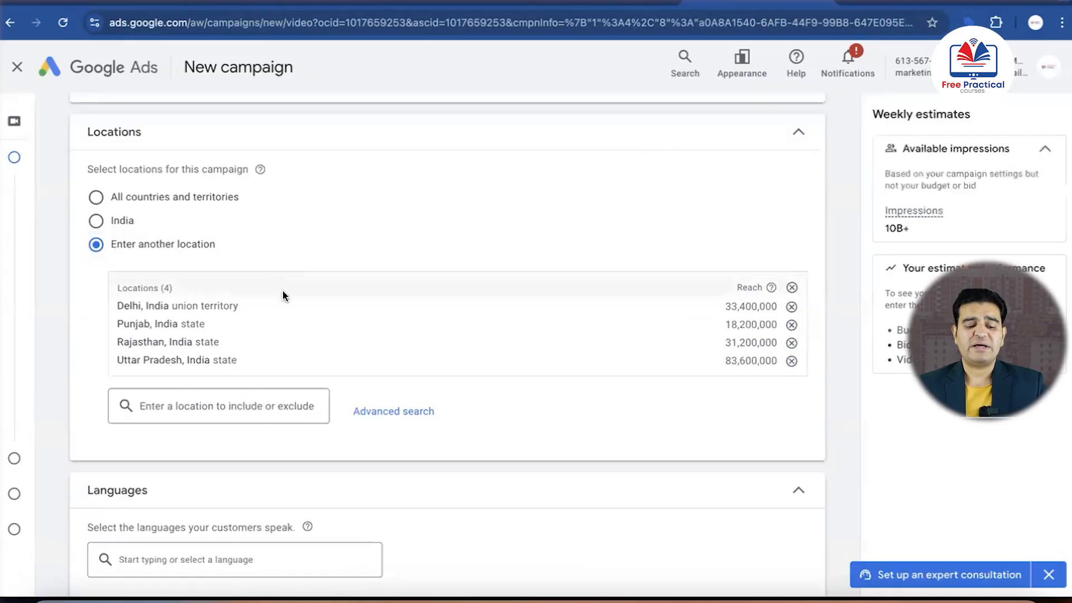
pyautogui.scroll(-1, 276, 310)
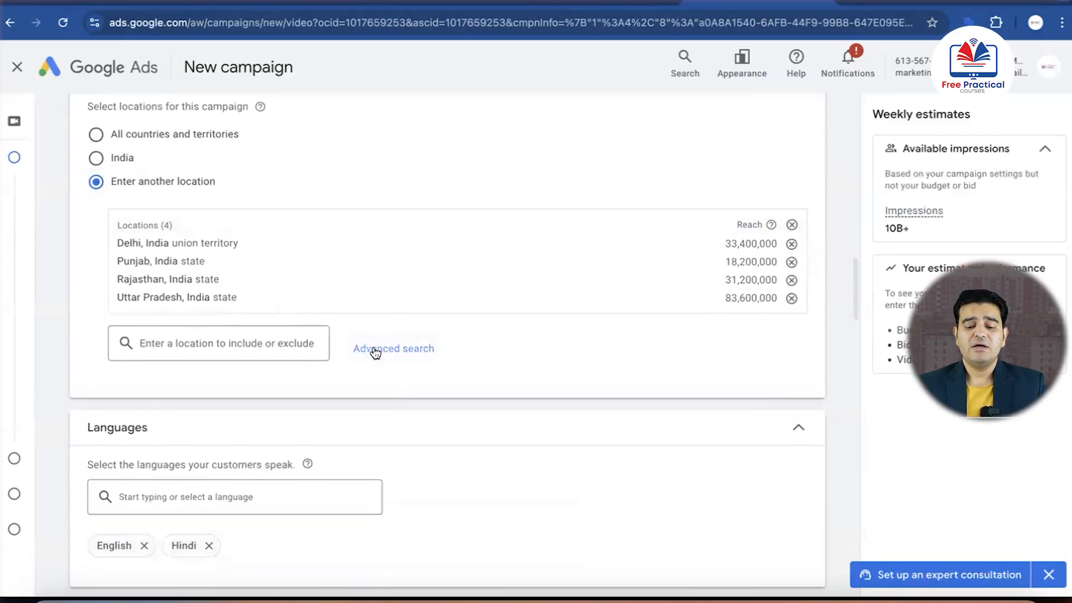
pyautogui.click(791, 225)
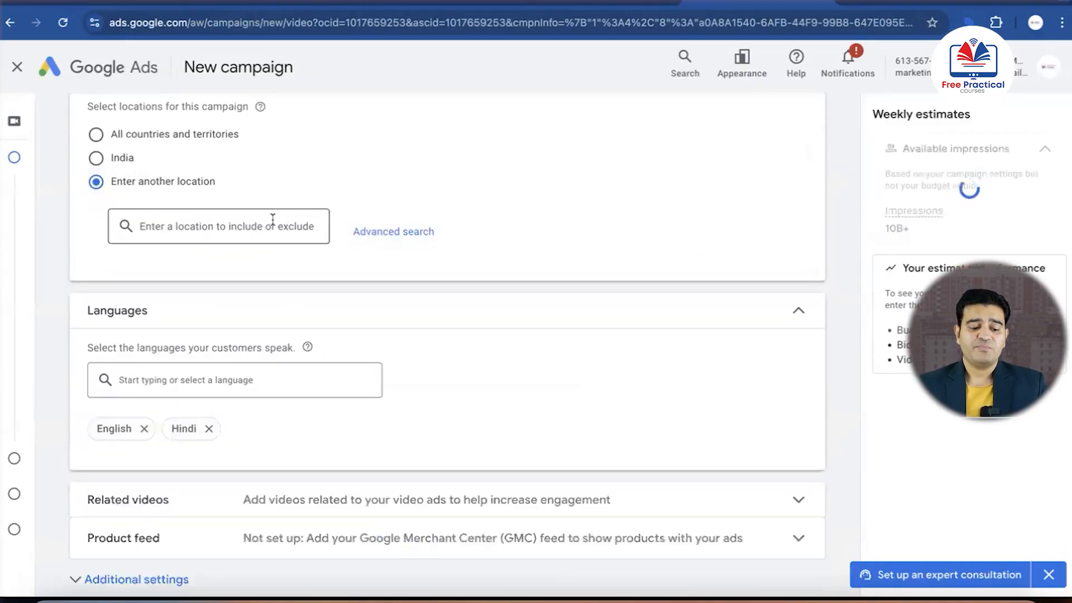
# Use the advanced location search to include Delhi union territory, Haryana state and Punjab state in India, and save them as the campaign's targets
pyautogui.click(416, 233)
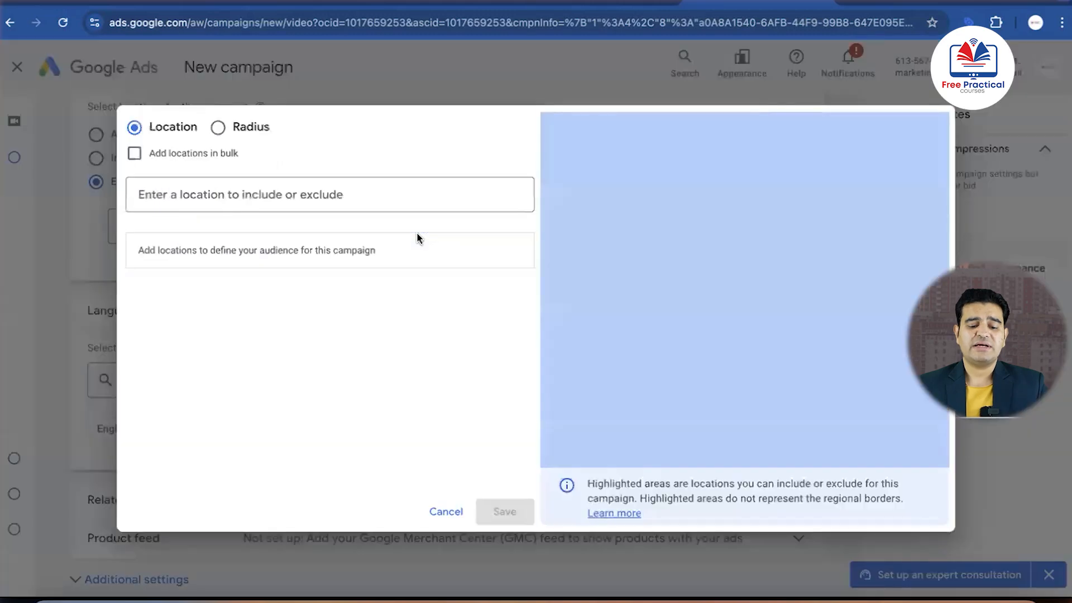
pyautogui.click(377, 194)
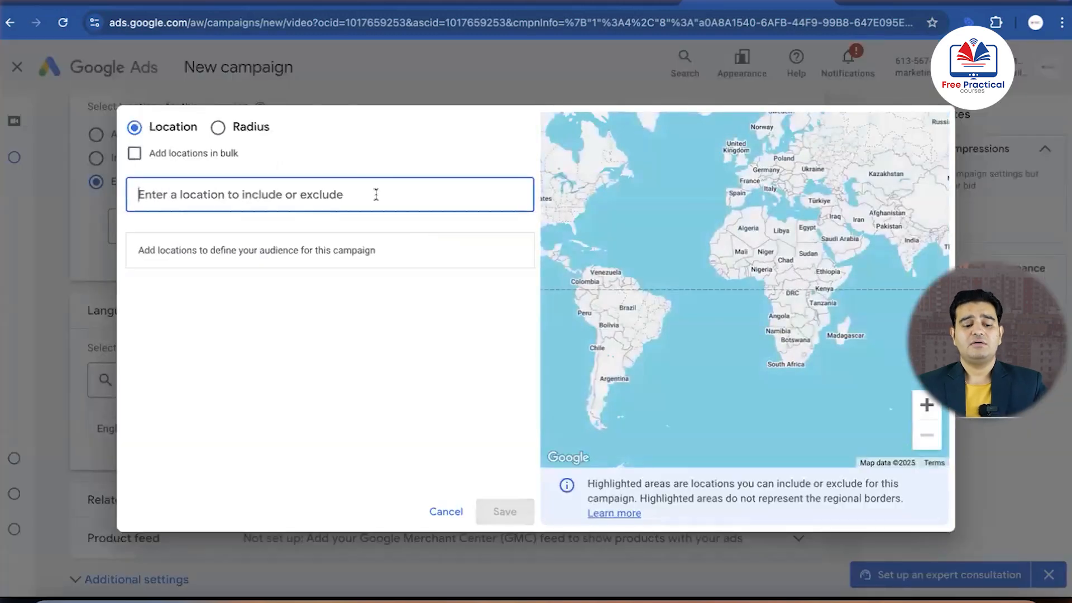
pyautogui.write('delhi')
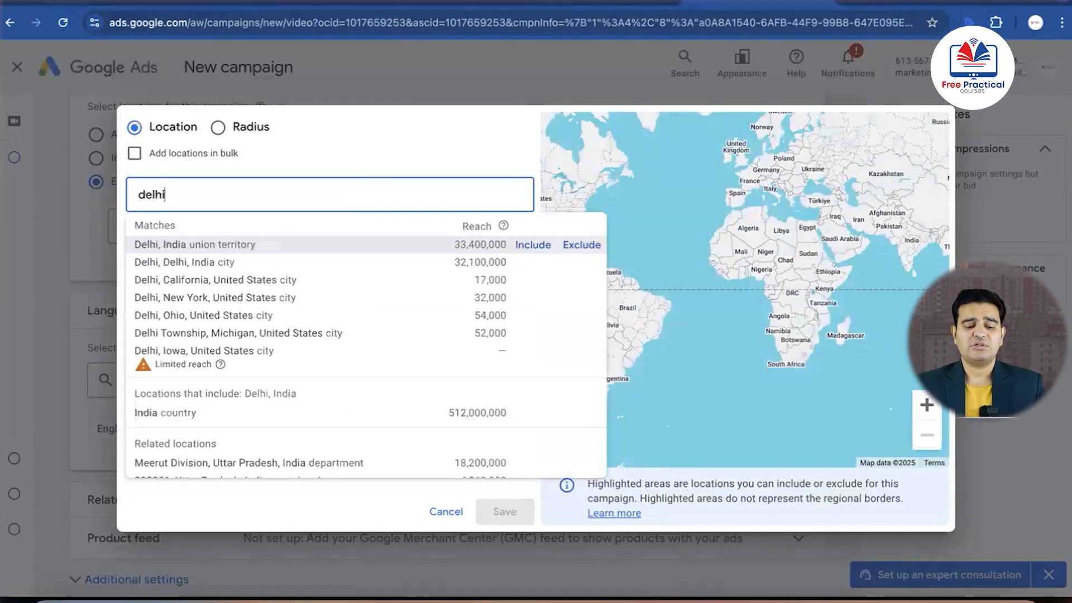
pyautogui.click(226, 243)
pyautogui.click(316, 190)
pyautogui.write('haryana')
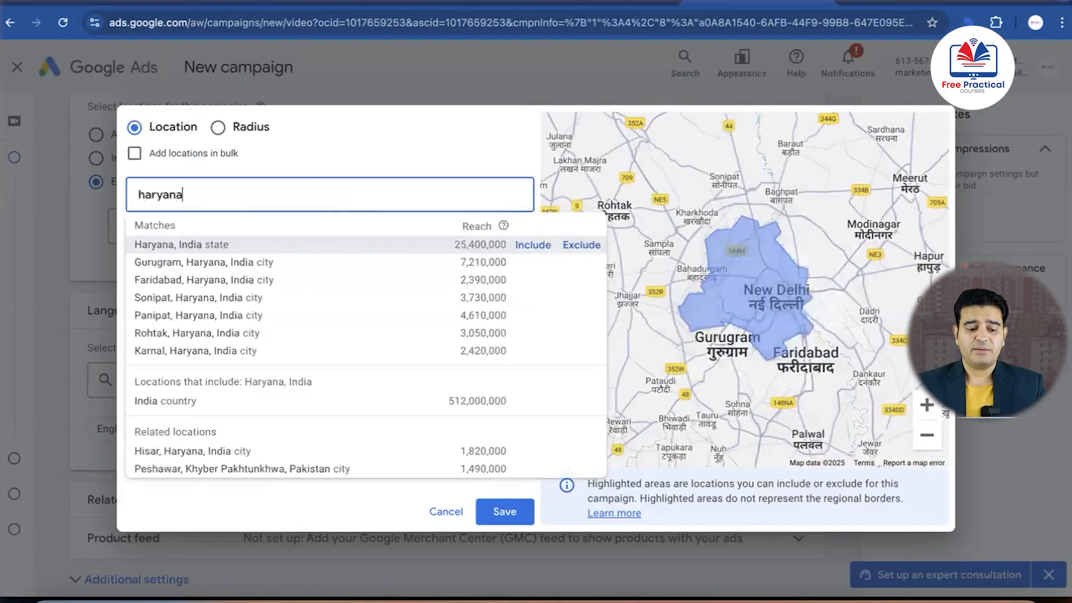
pyautogui.click(209, 244)
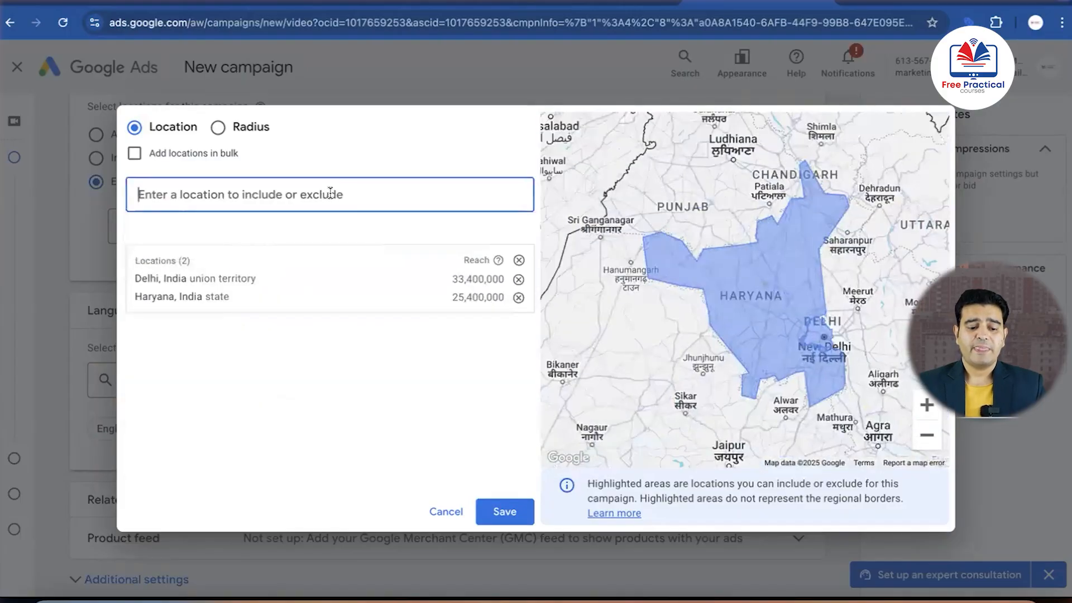
pyautogui.write('p')
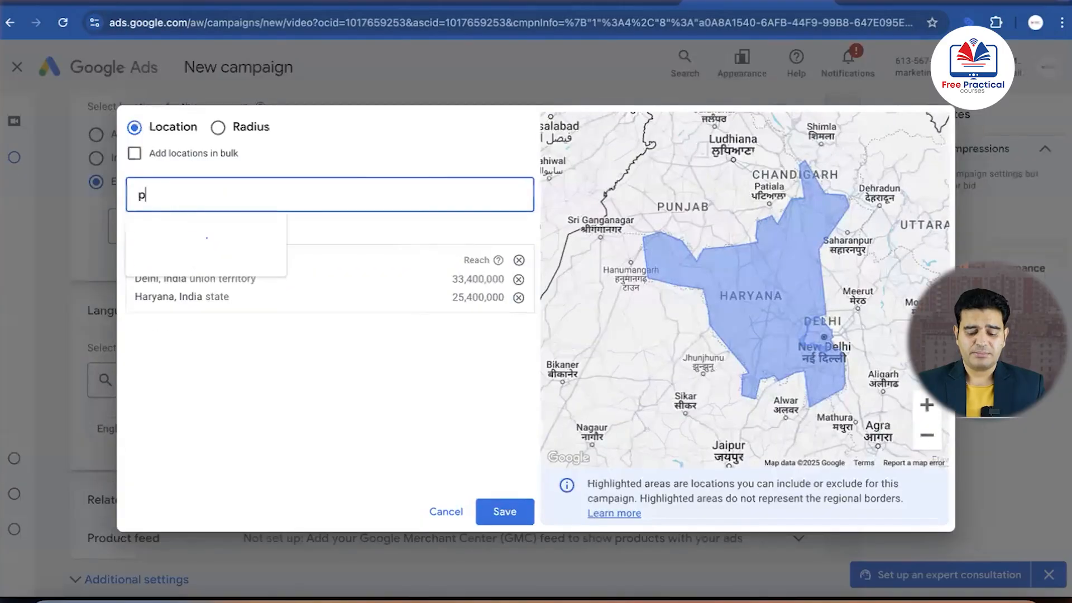
pyautogui.write('unjab')
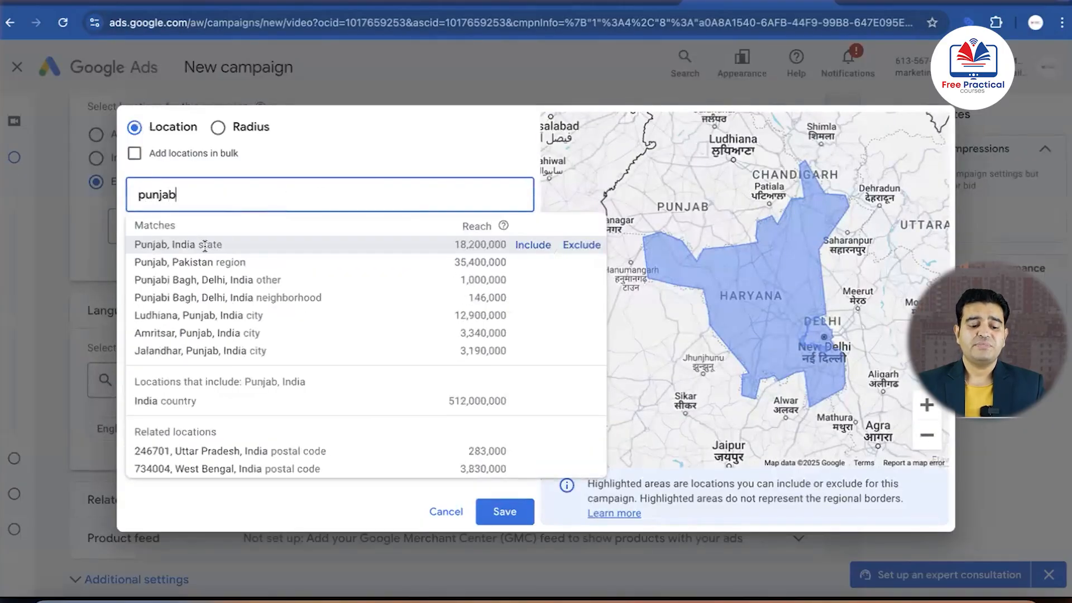
pyautogui.click(204, 246)
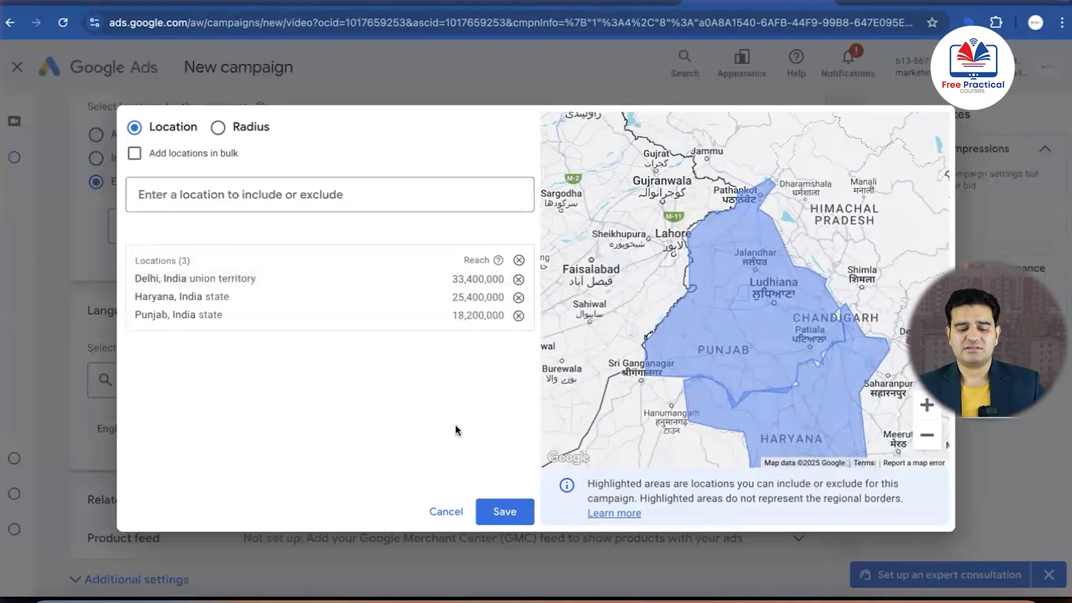
pyautogui.click(501, 509)
# Switch the device setting under additional settings to specific targeting, with computers, mobile phones, tablets and TV screens included, and review its advanced options
pyautogui.scroll(-5, 494, 378)
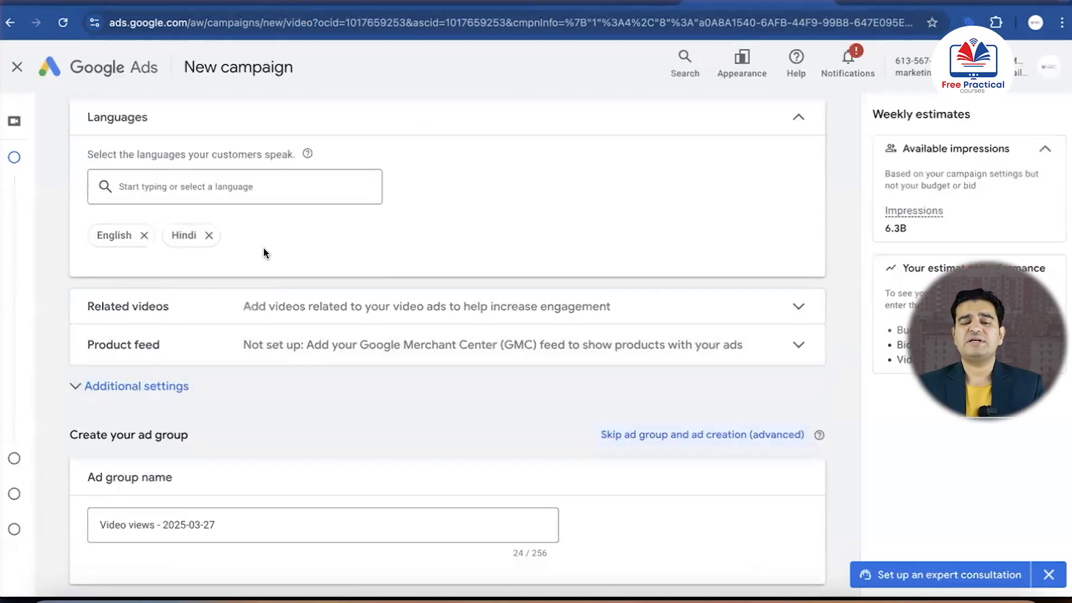
pyautogui.scroll(-3, 264, 251)
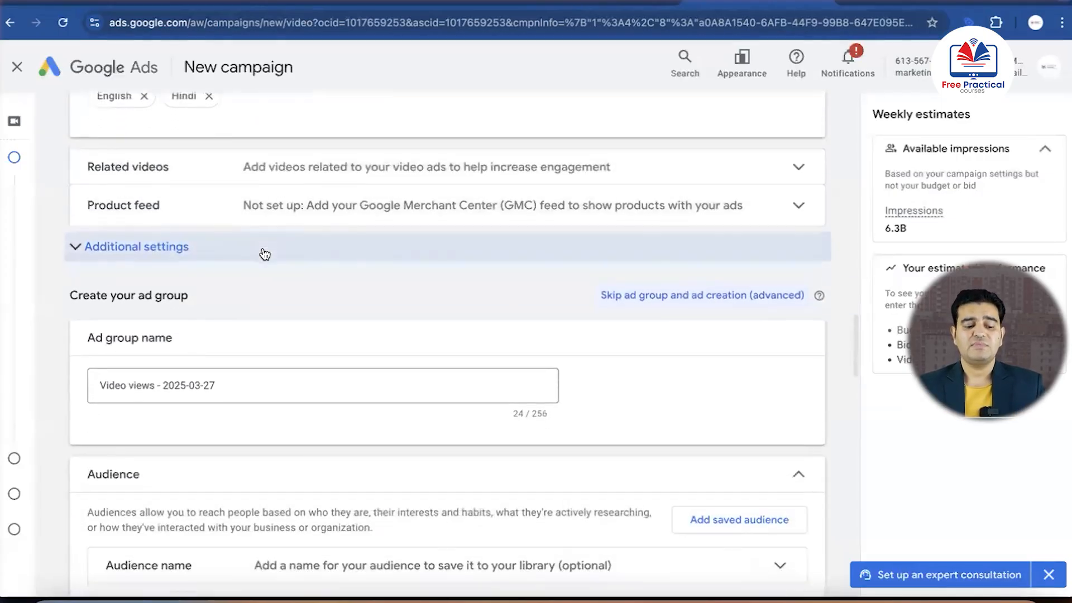
pyautogui.click(173, 236)
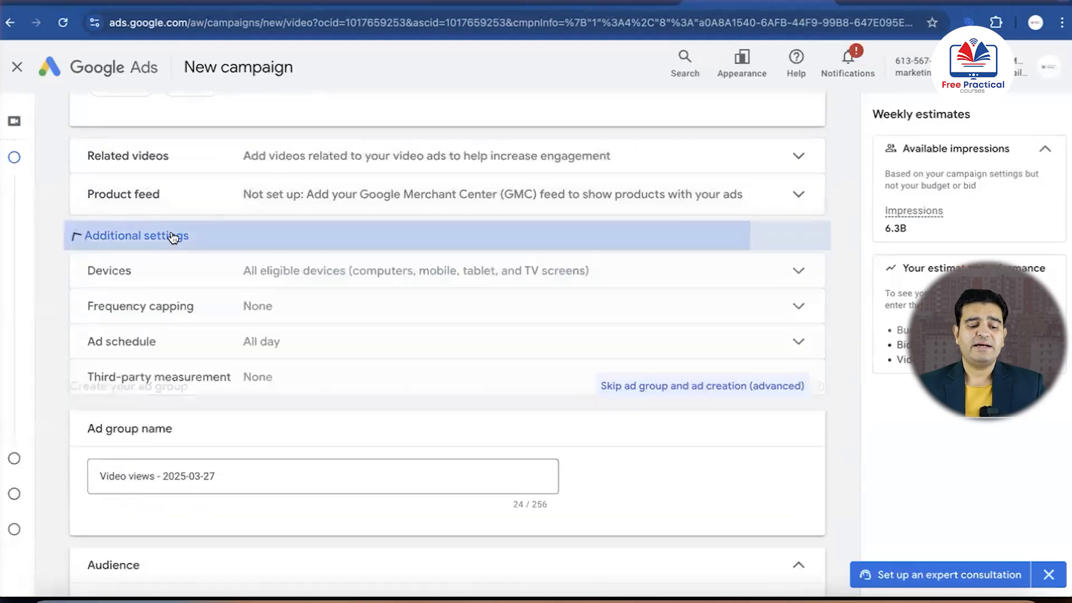
pyautogui.scroll(-1, 173, 238)
pyautogui.click(390, 216)
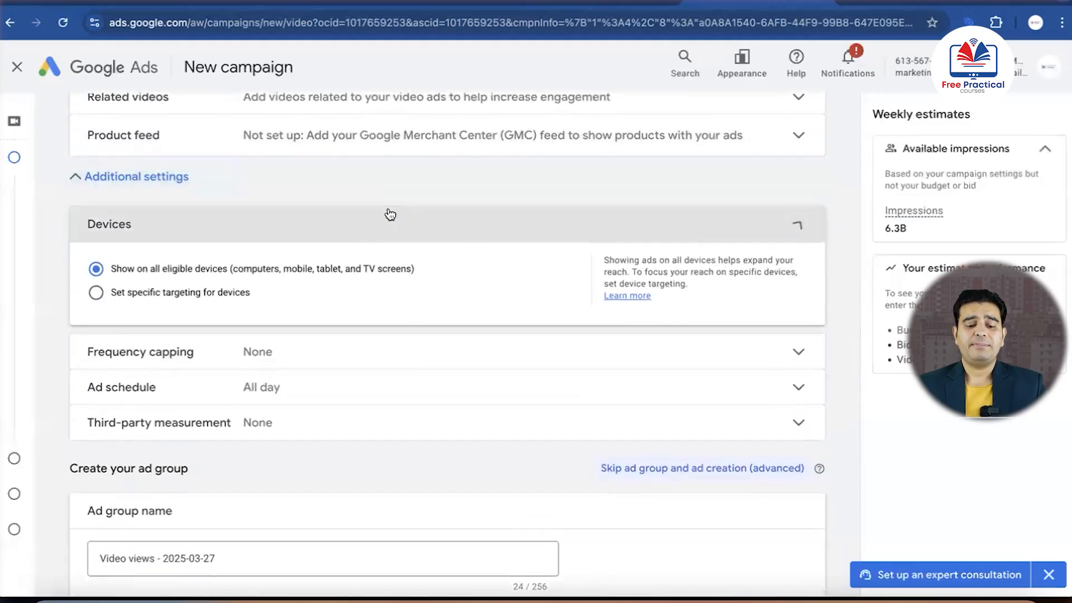
pyautogui.click(117, 292)
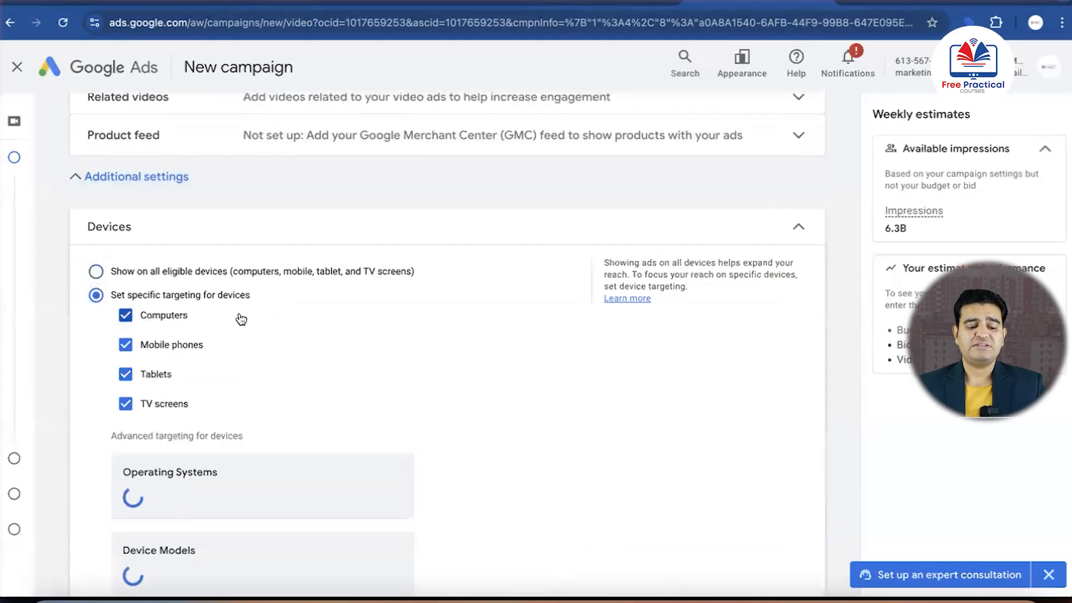
pyautogui.scroll(-1, 237, 316)
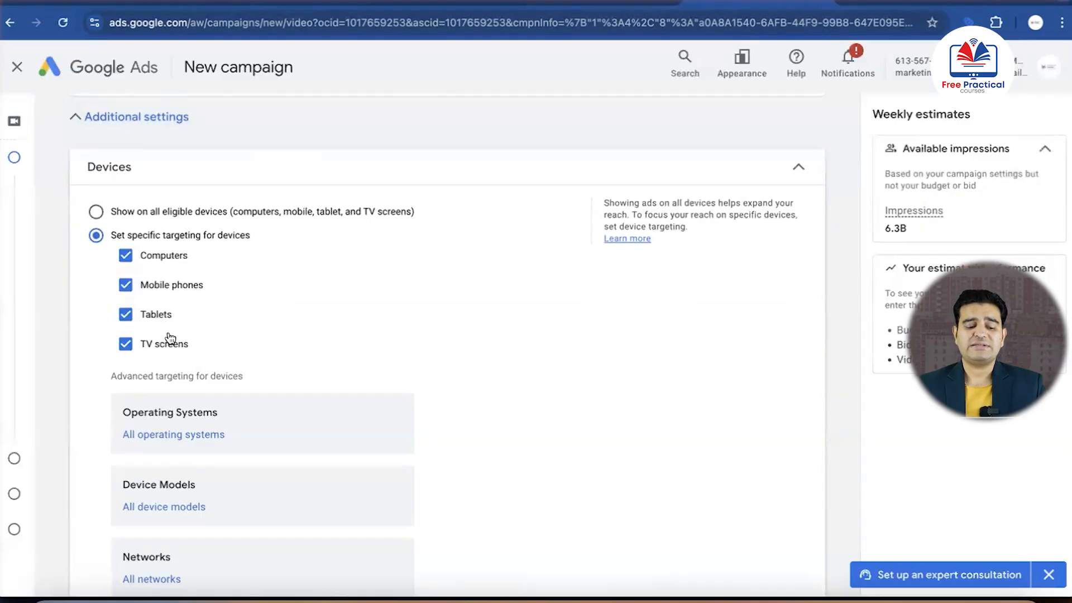
pyautogui.scroll(-2, 165, 335)
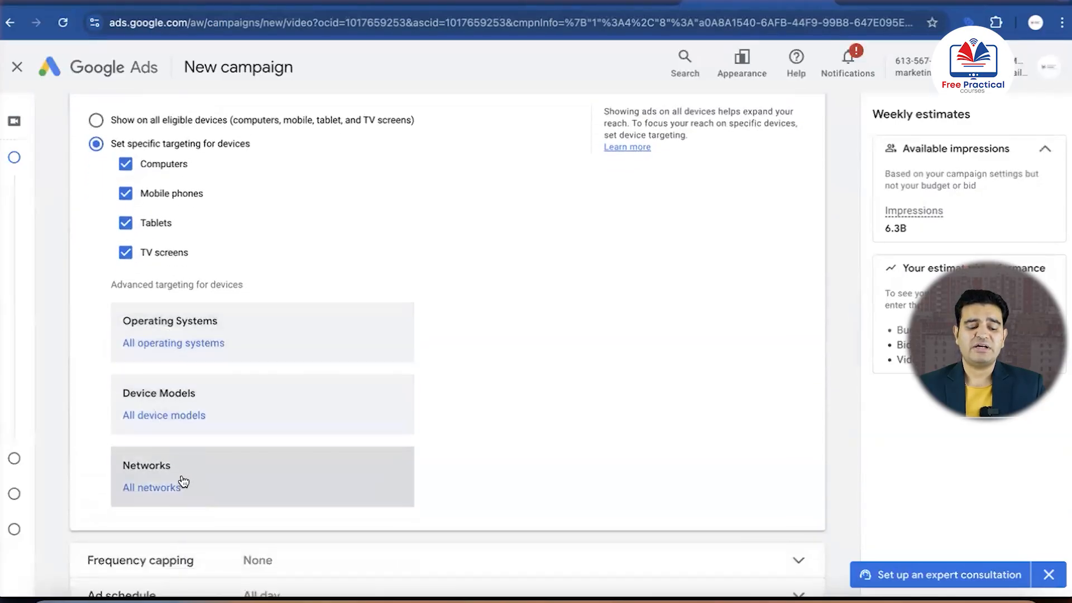
pyautogui.scroll(-1, 181, 478)
pyautogui.scroll(2, 210, 232)
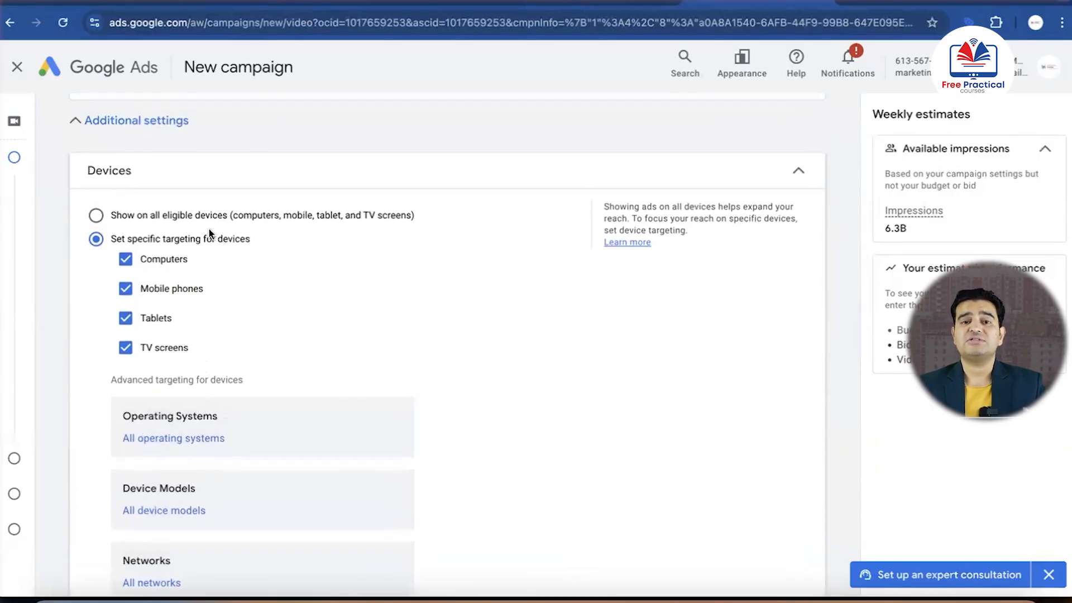
# Show the campaign's ads on all eligible devices and cap the view frequency at 3 per day
pyautogui.click(96, 215)
pyautogui.scroll(-1, 261, 304)
pyautogui.scroll(-1, 262, 304)
pyautogui.click(419, 206)
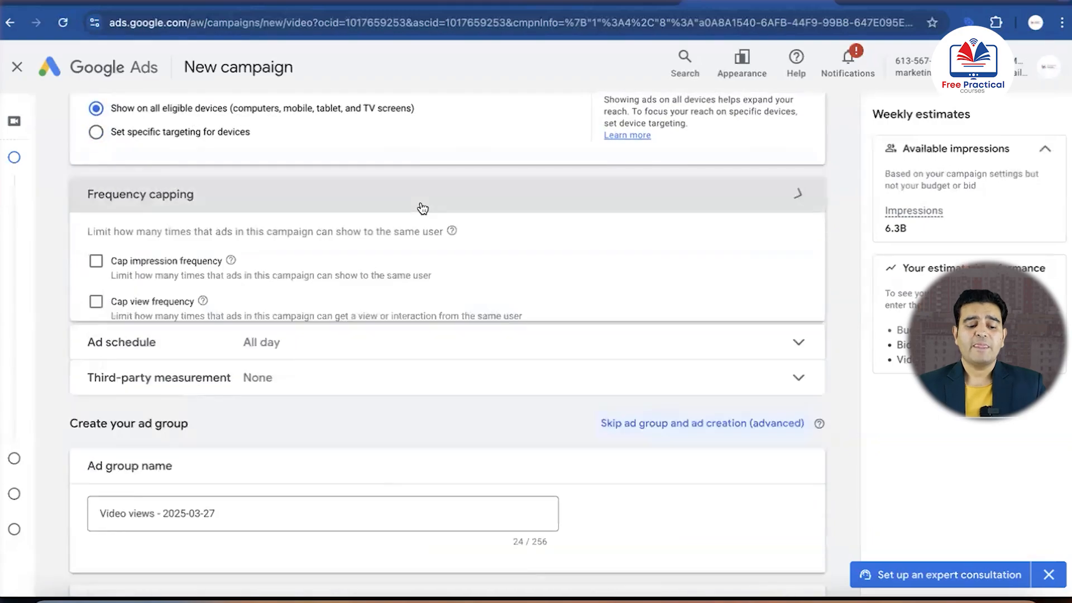
pyautogui.click(106, 305)
pyautogui.click(198, 365)
pyautogui.write('3')
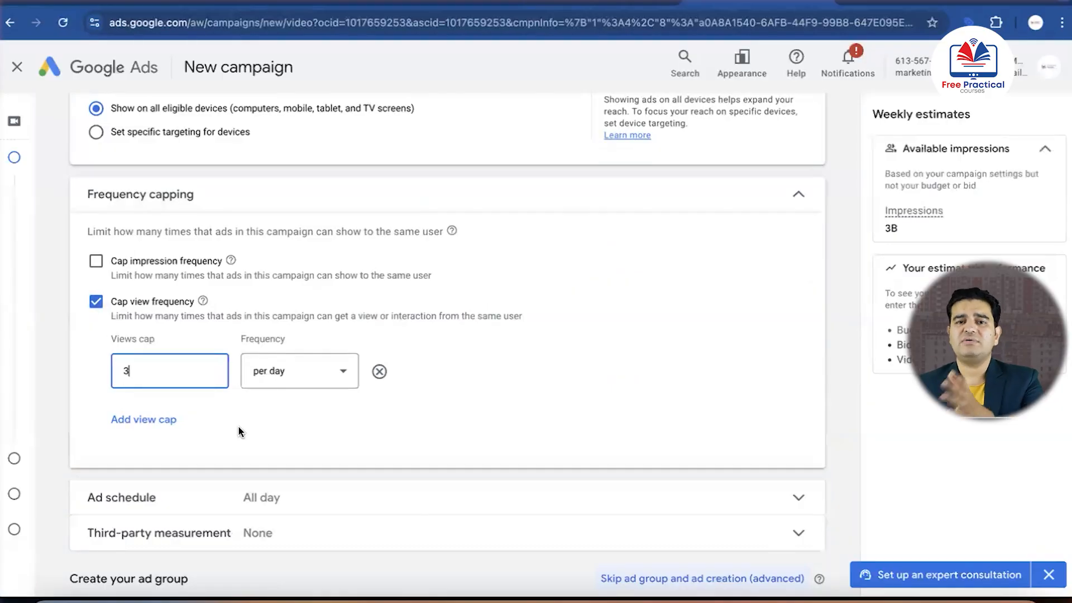
# Limit the campaign's ad schedule to Mondays - Fridays
pyautogui.scroll(-3, 239, 426)
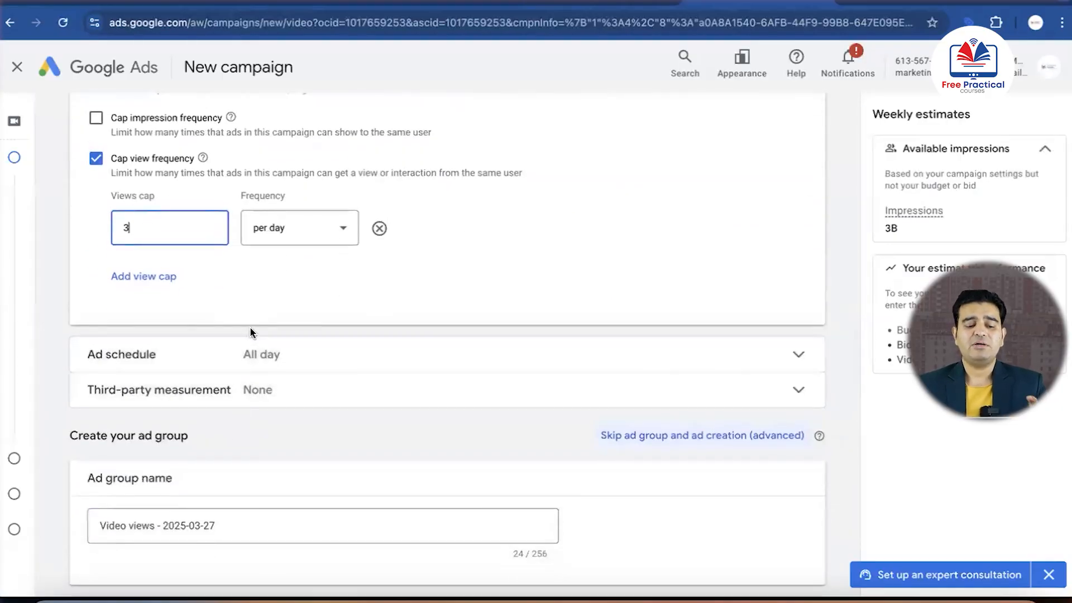
pyautogui.scroll(-2, 250, 329)
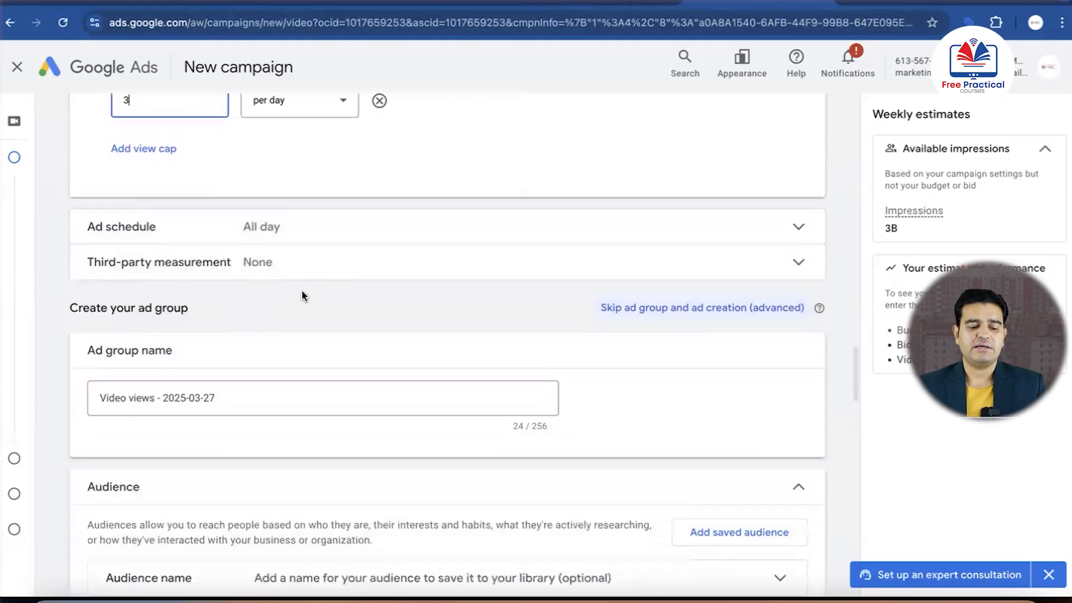
pyautogui.click(407, 228)
pyautogui.click(173, 279)
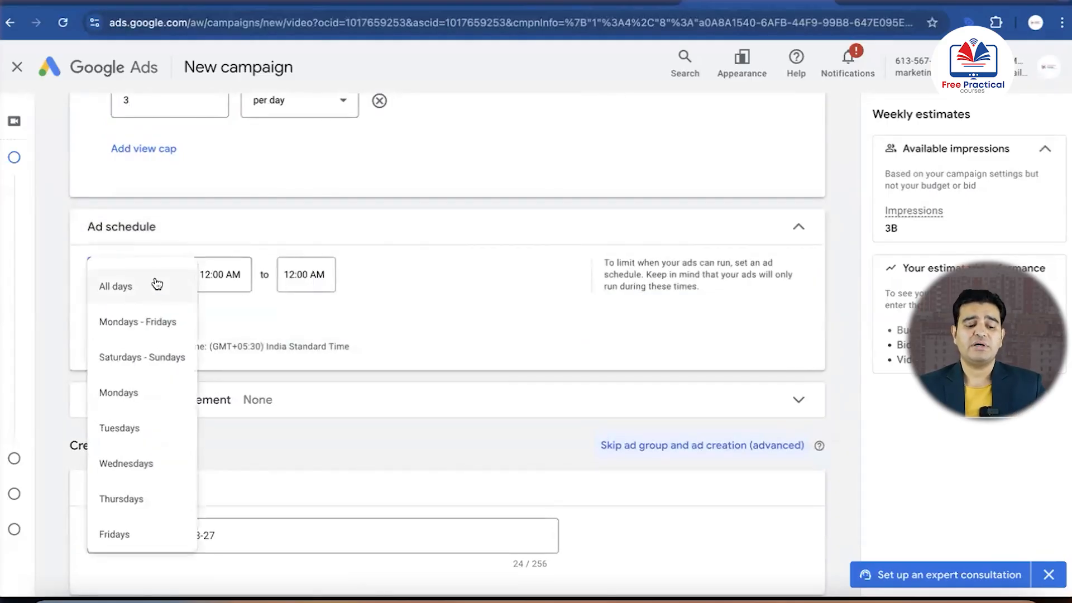
pyautogui.click(126, 328)
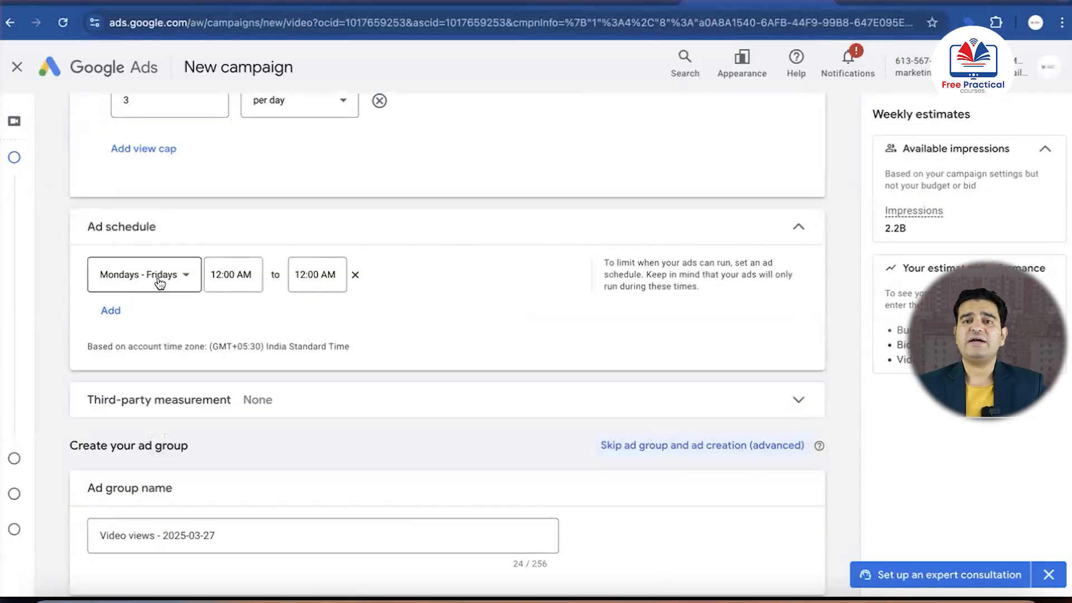
# Set the Mondays - Fridays ad schedule hours from 7:00 AM to 9:00 PM
pyautogui.click(235, 274)
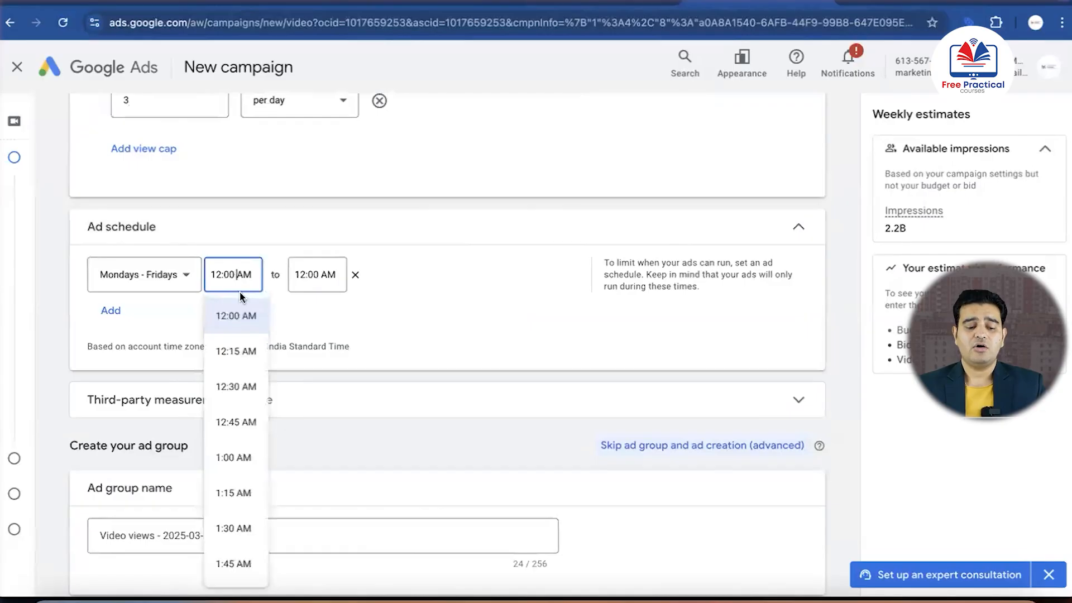
pyautogui.scroll(-3, 243, 364)
pyautogui.scroll(-13, 244, 365)
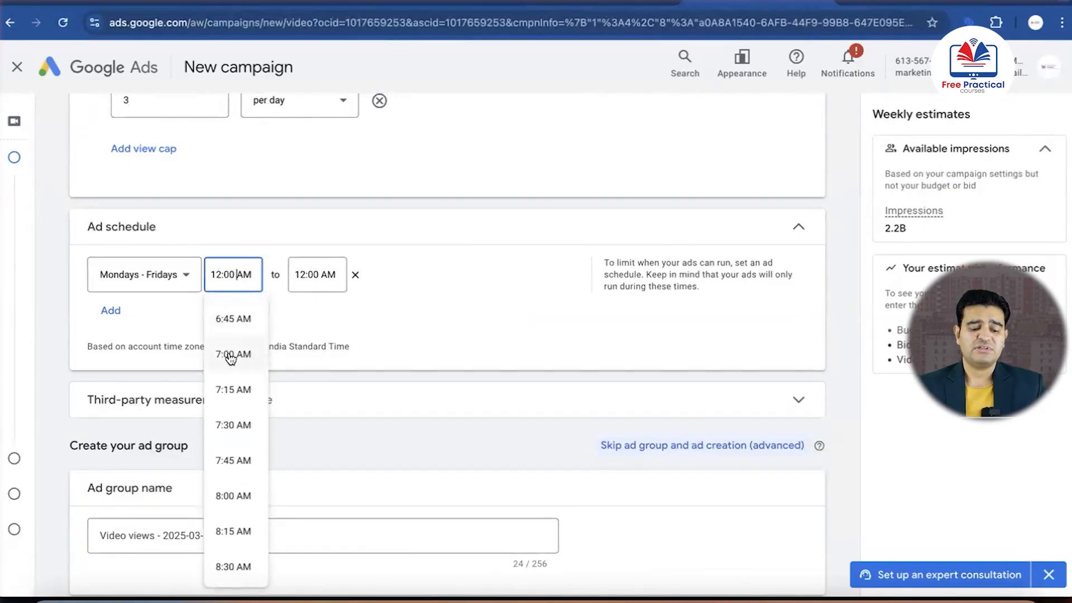
pyautogui.click(239, 356)
pyautogui.click(314, 273)
pyautogui.scroll(-20, 316, 363)
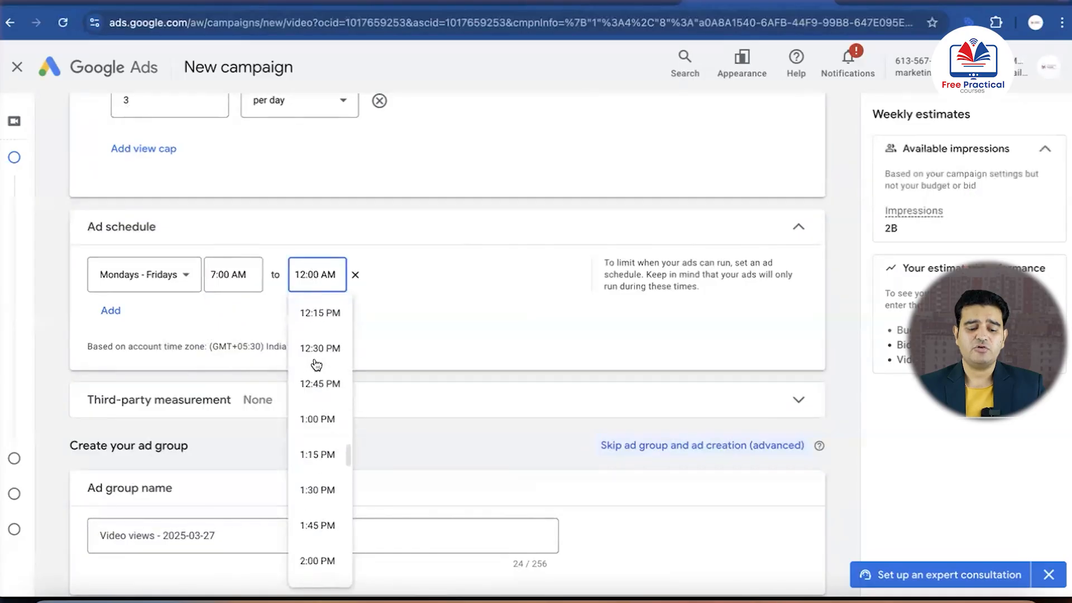
pyautogui.scroll(4, 316, 364)
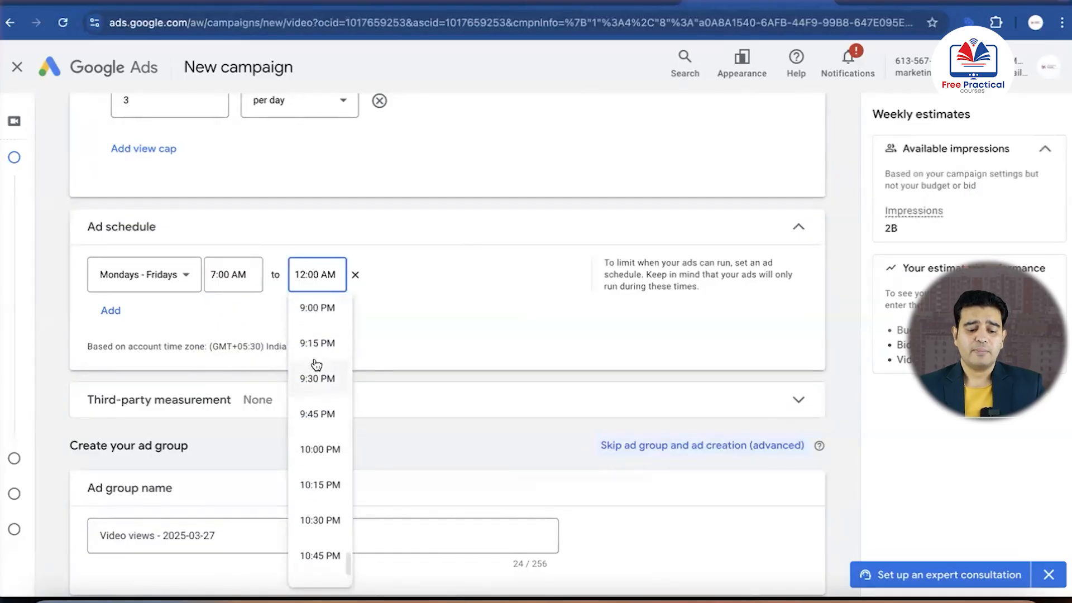
pyautogui.click(314, 330)
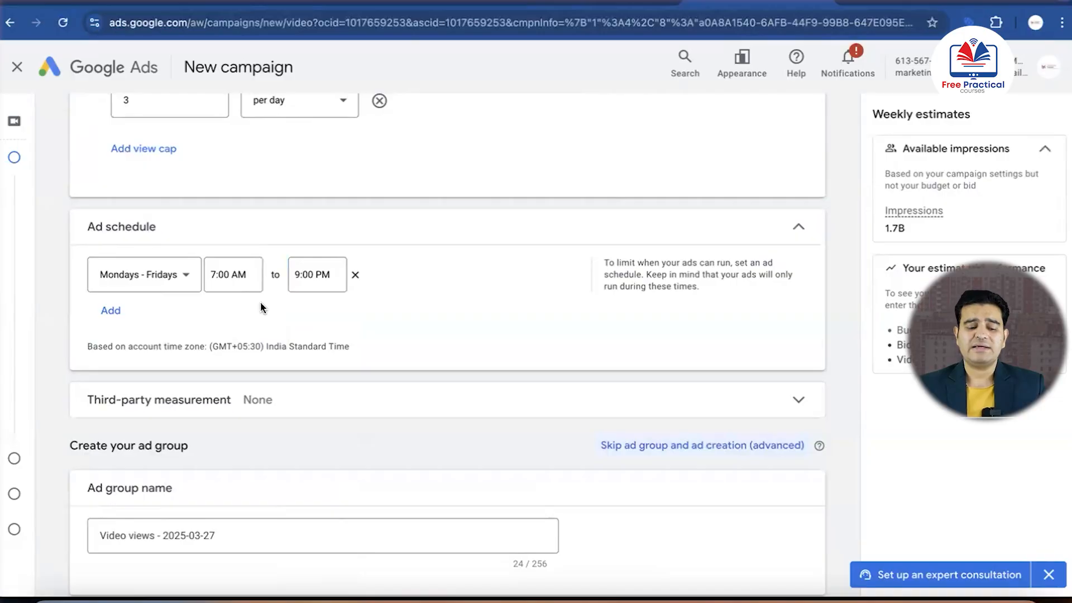
# Rename the ad group as "Video ads for realestate"
pyautogui.scroll(-2, 260, 304)
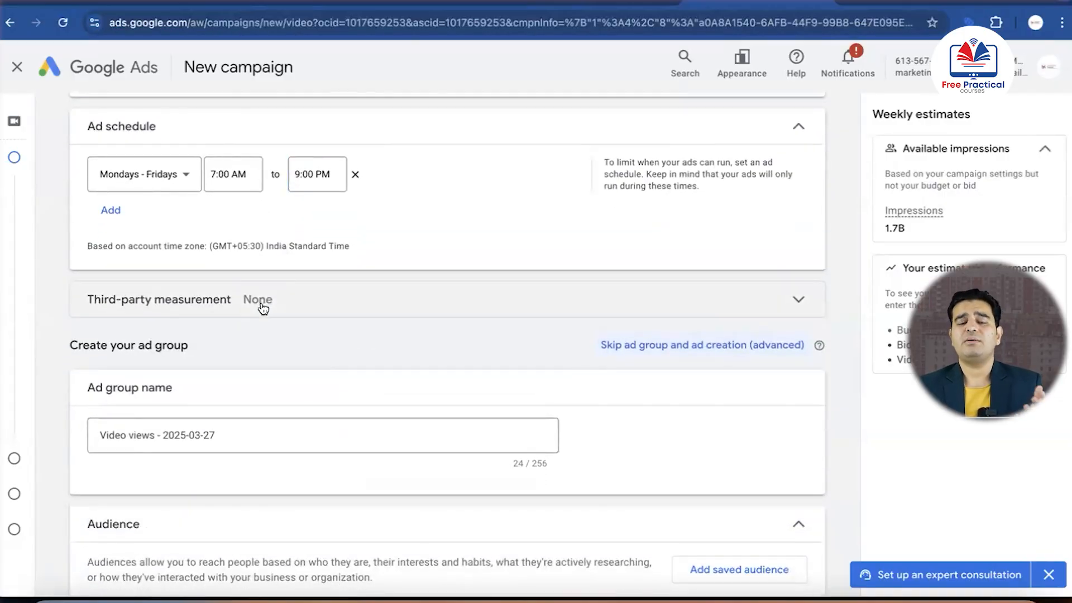
pyautogui.scroll(-3, 262, 307)
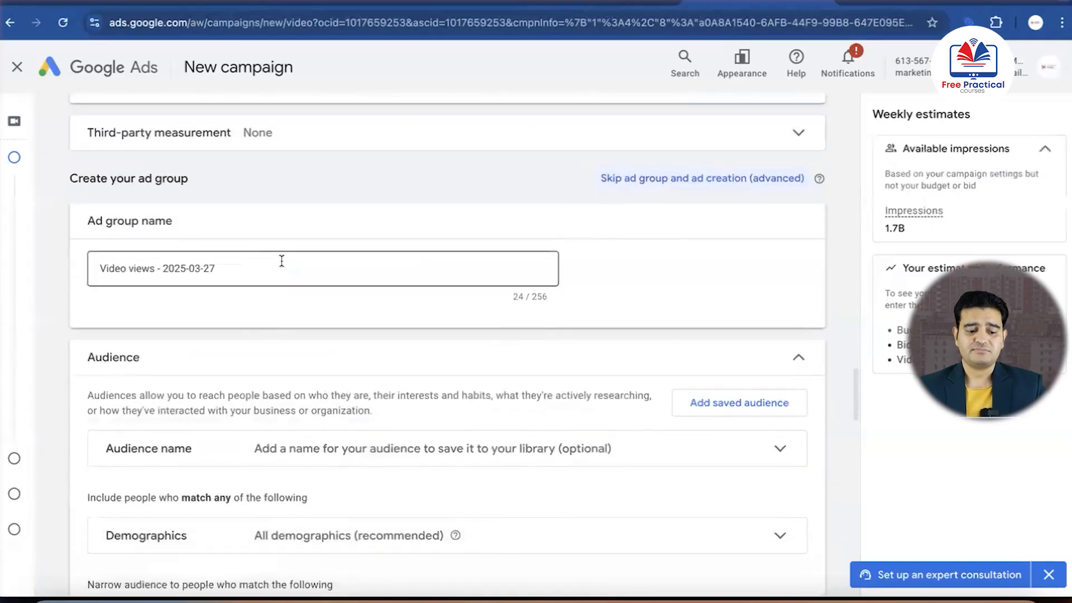
pyautogui.doubleClick(276, 263)
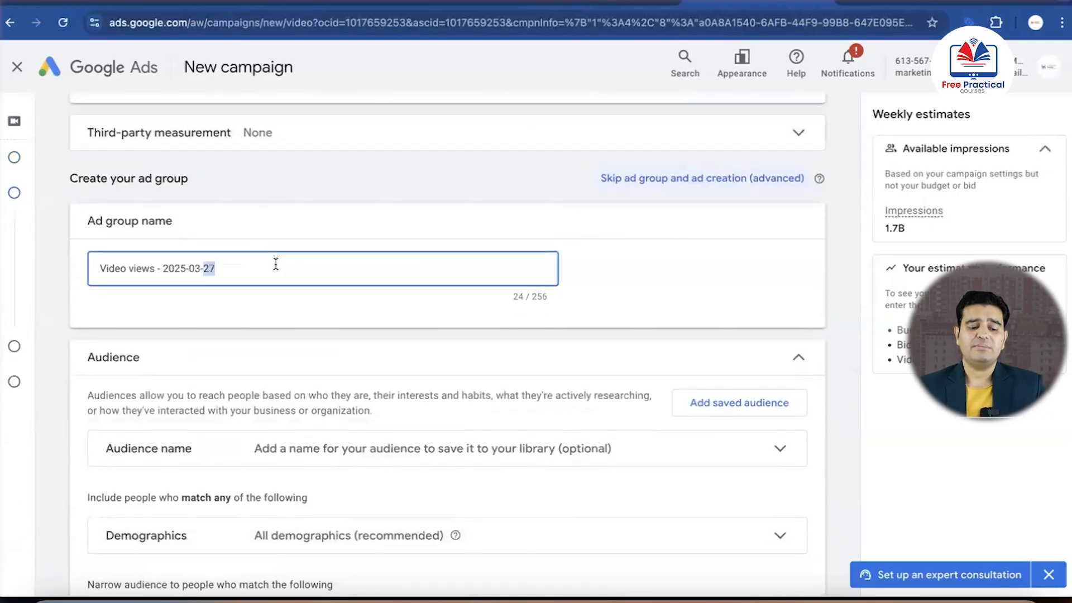
pyautogui.hotkey('ctrl', 'a')
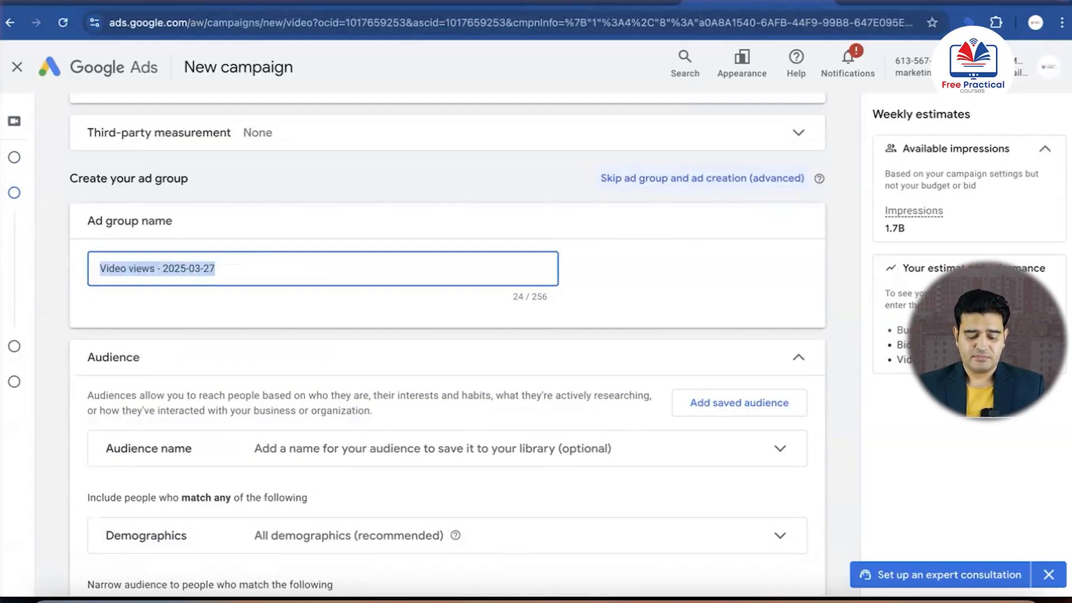
pyautogui.write('Video ads for realestate')
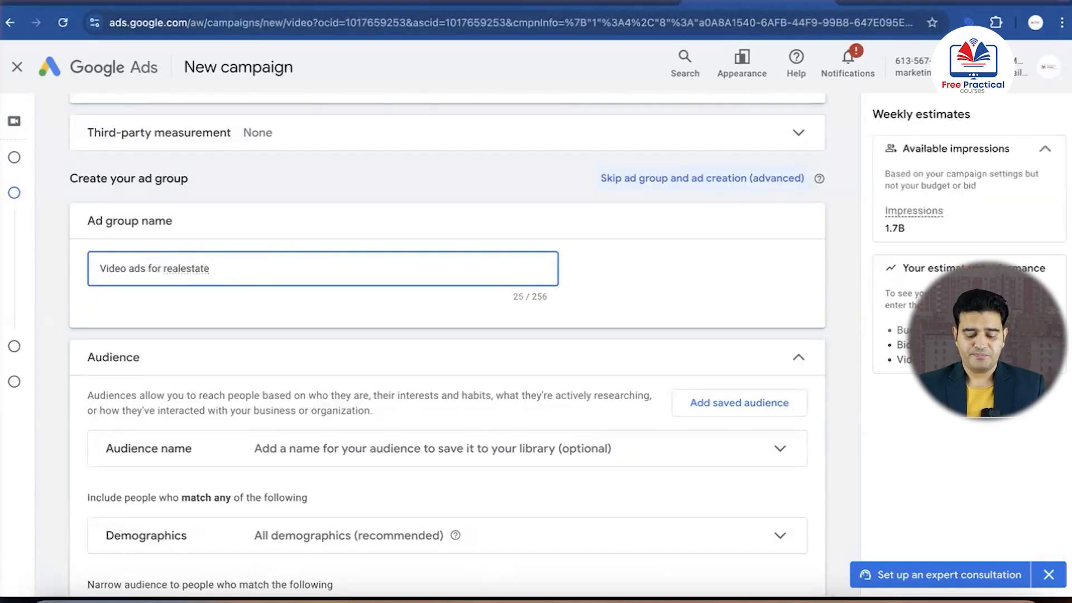
# Expand the audience's interests and detailed demographics and its additional audience segments to look over the available options
pyautogui.scroll(-3, 276, 279)
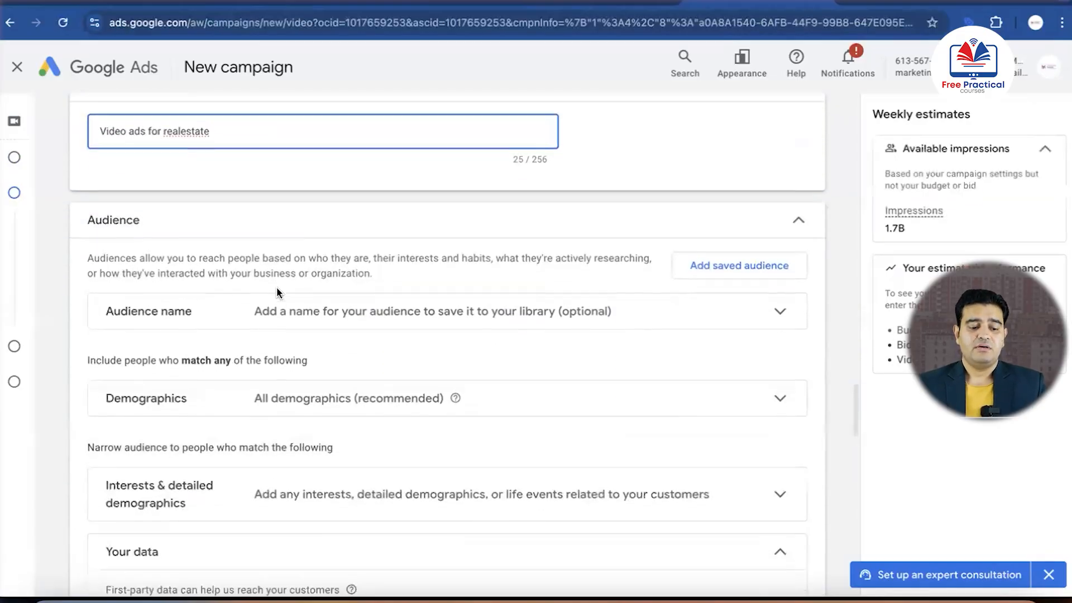
pyautogui.scroll(-6, 236, 250)
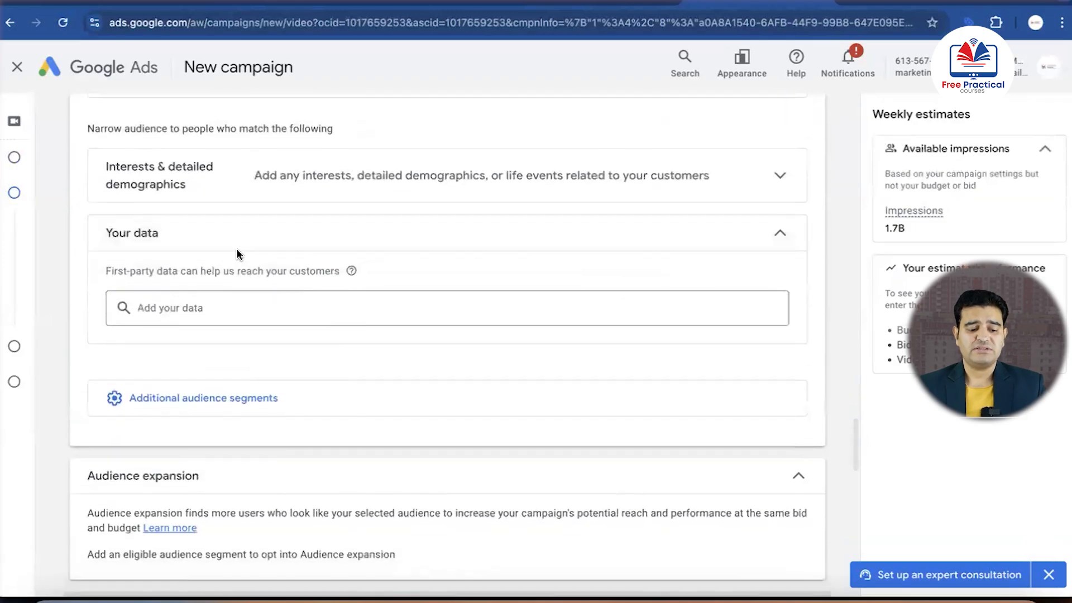
pyautogui.click(454, 177)
pyautogui.scroll(-4, 377, 314)
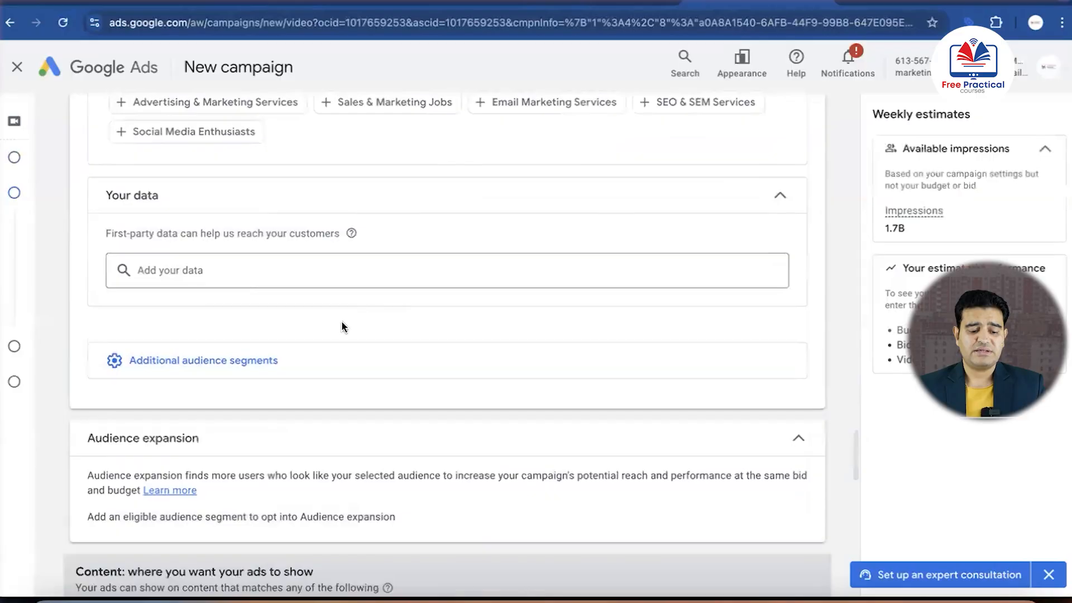
pyautogui.click(254, 351)
pyautogui.scroll(8, 254, 350)
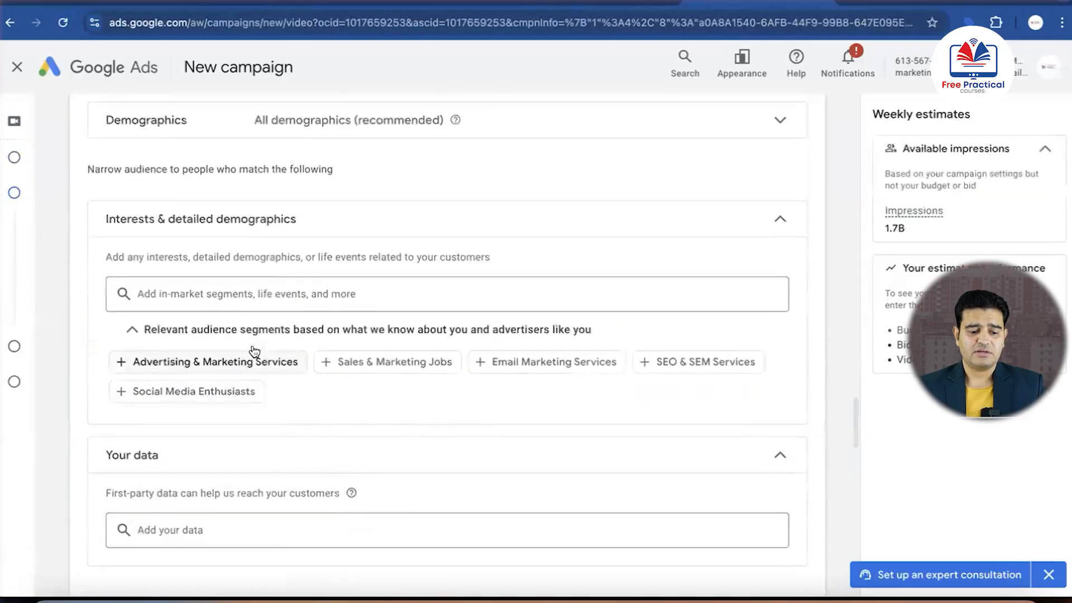
# Set the audience's age range to 25 to 54 in the demographics, keeping all genders and unknown ages included
pyautogui.click(276, 332)
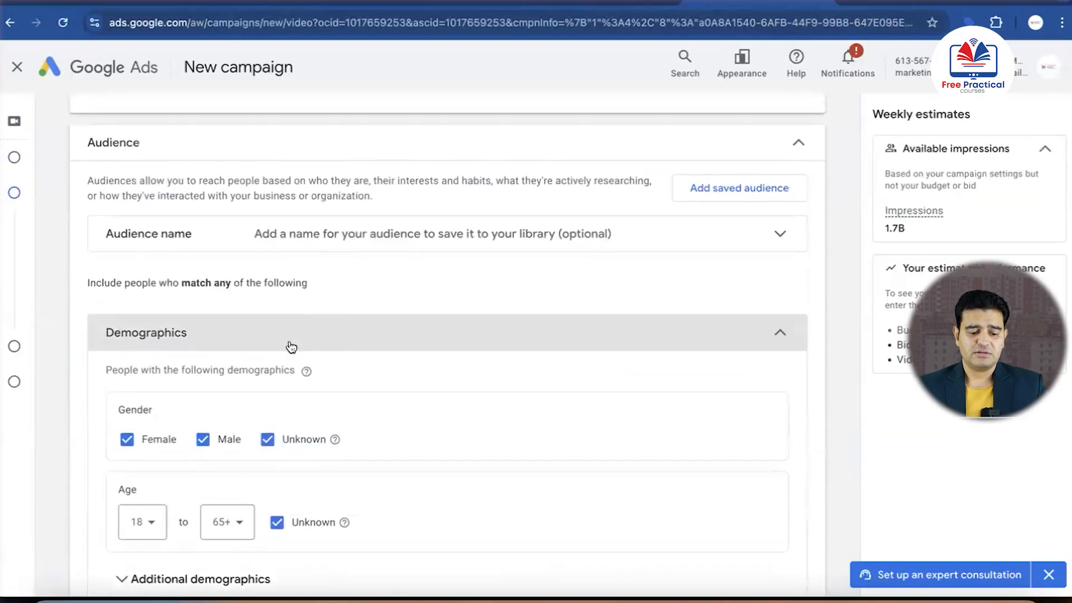
pyautogui.scroll(-3, 251, 363)
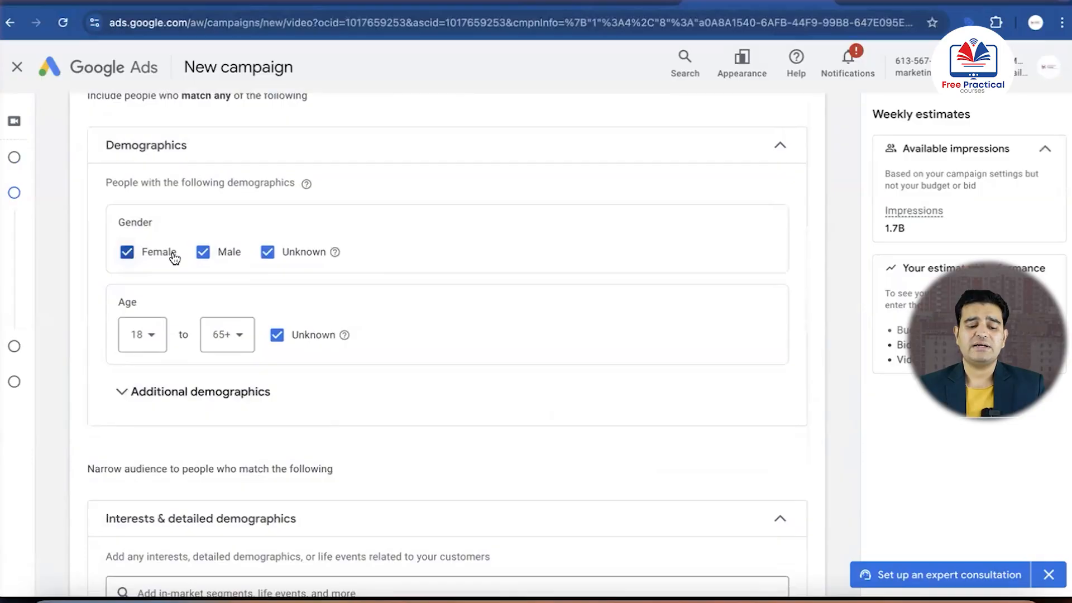
pyautogui.scroll(-1, 173, 251)
pyautogui.click(153, 303)
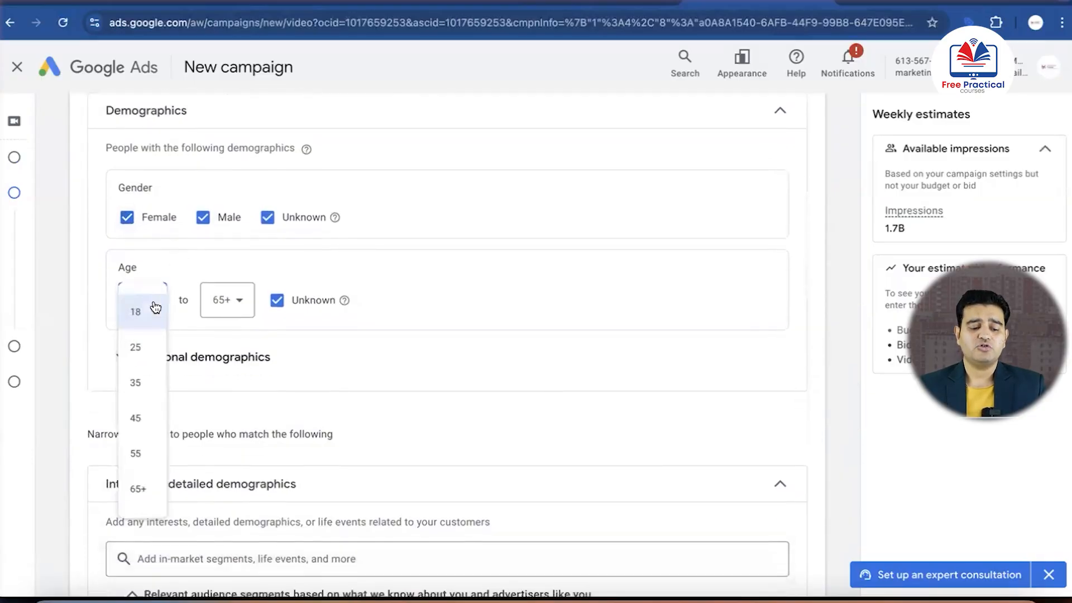
pyautogui.click(138, 349)
pyautogui.click(241, 304)
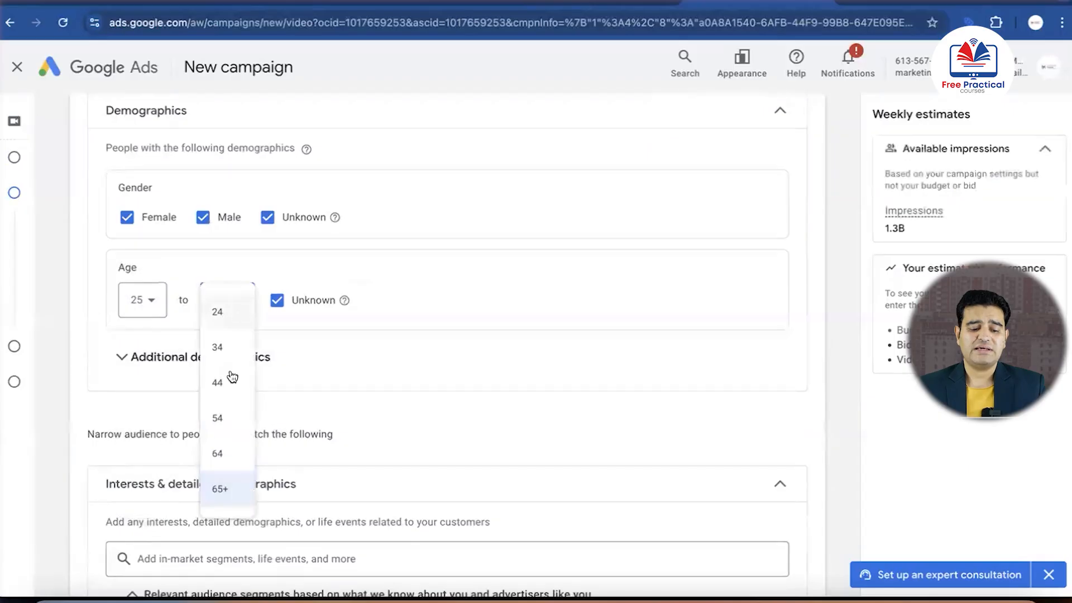
pyautogui.click(226, 417)
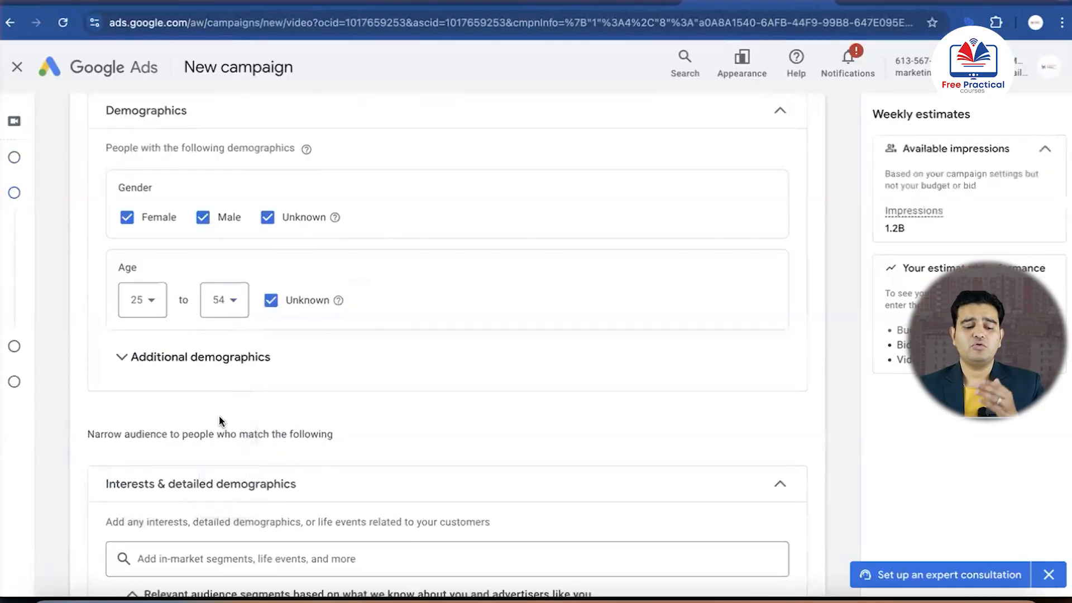
# Examine the parental status and household income options under additional demographics, and the remaining audience segment and expansion settings
pyautogui.scroll(-2, 246, 395)
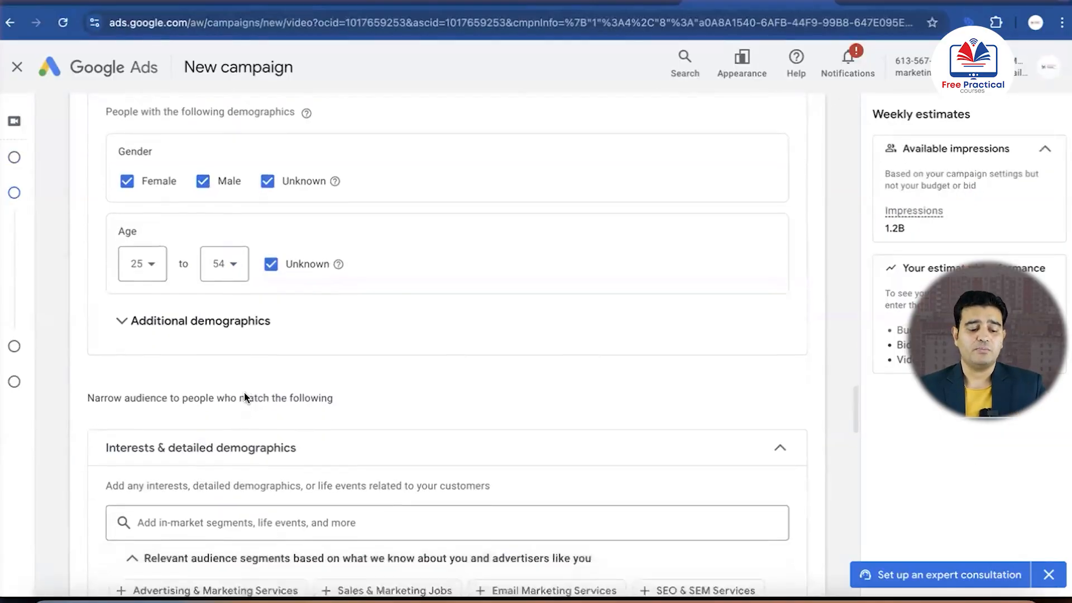
pyautogui.click(217, 250)
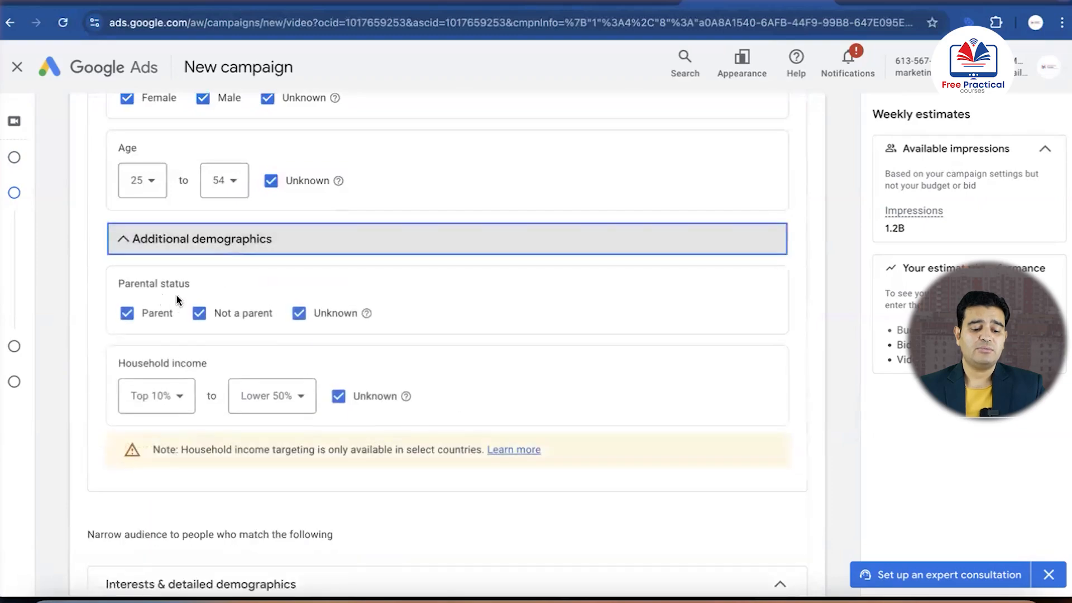
pyautogui.scroll(-2, 240, 326)
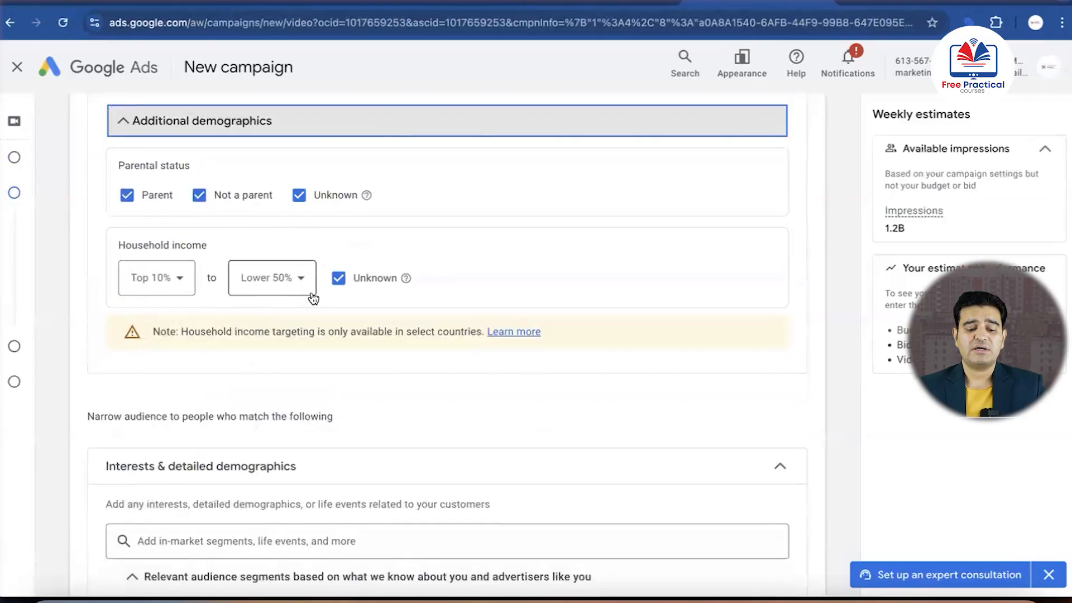
pyautogui.moveTo(404, 278)
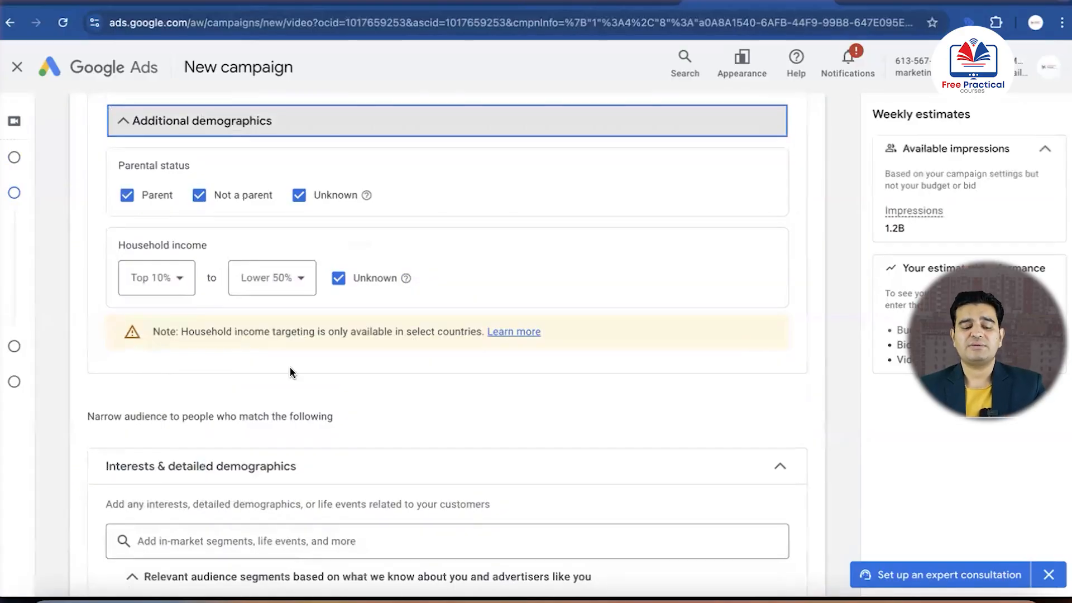
pyautogui.scroll(-3, 290, 369)
pyautogui.scroll(-5, 292, 373)
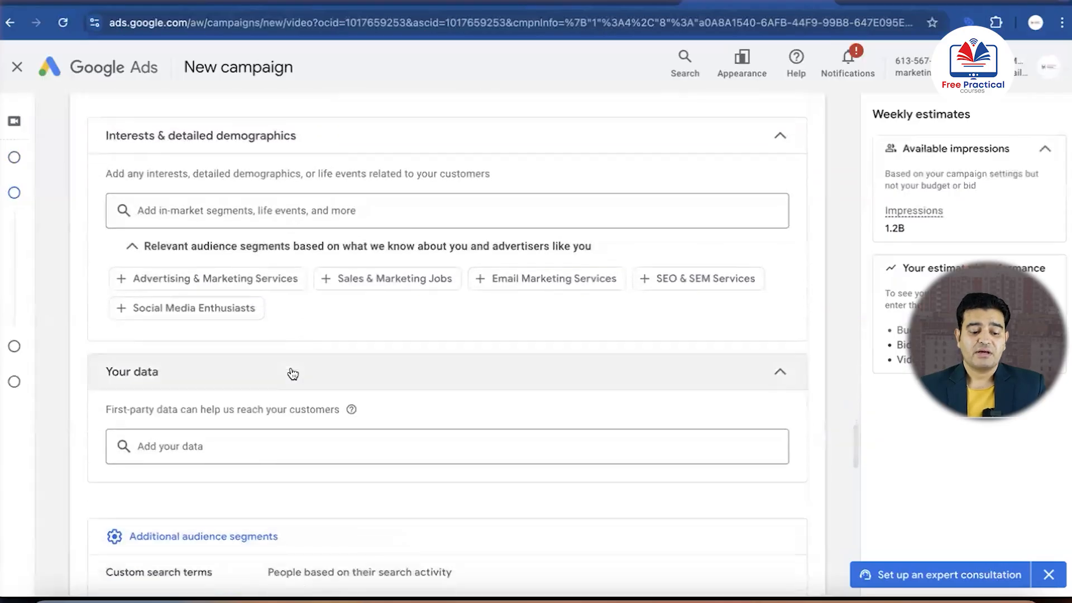
pyautogui.scroll(-5, 293, 373)
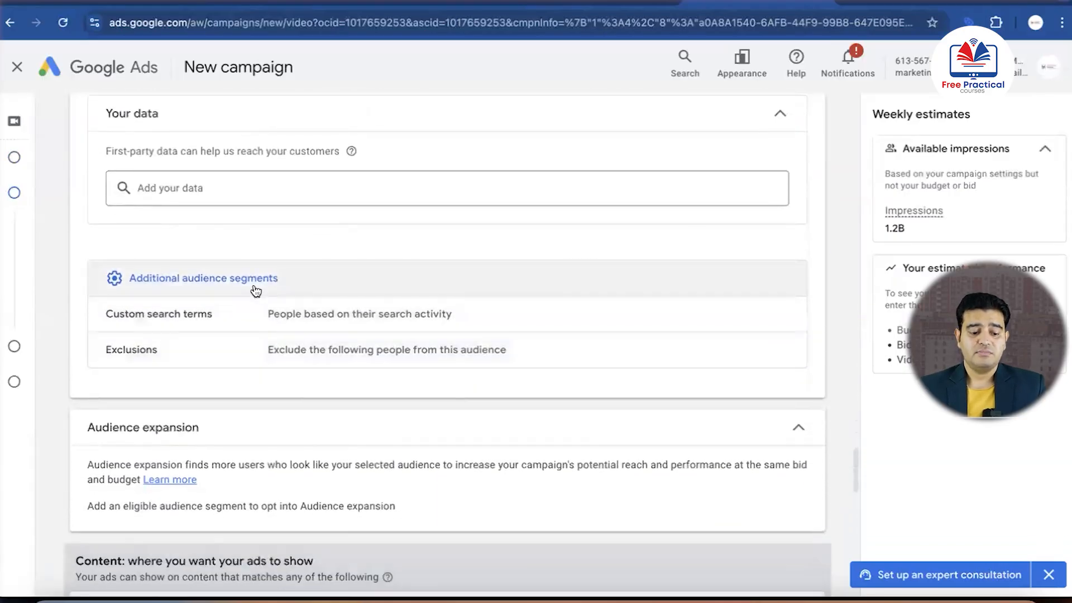
pyautogui.scroll(-4, 253, 289)
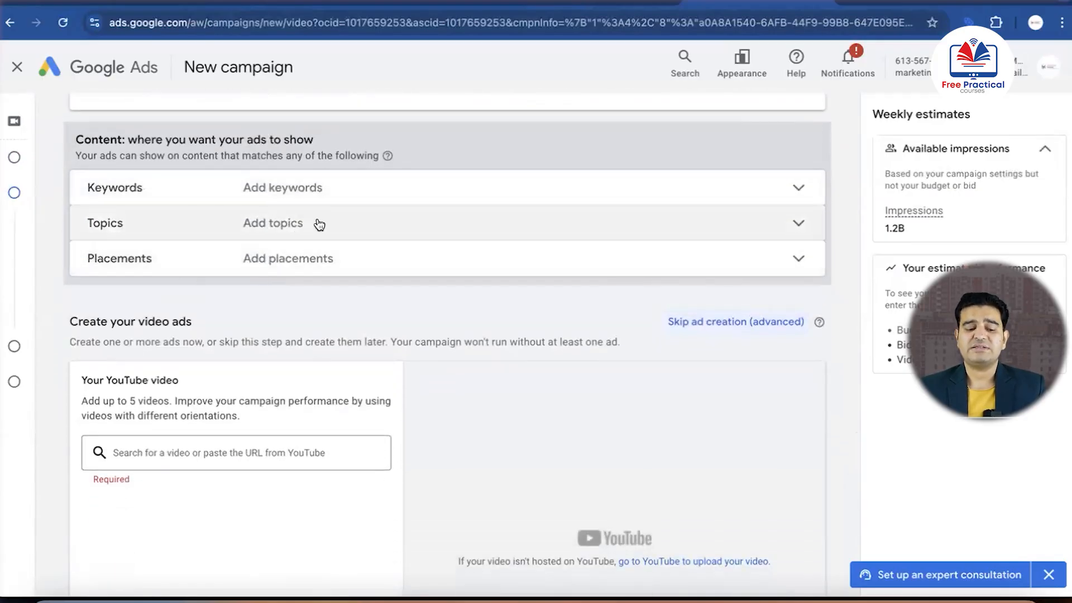
# Open the content keywords targeting, then switch to the Real Estate Youtube Google Doc and copy its six 3 BHK keywords
pyautogui.click(290, 192)
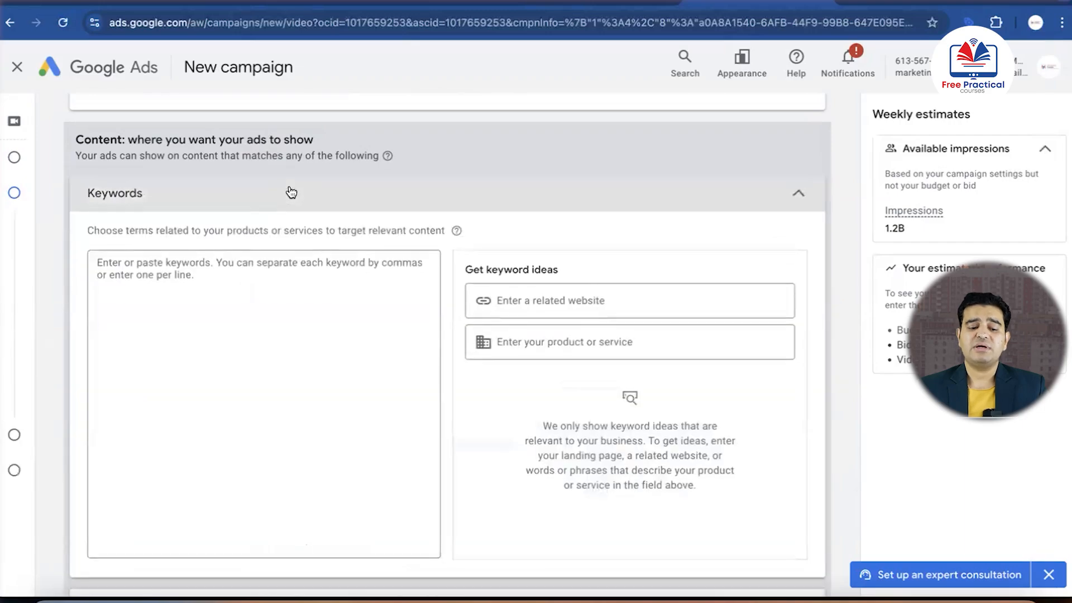
pyautogui.click(249, 300)
pyautogui.scroll(-10, 439, 374)
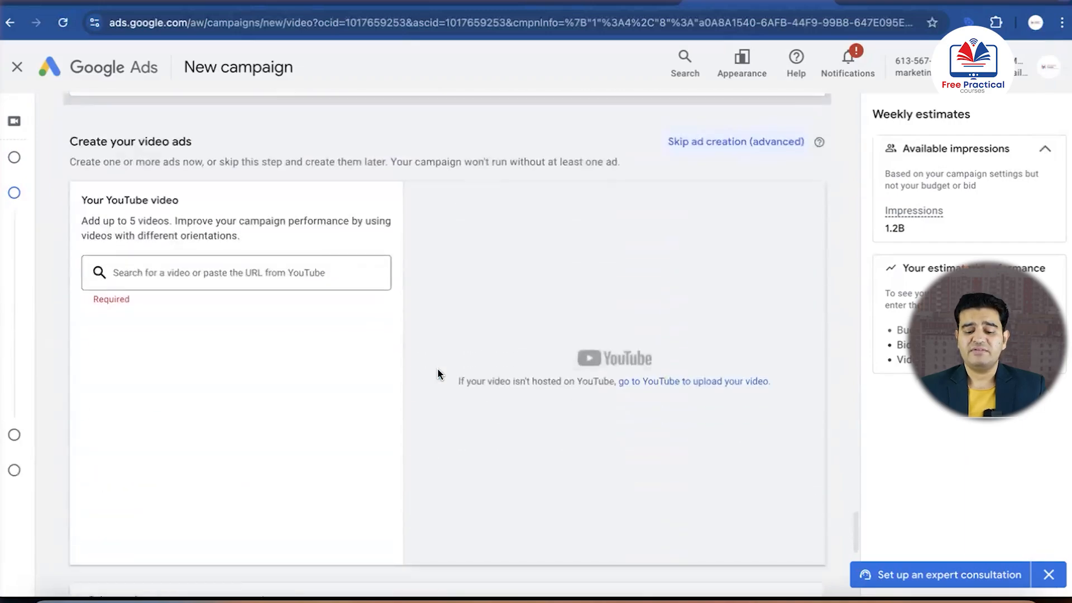
pyautogui.scroll(9, 438, 373)
pyautogui.hotkey('ctrl', 'Up')
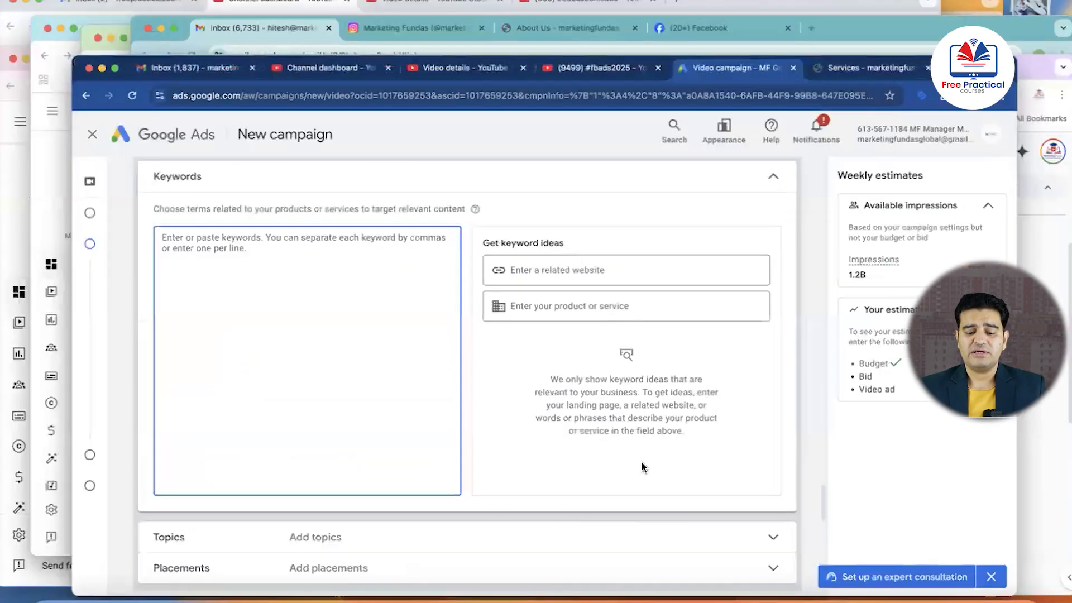
pyautogui.click(847, 517)
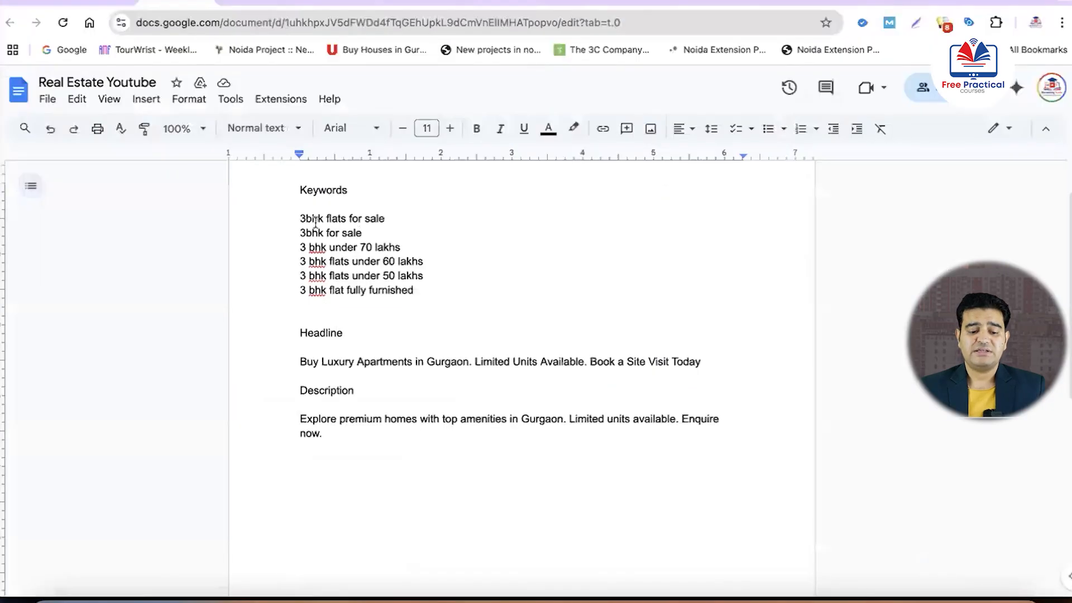
pyautogui.moveTo(299, 215); pyautogui.dragTo(427, 291)
pyautogui.hotkey('ctrl', 'c')
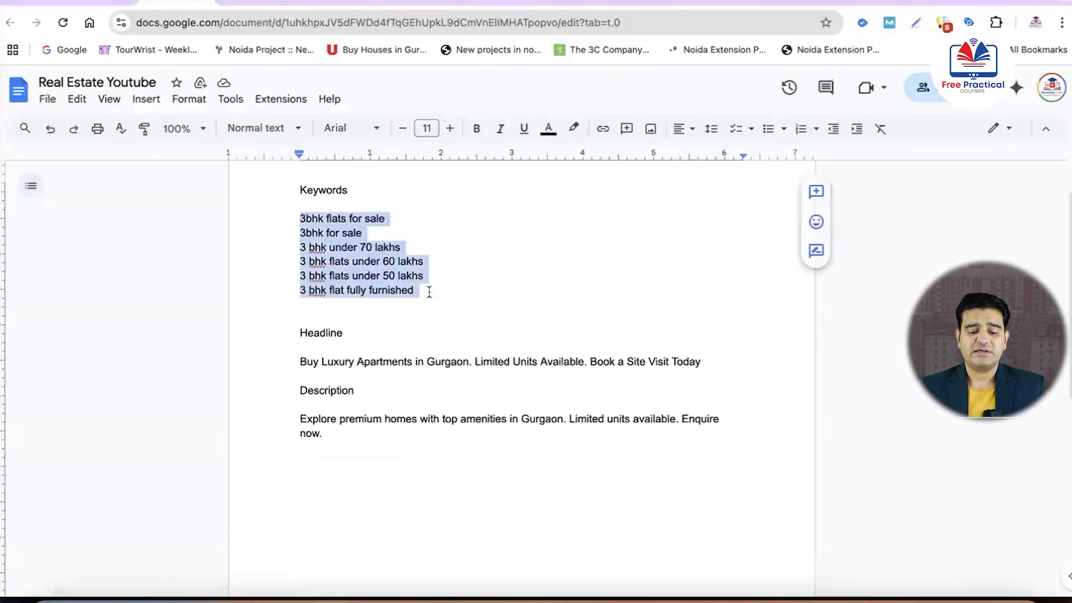
# Return to the Google Ads campaign and add the copied keywords, from "3bhk flats for sale" to "3 bhk flat fully furnished", as content keywords
pyautogui.hotkey('ctrl', 'Up')
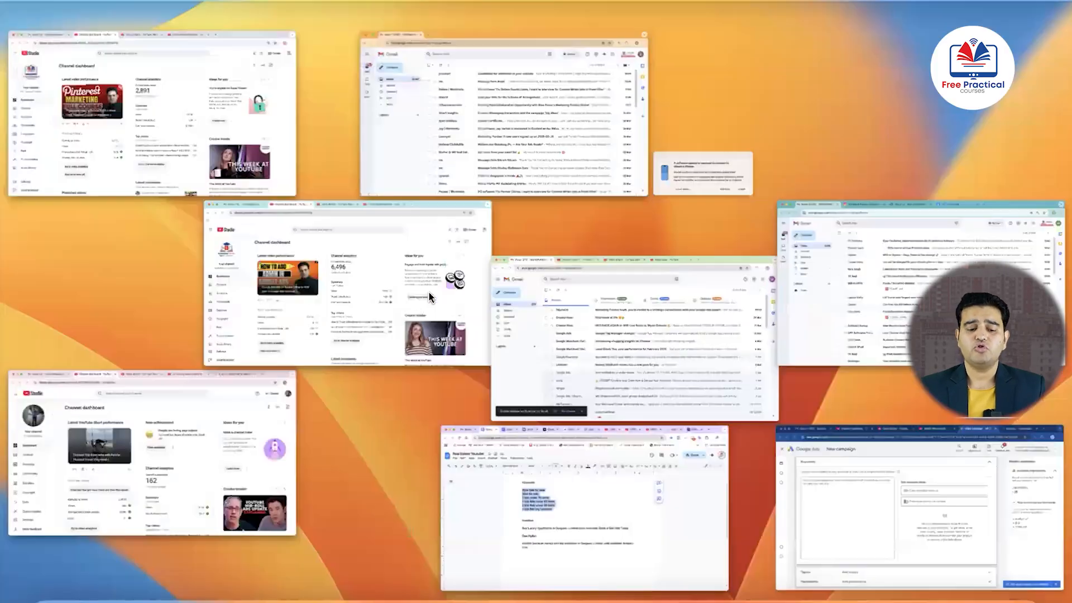
pyautogui.click(795, 467)
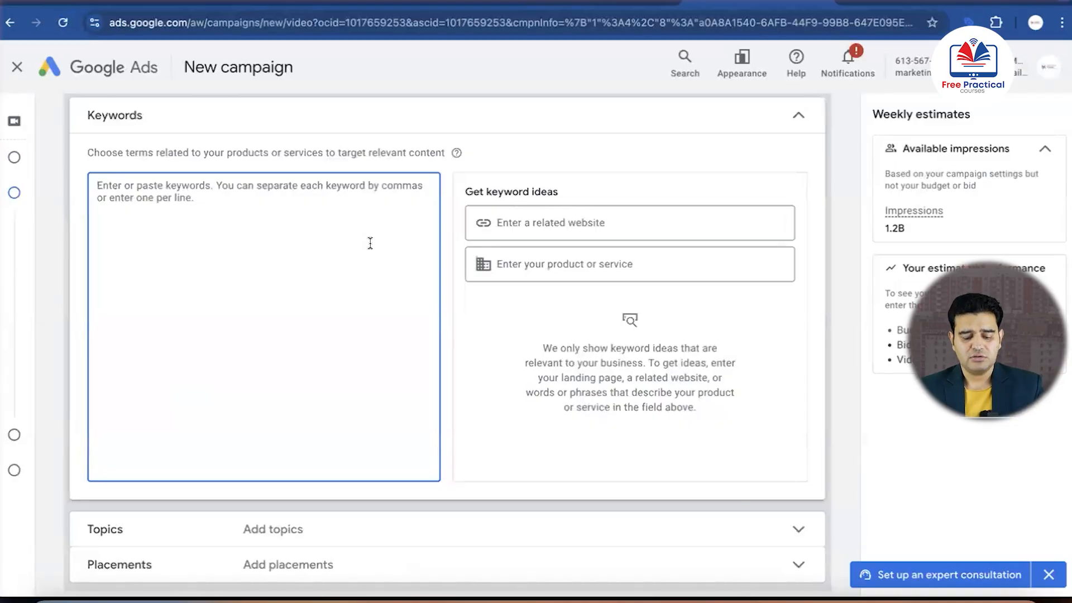
pyautogui.hotkey('ctrl', 'v')
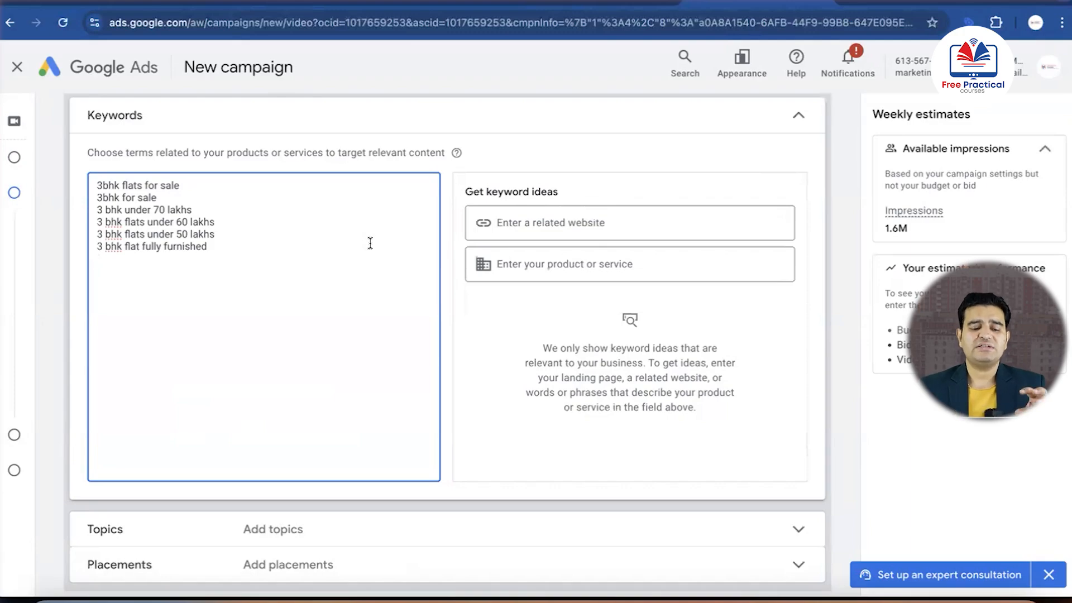
pyautogui.scroll(-2, 370, 243)
pyautogui.scroll(1, 370, 243)
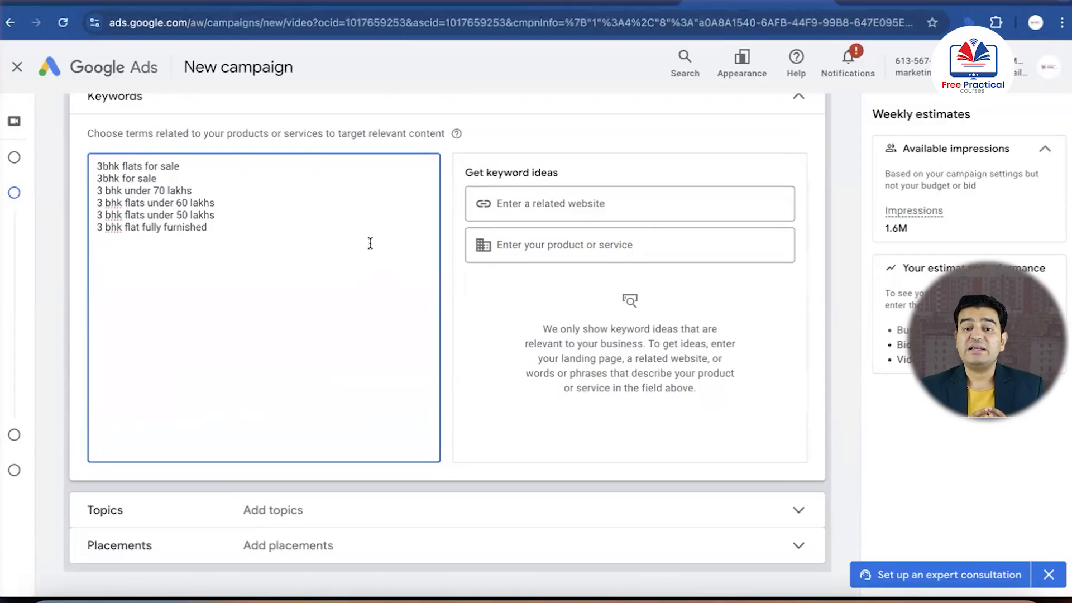
# Copy the link of the public "What is Provocative Selling in Hindi" video in YouTube Studio and add it as the campaign's ad video
pyautogui.scroll(-7, 369, 243)
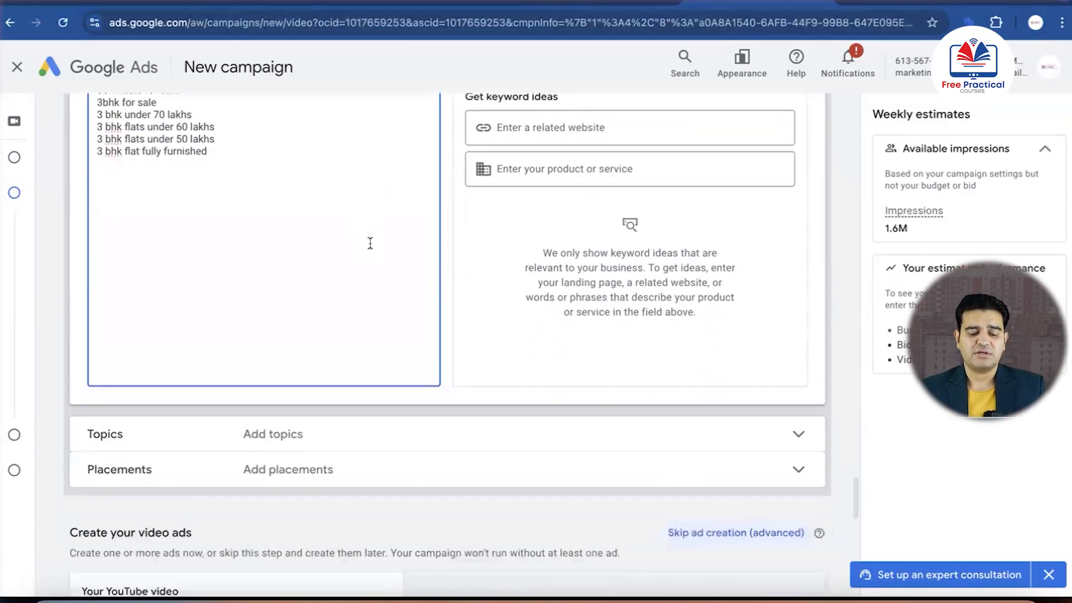
pyautogui.scroll(-1, 370, 243)
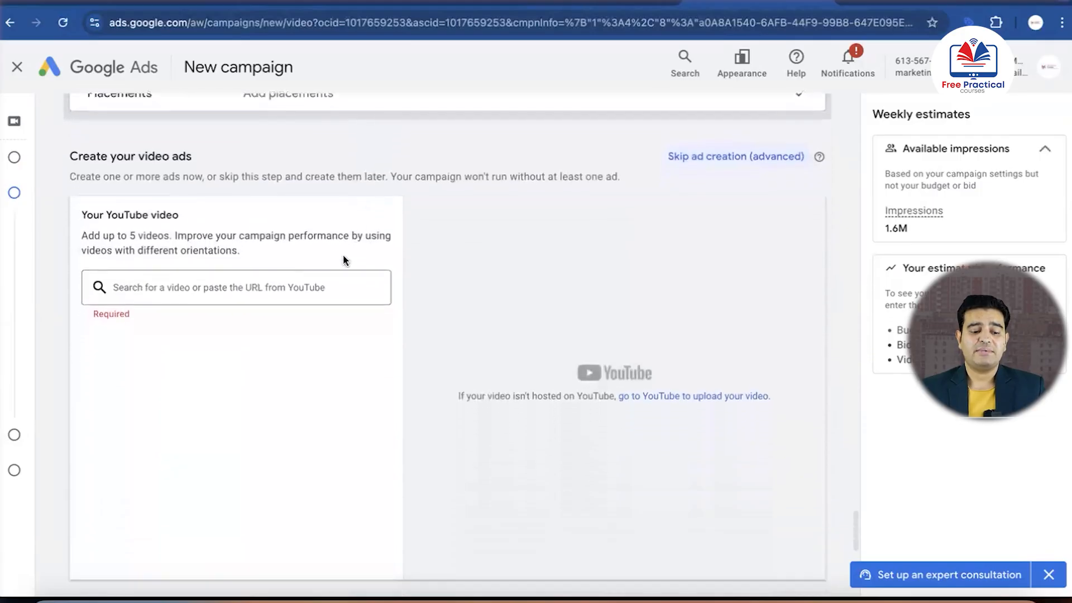
pyautogui.click(259, 291)
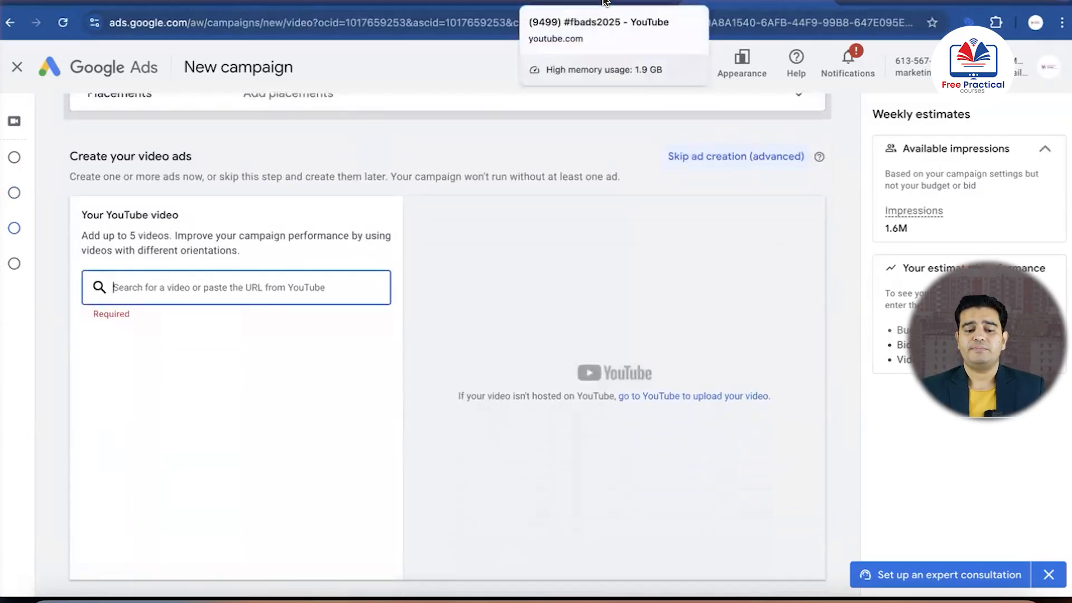
pyautogui.click(469, 1)
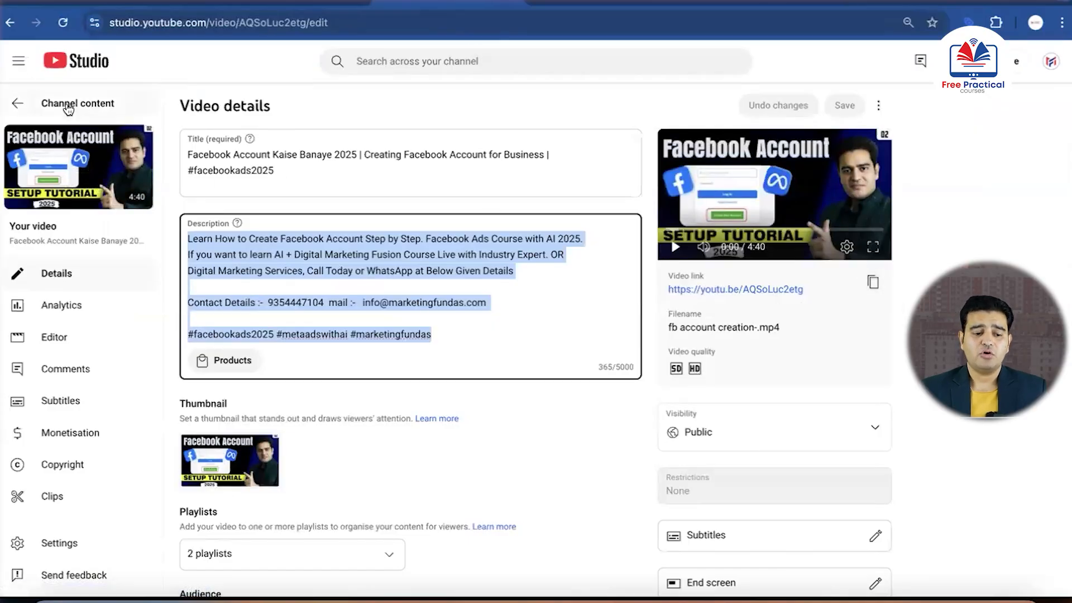
pyautogui.click(21, 103)
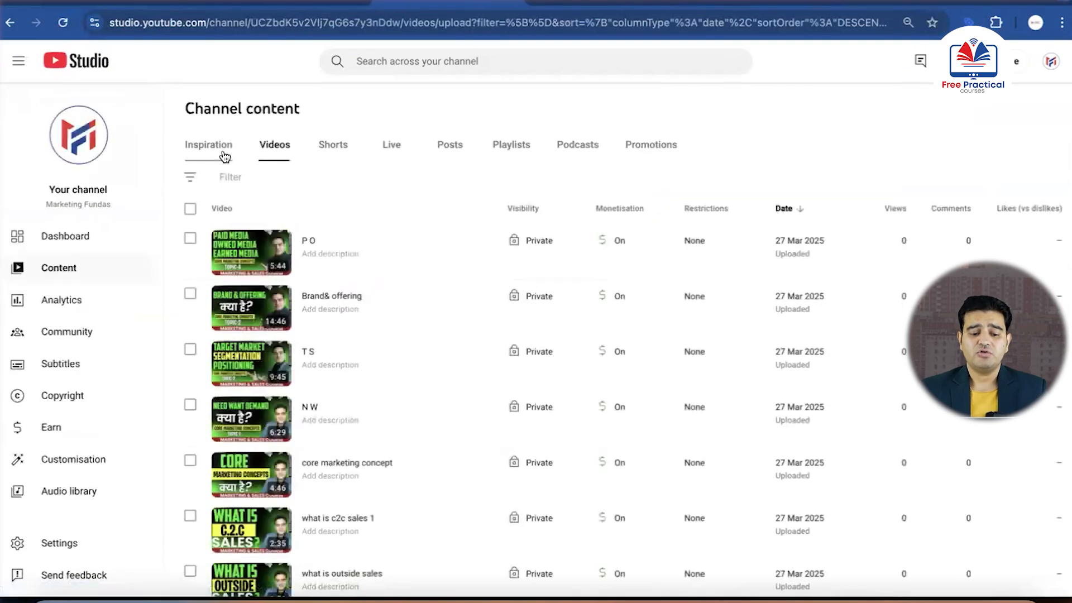
pyautogui.scroll(-10, 323, 246)
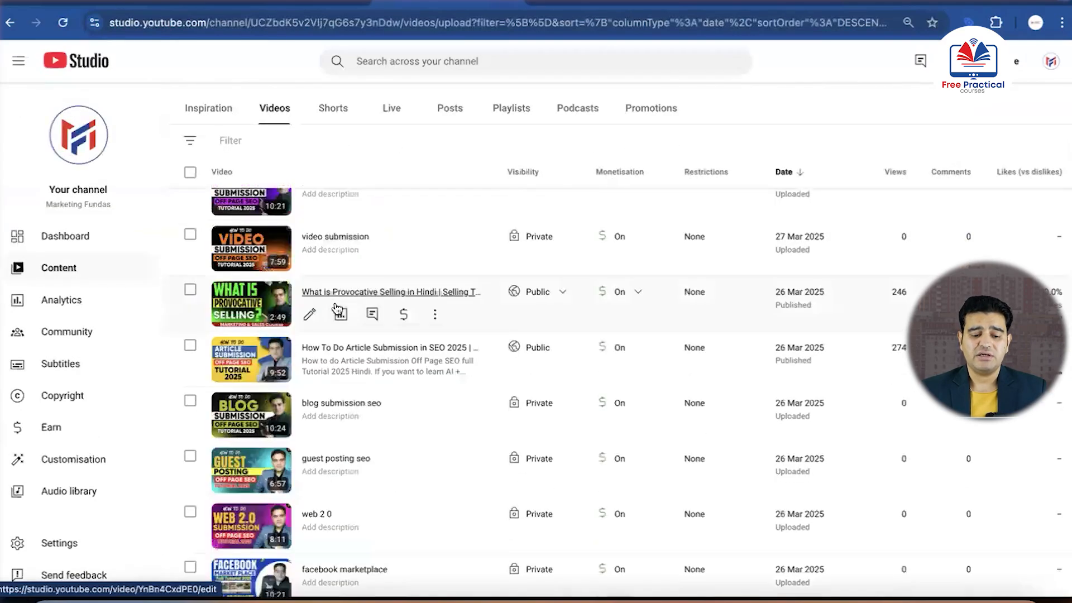
pyautogui.click(313, 310)
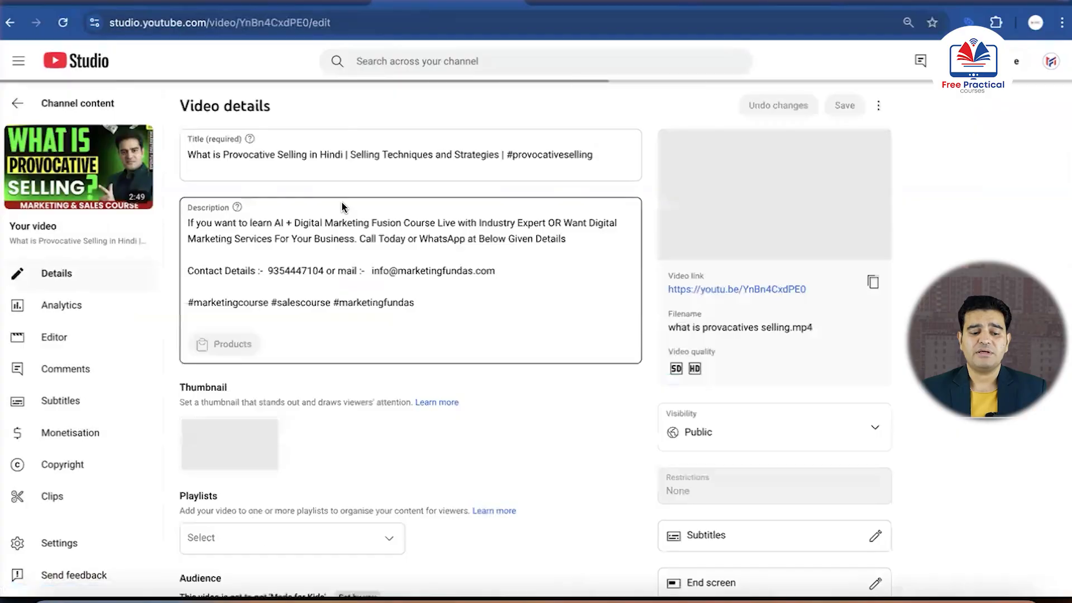
pyautogui.click(873, 282)
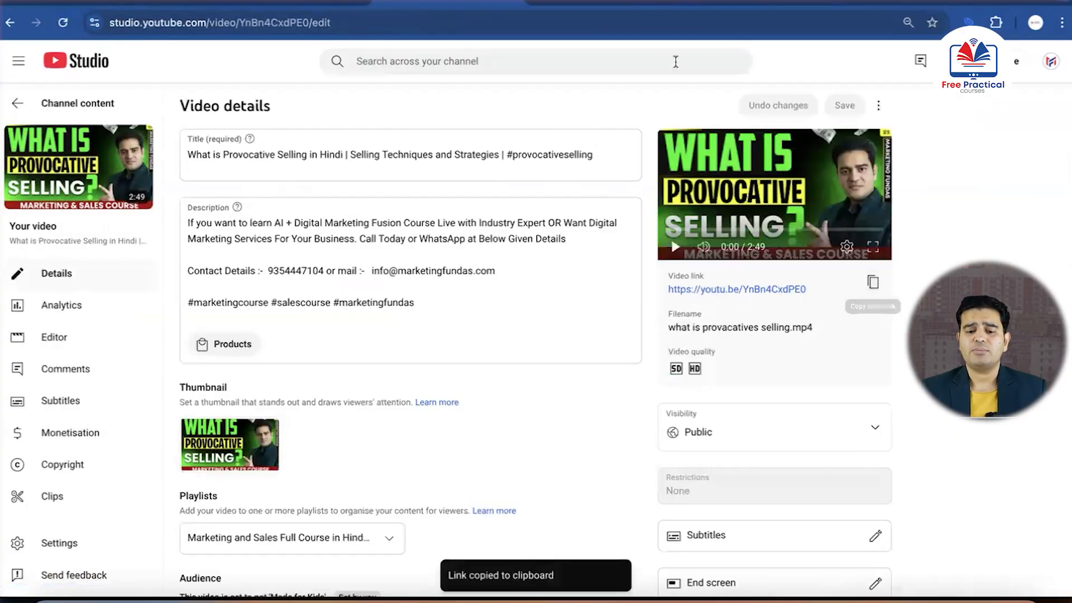
pyautogui.click(737, 2)
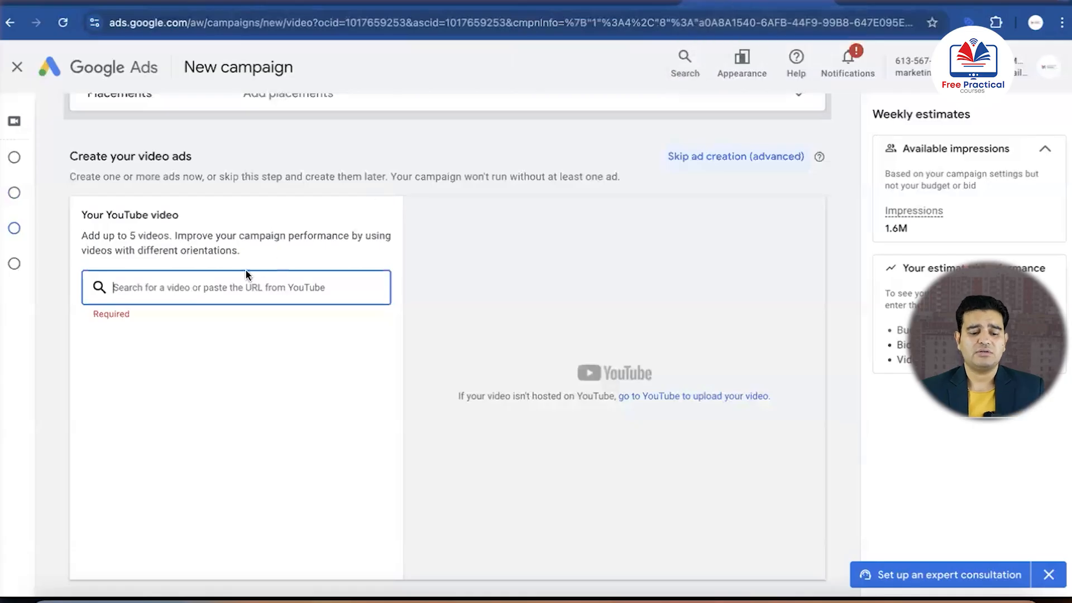
pyautogui.hotkey('ctrl', 'v')
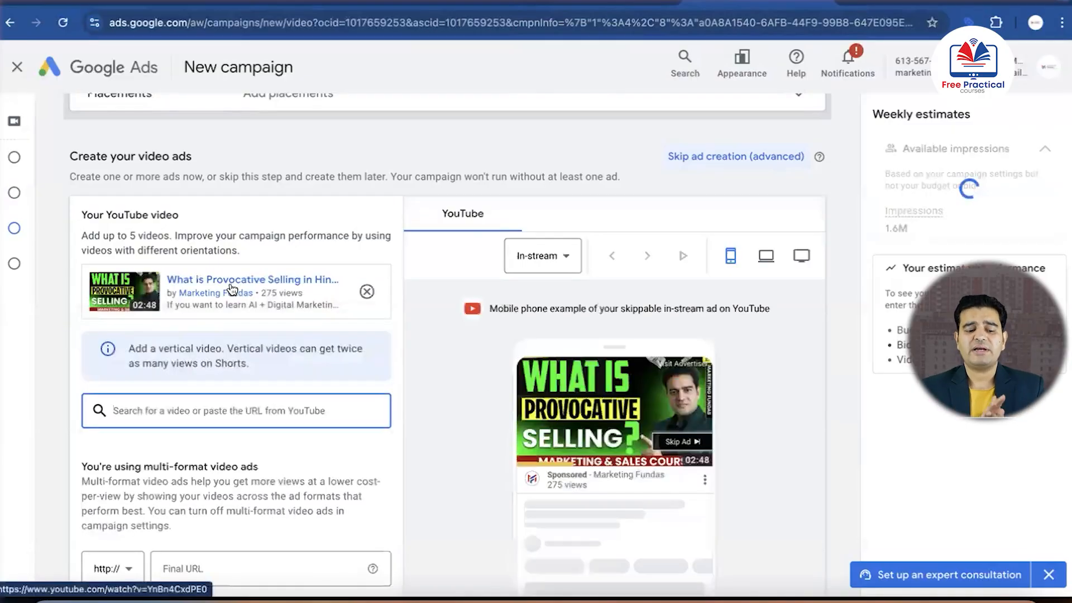
pyautogui.scroll(-1, 201, 340)
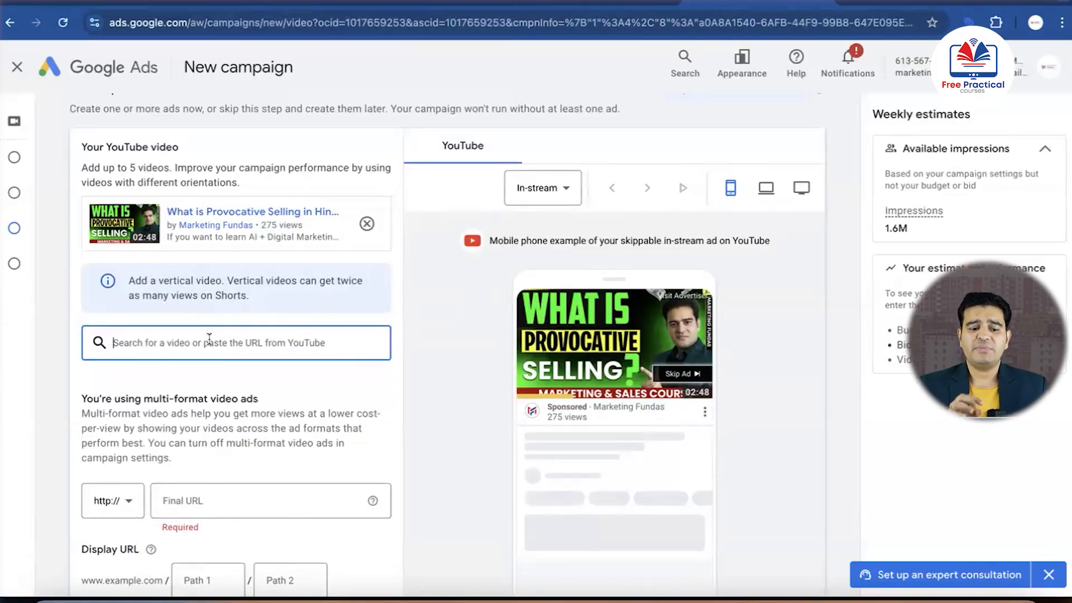
pyautogui.scroll(-3, 209, 338)
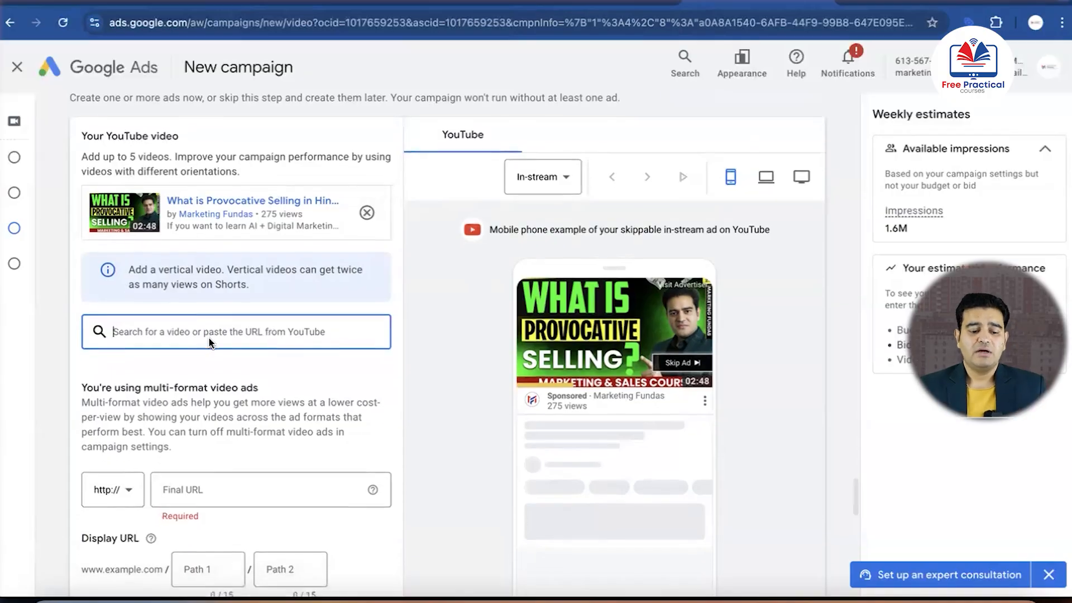
pyautogui.click(226, 366)
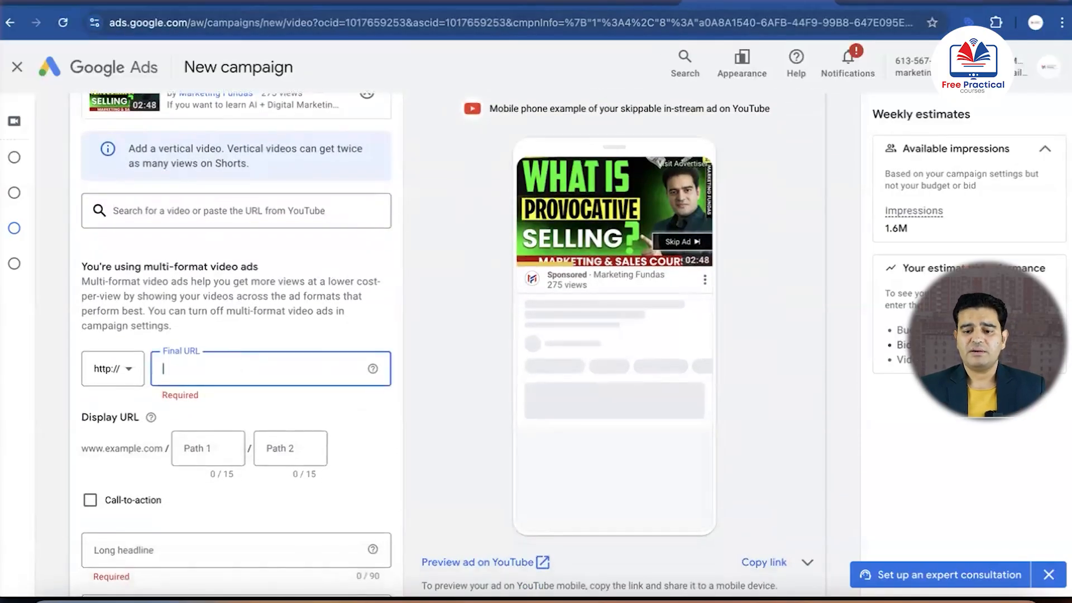
pyautogui.click(462, 7)
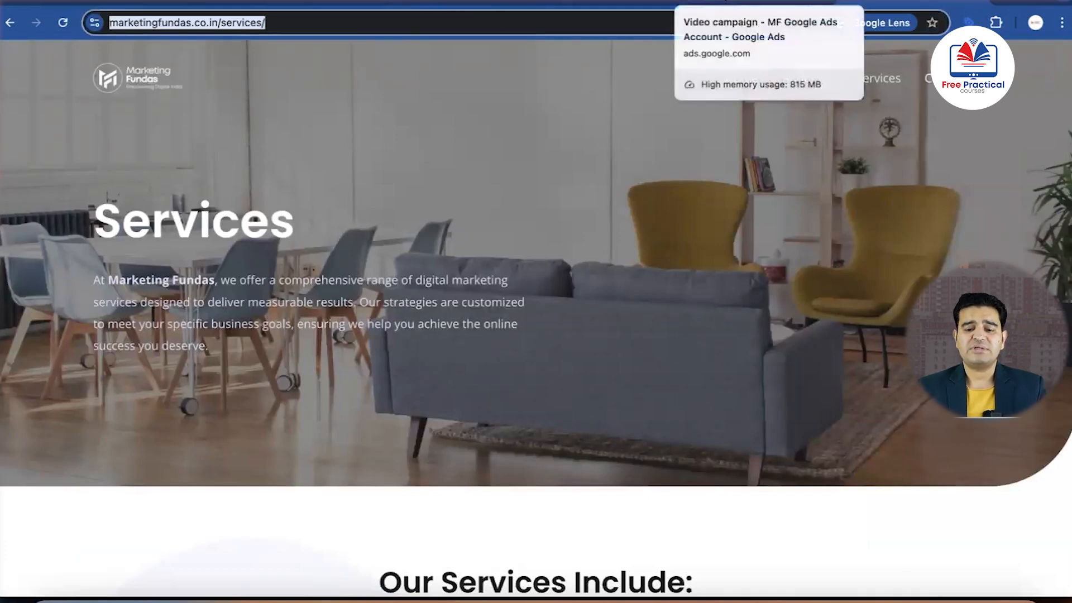
pyautogui.click(726, 7)
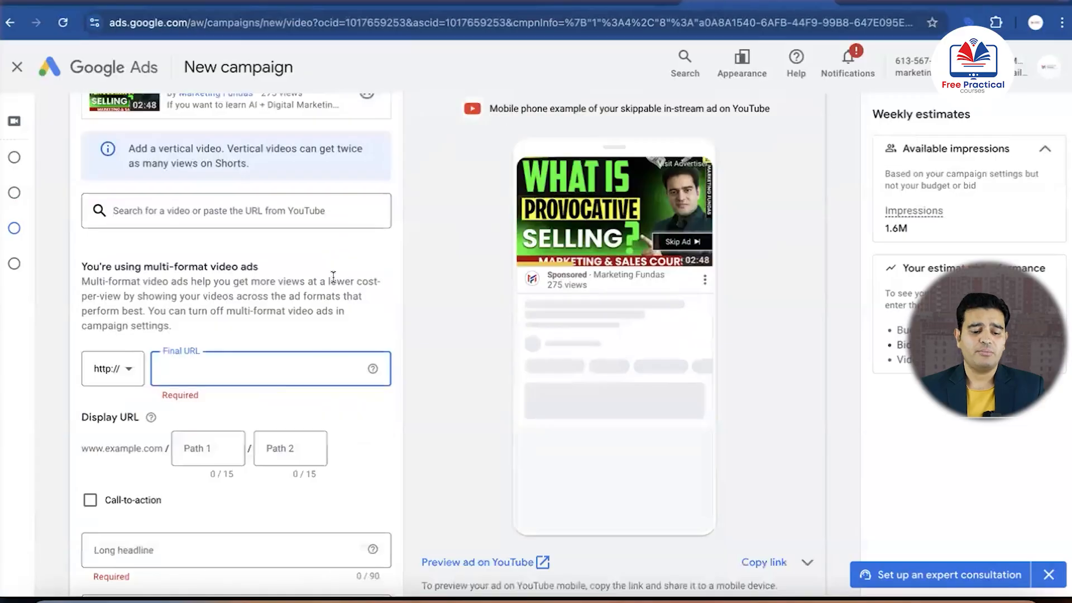
pyautogui.hotkey('ctrl', 'v')
# Set the ad's display URL paths to "2bhkflat" and "gurugram"
pyautogui.scroll(-3, 302, 313)
pyautogui.click(227, 279)
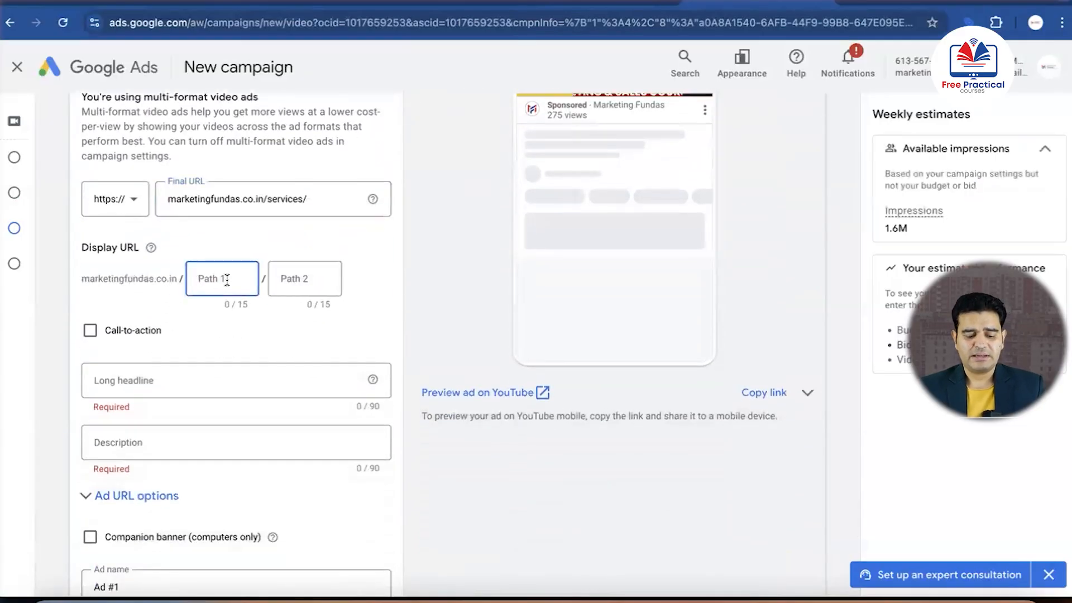
pyautogui.write('2bhk')
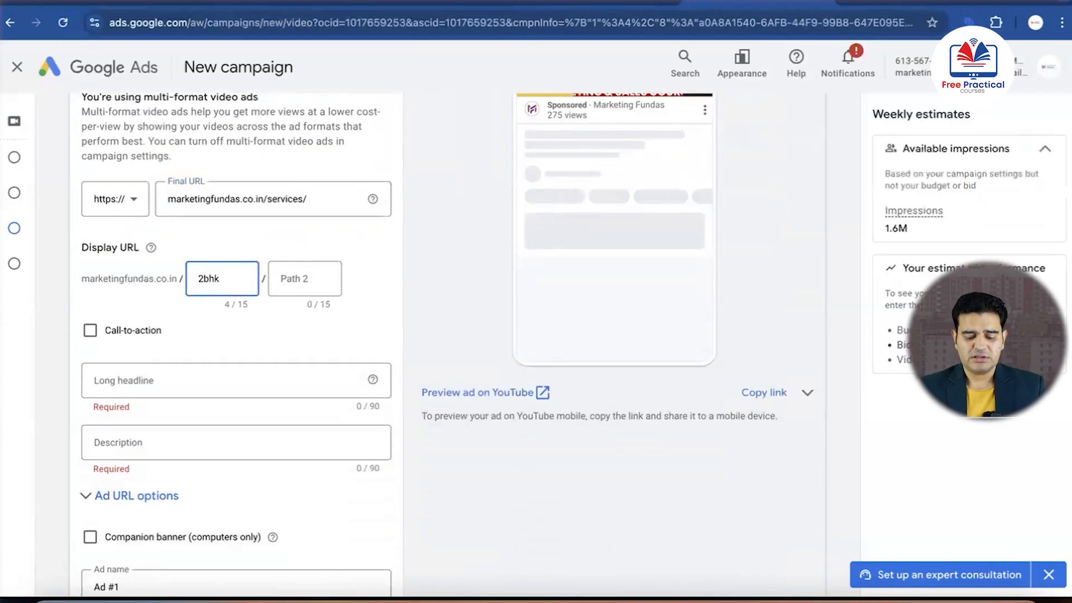
pyautogui.write('f')
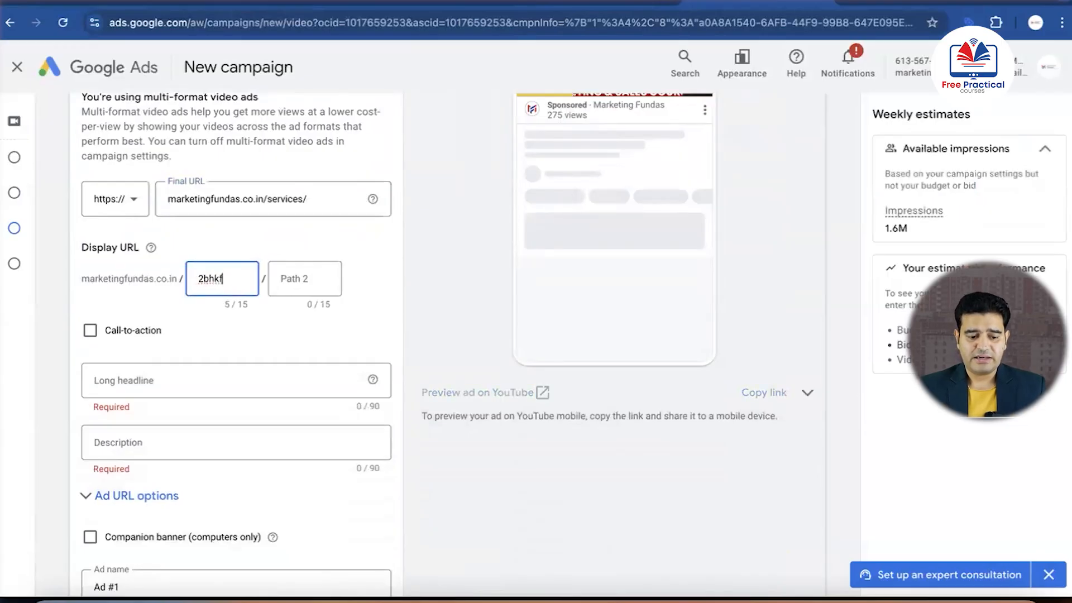
pyautogui.write('lat')
pyautogui.click(282, 274)
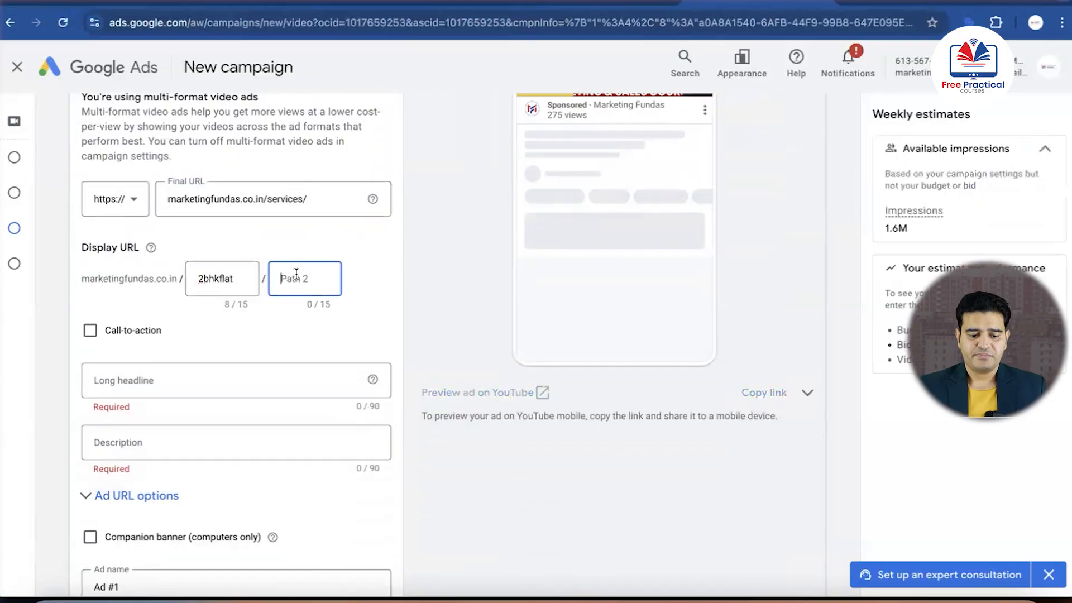
pyautogui.write('gu')
pyautogui.write('gram')
# Enable the ad's call-to-action and choose Sign up as its text
pyautogui.scroll(-3, 239, 339)
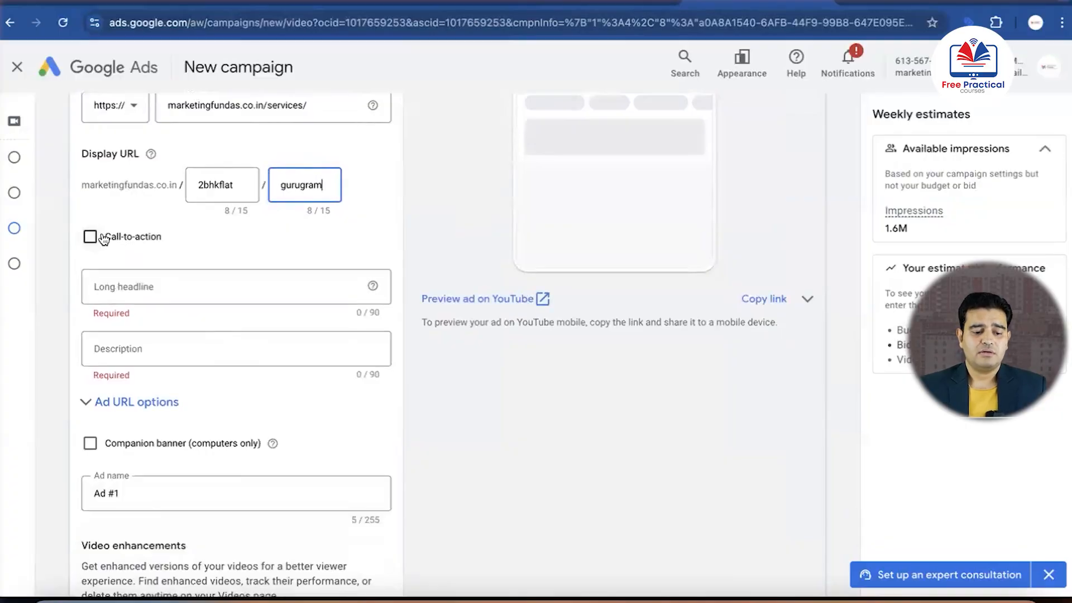
pyautogui.click(90, 236)
pyautogui.click(166, 279)
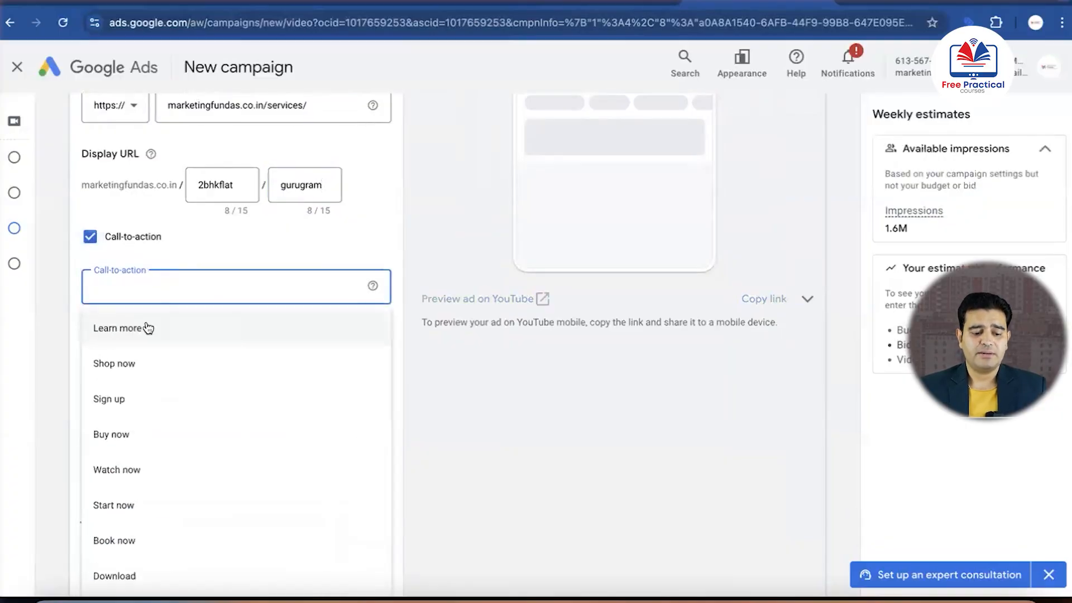
pyautogui.click(111, 394)
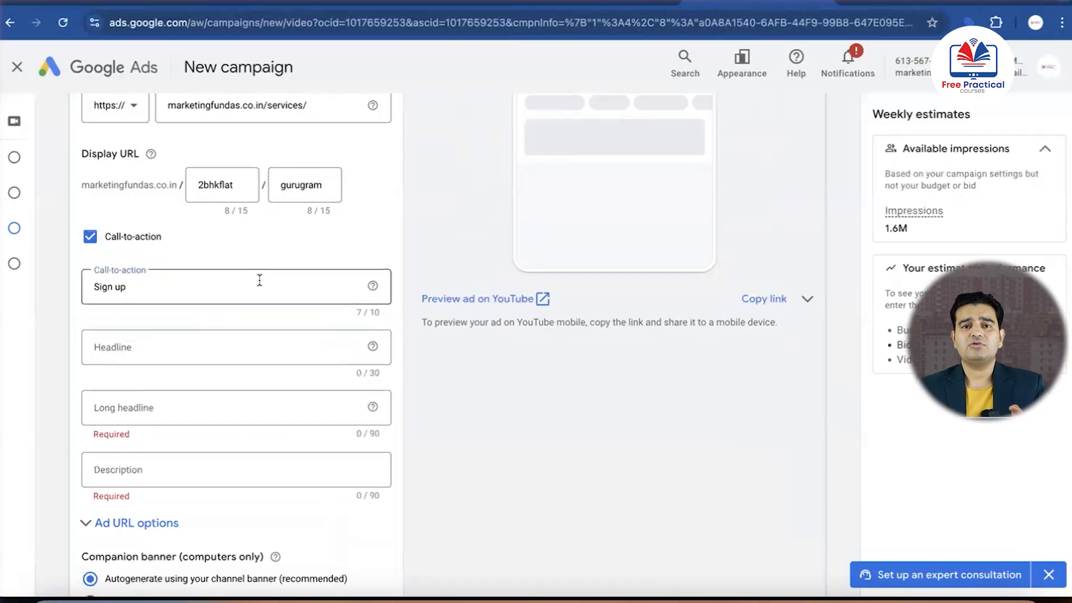
# Set the ad's headline to "2 BHK Flats in Gurugram"
pyautogui.scroll(-3, 223, 354)
pyautogui.click(201, 236)
pyautogui.hotkey('ctrl', 'Up')
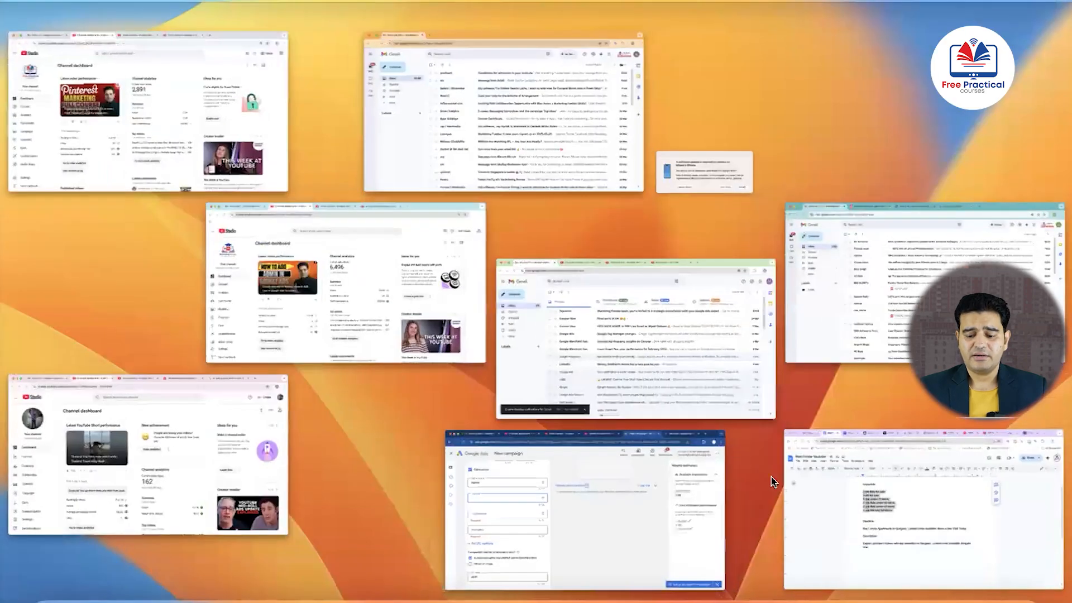
pyautogui.click(827, 499)
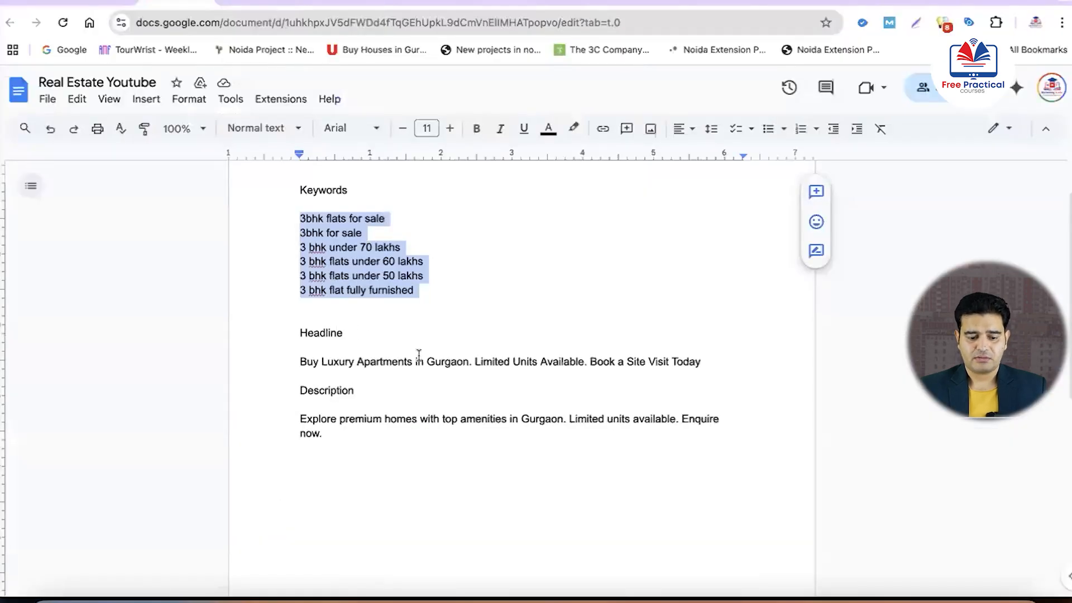
pyautogui.hotkey('ctrl', 'Up')
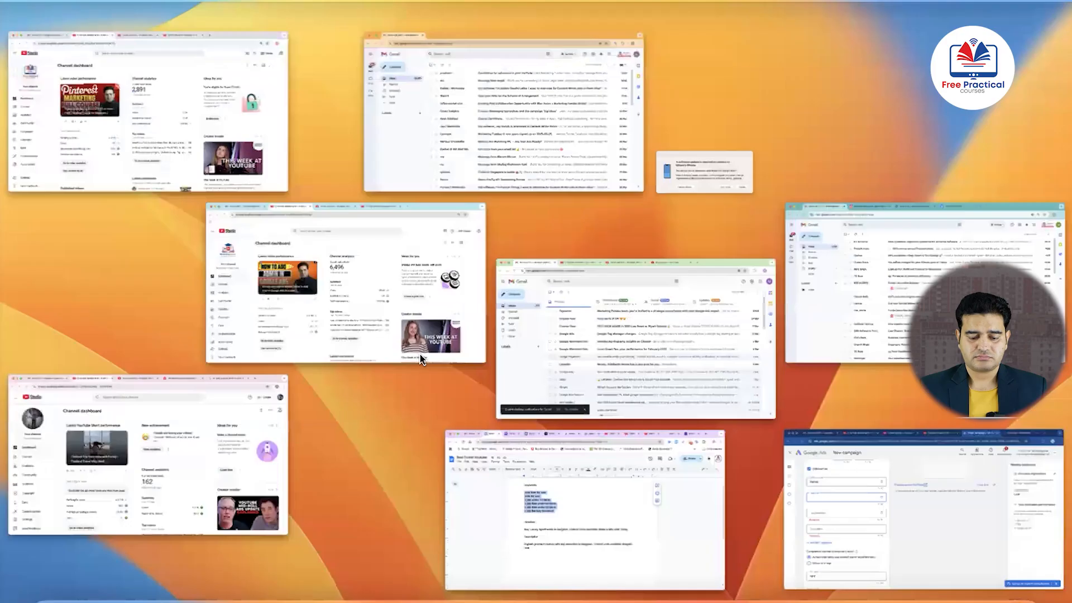
pyautogui.click(848, 523)
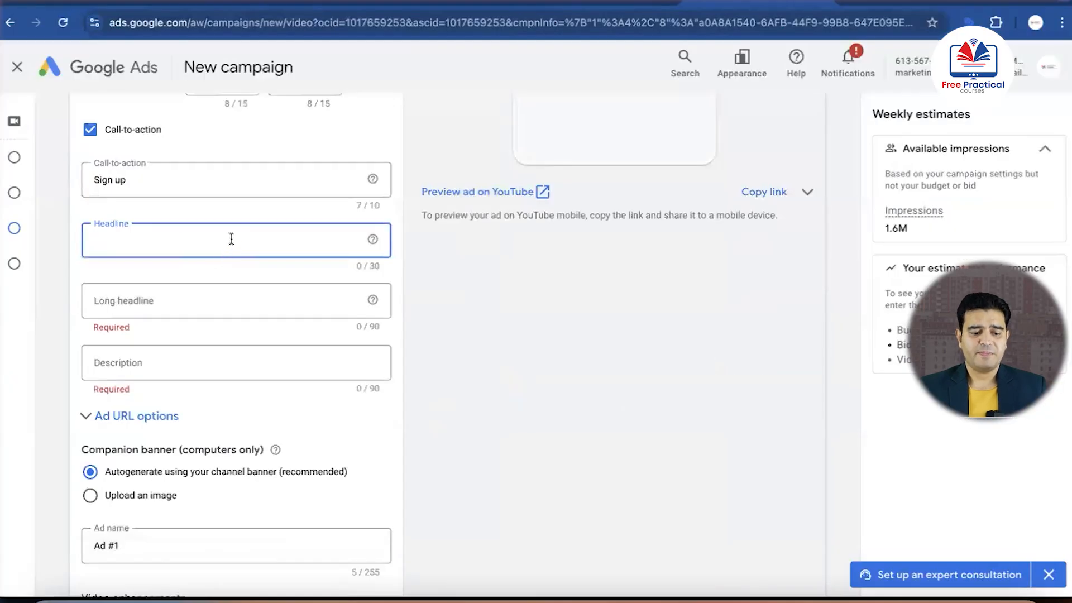
pyautogui.write('@')
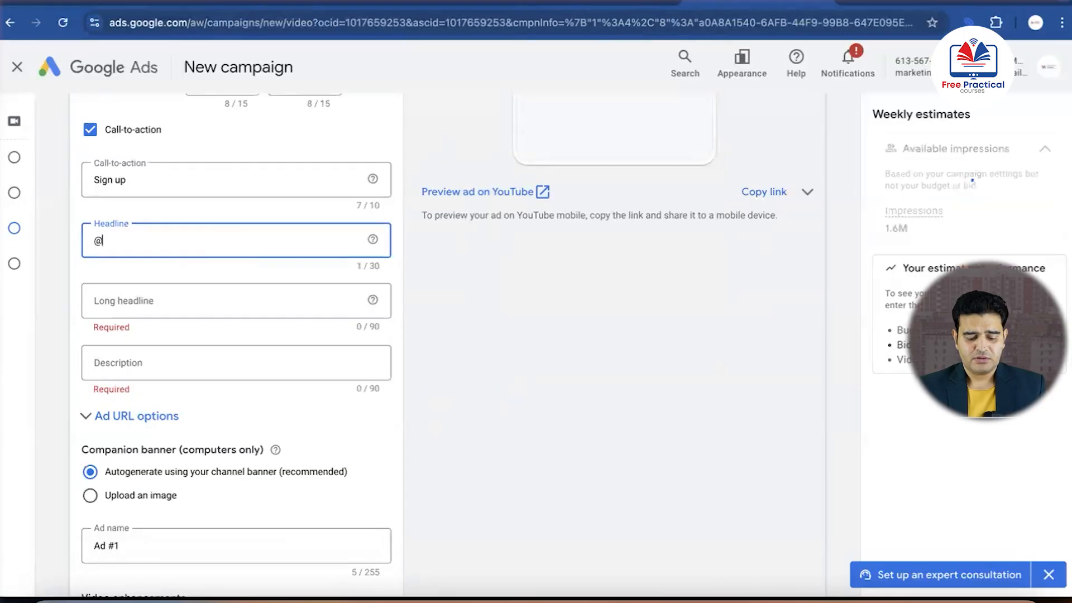
pyautogui.press('BackSpace')
pyautogui.write('2 BHK Flats')
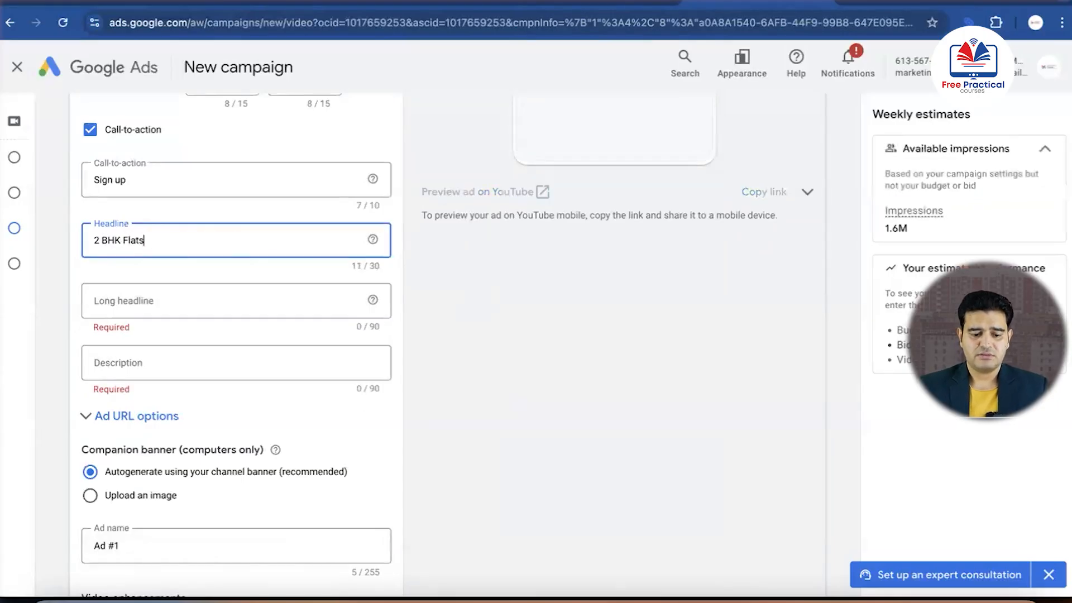
pyautogui.write(' in G')
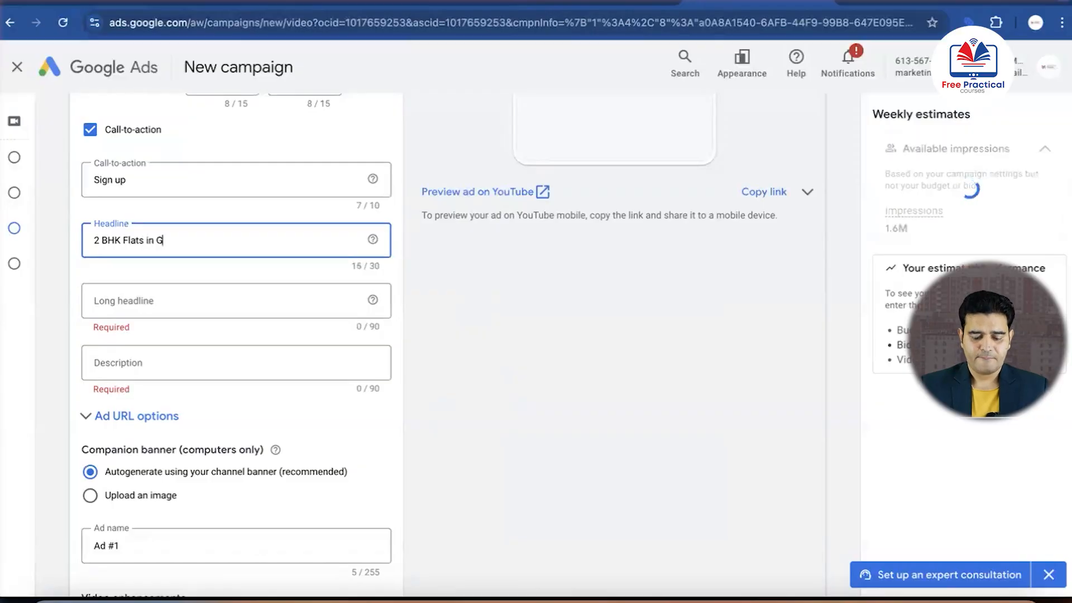
pyautogui.write('urugram')
# Set the ad's long headline to "Buy Luxury Apartments in Gurgaon. Limited Units Available. Book a Site Visit Today", copied from the Real Estate Youtube document
pyautogui.click(198, 296)
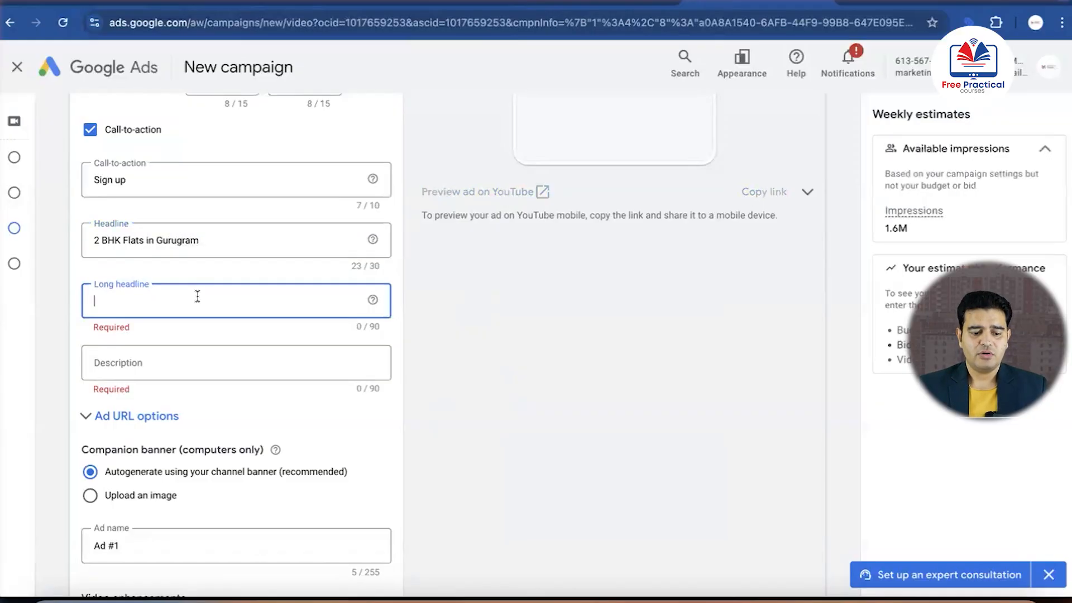
pyautogui.hotkey('ctrl', 'Up')
pyautogui.click(810, 501)
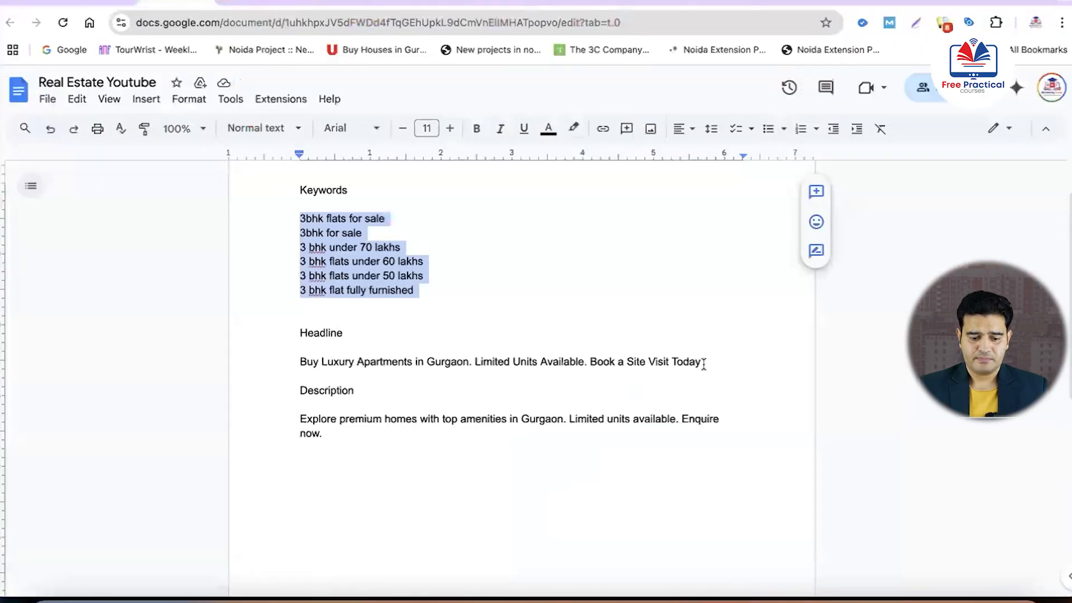
pyautogui.moveTo(703, 364); pyautogui.dragTo(296, 357)
pyautogui.press('super+c')
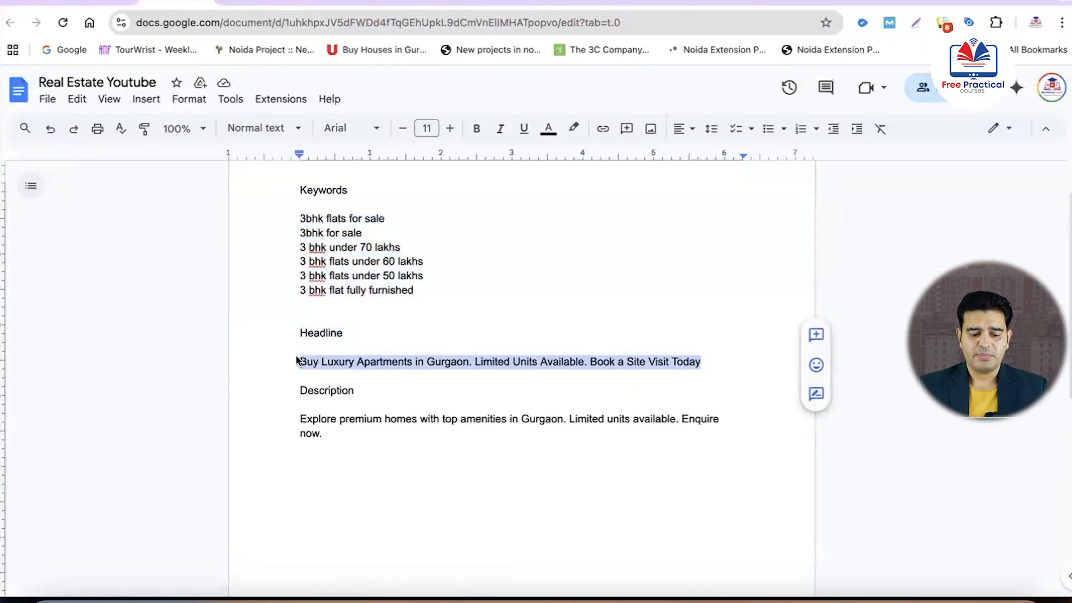
pyautogui.hotkey('ctrl', 'Up')
pyautogui.click(897, 541)
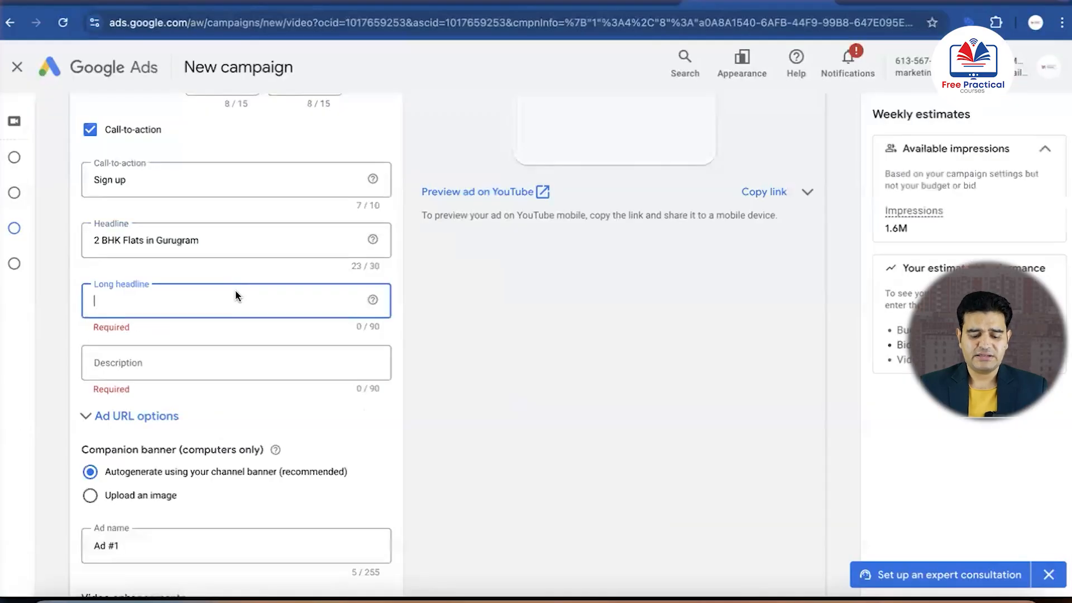
pyautogui.press('super+v')
# Set the ad's description to "Explore premium homes with top amenities in Gurgaon. Limited units available. Enquire now", copied from the Real Estate Youtube document
pyautogui.click(216, 359)
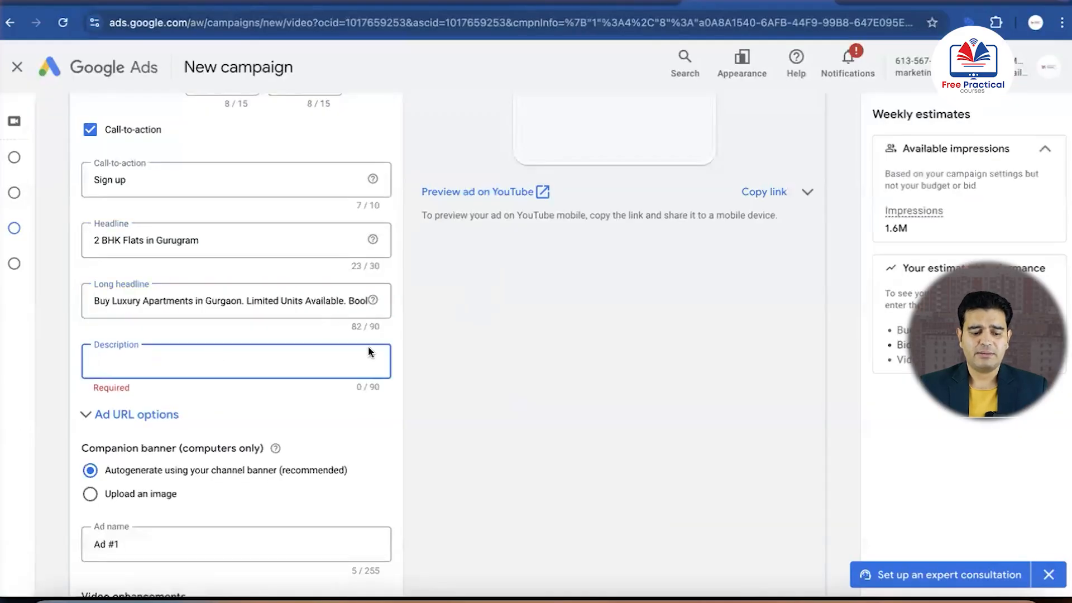
pyautogui.hotkey('ctrl', 'Up')
pyautogui.click(837, 502)
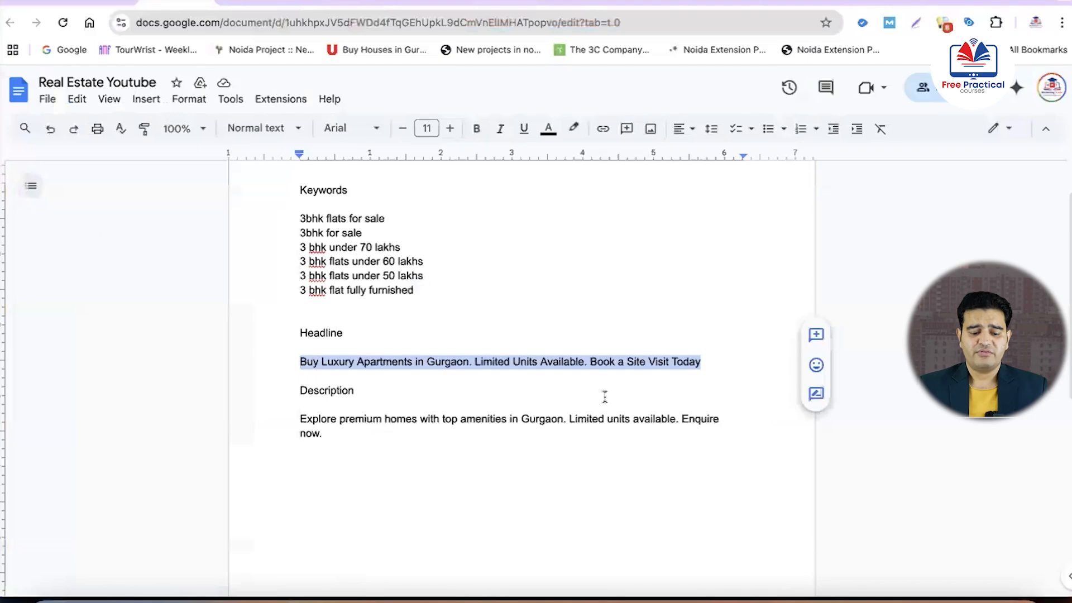
pyautogui.click(315, 434)
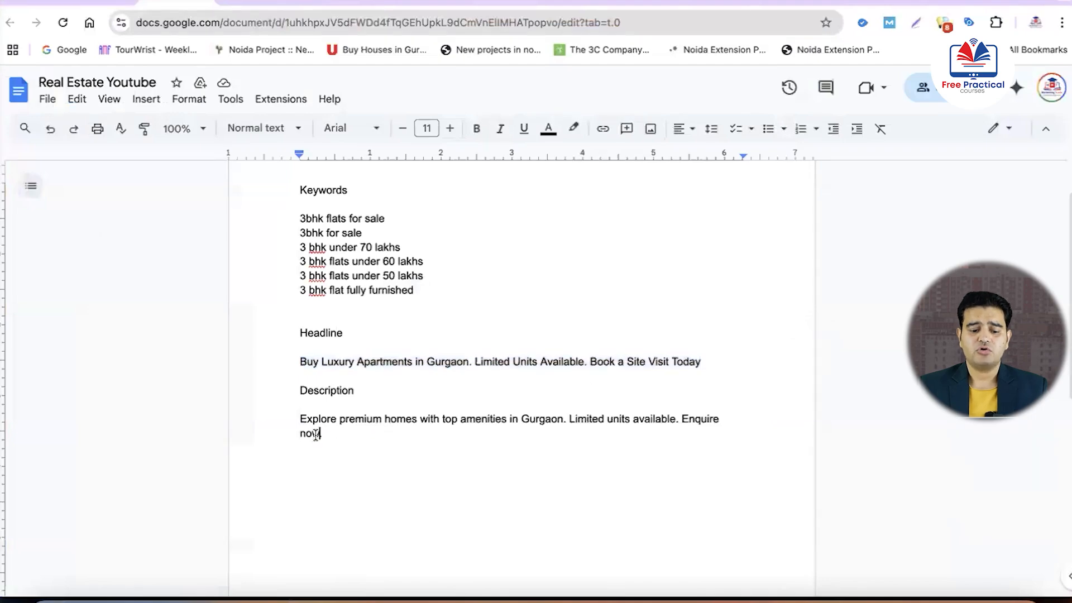
pyautogui.moveTo(316, 434); pyautogui.dragTo(297, 419)
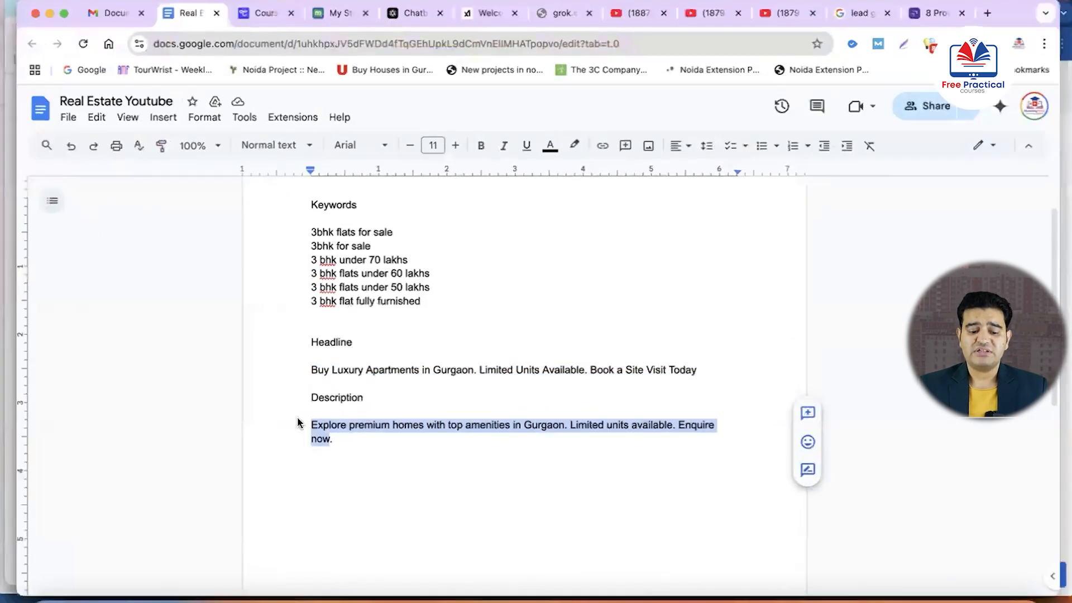
pyautogui.hotkey('ctrl', 'Up')
pyautogui.click(872, 504)
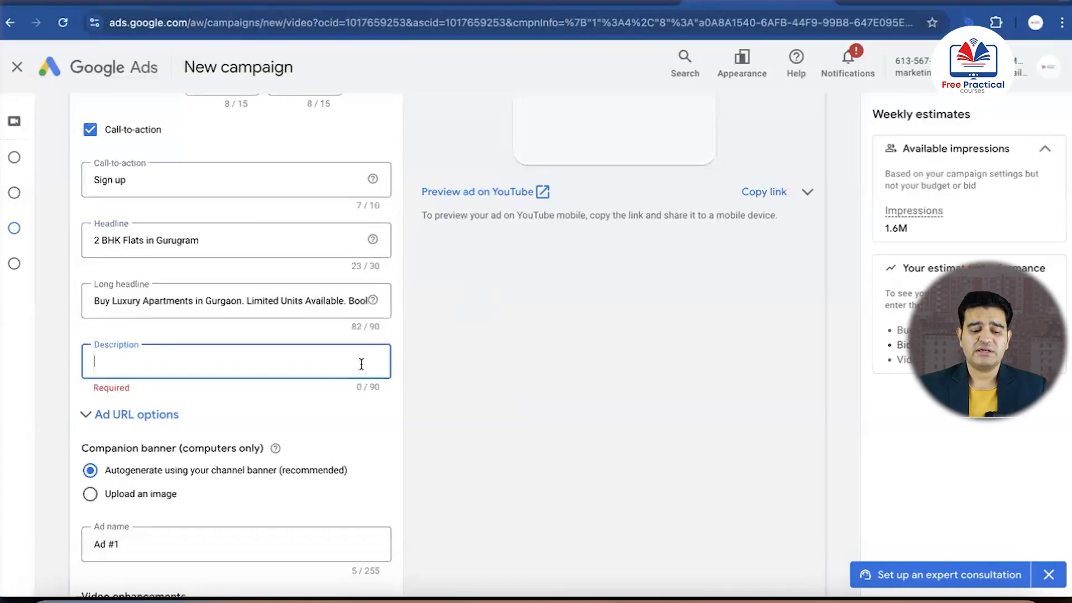
pyautogui.press('super+v')
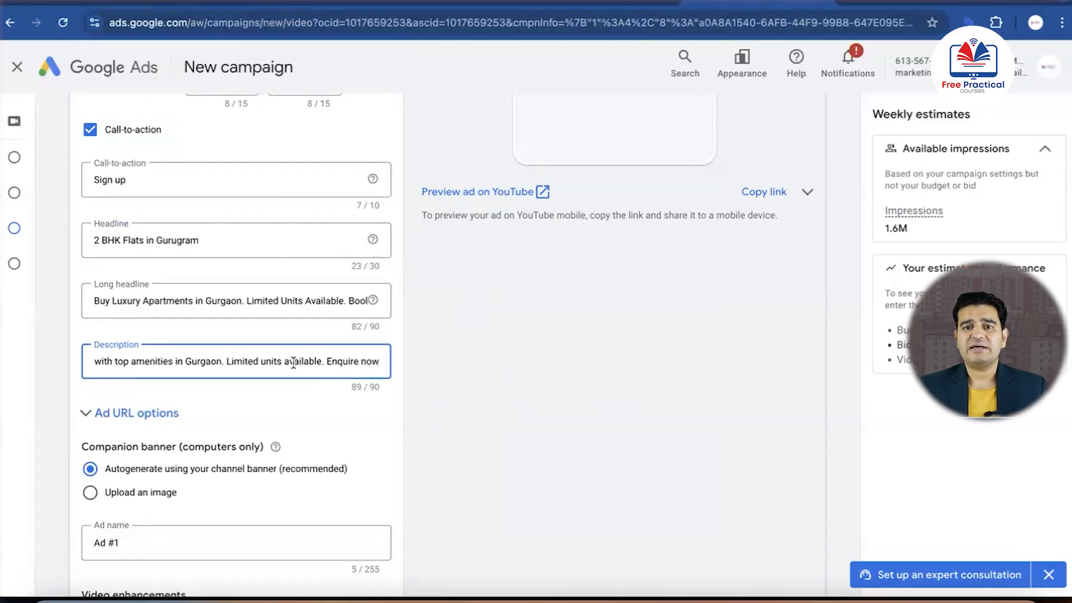
# Review the ad's companion banner, name and video enhancement options, and expand the Ad creation section to check the created ad
pyautogui.scroll(-1, 267, 373)
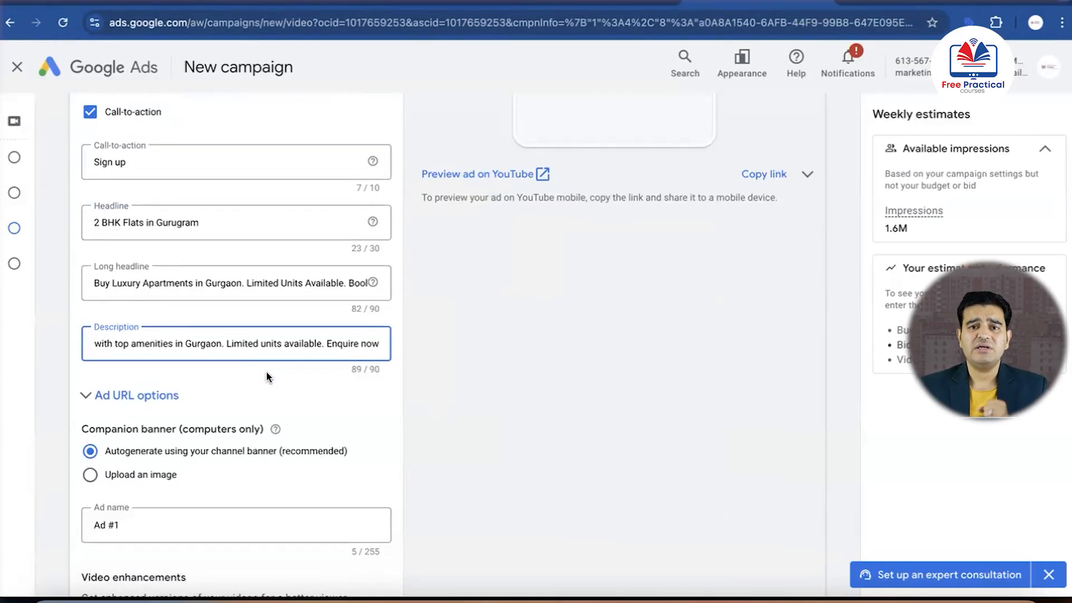
pyautogui.scroll(-1, 266, 372)
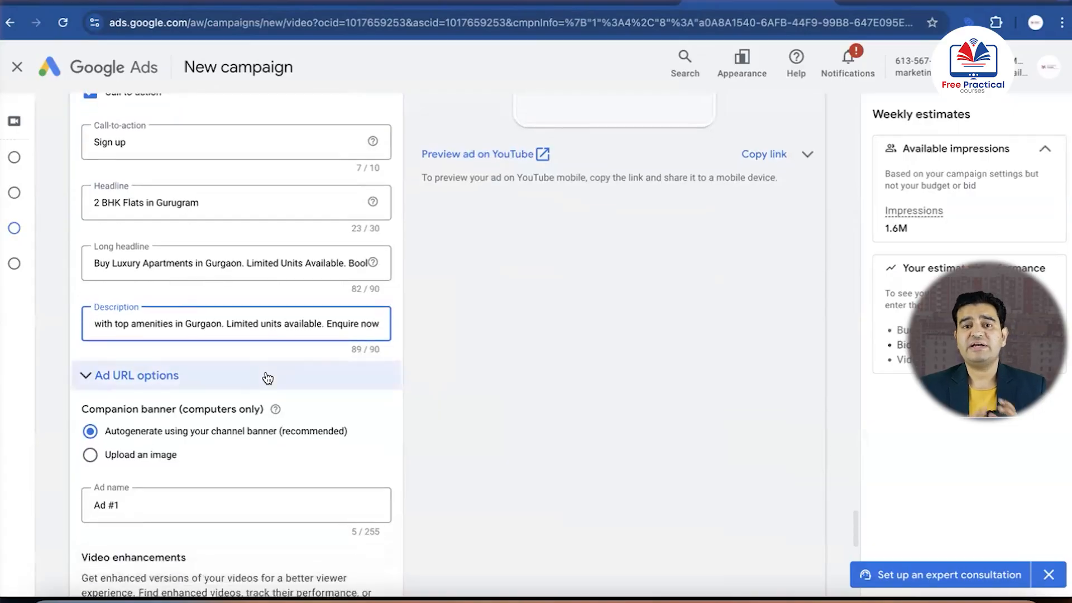
pyautogui.scroll(-2, 266, 372)
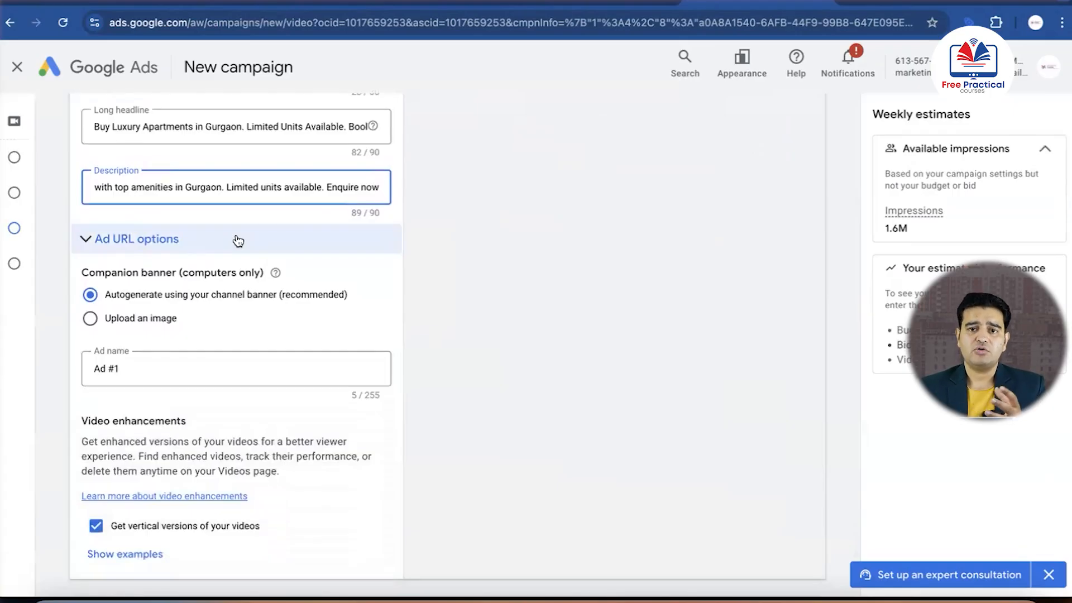
pyautogui.scroll(-1, 237, 240)
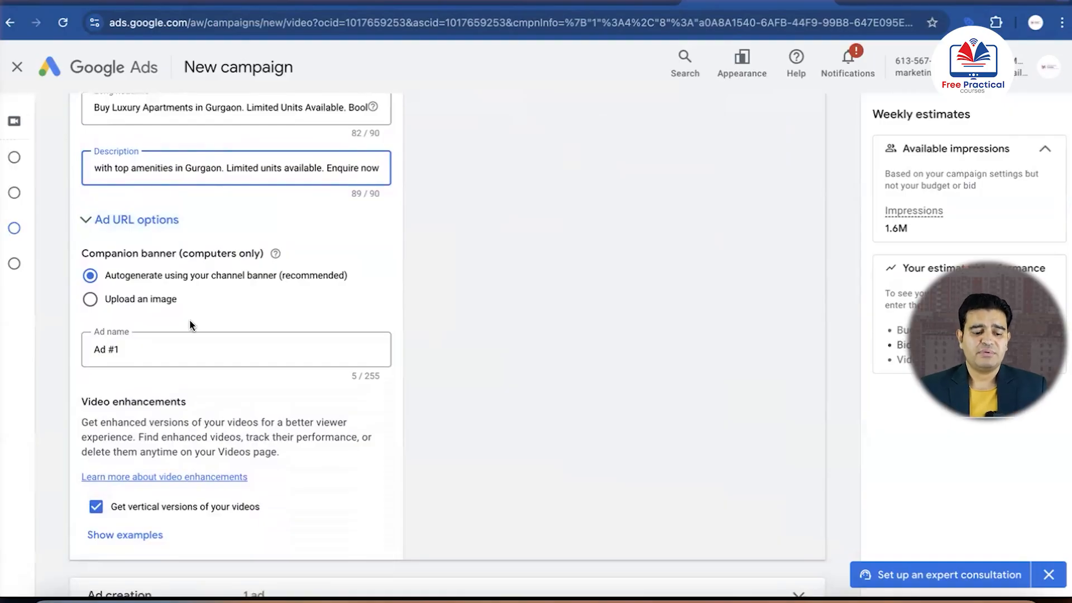
pyautogui.scroll(-3, 190, 321)
pyautogui.scroll(-6, 189, 324)
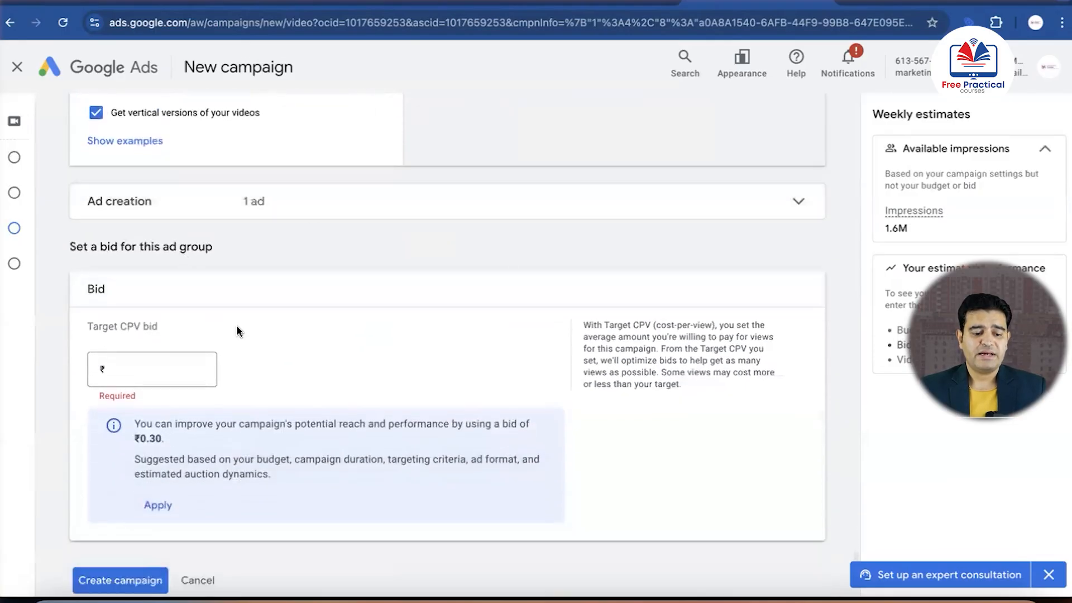
pyautogui.click(291, 205)
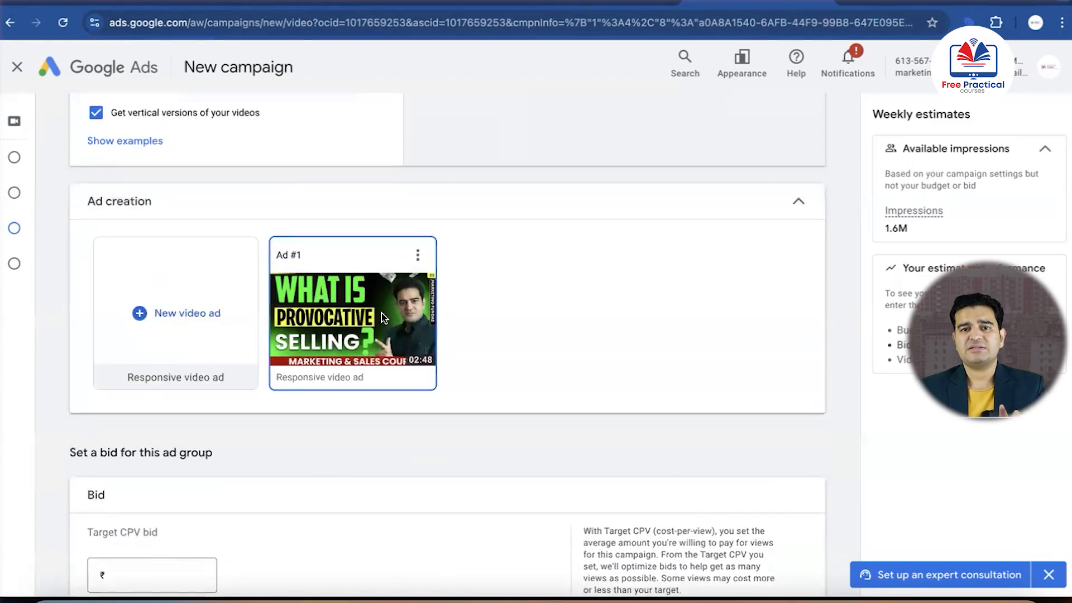
# Set the ad group's target CPV bid to ₹0.50 and create the campaign
pyautogui.scroll(-4, 381, 317)
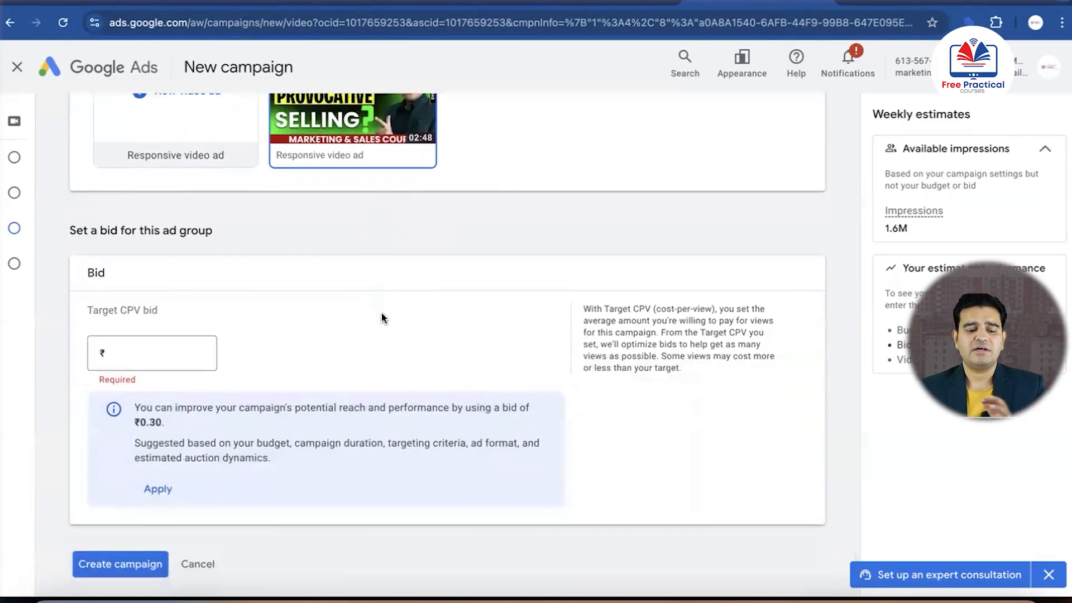
pyautogui.scroll(-1, 381, 312)
pyautogui.click(190, 300)
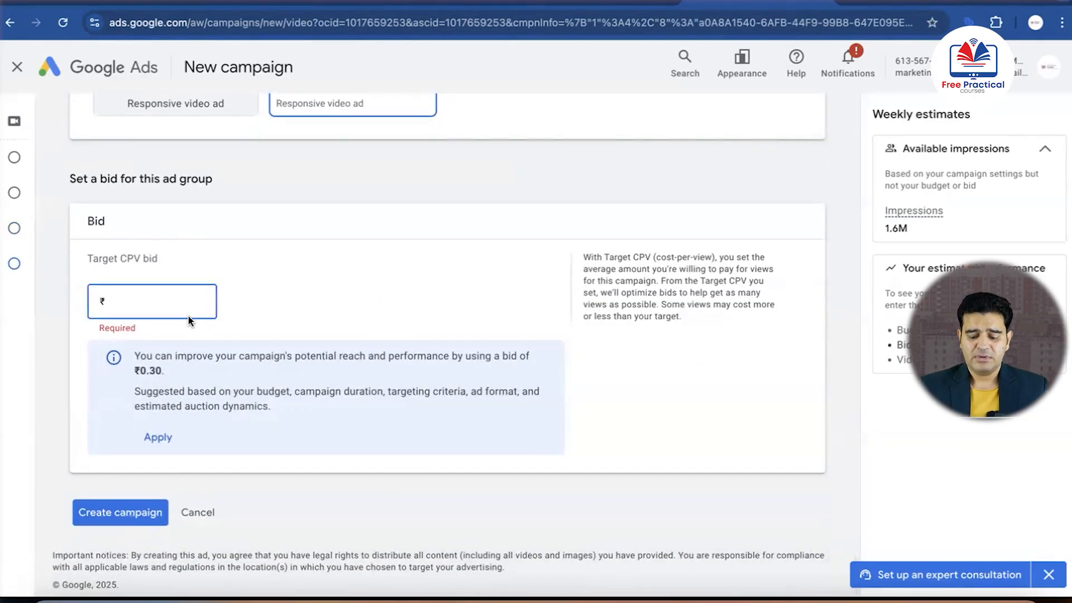
pyautogui.write('0')
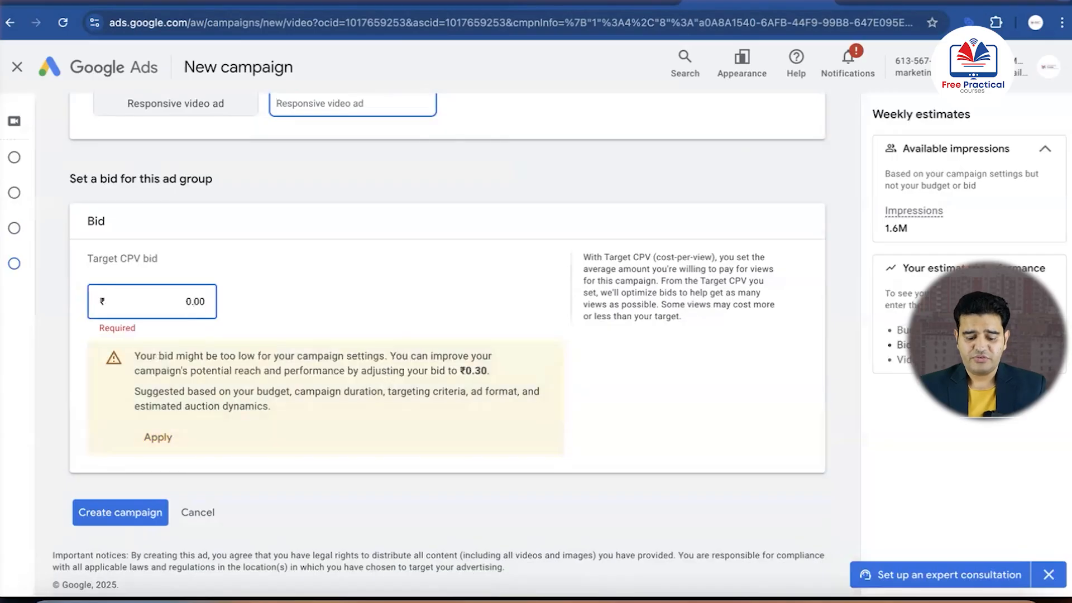
pyautogui.write('.5')
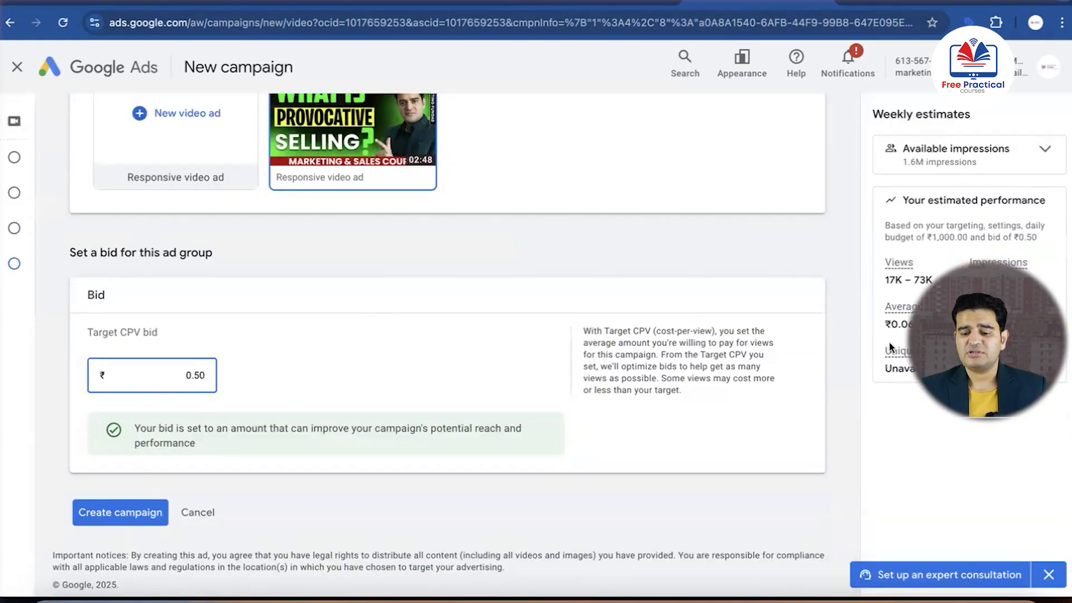
pyautogui.click(127, 510)
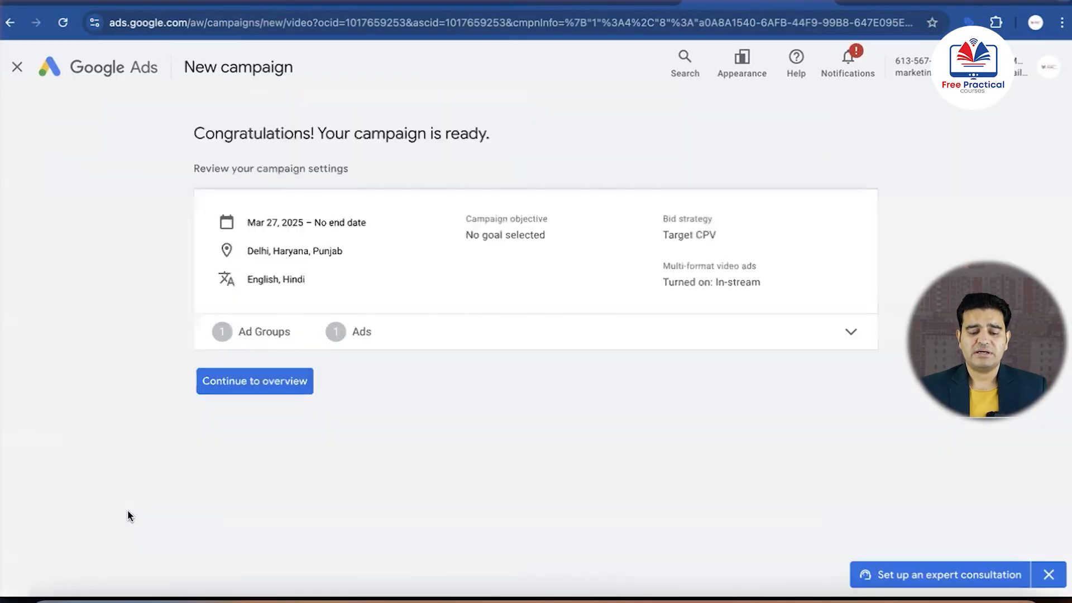
# Continue to the new campaign's overview and examine its row in the campaigns list, including budget and status
pyautogui.click(277, 382)
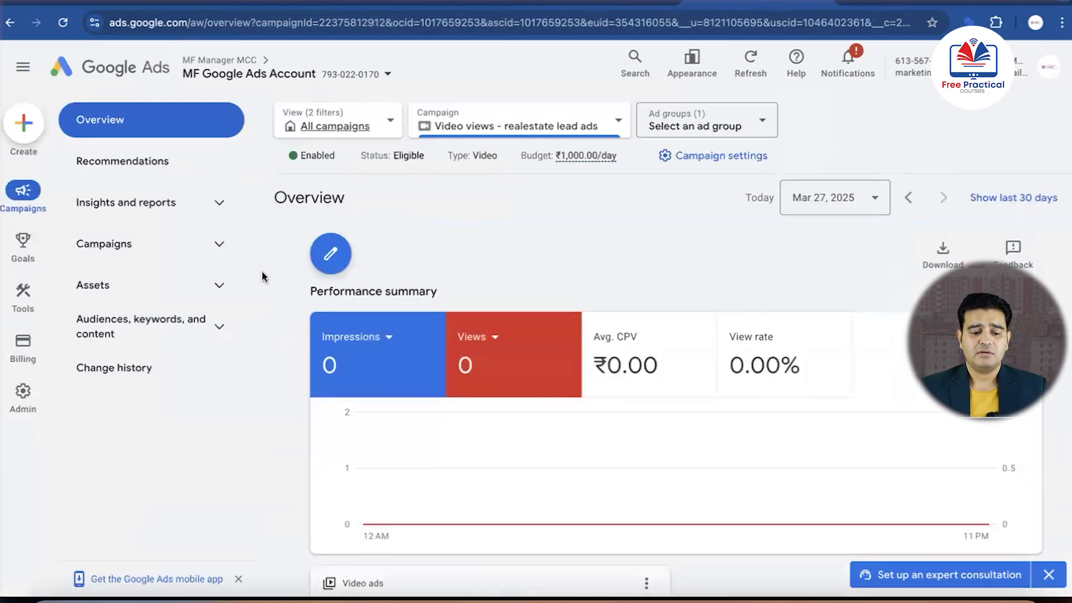
pyautogui.click(129, 244)
pyautogui.click(115, 286)
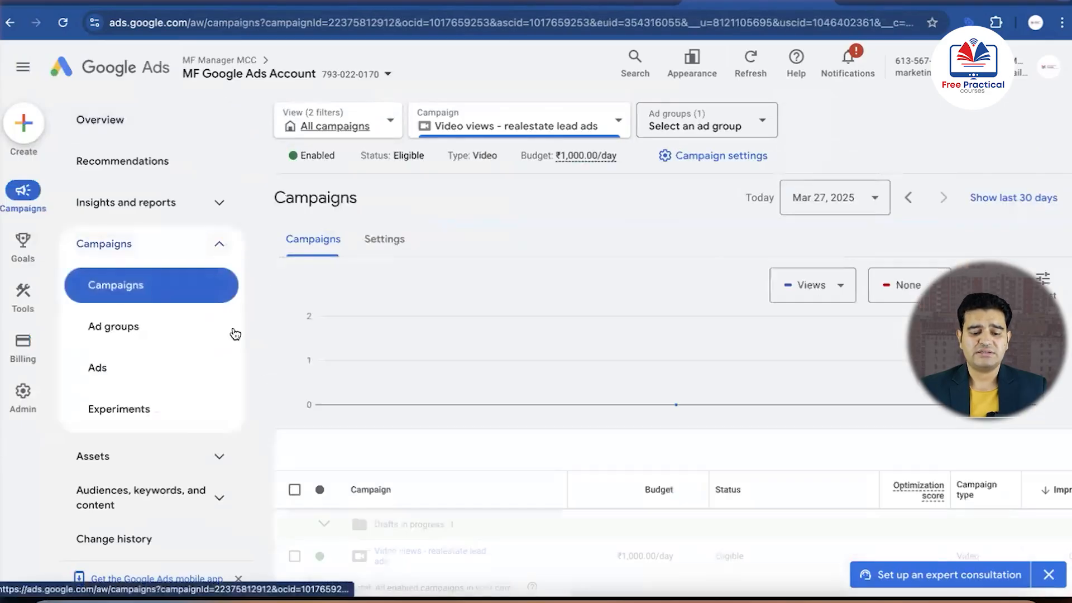
pyautogui.scroll(-1, 263, 384)
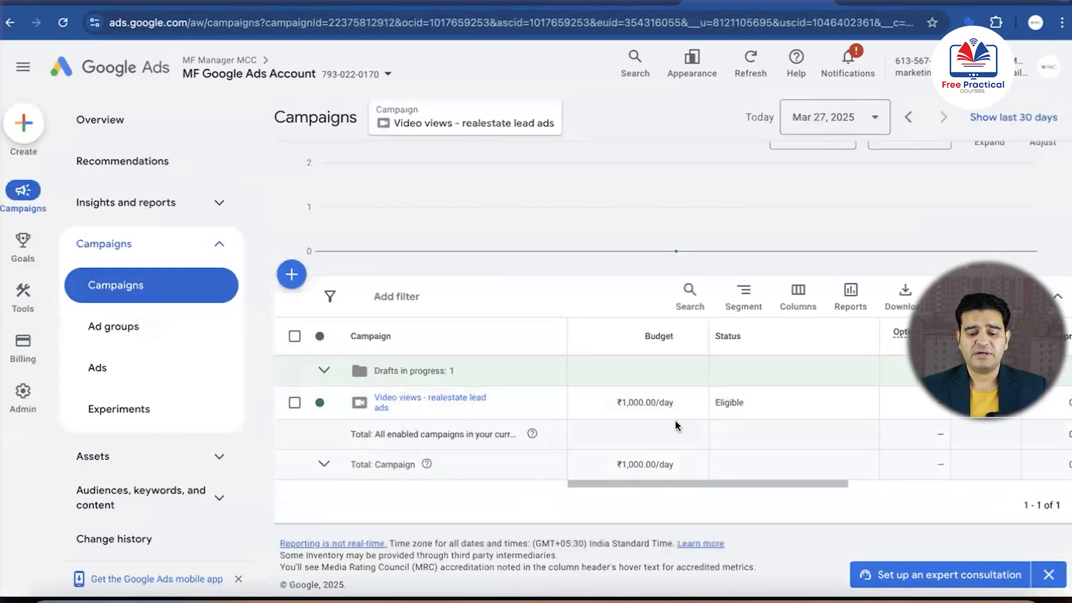
pyautogui.hscroll(3, 528, 422)
pyautogui.hscroll(-3, 527, 422)
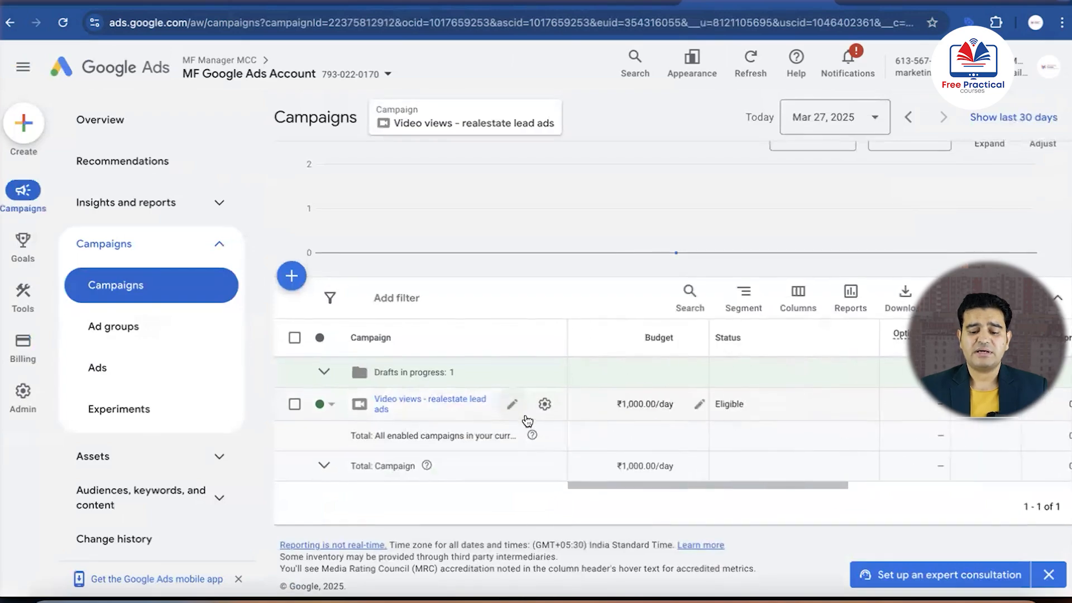